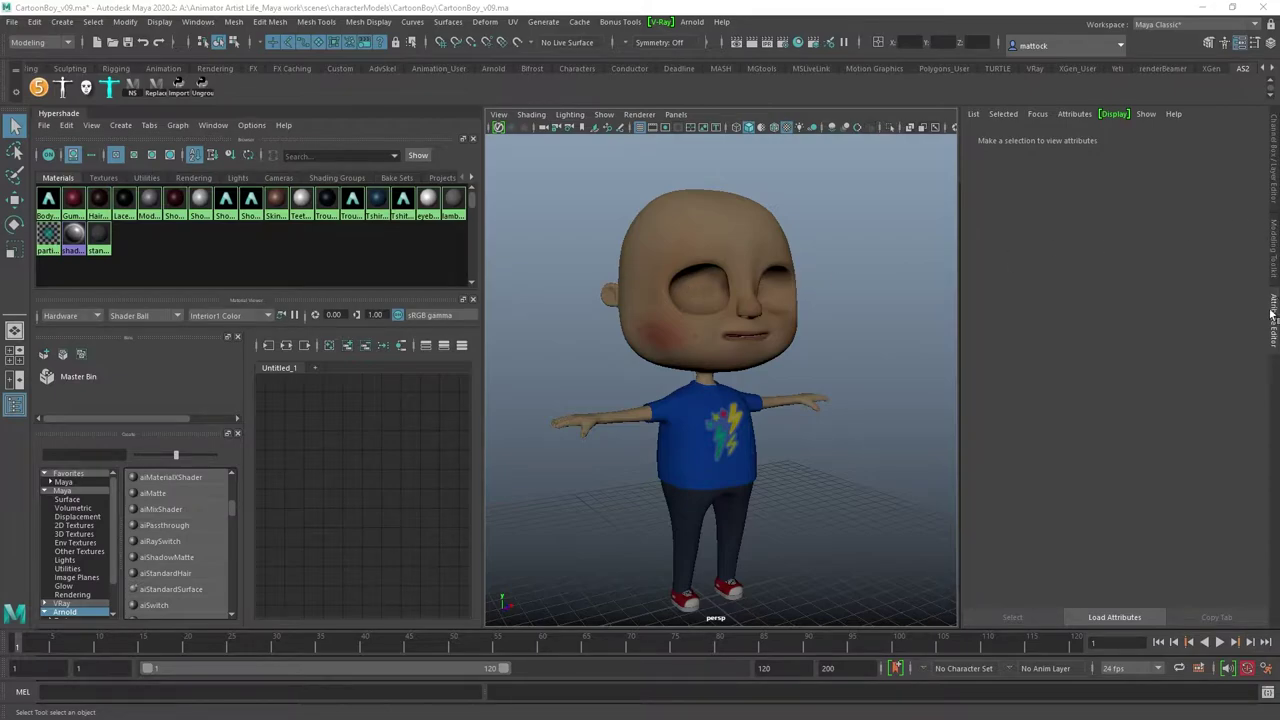
Step: Hide the character's body layer and the tongue mesh to isolate the two eyeballs
{"action": "left_click", "coordinate": [1273, 187]}
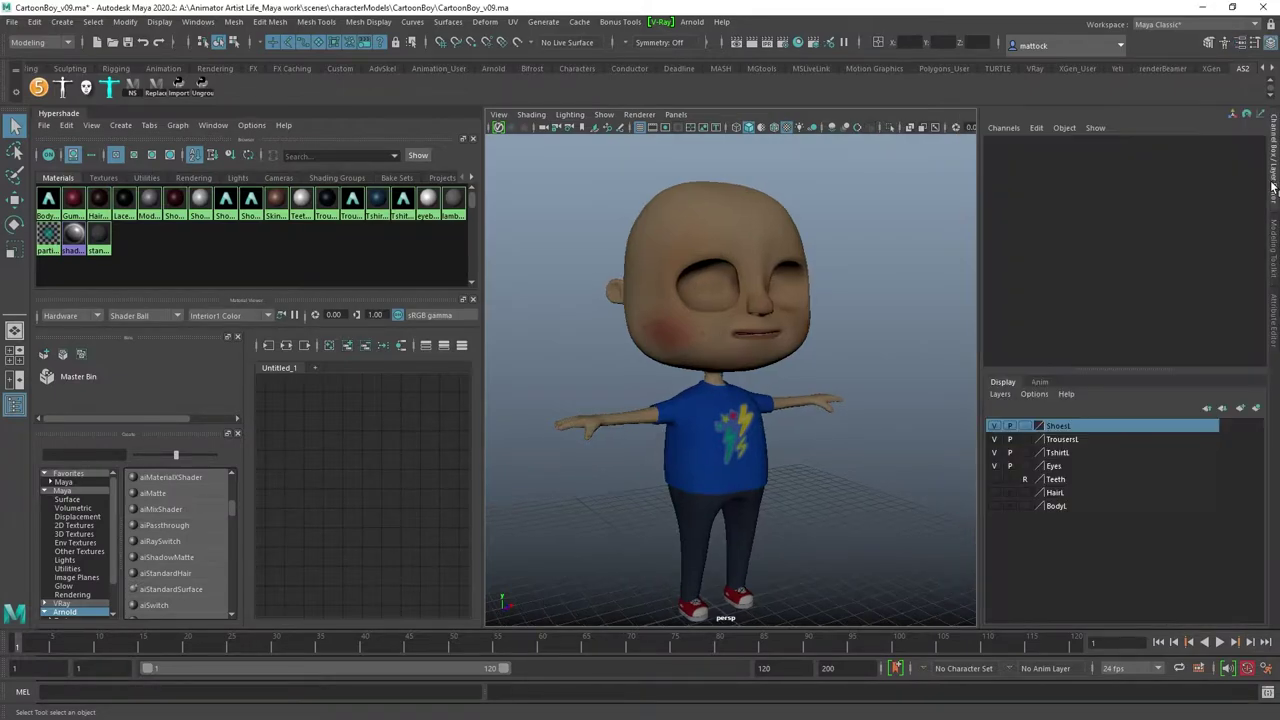
{"action": "left_click", "coordinate": [1273, 325]}
{"action": "left_click", "coordinate": [1272, 185]}
{"action": "left_click", "coordinate": [994, 479]}
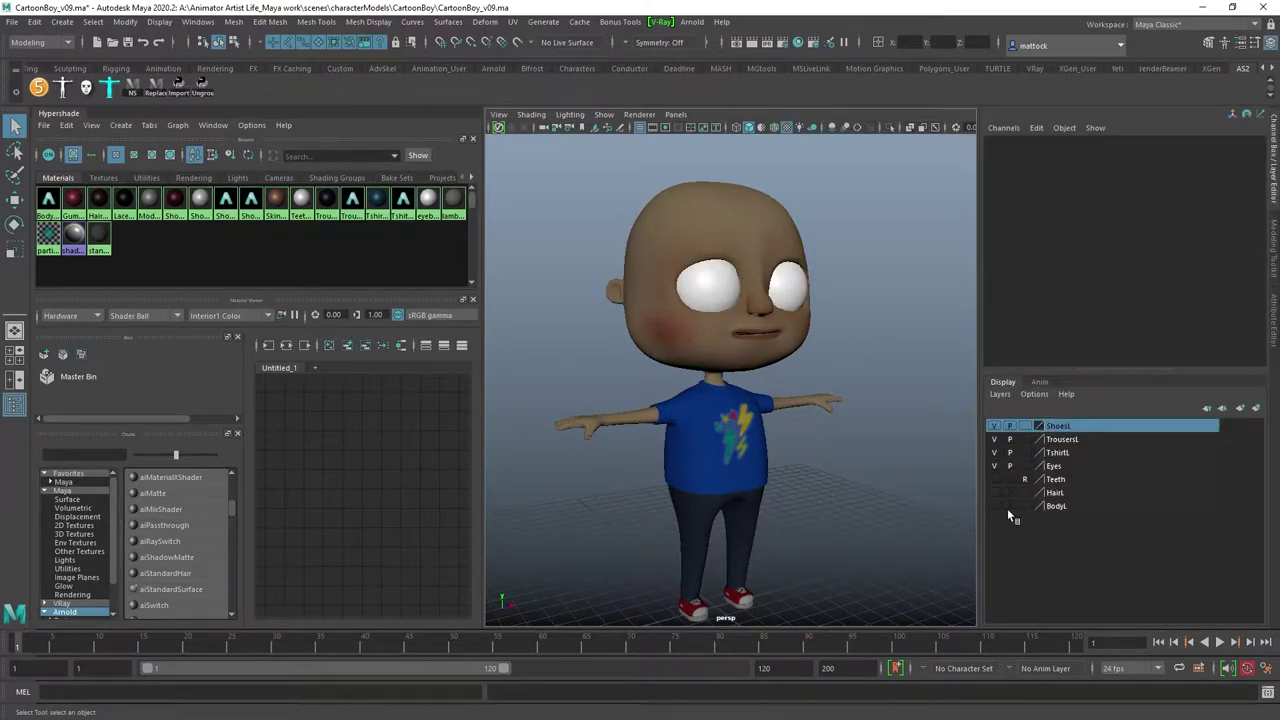
{"action": "left_click", "coordinate": [997, 503]}
{"action": "scroll", "coordinate": [768, 376], "scroll_direction": "up", "scroll_amount": 3}
{"action": "middle_click_drag", "start_coordinate": [757, 410], "coordinate": [751, 508], "text": "alt"}
{"action": "scroll", "coordinate": [751, 508], "scroll_direction": "up", "scroll_amount": 5}
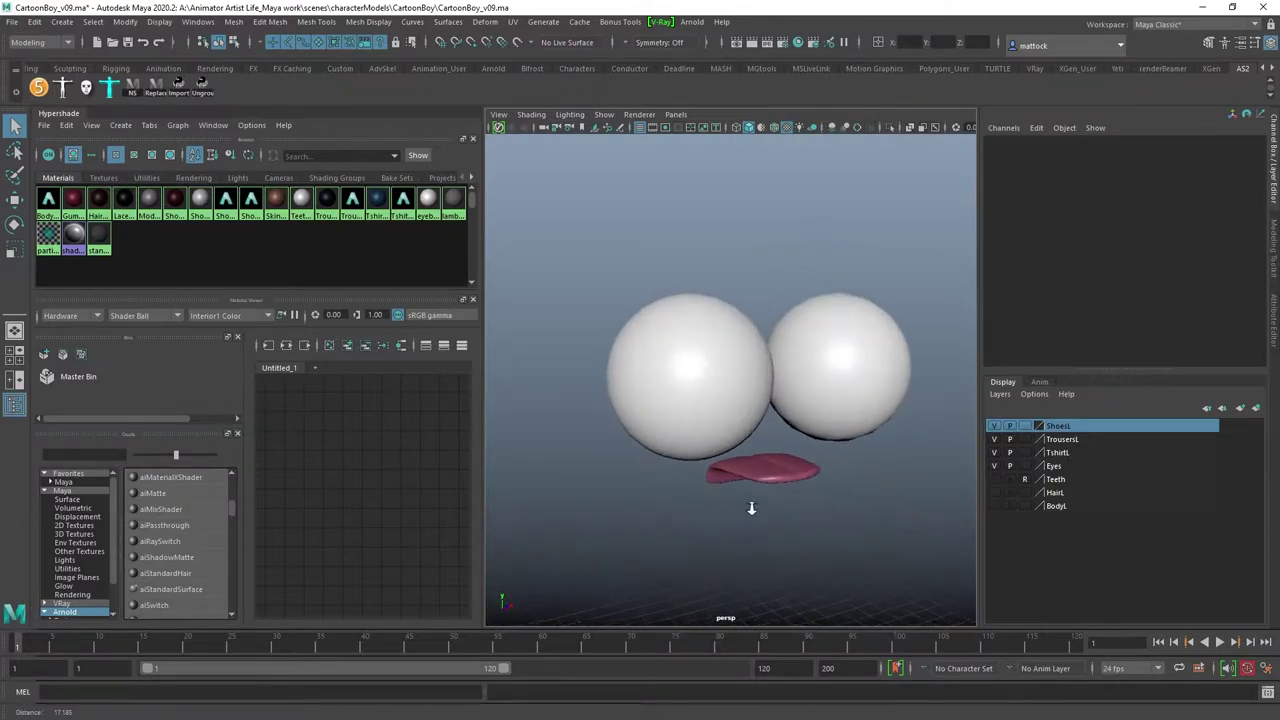
{"action": "left_click", "coordinate": [778, 486]}
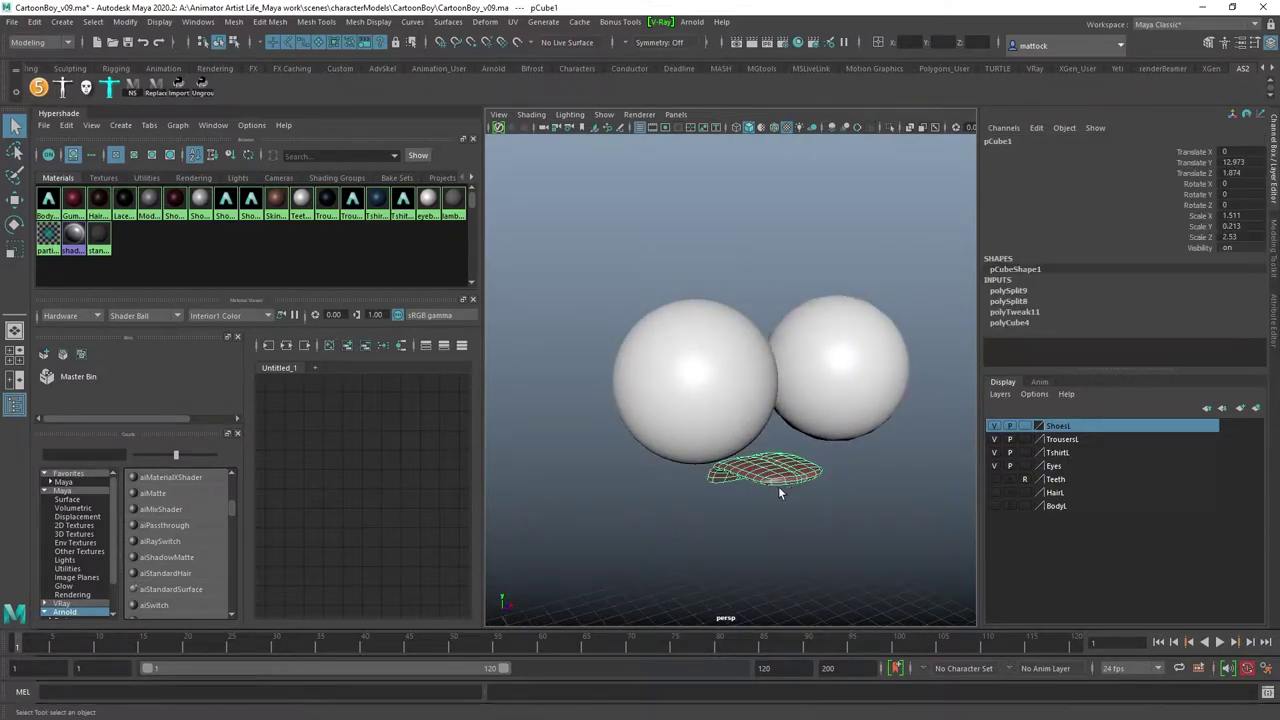
{"action": "key", "text": "ctrl+h"}
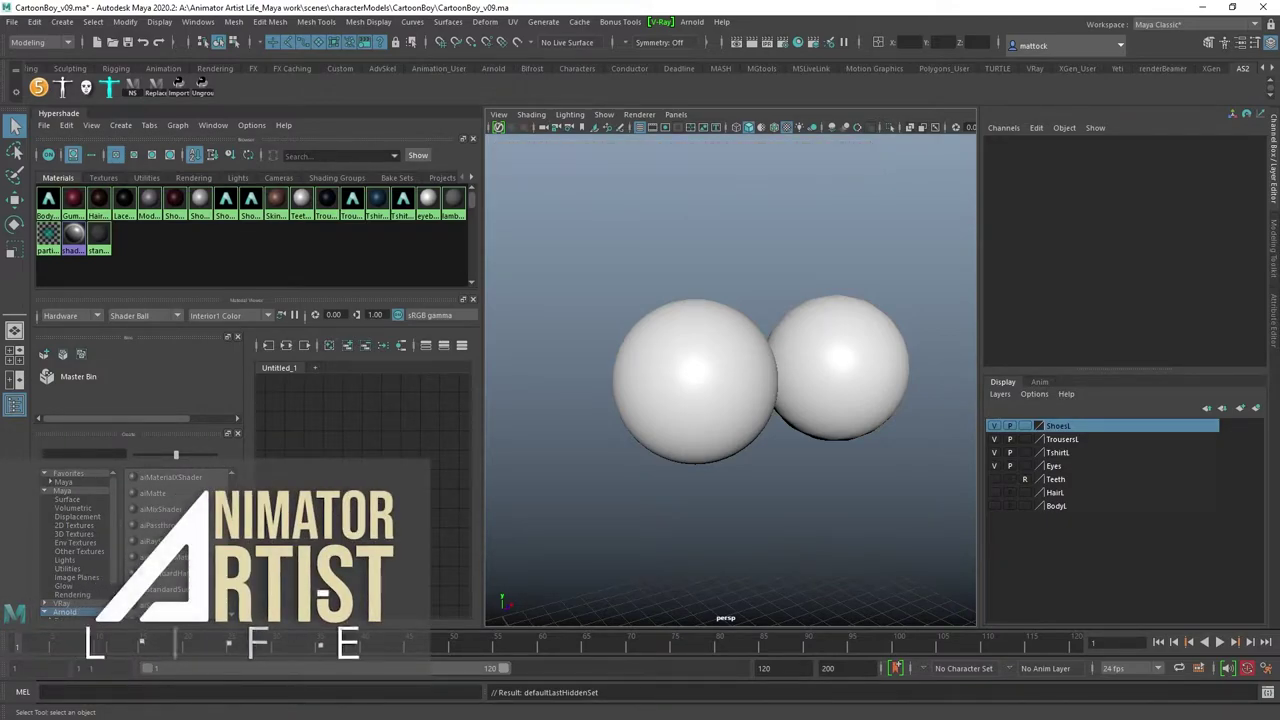
Step: Create an aiStandardSurface material and rename it Eyeball_mat
{"action": "left_click", "coordinate": [183, 595]}
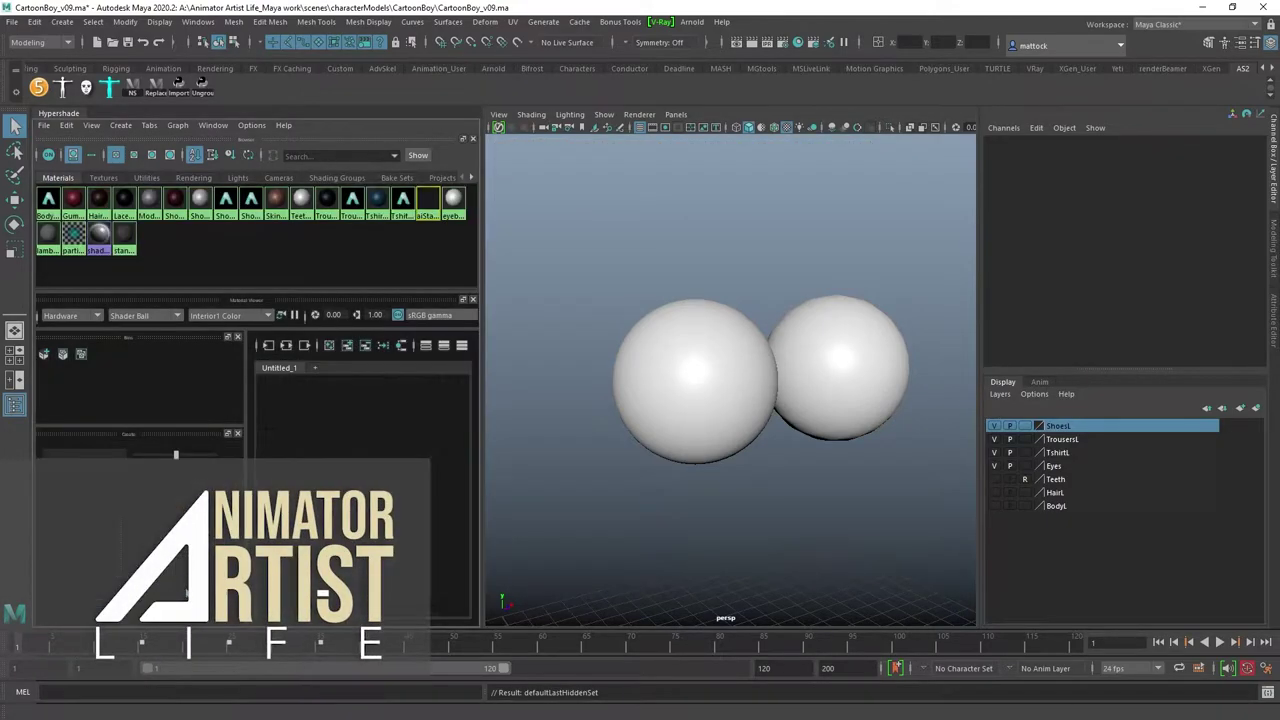
{"action": "left_click_drag", "start_coordinate": [483, 488], "coordinate": [678, 488]}
{"action": "middle_click_drag", "start_coordinate": [512, 518], "coordinate": [413, 501], "text": "alt"}
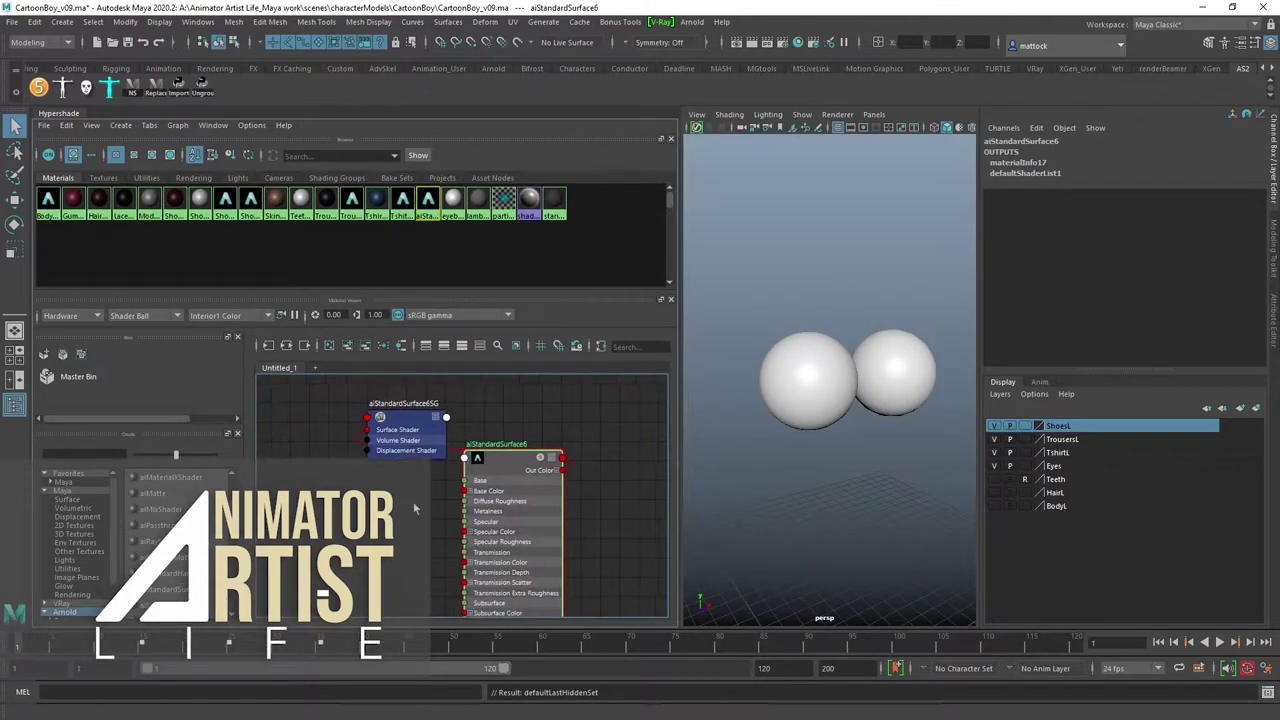
{"action": "left_click", "coordinate": [1020, 143]}
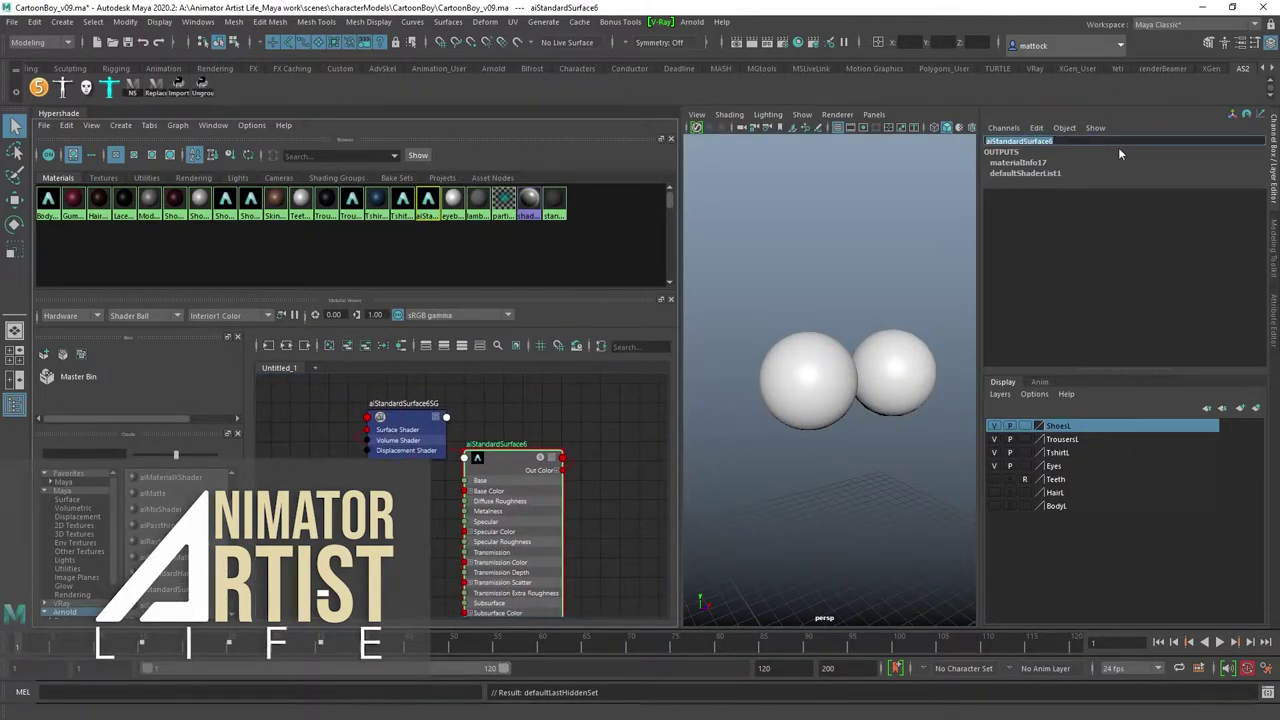
{"action": "type", "text": "E"}
{"action": "type", "text": "yeball ma"}
{"action": "key", "text": "Return"}
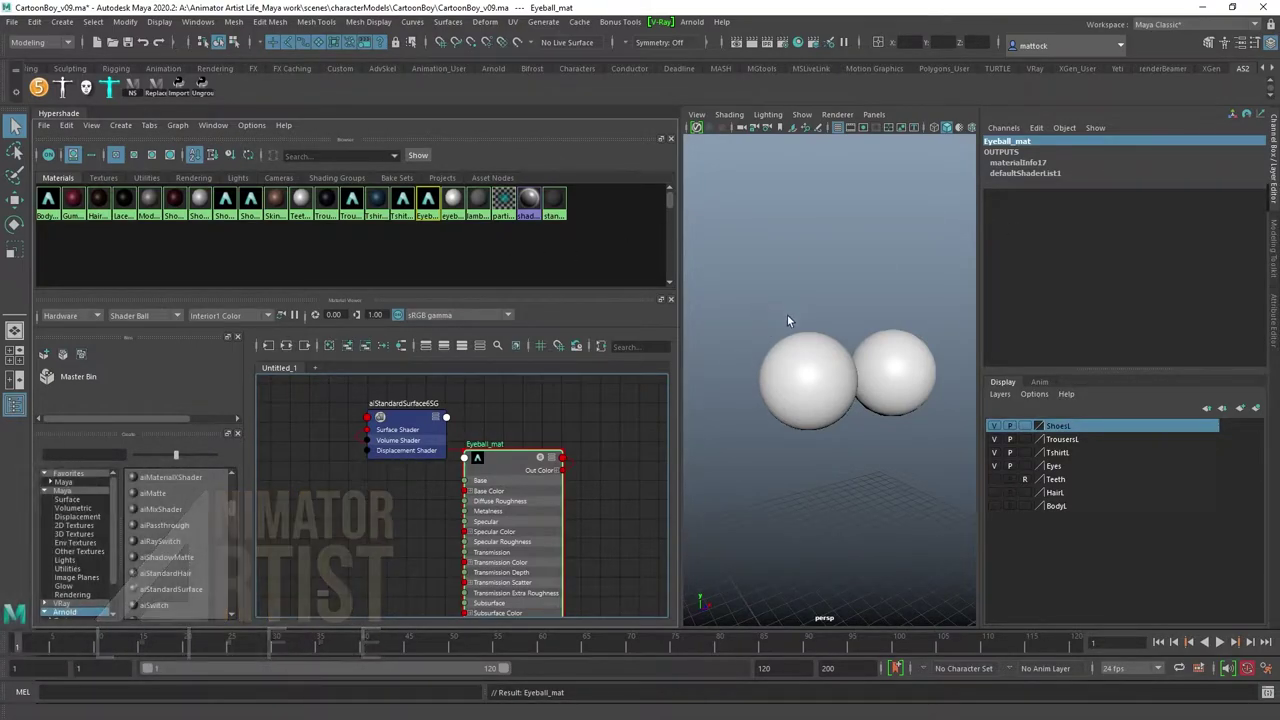
Step: Examine one eyeball's UV layout in the UV Editor, and close the editor
{"action": "left_click_drag", "start_coordinate": [752, 302], "coordinate": [817, 378]}
{"action": "scroll", "coordinate": [811, 330], "scroll_direction": "up", "scroll_amount": 3}
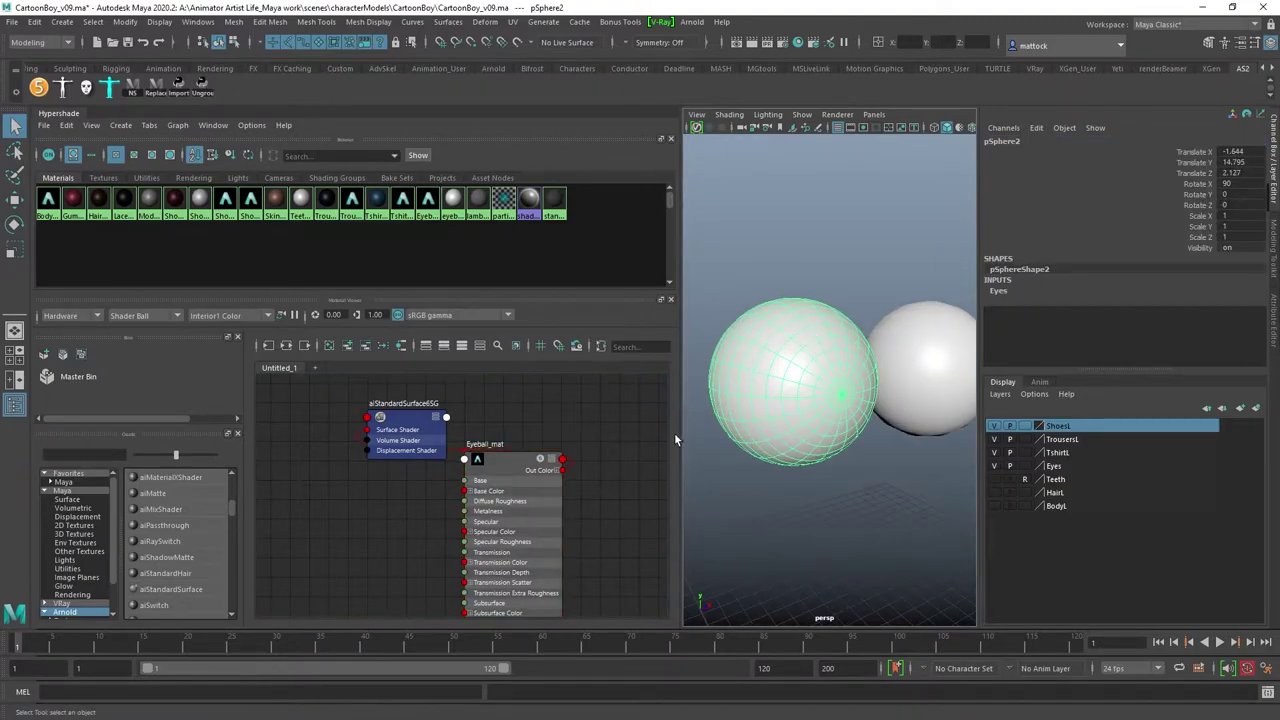
{"action": "left_click_drag", "start_coordinate": [680, 437], "coordinate": [568, 437]}
{"action": "middle_click_drag", "start_coordinate": [890, 317], "coordinate": [863, 317], "text": "alt"}
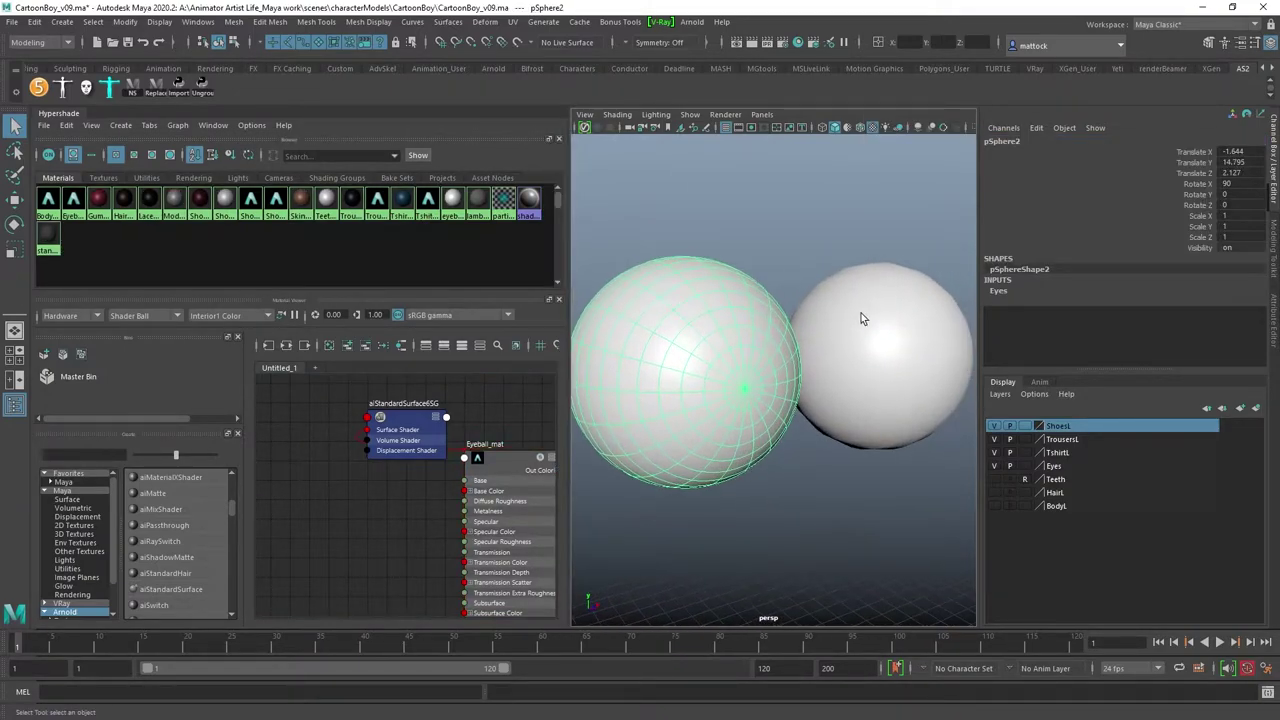
{"action": "scroll", "coordinate": [860, 316], "scroll_direction": "down", "scroll_amount": 5}
{"action": "left_click_drag", "start_coordinate": [756, 287], "coordinate": [764, 246], "text": "alt"}
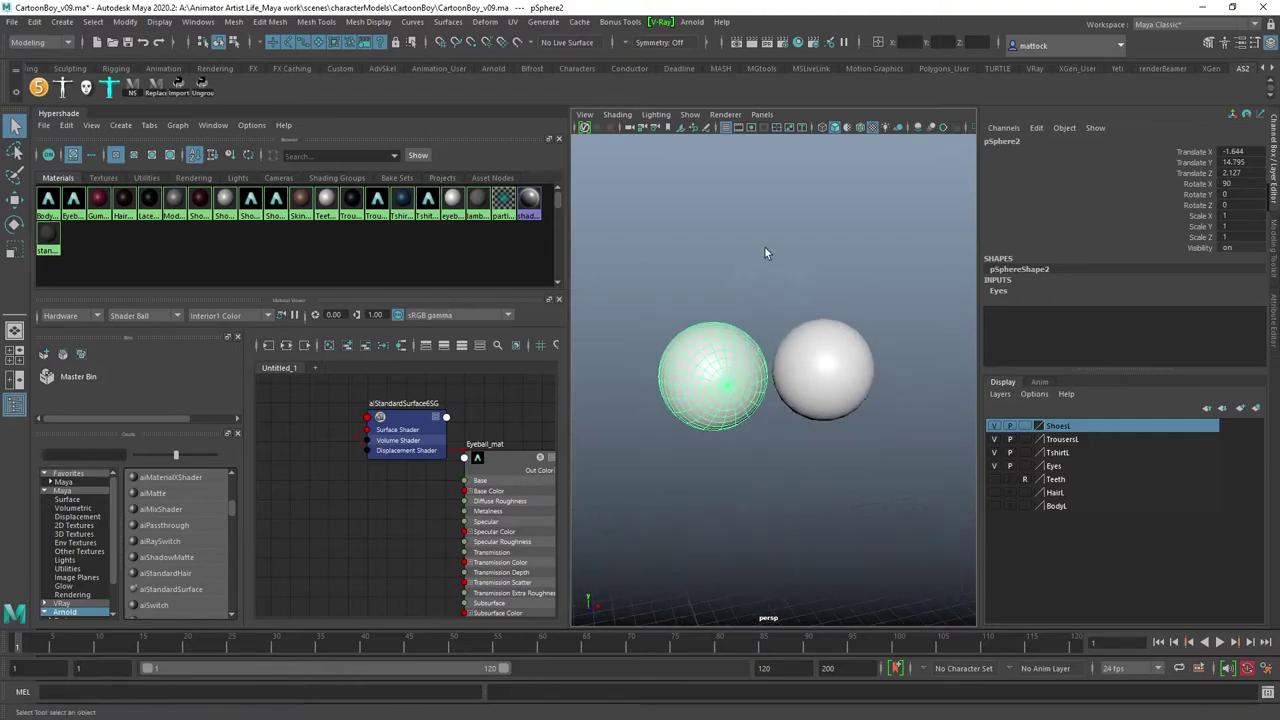
{"action": "left_click", "coordinate": [515, 24]}
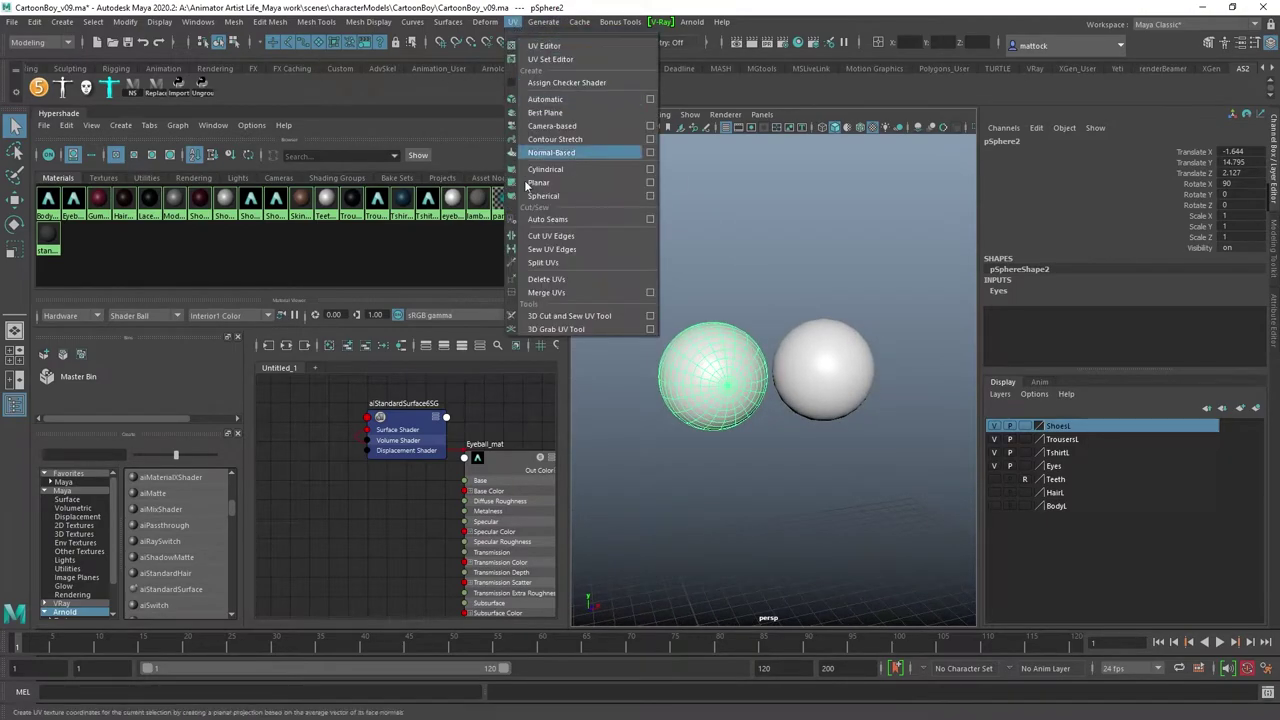
{"action": "left_click", "coordinate": [551, 57]}
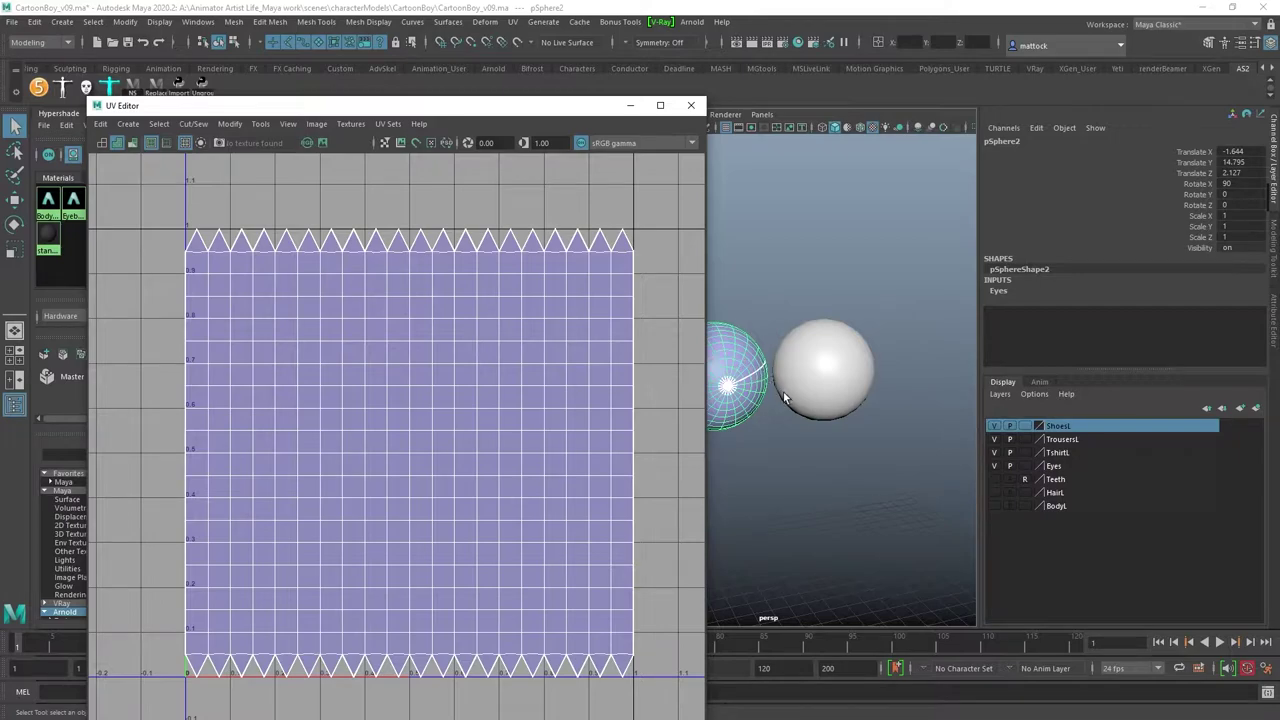
{"action": "middle_click_drag", "start_coordinate": [794, 318], "coordinate": [854, 329], "text": "alt"}
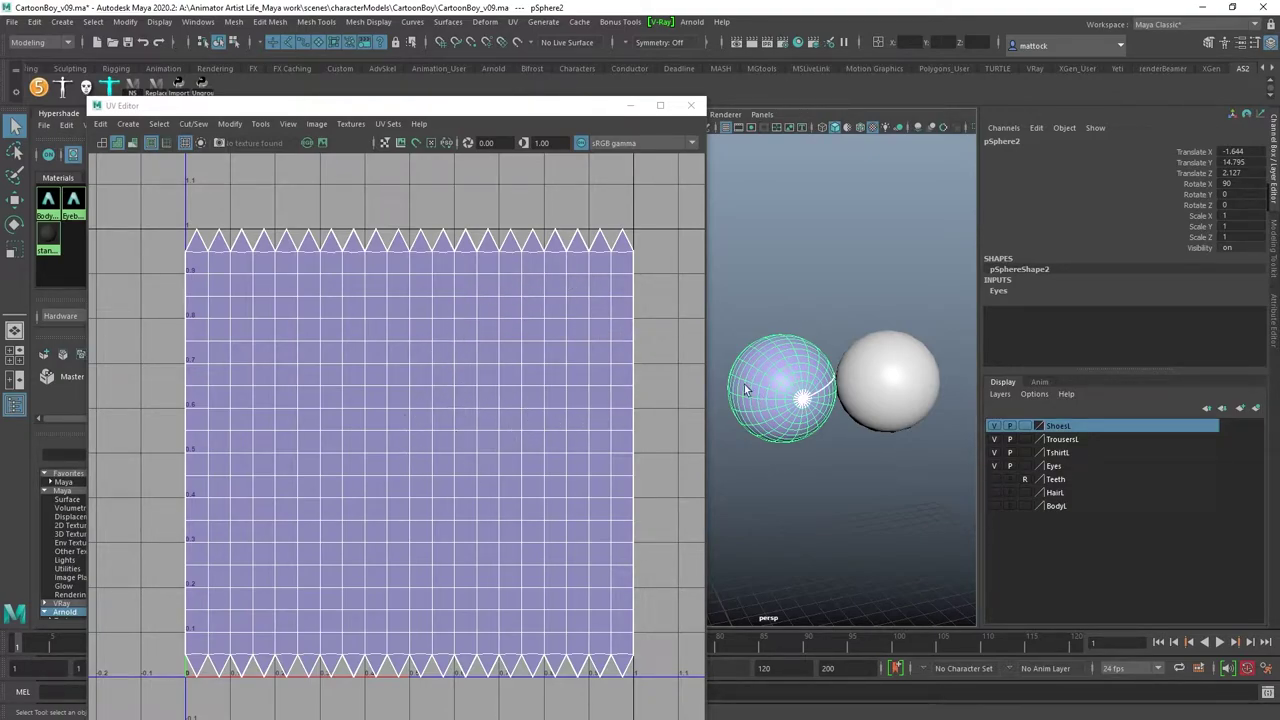
{"action": "left_click", "coordinate": [690, 105]}
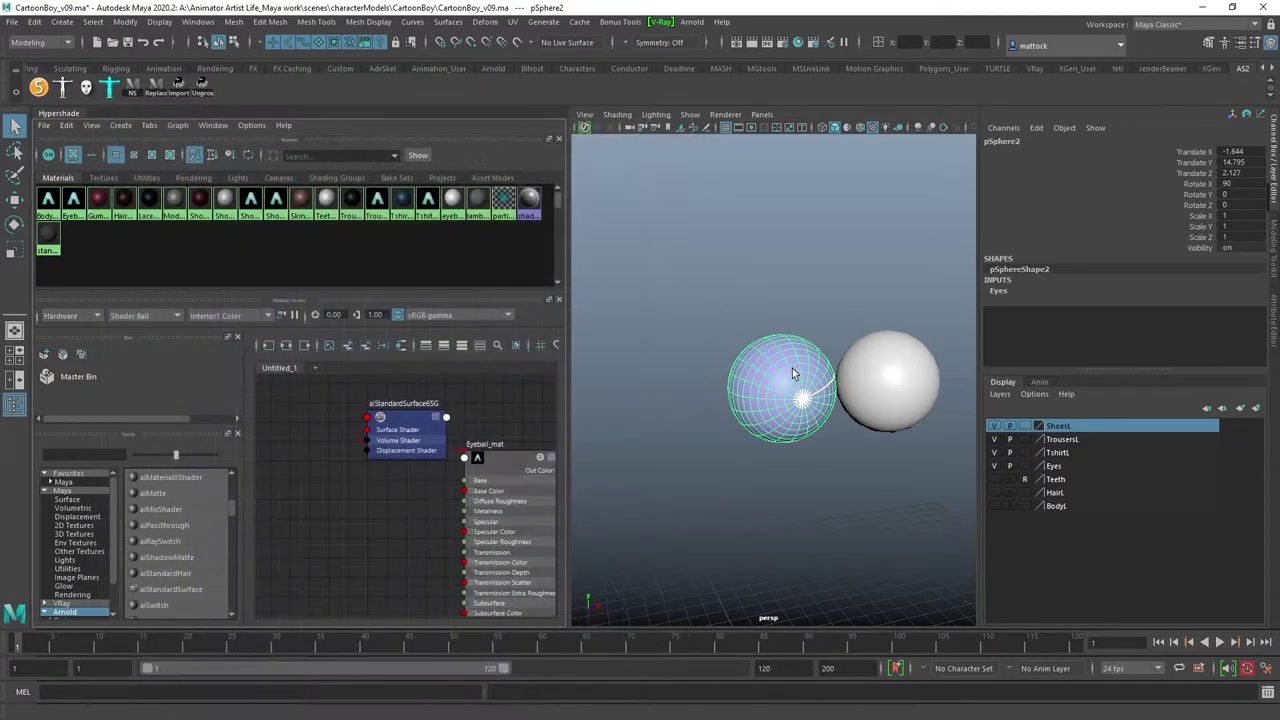
{"action": "left_click", "coordinate": [781, 297]}
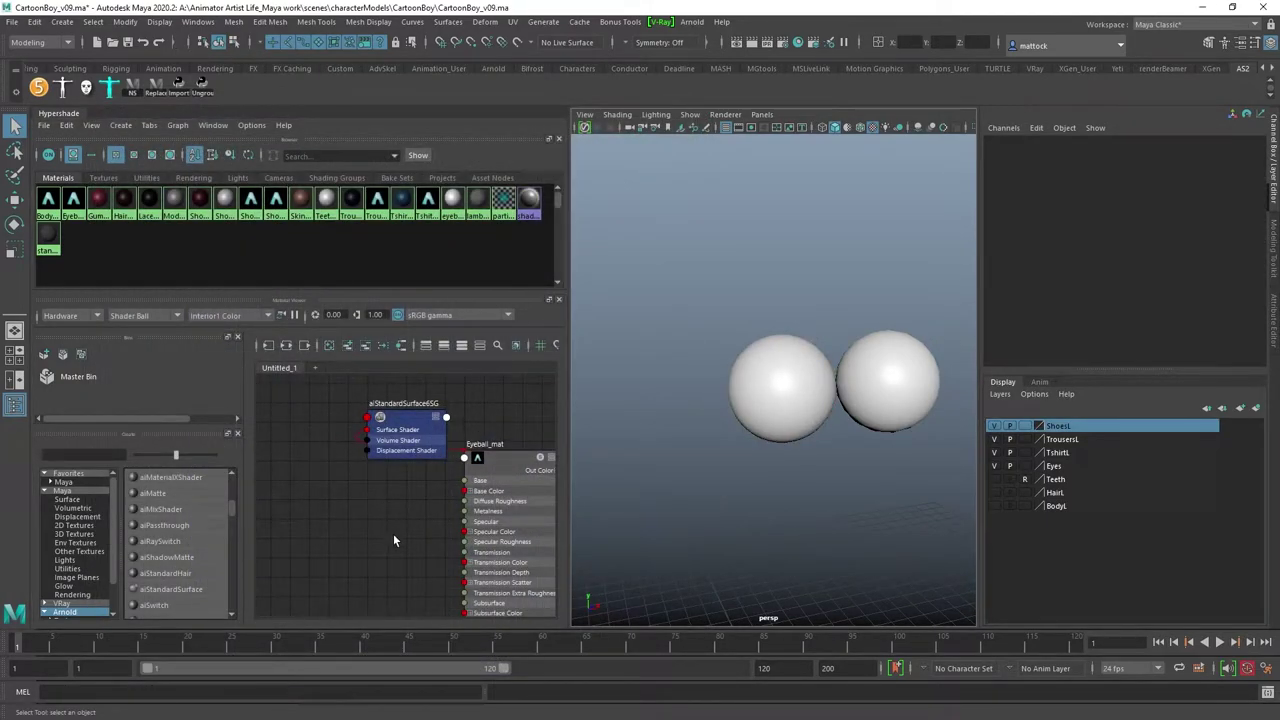
Step: Move the shading group node clear of Eyeball_mat and create a 2D Ramp texture in the material graph
{"action": "middle_click_drag", "start_coordinate": [391, 504], "coordinate": [361, 484], "text": "alt"}
{"action": "left_click_drag", "start_coordinate": [376, 398], "coordinate": [518, 392]}
{"action": "left_click", "coordinate": [428, 443]}
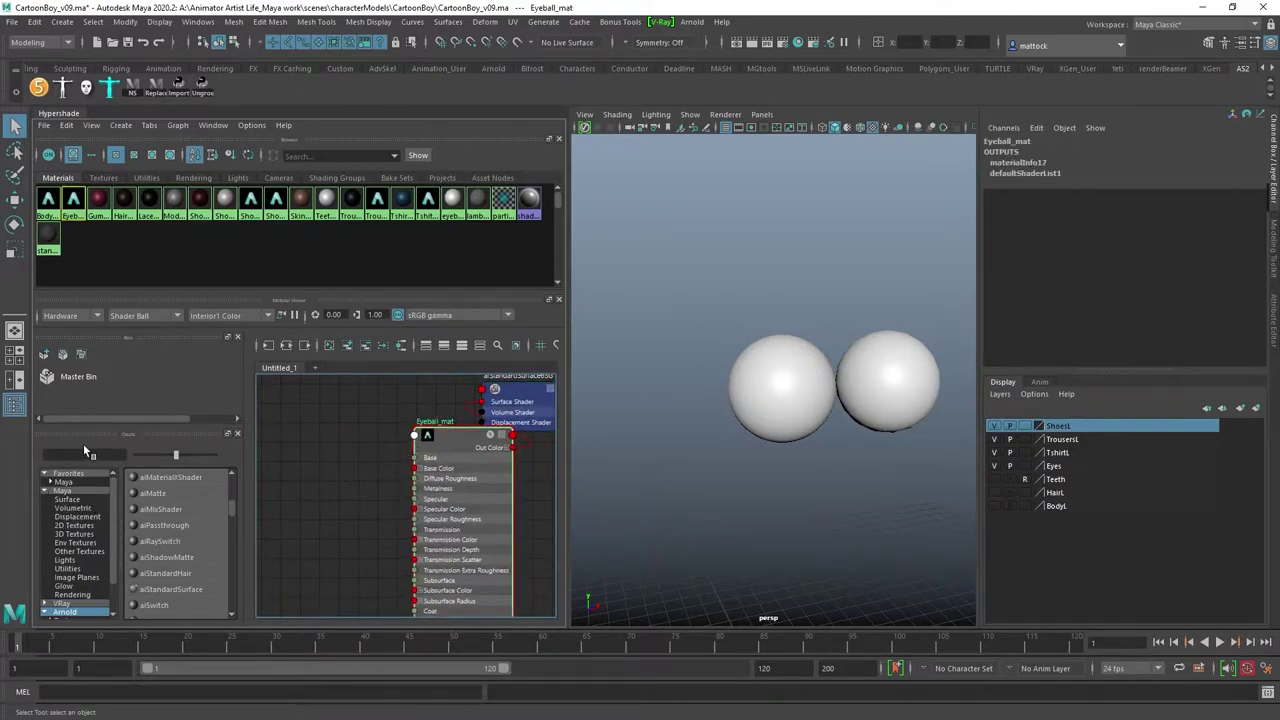
{"action": "left_click", "coordinate": [74, 525]}
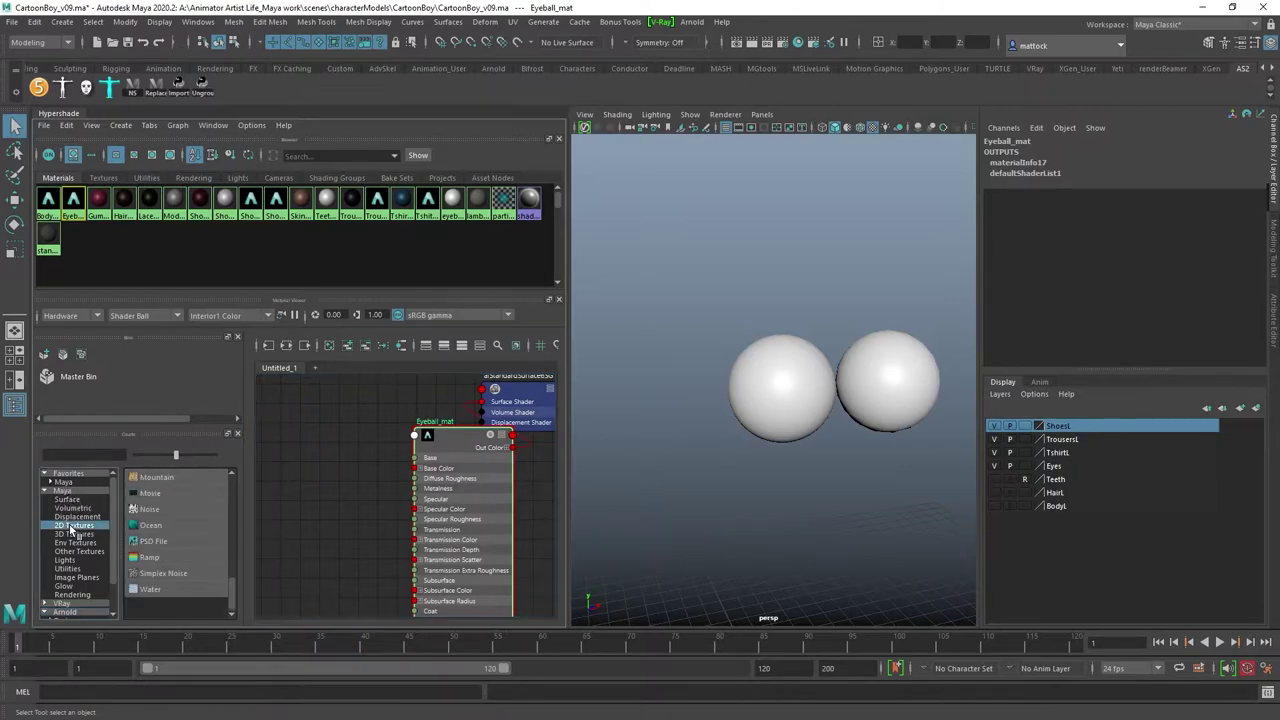
{"action": "left_click", "coordinate": [150, 557]}
{"action": "scroll", "coordinate": [373, 555], "scroll_direction": "up", "scroll_amount": 2}
{"action": "scroll", "coordinate": [373, 555], "scroll_direction": "down", "scroll_amount": 2}
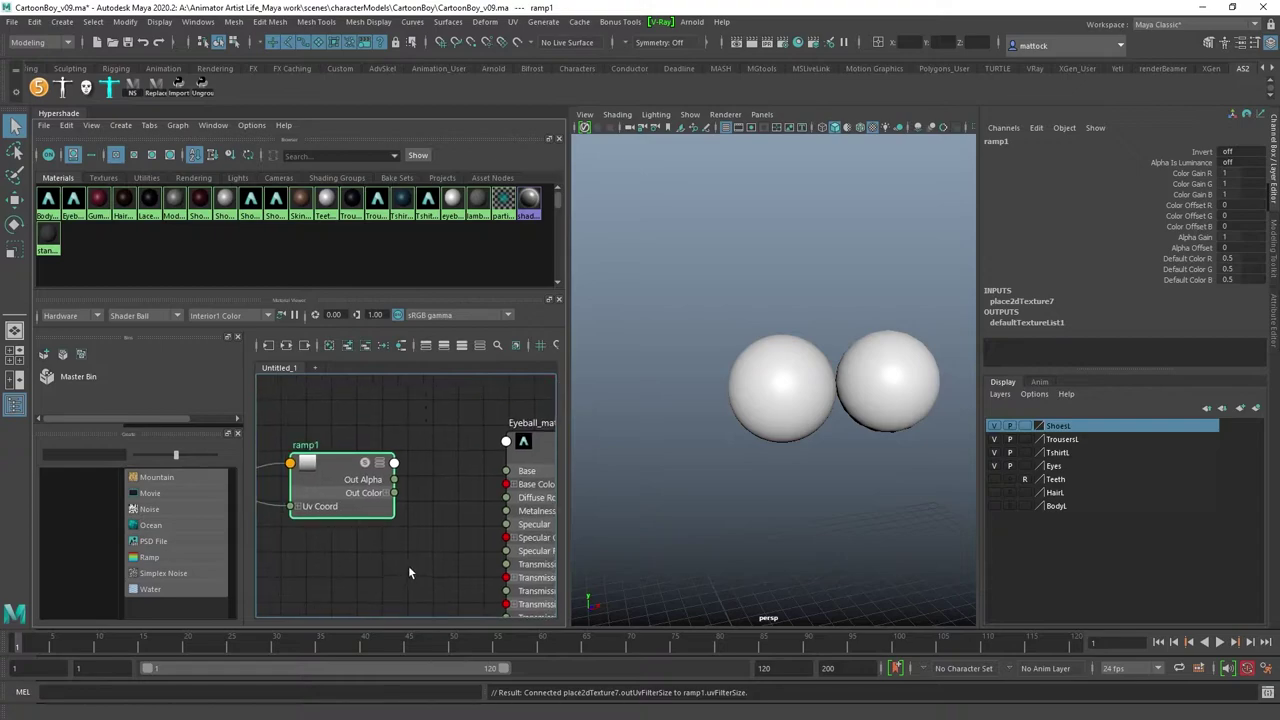
Step: Enlarge the material graph and display the new ramp texture's attributes
{"action": "left_click_drag", "start_coordinate": [571, 511], "coordinate": [738, 513]}
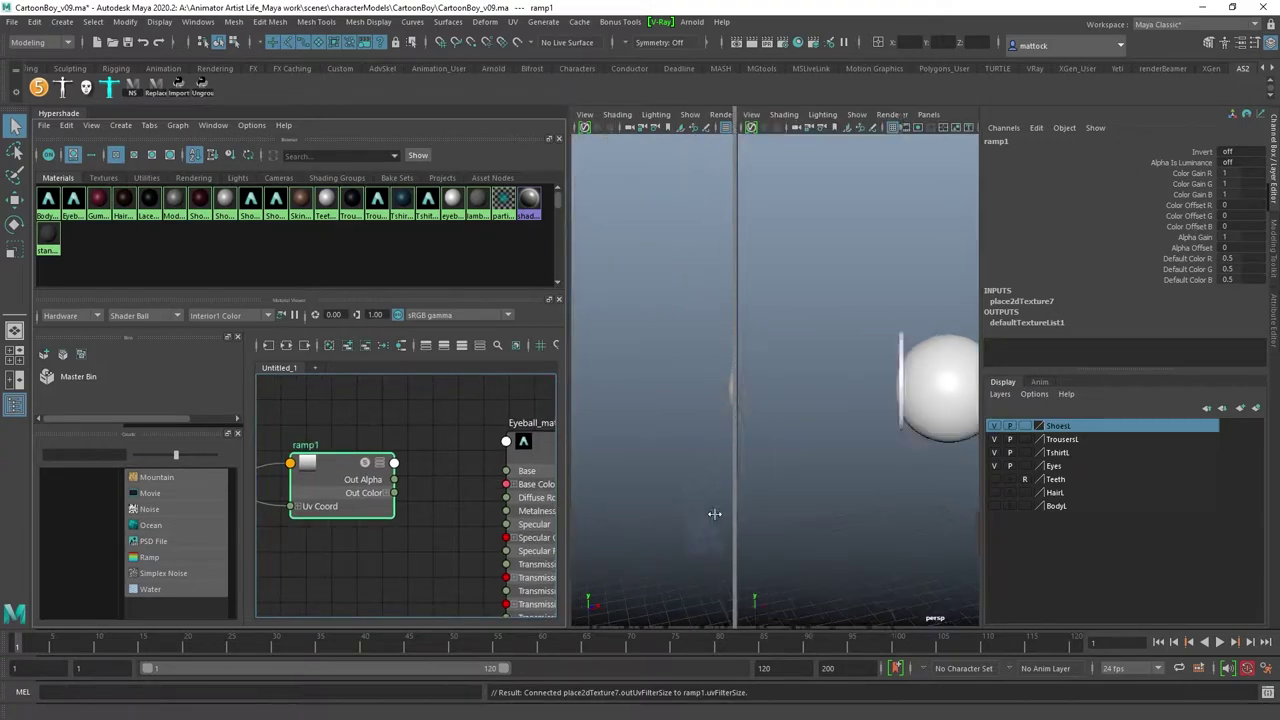
{"action": "middle_click_drag", "start_coordinate": [411, 537], "coordinate": [508, 543], "text": "alt"}
{"action": "scroll", "coordinate": [350, 548], "scroll_direction": "up", "scroll_amount": 3}
{"action": "middle_click_drag", "start_coordinate": [688, 497], "coordinate": [603, 527], "text": "alt"}
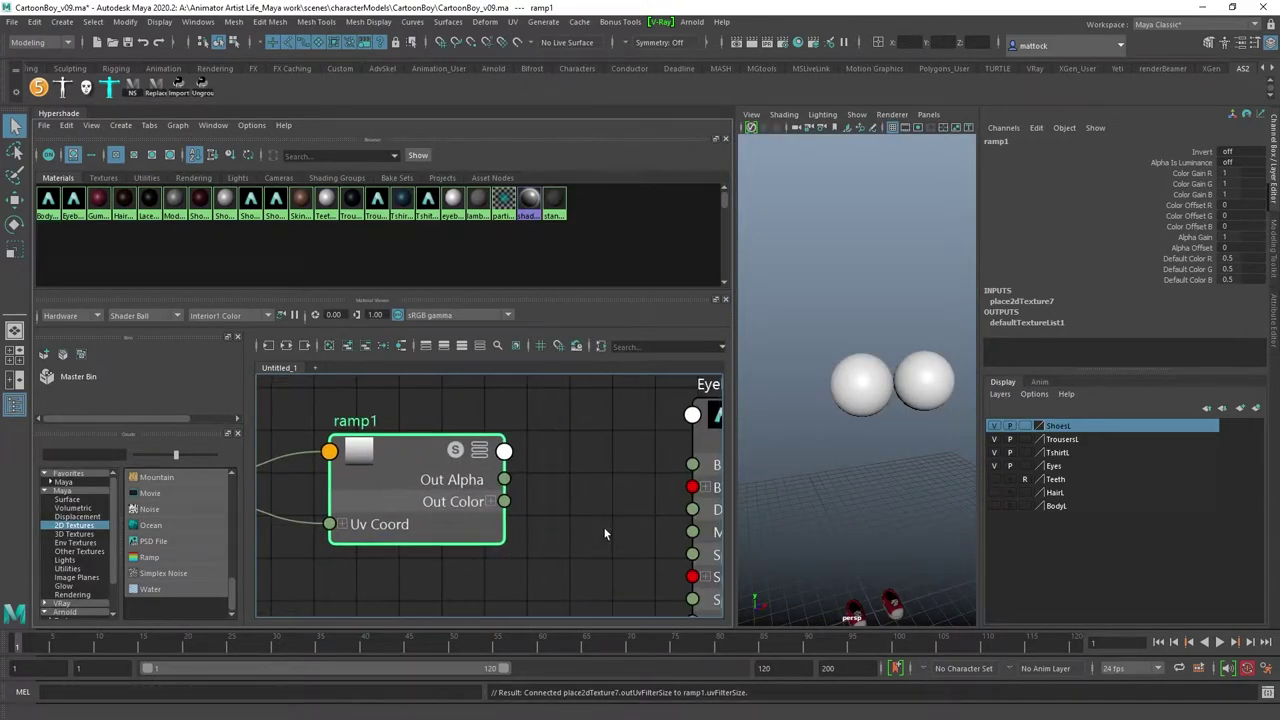
{"action": "mouse_move", "coordinate": [642, 472]}
{"action": "middle_mouse_down", "text": "alt"}
{"action": "mouse_move", "coordinate": [486, 491]}
{"action": "mouse_move", "coordinate": [625, 477]}
{"action": "middle_mouse_up", "text": "alt"}
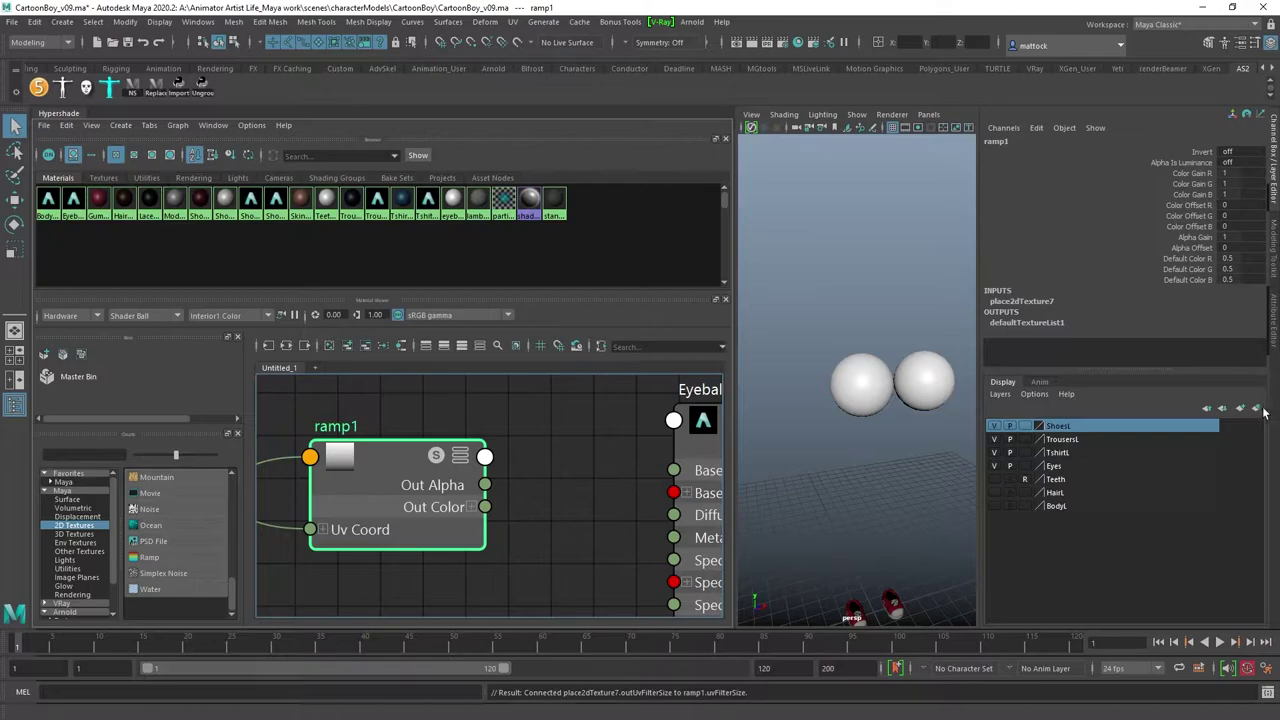
{"action": "left_click", "coordinate": [1273, 318]}
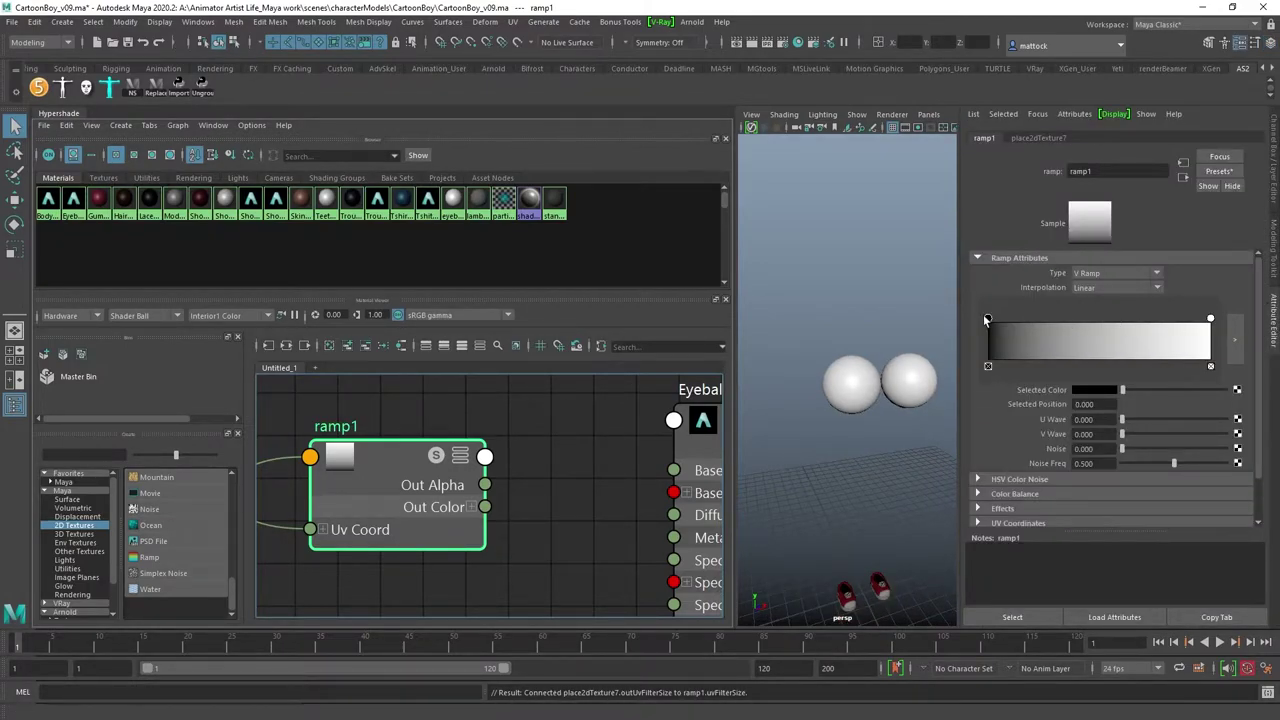
{"action": "mouse_move", "coordinate": [987, 320]}
{"action": "left_mouse_down"}
{"action": "mouse_move", "coordinate": [1082, 319]}
{"action": "mouse_move", "coordinate": [988, 320]}
{"action": "left_mouse_up"}
Step: Try the U Ramp type on the ramp texture and return it to V Ramp
{"action": "left_click", "coordinate": [1112, 273]}
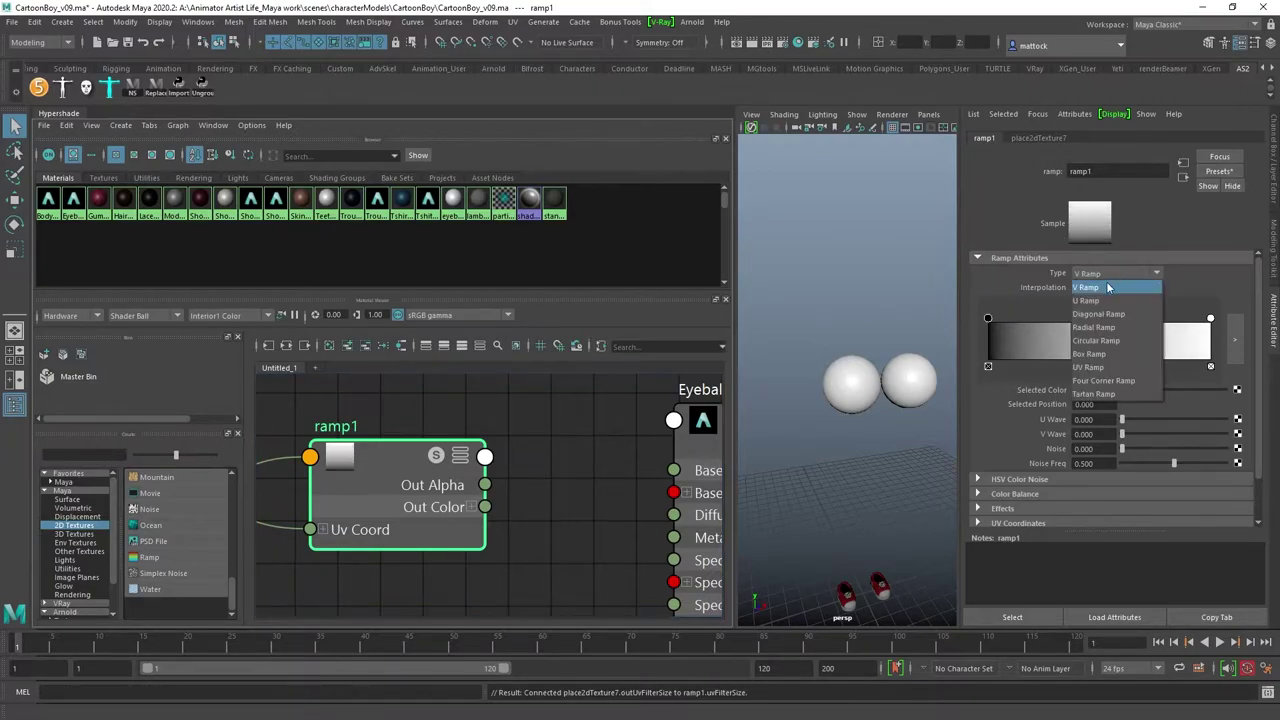
{"action": "left_click", "coordinate": [1087, 300]}
{"action": "left_click", "coordinate": [1094, 273]}
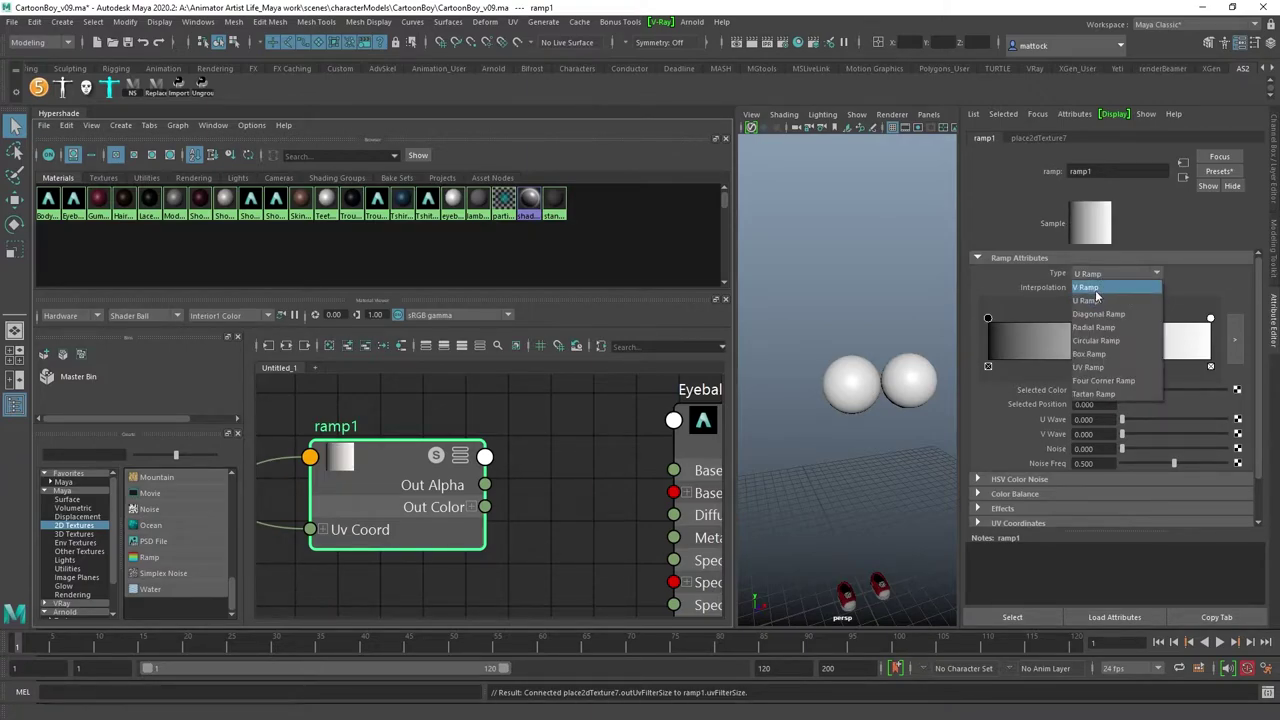
{"action": "left_click", "coordinate": [1094, 288]}
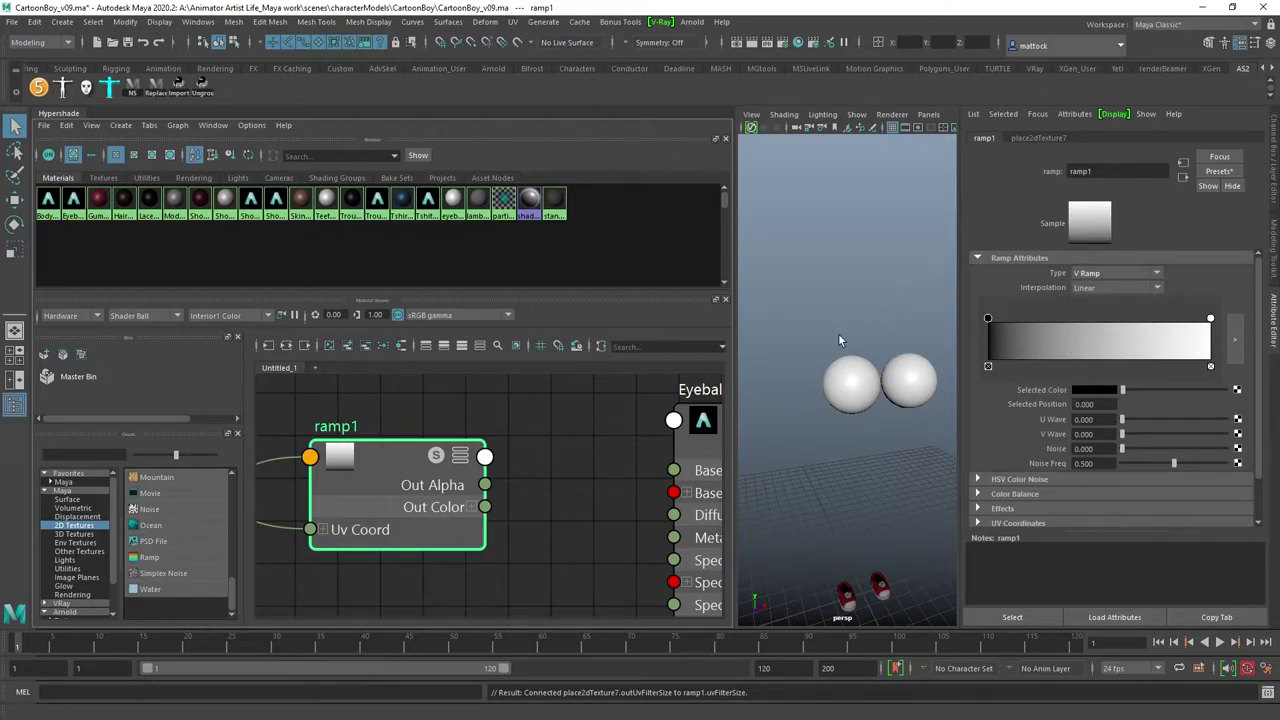
Step: Connect the ramp texture to the Base Color of Eyeball_mat and tidy the node layout
{"action": "middle_click_drag", "start_coordinate": [627, 446], "coordinate": [517, 466], "text": "alt"}
{"action": "right_click_drag", "start_coordinate": [511, 461], "coordinate": [398, 430], "text": "alt"}
{"action": "mouse_move", "coordinate": [541, 444]}
{"action": "left_mouse_down"}
{"action": "mouse_move", "coordinate": [515, 452]}
{"action": "mouse_move", "coordinate": [554, 448]}
{"action": "left_mouse_up"}
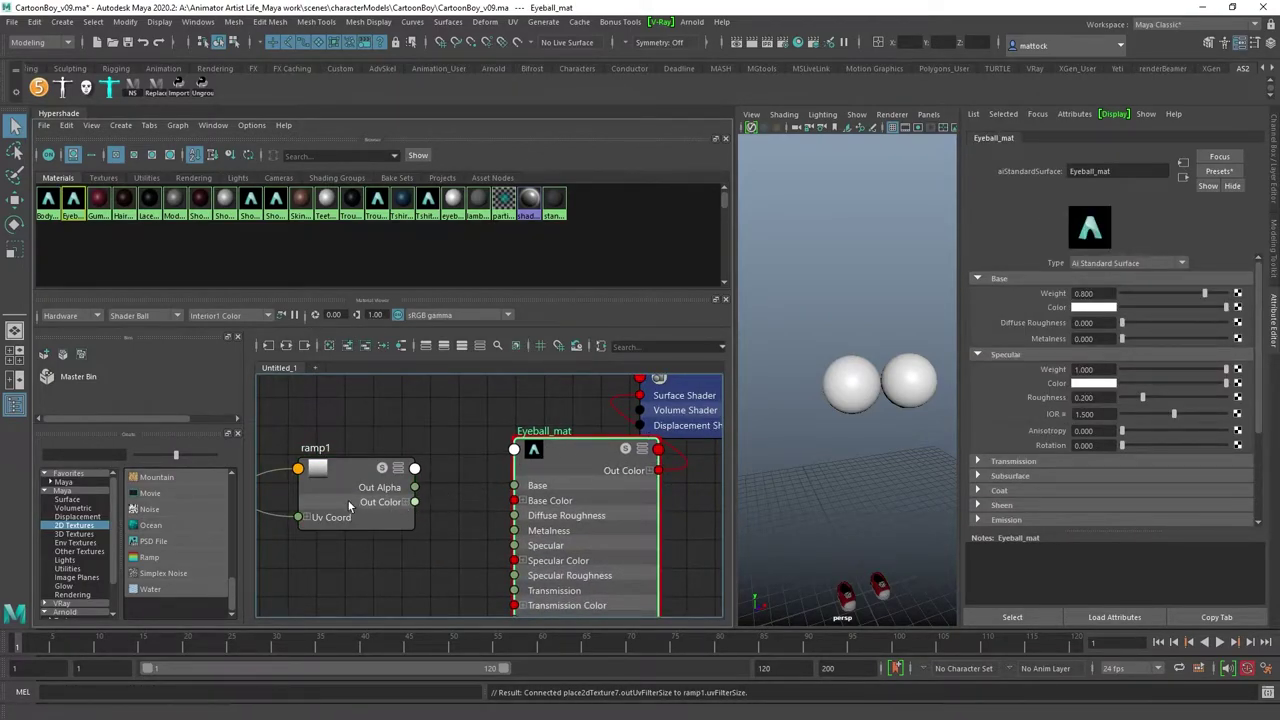
{"action": "middle_click_drag", "start_coordinate": [500, 434], "coordinate": [1066, 309]}
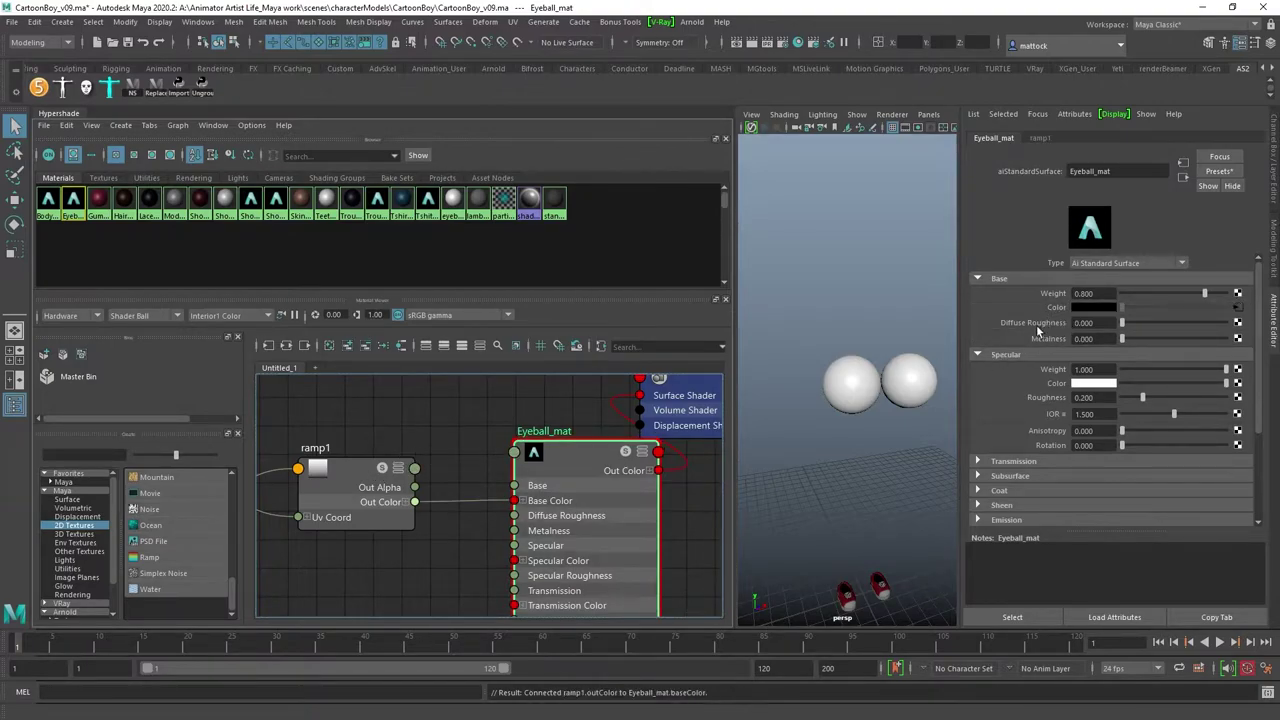
{"action": "left_click_drag", "start_coordinate": [542, 465], "coordinate": [459, 487]}
{"action": "middle_click_drag", "start_coordinate": [628, 465], "coordinate": [541, 532], "text": "alt"}
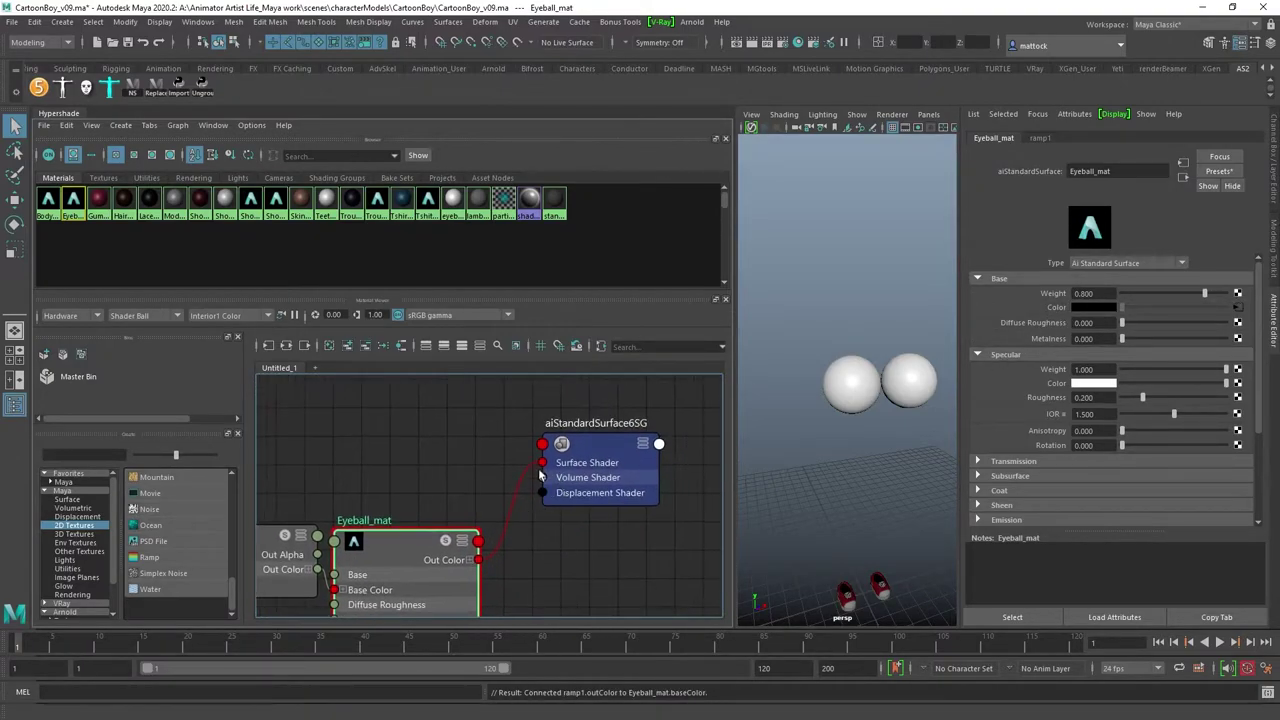
{"action": "middle_click_drag", "start_coordinate": [472, 454], "coordinate": [557, 381], "text": "alt"}
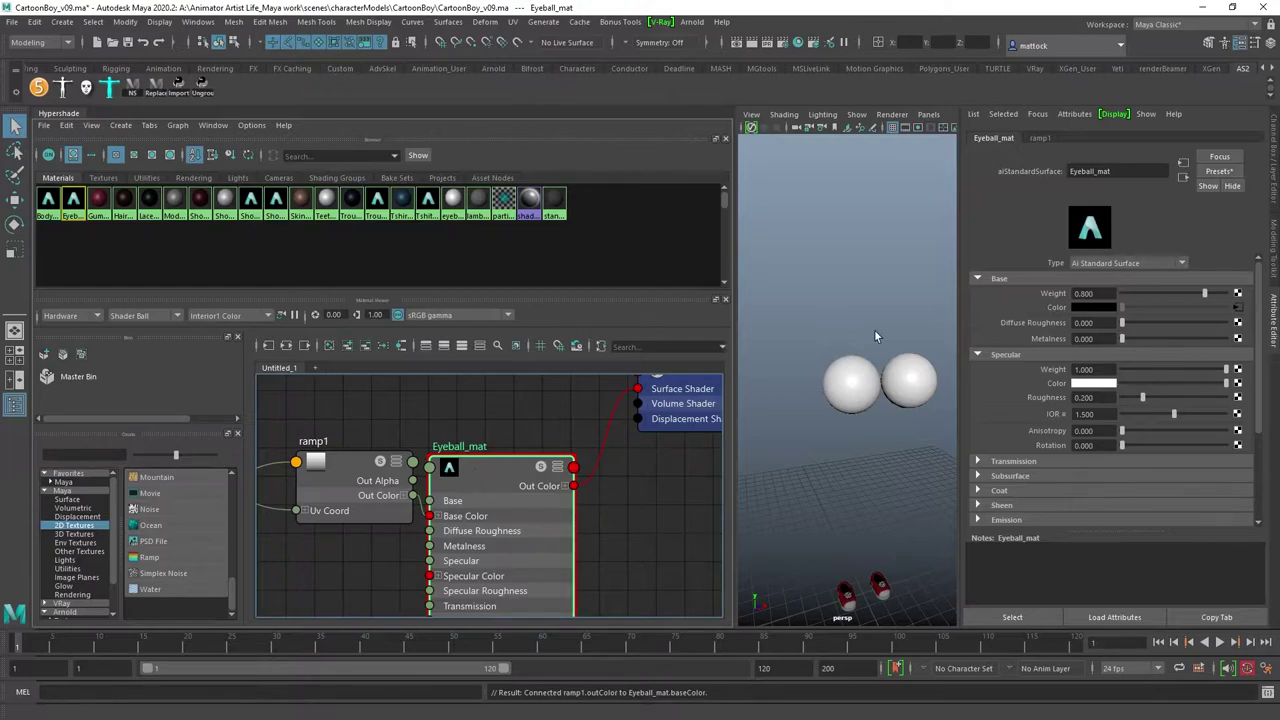
Step: Assign the Eyeball_mat material to both eyeball spheres
{"action": "left_click", "coordinate": [840, 362]}
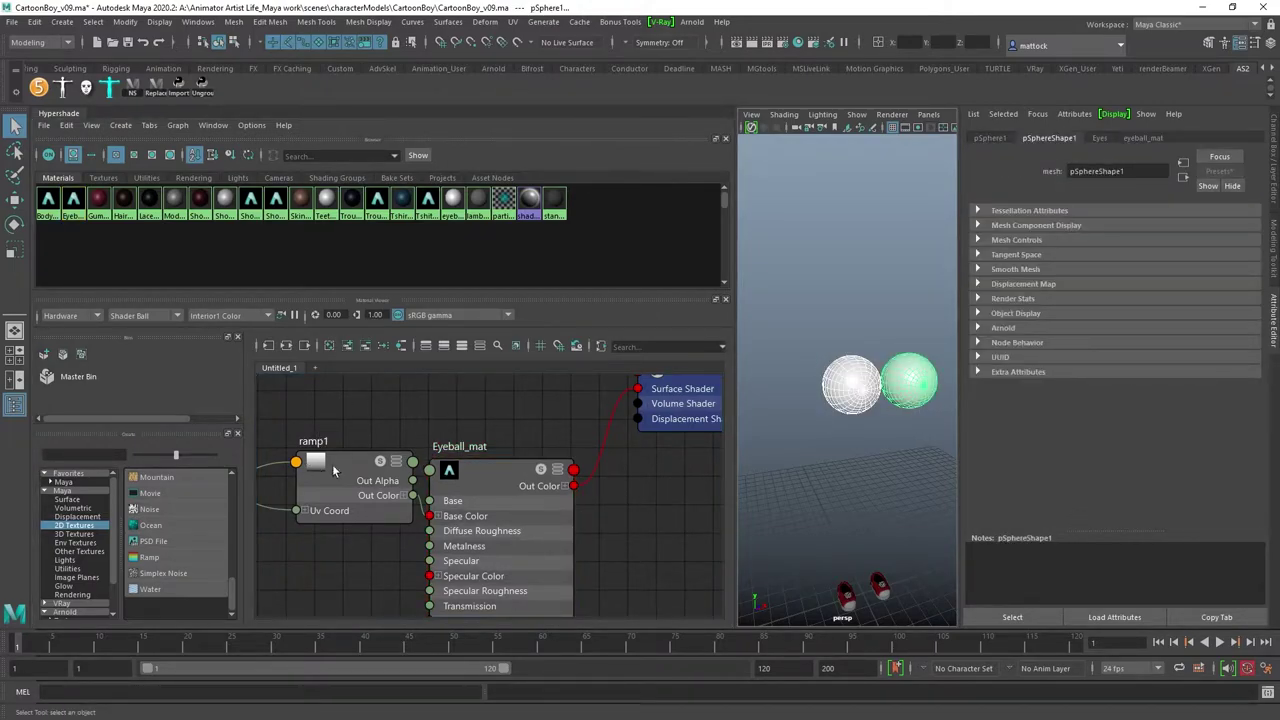
{"action": "right_click_drag", "start_coordinate": [451, 471], "coordinate": [452, 438]}
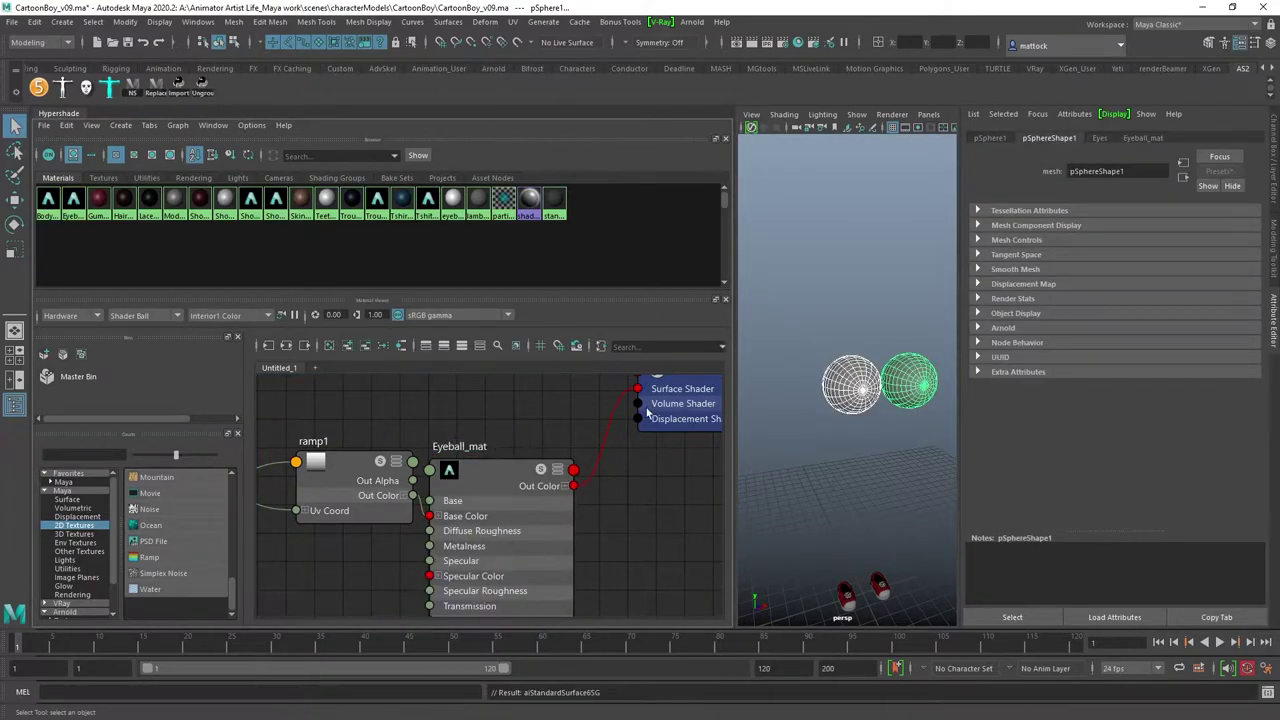
{"action": "left_click", "coordinate": [885, 318]}
{"action": "scroll", "coordinate": [866, 336], "scroll_direction": "up", "scroll_amount": 5}
{"action": "middle_click_drag", "start_coordinate": [864, 336], "coordinate": [792, 360], "text": "alt"}
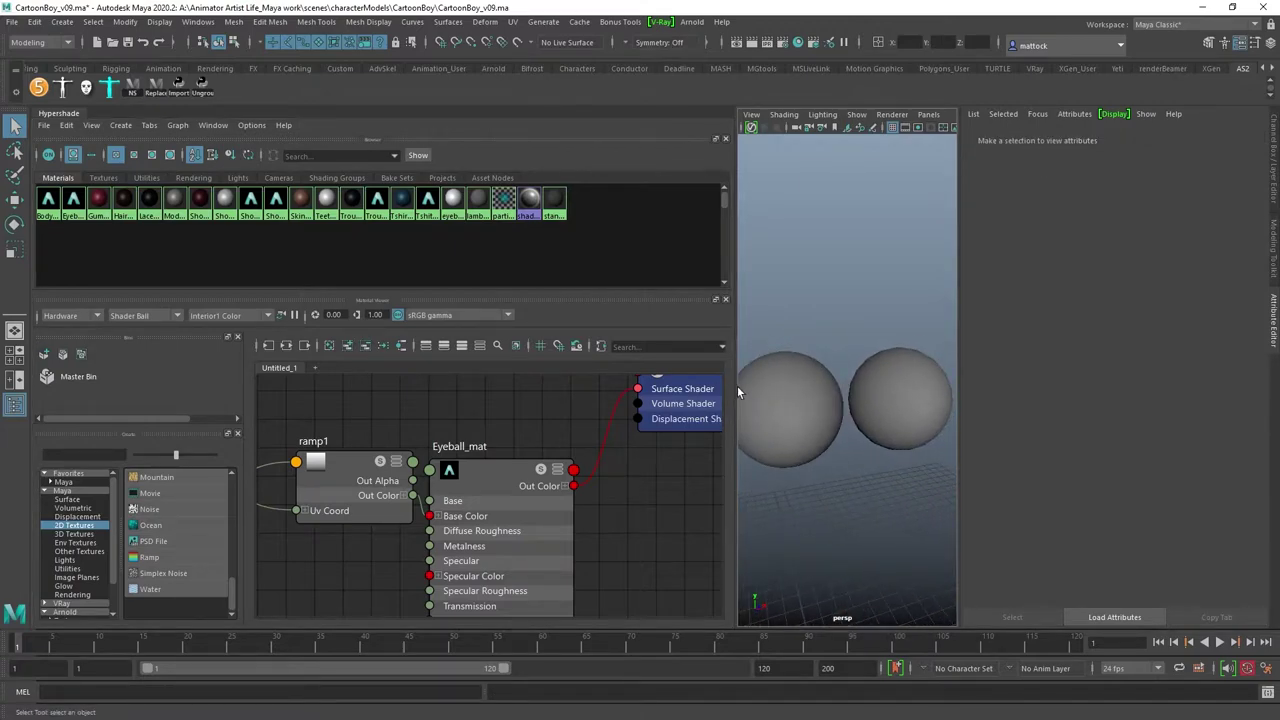
{"action": "left_click_drag", "start_coordinate": [737, 385], "coordinate": [579, 385]}
{"action": "scroll", "coordinate": [898, 289], "scroll_direction": "up", "scroll_amount": 3}
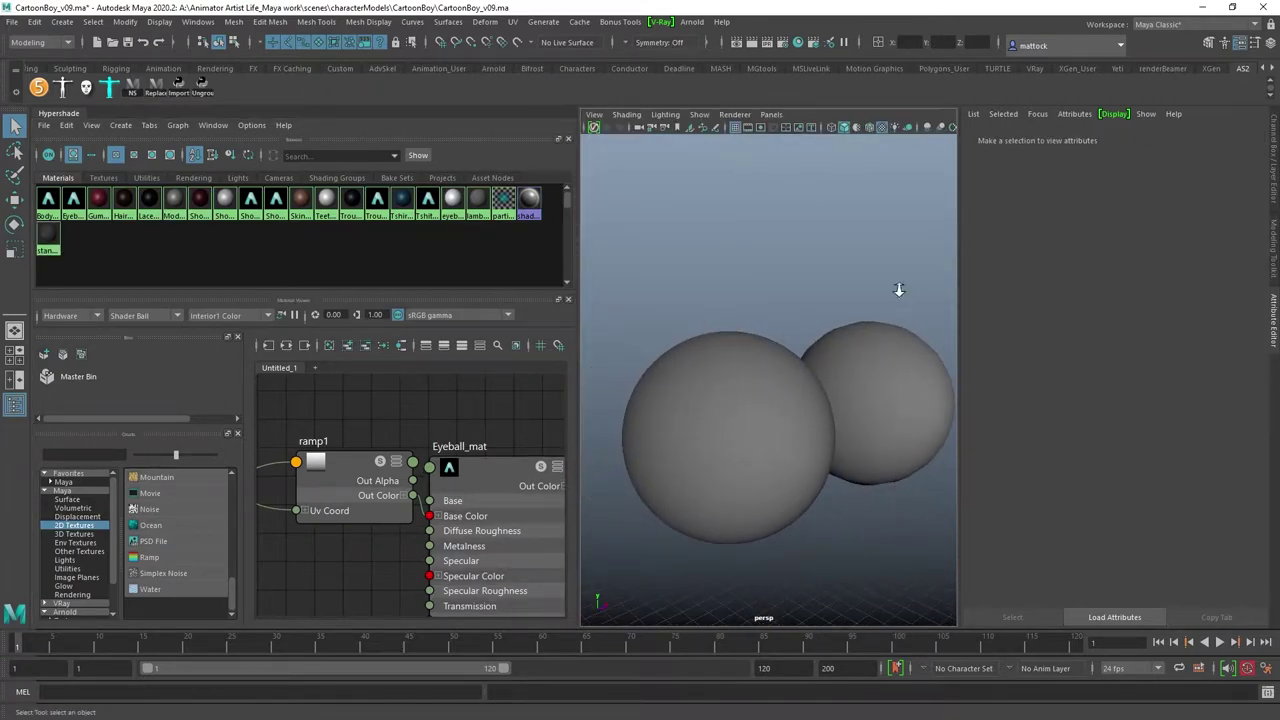
Step: Preview the eyeballs with an Arnold viewport render, stop it, and enlarge the viewport beside the Hypershade
{"action": "scroll", "coordinate": [746, 289], "scroll_direction": "down", "scroll_amount": 5}
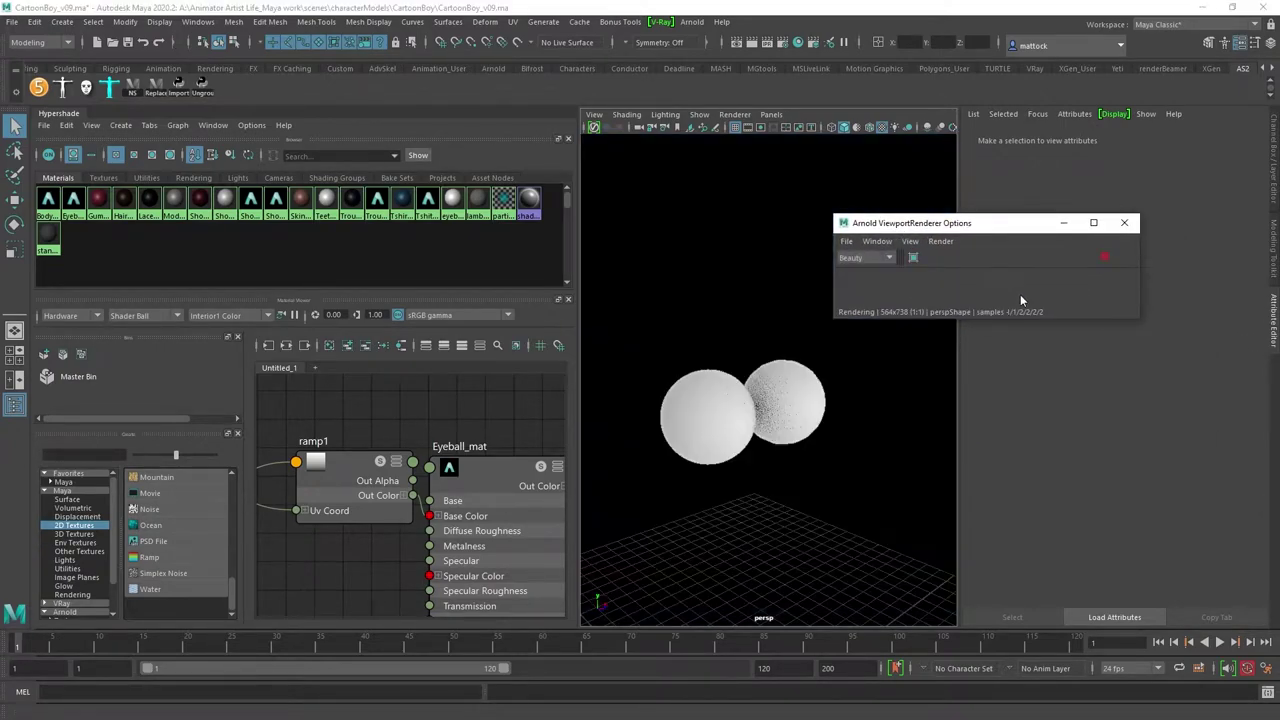
{"action": "left_click", "coordinate": [1106, 257]}
{"action": "left_click_drag", "start_coordinate": [933, 229], "coordinate": [1048, 214]}
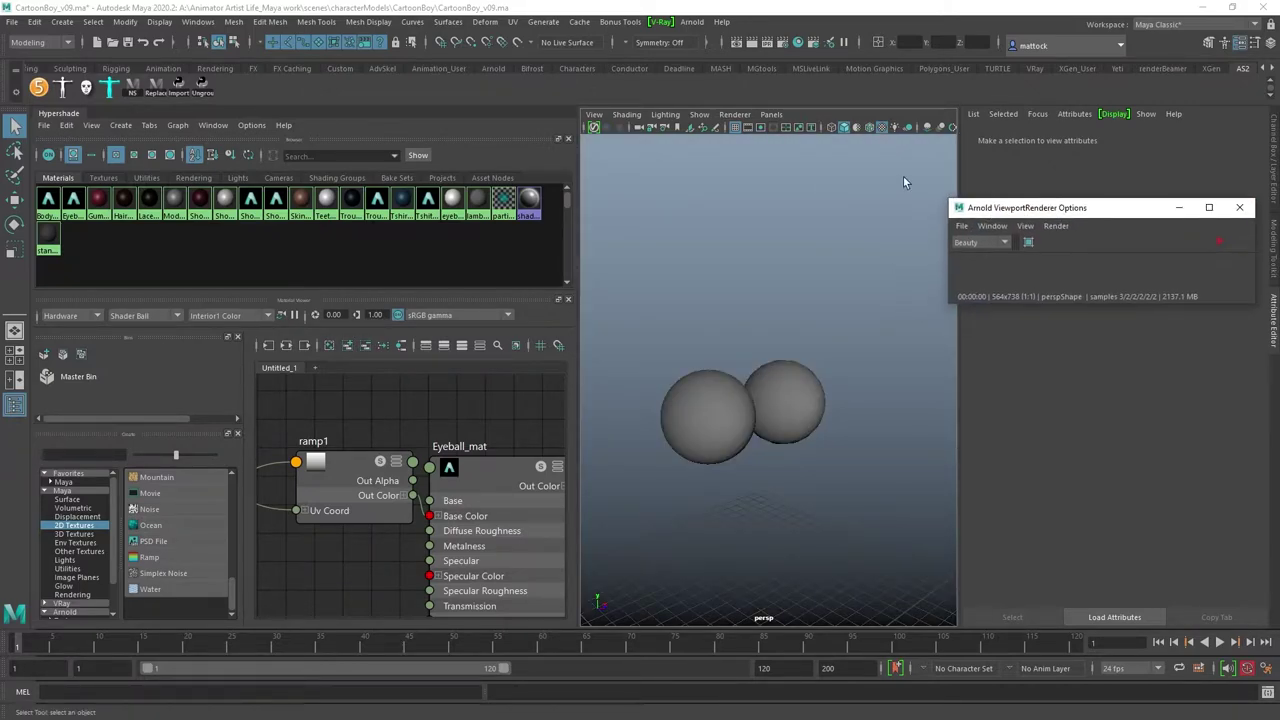
{"action": "left_click", "coordinate": [580, 275]}
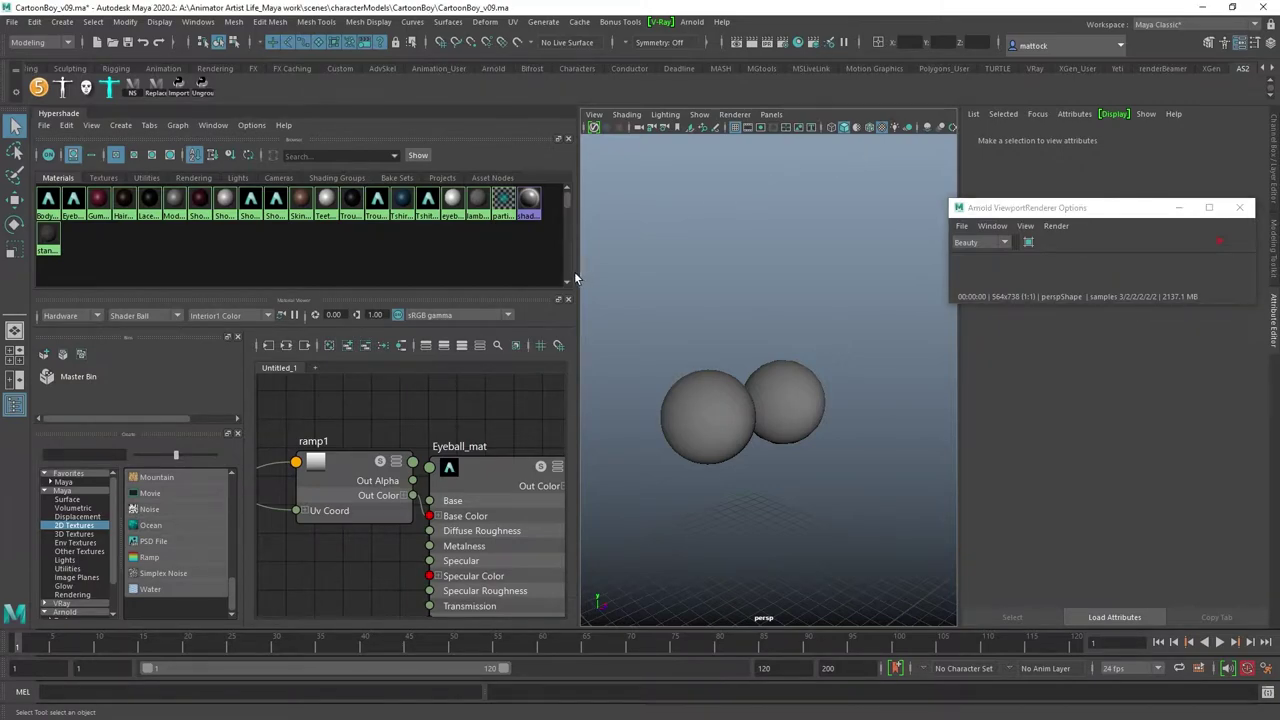
{"action": "left_click_drag", "start_coordinate": [575, 283], "coordinate": [279, 283]}
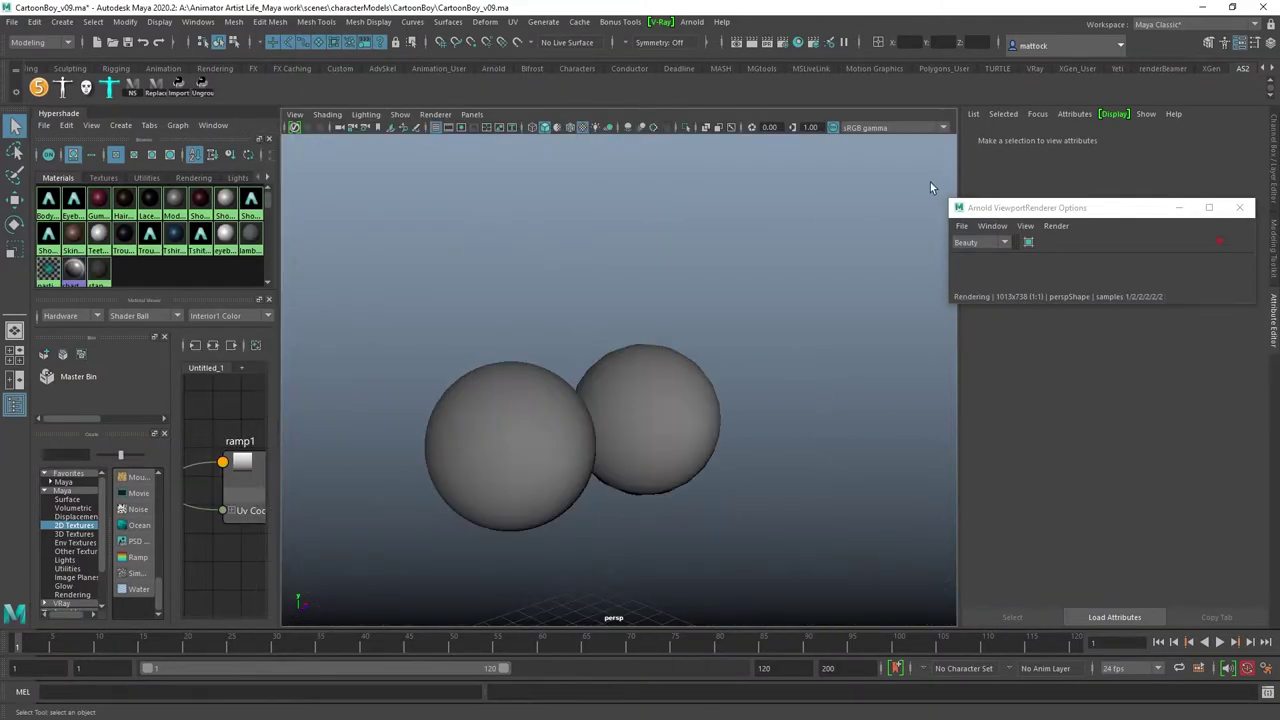
{"action": "left_click", "coordinate": [966, 207]}
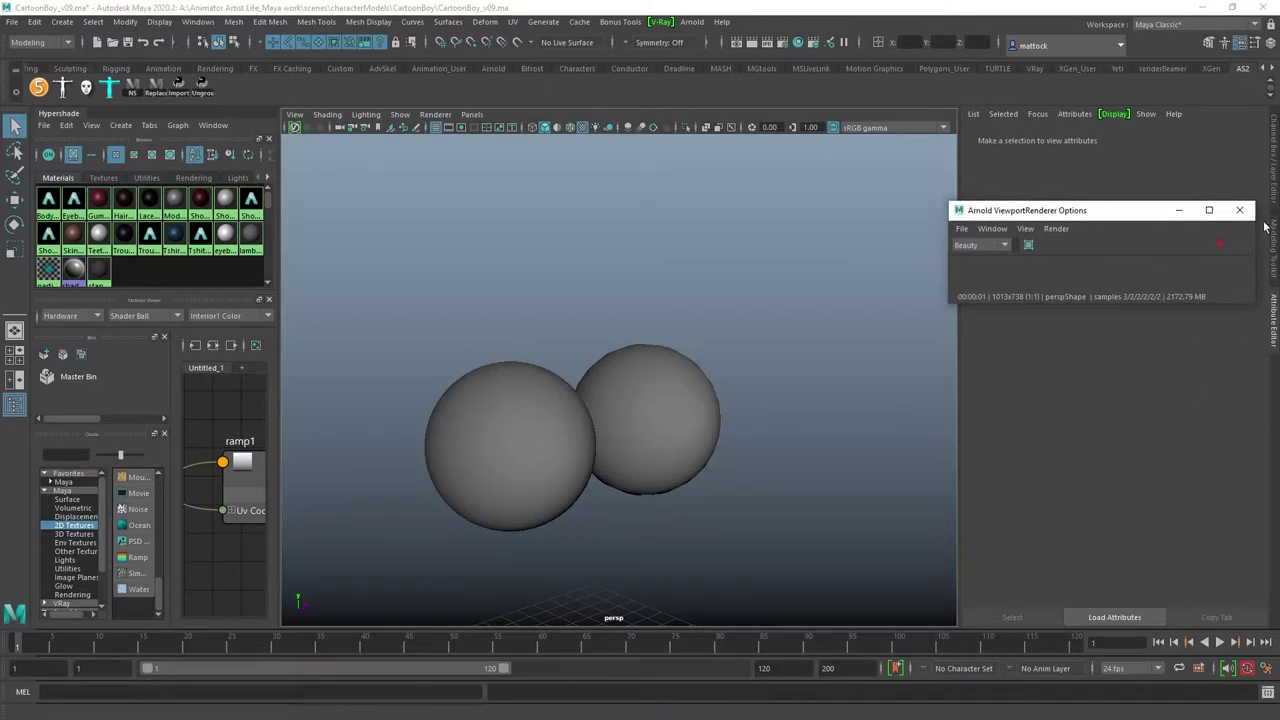
Step: Make the BodyL display layer visible and frame the boy's head and upper body
{"action": "left_click", "coordinate": [1276, 180]}
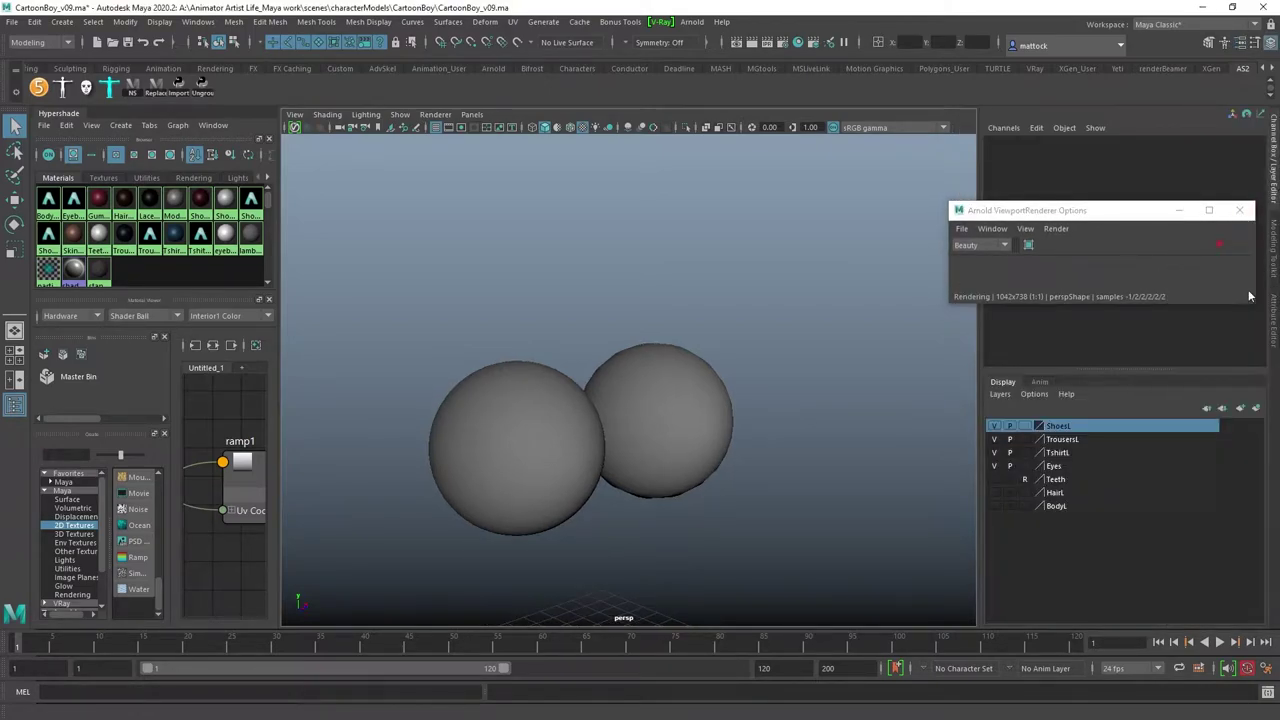
{"action": "left_click", "coordinate": [995, 507]}
{"action": "scroll", "coordinate": [700, 380], "scroll_direction": "down", "scroll_amount": 3}
{"action": "middle_click_drag", "start_coordinate": [700, 380], "coordinate": [695, 254], "text": "alt"}
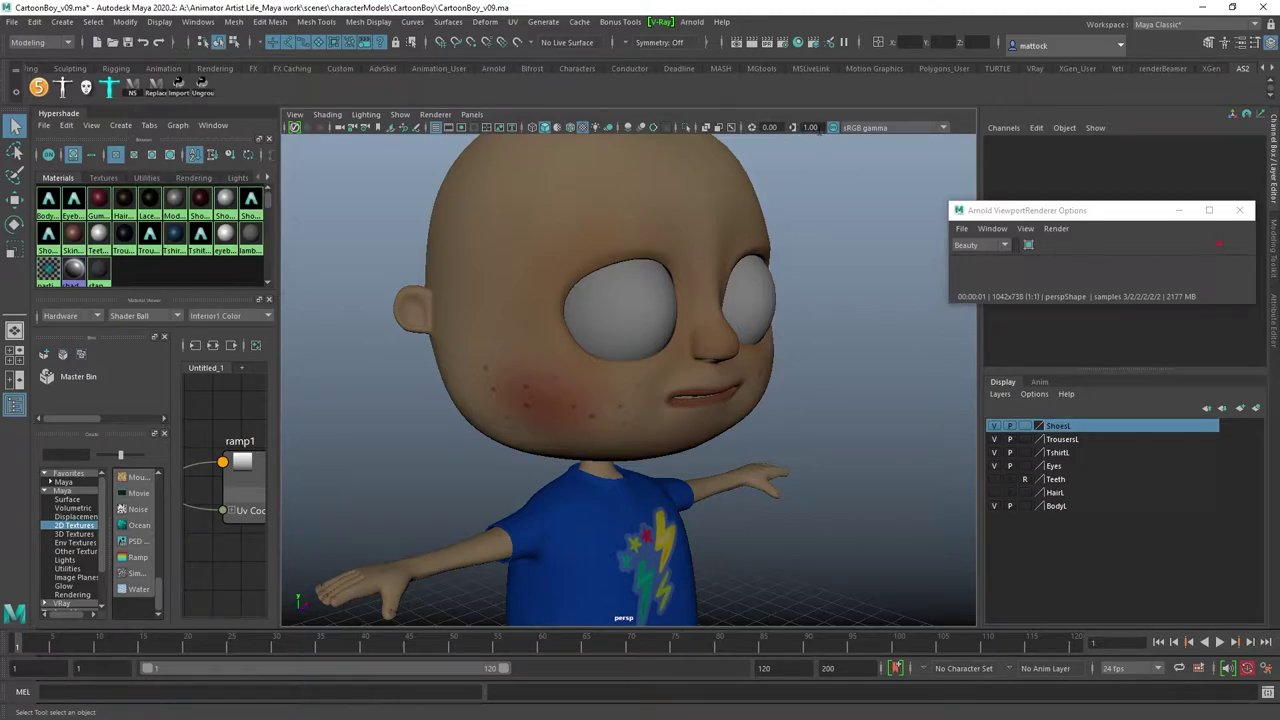
Step: Set the viewport exposure to 1.00 and frame the boy's head
{"action": "left_click", "coordinate": [717, 130]}
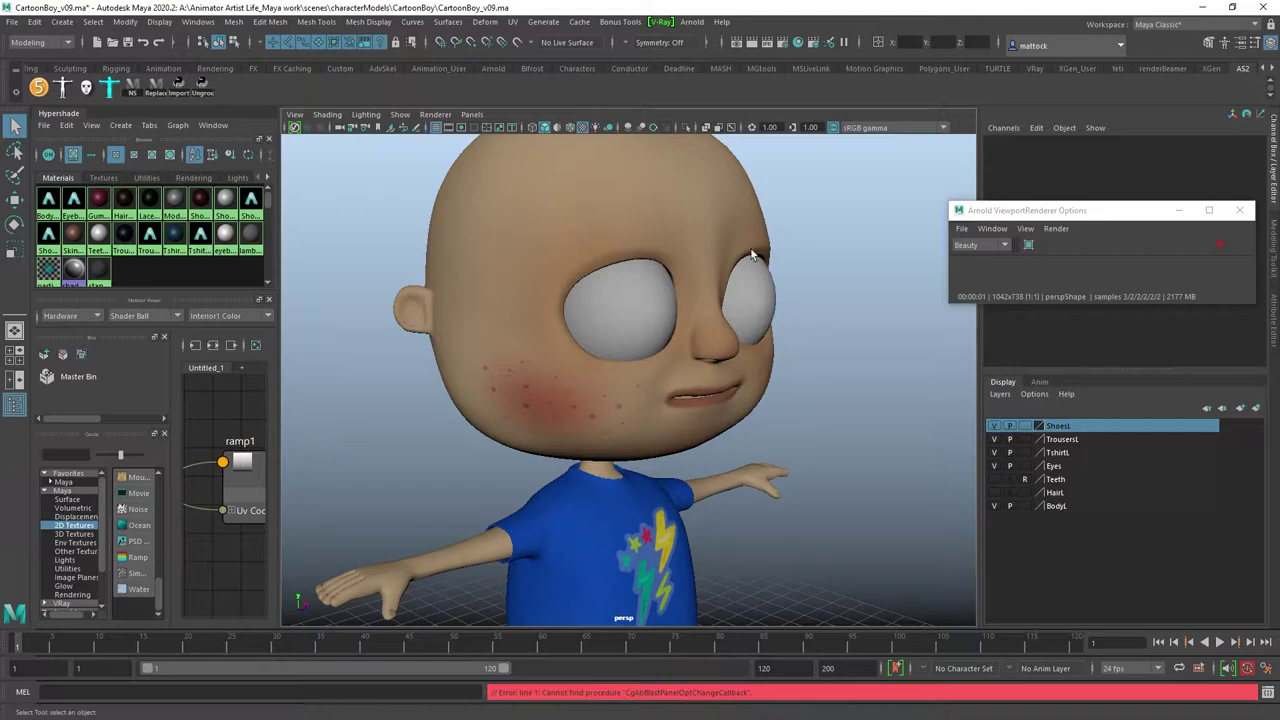
{"action": "scroll", "coordinate": [775, 282], "scroll_direction": "down", "scroll_amount": 3}
{"action": "middle_click_drag", "start_coordinate": [775, 284], "coordinate": [763, 306], "text": "alt"}
{"action": "scroll", "coordinate": [763, 306], "scroll_direction": "up", "scroll_amount": 1}
Step: Run an Arnold viewport render of the character and stop it after checking the eyes
{"action": "left_click", "coordinate": [1095, 214]}
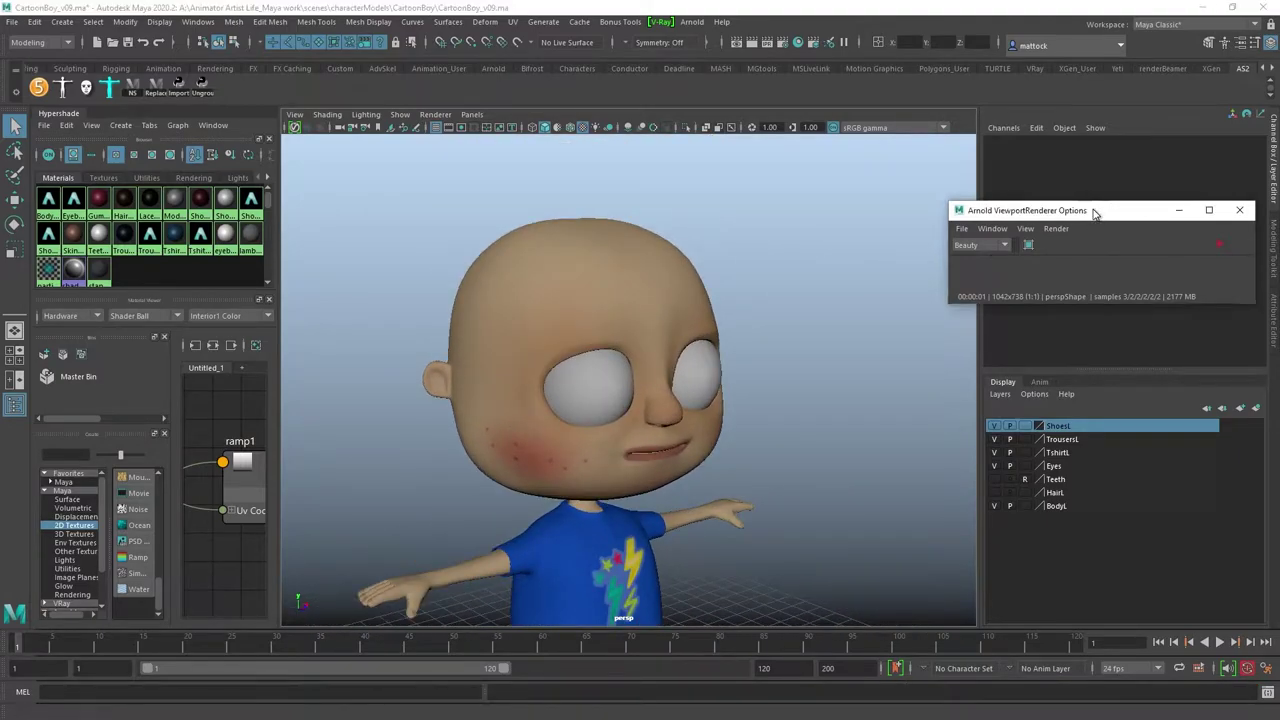
{"action": "left_click_drag", "start_coordinate": [1095, 213], "coordinate": [935, 217]}
{"action": "left_click", "coordinate": [1059, 247]}
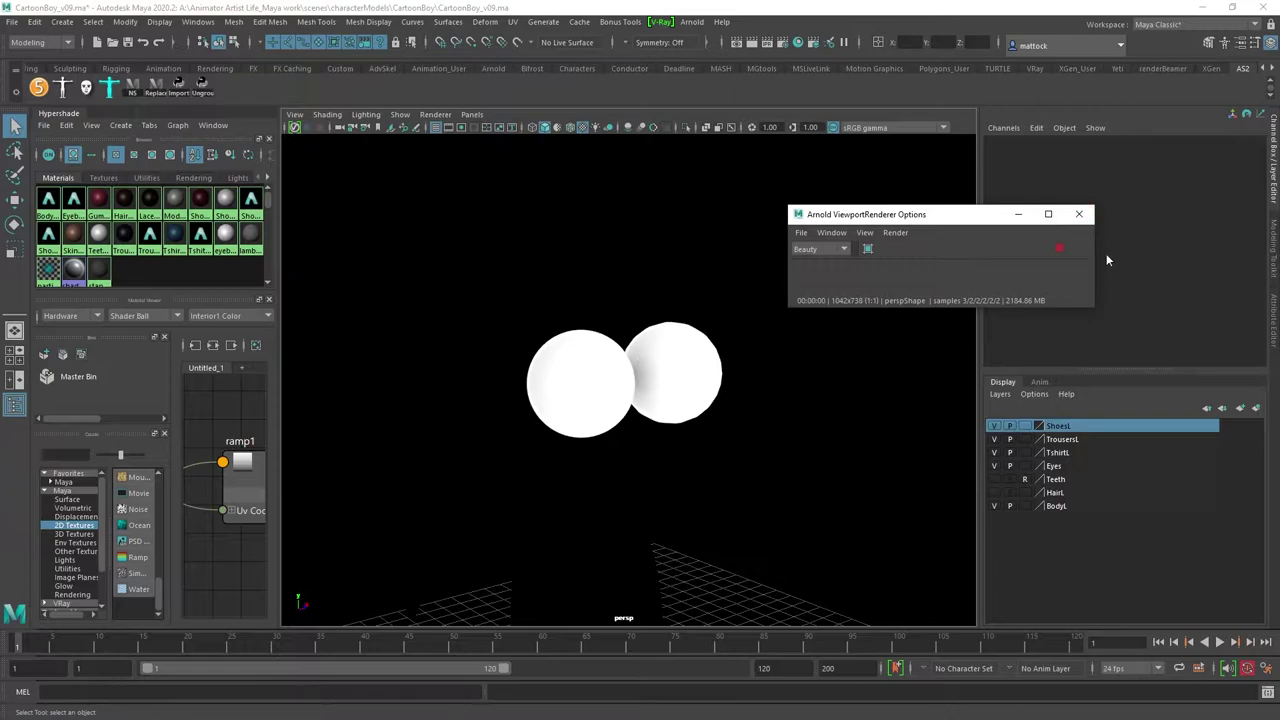
{"action": "left_click", "coordinate": [1059, 248]}
{"action": "left_click_drag", "start_coordinate": [628, 284], "coordinate": [622, 321], "text": "alt"}
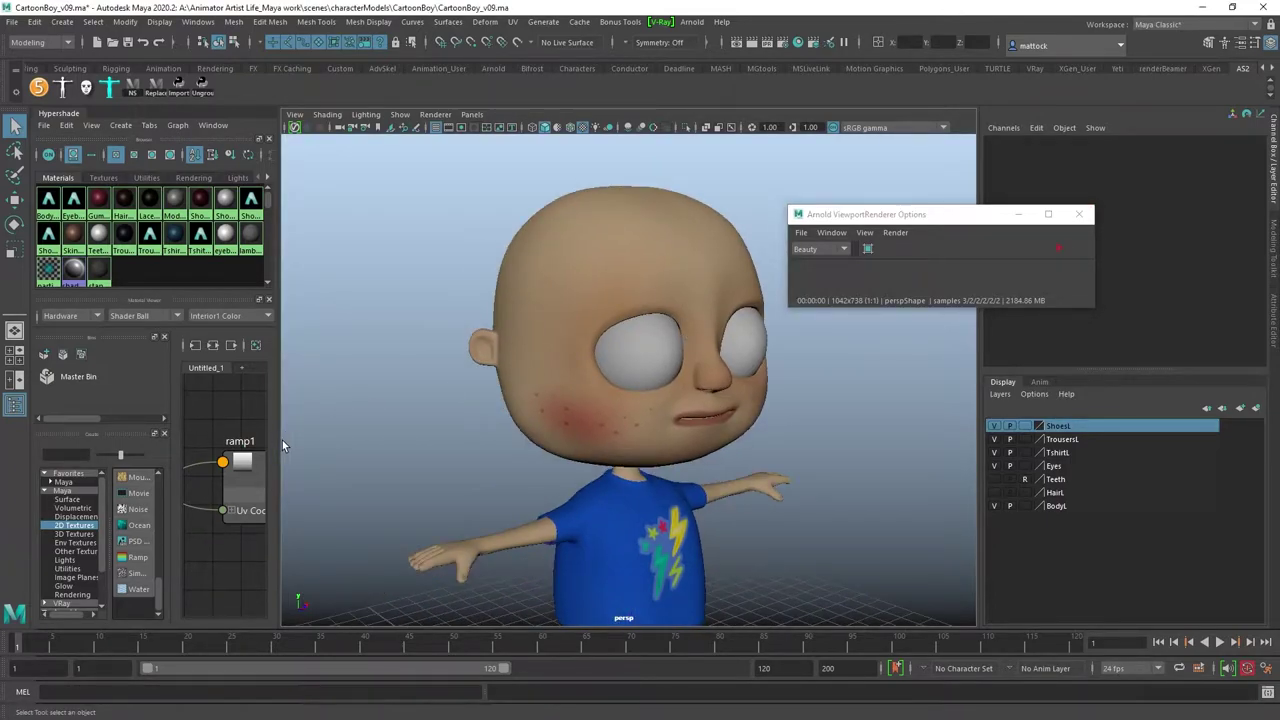
Step: Widen the Hypershade again and hide the BodyL layer to leave only the eyeballs in view
{"action": "left_click_drag", "start_coordinate": [280, 440], "coordinate": [517, 440]}
{"action": "middle_click_drag", "start_coordinate": [754, 374], "coordinate": [756, 452], "text": "alt"}
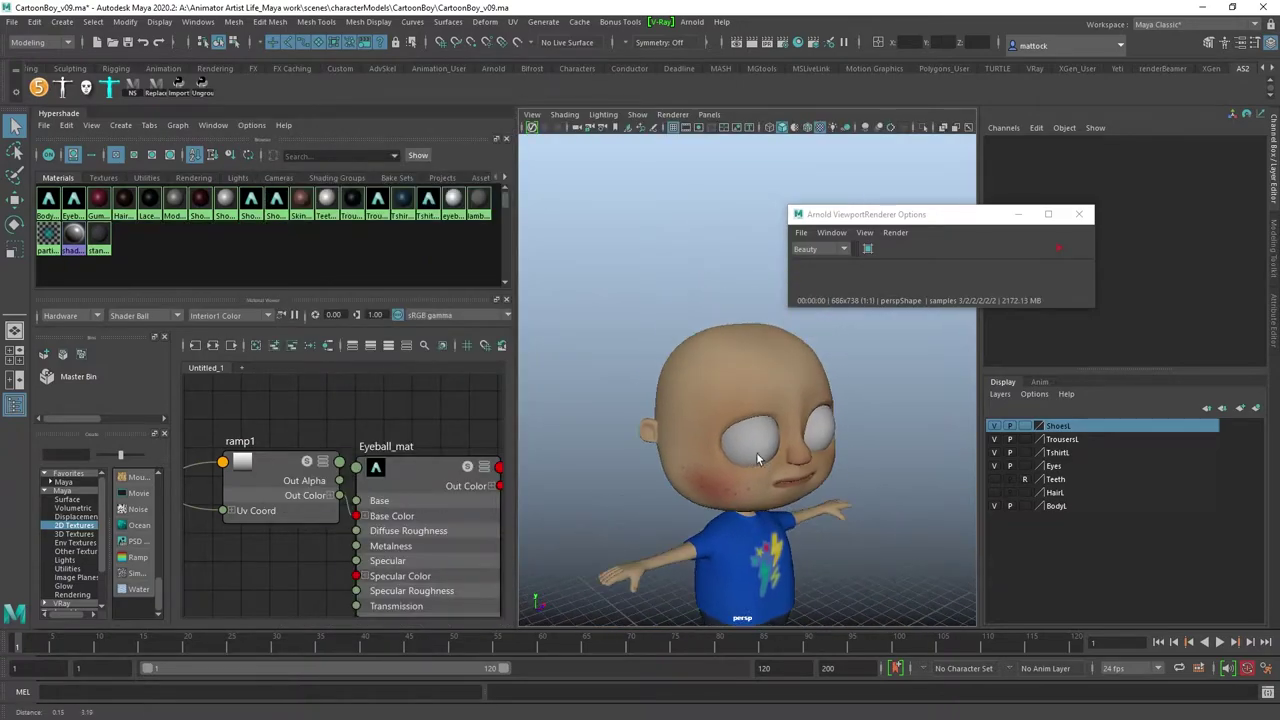
{"action": "right_click_drag", "start_coordinate": [756, 452], "coordinate": [886, 442], "text": "alt"}
{"action": "left_click", "coordinate": [994, 507]}
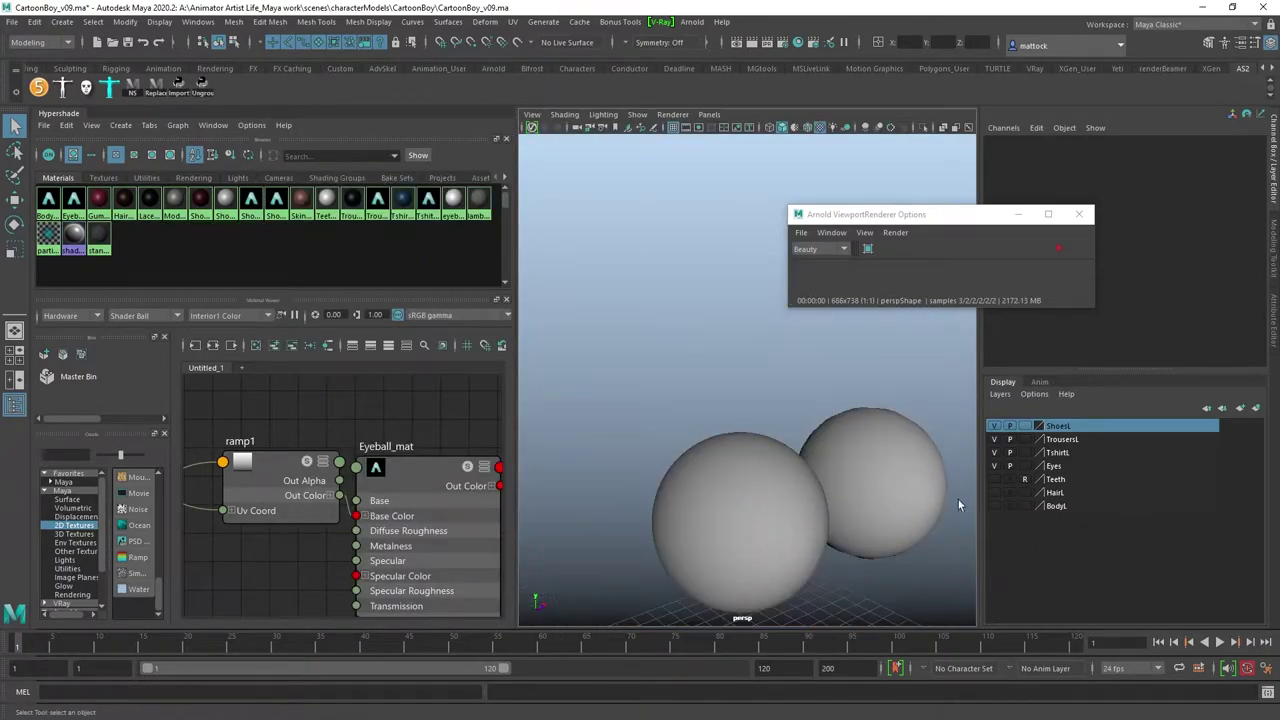
{"action": "left_click_drag", "start_coordinate": [748, 440], "coordinate": [700, 404], "text": "alt"}
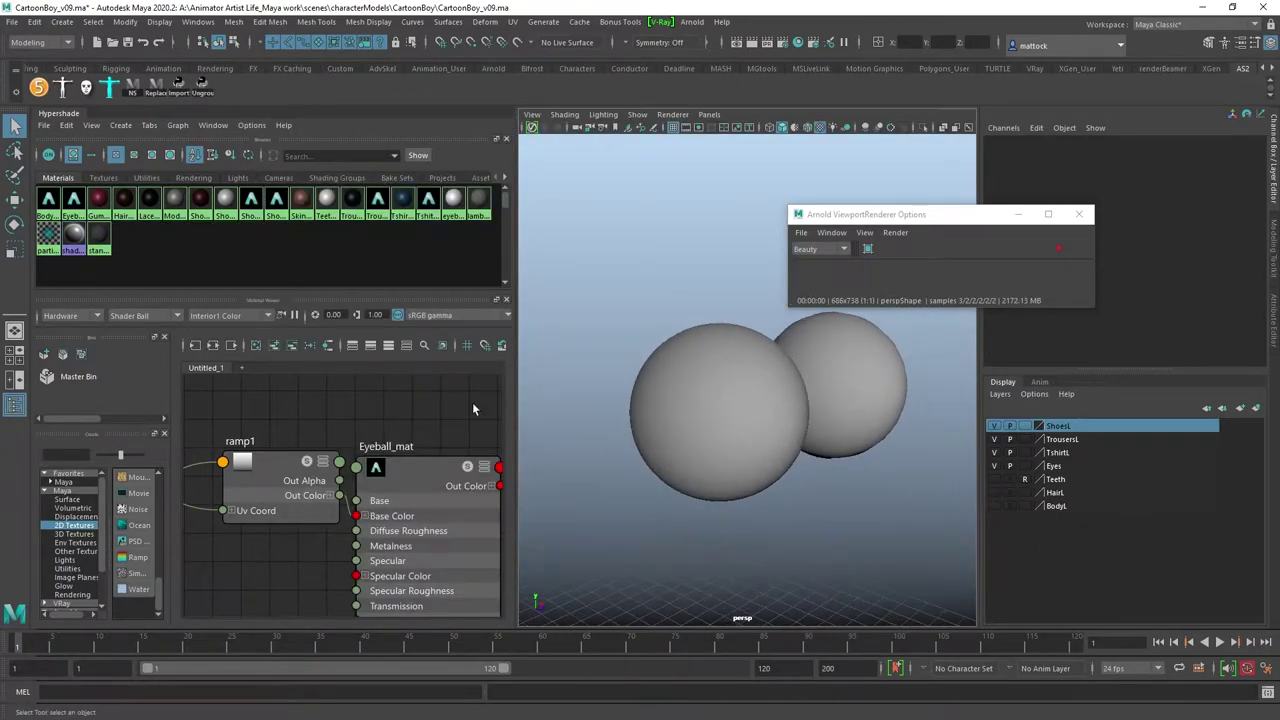
Step: Select the ramp1 node, move the Arnold render options window out of the way, and display the ramp's attributes
{"action": "left_click", "coordinate": [247, 484]}
{"action": "scroll", "coordinate": [823, 414], "scroll_direction": "up", "scroll_amount": 3}
{"action": "scroll", "coordinate": [735, 410], "scroll_direction": "down", "scroll_amount": 2}
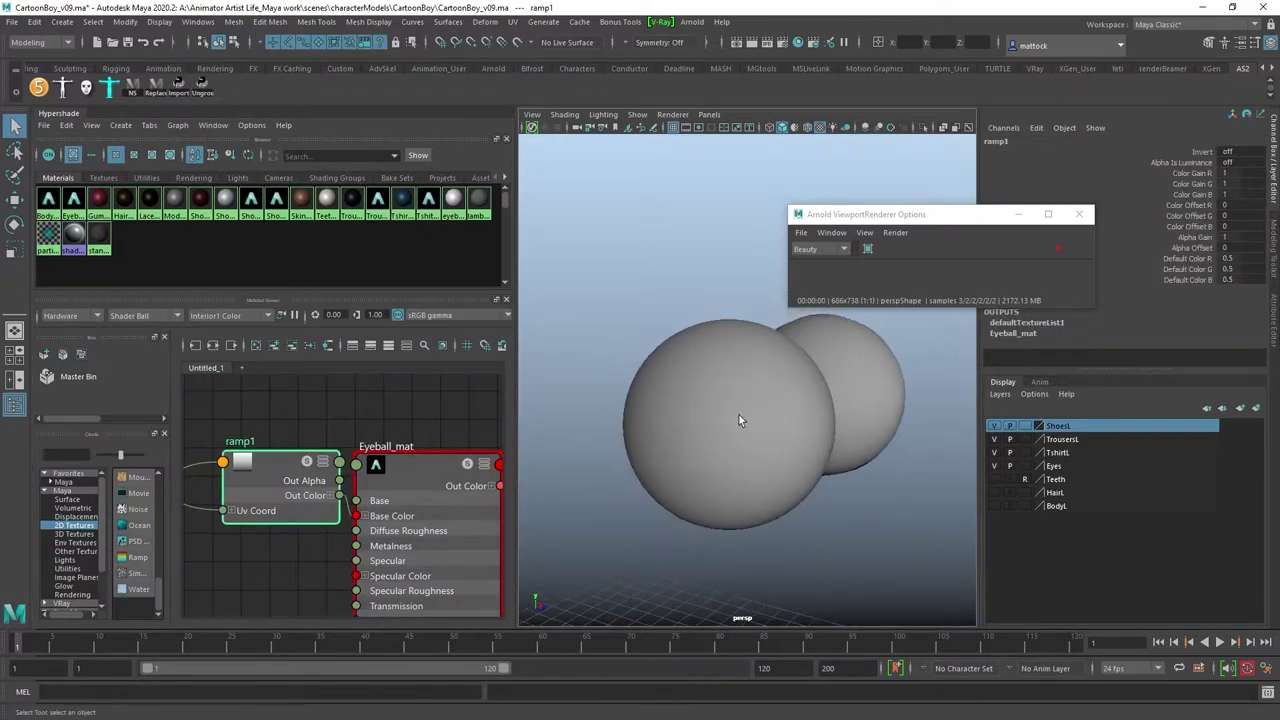
{"action": "left_click_drag", "start_coordinate": [893, 217], "coordinate": [1279, 230]}
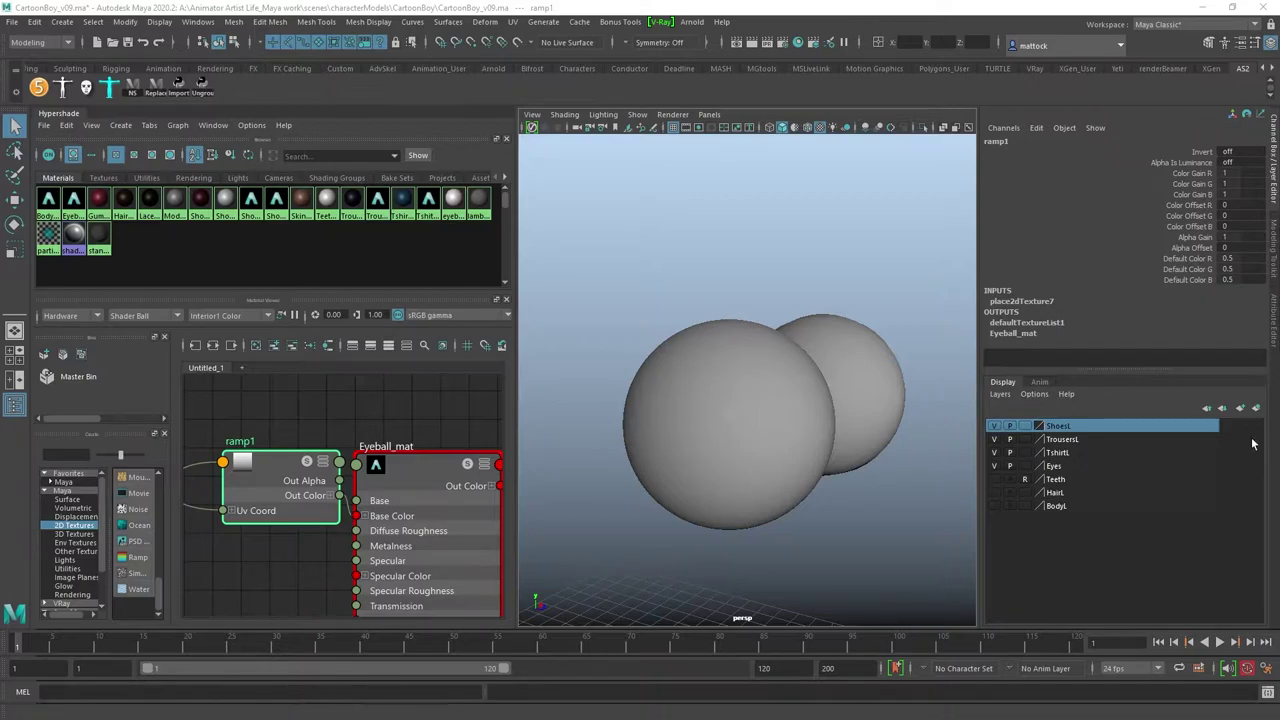
{"action": "left_click", "coordinate": [1275, 336]}
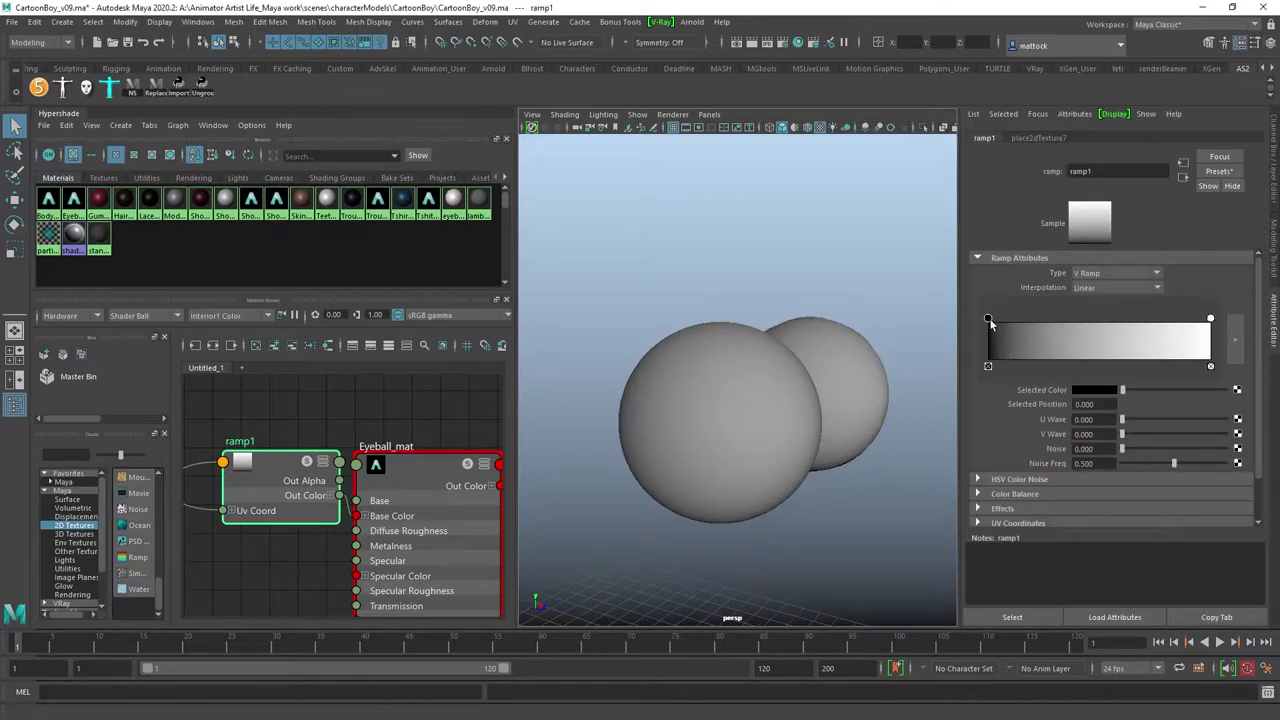
Step: Reposition the ramp's color markers on the eyeballs, placing white at 0.904 and black near the middle
{"action": "left_click_drag", "start_coordinate": [990, 322], "coordinate": [1073, 319]}
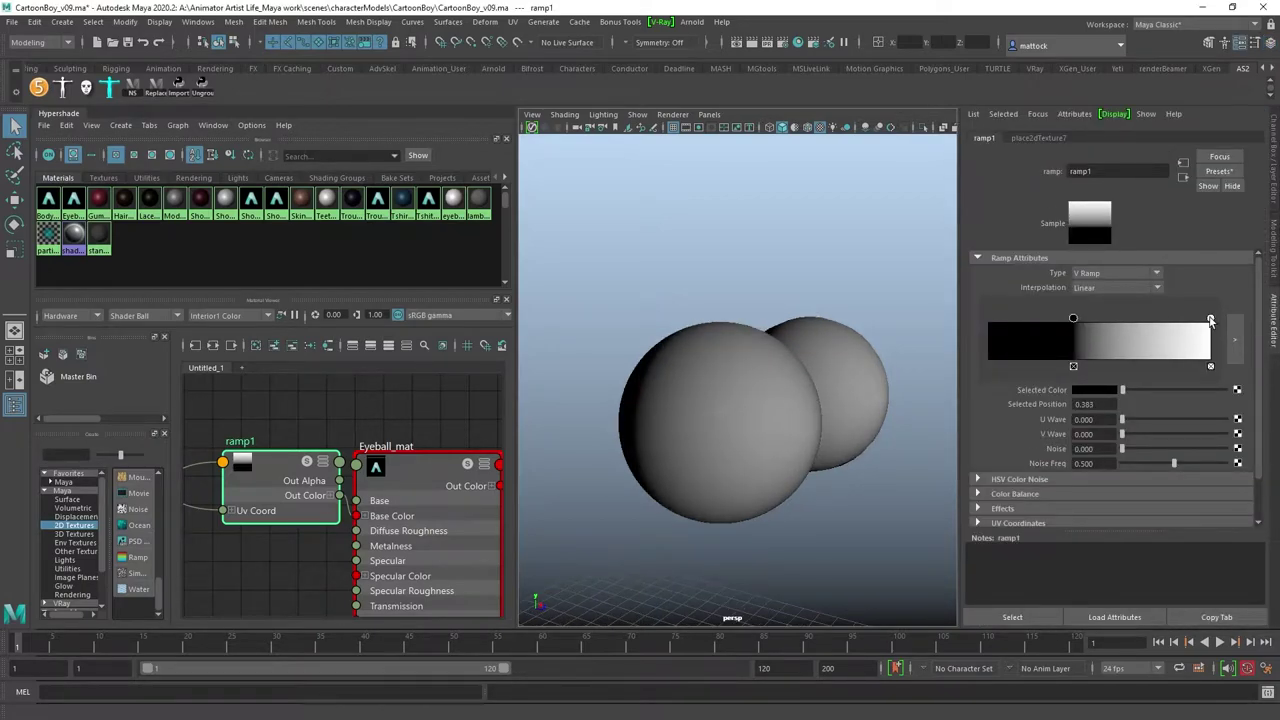
{"action": "left_click_drag", "start_coordinate": [1210, 320], "coordinate": [1111, 320]}
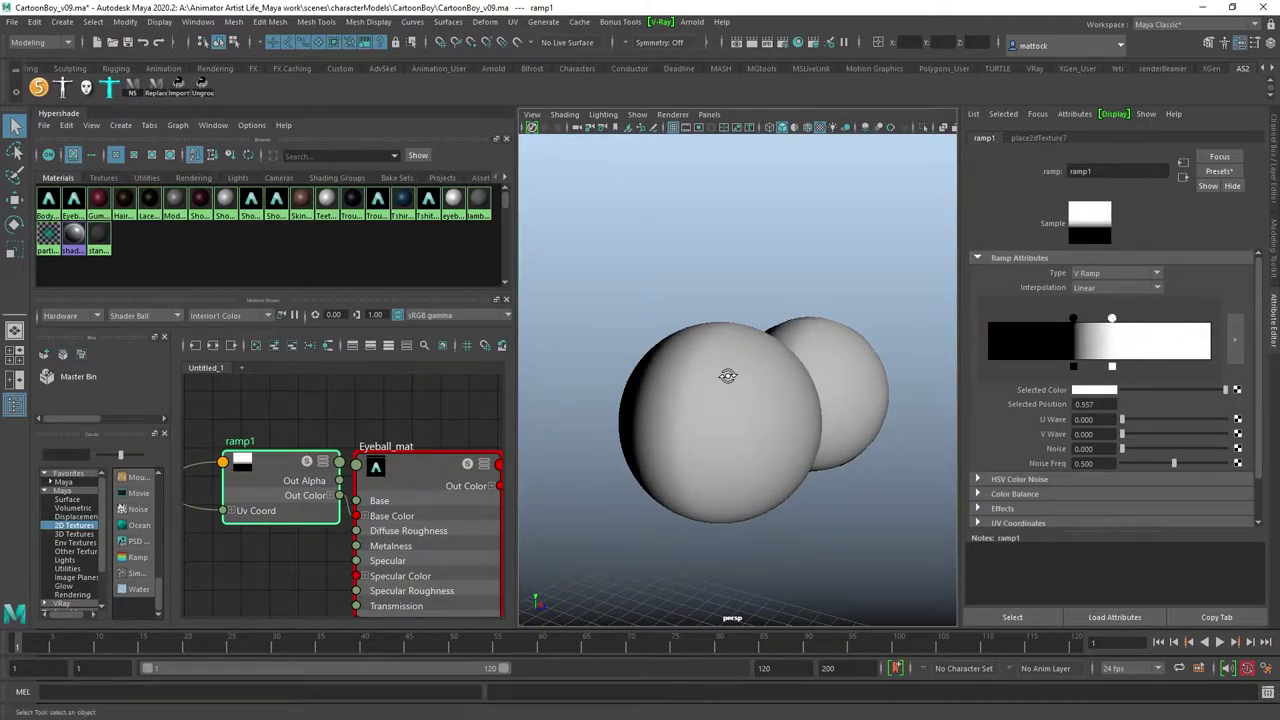
{"action": "left_click_drag", "start_coordinate": [727, 375], "coordinate": [765, 368], "text": "alt"}
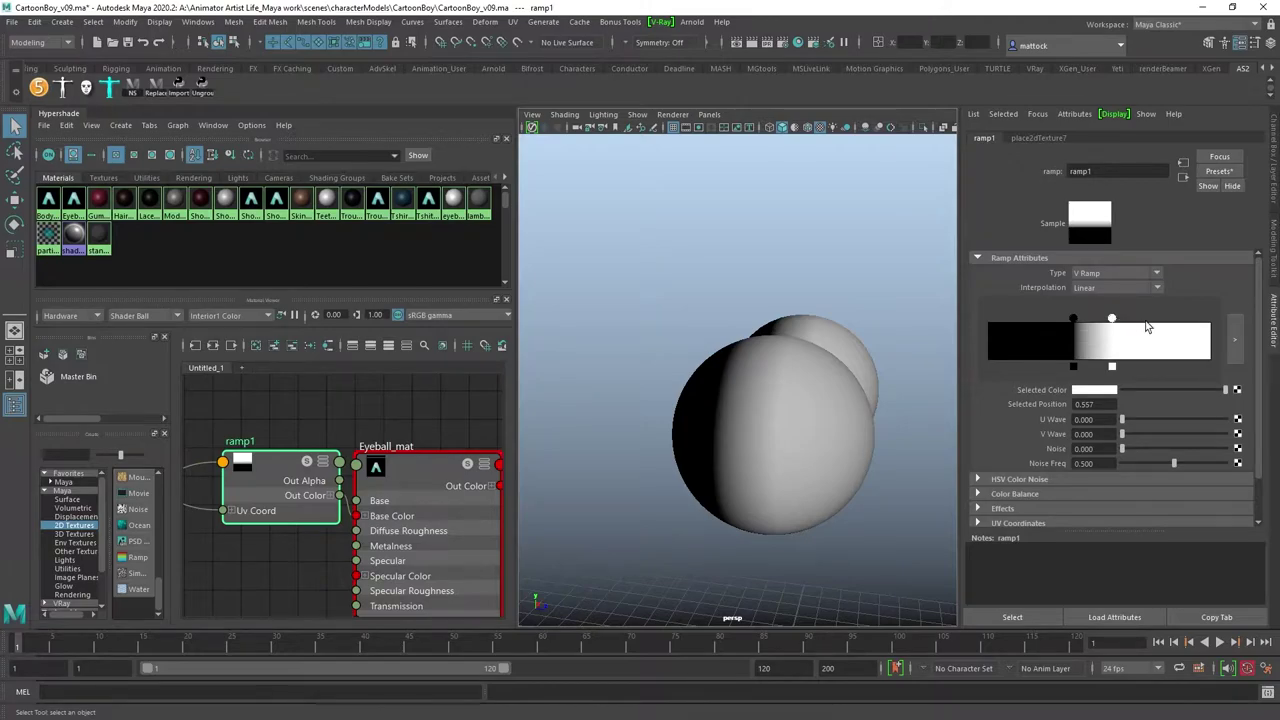
{"action": "left_click_drag", "start_coordinate": [1114, 320], "coordinate": [1194, 330]}
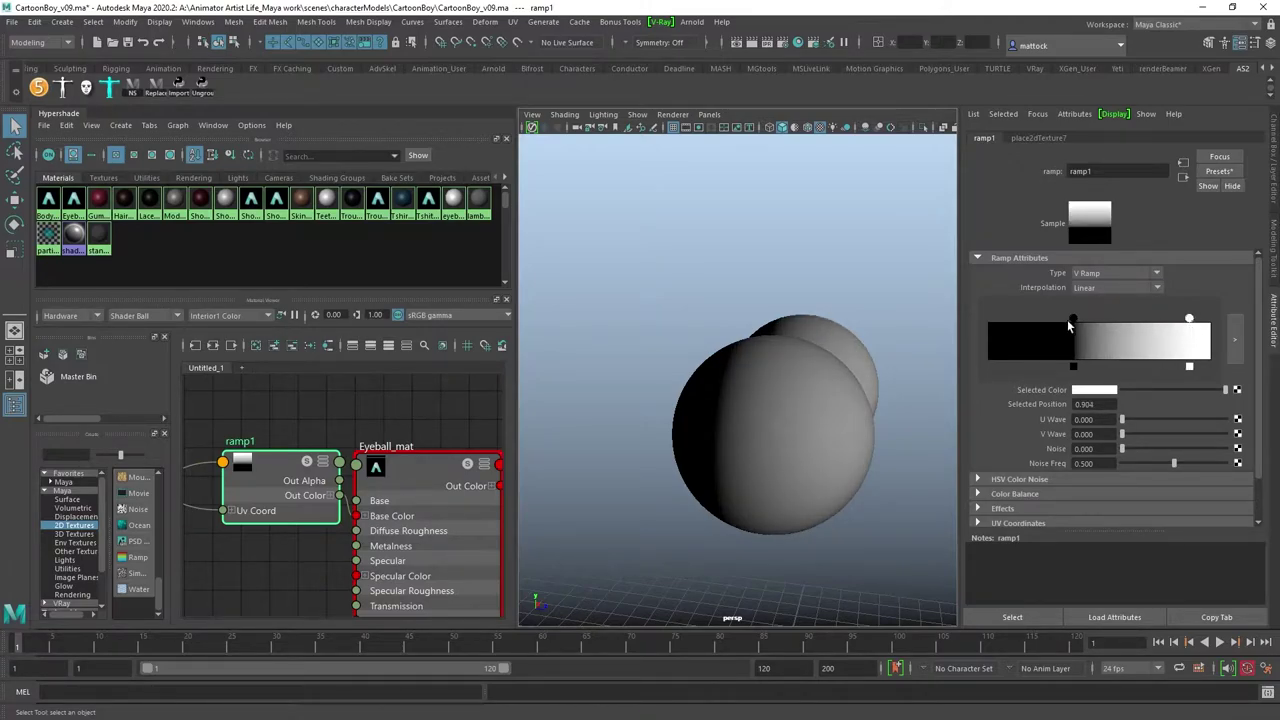
{"action": "mouse_move", "coordinate": [1071, 322]}
{"action": "left_mouse_down"}
{"action": "mouse_move", "coordinate": [996, 322]}
{"action": "mouse_move", "coordinate": [1065, 322]}
{"action": "left_mouse_up"}
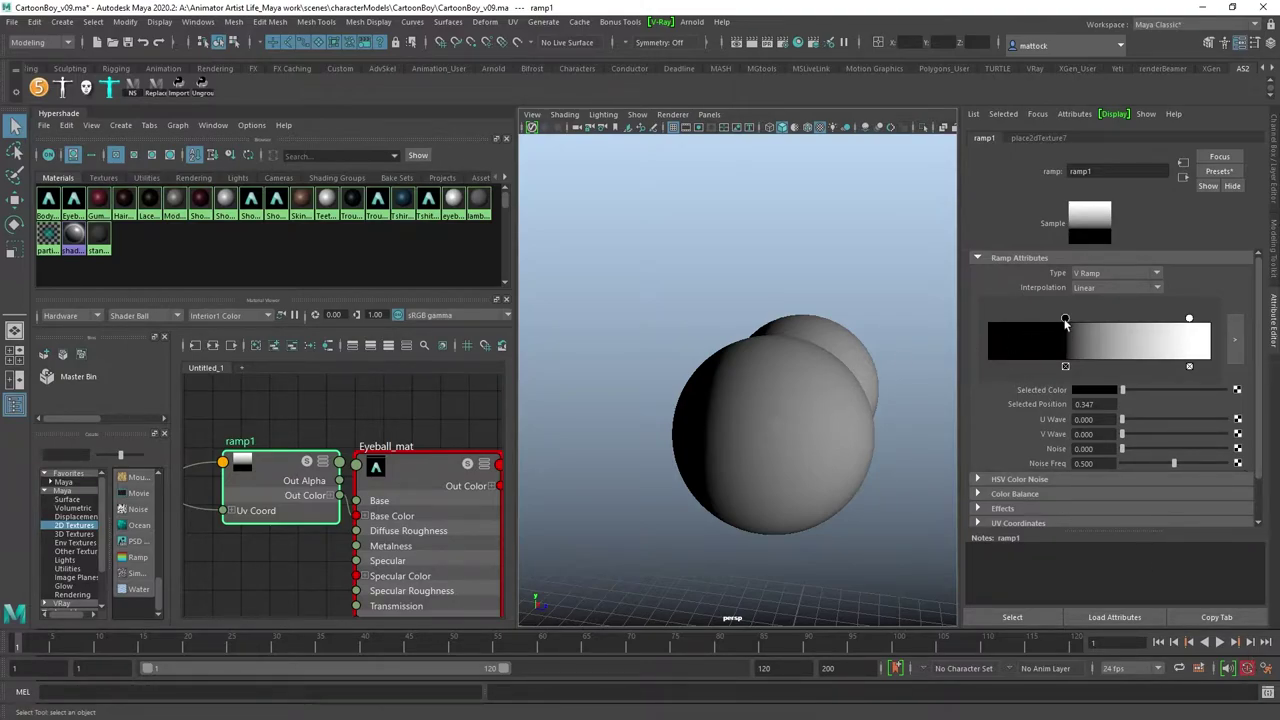
{"action": "mouse_move", "coordinate": [1067, 320]}
{"action": "left_mouse_down"}
{"action": "mouse_move", "coordinate": [1052, 320]}
{"action": "mouse_move", "coordinate": [1098, 320]}
{"action": "left_mouse_up"}
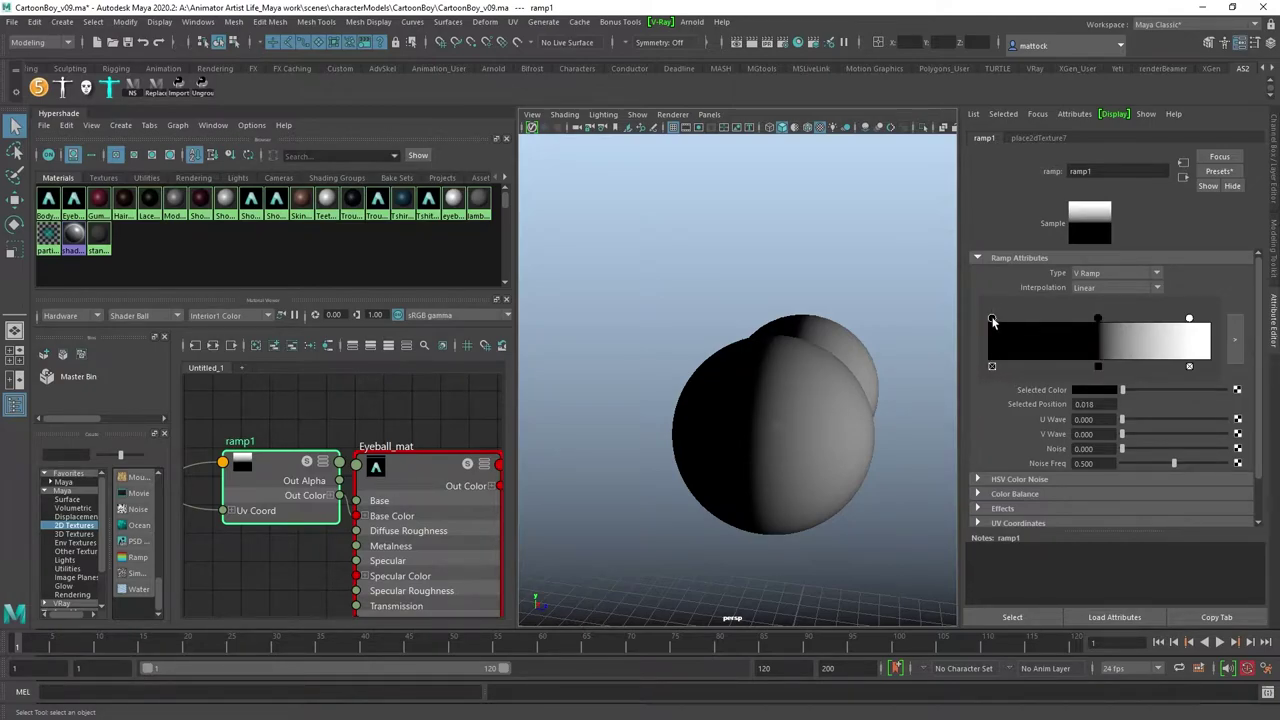
Step: Add a ramp color marker at position 0.018 and make it a pale pink
{"action": "left_click", "coordinate": [1090, 391]}
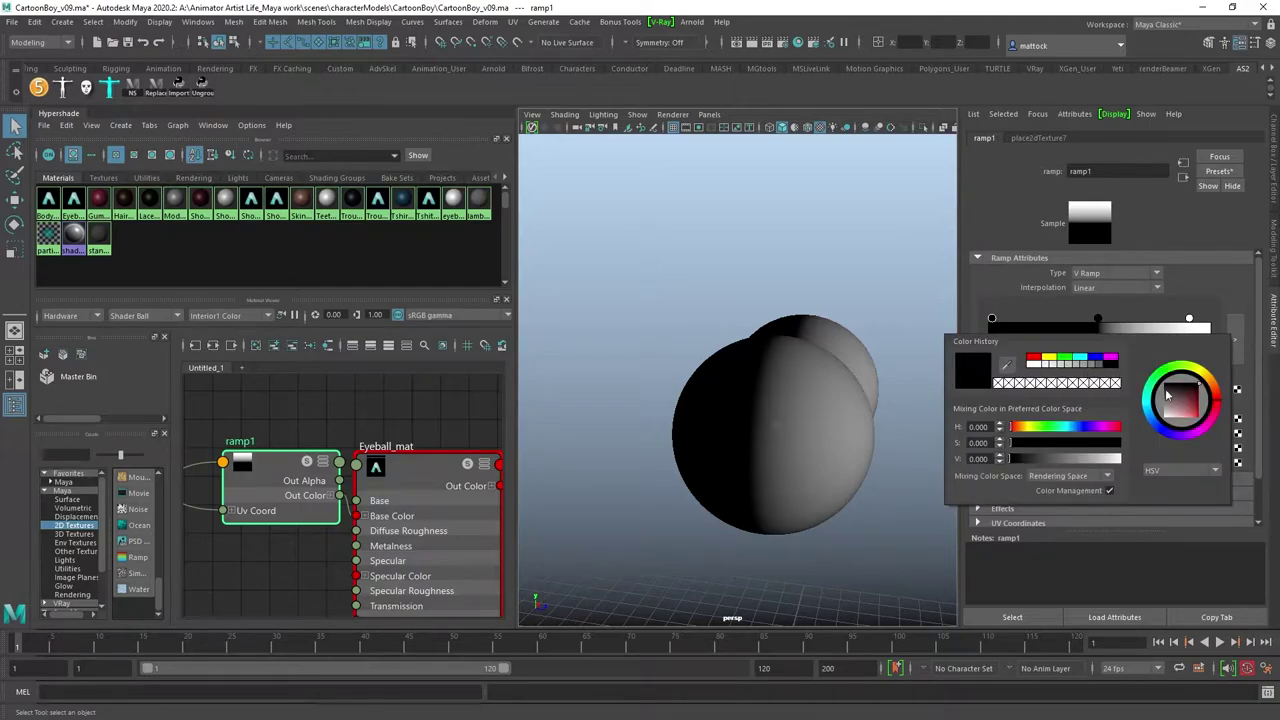
{"action": "left_click_drag", "start_coordinate": [1184, 400], "coordinate": [1165, 409]}
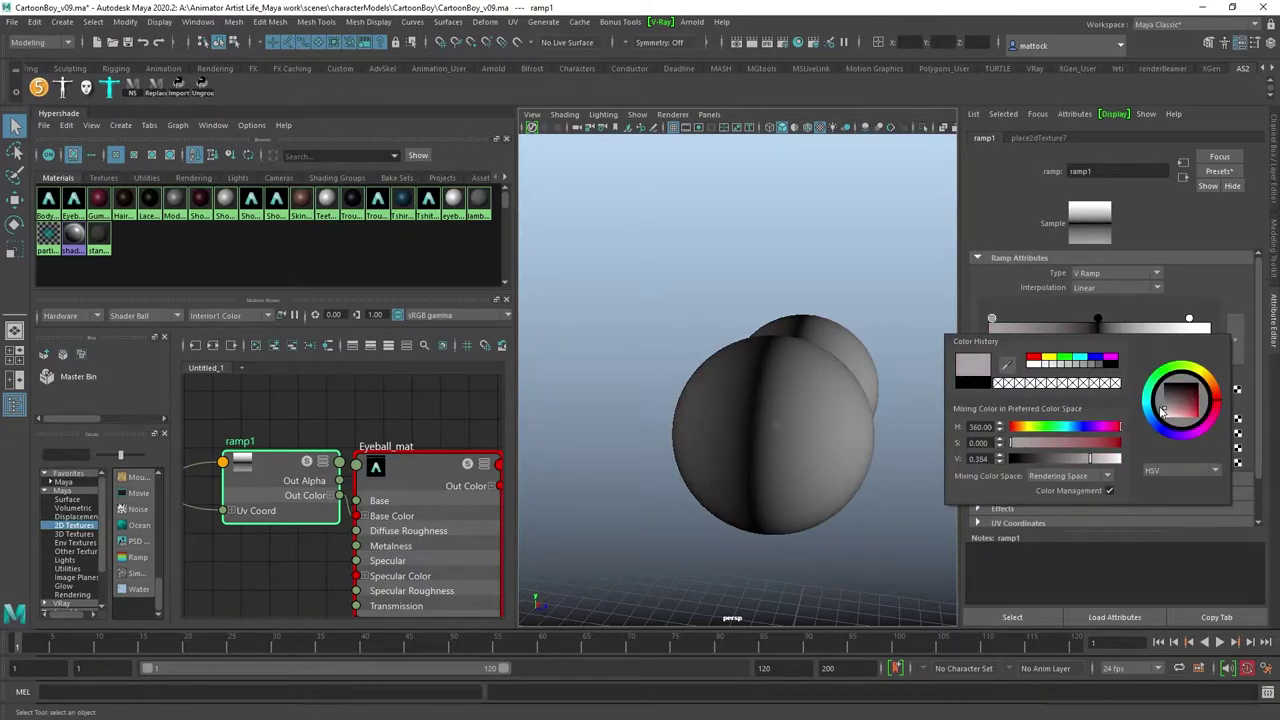
{"action": "left_click", "coordinate": [1218, 392]}
{"action": "left_click", "coordinate": [1214, 427]}
{"action": "left_click", "coordinate": [1175, 413]}
{"action": "left_click_drag", "start_coordinate": [1217, 401], "coordinate": [1221, 409]}
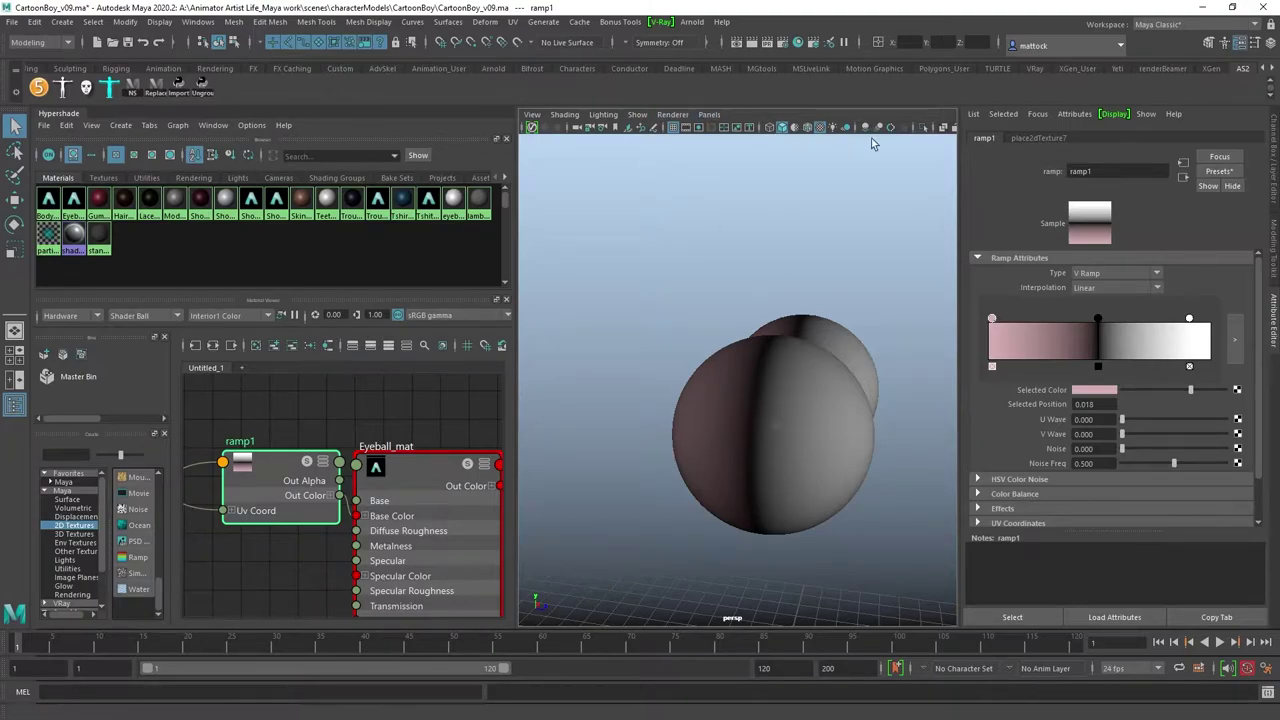
Step: Enlarge the viewport, set its exposure to 1.50, and clear the selection
{"action": "left_click_drag", "start_coordinate": [516, 247], "coordinate": [405, 247]}
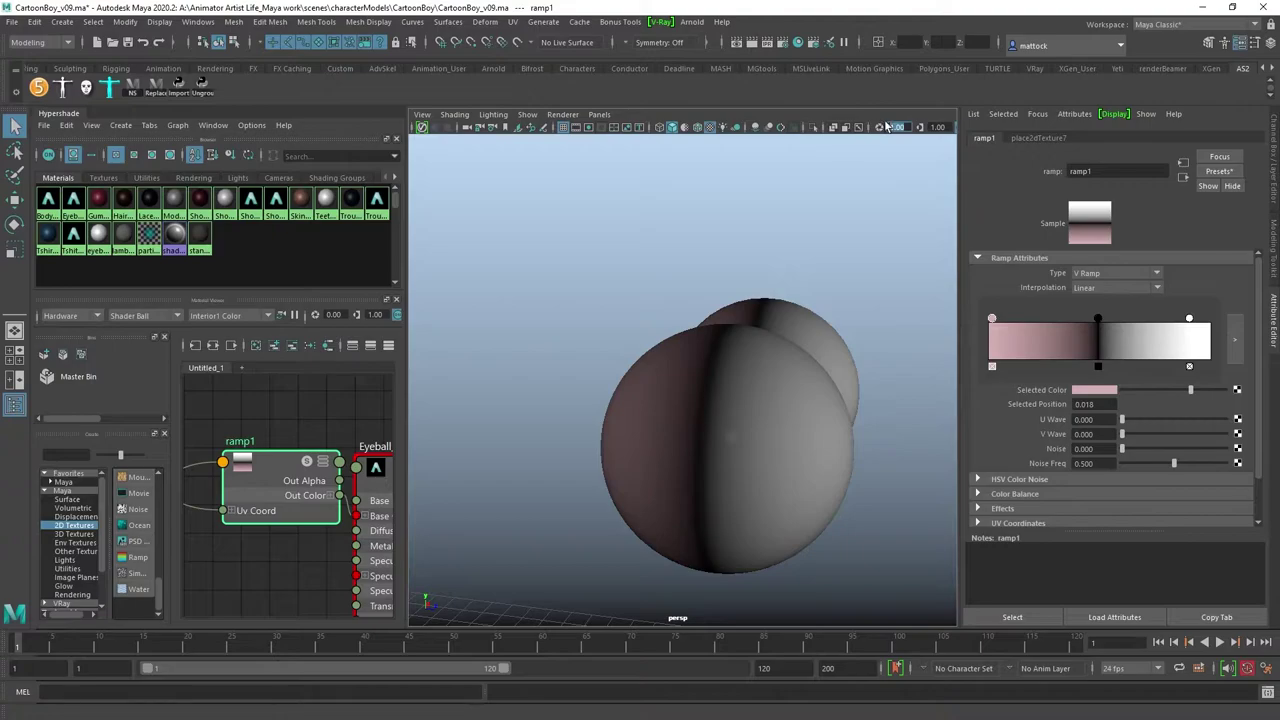
{"action": "key", "text": "Return"}
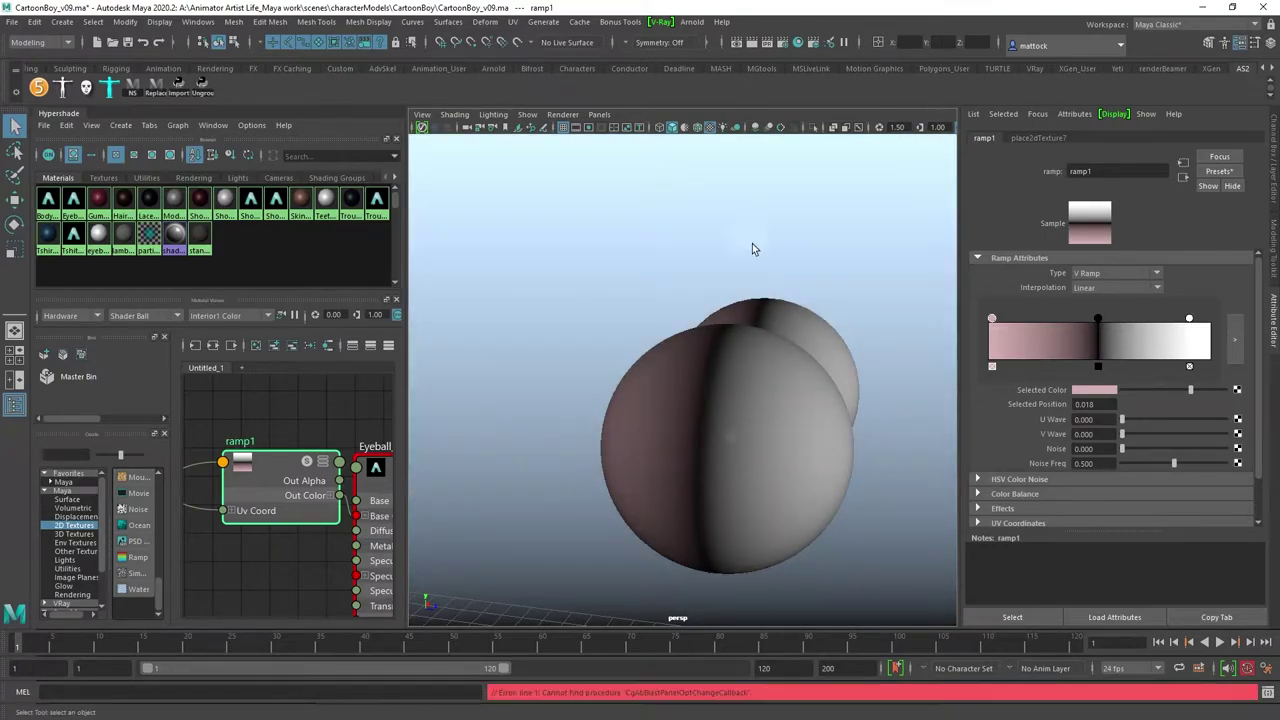
{"action": "scroll", "coordinate": [740, 374], "scroll_direction": "down", "scroll_amount": 2}
{"action": "middle_click_drag", "start_coordinate": [740, 374], "coordinate": [751, 356], "text": "alt"}
{"action": "left_click", "coordinate": [588, 320]}
{"action": "left_click_drag", "start_coordinate": [598, 350], "coordinate": [602, 365], "text": "alt"}
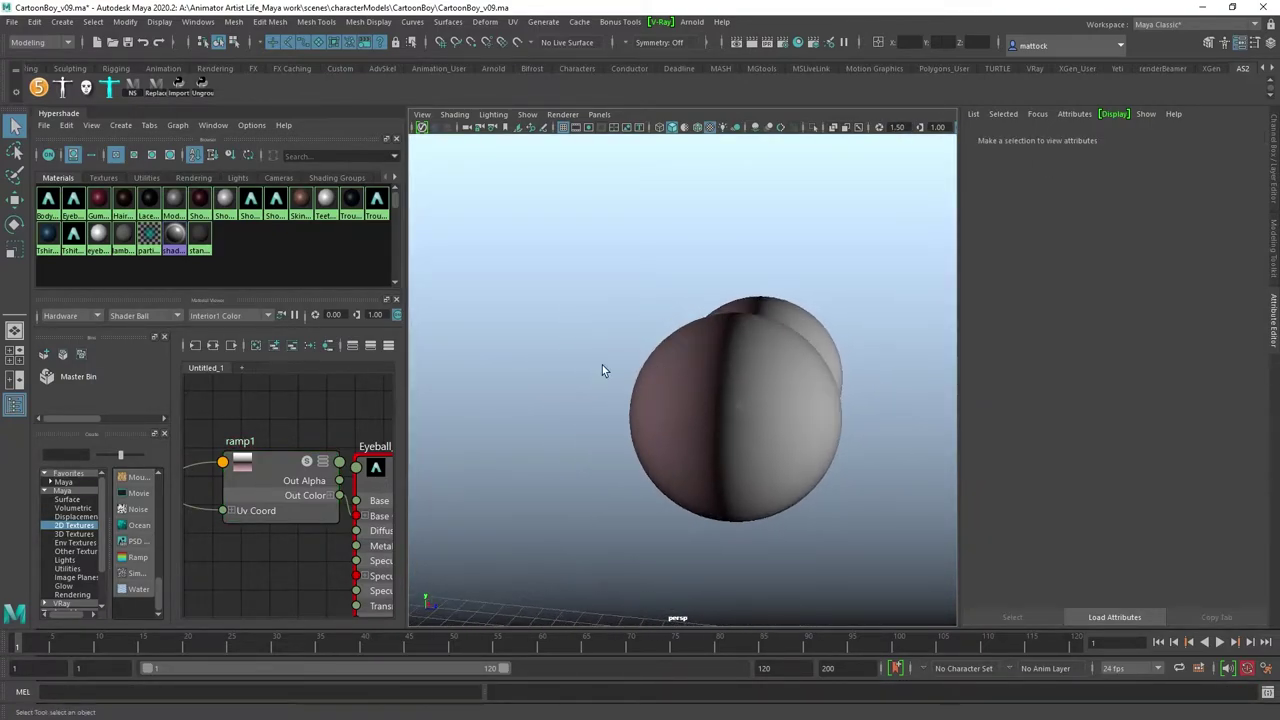
Step: Reselect ramp1 and rearrange its markers into pink, white, black order, with white at 0.488
{"action": "left_click", "coordinate": [670, 391]}
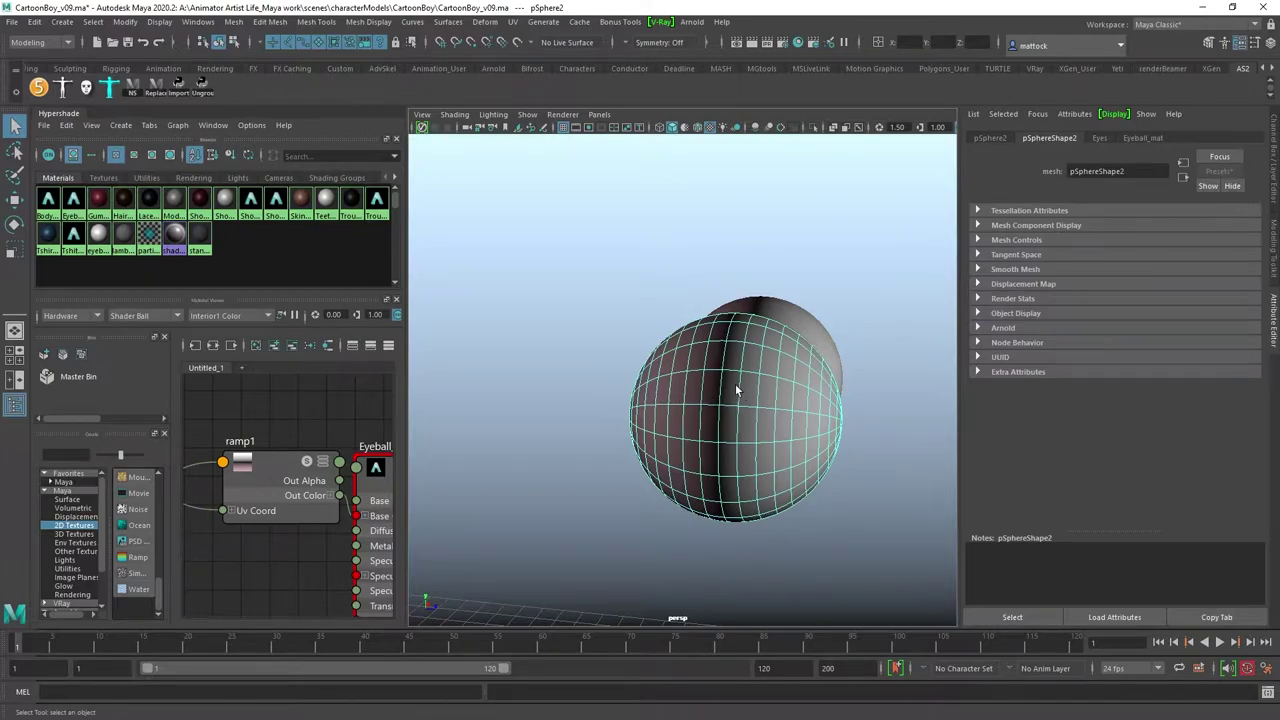
{"action": "left_click", "coordinate": [282, 478]}
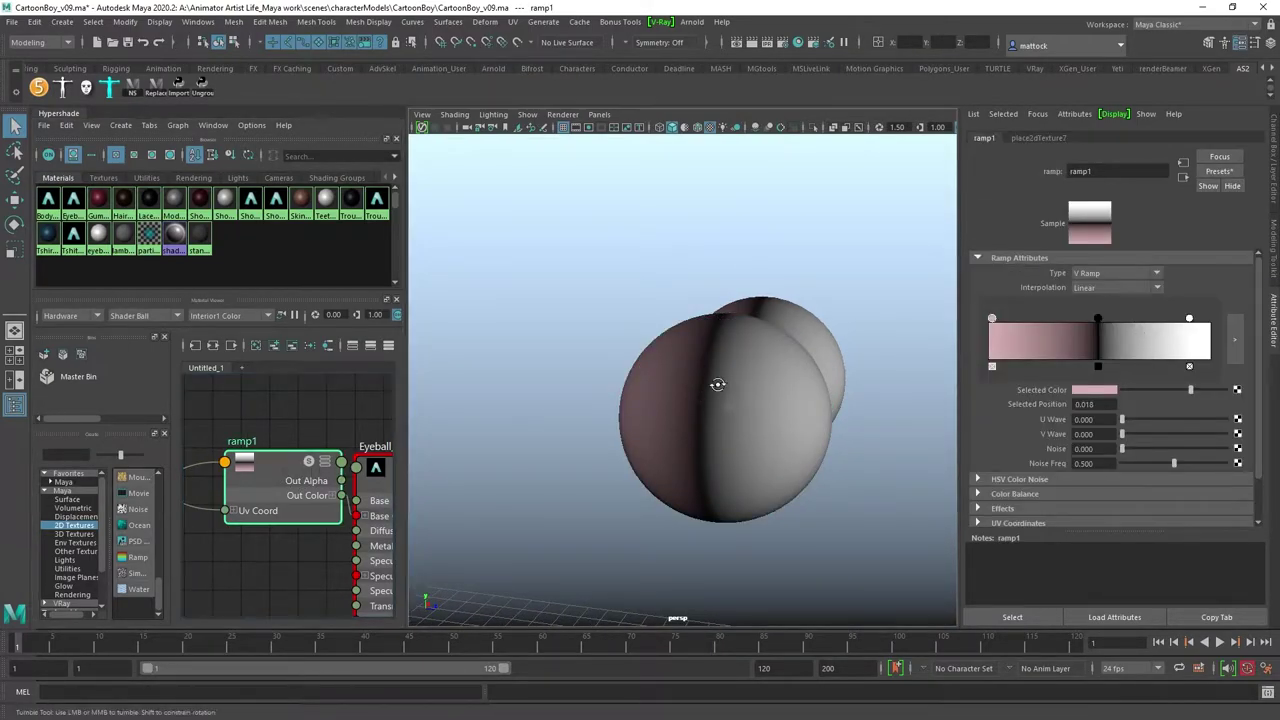
{"action": "left_click_drag", "start_coordinate": [717, 383], "coordinate": [689, 397], "text": "alt"}
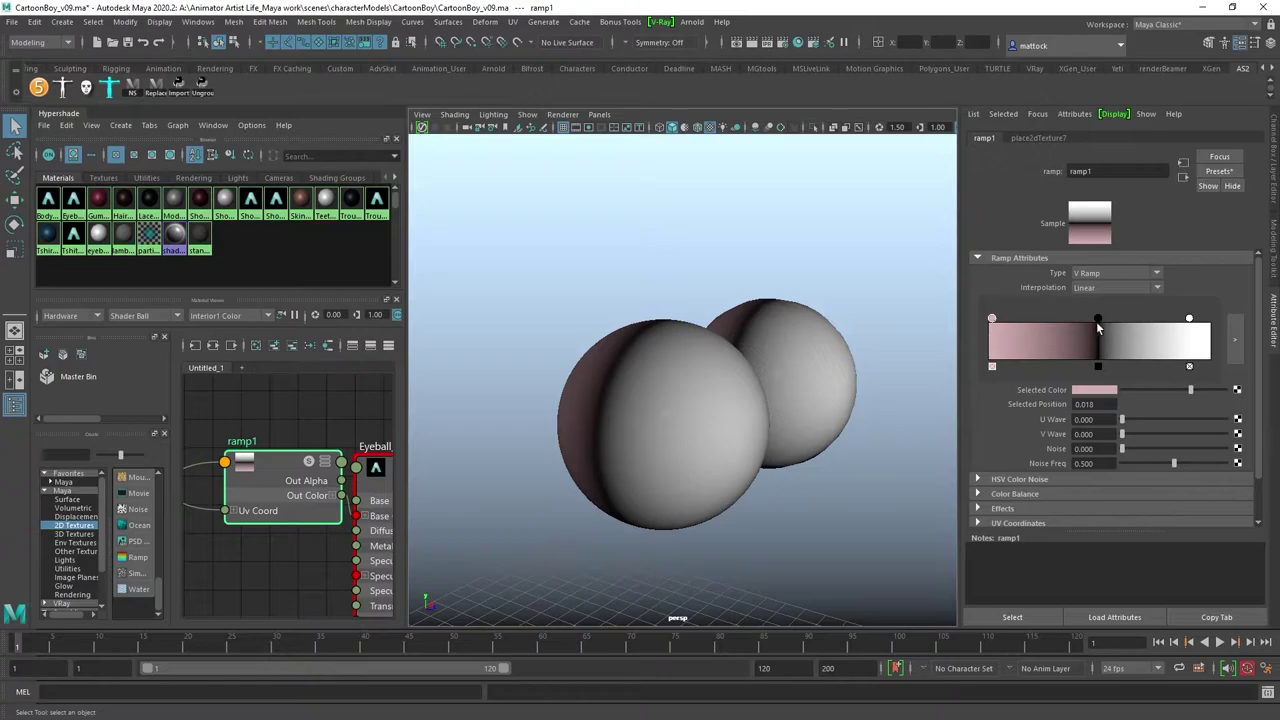
{"action": "mouse_move", "coordinate": [1098, 319]}
{"action": "left_mouse_down"}
{"action": "mouse_move", "coordinate": [1148, 319]}
{"action": "mouse_move", "coordinate": [1096, 319]}
{"action": "left_mouse_up"}
{"action": "left_click_drag", "start_coordinate": [700, 430], "coordinate": [716, 412], "text": "alt"}
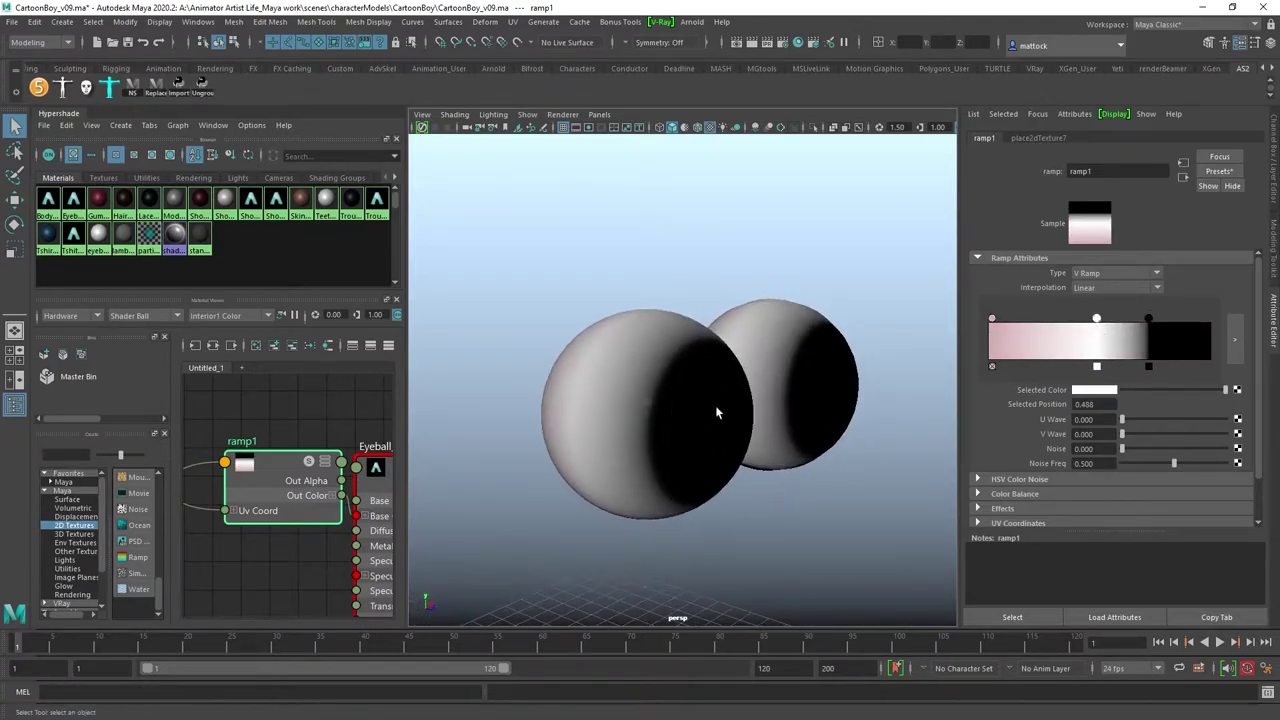
Step: Move the ramp's black marker to 0.871, the white marker slightly toward pink, and the pink marker to 0.114
{"action": "left_click_drag", "start_coordinate": [1150, 319], "coordinate": [1181, 319]}
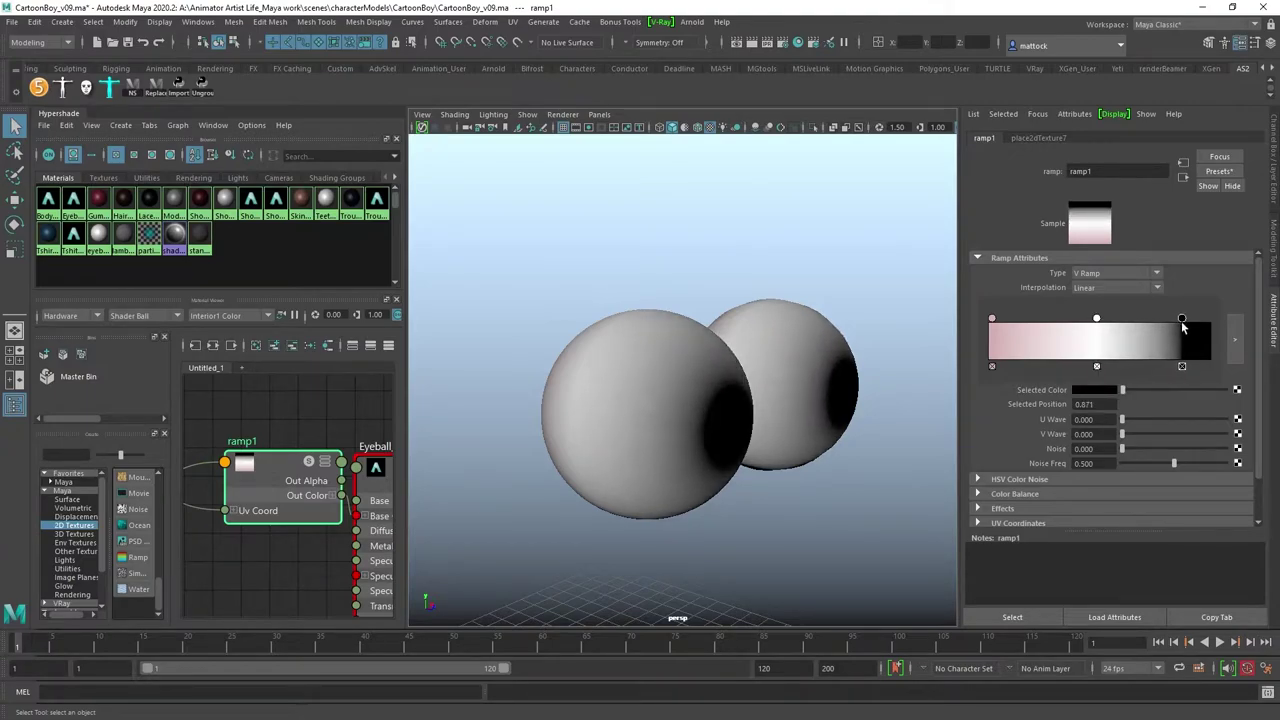
{"action": "left_click_drag", "start_coordinate": [740, 368], "coordinate": [706, 378], "text": "alt"}
{"action": "left_click_drag", "start_coordinate": [1096, 319], "coordinate": [1078, 319]}
{"action": "left_click_drag", "start_coordinate": [990, 320], "coordinate": [1013, 319]}
{"action": "left_click_drag", "start_coordinate": [720, 366], "coordinate": [548, 374], "text": "alt"}
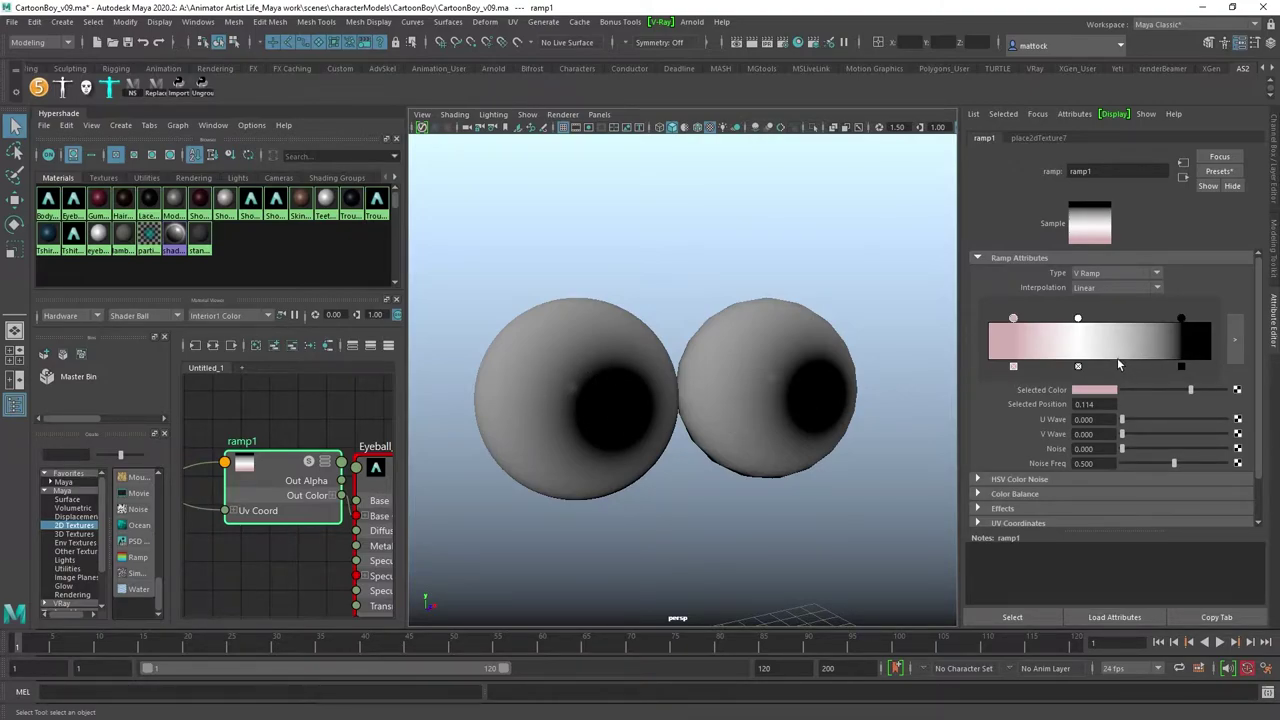
Step: Add a ramp color marker at position 0.584 between white and black, and make it blue with hue 233.07 and saturation 0.814
{"action": "left_click", "coordinate": [1119, 330]}
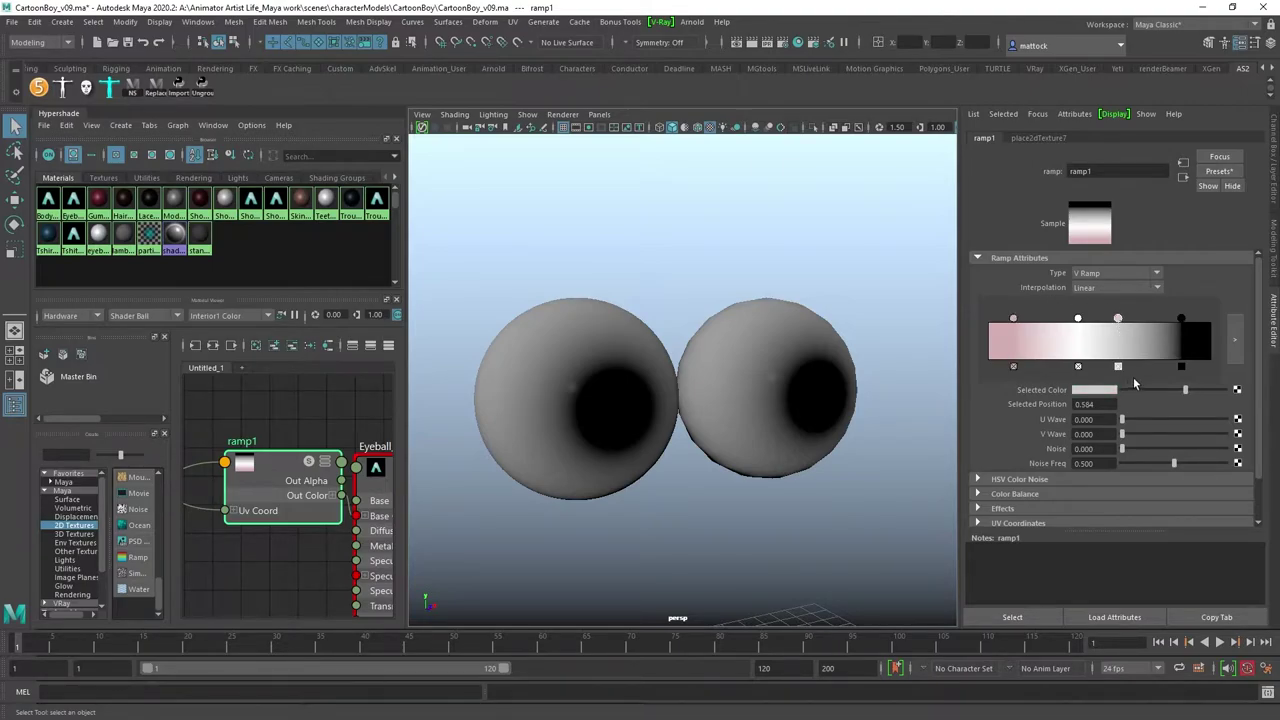
{"action": "left_click", "coordinate": [1104, 392]}
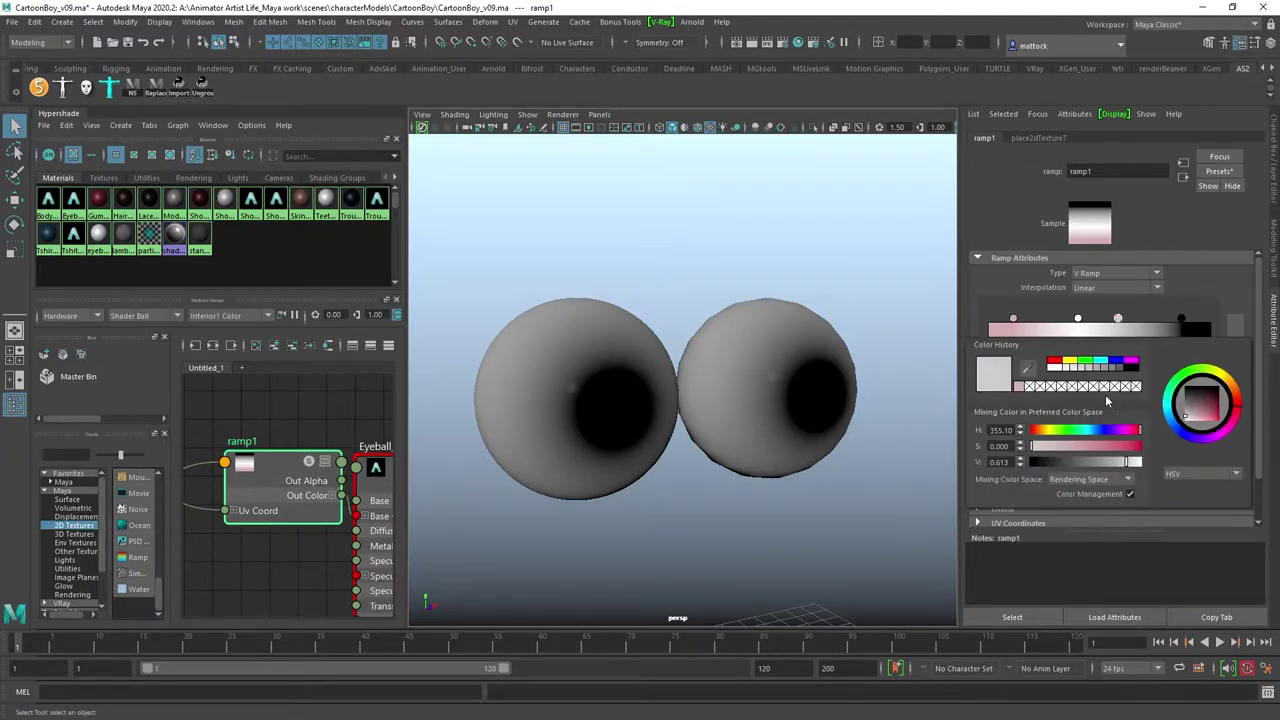
{"action": "left_click", "coordinate": [1104, 430]}
{"action": "left_click", "coordinate": [1098, 447]}
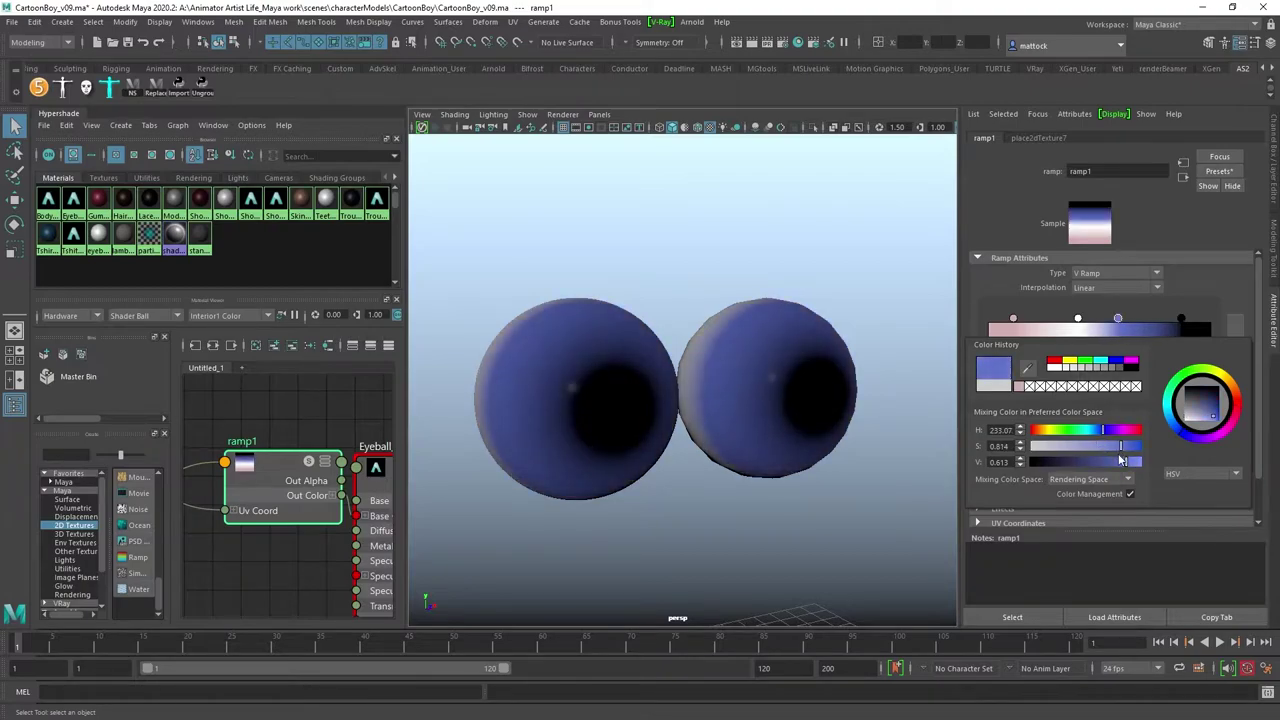
Step: Move the ramp's blue marker toward the black one, to position 0.790
{"action": "left_click_drag", "start_coordinate": [923, 297], "coordinate": [876, 297], "text": "alt"}
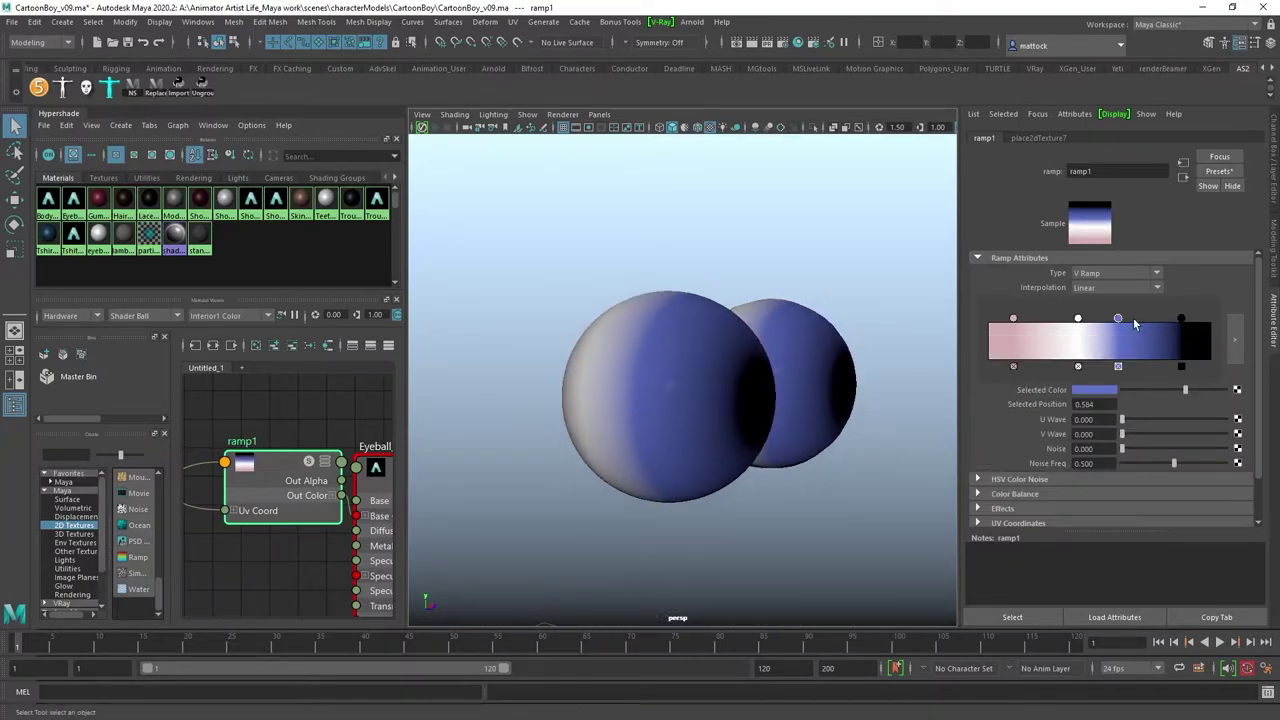
{"action": "left_click_drag", "start_coordinate": [1118, 318], "coordinate": [1159, 324]}
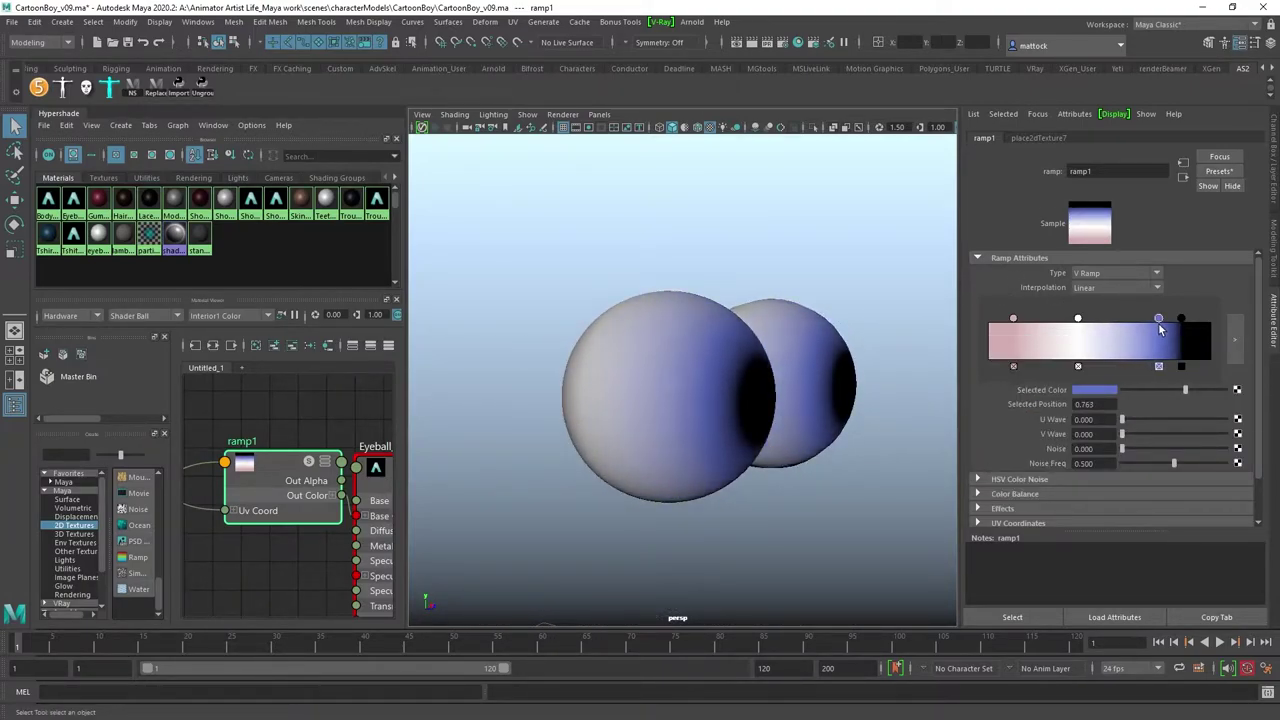
{"action": "left_click_drag", "start_coordinate": [829, 320], "coordinate": [715, 338], "text": "alt"}
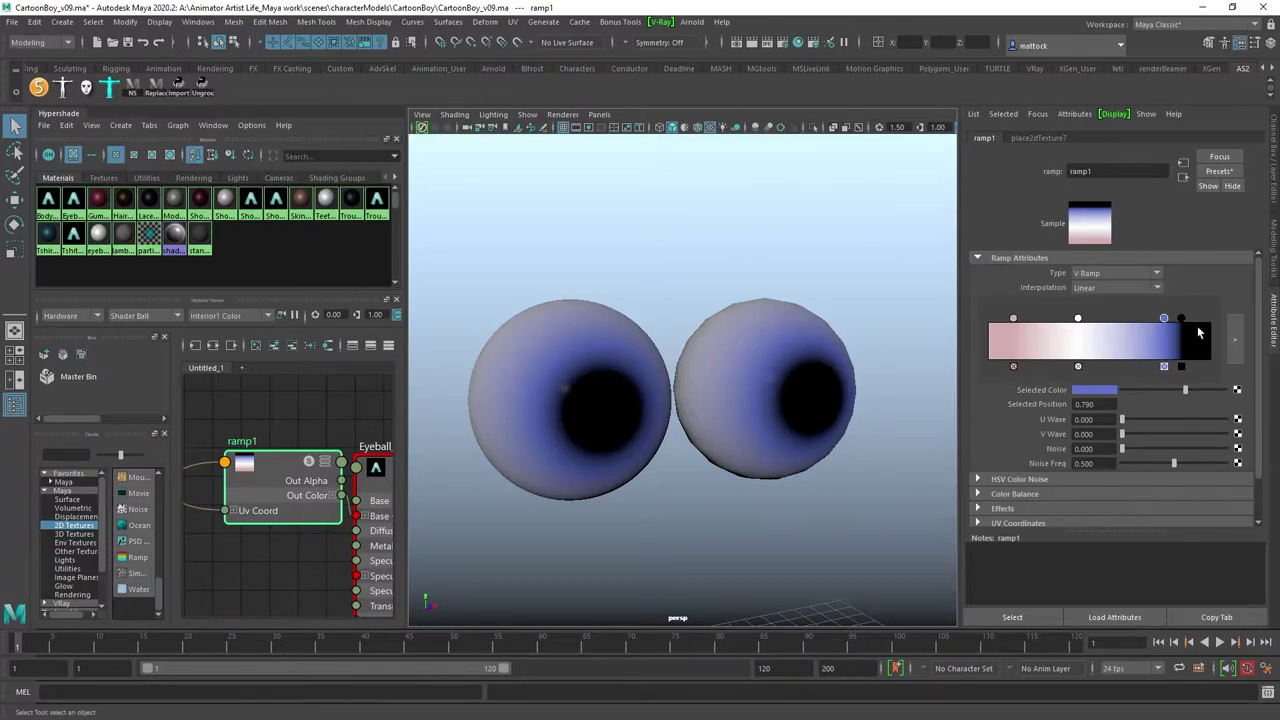
Step: Add a lighter blue marker before the blue one, and tighten the iris band with blue at 0.856 and white at 0.713
{"action": "left_click", "coordinate": [1146, 333]}
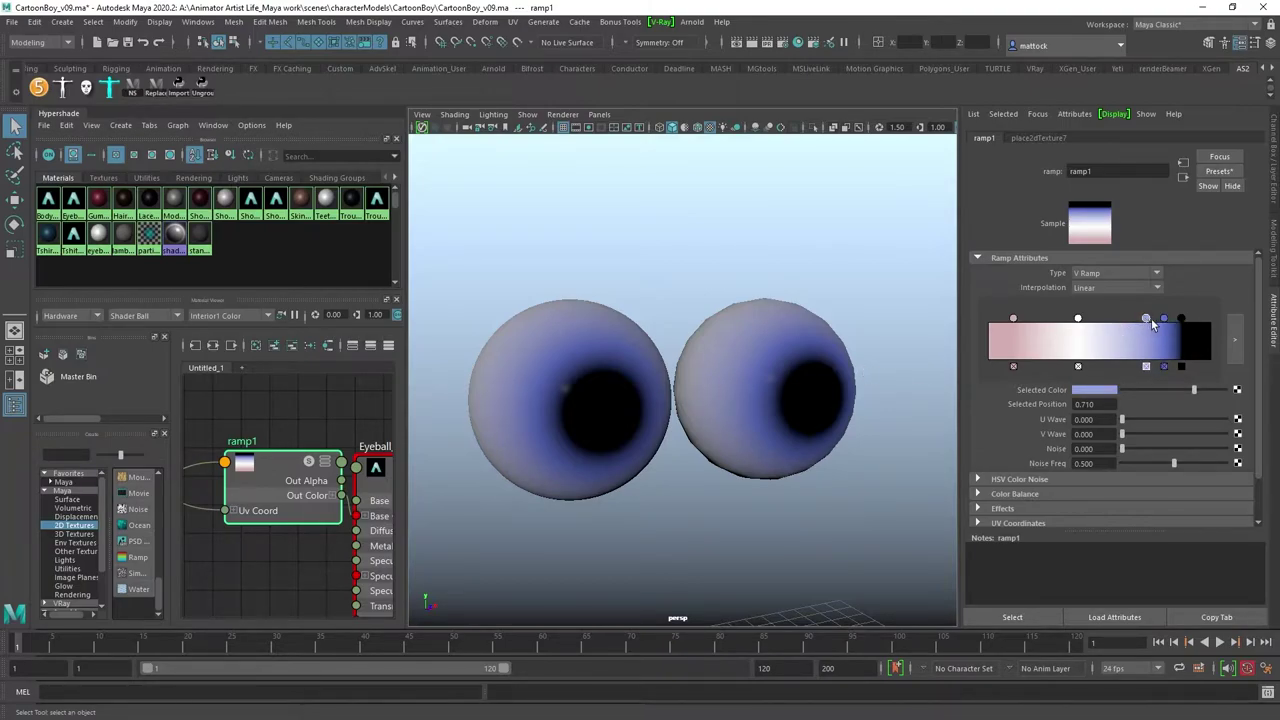
{"action": "left_click_drag", "start_coordinate": [1164, 318], "coordinate": [1179, 317]}
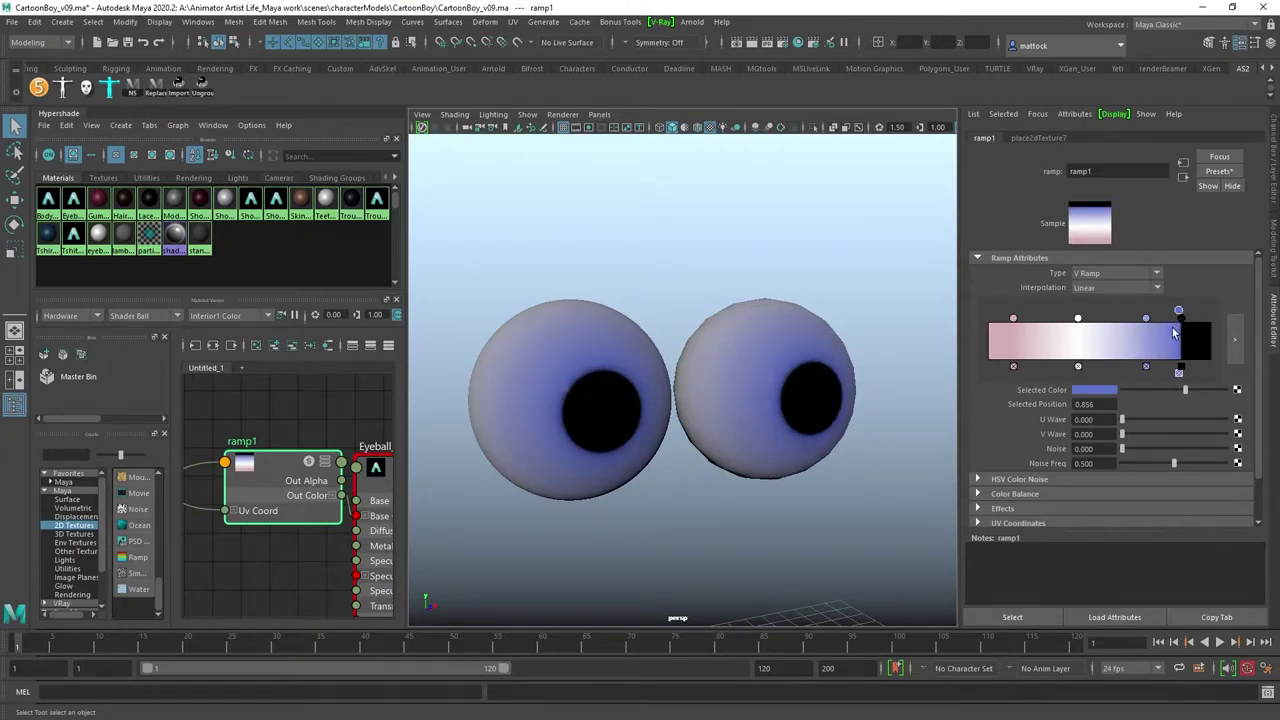
{"action": "scroll", "coordinate": [607, 374], "scroll_direction": "up", "scroll_amount": 3}
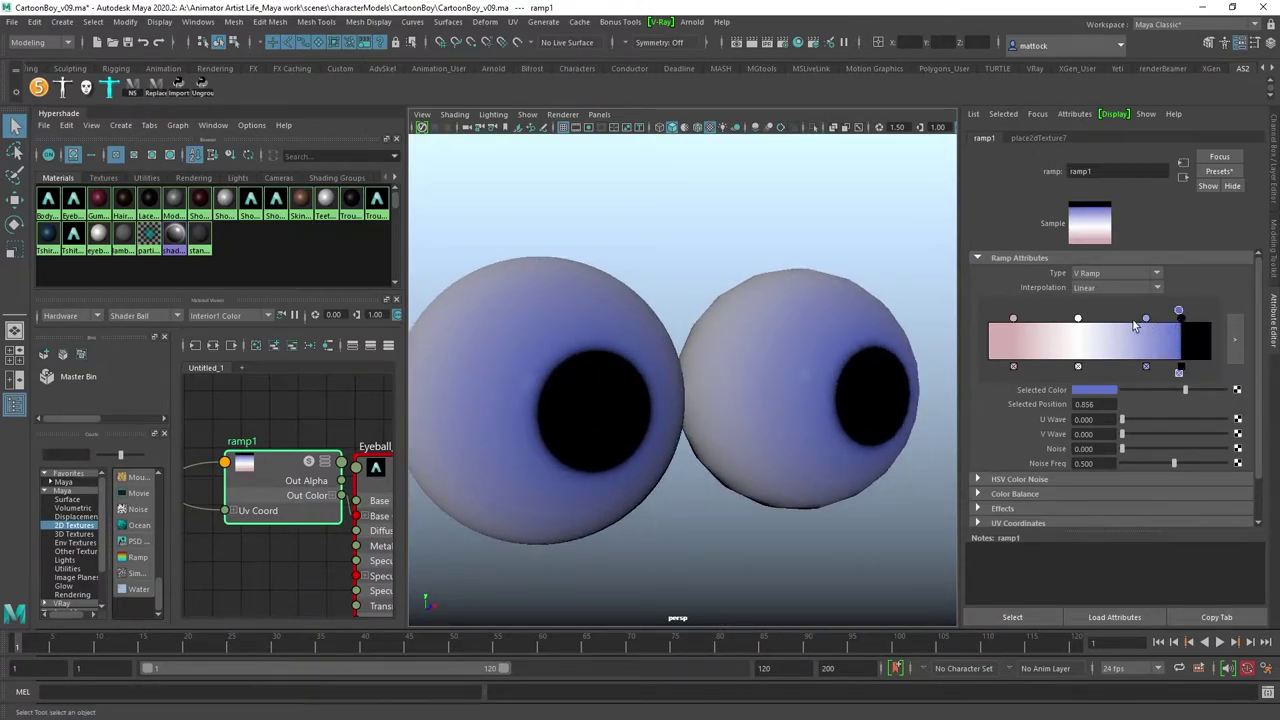
{"action": "mouse_move", "coordinate": [1146, 318]}
{"action": "left_mouse_down"}
{"action": "mouse_move", "coordinate": [1110, 321]}
{"action": "mouse_move", "coordinate": [1147, 320]}
{"action": "left_mouse_up"}
{"action": "scroll", "coordinate": [656, 368], "scroll_direction": "down", "scroll_amount": 2}
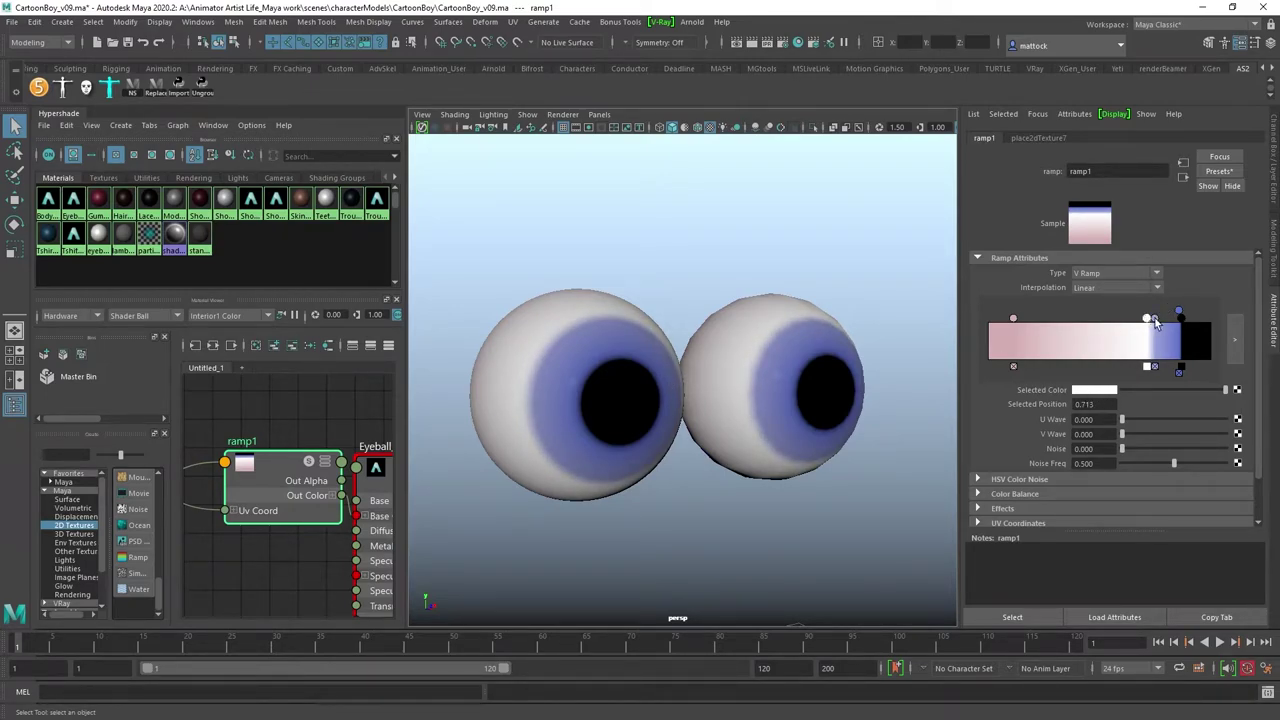
Step: Recolor the lighter blue marker at 0.749 with the darker blue from the color history
{"action": "left_click", "coordinate": [1155, 332]}
{"action": "left_click", "coordinate": [1096, 392]}
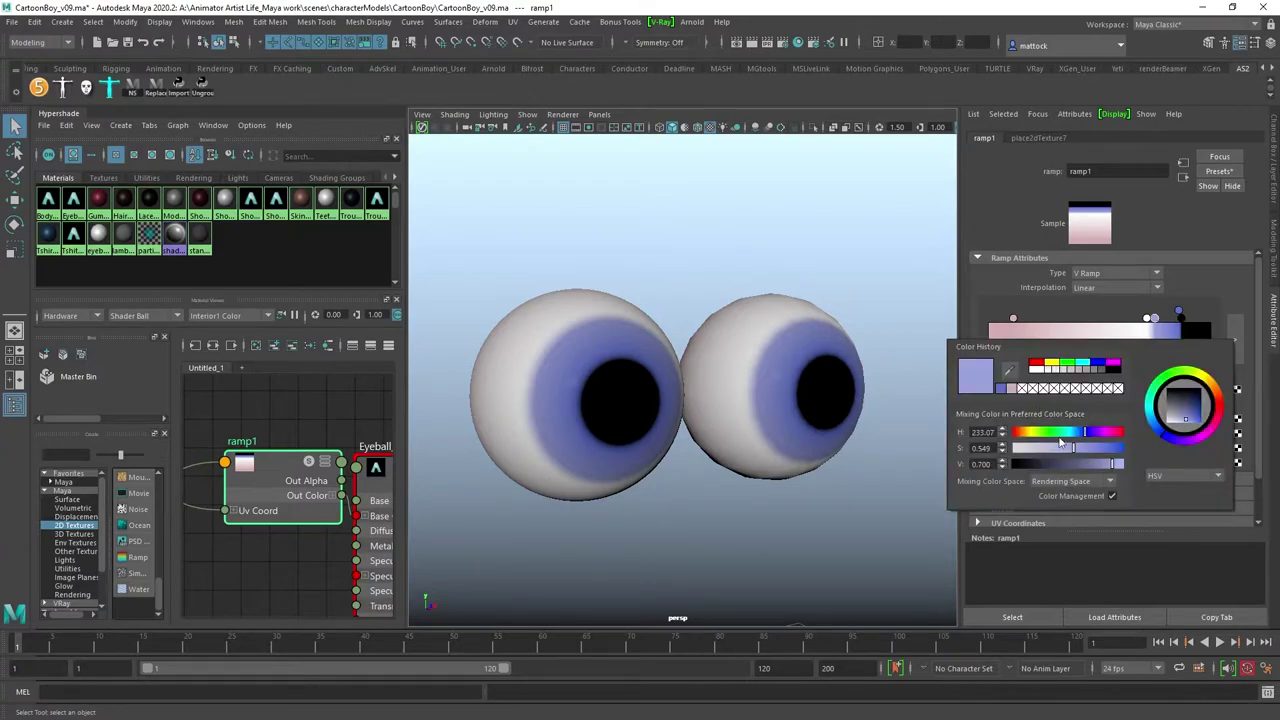
{"action": "left_click", "coordinate": [1001, 389]}
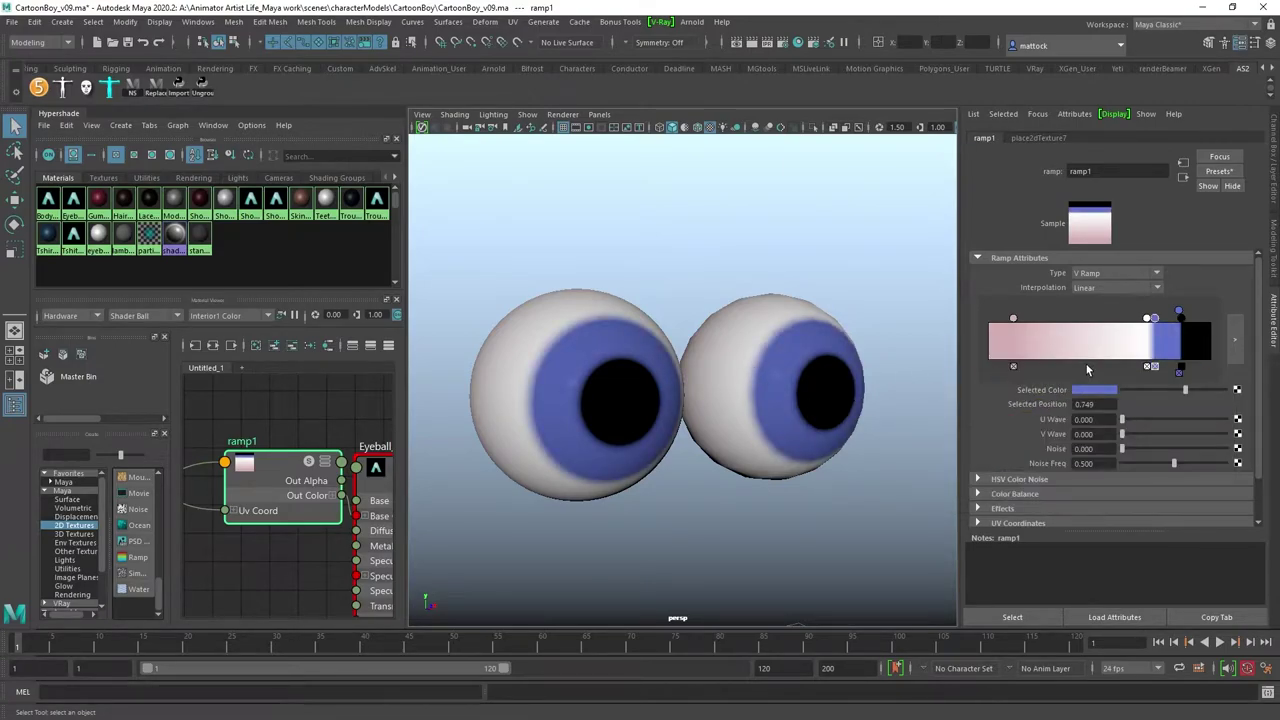
Step: Narrow the blue iris band by moving its markers closer to black with white at 0.805, and move the pink marker to 0.437
{"action": "left_click_drag", "start_coordinate": [1154, 320], "coordinate": [1184, 317]}
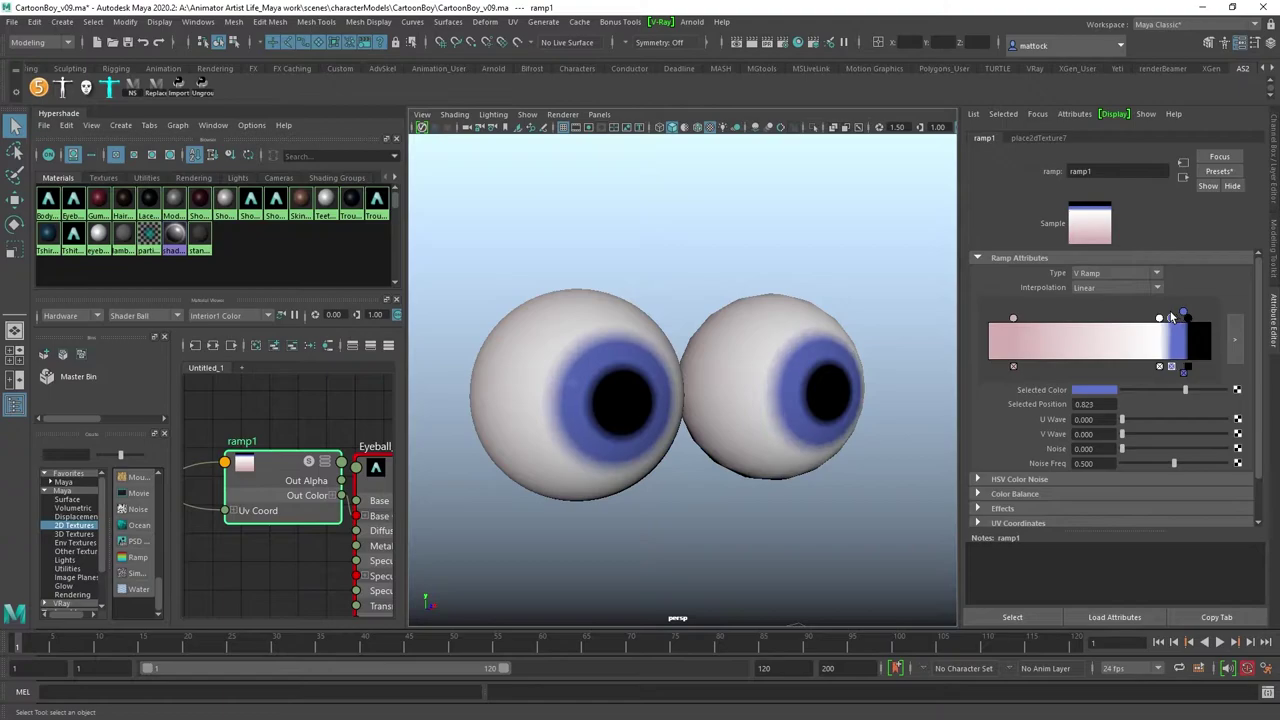
{"action": "left_click_drag", "start_coordinate": [1161, 318], "coordinate": [1168, 318]}
{"action": "right_click_drag", "start_coordinate": [738, 362], "coordinate": [578, 360], "text": "alt"}
{"action": "left_click_drag", "start_coordinate": [578, 360], "coordinate": [689, 360], "text": "alt"}
{"action": "right_click_drag", "start_coordinate": [618, 360], "coordinate": [720, 374], "text": "alt"}
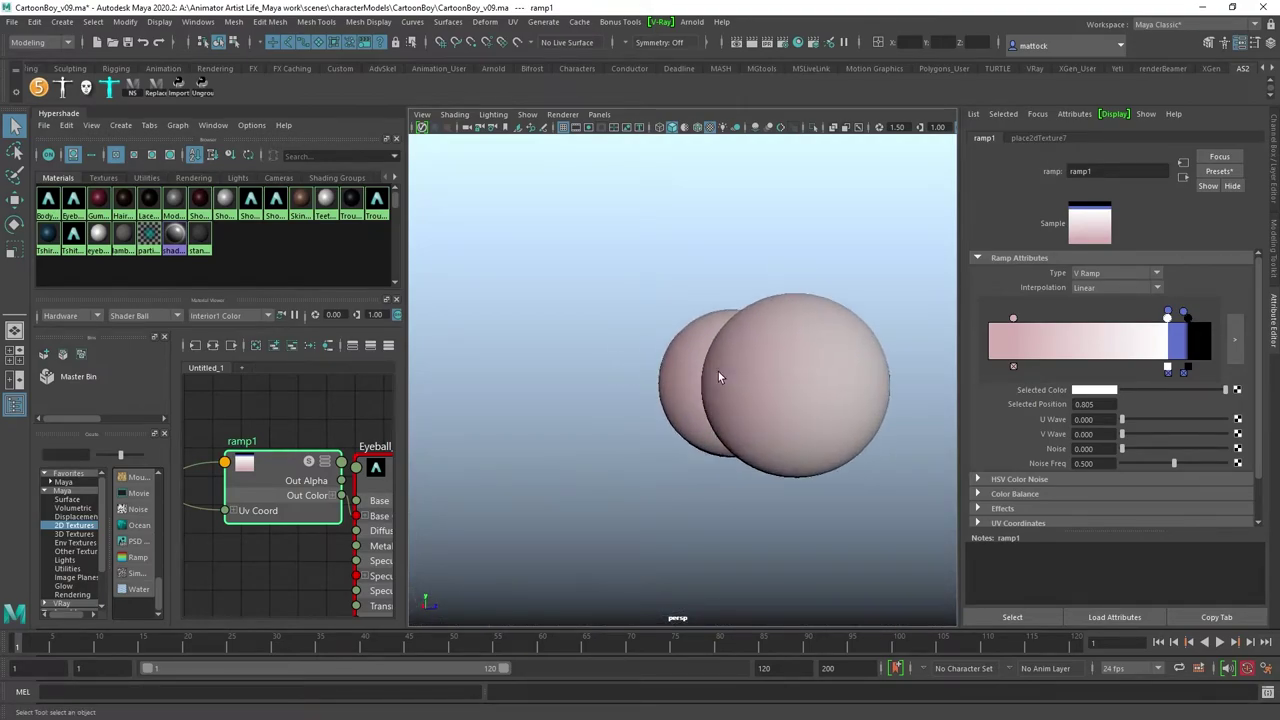
{"action": "left_click_drag", "start_coordinate": [720, 374], "coordinate": [691, 373], "text": "alt"}
{"action": "left_click_drag", "start_coordinate": [788, 374], "coordinate": [707, 372], "text": "alt"}
{"action": "mouse_move", "coordinate": [1019, 321]}
{"action": "left_mouse_down"}
{"action": "mouse_move", "coordinate": [1105, 320]}
{"action": "mouse_move", "coordinate": [1085, 320]}
{"action": "left_mouse_up"}
Step: Turn on smooth mesh preview for the eyeballs and clear the selection
{"action": "left_click_drag", "start_coordinate": [737, 366], "coordinate": [569, 415], "text": "alt"}
{"action": "left_click", "coordinate": [781, 397]}
{"action": "key", "text": "3"}
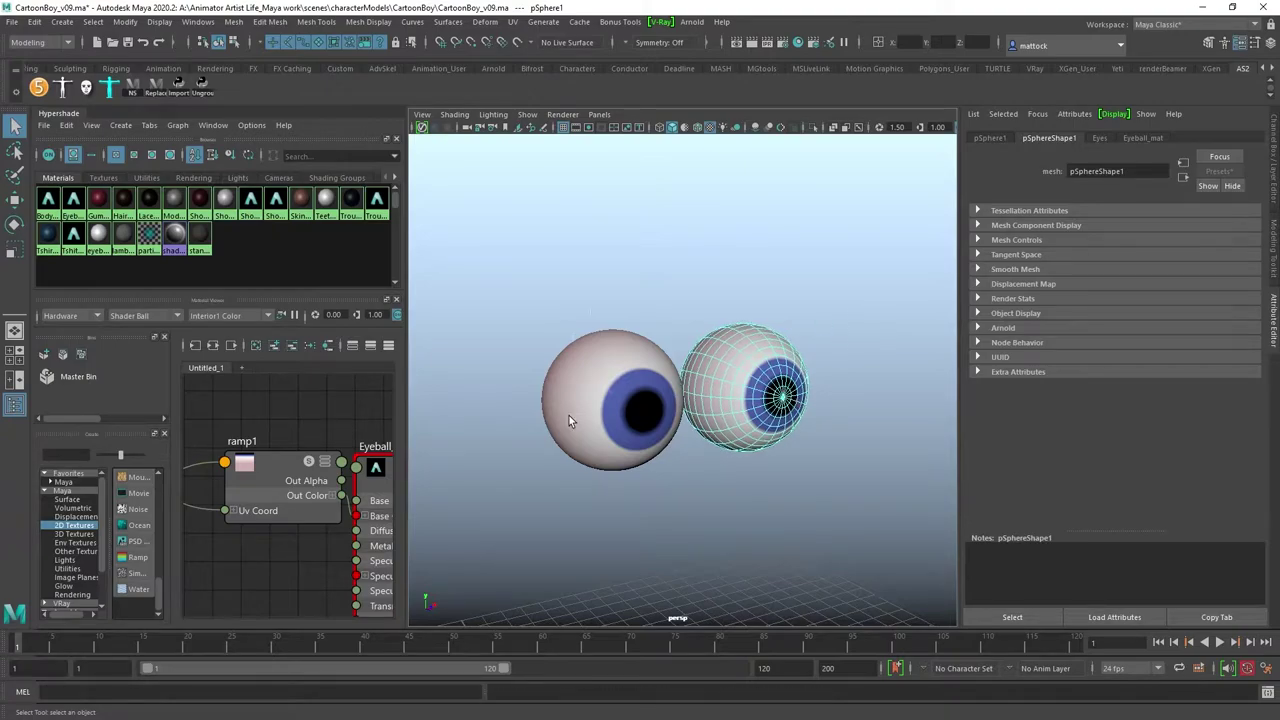
{"action": "key", "text": "3"}
{"action": "right_click_drag", "start_coordinate": [710, 371], "coordinate": [820, 291]}
{"action": "left_click", "coordinate": [787, 283]}
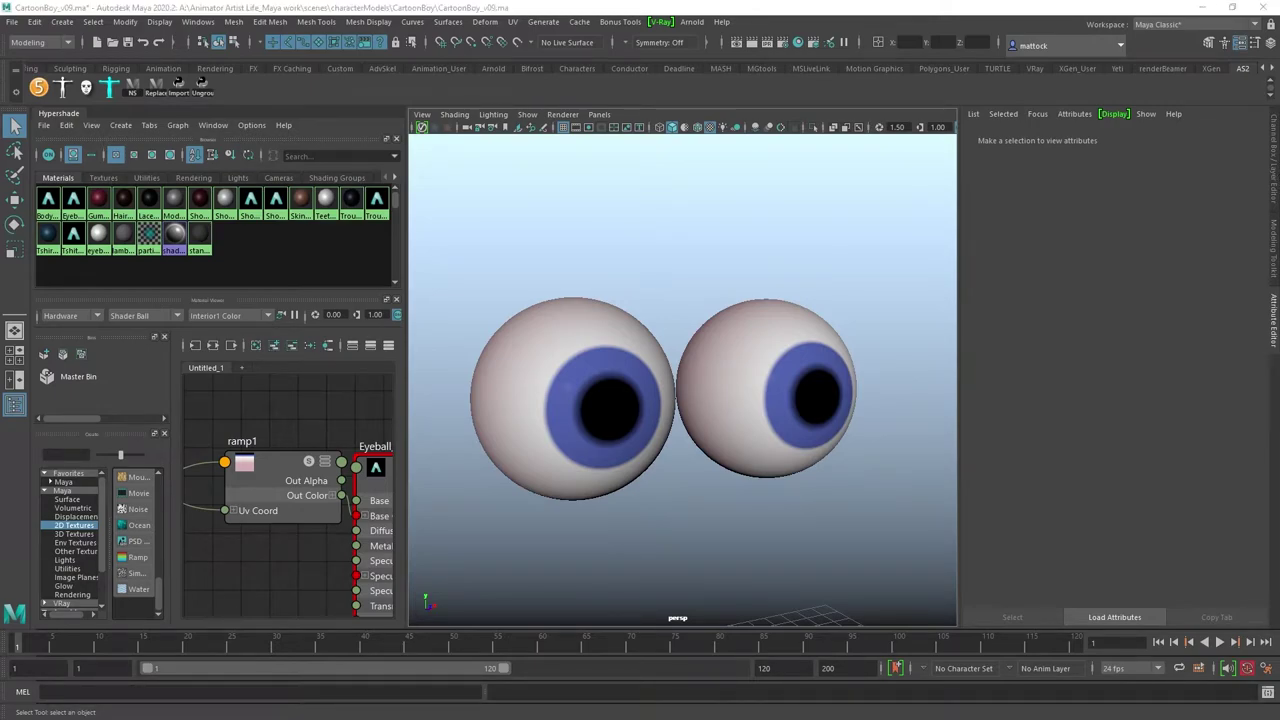
Step: Set the viewport exposure to 0 and start a live Arnold render in the viewport
{"action": "left_click_drag", "start_coordinate": [997, 423], "coordinate": [1029, 257]}
{"action": "left_click", "coordinate": [897, 127]}
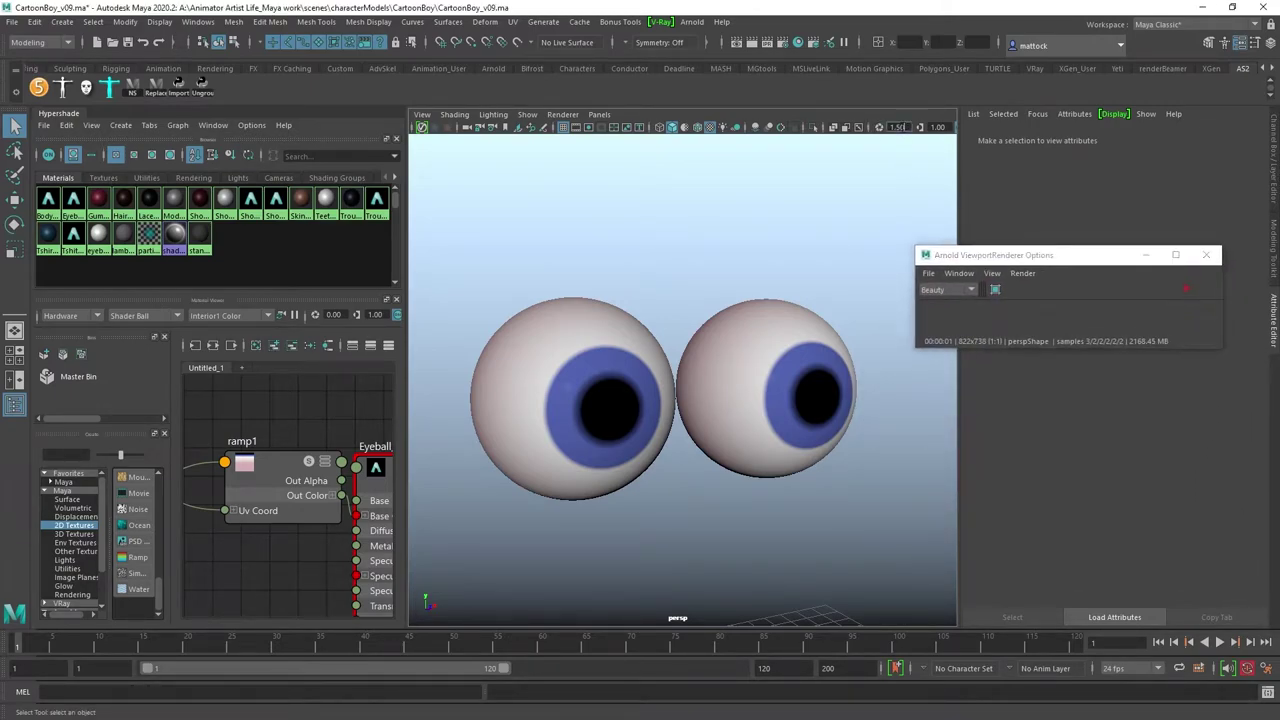
{"action": "type", "text": "0"}
{"action": "key", "text": "Return"}
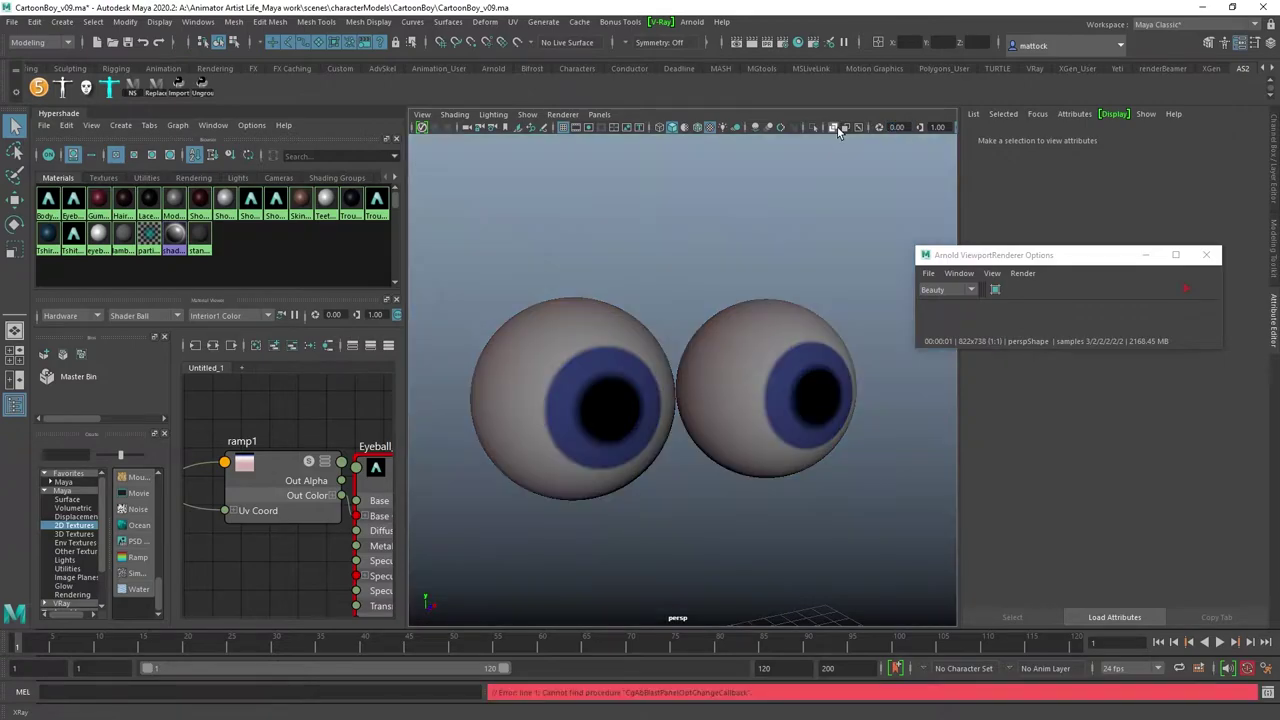
{"action": "left_click", "coordinate": [1187, 289]}
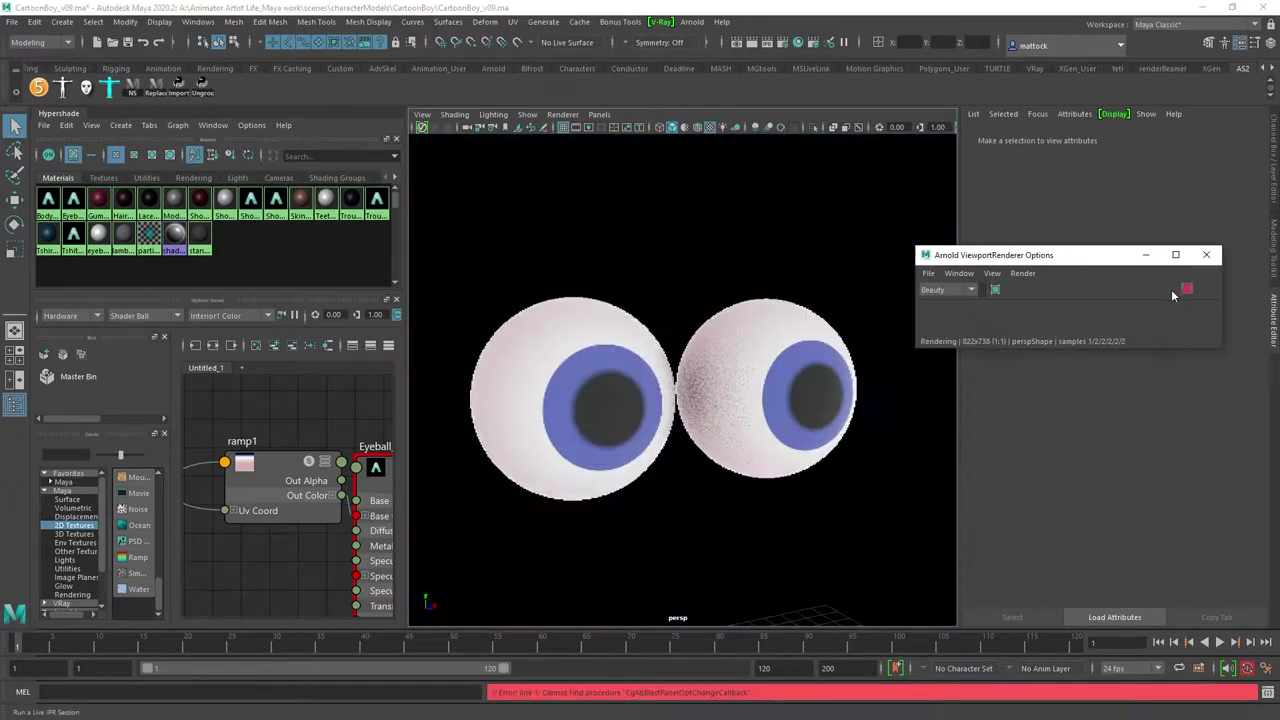
Step: Widen the Hypershade and rearrange the Eyeball_mat and ramp1 nodes in the graph
{"action": "mouse_move", "coordinate": [737, 291]}
{"action": "left_mouse_down", "text": "alt"}
{"action": "mouse_move", "coordinate": [771, 251]}
{"action": "mouse_move", "coordinate": [734, 280]}
{"action": "left_mouse_up", "text": "alt"}
{"action": "right_click_drag", "start_coordinate": [770, 264], "coordinate": [734, 266], "text": "alt"}
{"action": "left_click_drag", "start_coordinate": [734, 266], "coordinate": [656, 285], "text": "alt"}
{"action": "right_click_drag", "start_coordinate": [656, 285], "coordinate": [720, 284], "text": "alt"}
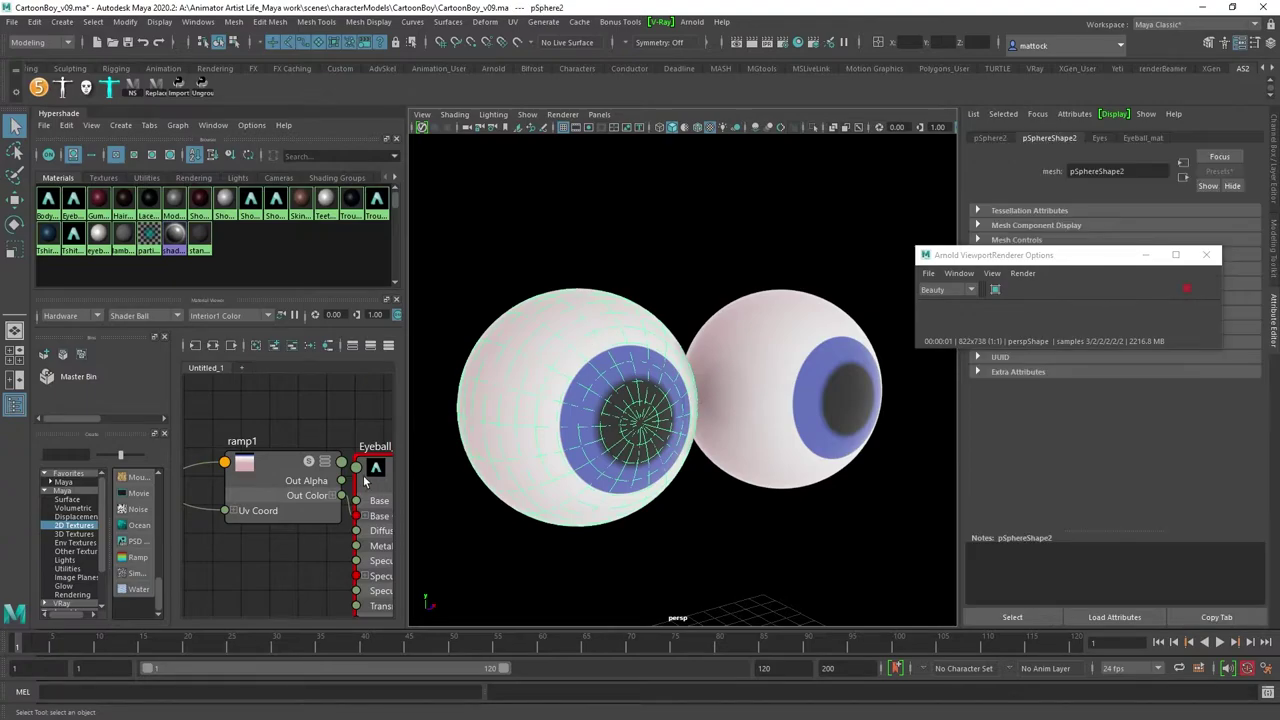
{"action": "left_click_drag", "start_coordinate": [367, 480], "coordinate": [276, 442]}
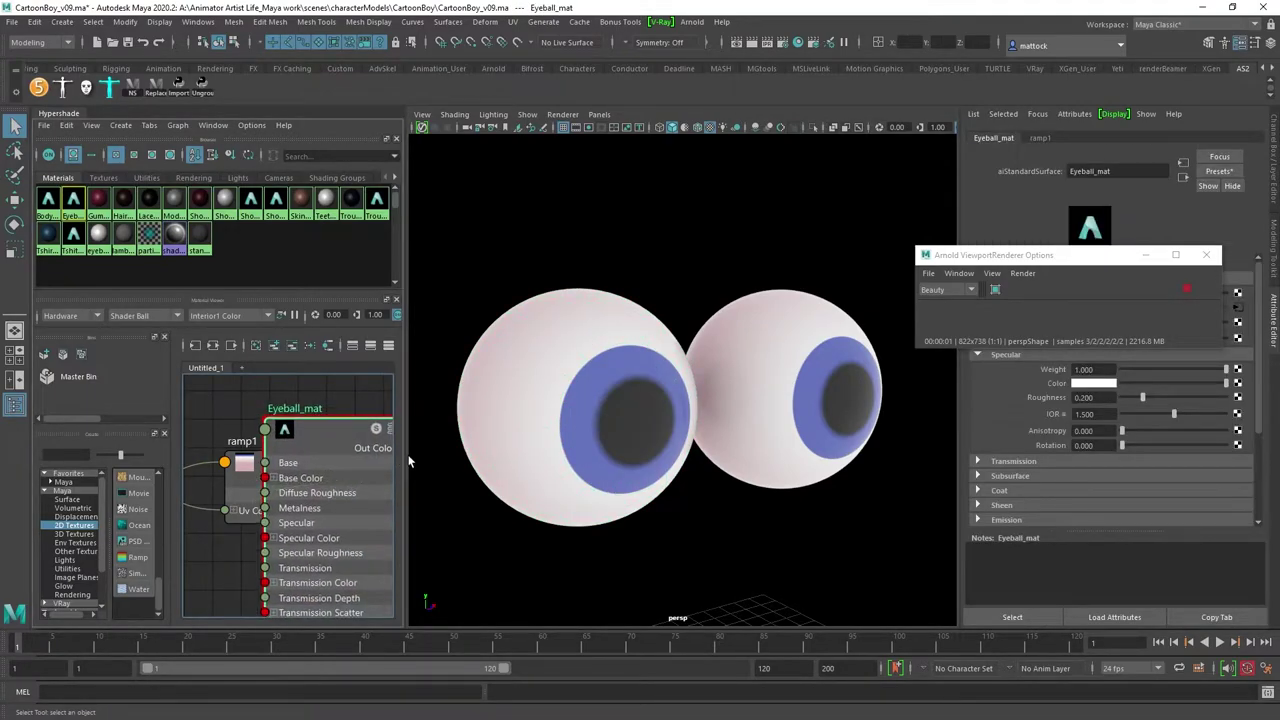
{"action": "left_click_drag", "start_coordinate": [409, 461], "coordinate": [514, 461]}
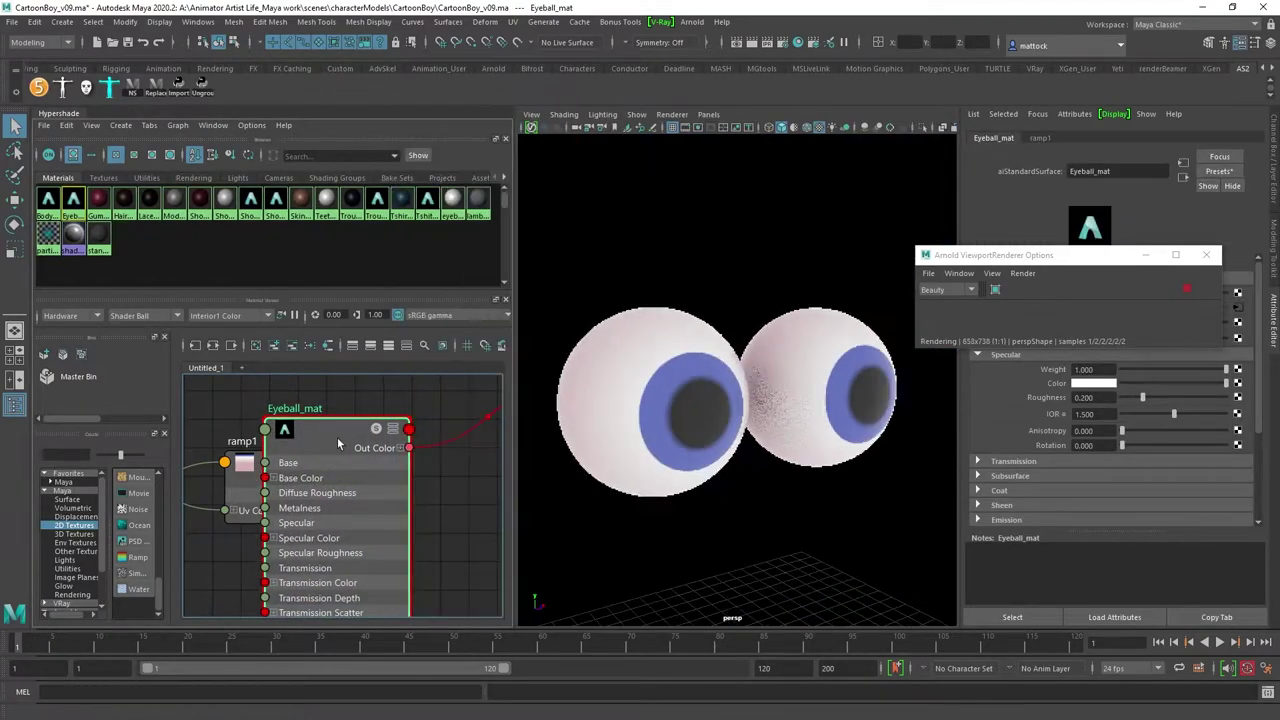
{"action": "scroll", "coordinate": [331, 440], "scroll_direction": "up", "scroll_amount": 2}
{"action": "scroll", "coordinate": [391, 443], "scroll_direction": "down", "scroll_amount": 2}
{"action": "left_click_drag", "start_coordinate": [283, 462], "coordinate": [192, 447]}
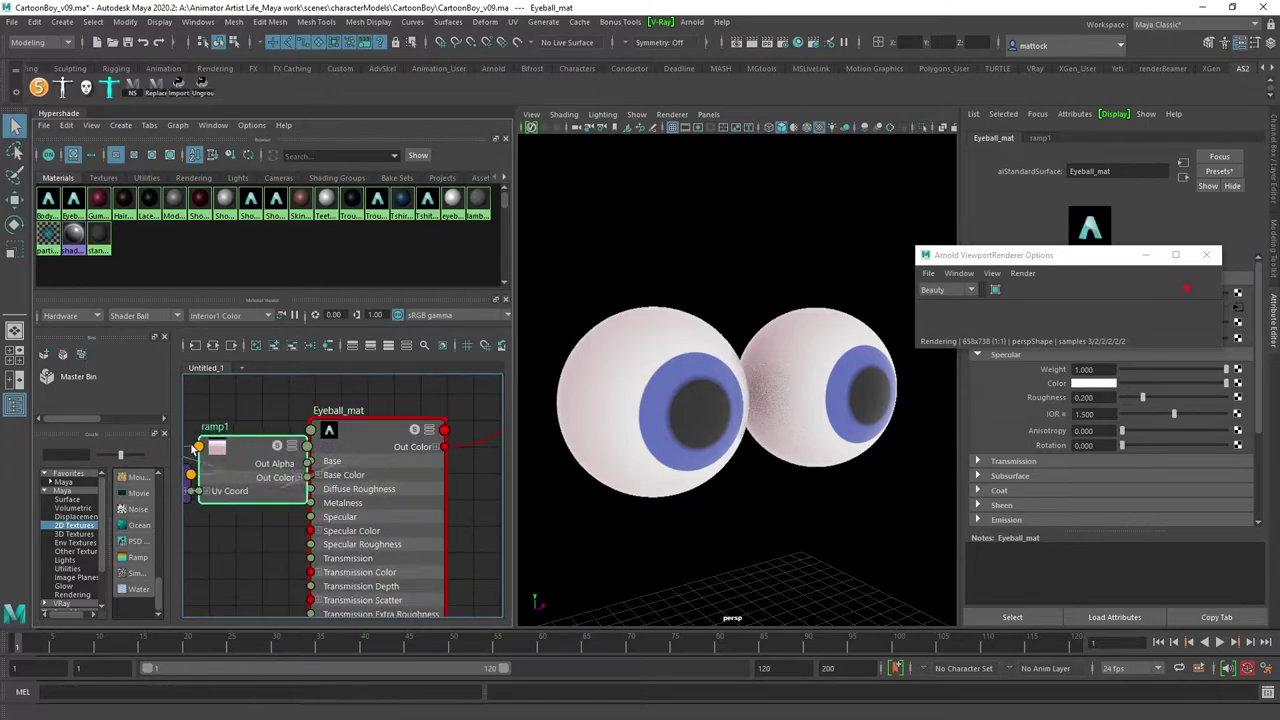
Step: Set Eyeball_mat's specular roughness to 0.097 and its specular weight to 0.409
{"action": "left_click_drag", "start_coordinate": [1076, 259], "coordinate": [857, 170]}
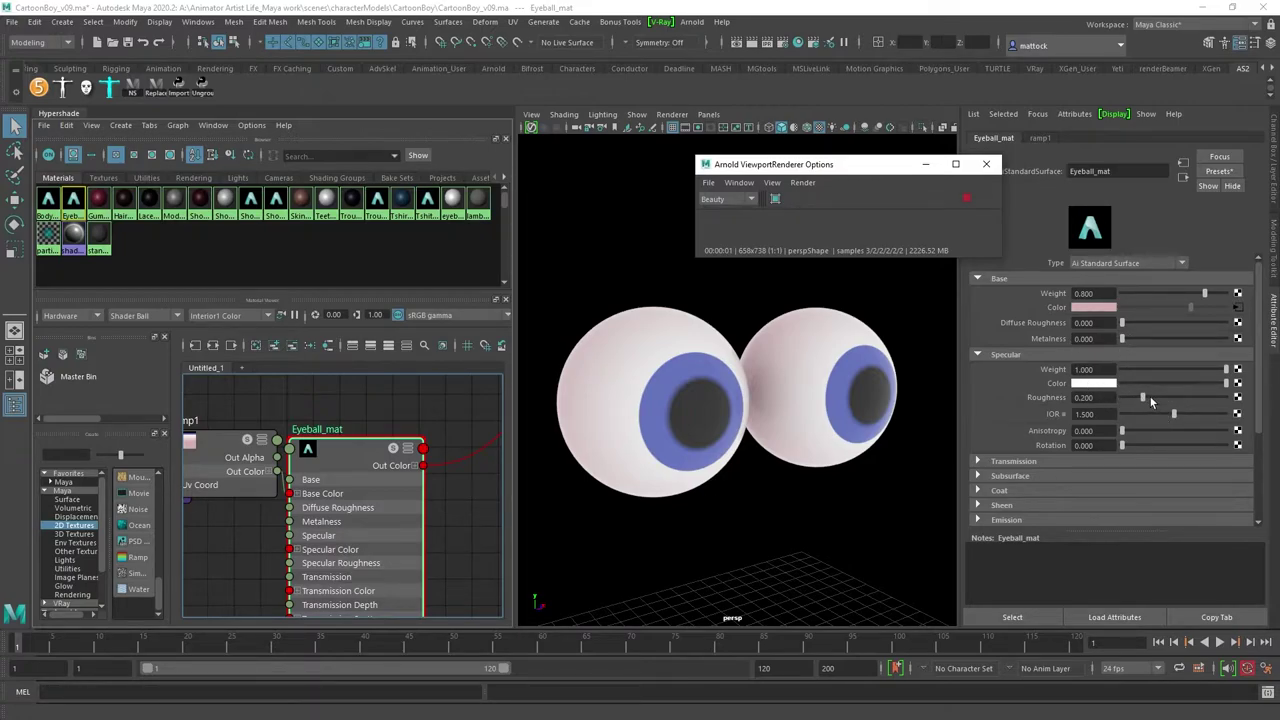
{"action": "left_click_drag", "start_coordinate": [1145, 398], "coordinate": [1132, 397]}
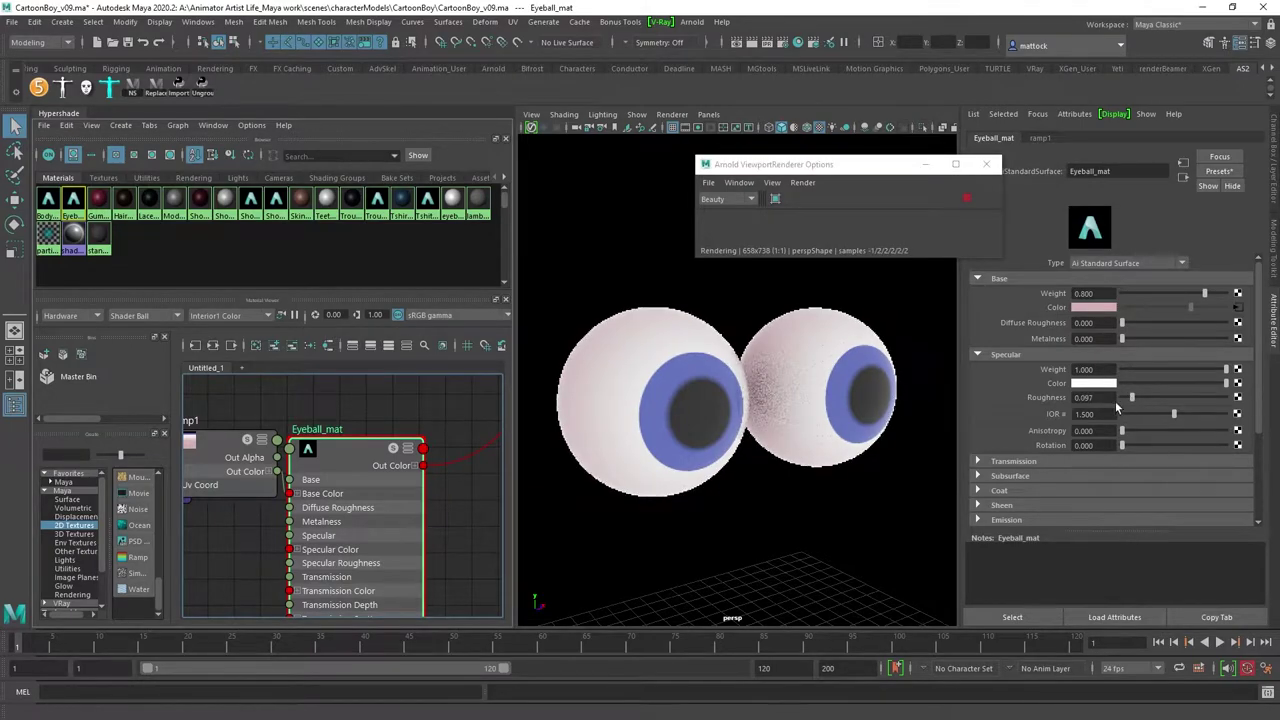
{"action": "left_click_drag", "start_coordinate": [863, 470], "coordinate": [895, 466], "text": "alt"}
{"action": "scroll", "coordinate": [822, 436], "scroll_direction": "up", "scroll_amount": 5}
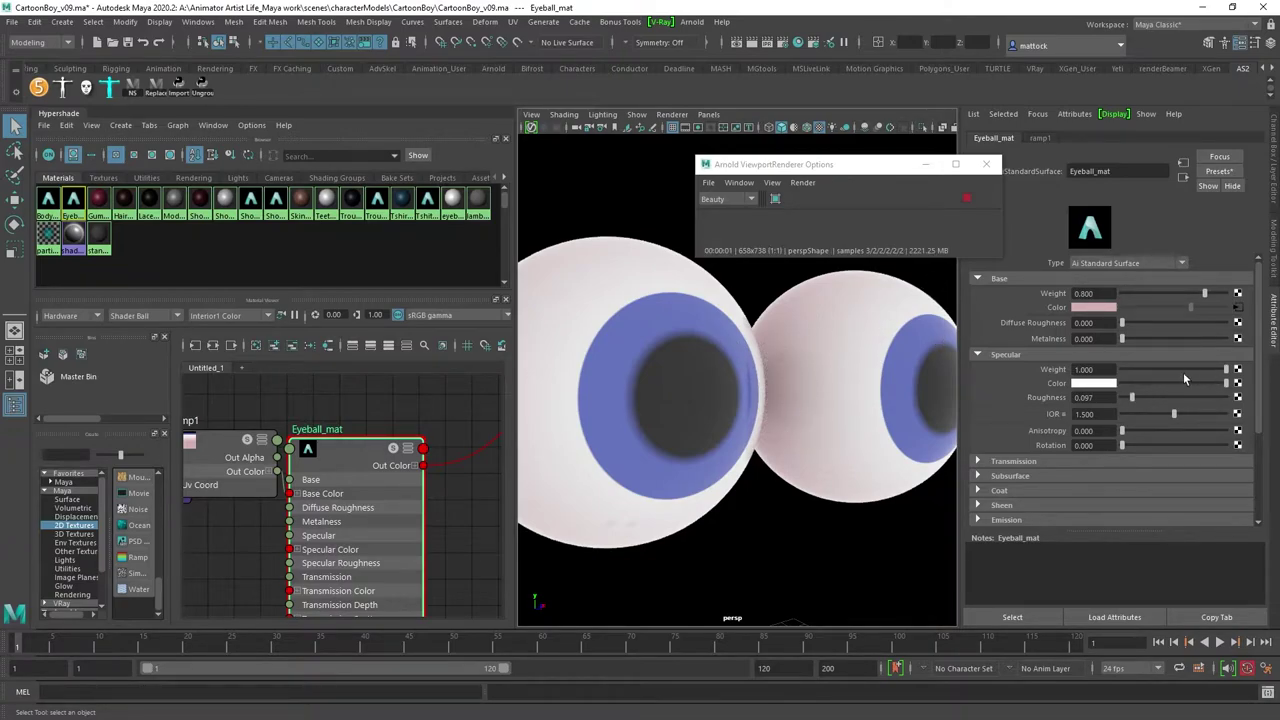
{"action": "left_click_drag", "start_coordinate": [1221, 374], "coordinate": [1164, 379]}
Step: Examine the shading and reflections of the rendered eyeballs from several angles and distances
{"action": "scroll", "coordinate": [735, 427], "scroll_direction": "down", "scroll_amount": 5}
{"action": "left_click_drag", "start_coordinate": [734, 428], "coordinate": [694, 415], "text": "alt"}
{"action": "right_click_drag", "start_coordinate": [694, 418], "coordinate": [700, 423], "text": "alt"}
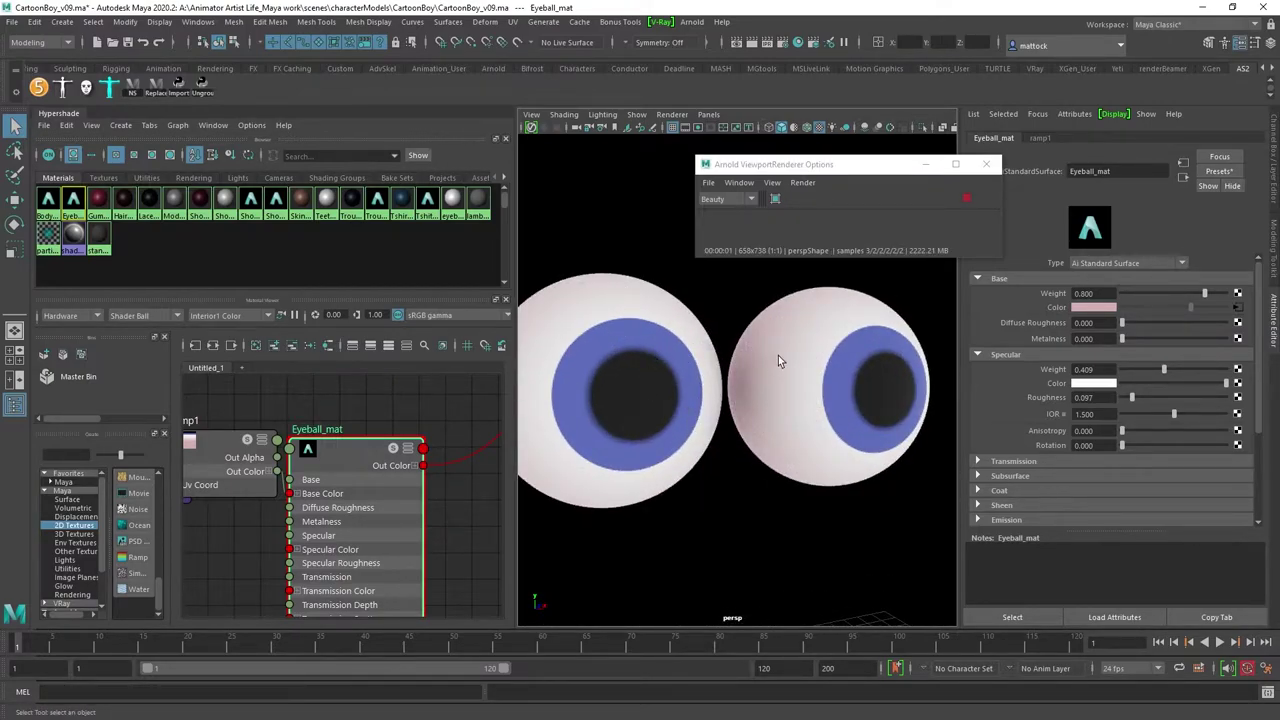
{"action": "scroll", "coordinate": [745, 361], "scroll_direction": "down", "scroll_amount": 4}
{"action": "mouse_move", "coordinate": [686, 363]}
{"action": "left_mouse_down", "text": "alt"}
{"action": "mouse_move", "coordinate": [663, 362]}
{"action": "mouse_move", "coordinate": [674, 355]}
{"action": "left_mouse_up", "text": "alt"}
{"action": "scroll", "coordinate": [677, 354], "scroll_direction": "up", "scroll_amount": 6}
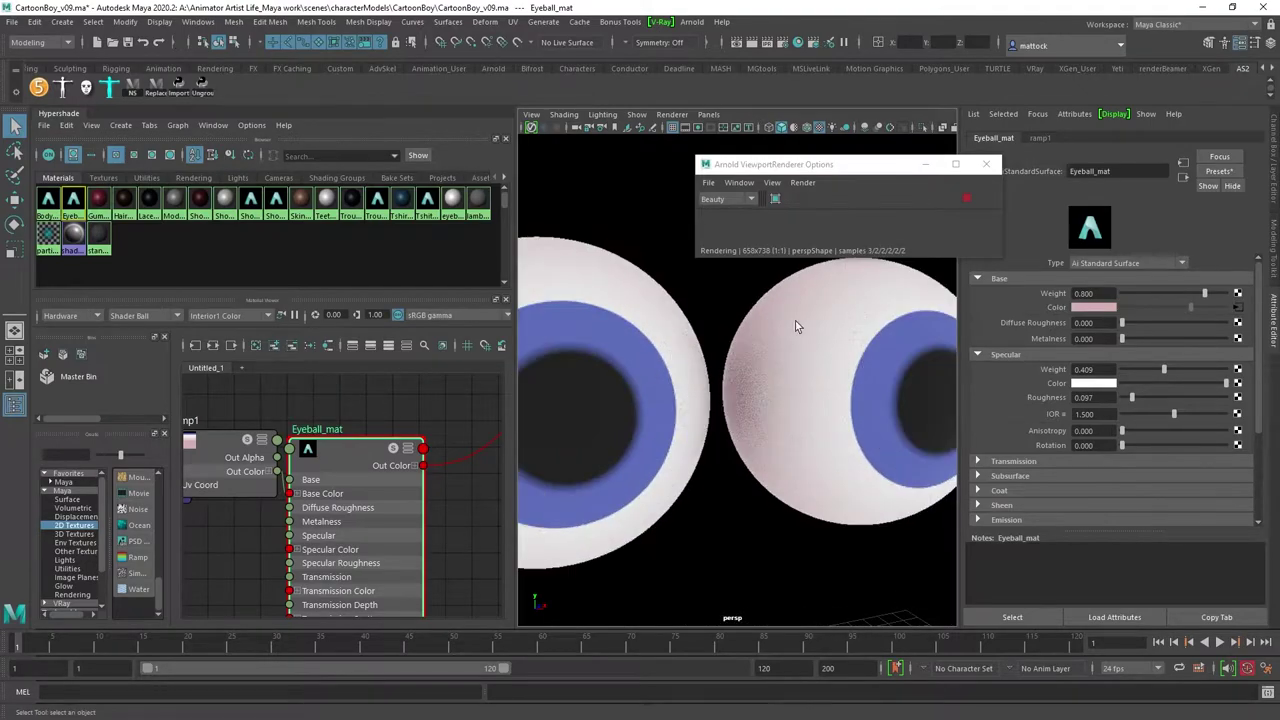
{"action": "left_click_drag", "start_coordinate": [795, 325], "coordinate": [740, 357], "text": "alt"}
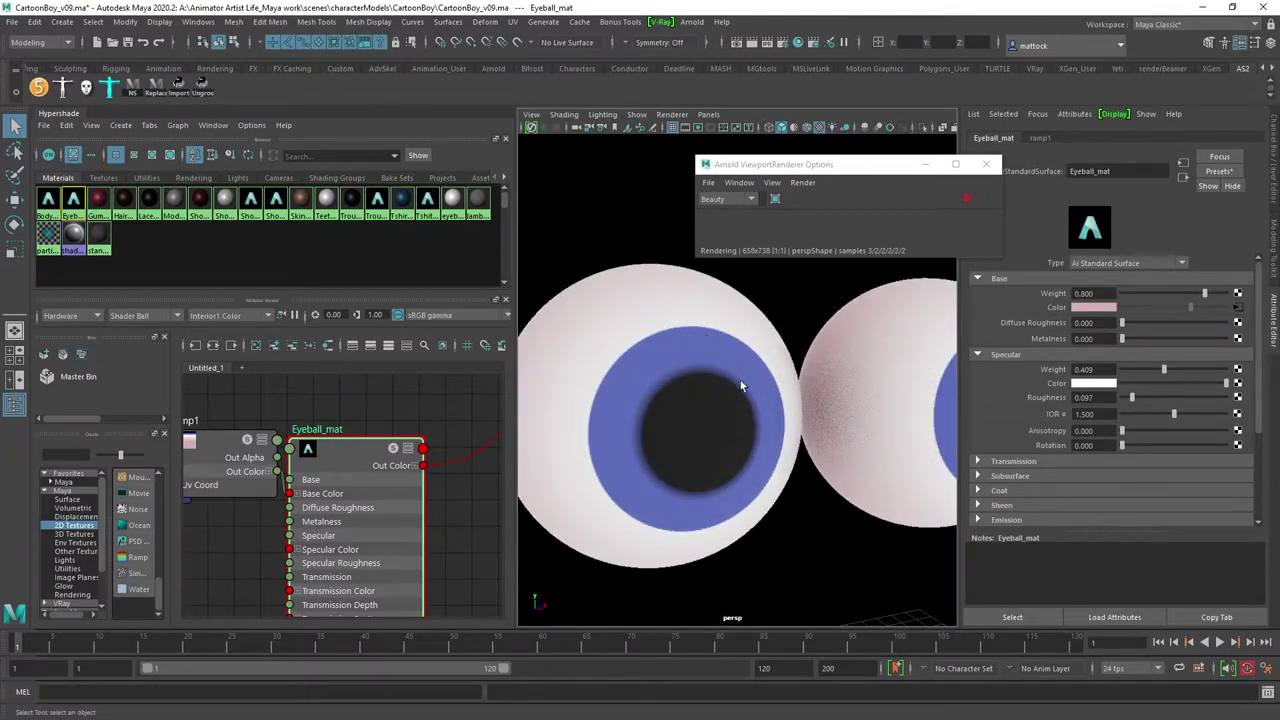
{"action": "scroll", "coordinate": [758, 335], "scroll_direction": "down", "scroll_amount": 3}
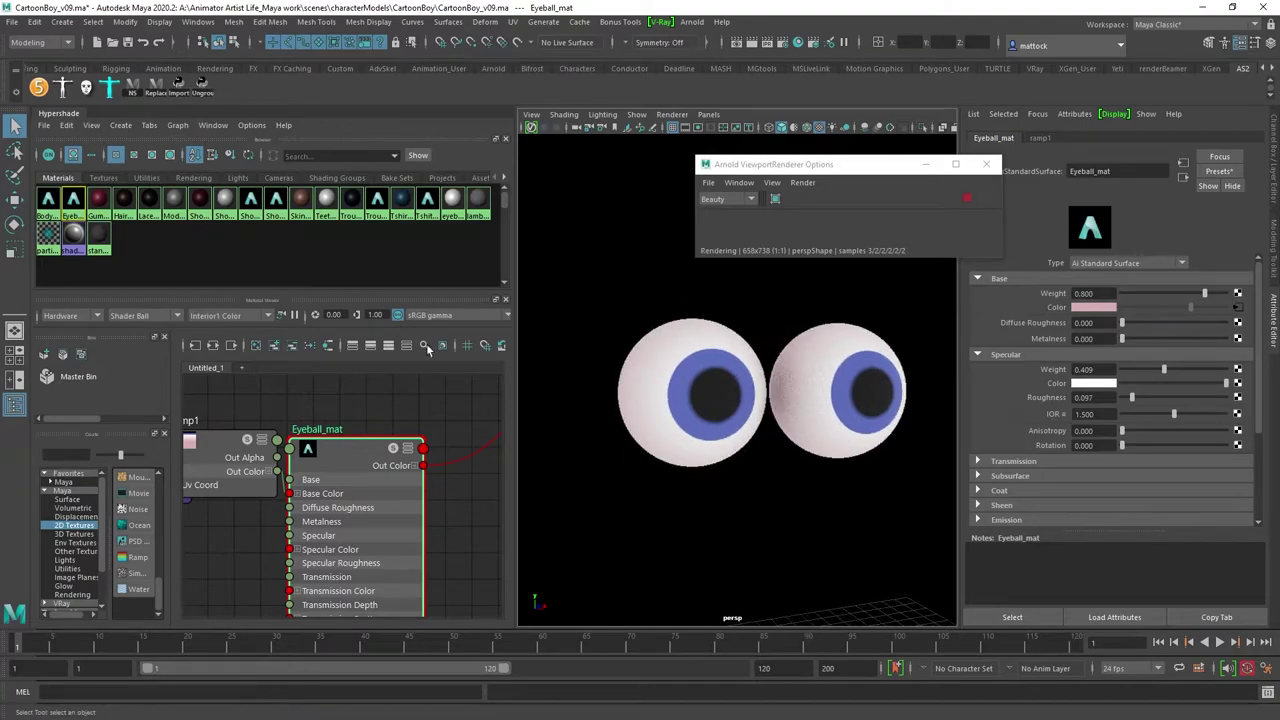
Step: Reselect ramp1 and shrink the pupil and iris, moving the black marker to about 0.925 and the white marker to 0.829
{"action": "left_click", "coordinate": [232, 447]}
{"action": "left_click_drag", "start_coordinate": [232, 447], "coordinate": [238, 448]}
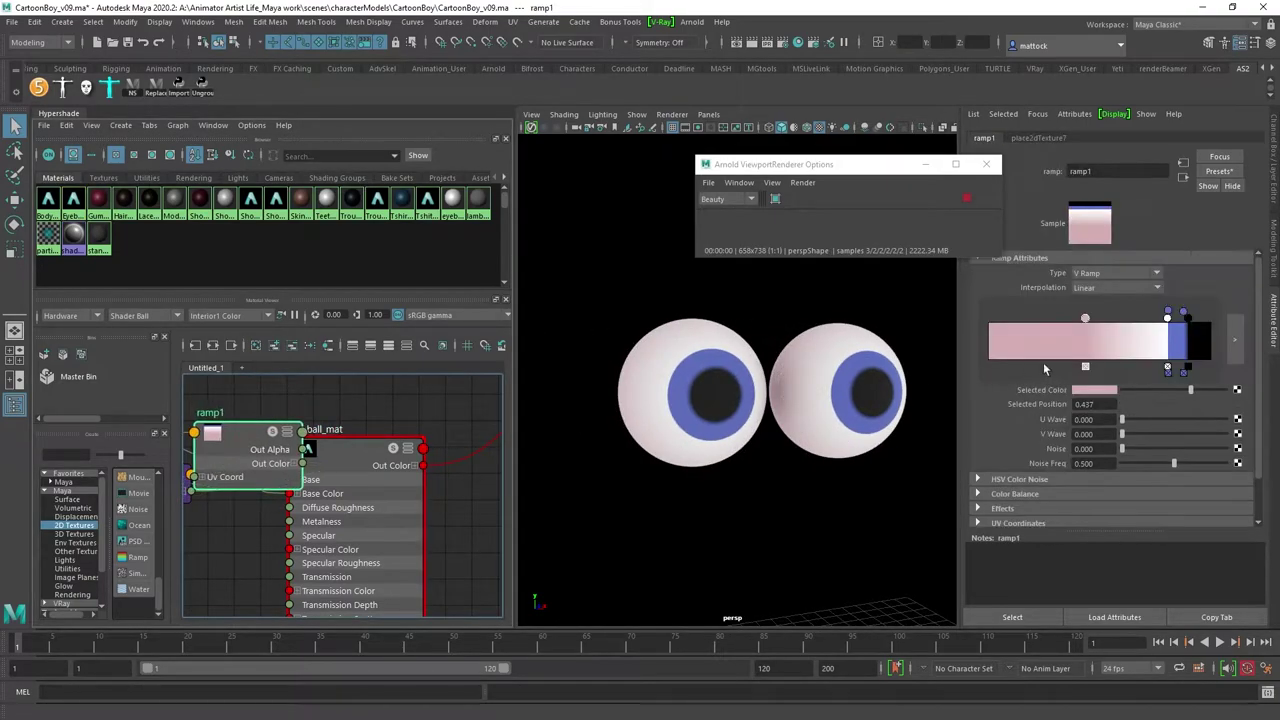
{"action": "left_click", "coordinate": [1166, 318]}
{"action": "left_click", "coordinate": [1192, 316]}
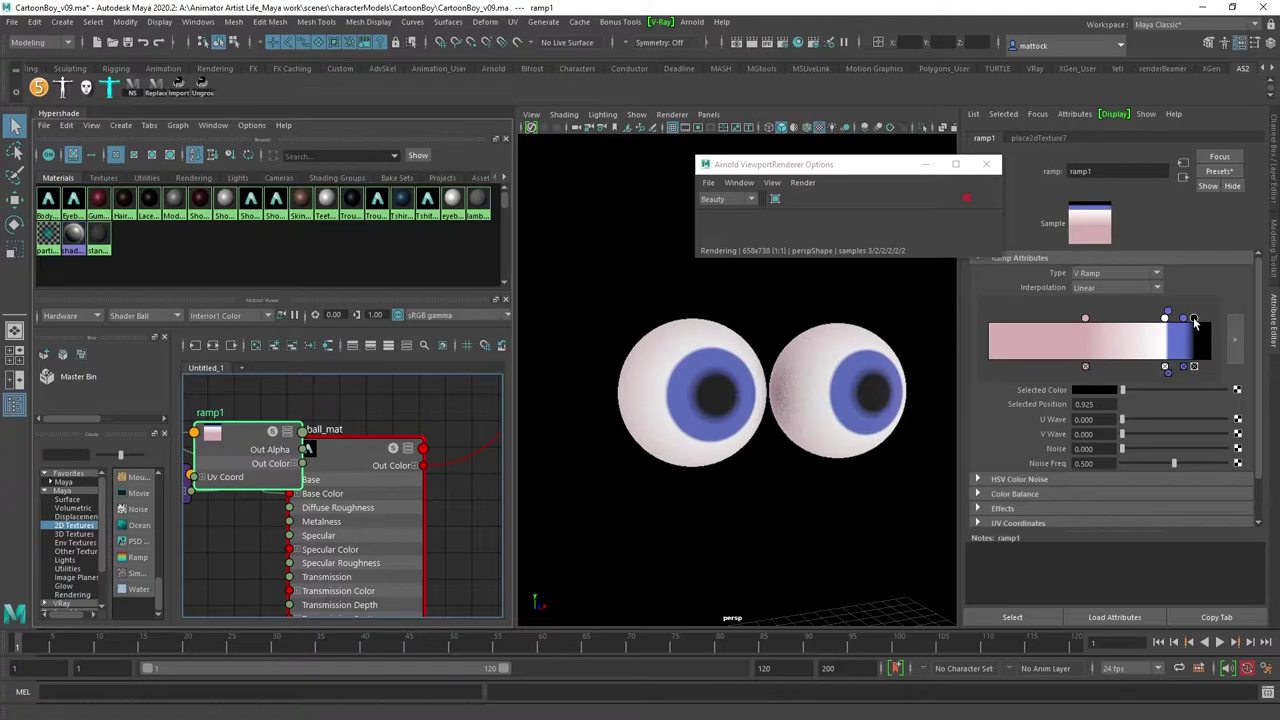
{"action": "left_click_drag", "start_coordinate": [1184, 318], "coordinate": [1175, 318]}
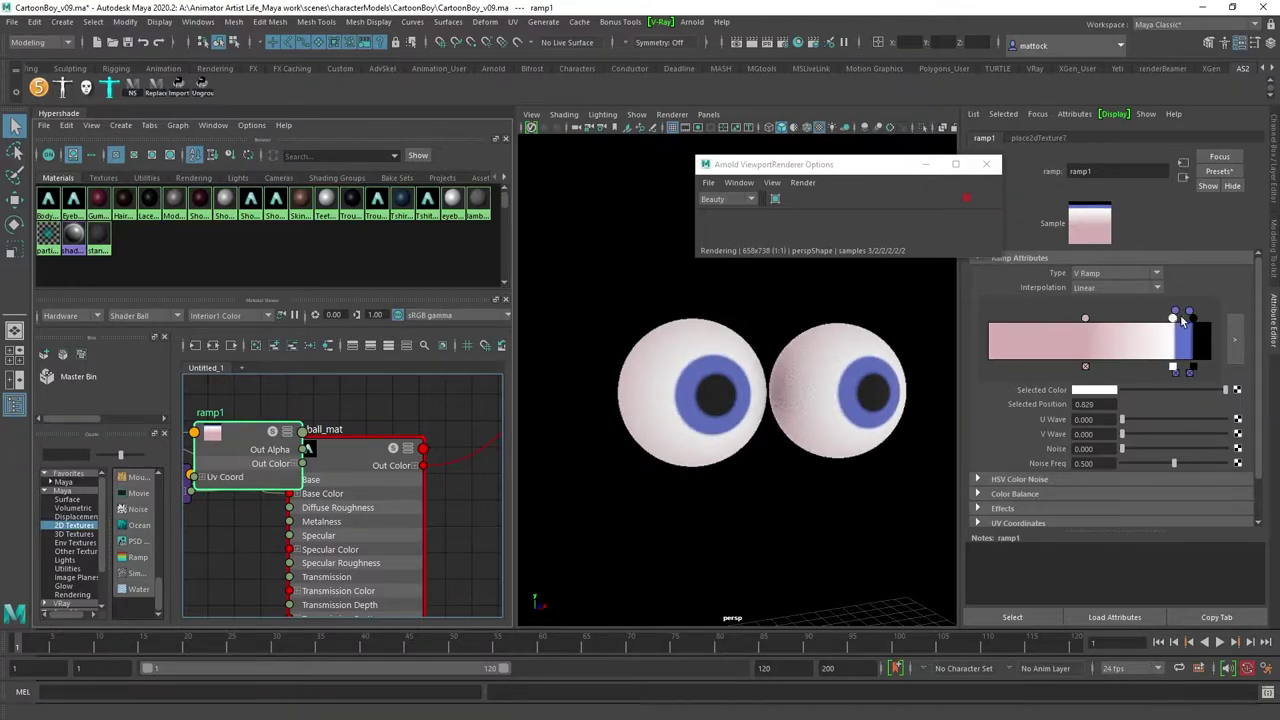
{"action": "left_click_drag", "start_coordinate": [797, 386], "coordinate": [804, 483], "text": "alt"}
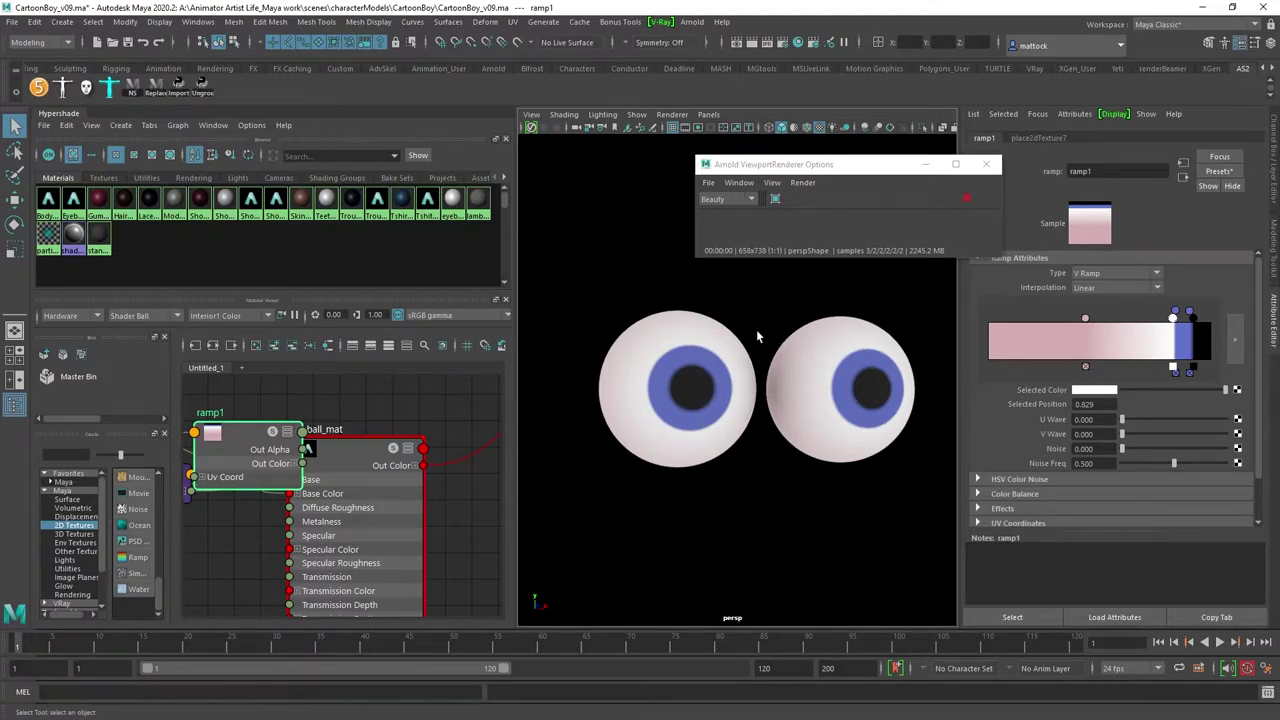
{"action": "left_click_drag", "start_coordinate": [789, 480], "coordinate": [837, 490], "text": "alt"}
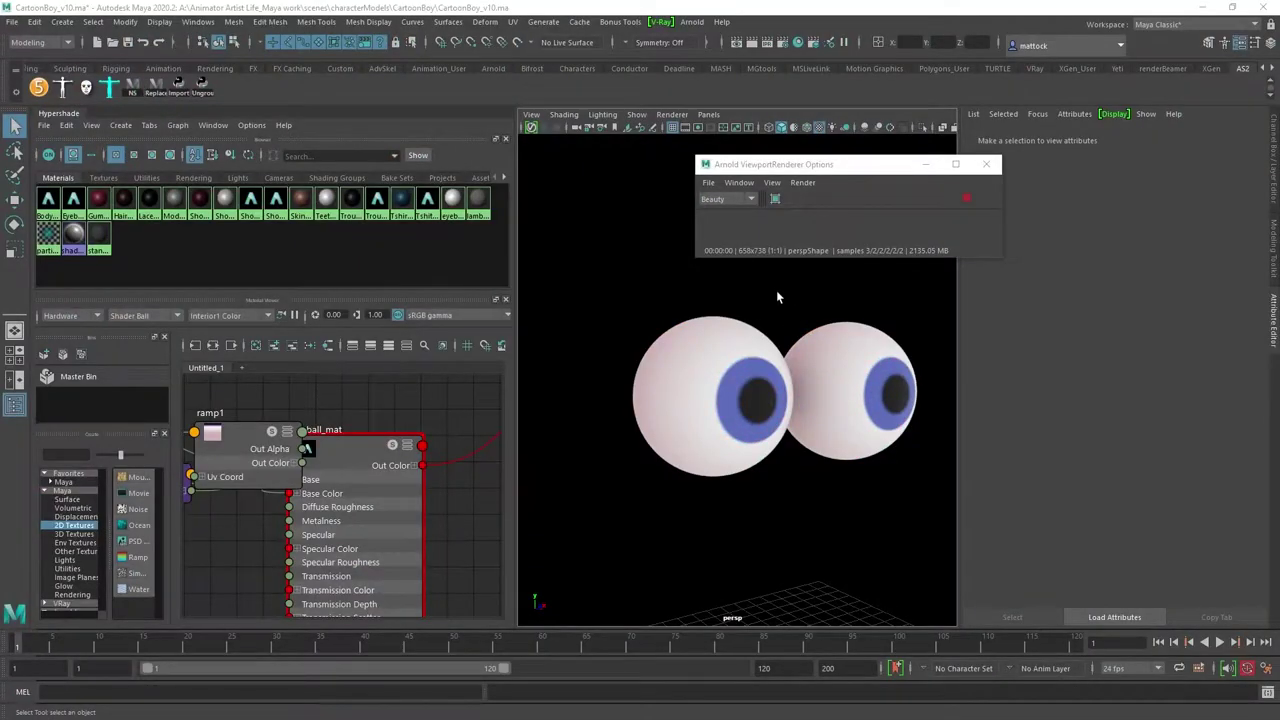
Step: Spread out the place2dTexture7, ramp1 and Eyeball_mat nodes in the graph so they no longer overlap
{"action": "mouse_move", "coordinate": [672, 367]}
{"action": "right_mouse_down", "text": "alt"}
{"action": "mouse_move", "coordinate": [831, 361]}
{"action": "mouse_move", "coordinate": [670, 375]}
{"action": "right_mouse_up", "text": "alt"}
{"action": "right_click_drag", "start_coordinate": [420, 486], "coordinate": [312, 489], "text": "alt"}
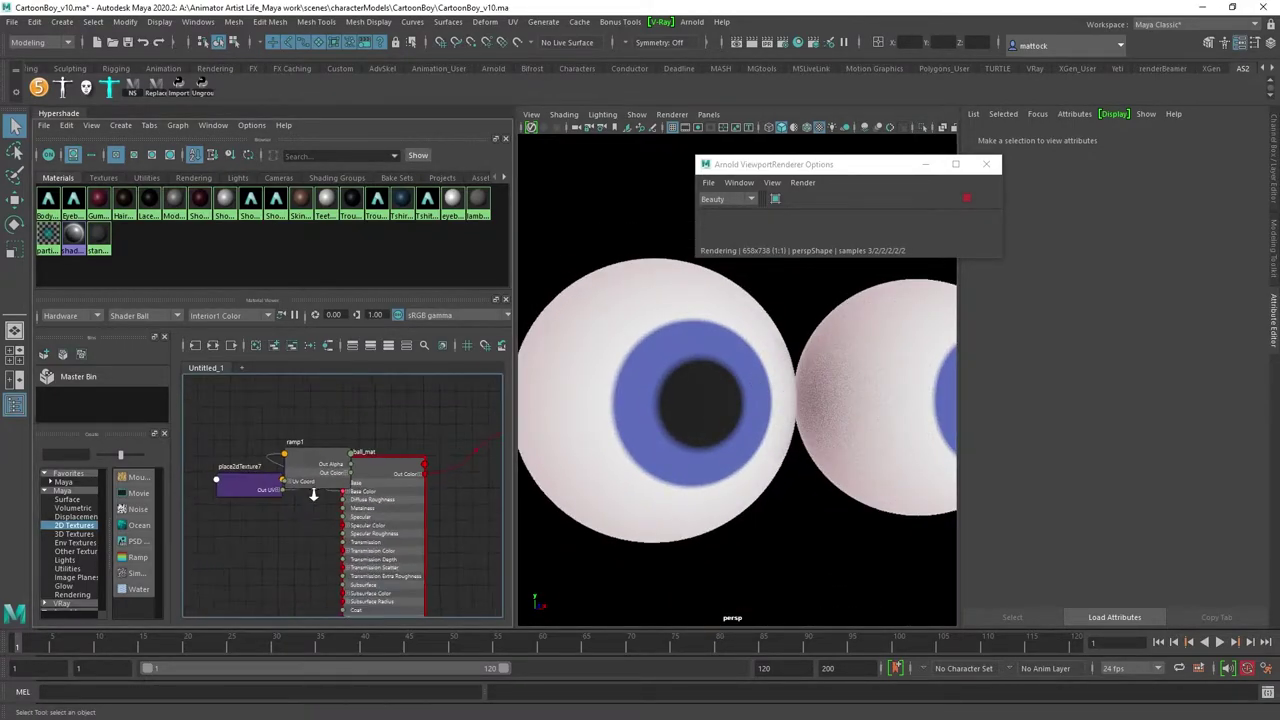
{"action": "middle_click_drag", "start_coordinate": [263, 521], "coordinate": [329, 510], "text": "alt"}
{"action": "left_click_drag", "start_coordinate": [319, 471], "coordinate": [297, 412]}
{"action": "left_click_drag", "start_coordinate": [389, 446], "coordinate": [384, 400]}
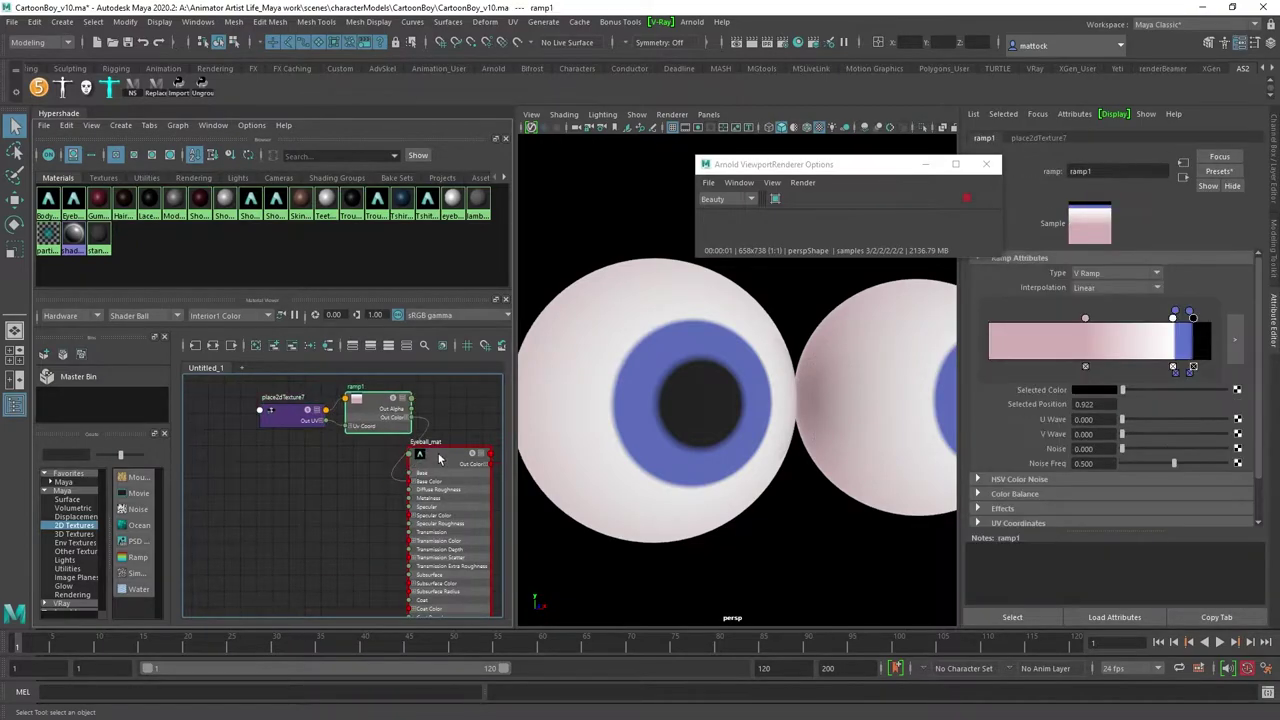
{"action": "left_click_drag", "start_coordinate": [421, 465], "coordinate": [434, 456]}
{"action": "left_click_drag", "start_coordinate": [362, 408], "coordinate": [242, 407]}
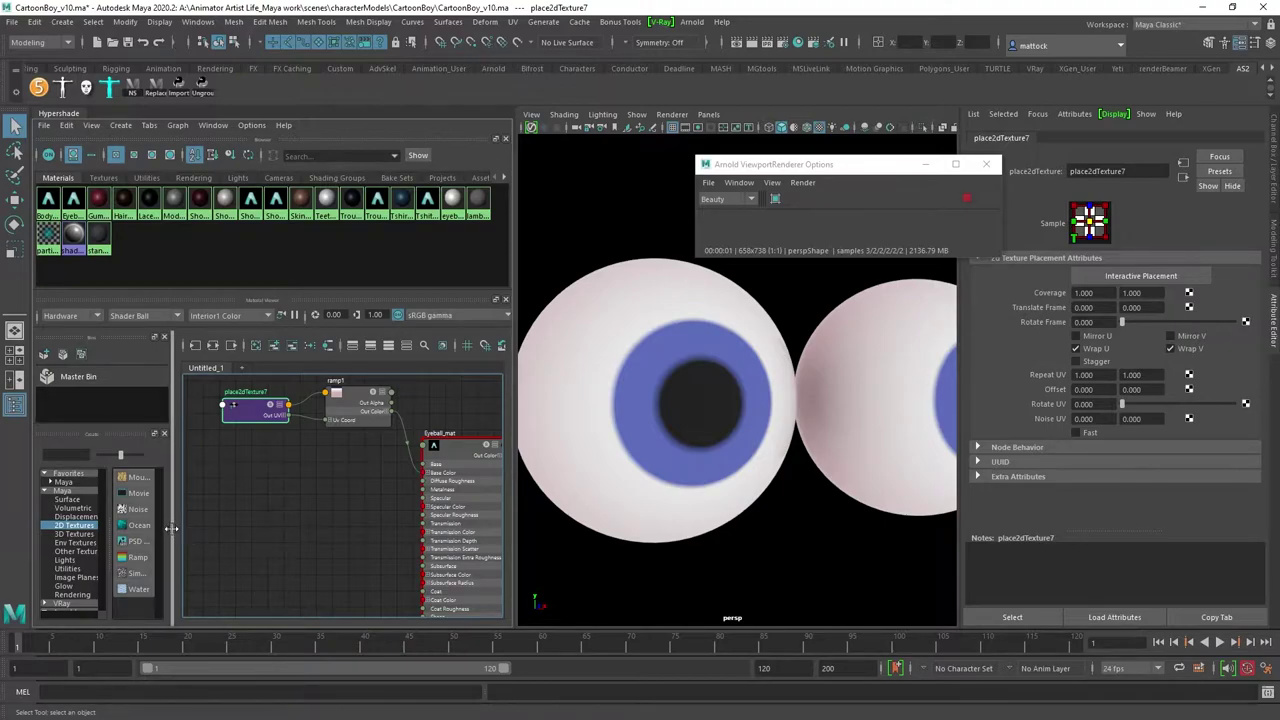
Step: Widen the texture list and add a Noise texture node to the graph below ramp1
{"action": "left_click_drag", "start_coordinate": [174, 528], "coordinate": [214, 530]}
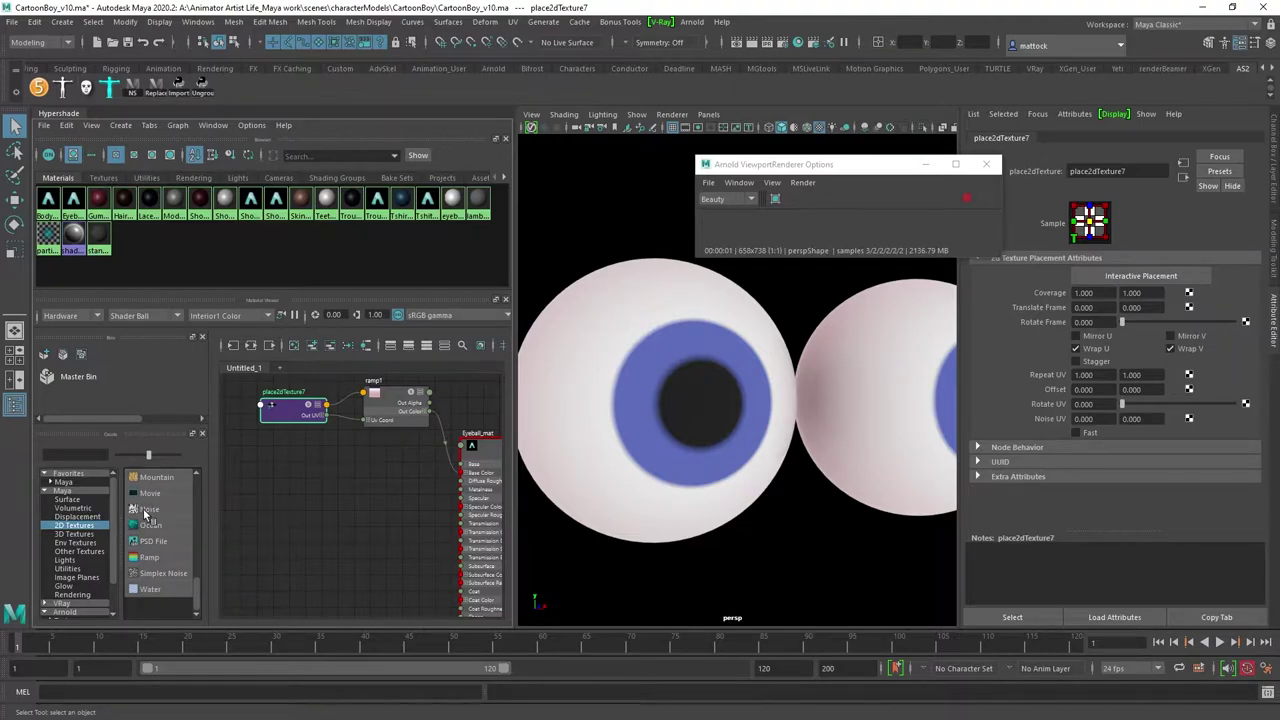
{"action": "left_click_drag", "start_coordinate": [145, 514], "coordinate": [375, 508]}
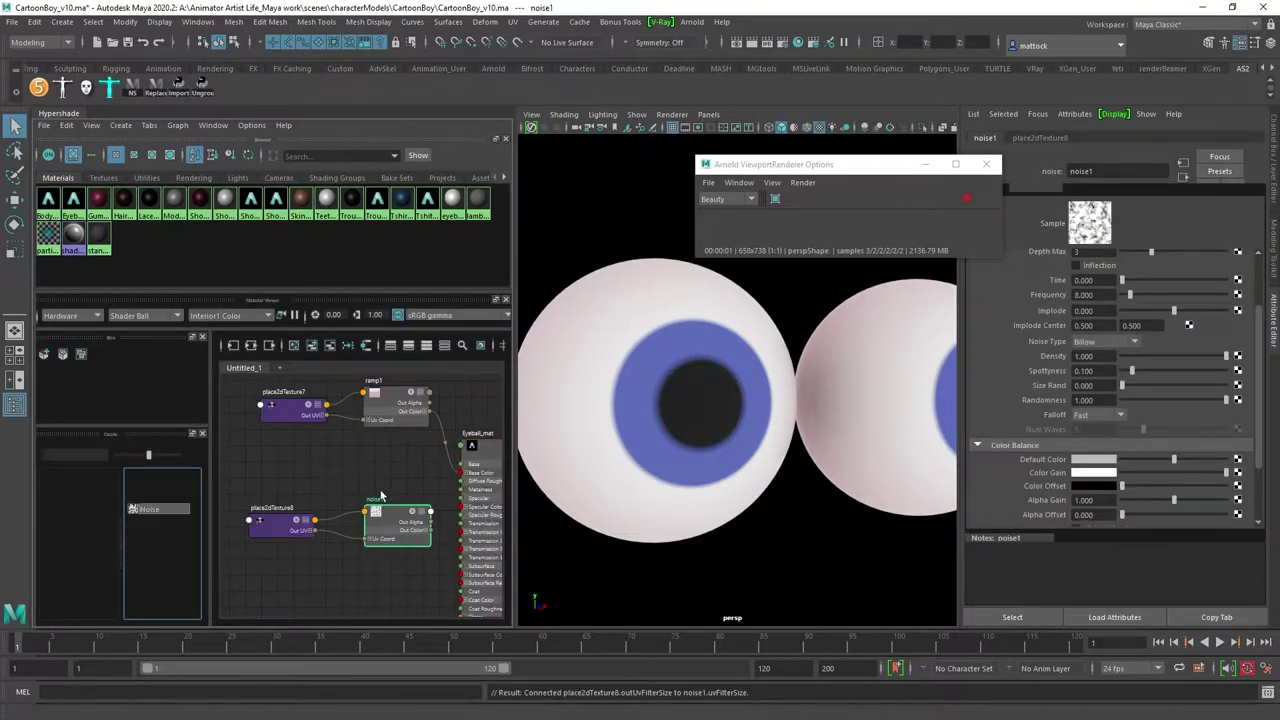
{"action": "scroll", "coordinate": [366, 470], "scroll_direction": "up", "scroll_amount": 5}
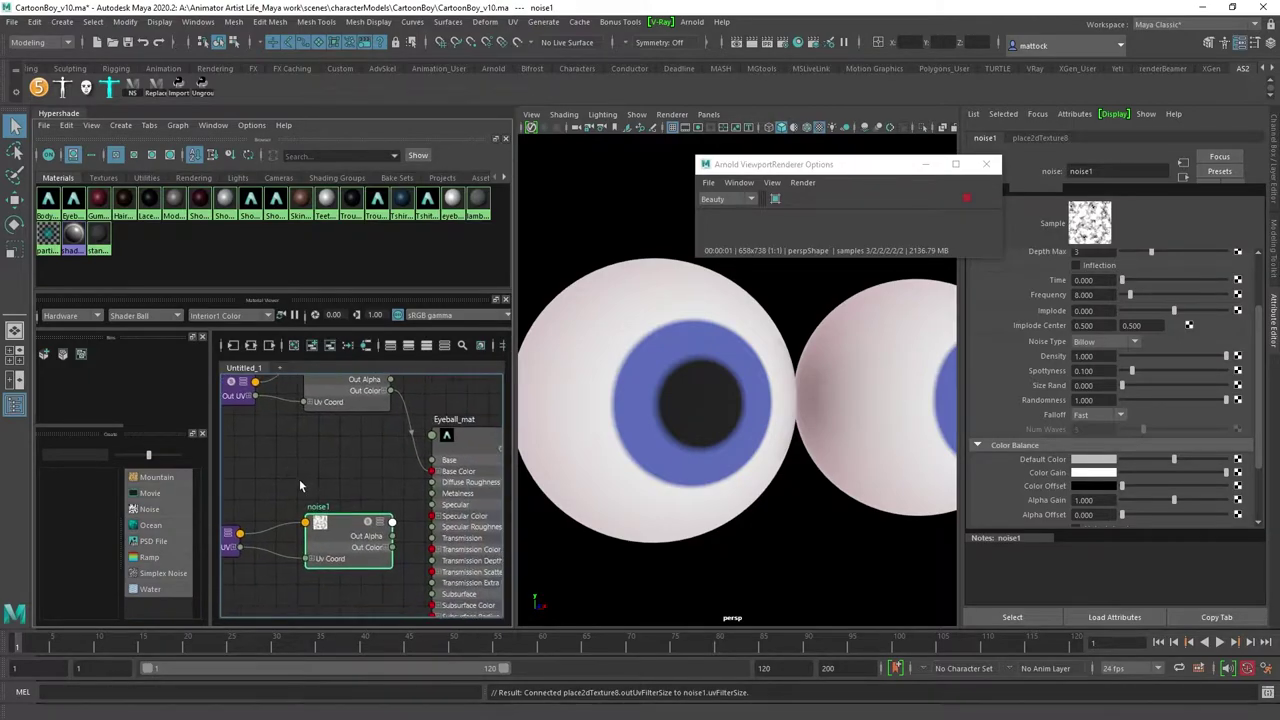
{"action": "right_click_drag", "start_coordinate": [300, 481], "coordinate": [366, 492], "text": "alt"}
{"action": "middle_click_drag", "start_coordinate": [366, 492], "coordinate": [303, 387], "text": "alt"}
{"action": "right_click_drag", "start_coordinate": [230, 395], "coordinate": [423, 487], "text": "alt"}
{"action": "middle_click_drag", "start_coordinate": [423, 487], "coordinate": [311, 504], "text": "alt"}
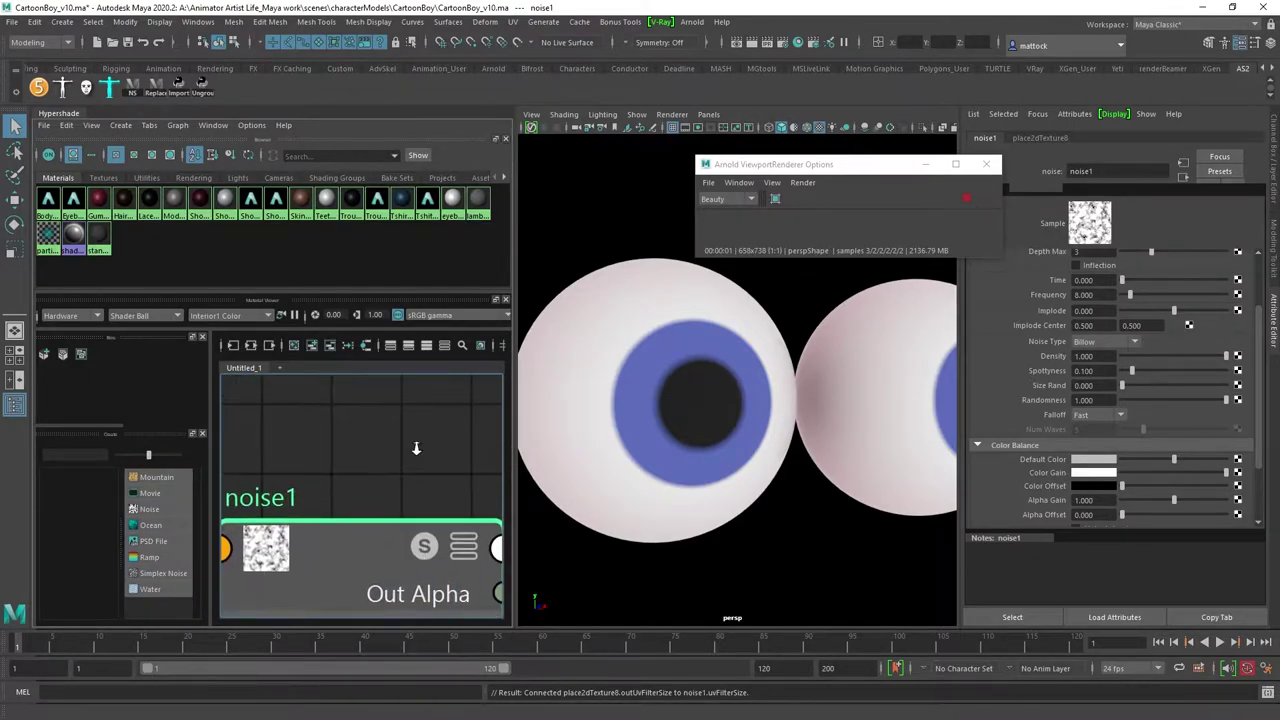
{"action": "right_click_drag", "start_coordinate": [416, 449], "coordinate": [346, 429], "text": "alt"}
{"action": "middle_click_drag", "start_coordinate": [426, 412], "coordinate": [386, 492], "text": "alt"}
{"action": "right_click_drag", "start_coordinate": [386, 492], "coordinate": [378, 462], "text": "alt"}
{"action": "middle_click_drag", "start_coordinate": [389, 454], "coordinate": [380, 496], "text": "alt"}
{"action": "scroll", "coordinate": [343, 497], "scroll_direction": "down", "scroll_amount": 1}
Step: Select ramp1's blue marker next to the white band and connect noise1 to its color
{"action": "left_click", "coordinate": [355, 411]}
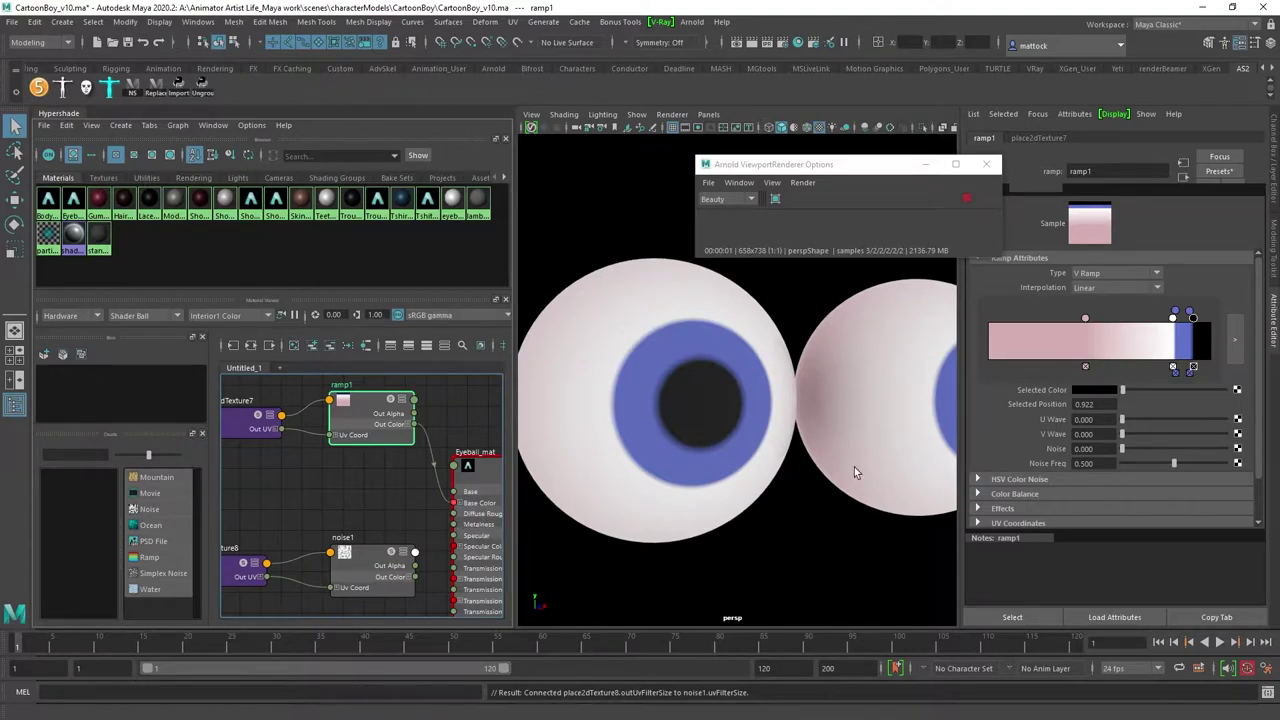
{"action": "left_click", "coordinate": [1176, 314]}
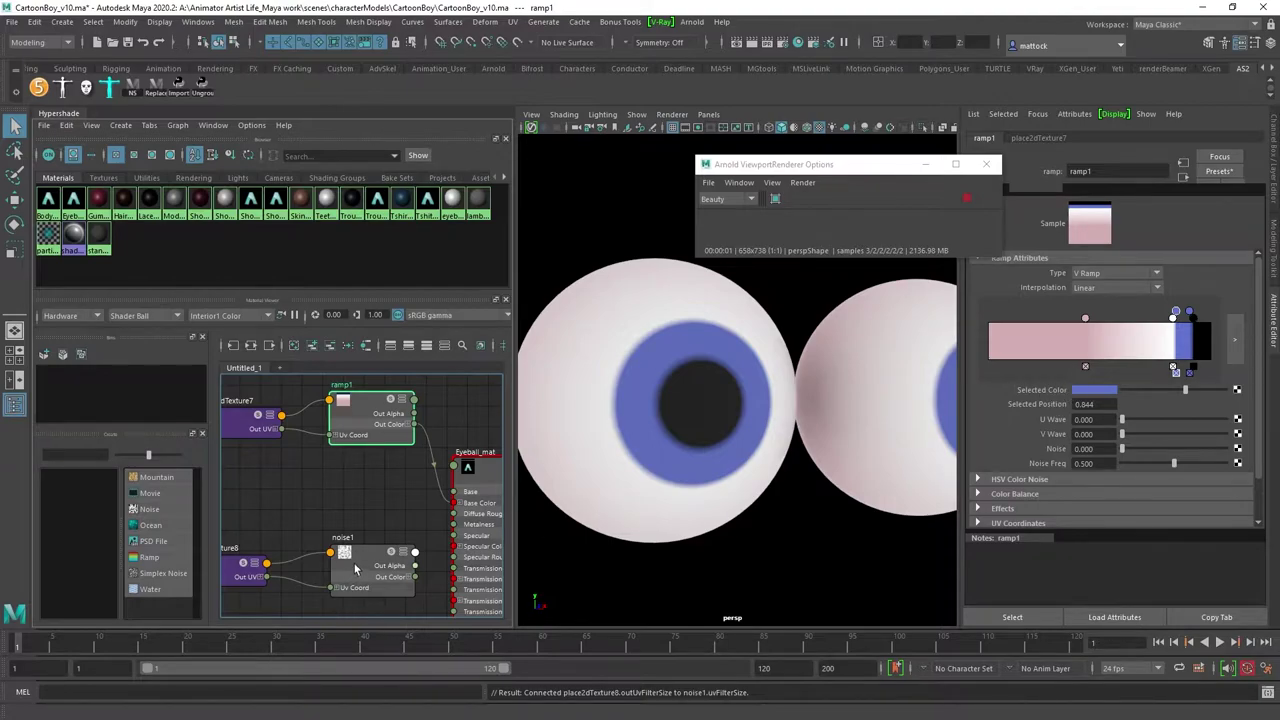
{"action": "middle_click_drag", "start_coordinate": [602, 486], "coordinate": [1060, 391]}
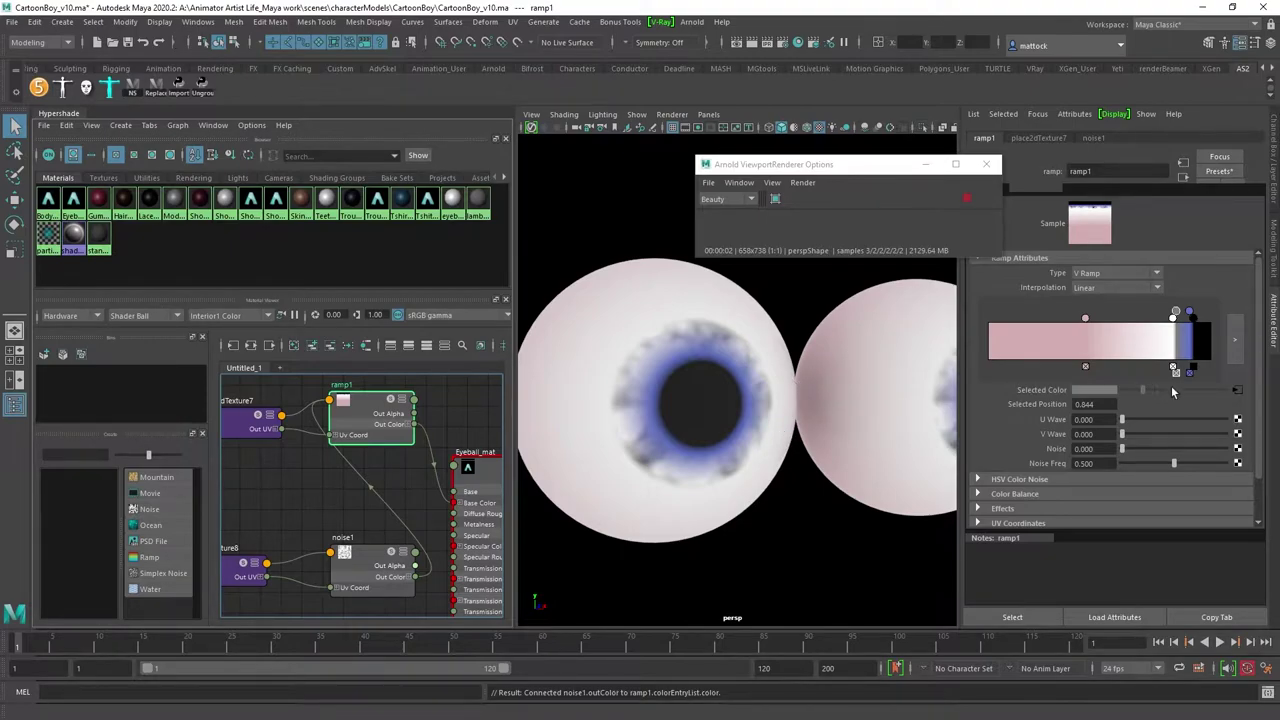
Step: Set both the Default Color and Color Gain of noise1 to the iris blue from the color history
{"action": "left_click", "coordinate": [1237, 390]}
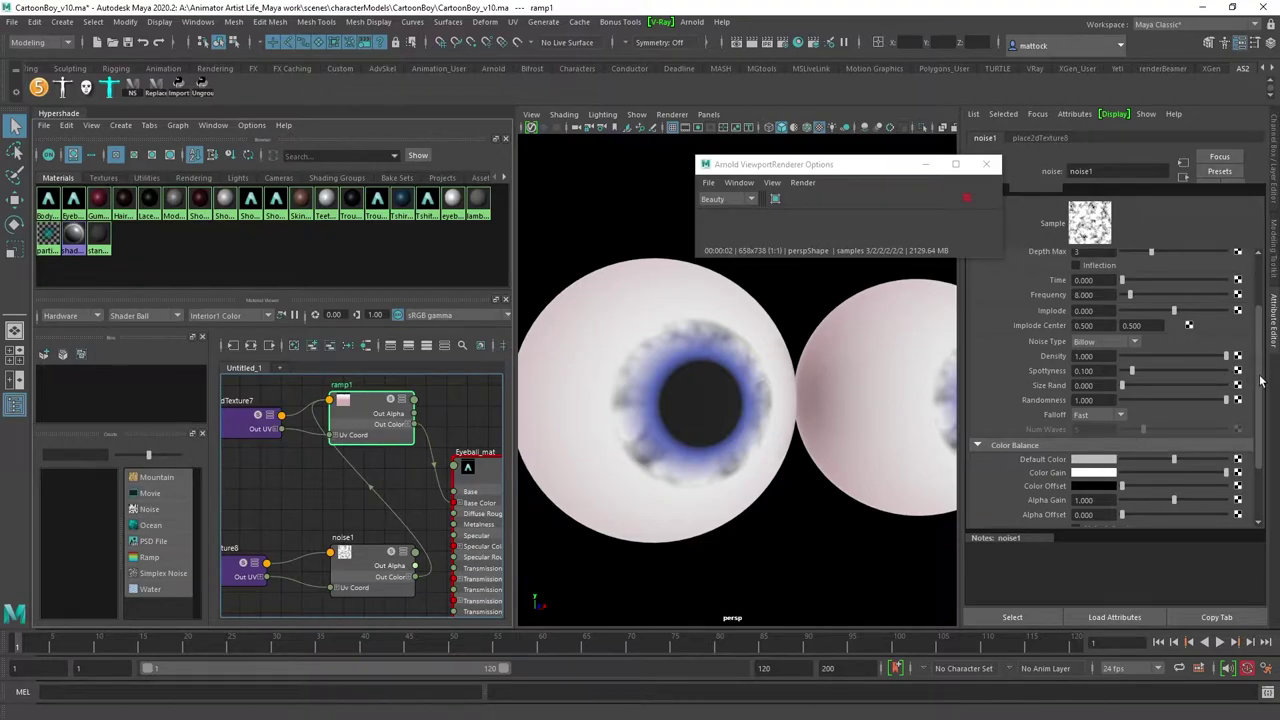
{"action": "scroll", "coordinate": [1180, 384], "scroll_direction": "down", "scroll_amount": 2}
{"action": "left_click", "coordinate": [1102, 378]}
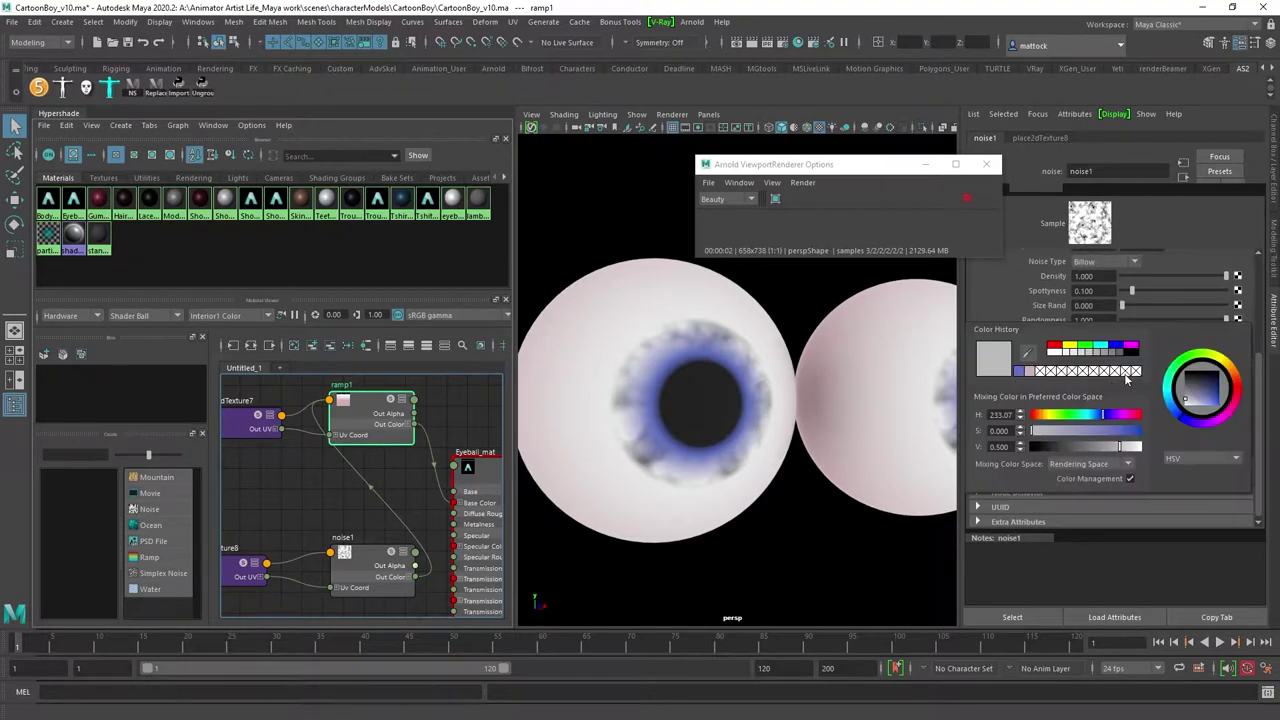
{"action": "left_click", "coordinate": [1017, 371]}
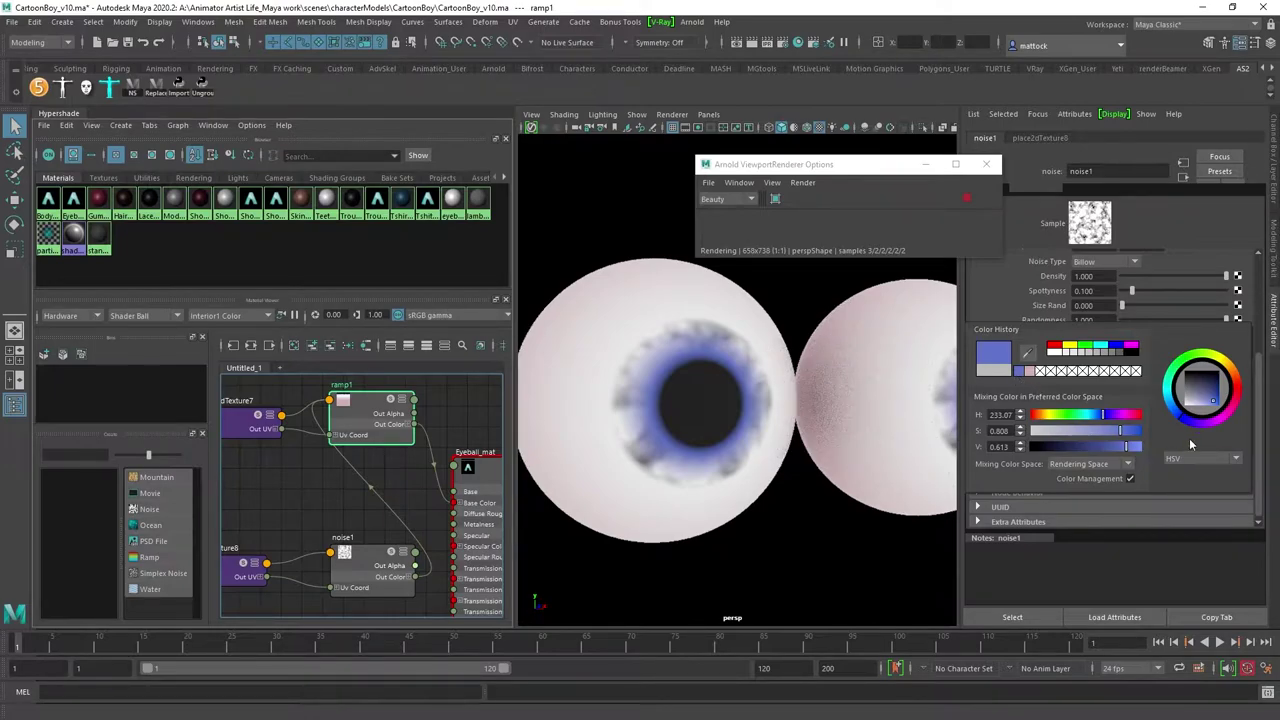
{"action": "left_click", "coordinate": [1144, 561]}
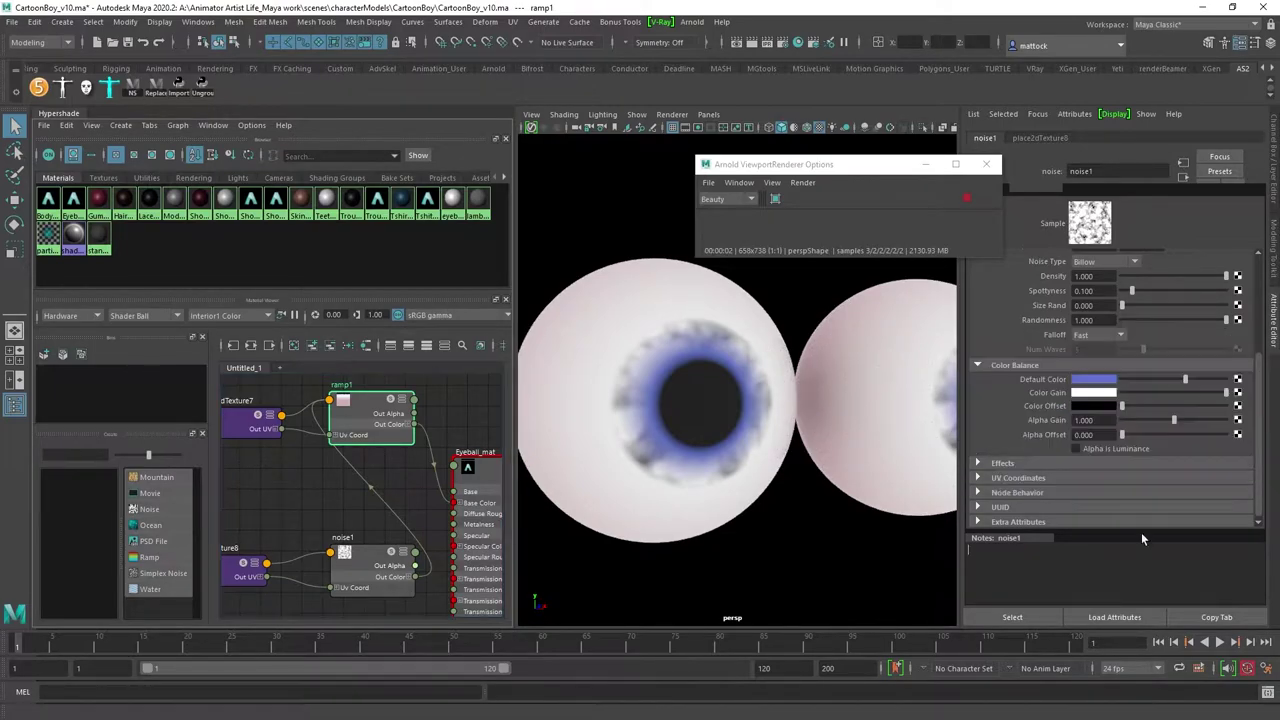
{"action": "left_click", "coordinate": [1093, 392]}
{"action": "left_click", "coordinate": [1018, 390]}
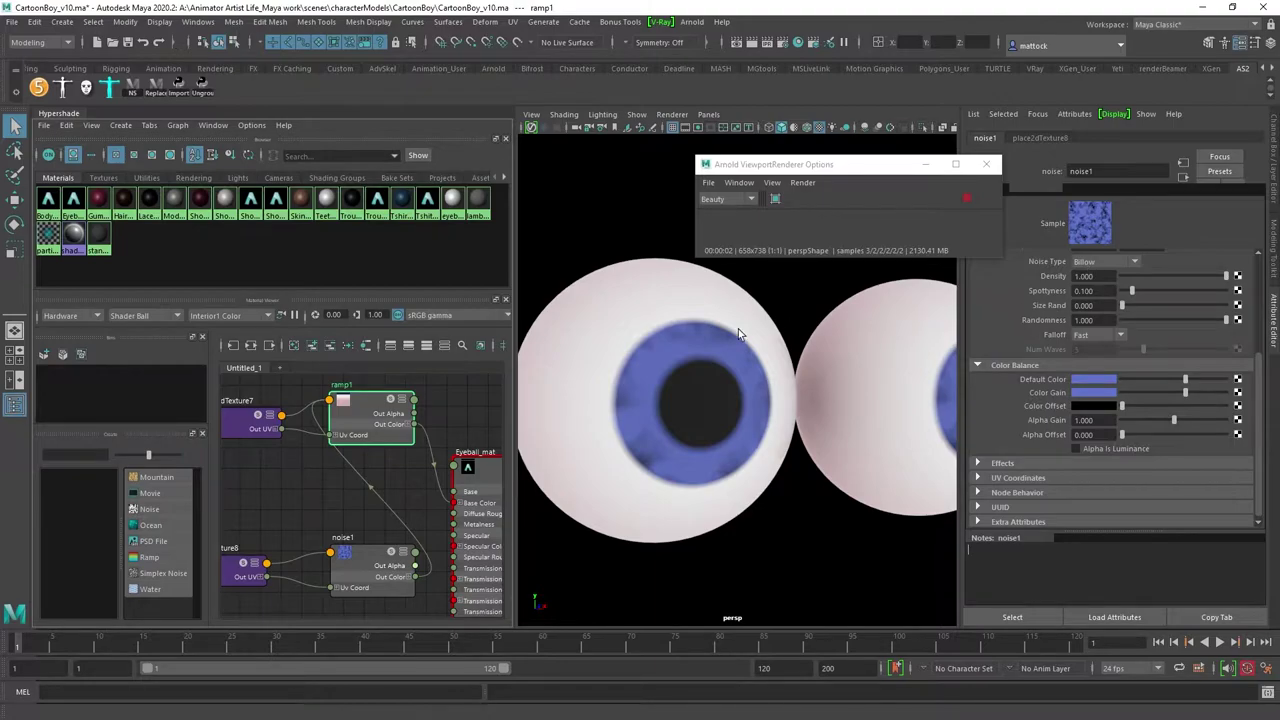
Step: Darken the blue Color Gain of noise1 slightly and check the iris in the render
{"action": "right_click_drag", "start_coordinate": [835, 416], "coordinate": [748, 428], "text": "alt"}
{"action": "left_click_drag", "start_coordinate": [748, 428], "coordinate": [714, 454], "text": "alt"}
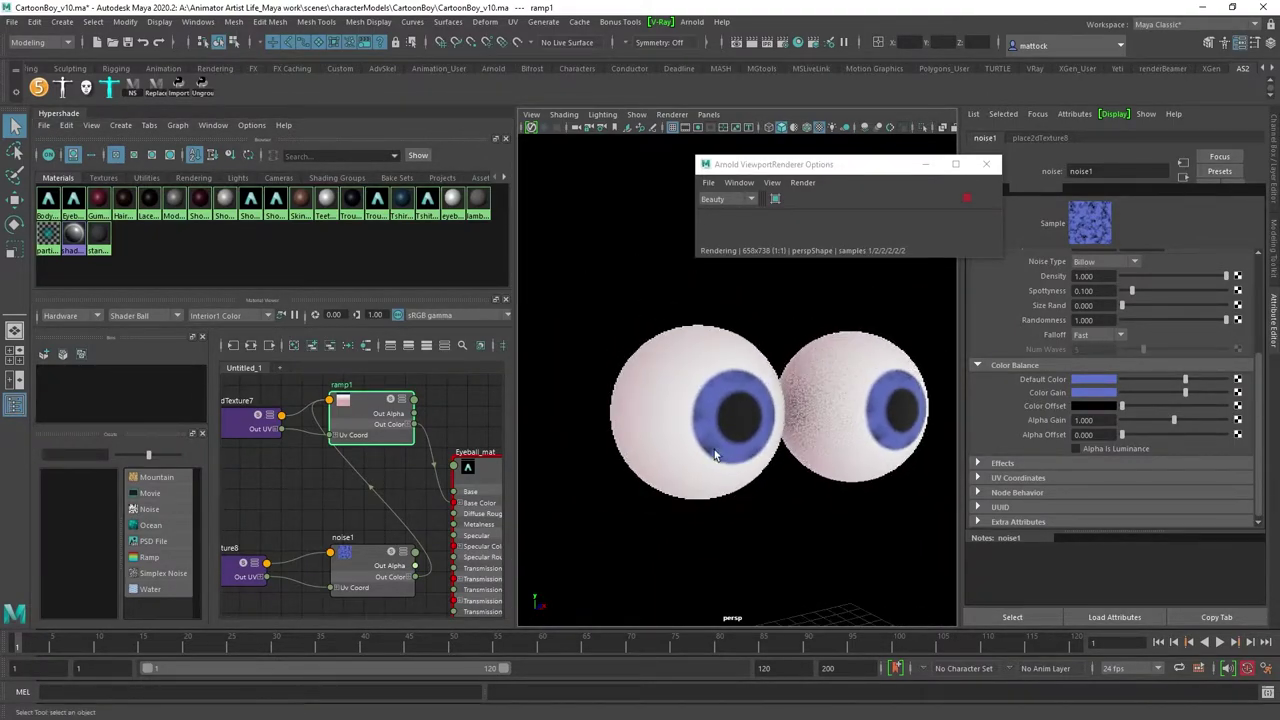
{"action": "right_click_drag", "start_coordinate": [714, 454], "coordinate": [738, 450], "text": "alt"}
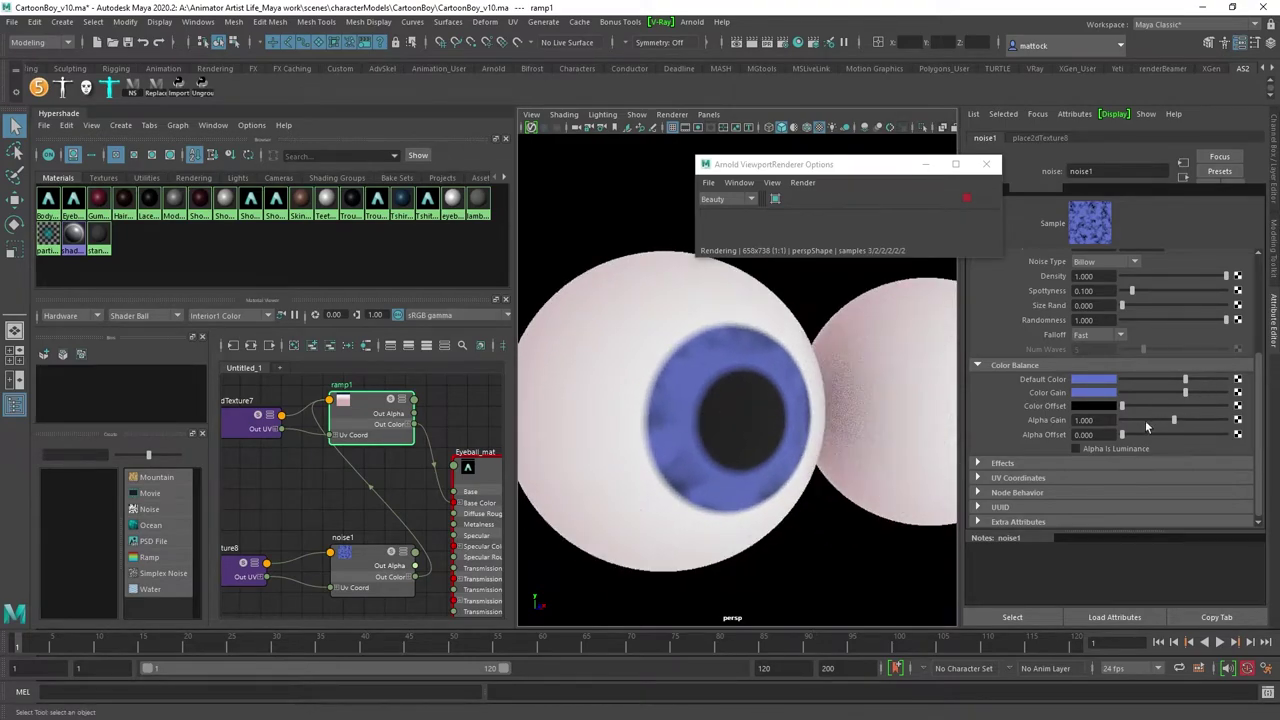
{"action": "left_click_drag", "start_coordinate": [1124, 405], "coordinate": [1168, 396]}
{"action": "left_click_drag", "start_coordinate": [713, 377], "coordinate": [638, 373], "text": "alt"}
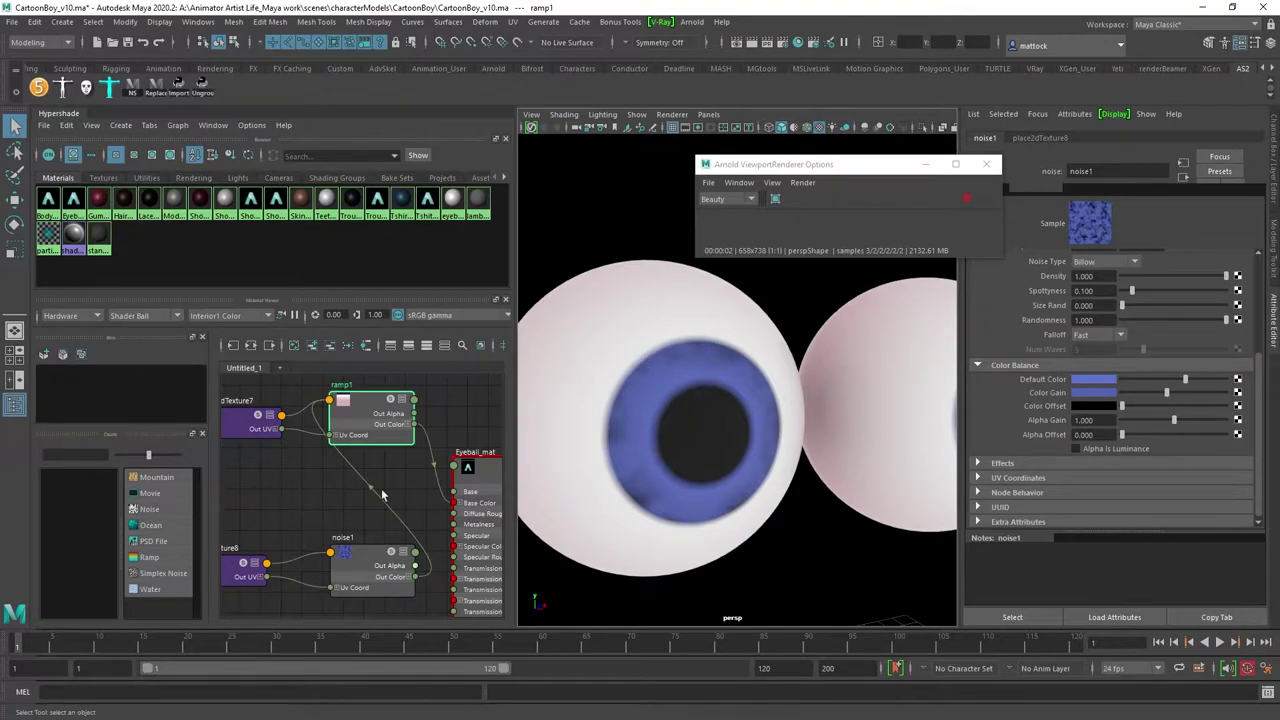
Step: Reopen noise1 from ramp1's selected color and change its noise type to Perlin Noise
{"action": "left_click_drag", "start_coordinate": [361, 427], "coordinate": [364, 427]}
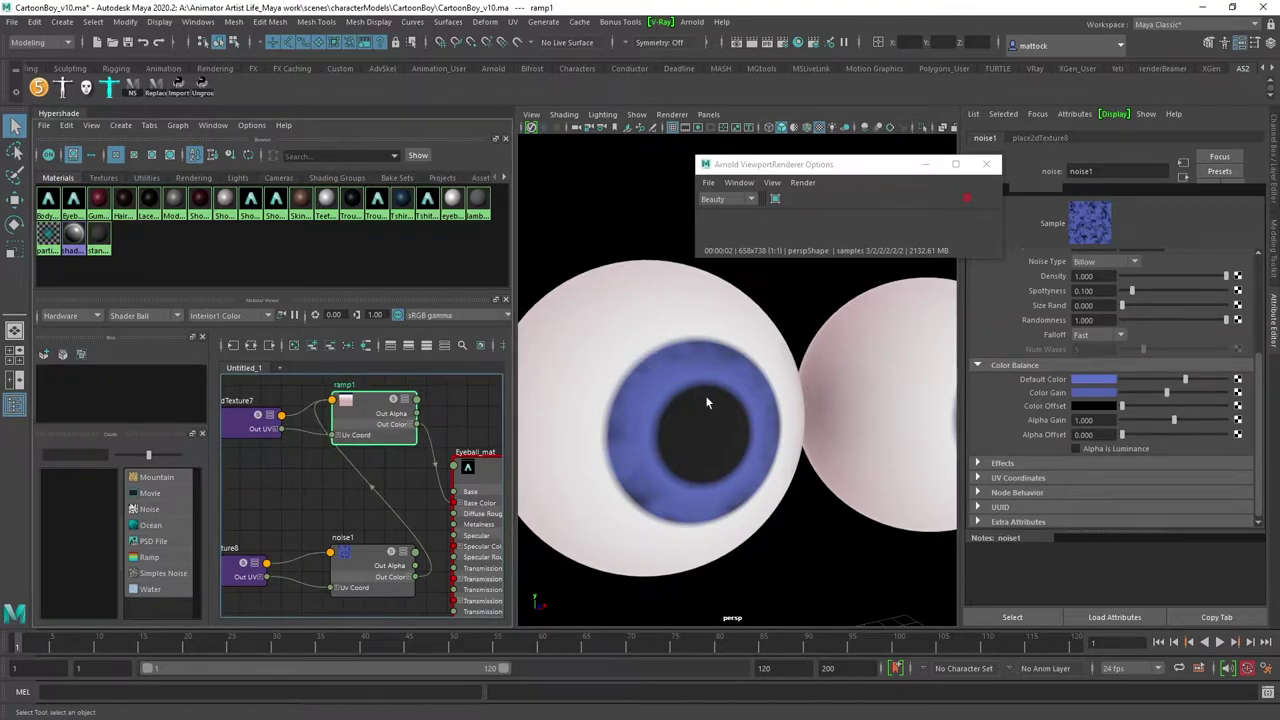
{"action": "left_click_drag", "start_coordinate": [365, 413], "coordinate": [359, 415]}
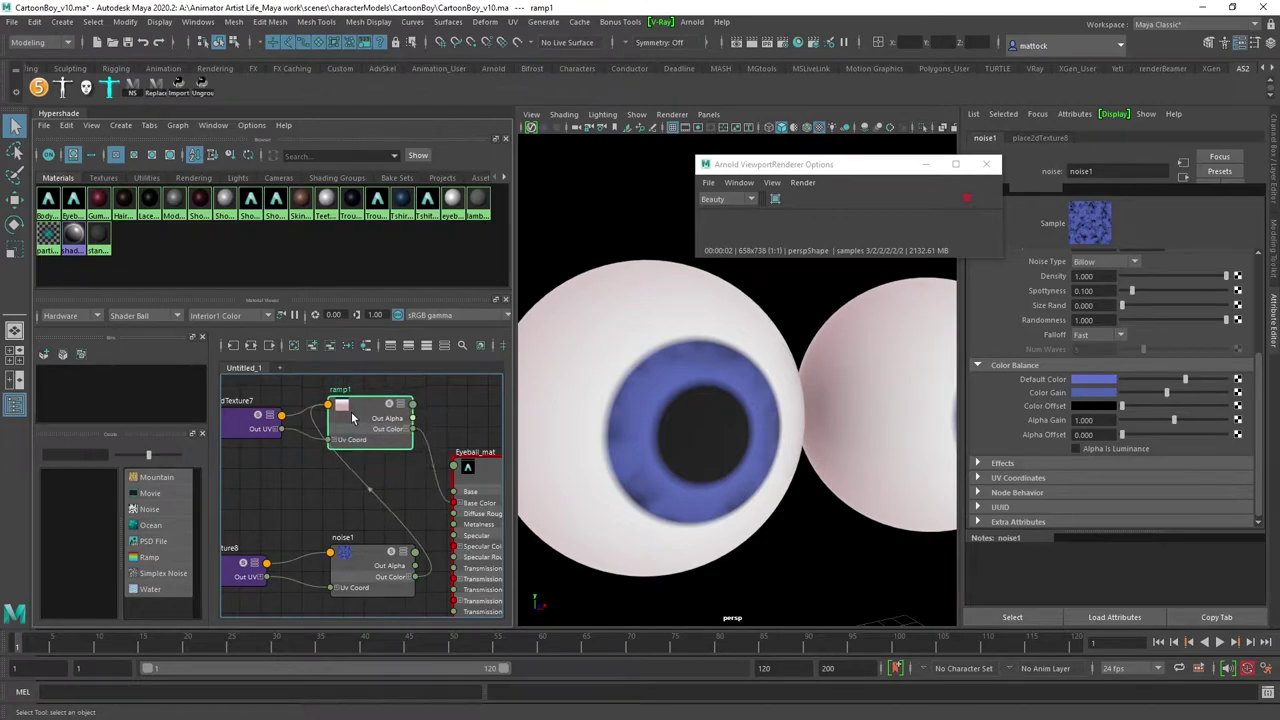
{"action": "left_click_drag", "start_coordinate": [878, 165], "coordinate": [849, 153]}
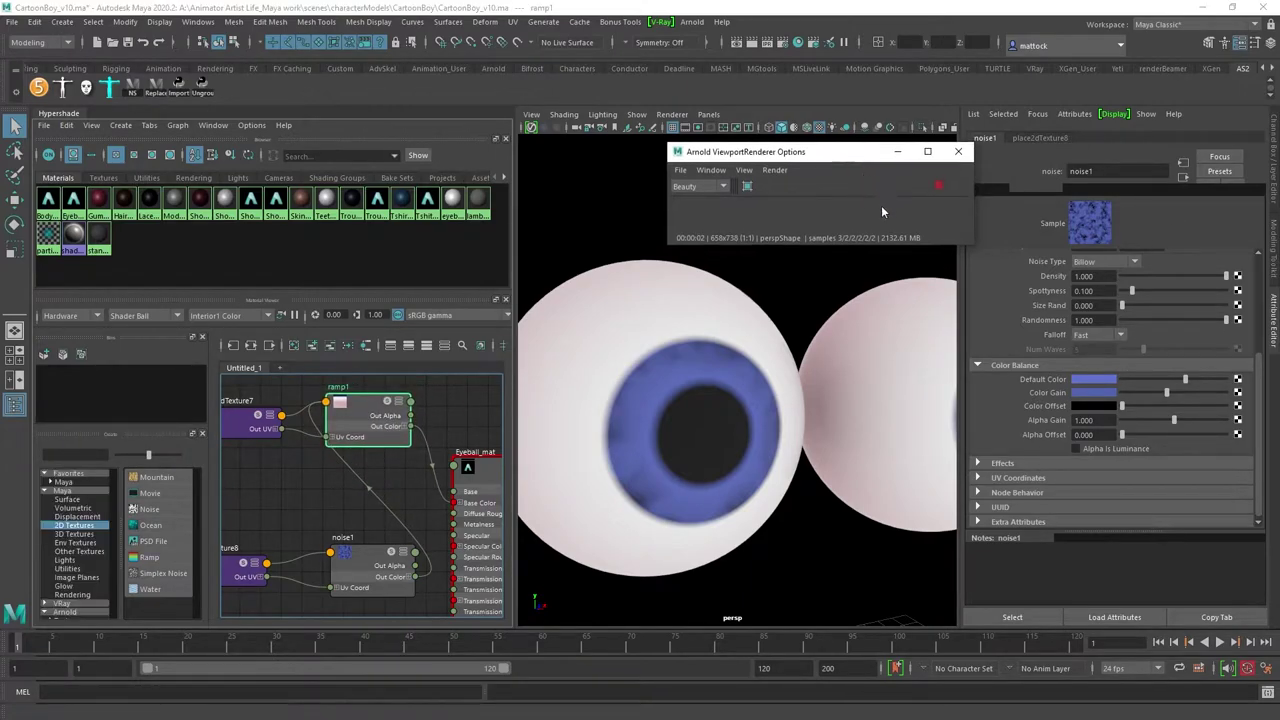
{"action": "left_click", "coordinate": [246, 420]}
{"action": "left_click", "coordinate": [470, 470]}
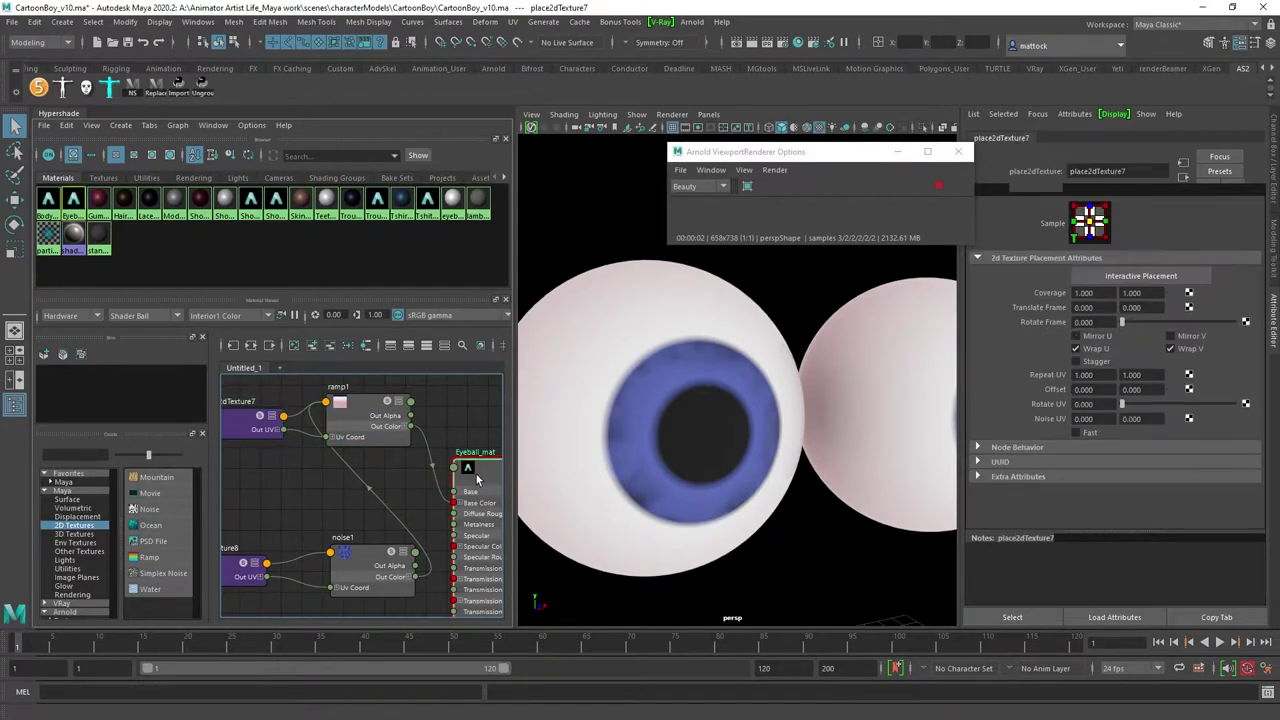
{"action": "left_click", "coordinate": [353, 415]}
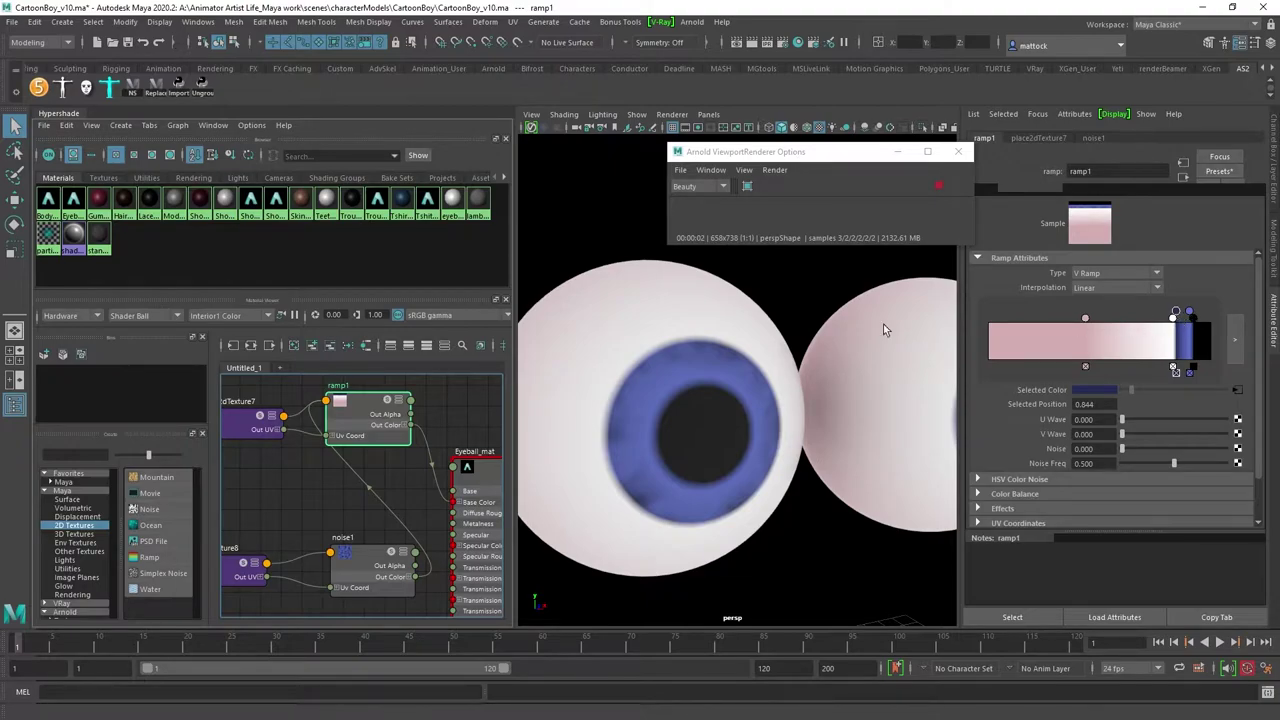
{"action": "left_click", "coordinate": [1240, 391]}
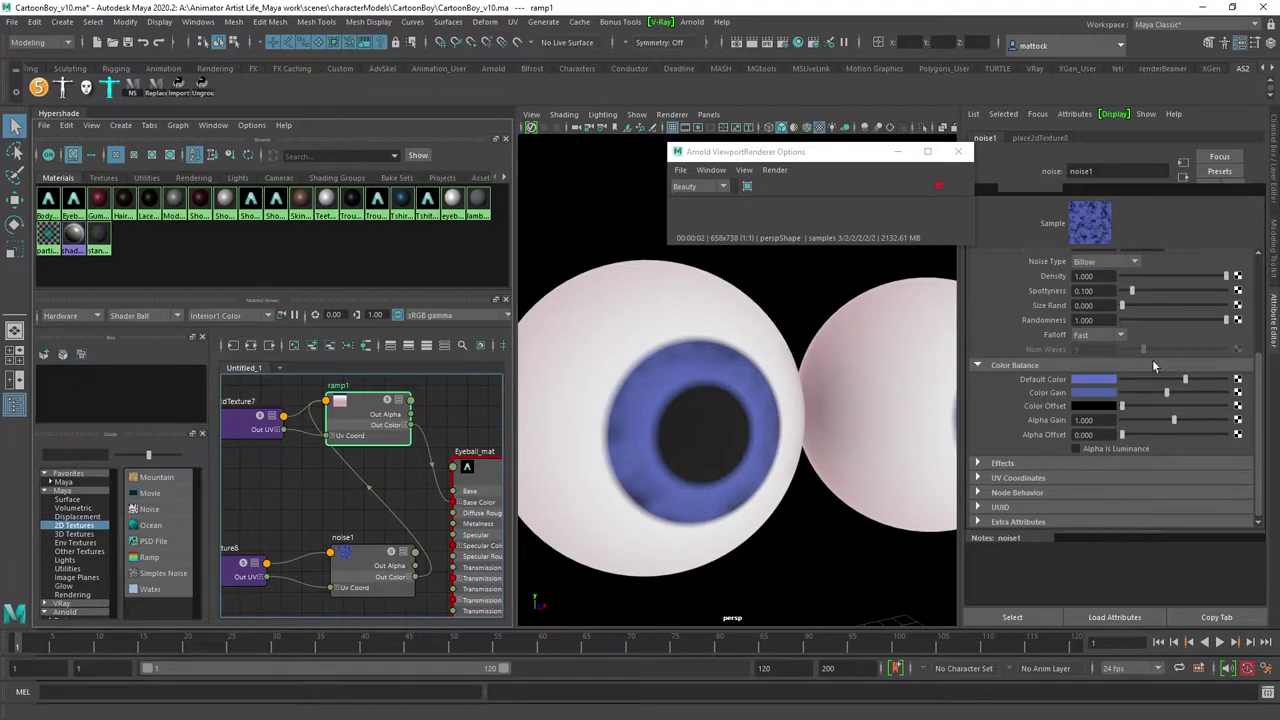
{"action": "left_click", "coordinate": [1122, 263]}
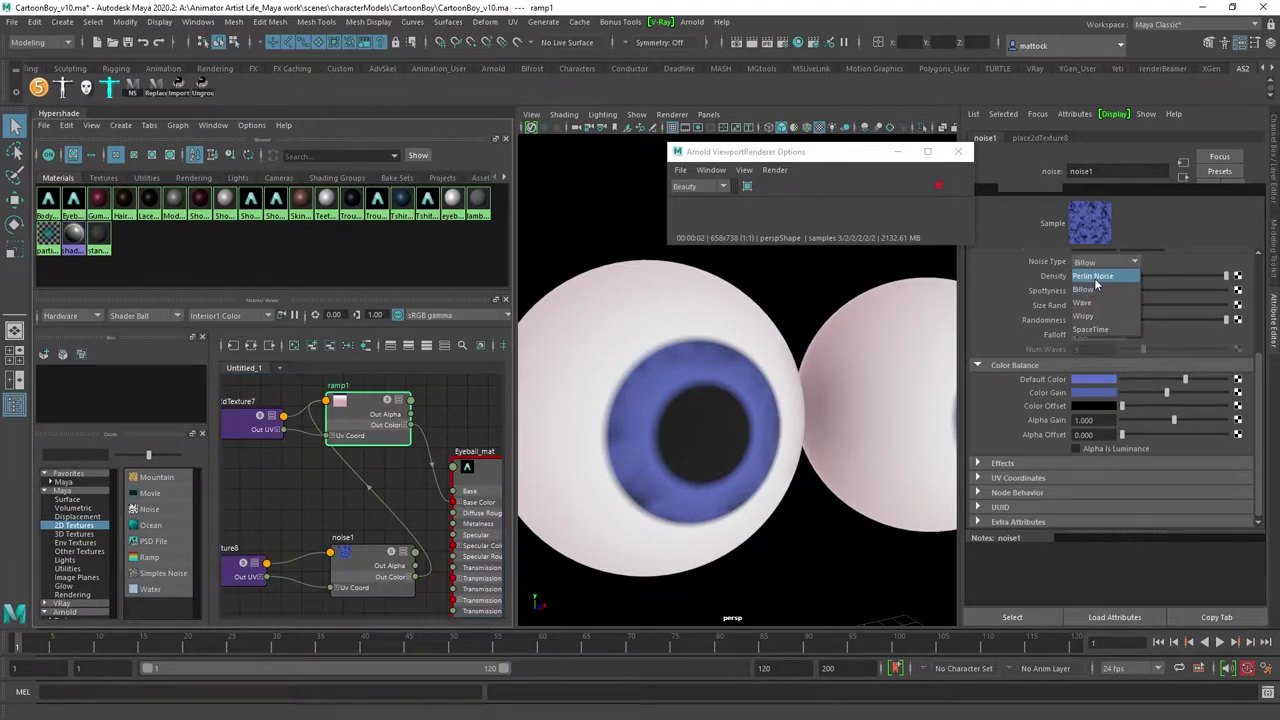
{"action": "left_click", "coordinate": [1097, 278]}
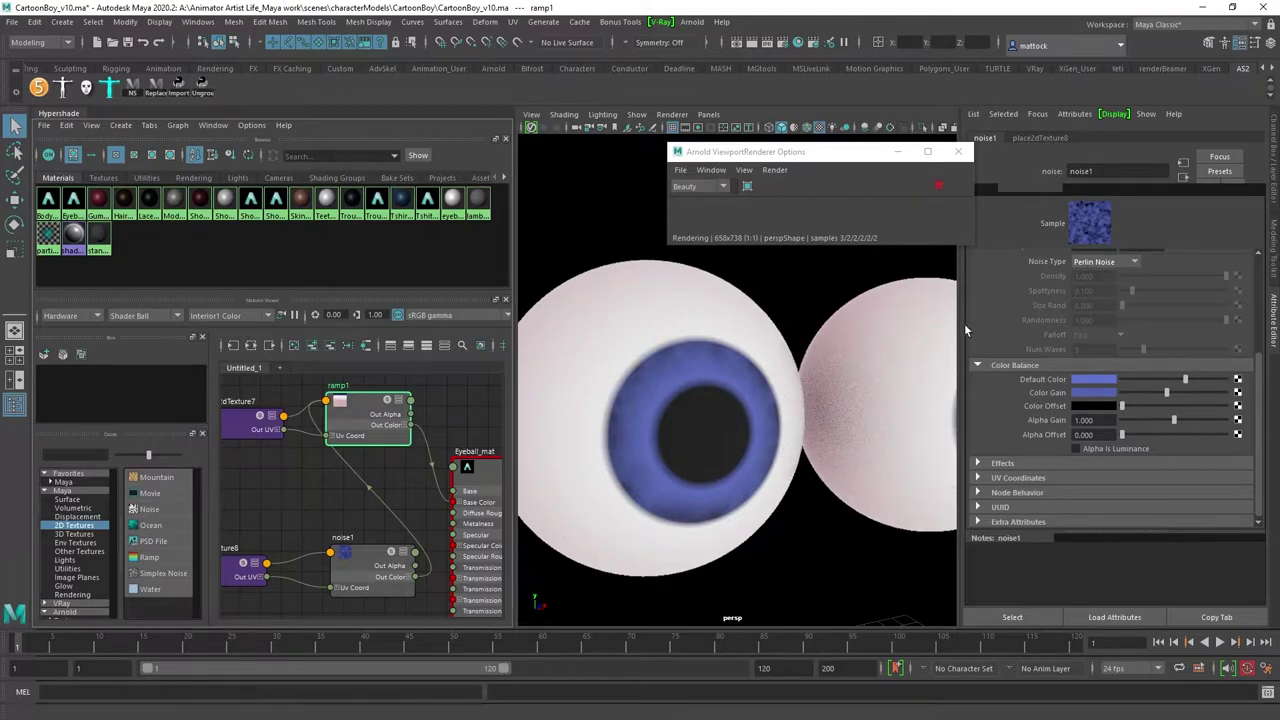
Step: Set noise1's Ratio to 0.864 and inspect the iris pattern in the render
{"action": "left_click_drag", "start_coordinate": [1259, 375], "coordinate": [1258, 279]}
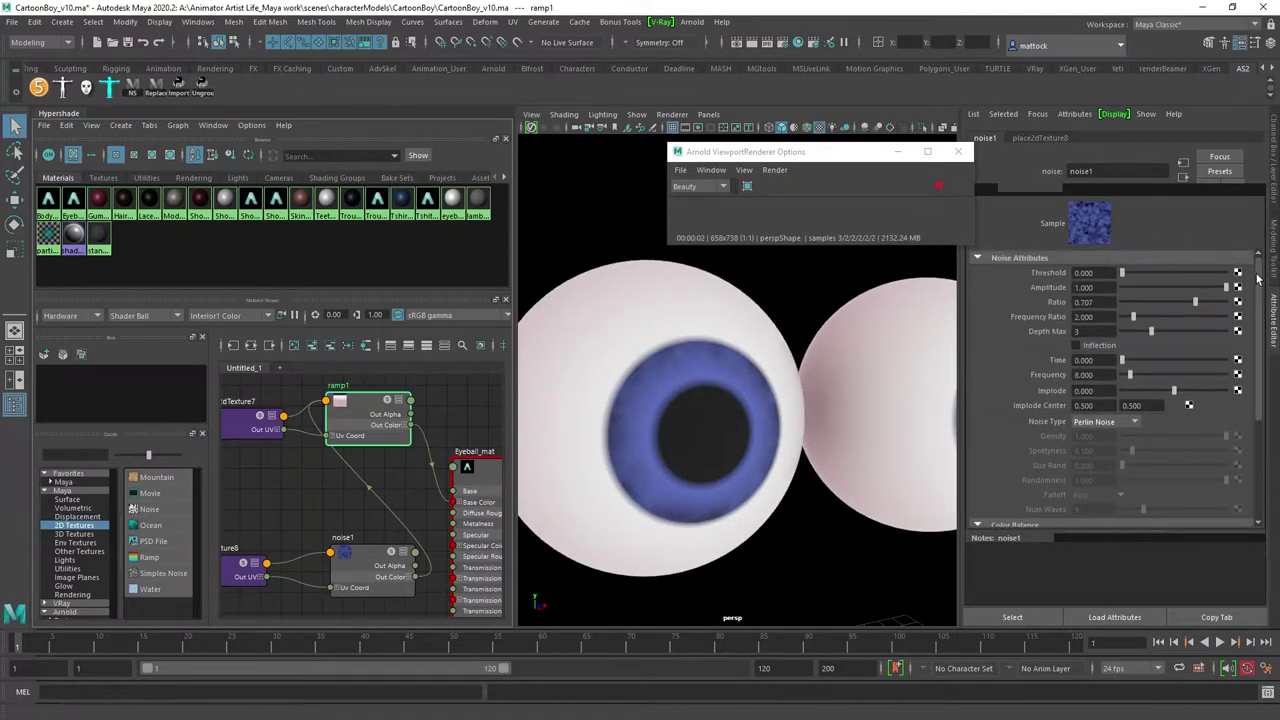
{"action": "left_click_drag", "start_coordinate": [1123, 276], "coordinate": [1116, 274]}
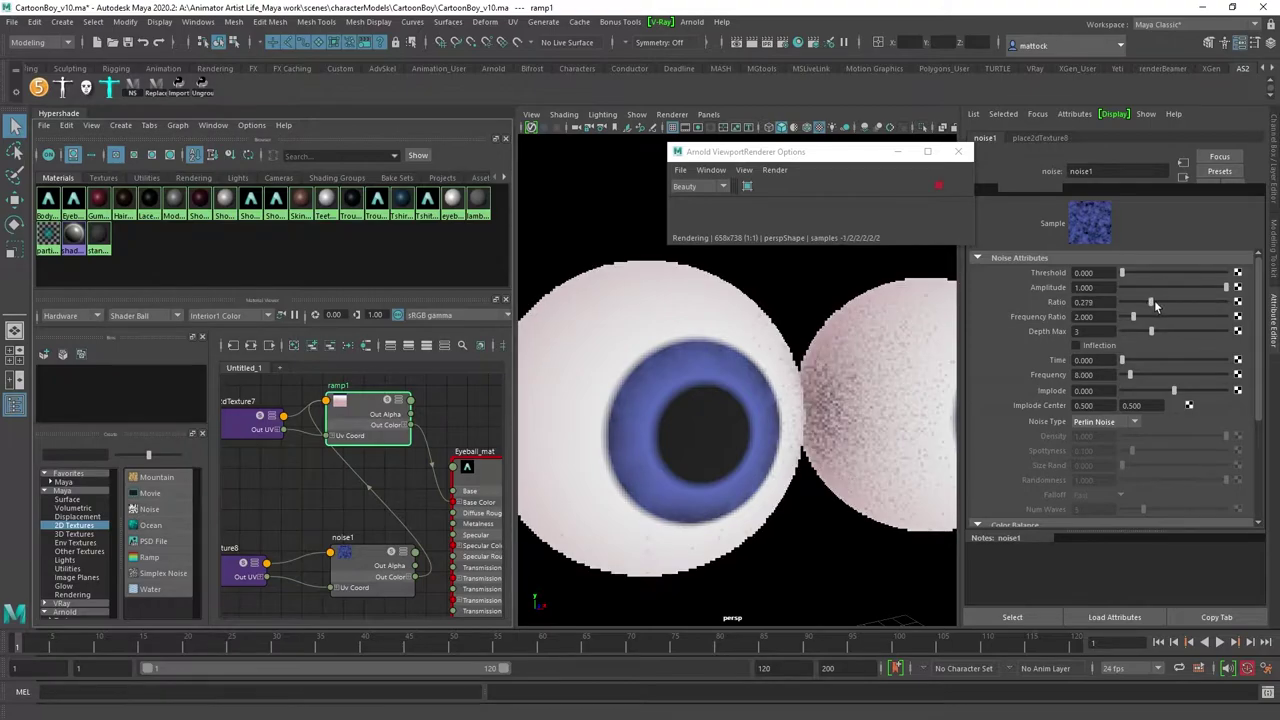
{"action": "left_click_drag", "start_coordinate": [1192, 304], "coordinate": [1214, 314]}
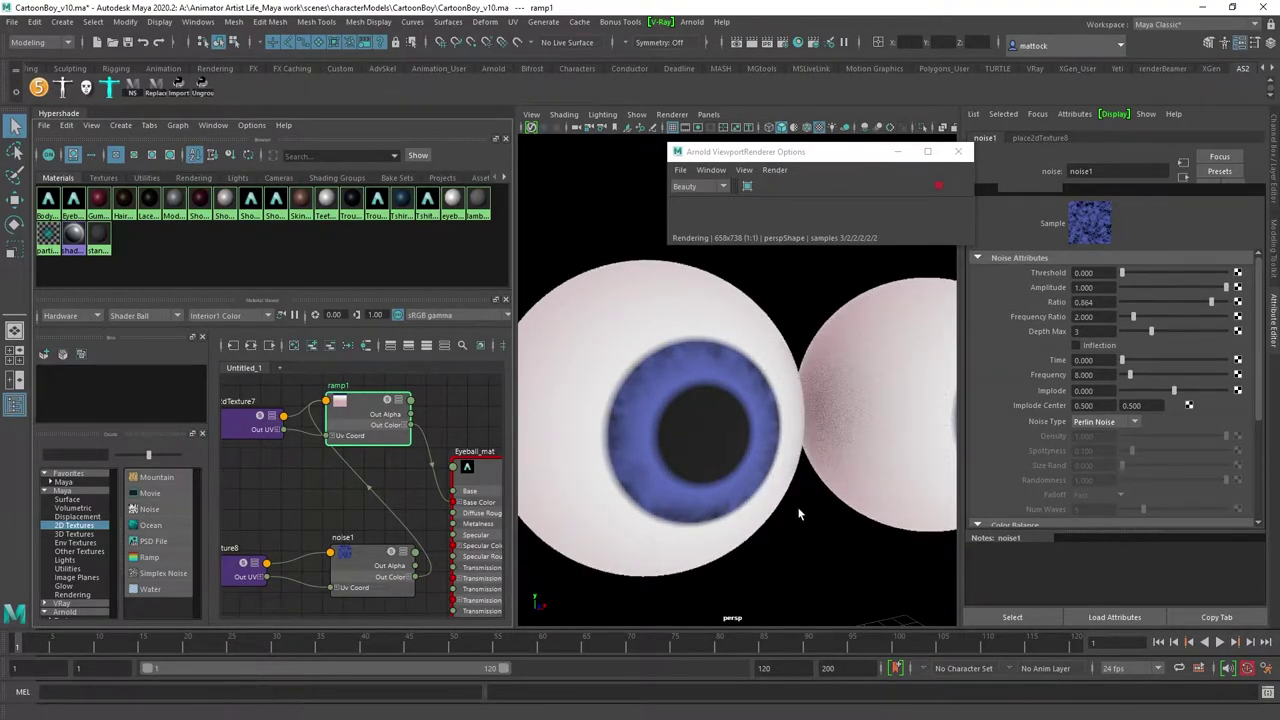
{"action": "left_click_drag", "start_coordinate": [802, 515], "coordinate": [710, 488], "text": "alt"}
{"action": "mouse_move", "coordinate": [804, 550]}
{"action": "left_mouse_down", "text": "alt"}
{"action": "mouse_move", "coordinate": [777, 541]}
{"action": "mouse_move", "coordinate": [794, 540]}
{"action": "left_mouse_up", "text": "alt"}
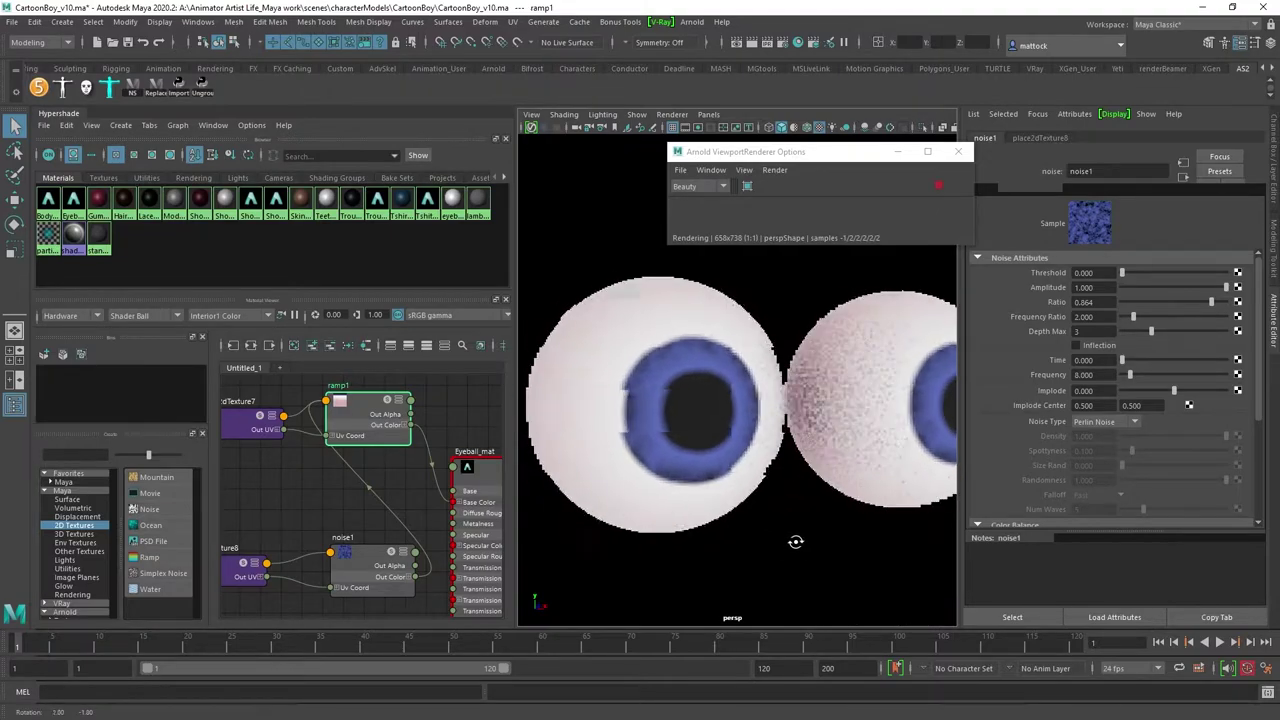
{"action": "scroll", "coordinate": [769, 534], "scroll_direction": "up", "scroll_amount": 4}
{"action": "scroll", "coordinate": [820, 500], "scroll_direction": "down", "scroll_amount": 2}
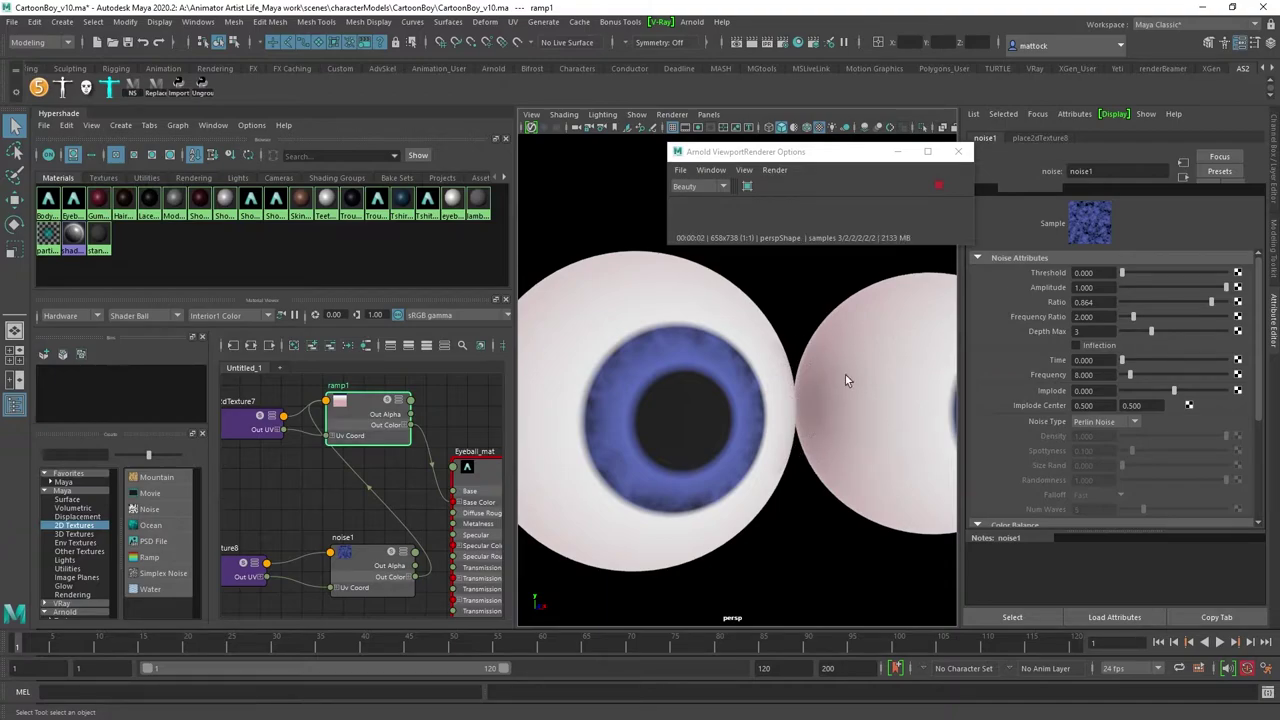
Step: Tidy noise1 and its place2dTexture8 node in the graph, set that placement node's V Repeat UV to 0, and check the iris
{"action": "left_click_drag", "start_coordinate": [347, 551], "coordinate": [340, 541]}
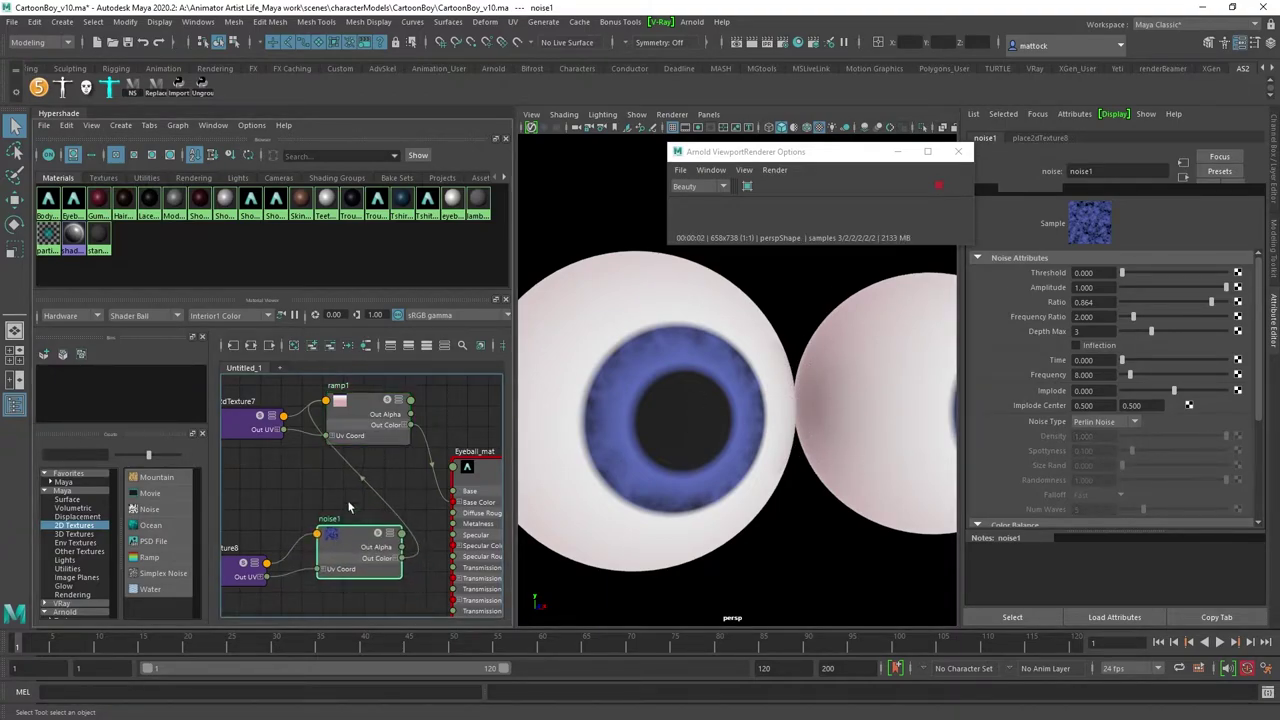
{"action": "middle_click_drag", "start_coordinate": [270, 513], "coordinate": [318, 514], "text": "alt"}
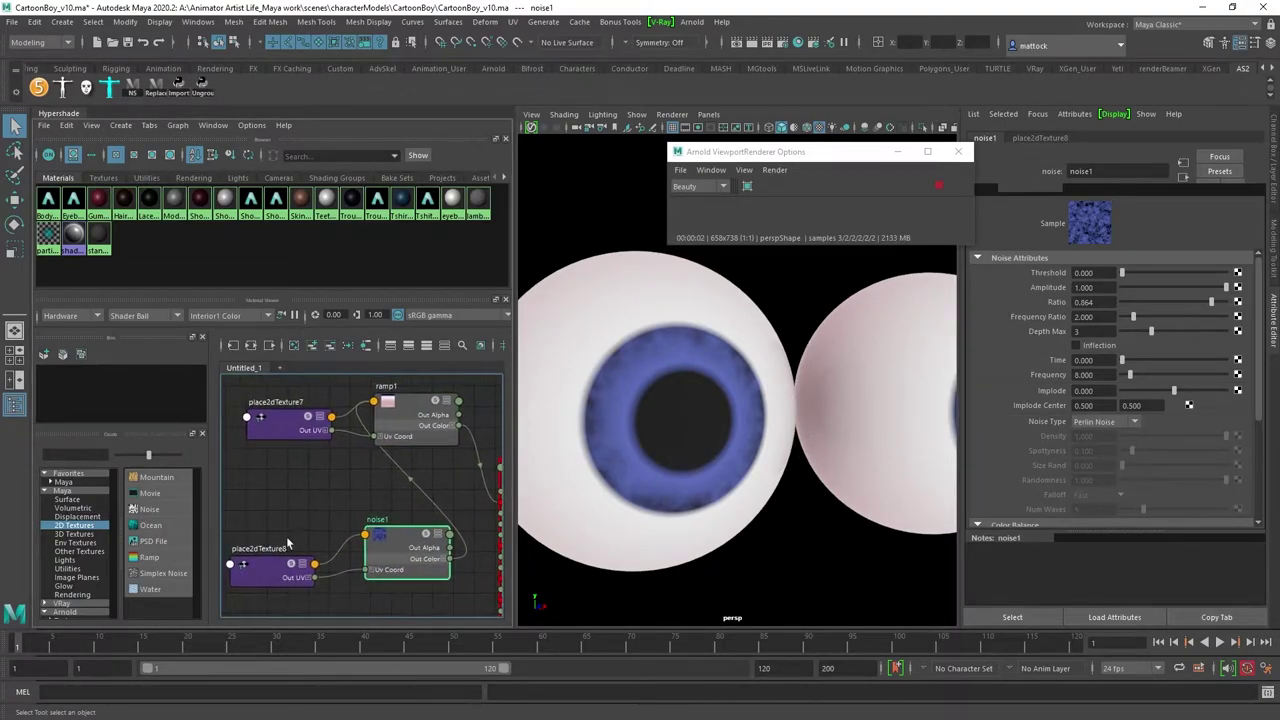
{"action": "left_click_drag", "start_coordinate": [254, 573], "coordinate": [270, 553]}
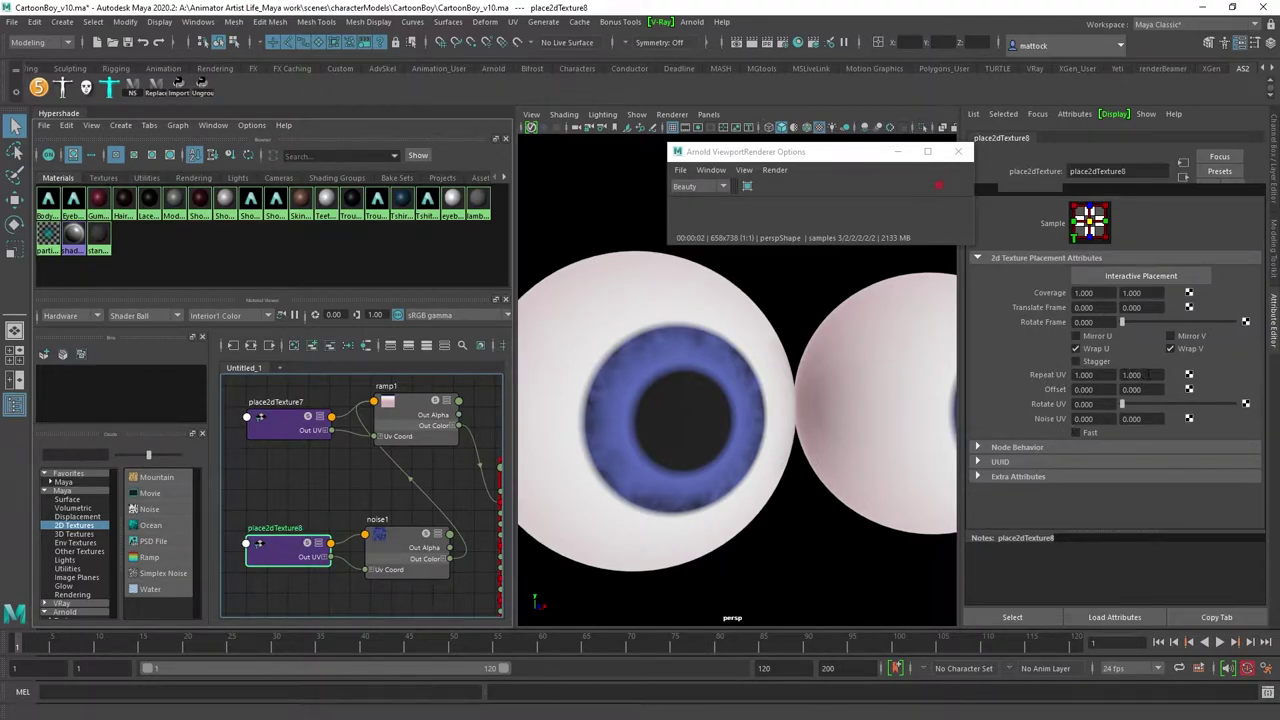
{"action": "left_click", "coordinate": [1147, 374]}
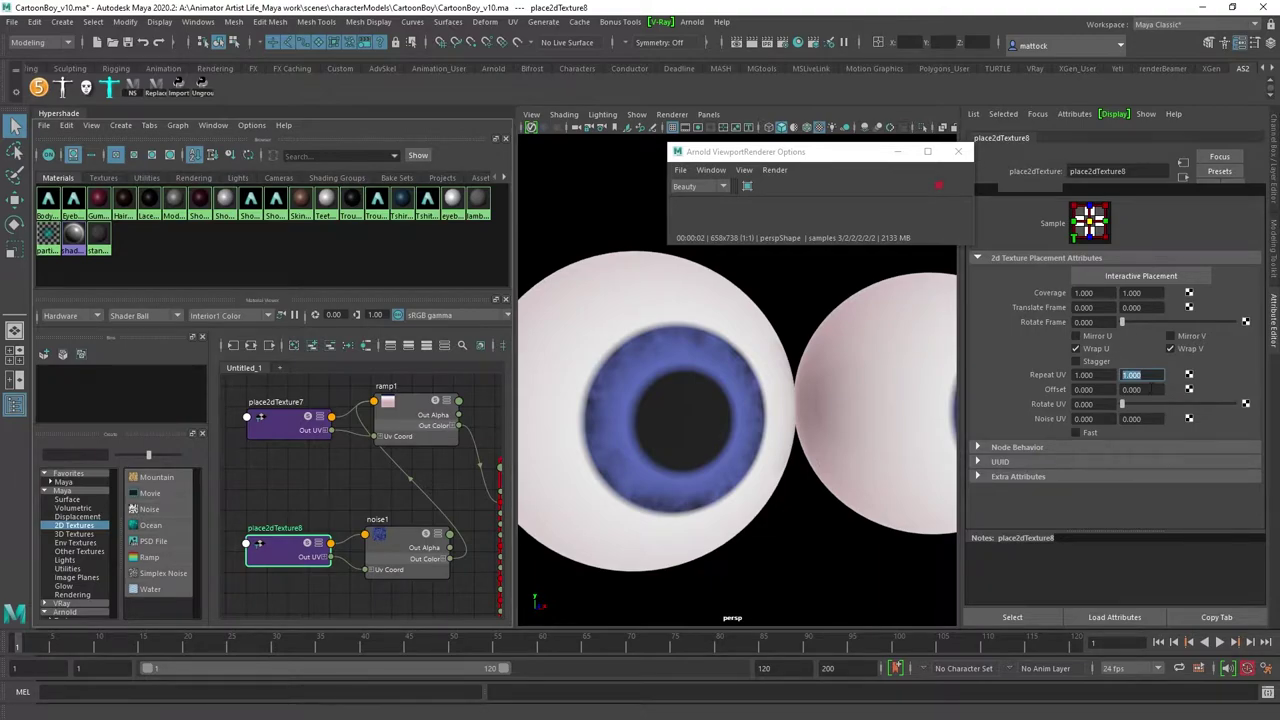
{"action": "type", "text": "0"}
{"action": "key", "text": "Return"}
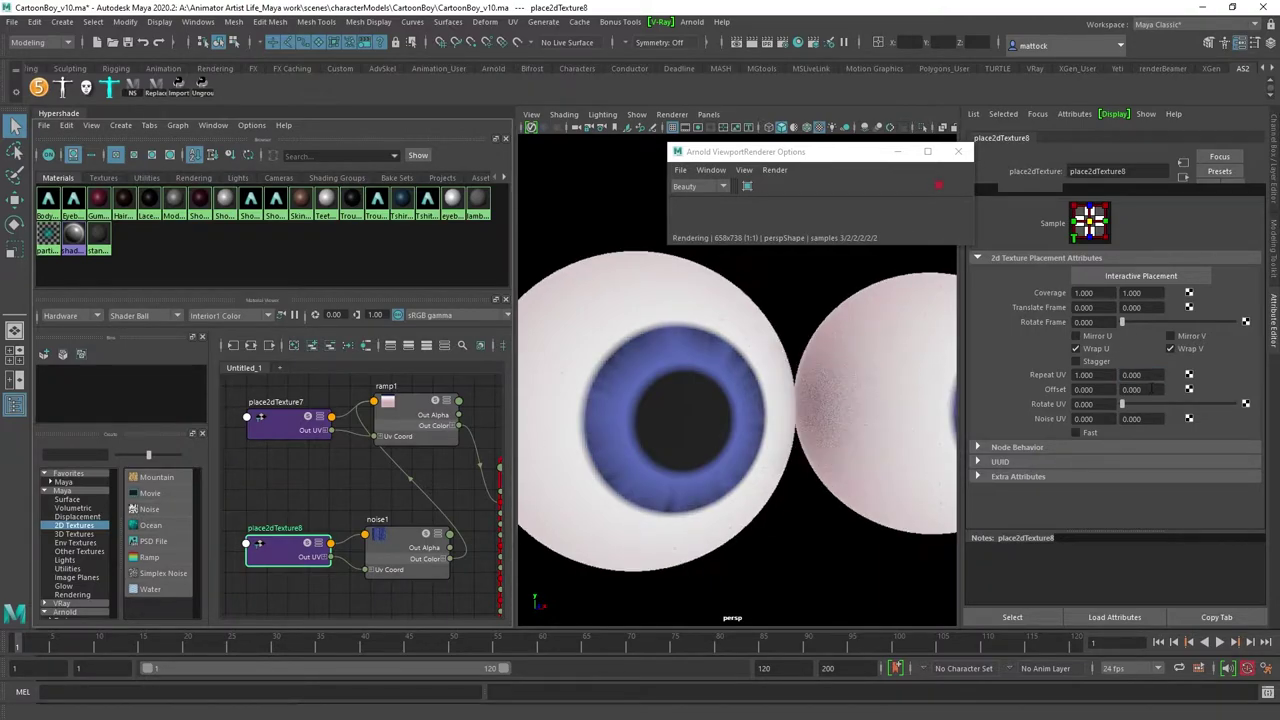
{"action": "scroll", "coordinate": [394, 481], "scroll_direction": "up", "scroll_amount": 3}
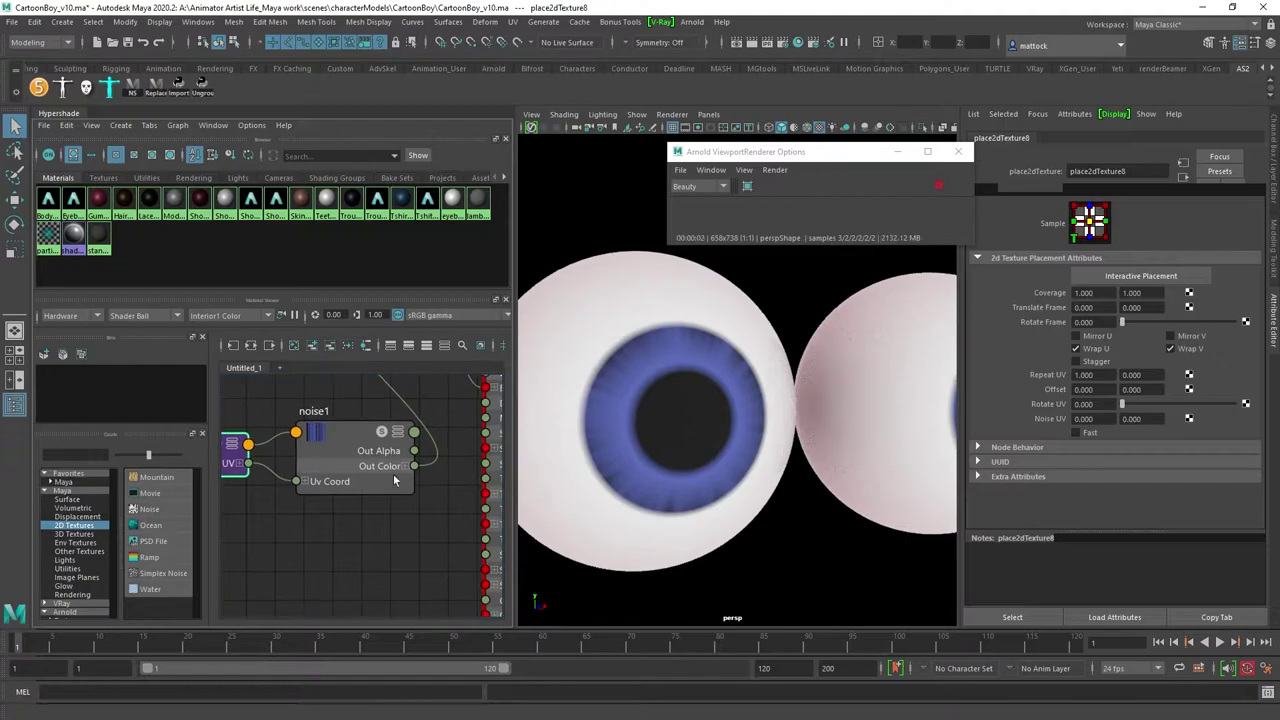
{"action": "scroll", "coordinate": [279, 451], "scroll_direction": "up", "scroll_amount": 5}
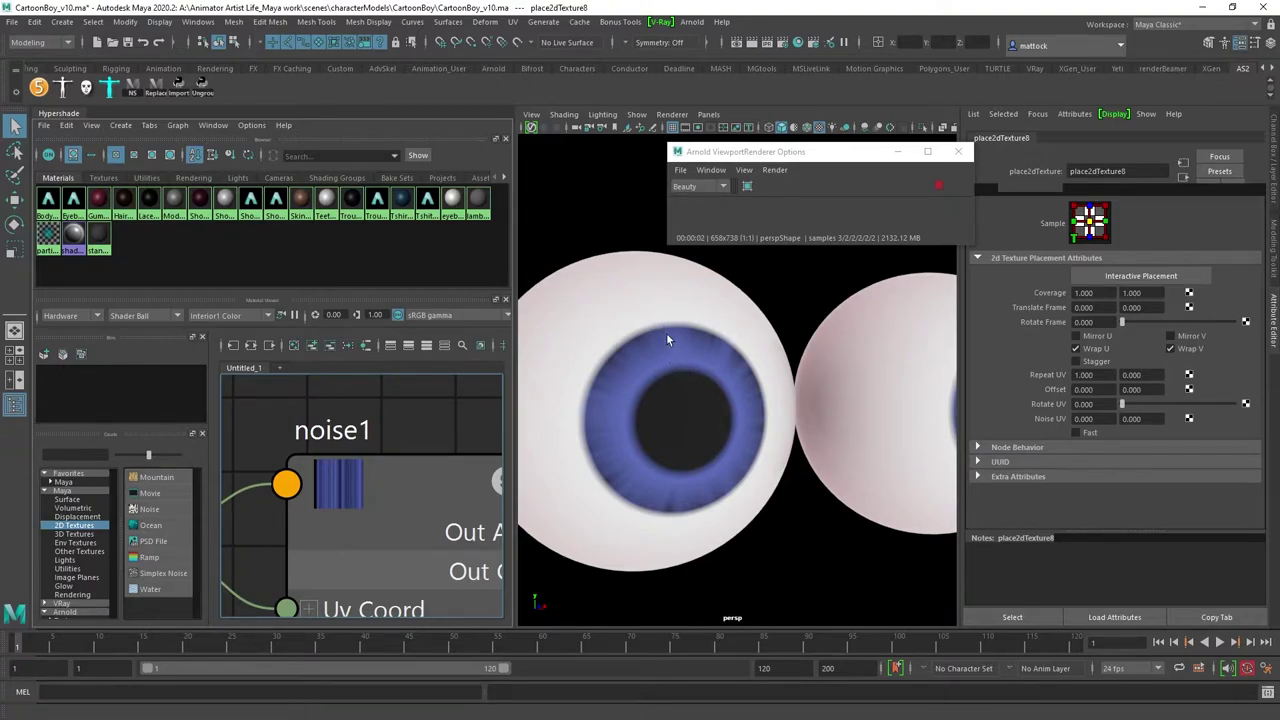
{"action": "scroll", "coordinate": [843, 403], "scroll_direction": "down", "scroll_amount": 3}
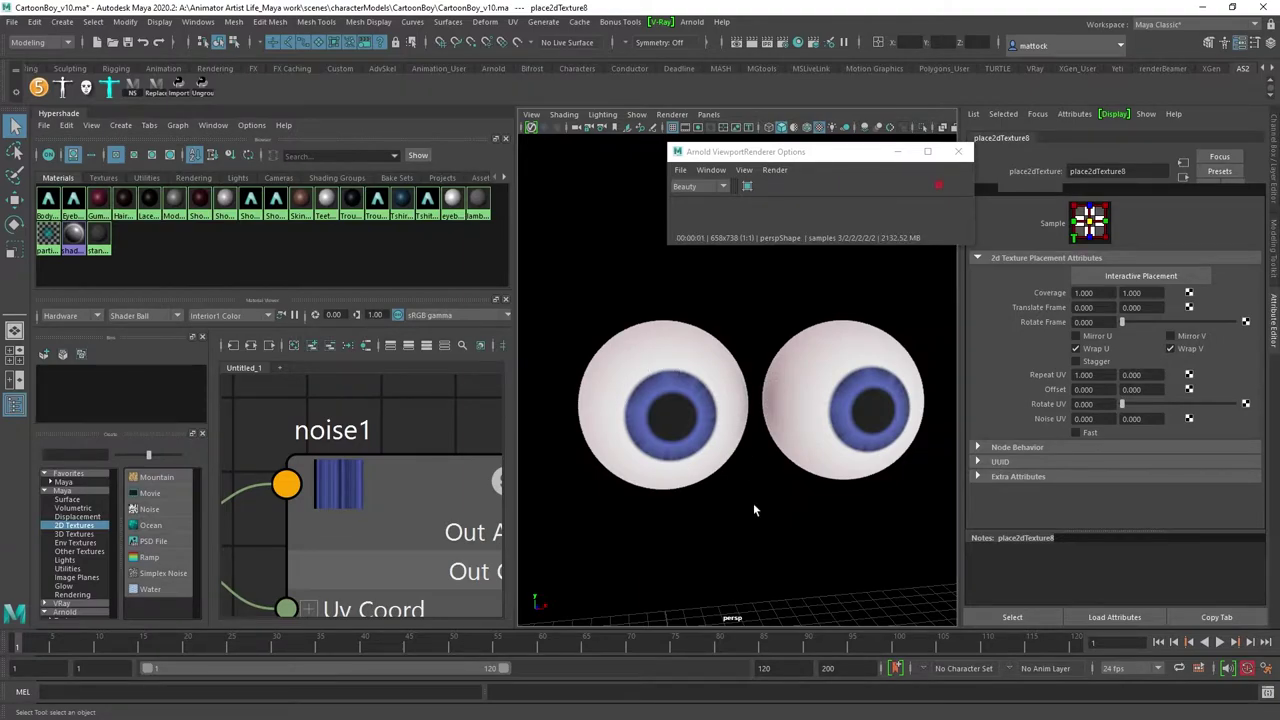
{"action": "left_click_drag", "start_coordinate": [755, 505], "coordinate": [762, 503], "text": "alt"}
Step: Undo the V Repeat UV change to compare the iris pattern and set the value to 0 again
{"action": "key", "text": "ctrl+z"}
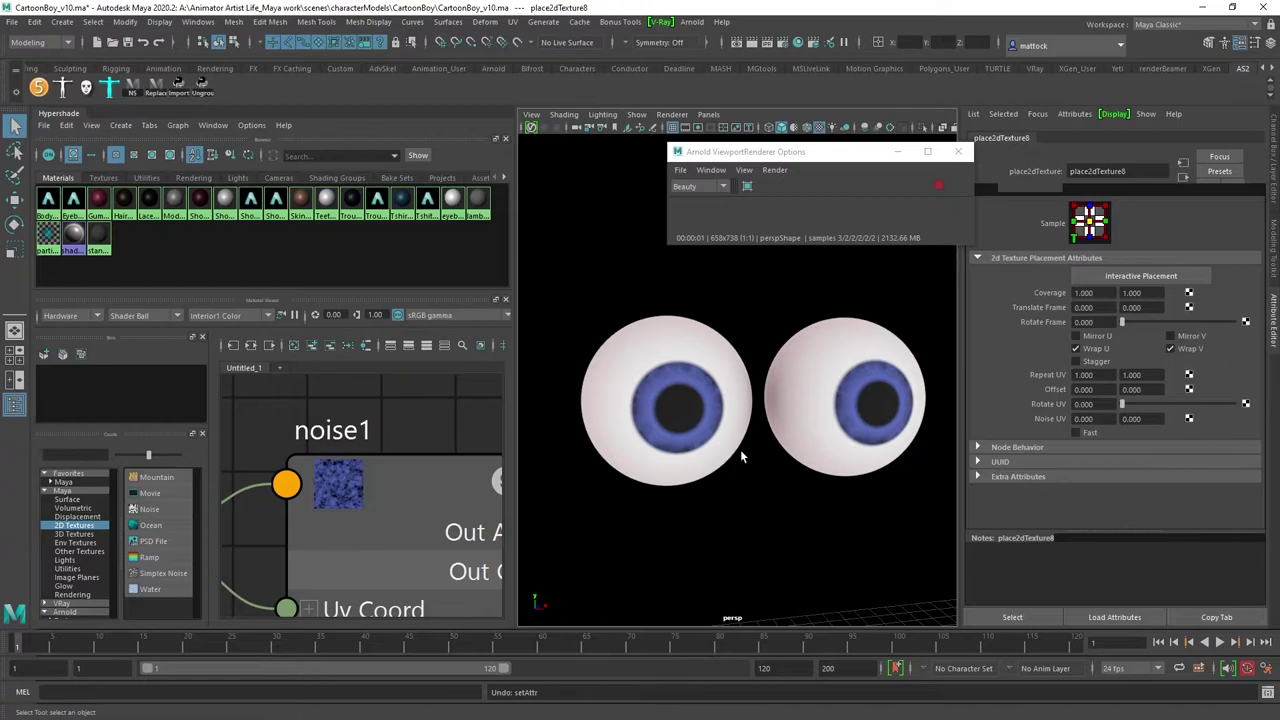
{"action": "left_click", "coordinate": [1148, 375]}
{"action": "type", "text": "0"}
{"action": "key", "text": "Return"}
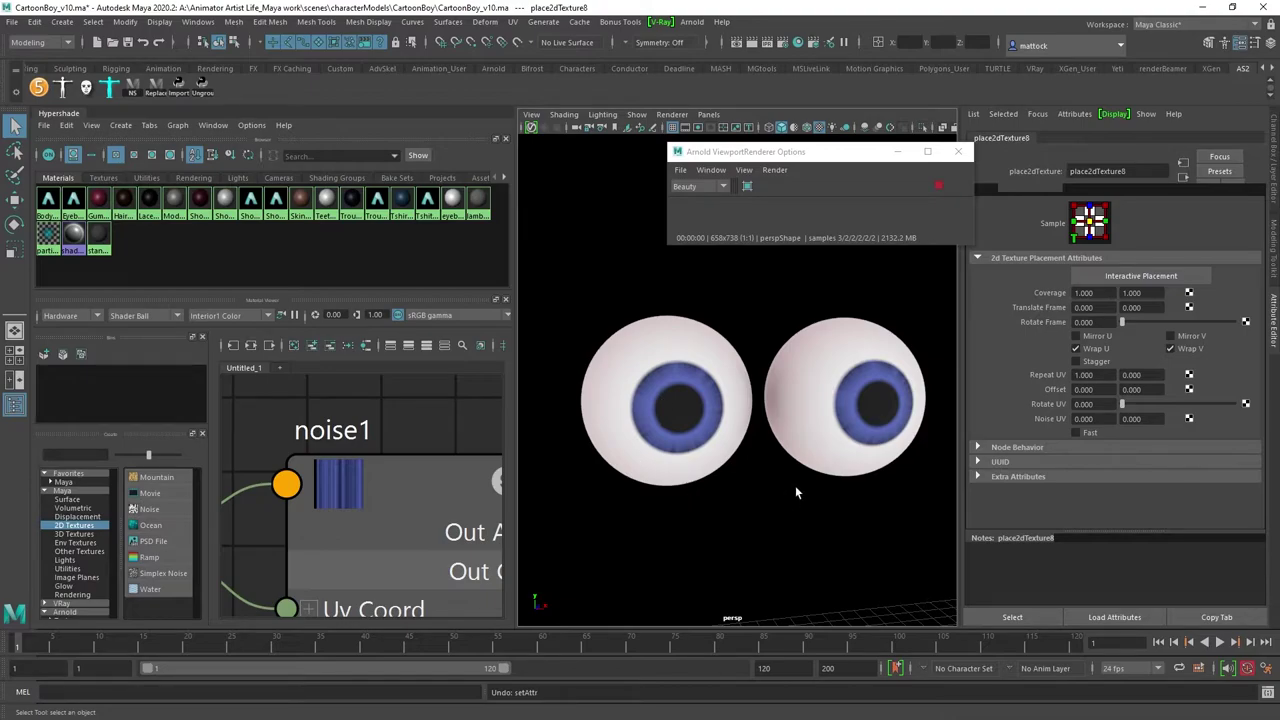
Step: Examine the streaked iris pattern on both eyeballs at different distances and angles in the Arnold render
{"action": "scroll", "coordinate": [724, 498], "scroll_direction": "up", "scroll_amount": 2}
{"action": "right_click_drag", "start_coordinate": [724, 498], "coordinate": [743, 489], "text": "alt"}
{"action": "mouse_move", "coordinate": [743, 489]}
{"action": "left_mouse_down", "text": "alt"}
{"action": "mouse_move", "coordinate": [720, 486]}
{"action": "mouse_move", "coordinate": [737, 500]}
{"action": "left_mouse_up", "text": "alt"}
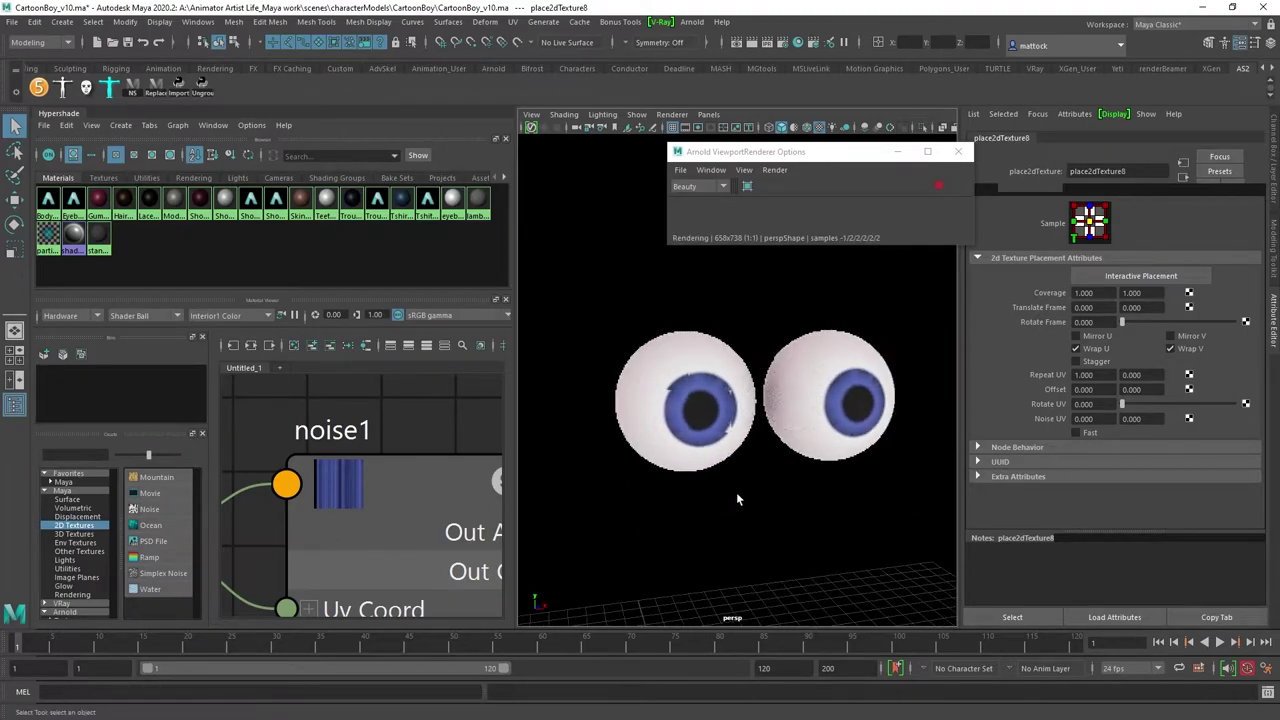
{"action": "right_click_drag", "start_coordinate": [737, 500], "coordinate": [769, 504], "text": "alt"}
{"action": "scroll", "coordinate": [780, 515], "scroll_direction": "down", "scroll_amount": 3}
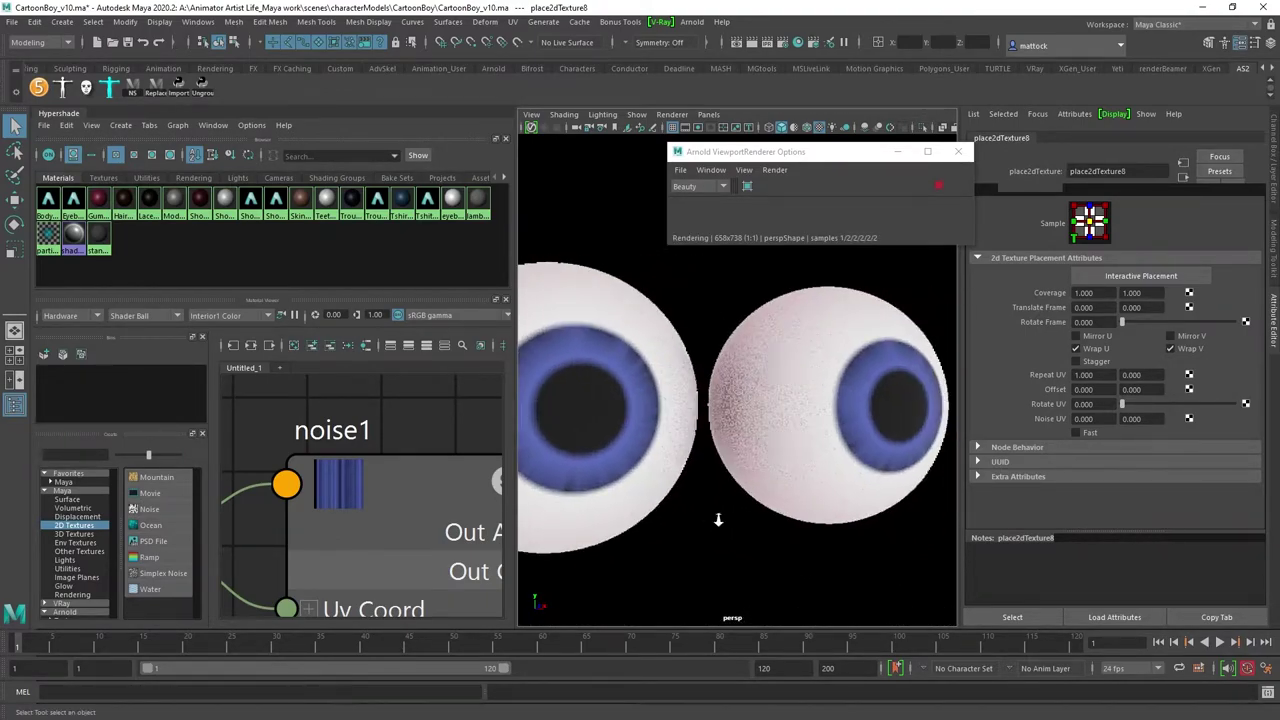
{"action": "middle_click_drag", "start_coordinate": [716, 533], "coordinate": [760, 534], "text": "alt"}
{"action": "left_click_drag", "start_coordinate": [760, 534], "coordinate": [752, 547], "text": "alt"}
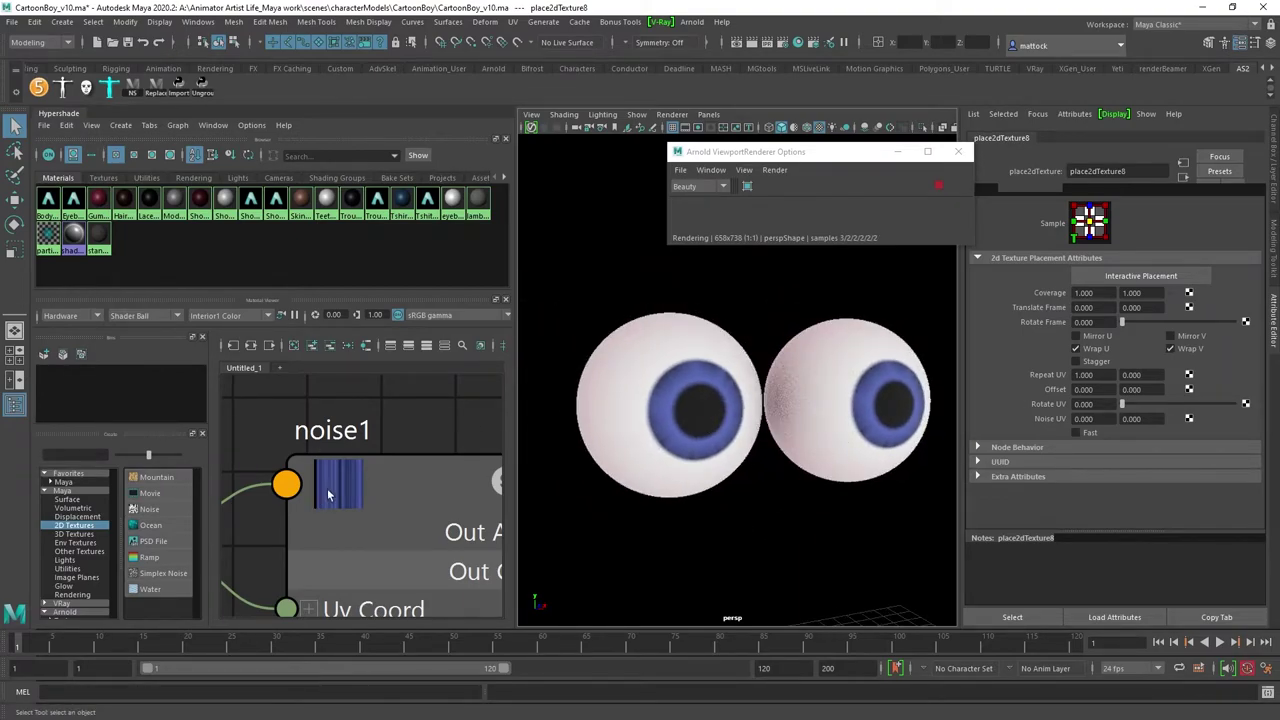
Step: Try connecting noise1 to ramp1's blue iris color at position 0.904, and undo the connection
{"action": "scroll", "coordinate": [330, 497], "scroll_direction": "down", "scroll_amount": 8}
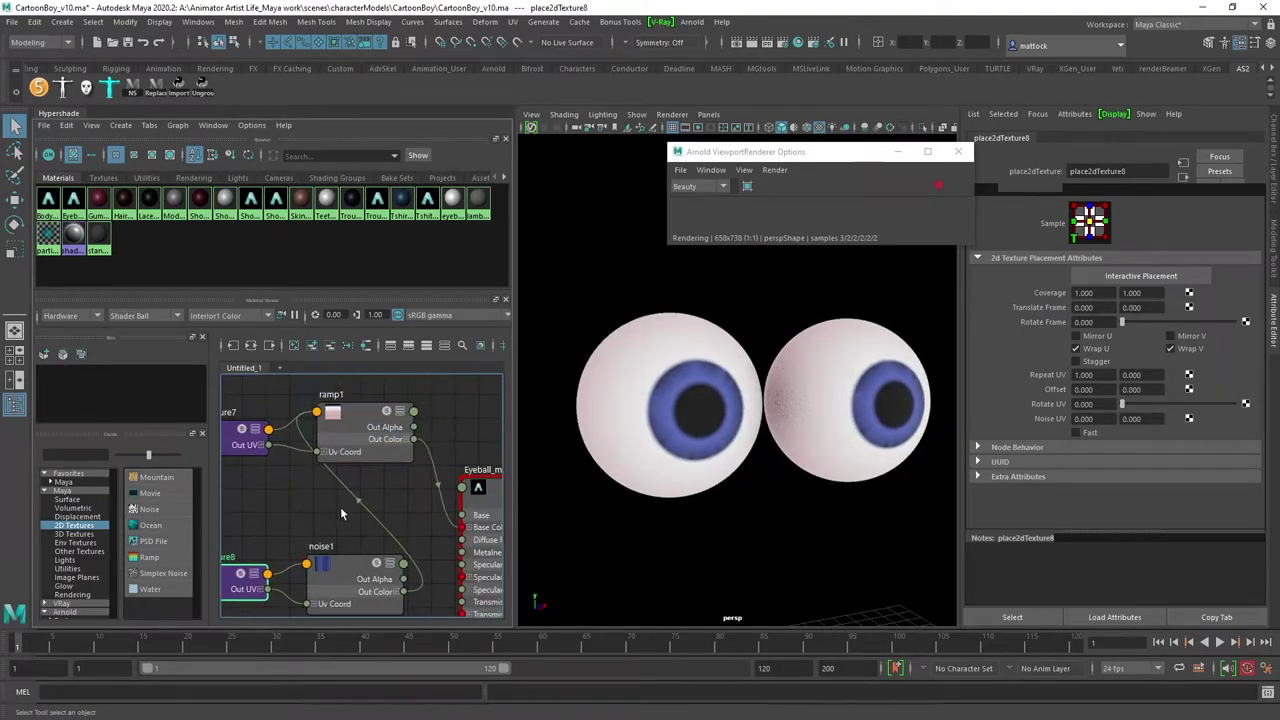
{"action": "left_click_drag", "start_coordinate": [320, 580], "coordinate": [292, 555]}
{"action": "left_click", "coordinate": [358, 420]}
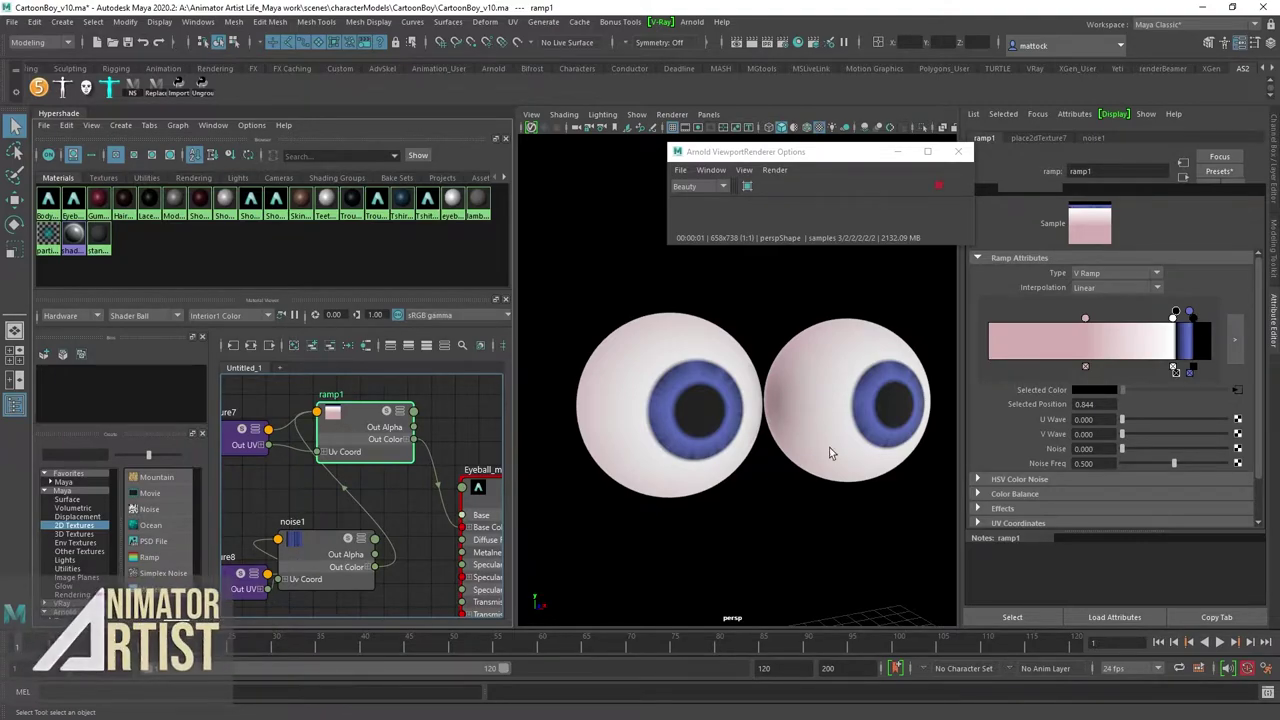
{"action": "left_click", "coordinate": [1189, 313]}
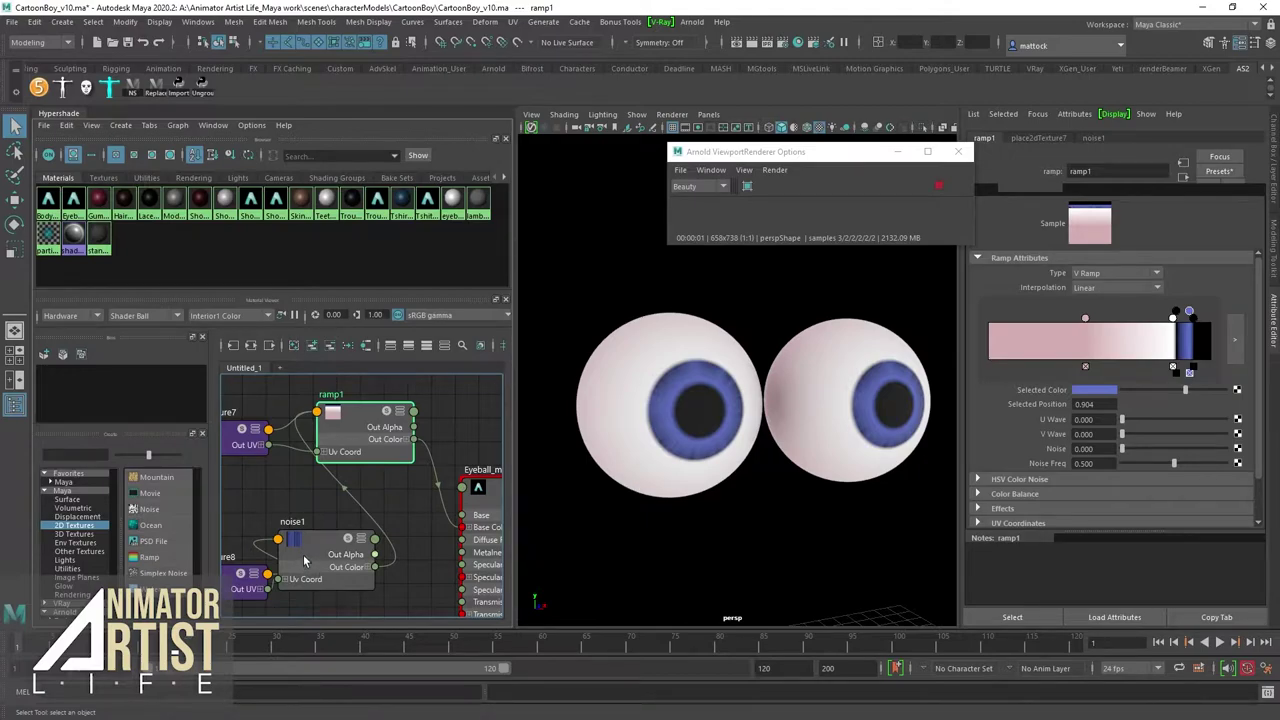
{"action": "middle_click_drag", "start_coordinate": [668, 502], "coordinate": [1090, 396]}
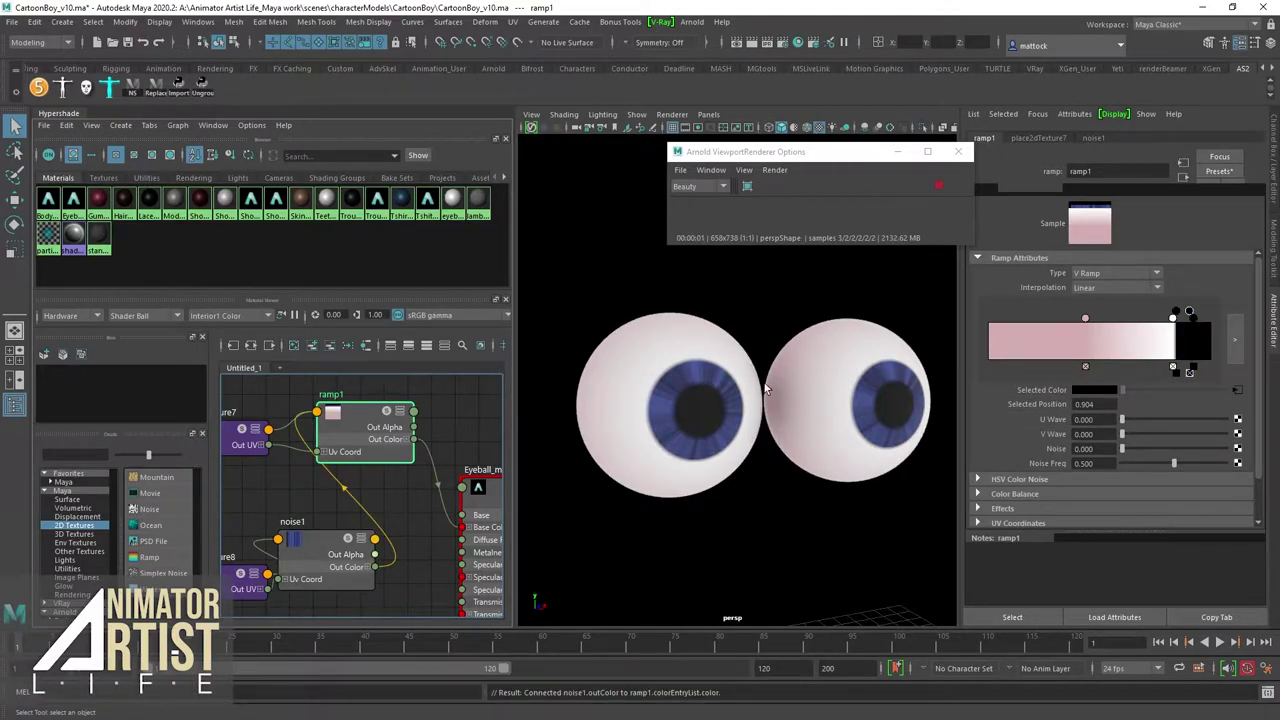
{"action": "key", "text": "ctrl+z"}
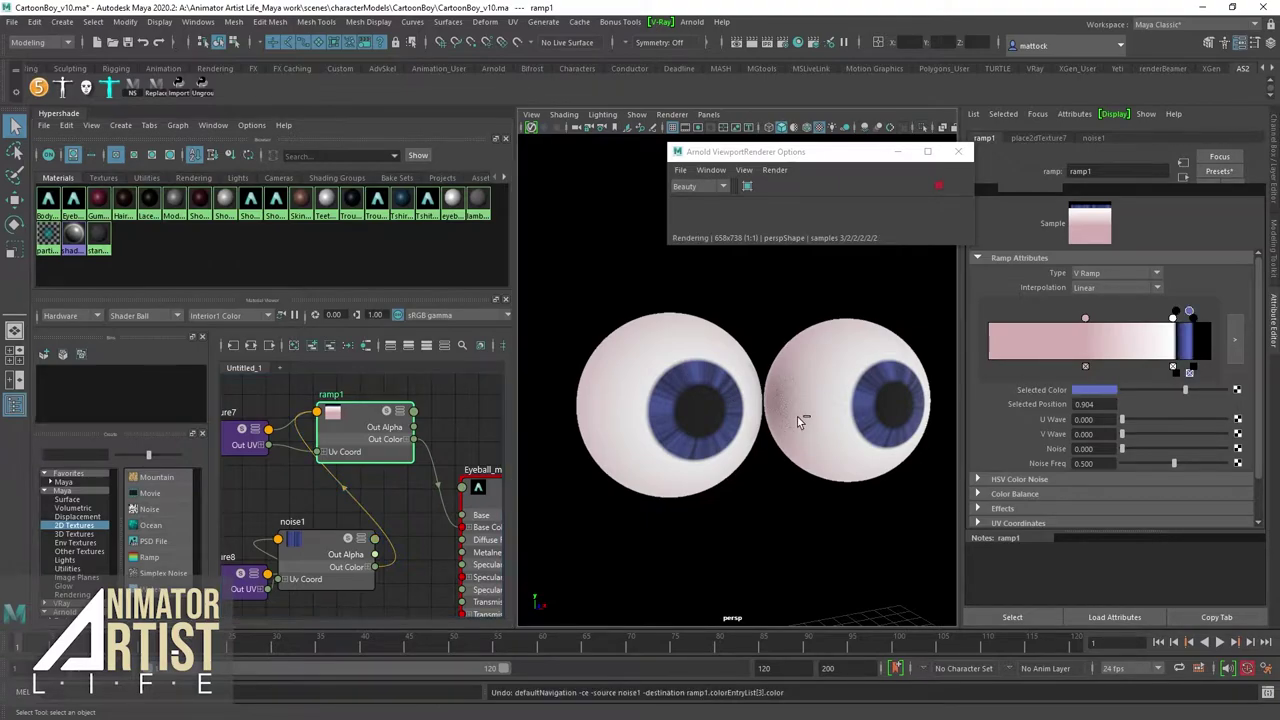
{"action": "left_click", "coordinate": [867, 554]}
{"action": "key", "text": "ctrl+z"}
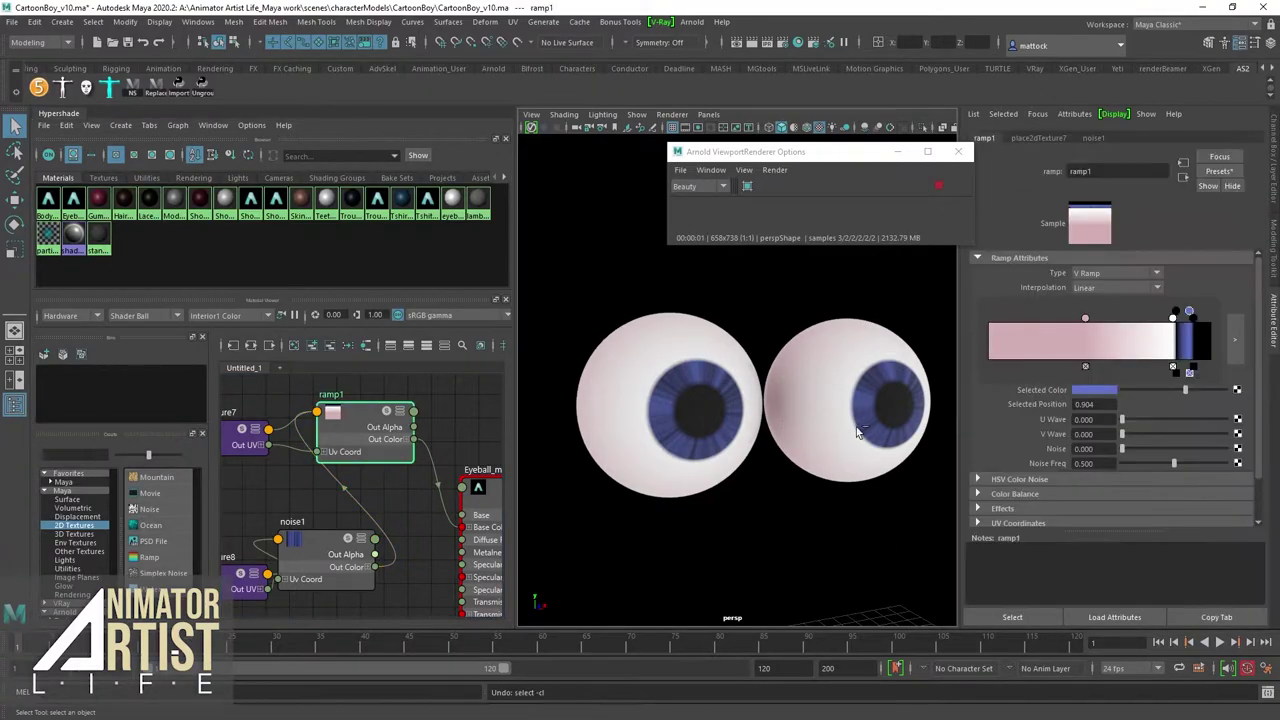
Step: Refresh the stale viewport render by stopping it, switching the viewport renderer away from Arnold and back, and restarting the IPR session
{"action": "left_click", "coordinate": [938, 188]}
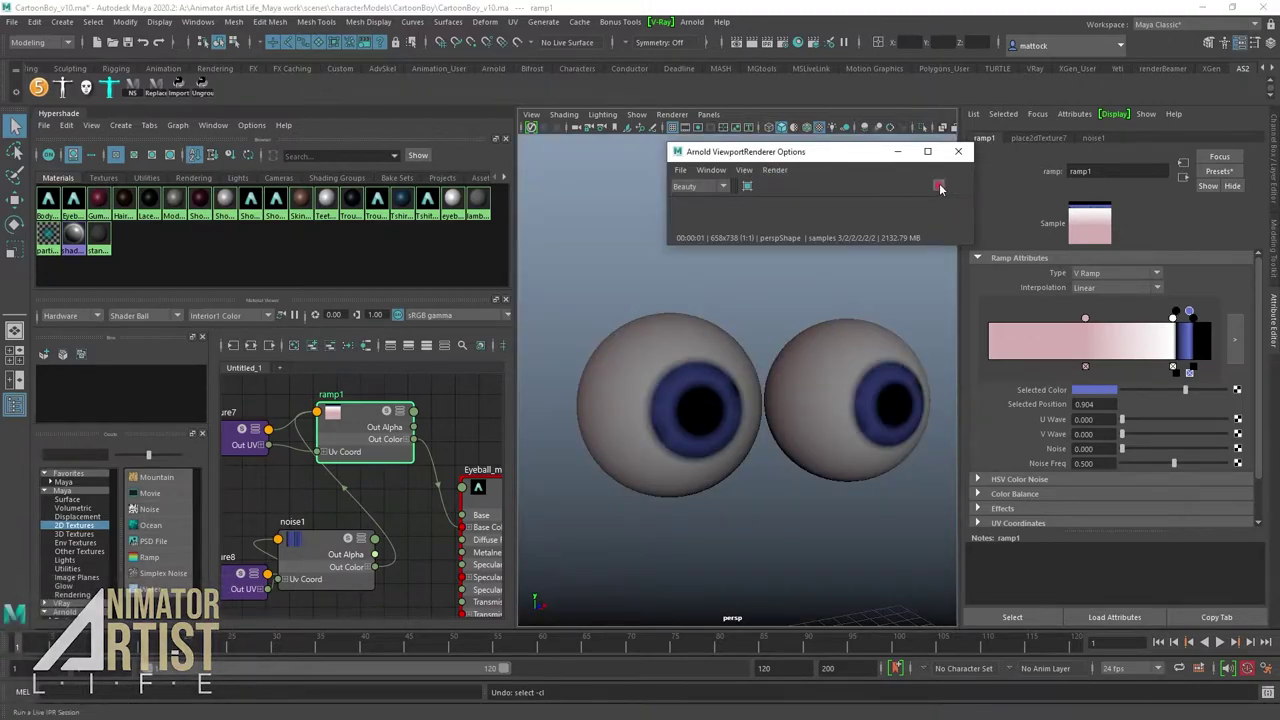
{"action": "left_click", "coordinate": [938, 188]}
{"action": "left_click", "coordinate": [937, 186]}
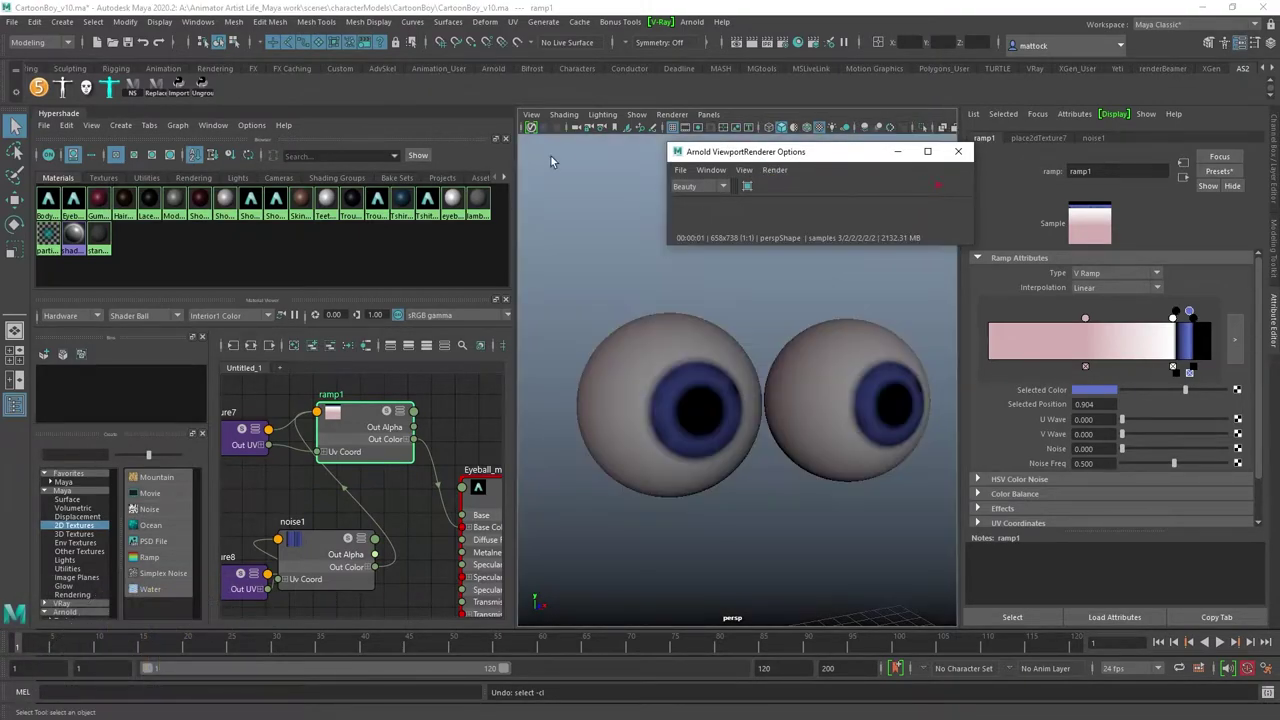
{"action": "left_click", "coordinate": [671, 114]}
{"action": "left_click", "coordinate": [680, 140]}
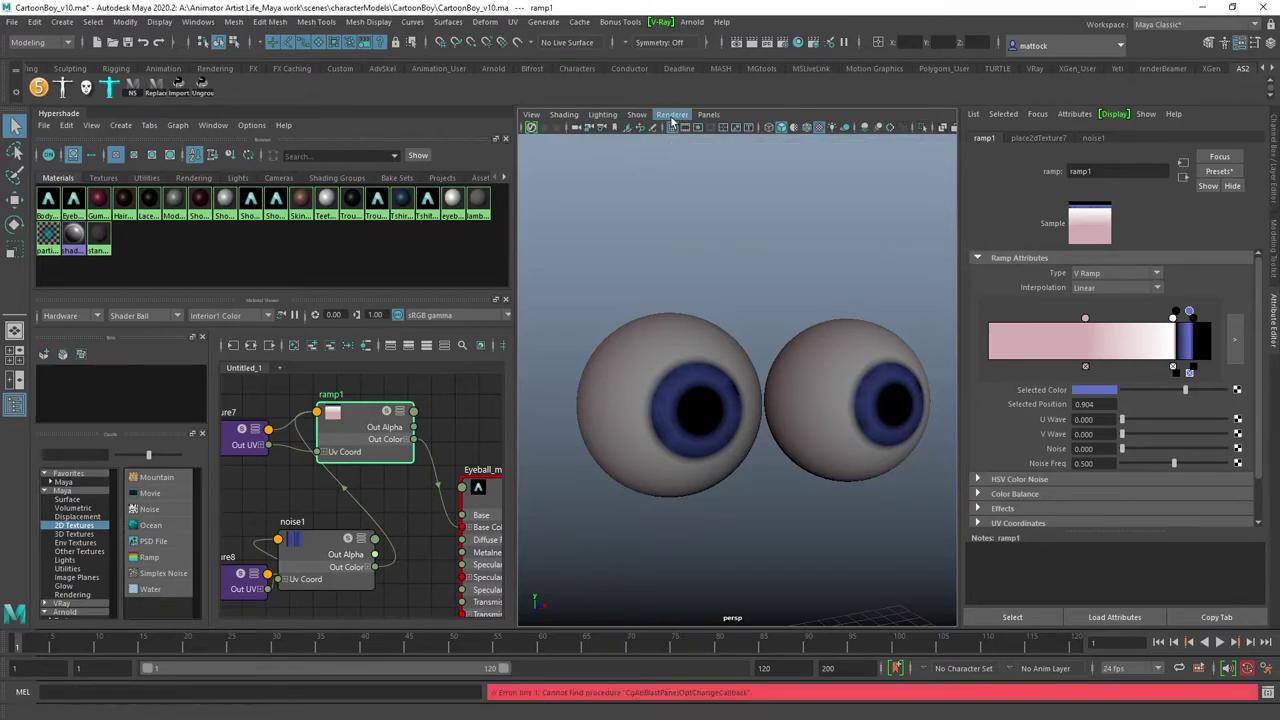
{"action": "left_click", "coordinate": [673, 115]}
{"action": "left_click", "coordinate": [679, 165]}
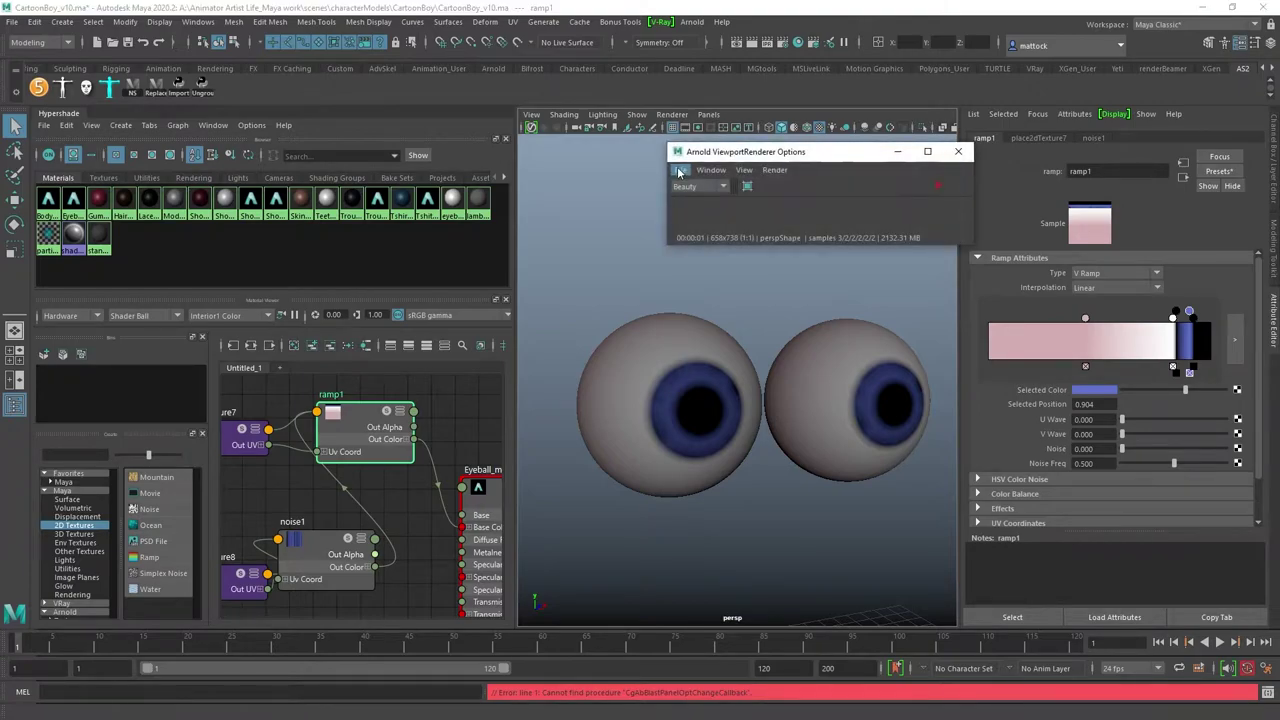
{"action": "left_click", "coordinate": [940, 186]}
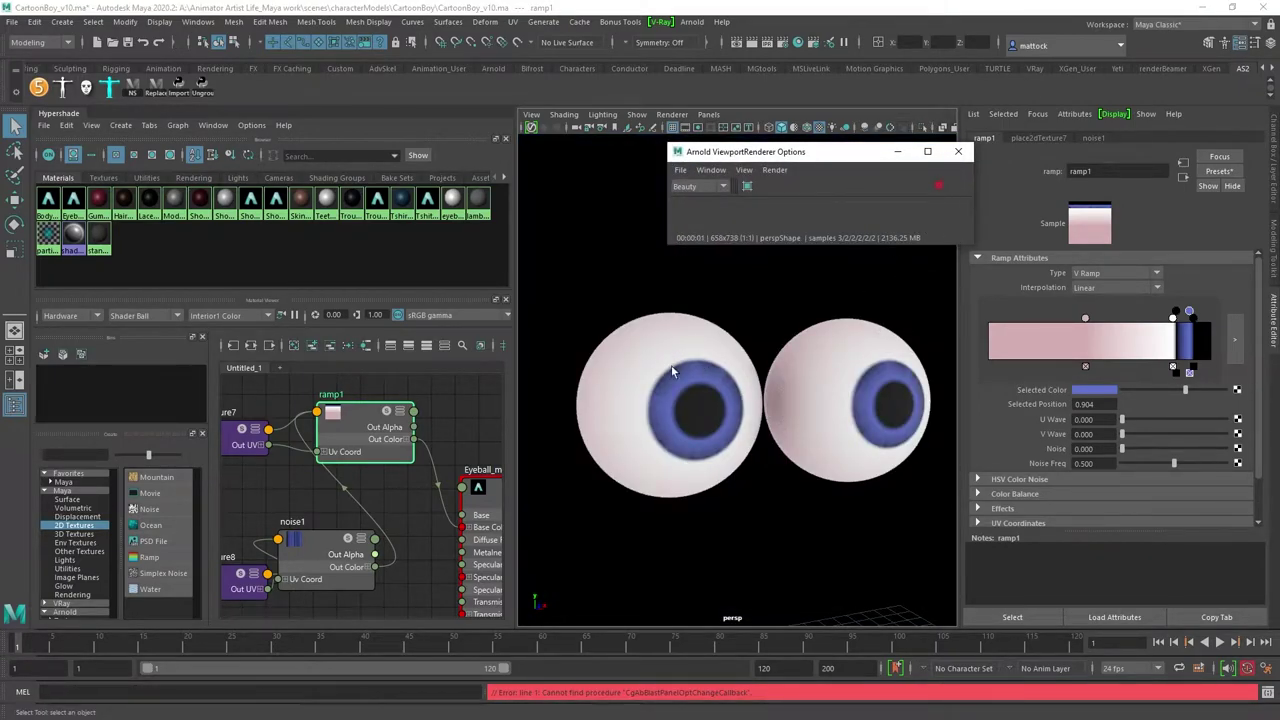
Step: Change ramp1's selected blue iris color to green with a hue of about 150 and check both eyes in the render
{"action": "scroll", "coordinate": [755, 335], "scroll_direction": "up", "scroll_amount": 2}
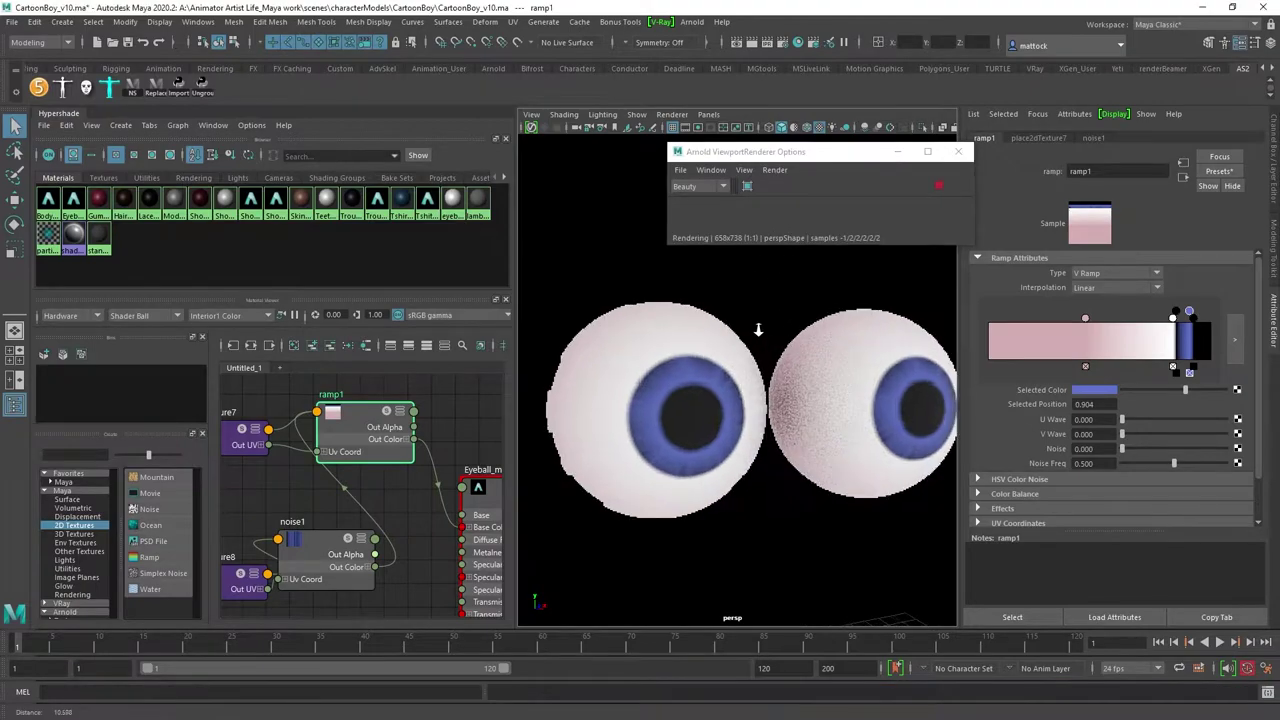
{"action": "right_click_drag", "start_coordinate": [758, 330], "coordinate": [756, 306], "text": "alt"}
{"action": "mouse_move", "coordinate": [757, 320]}
{"action": "left_mouse_down", "text": "alt"}
{"action": "mouse_move", "coordinate": [723, 322]}
{"action": "mouse_move", "coordinate": [742, 319]}
{"action": "left_mouse_up", "text": "alt"}
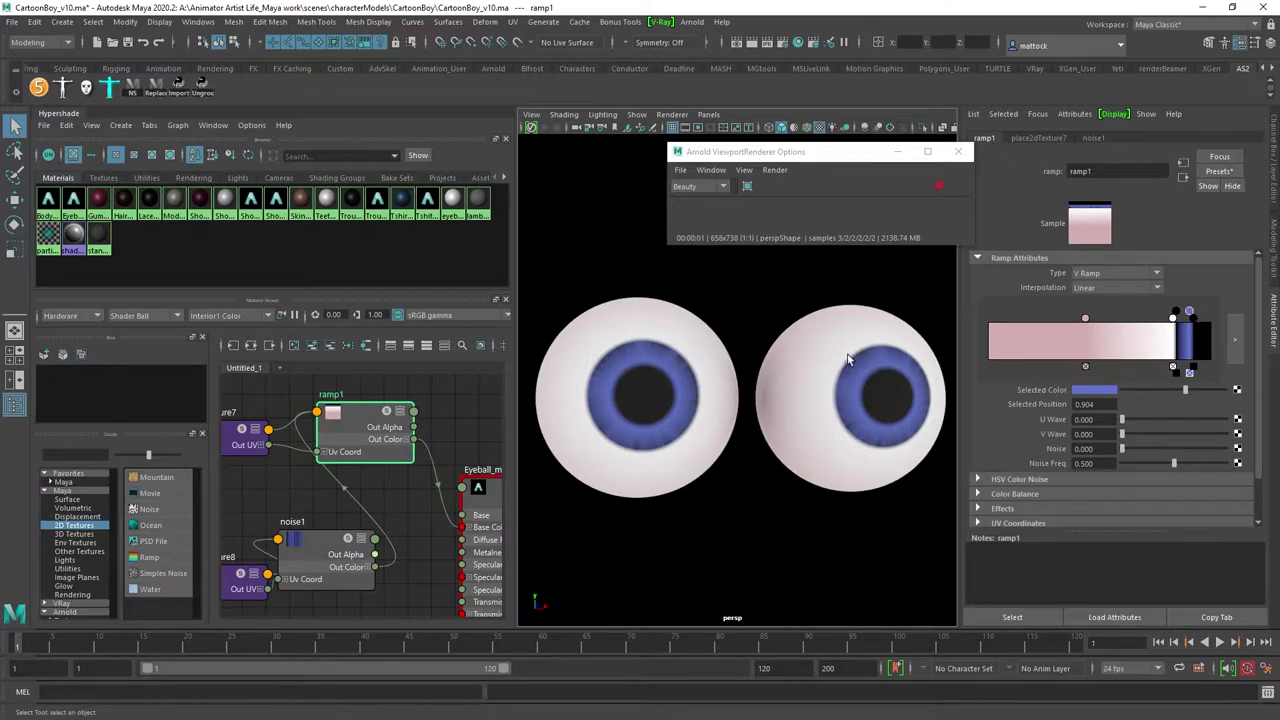
{"action": "left_click_drag", "start_coordinate": [847, 360], "coordinate": [767, 350], "text": "alt"}
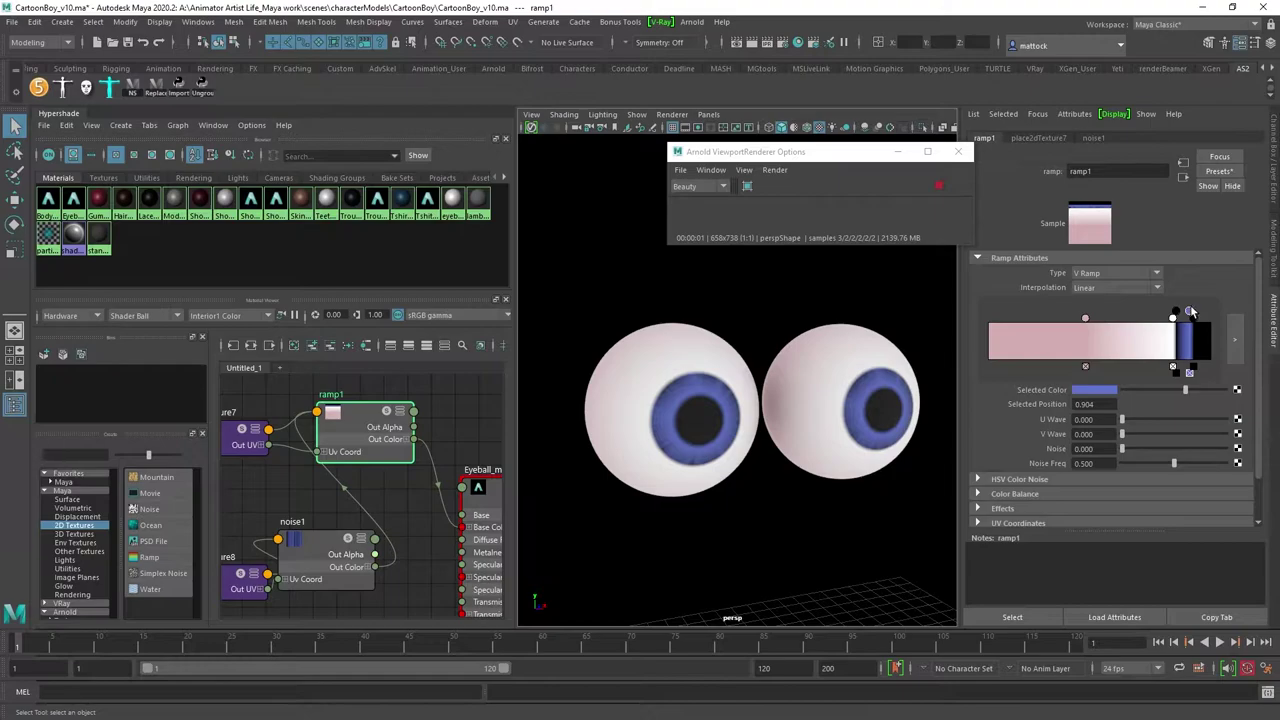
{"action": "left_click", "coordinate": [1102, 391]}
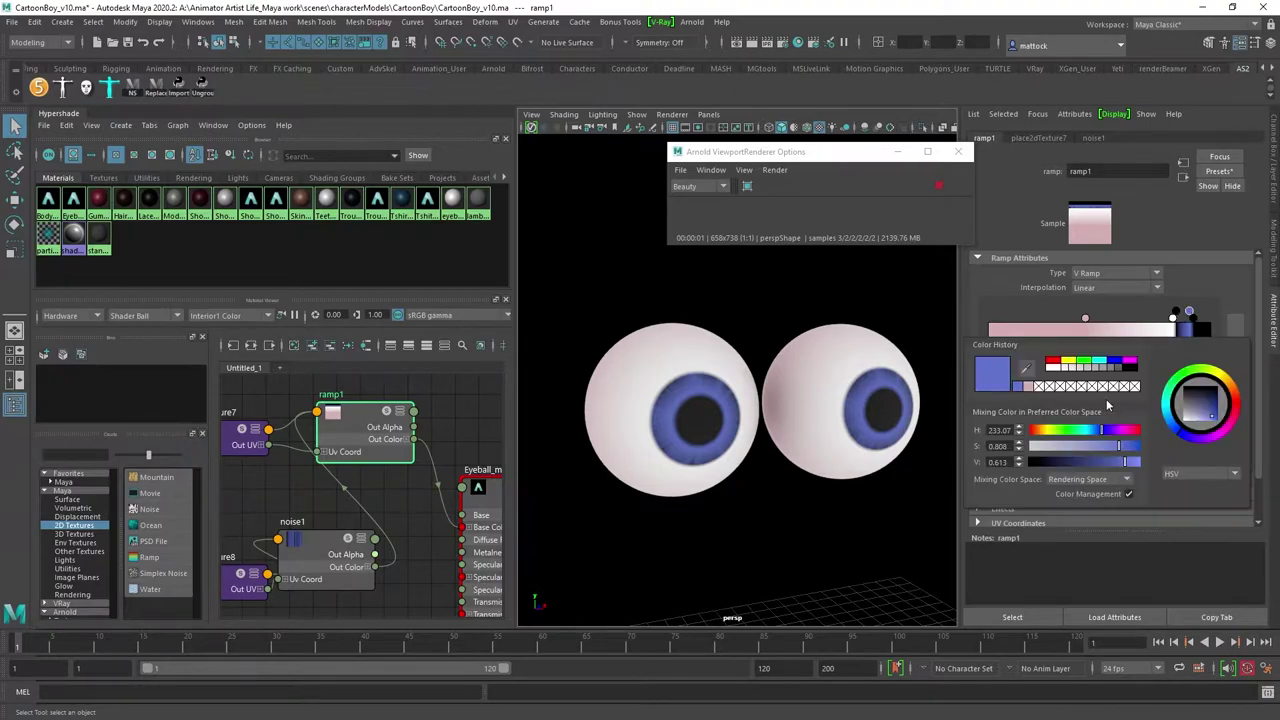
{"action": "left_click", "coordinate": [1078, 437]}
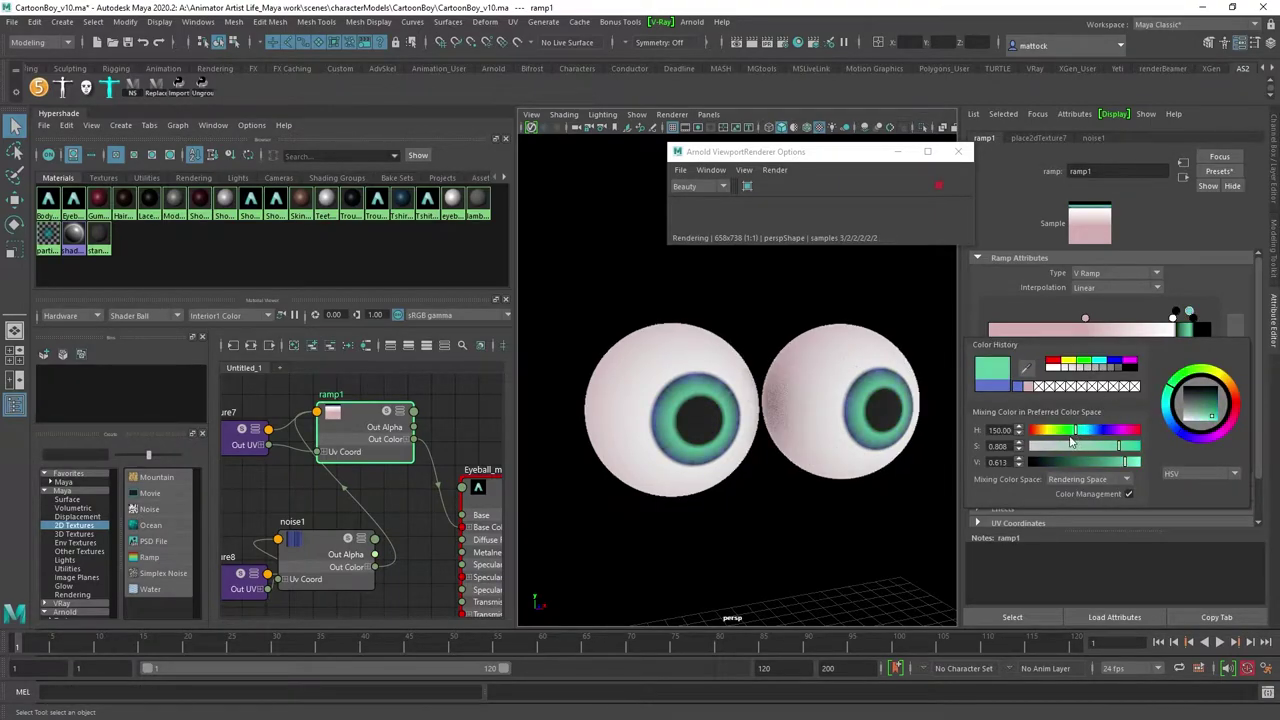
{"action": "left_click_drag", "start_coordinate": [1078, 437], "coordinate": [1075, 438]}
{"action": "right_click_drag", "start_coordinate": [712, 482], "coordinate": [756, 488], "text": "alt"}
{"action": "scroll", "coordinate": [755, 487], "scroll_direction": "down", "scroll_amount": 3}
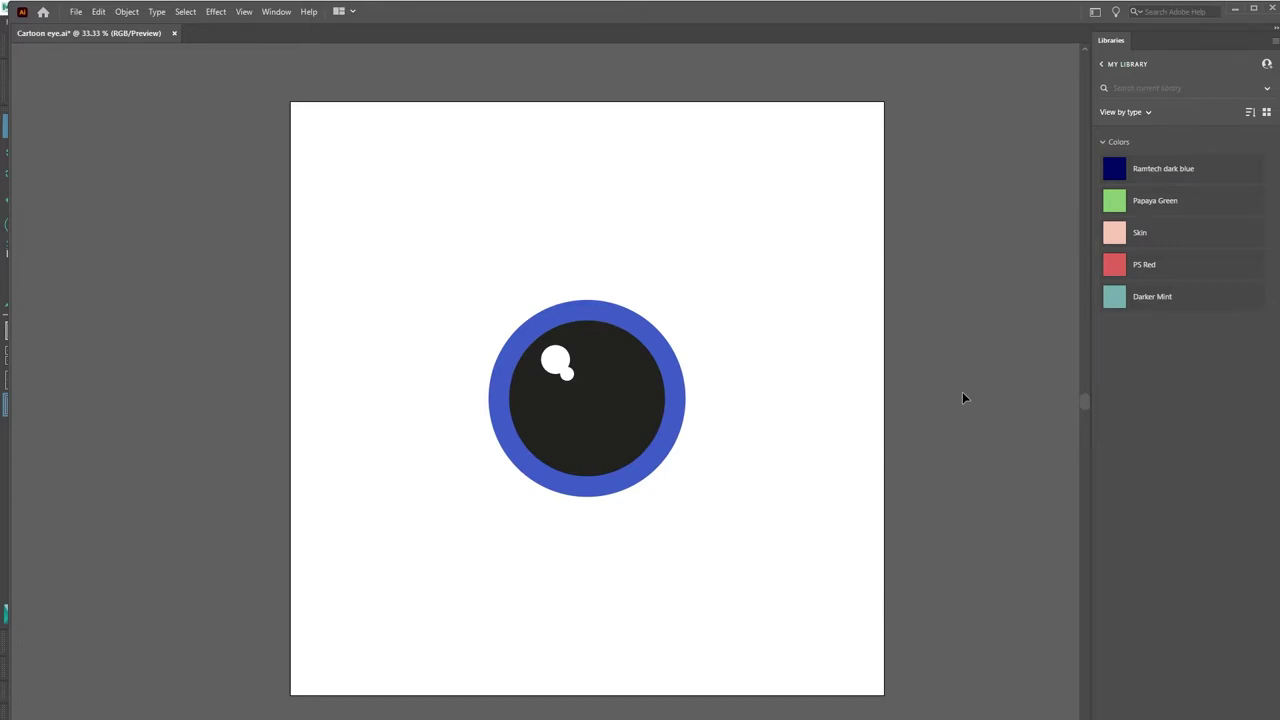
Step: Switch to Illustrator and examine the iris, pupil and highlight artwork in Cartoon eye.ai up close and as a whole
{"action": "key", "text": "ctrl+plus"}
{"action": "key", "text": "ctrl+plus"}
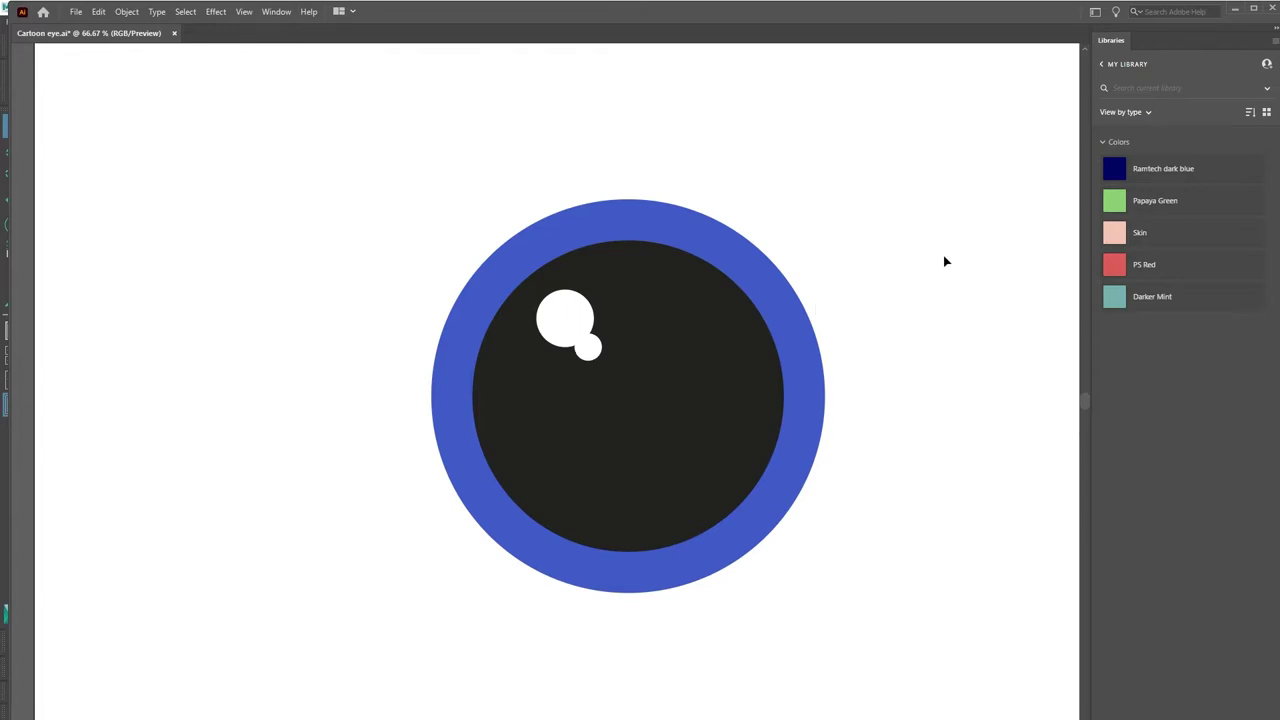
{"action": "key", "text": "ctrl+minus"}
{"action": "key", "text": "ctrl+minus"}
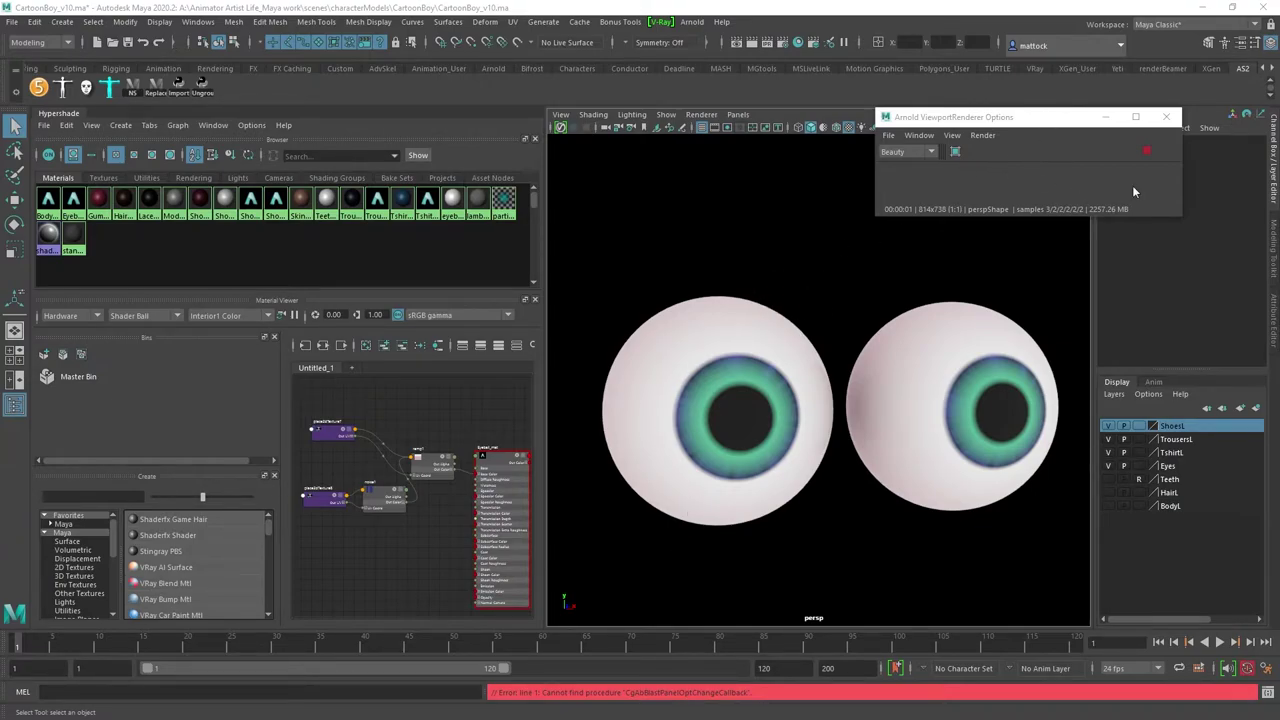
Step: Stop the Arnold viewport render and import Cartoon eye2-01.png from the CartoonBoy textures folder into the Hypershade graph
{"action": "left_click", "coordinate": [1147, 152]}
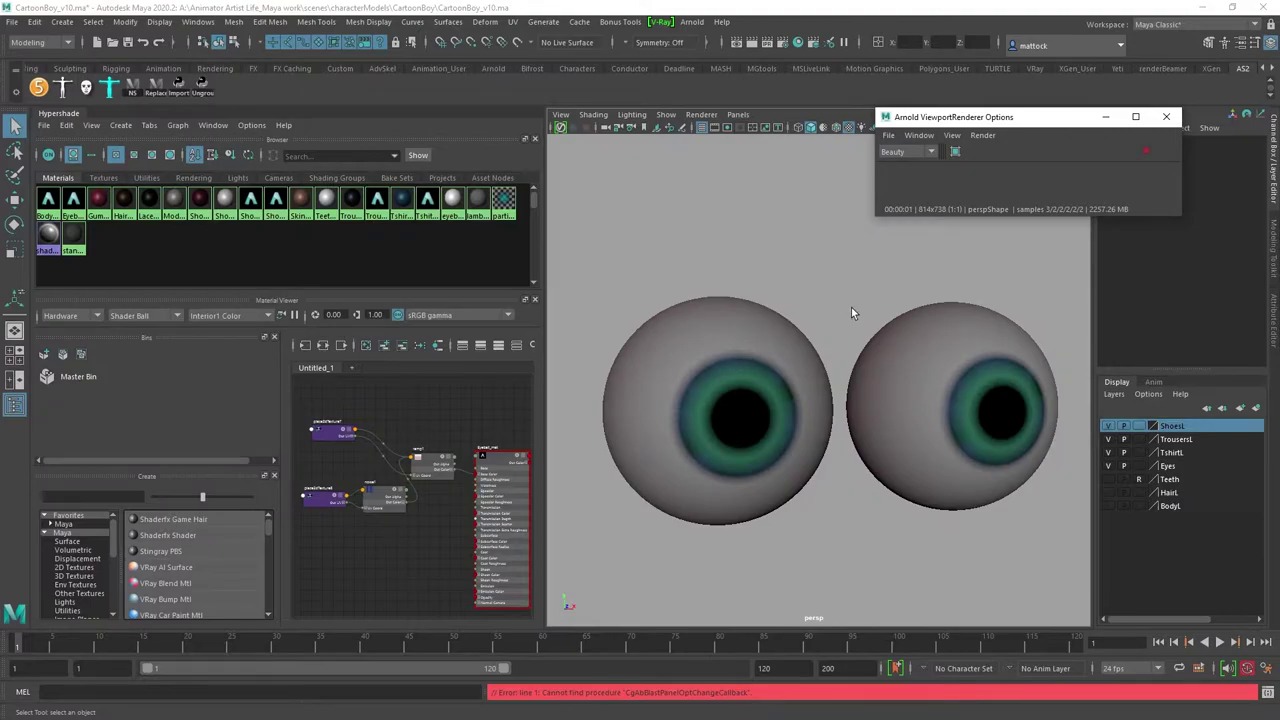
{"action": "left_click", "coordinate": [411, 552]}
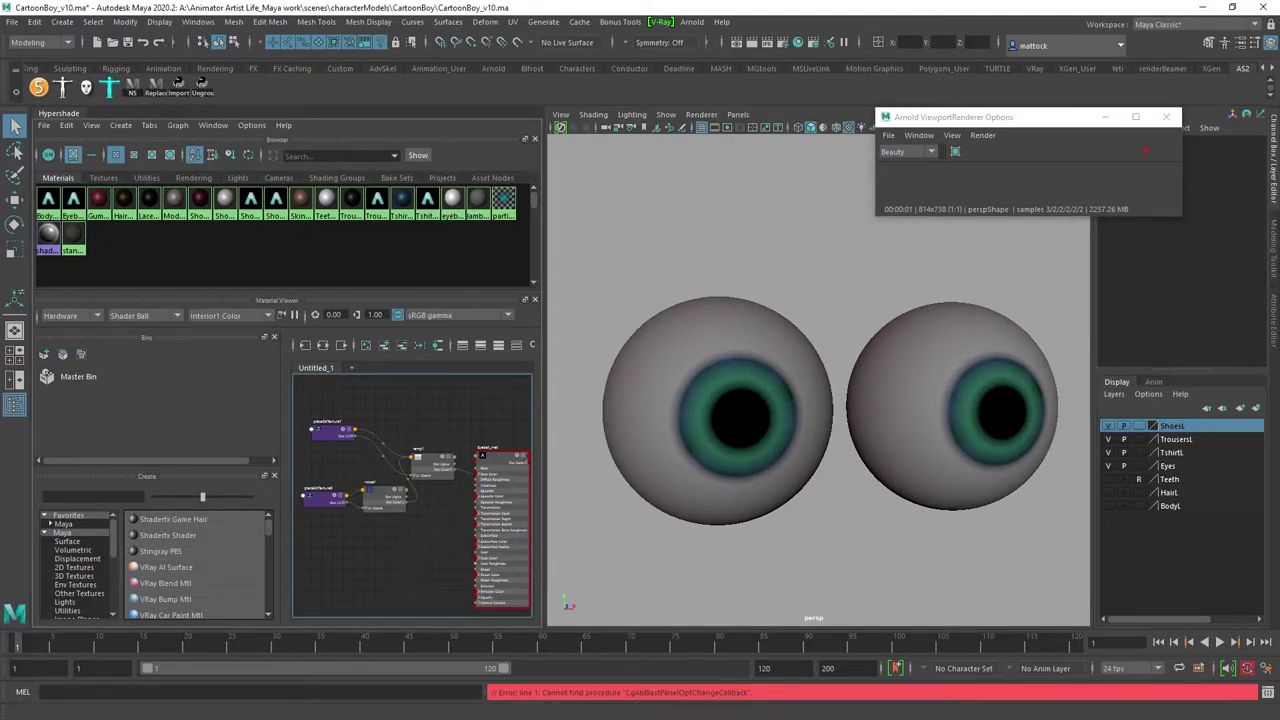
{"action": "left_click_drag", "start_coordinate": [1279, 420], "coordinate": [1005, 237]}
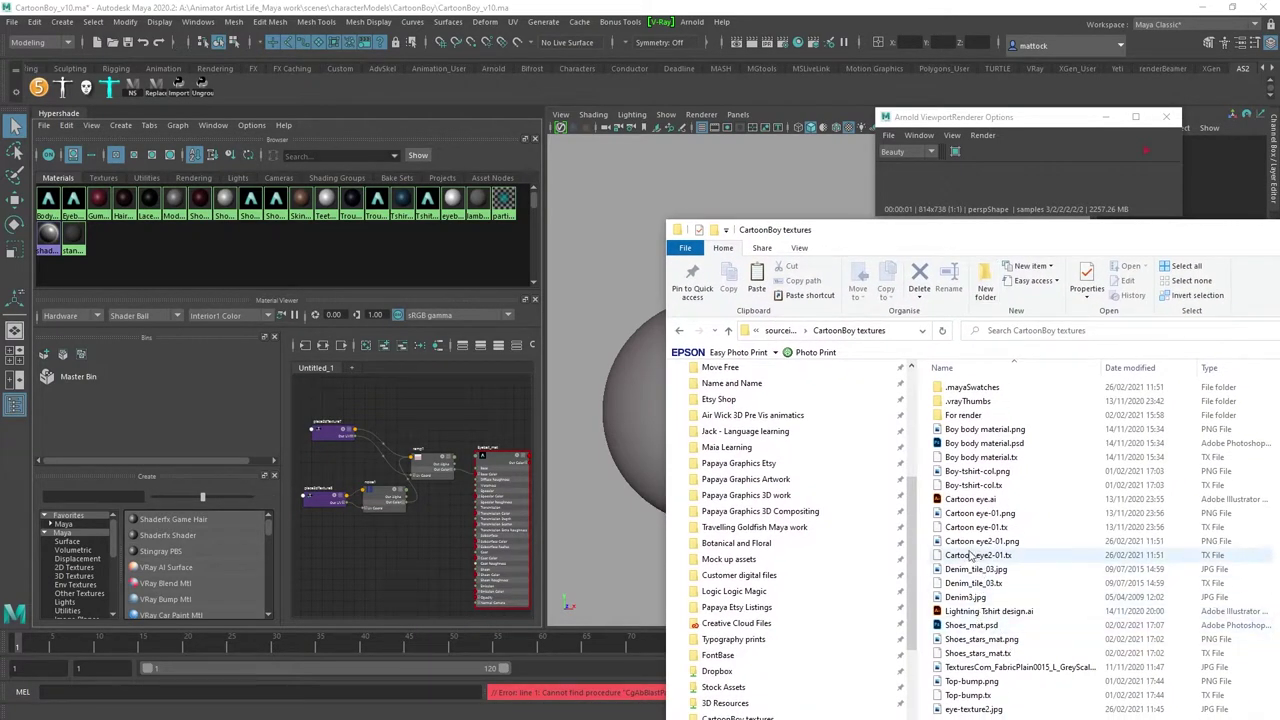
{"action": "left_click_drag", "start_coordinate": [980, 541], "coordinate": [422, 590]}
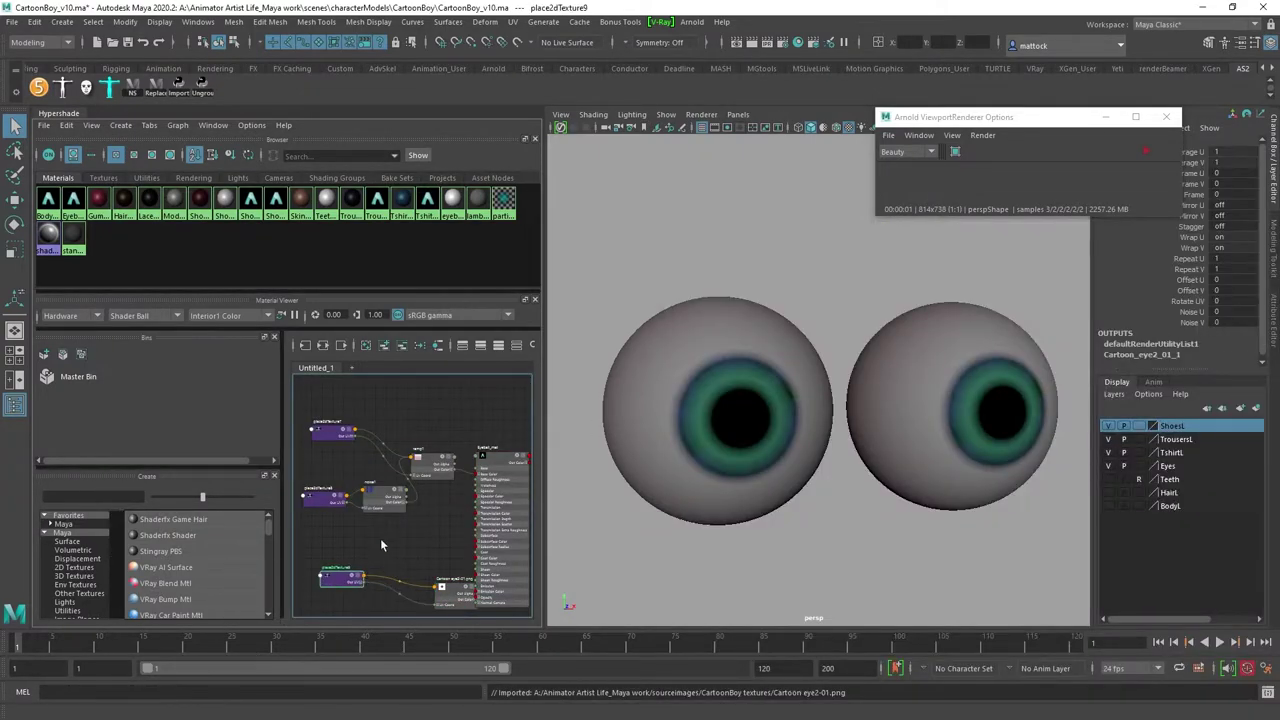
Step: Place the Cartoon eye2-01.png node beside the Eyeball_mat node, below ramp1, in the graph
{"action": "scroll", "coordinate": [381, 542], "scroll_direction": "up", "scroll_amount": 3}
{"action": "middle_click_drag", "start_coordinate": [420, 560], "coordinate": [375, 515], "text": "alt"}
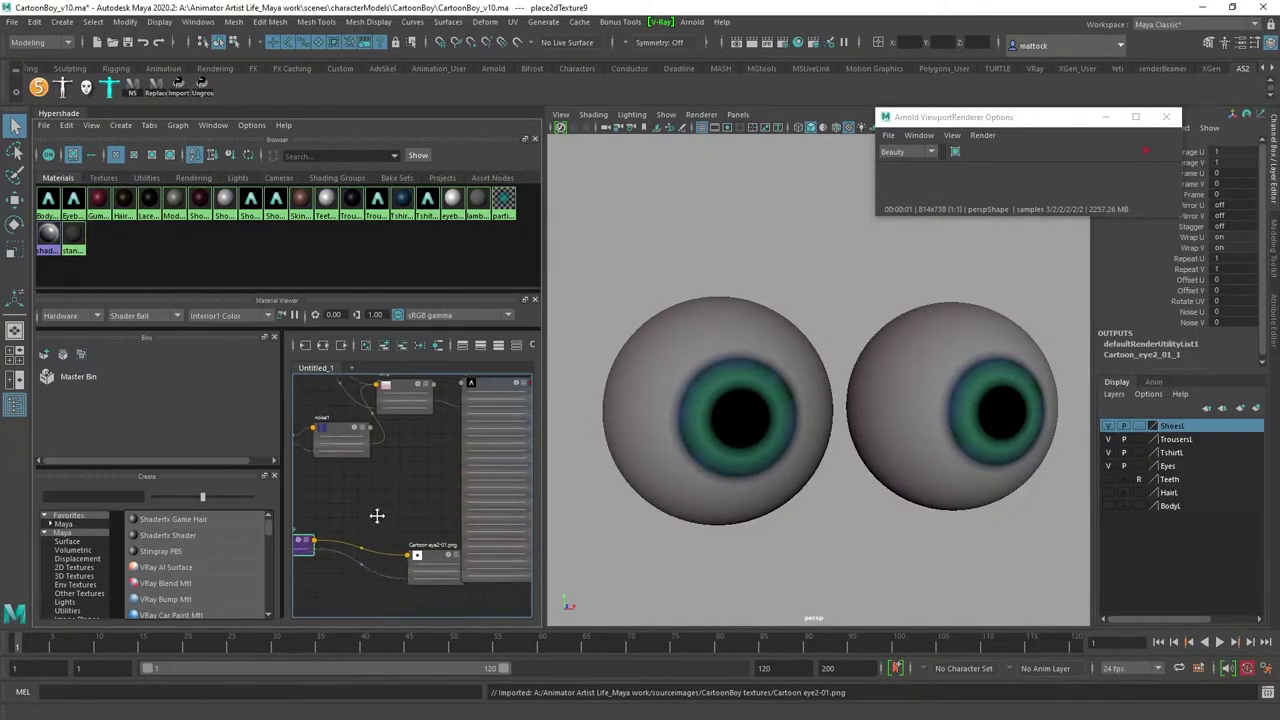
{"action": "scroll", "coordinate": [448, 545], "scroll_direction": "up", "scroll_amount": 5}
{"action": "left_click_drag", "start_coordinate": [407, 535], "coordinate": [371, 498]}
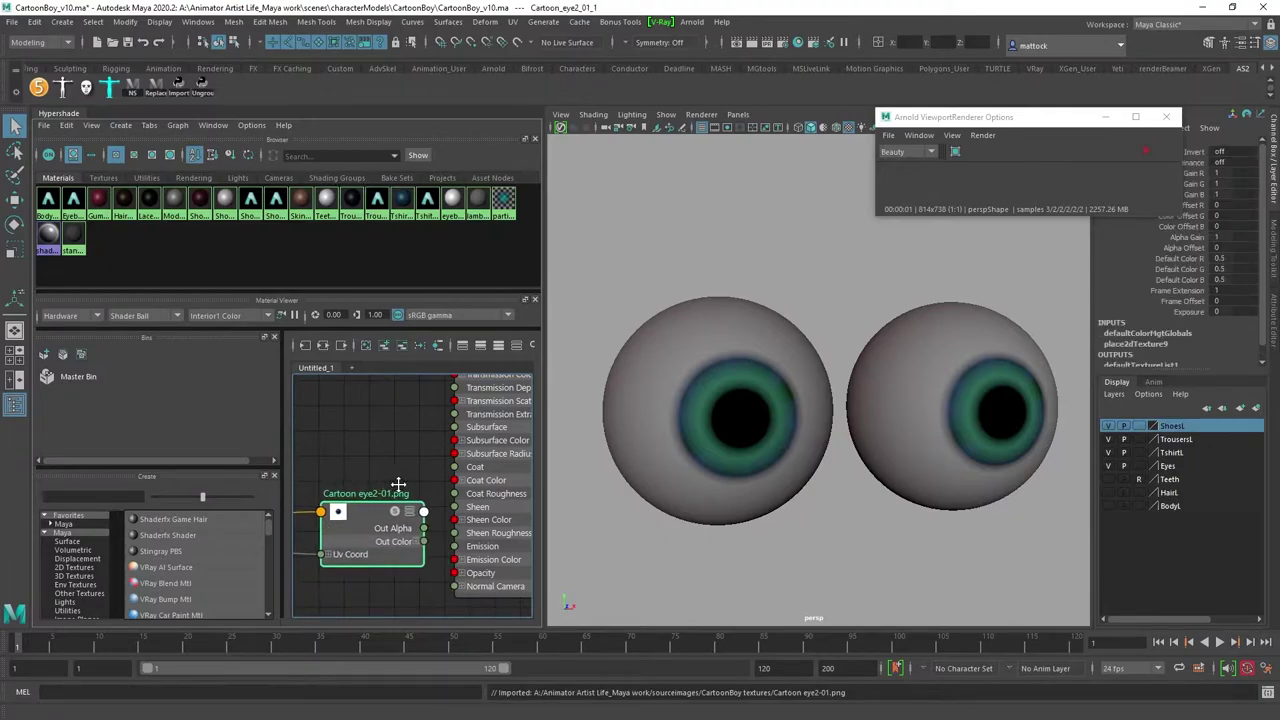
{"action": "middle_click_drag", "start_coordinate": [397, 486], "coordinate": [435, 552], "text": "alt"}
{"action": "left_click_drag", "start_coordinate": [387, 598], "coordinate": [348, 547]}
{"action": "scroll", "coordinate": [447, 457], "scroll_direction": "down", "scroll_amount": 3}
{"action": "middle_click_drag", "start_coordinate": [406, 435], "coordinate": [350, 479], "text": "alt"}
{"action": "scroll", "coordinate": [406, 540], "scroll_direction": "down", "scroll_amount": 2}
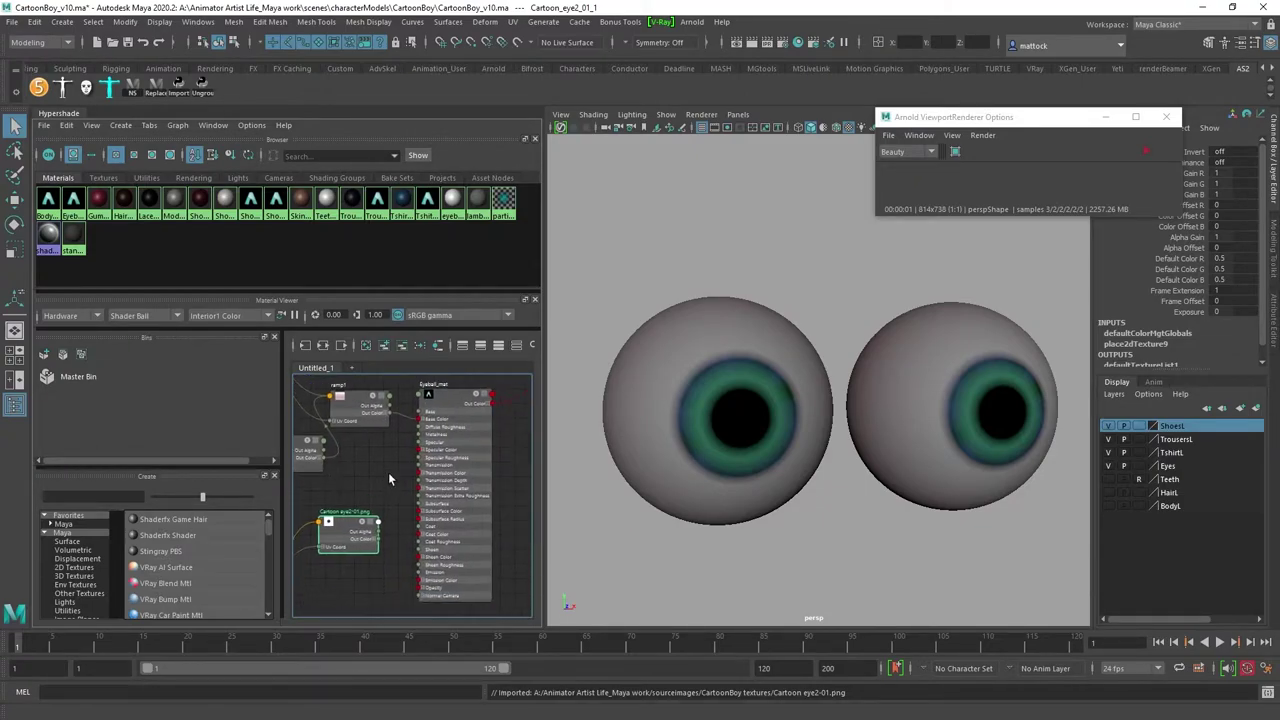
Step: Show Eyeball_mat's attributes and connect the Cartoon eye2-01.png texture to its base color in place of ramp1
{"action": "left_click", "coordinate": [445, 402]}
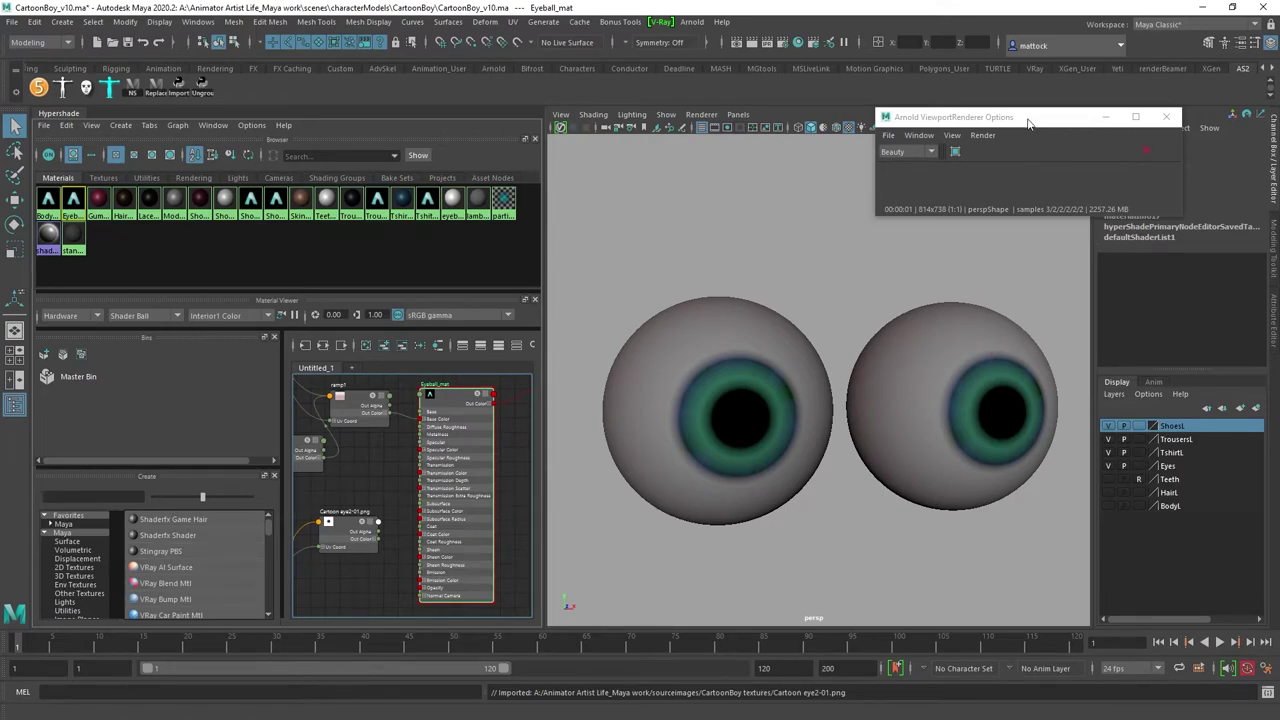
{"action": "left_click_drag", "start_coordinate": [1028, 123], "coordinate": [1279, 265]}
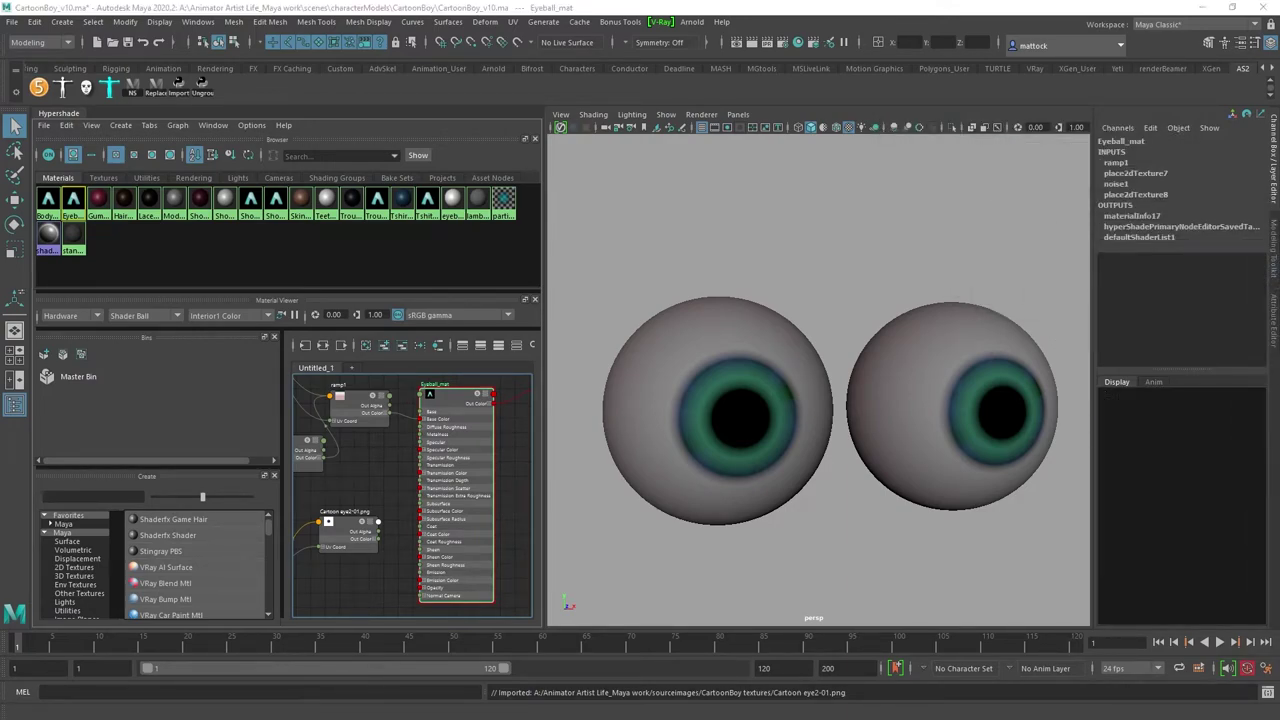
{"action": "left_click", "coordinate": [1274, 335]}
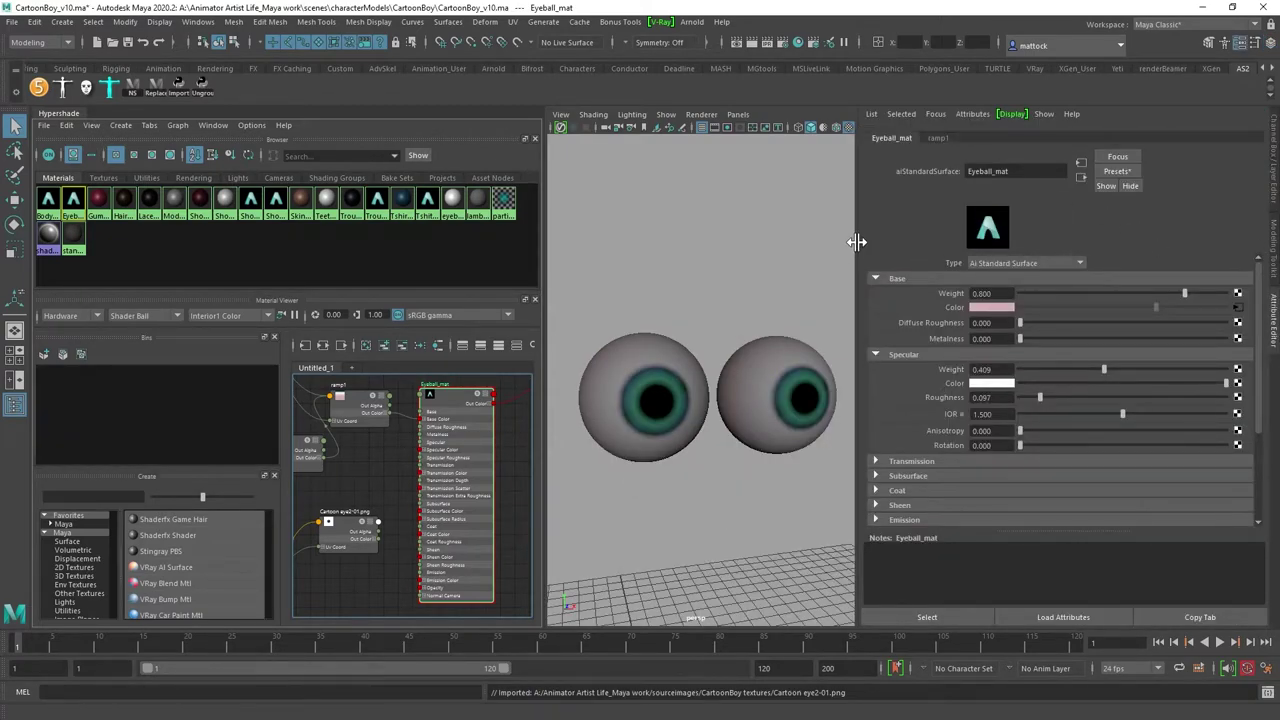
{"action": "left_click_drag", "start_coordinate": [862, 249], "coordinate": [962, 245]}
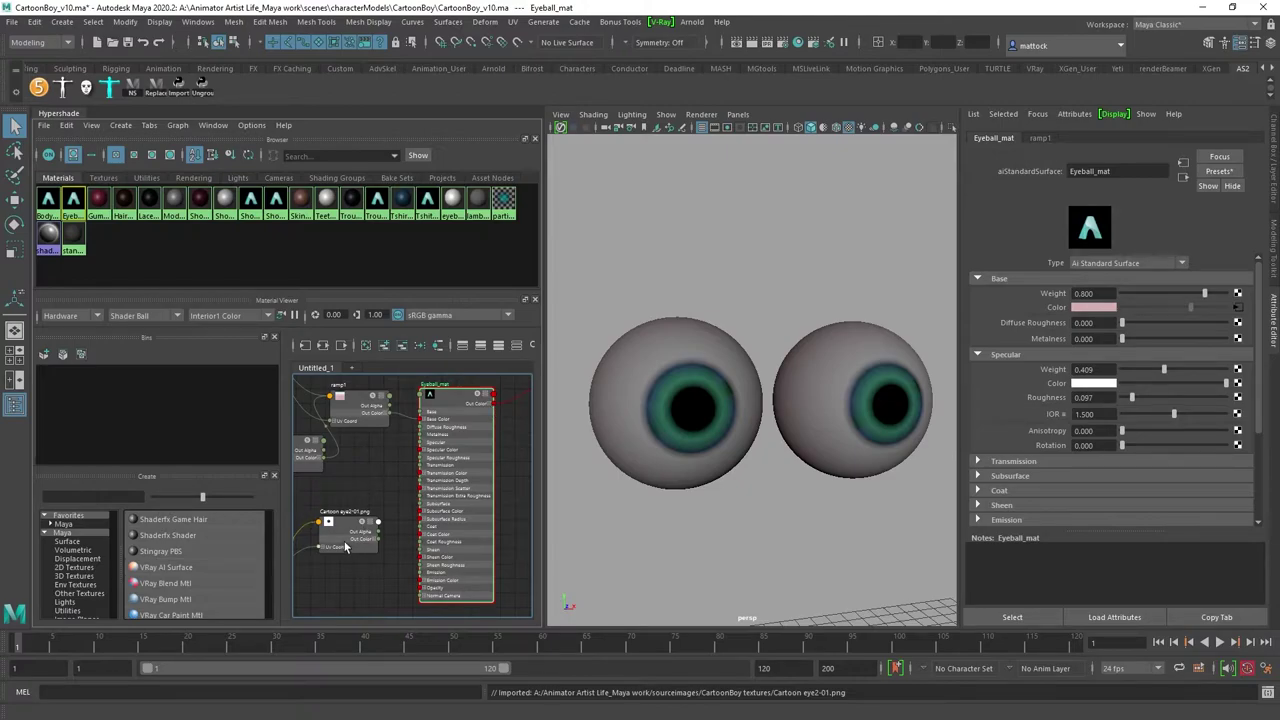
{"action": "mouse_move", "coordinate": [345, 543]}
{"action": "middle_mouse_down"}
{"action": "mouse_move", "coordinate": [379, 503]}
{"action": "mouse_move", "coordinate": [533, 445]}
{"action": "mouse_move", "coordinate": [1076, 311]}
{"action": "mouse_move", "coordinate": [1059, 309]}
{"action": "middle_mouse_up"}
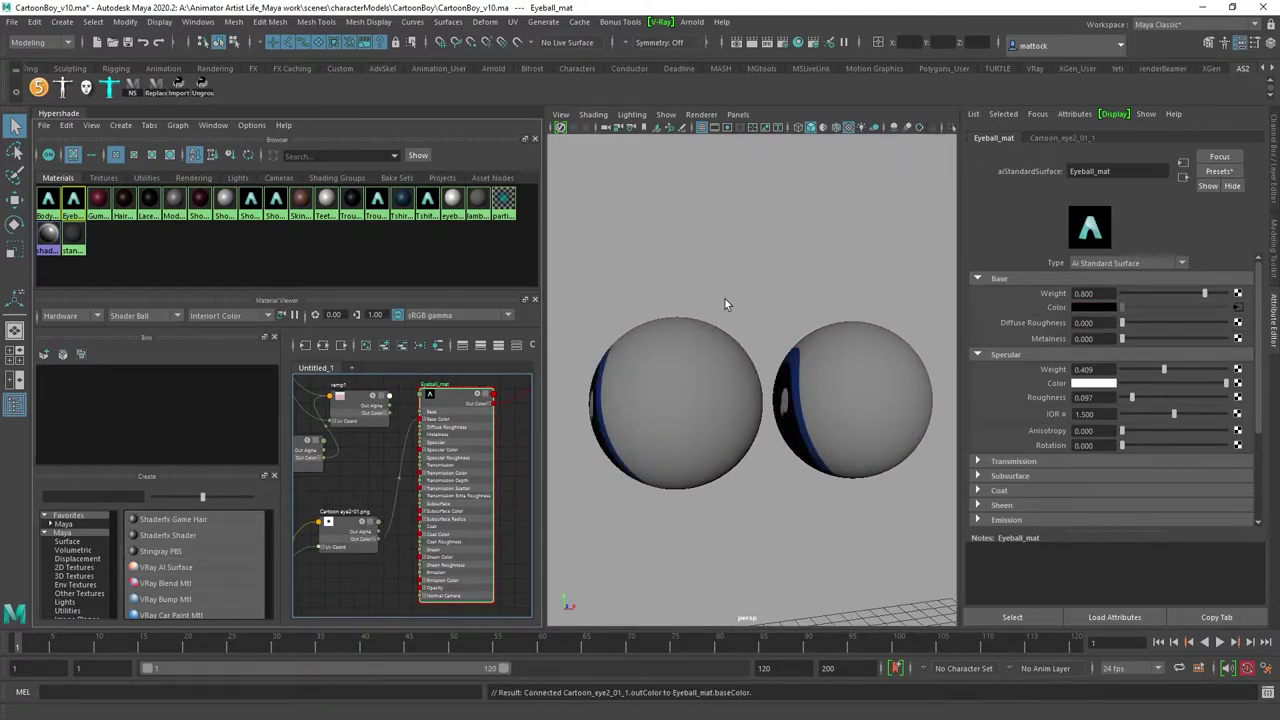
Step: Open the UV Editor for the eyeball pSphere2 and arrange its window so the UV layout and the 3D eyes show side by side
{"action": "left_click_drag", "start_coordinate": [749, 452], "coordinate": [733, 330], "text": "alt"}
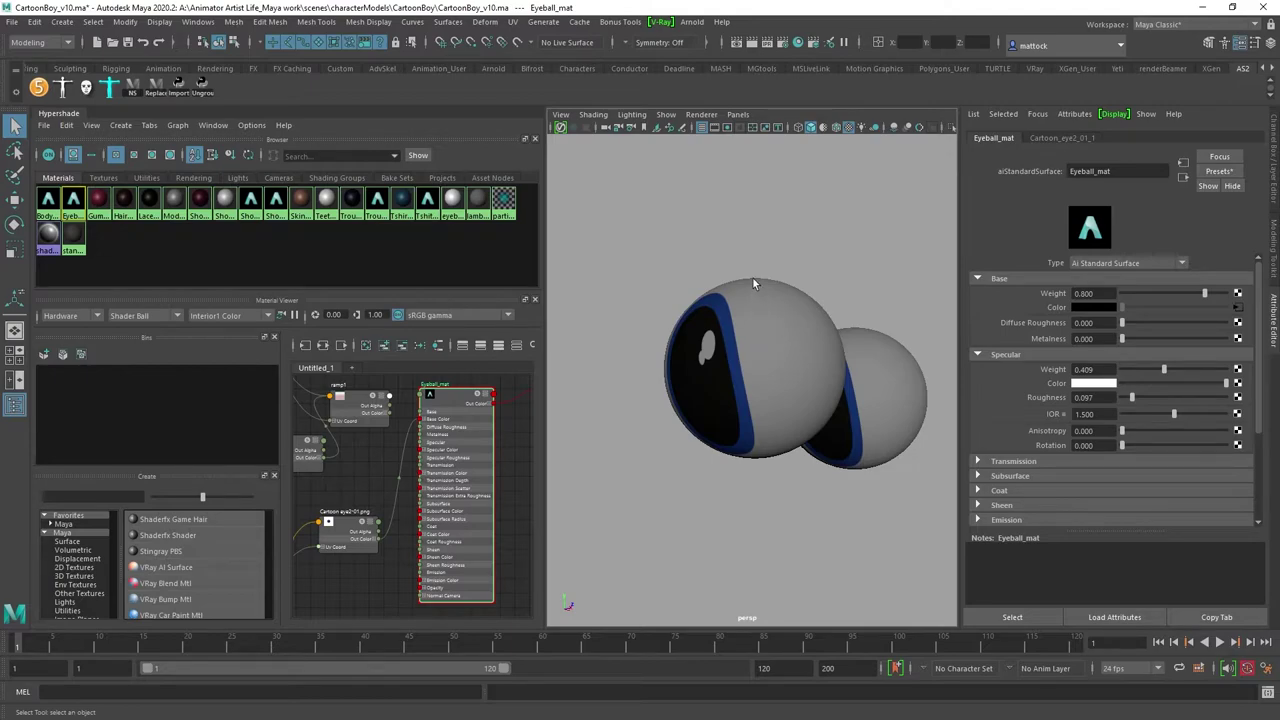
{"action": "left_click_drag", "start_coordinate": [753, 281], "coordinate": [679, 308], "text": "alt"}
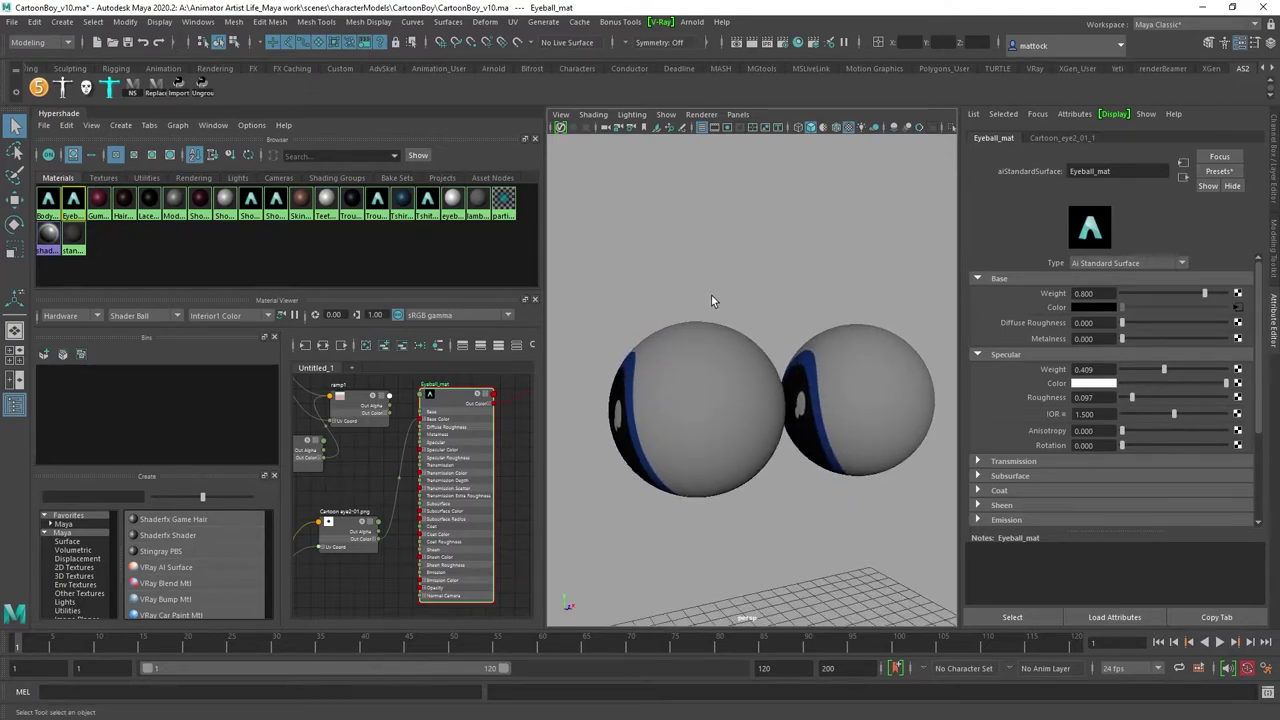
{"action": "left_click", "coordinate": [700, 352]}
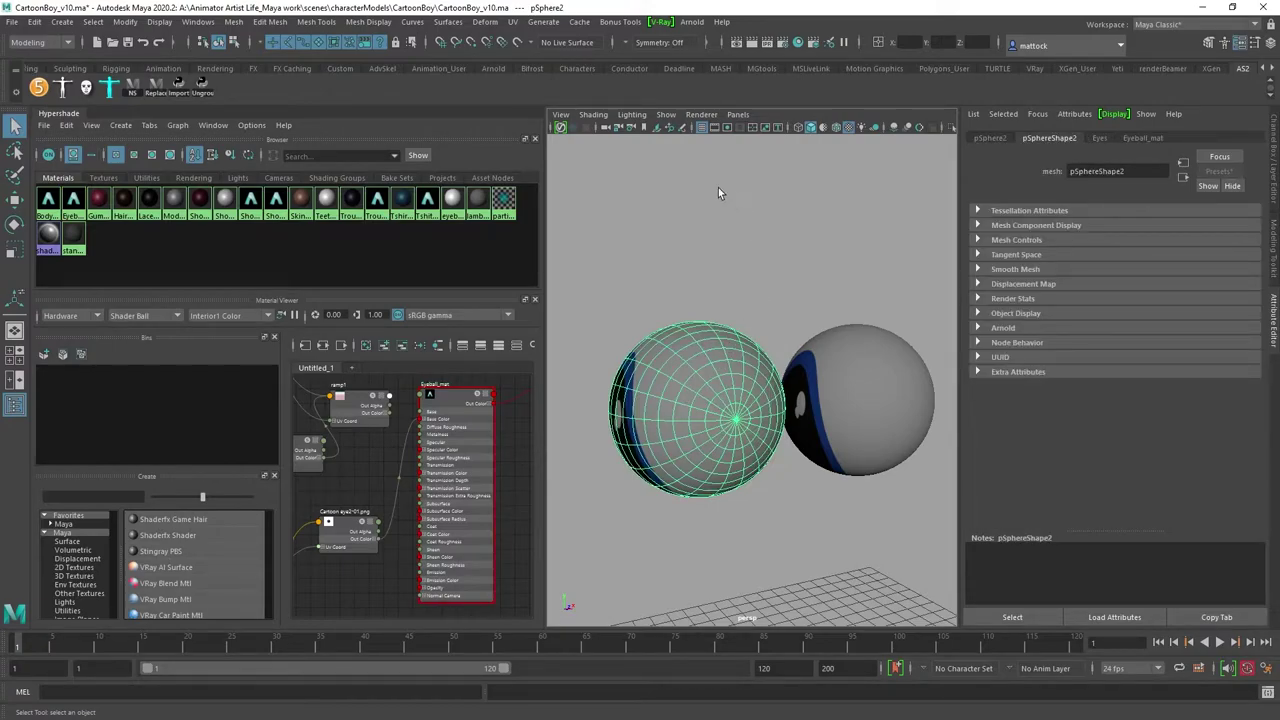
{"action": "left_click", "coordinate": [513, 21]}
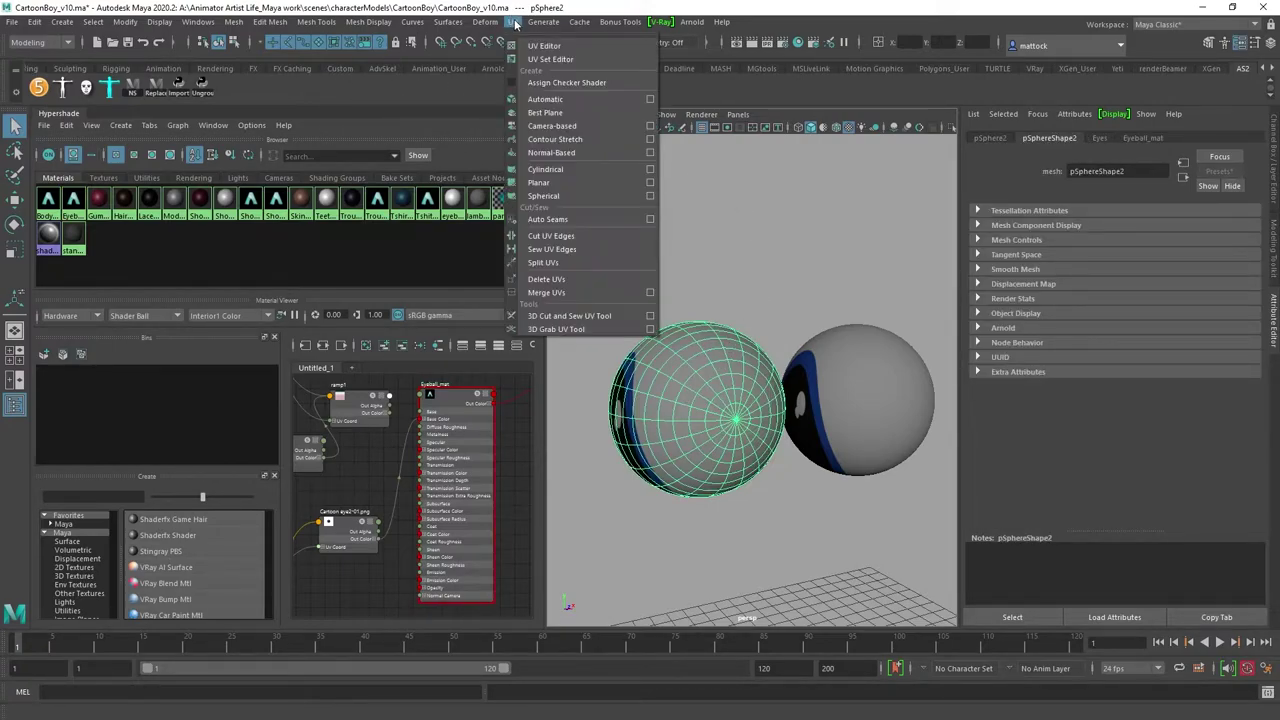
{"action": "left_click", "coordinate": [544, 45]}
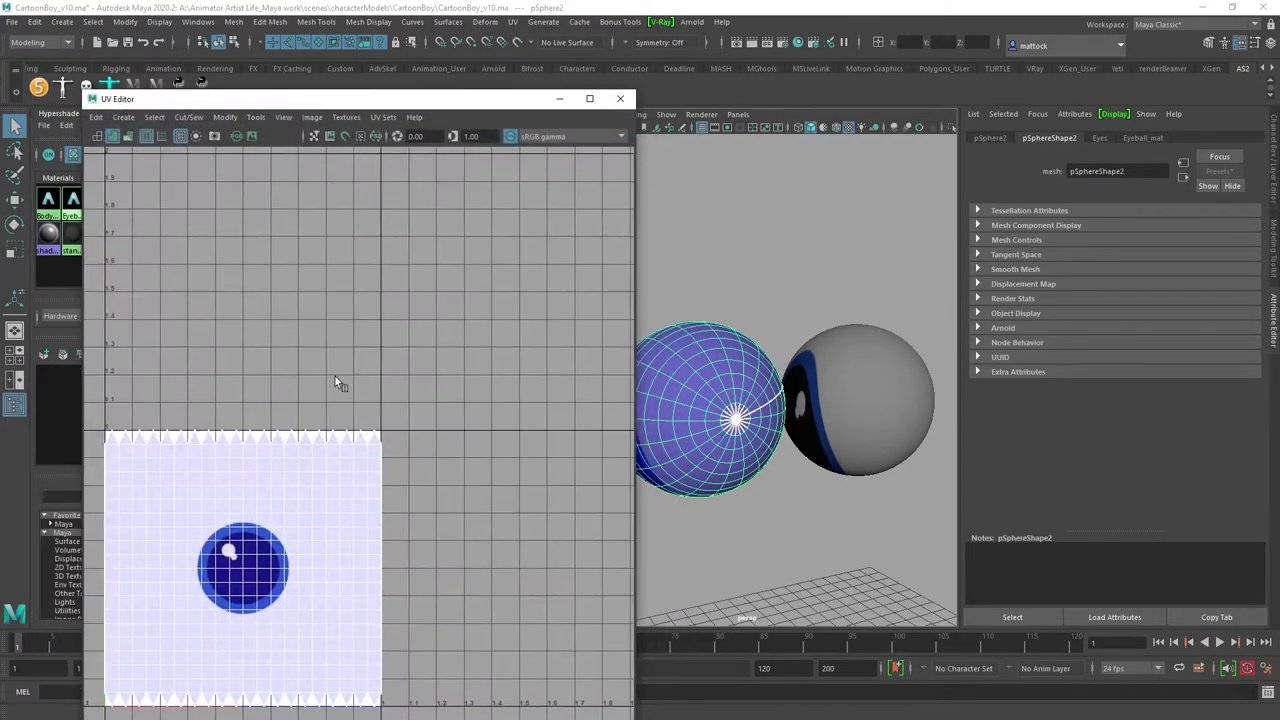
{"action": "right_click_drag", "start_coordinate": [335, 376], "coordinate": [319, 403], "text": "alt"}
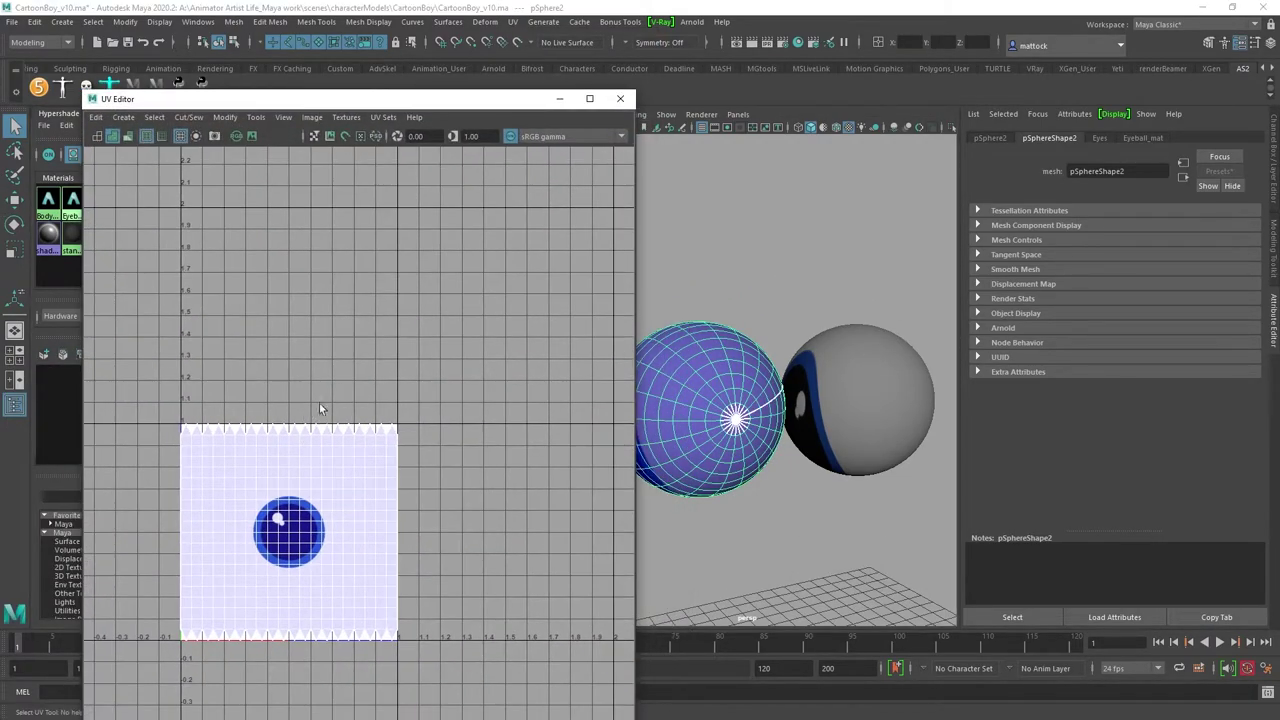
{"action": "middle_click_drag", "start_coordinate": [319, 403], "coordinate": [437, 232], "text": "alt"}
{"action": "right_click_drag", "start_coordinate": [262, 281], "coordinate": [398, 243], "text": "alt"}
{"action": "middle_click_drag", "start_coordinate": [398, 243], "coordinate": [263, 331], "text": "alt"}
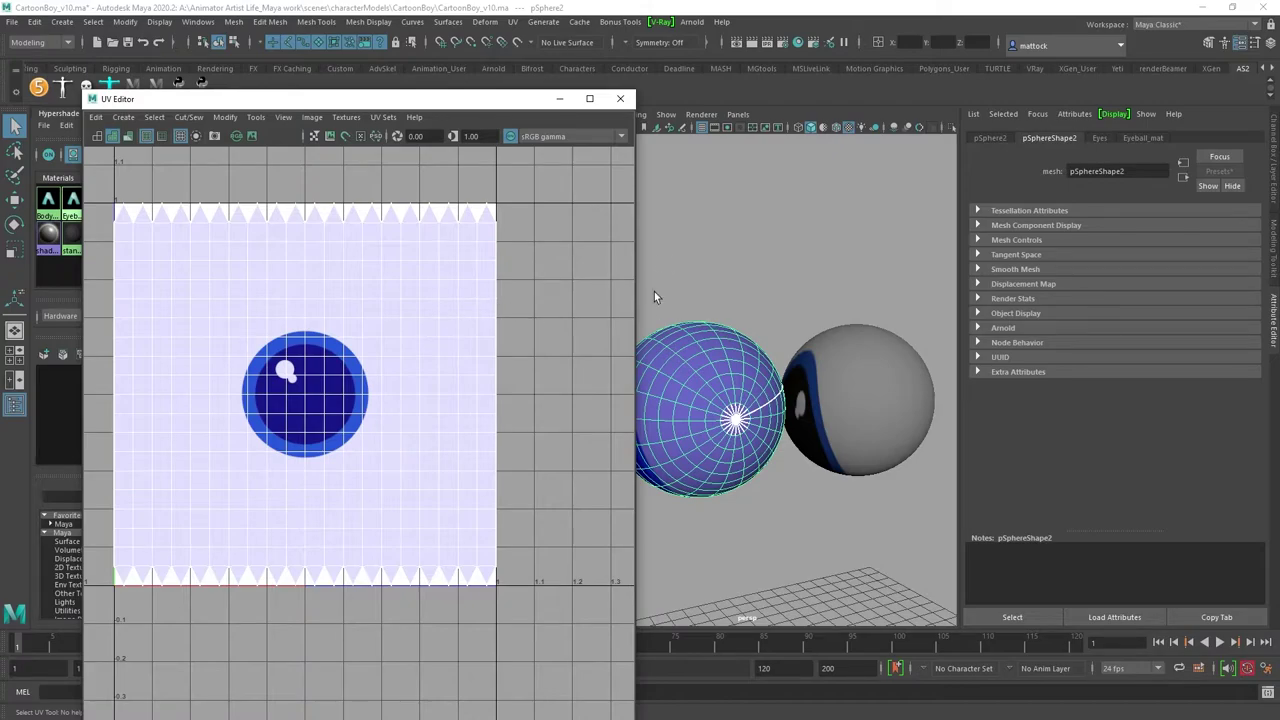
{"action": "left_click_drag", "start_coordinate": [637, 307], "coordinate": [519, 307]}
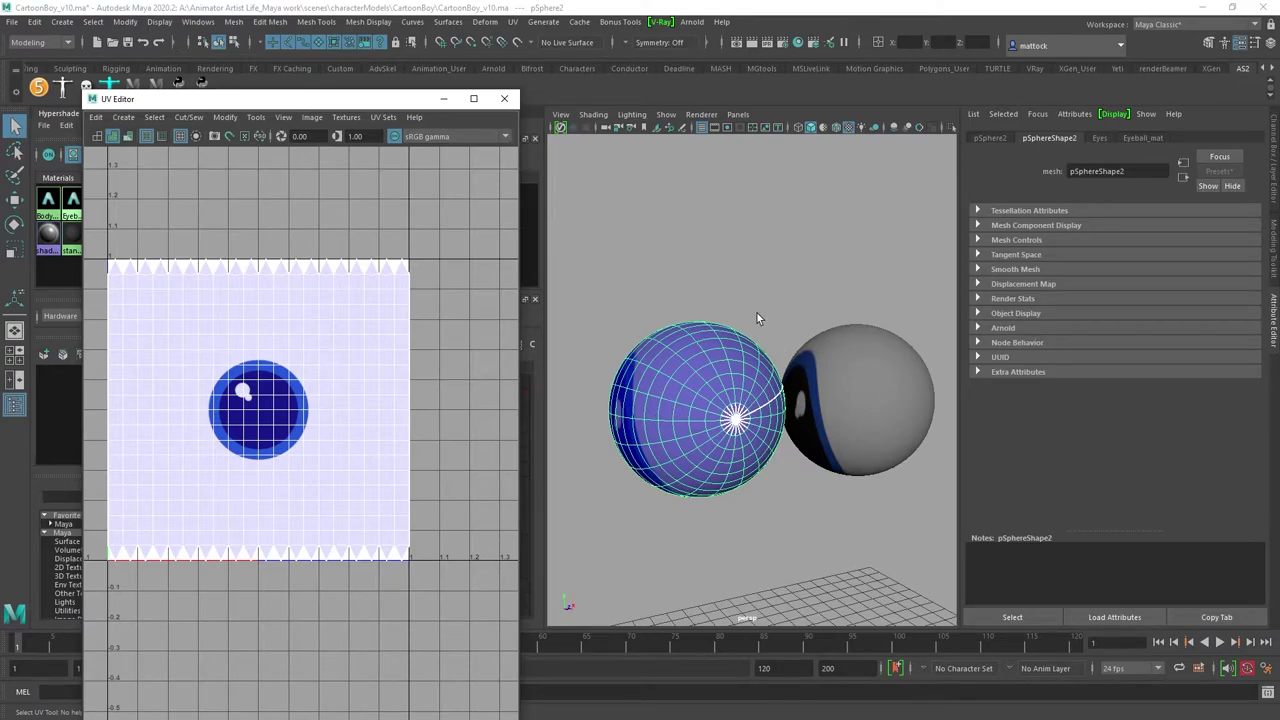
{"action": "mouse_move", "coordinate": [755, 297]}
{"action": "left_mouse_down", "text": "alt"}
{"action": "mouse_move", "coordinate": [771, 306]}
{"action": "mouse_move", "coordinate": [763, 320]}
{"action": "left_mouse_up", "text": "alt"}
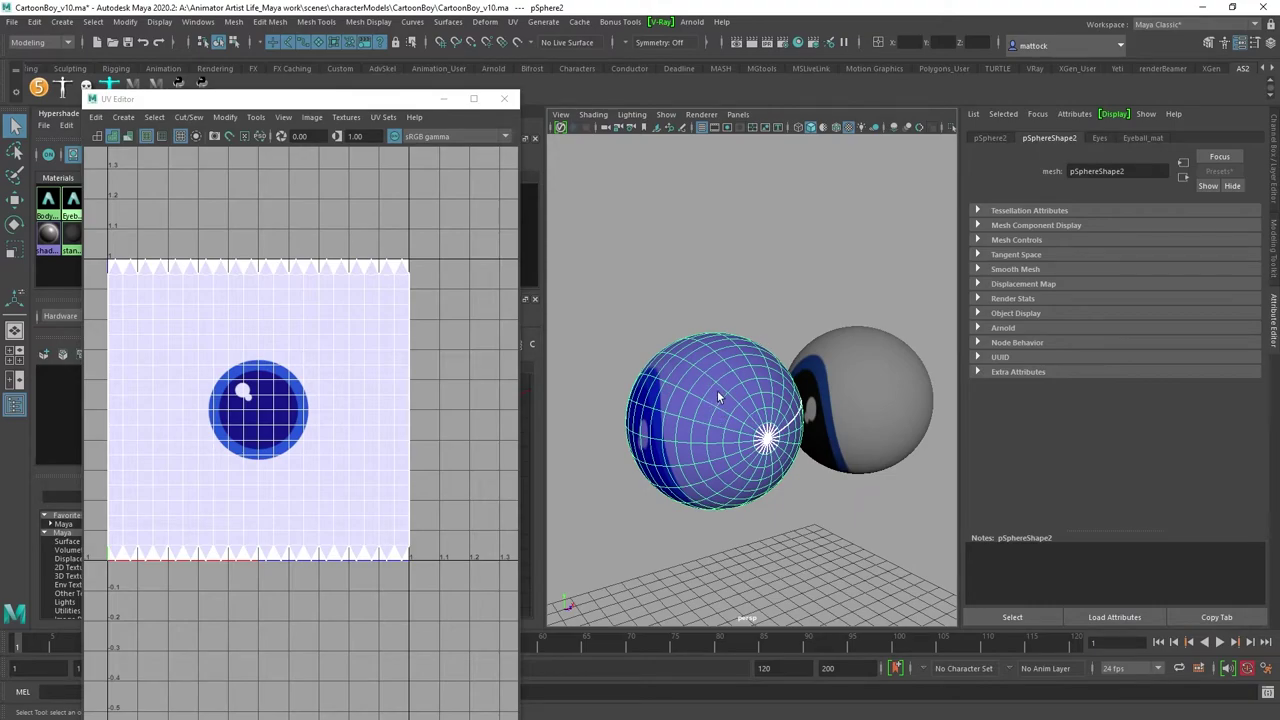
{"action": "left_click_drag", "start_coordinate": [381, 92], "coordinate": [383, 150]}
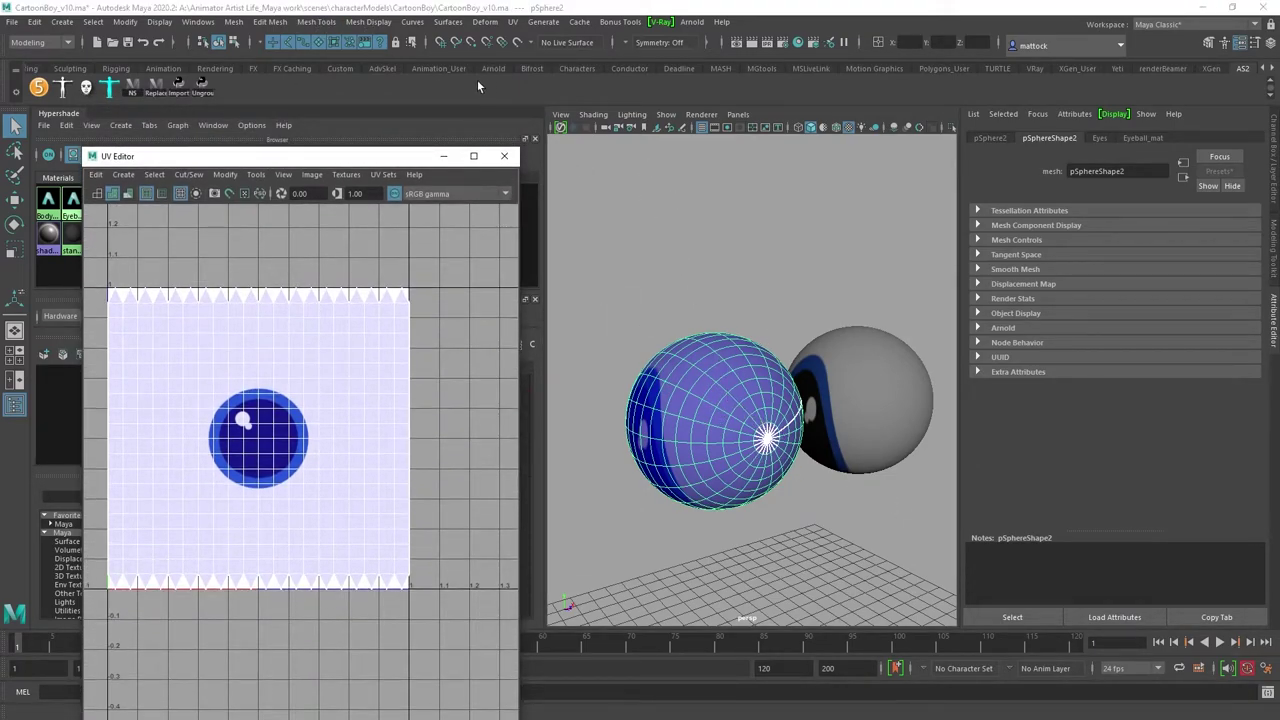
Step: Apply a planar UV mapping to pSphere2, fitted to the bounding box and projected from the Z axis, and return to object mode
{"action": "left_click", "coordinate": [513, 22]}
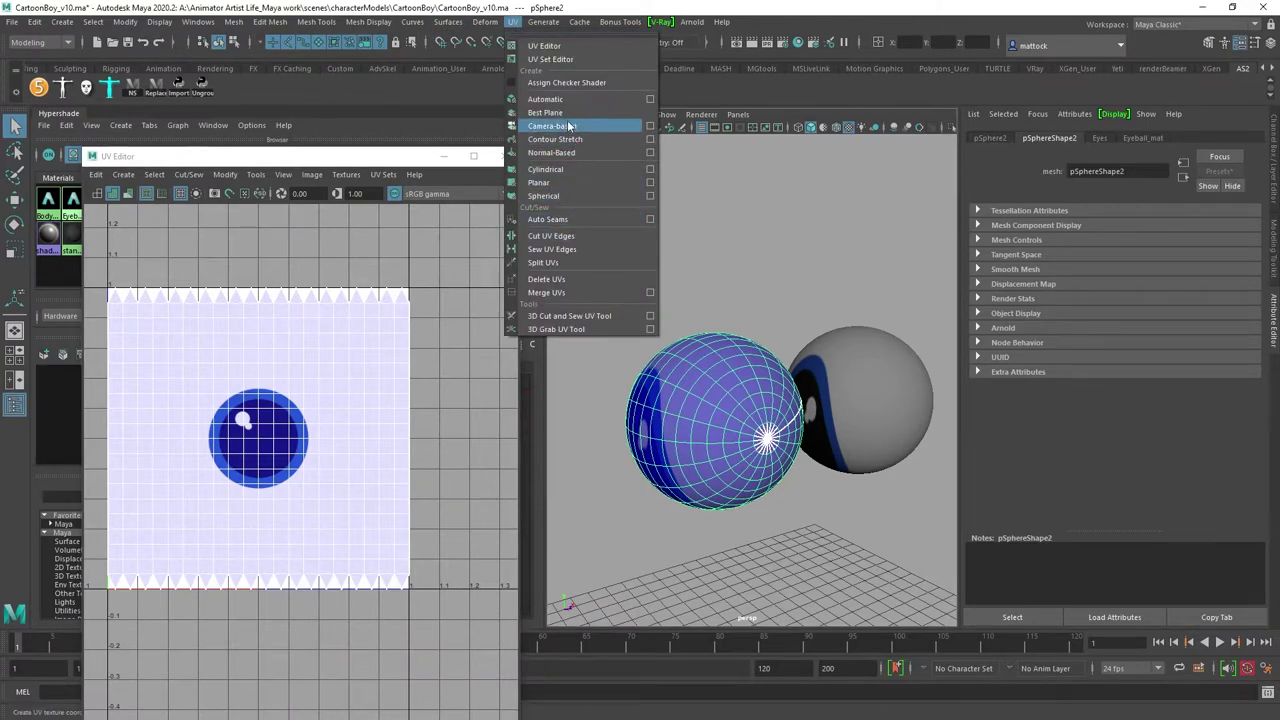
{"action": "left_click", "coordinate": [650, 184]}
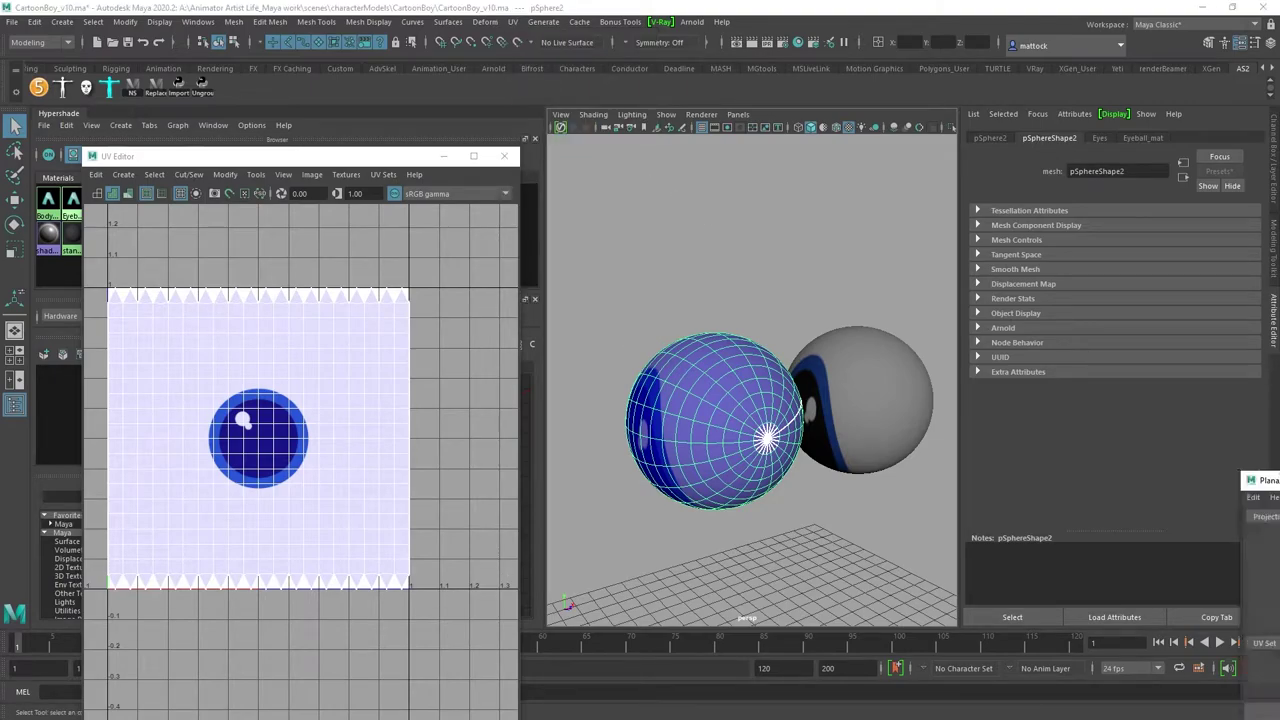
{"action": "left_click_drag", "start_coordinate": [1279, 481], "coordinate": [646, 133]}
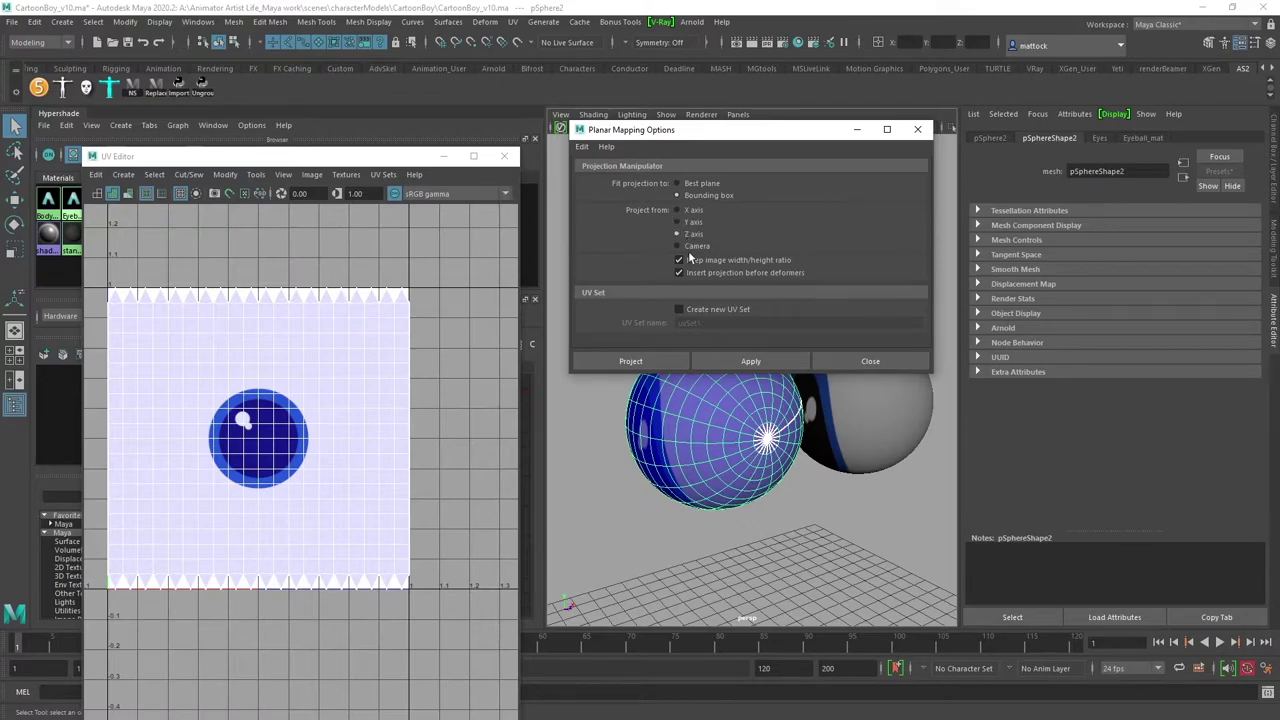
{"action": "left_click_drag", "start_coordinate": [767, 632], "coordinate": [604, 559], "text": "alt"}
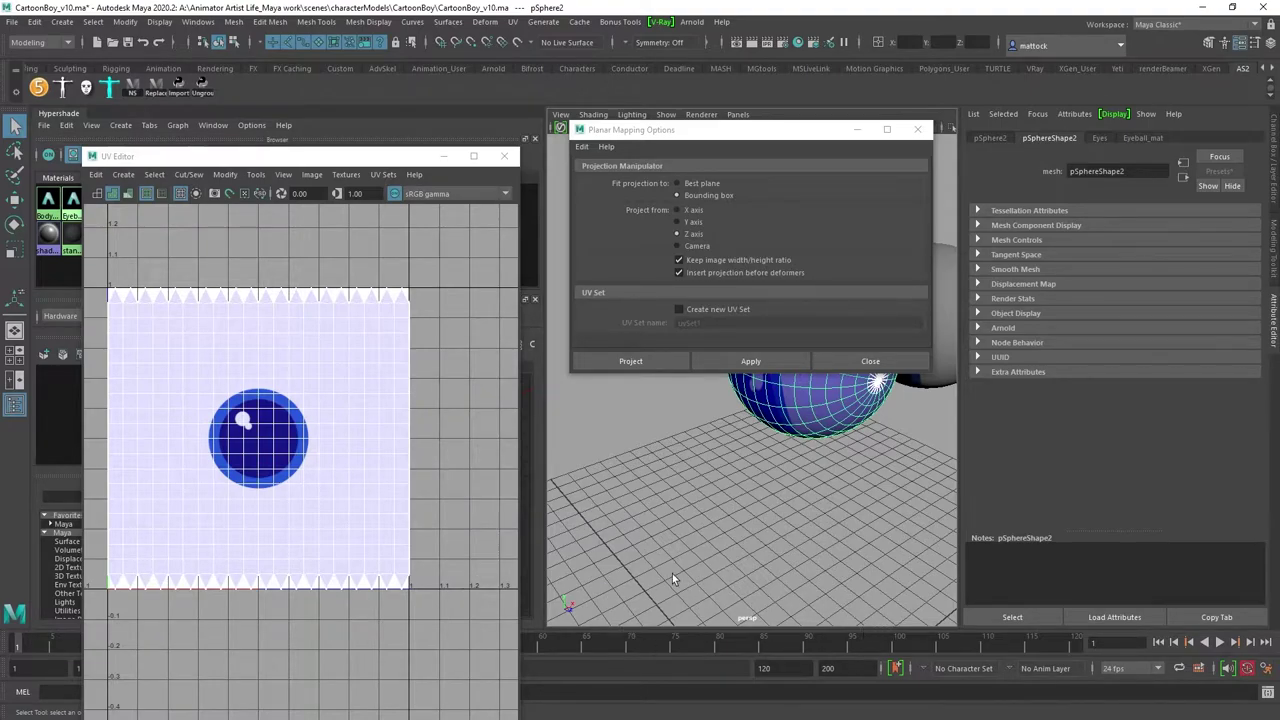
{"action": "left_click_drag", "start_coordinate": [683, 546], "coordinate": [736, 493], "text": "alt"}
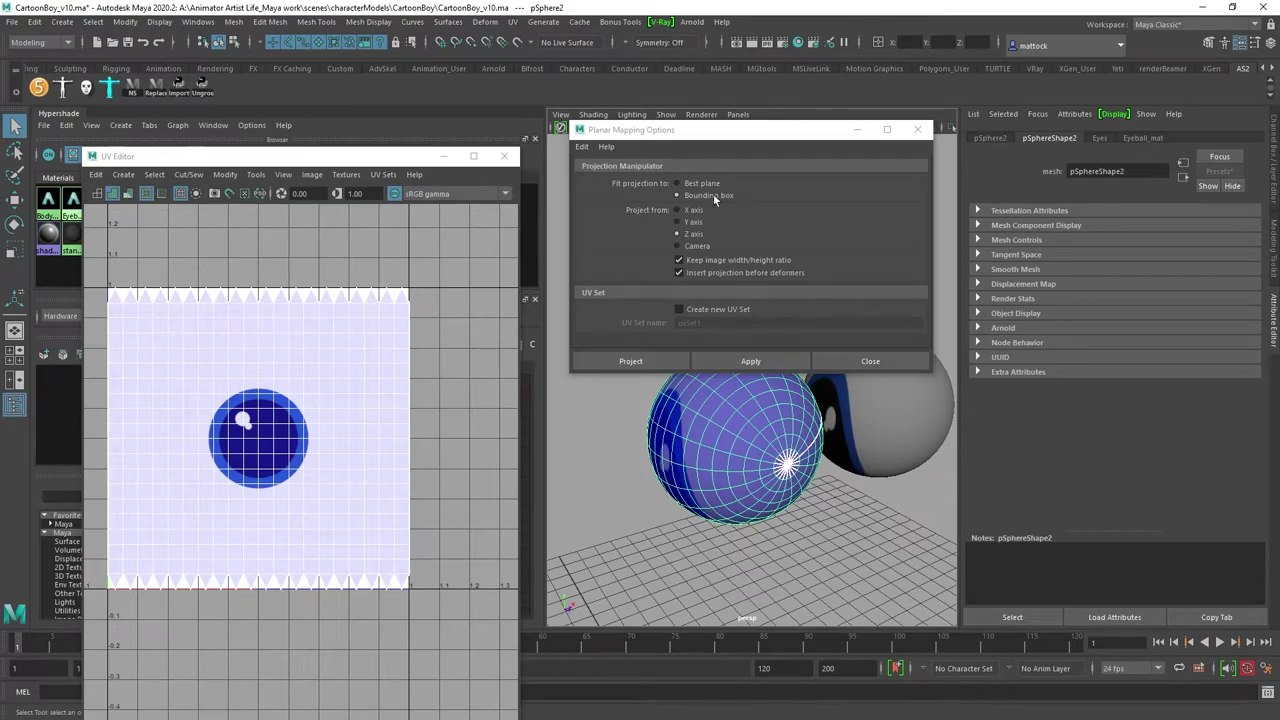
{"action": "left_click", "coordinate": [725, 362]}
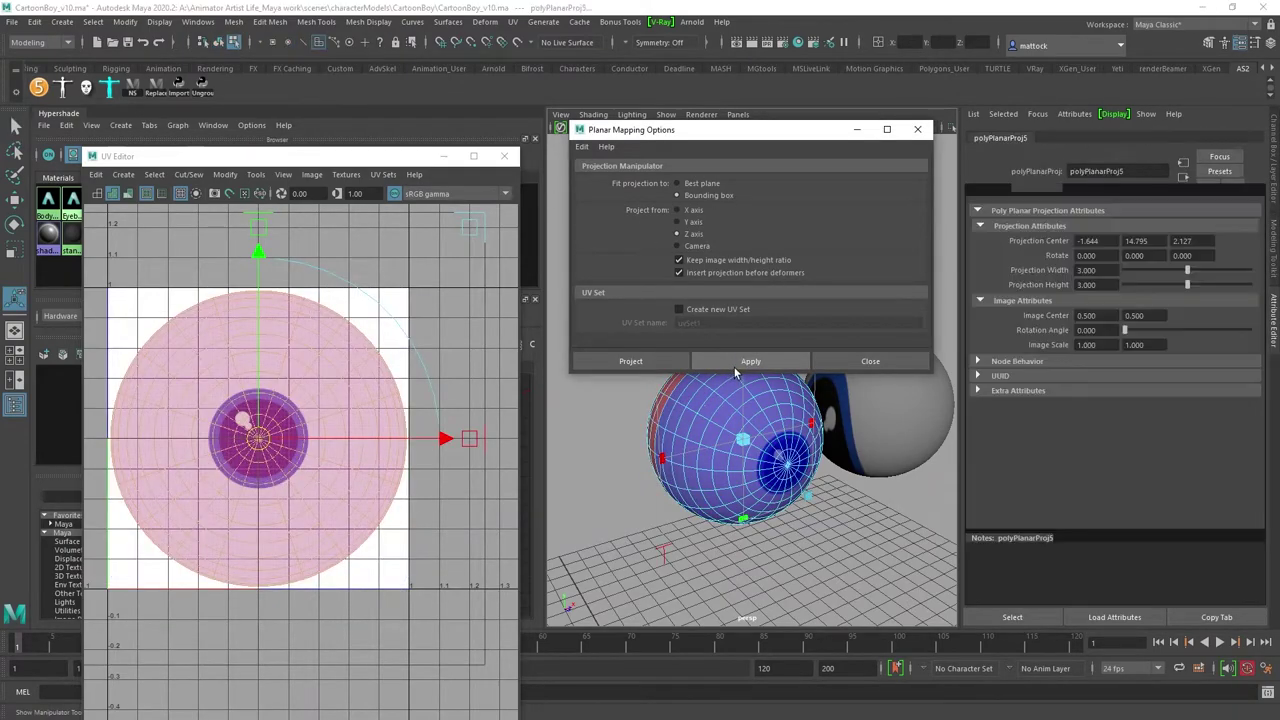
{"action": "left_click", "coordinate": [917, 130]}
{"action": "left_click_drag", "start_coordinate": [840, 566], "coordinate": [816, 537], "text": "alt"}
{"action": "left_click", "coordinate": [836, 495]}
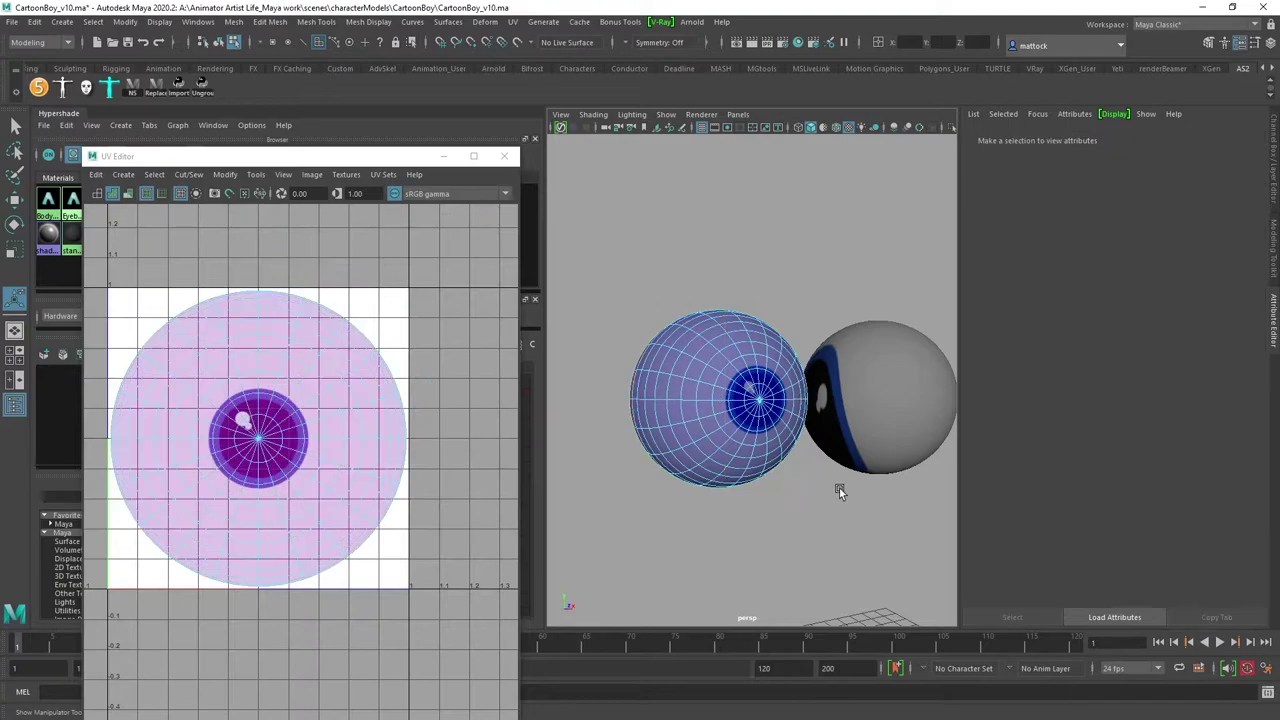
{"action": "right_click_drag", "start_coordinate": [708, 352], "coordinate": [755, 325]}
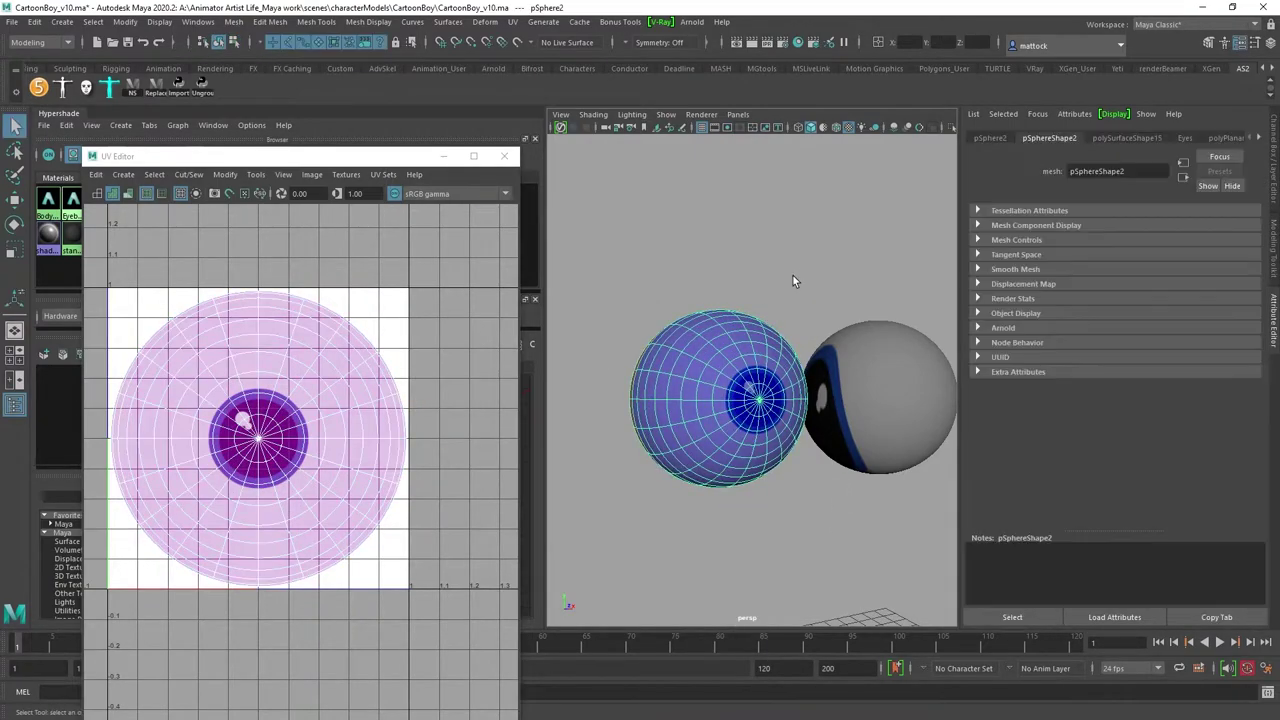
Step: Examine the remapped pSphere2 eyeball from the front, side and back, both unselected and with its UV coloring shown
{"action": "left_click", "coordinate": [798, 277]}
{"action": "left_click_drag", "start_coordinate": [798, 277], "coordinate": [729, 309], "text": "alt"}
{"action": "right_click_drag", "start_coordinate": [729, 309], "coordinate": [818, 292], "text": "alt"}
{"action": "left_click_drag", "start_coordinate": [818, 292], "coordinate": [766, 303], "text": "alt"}
{"action": "scroll", "coordinate": [700, 304], "scroll_direction": "up", "scroll_amount": 5}
{"action": "scroll", "coordinate": [665, 298], "scroll_direction": "down", "scroll_amount": 5}
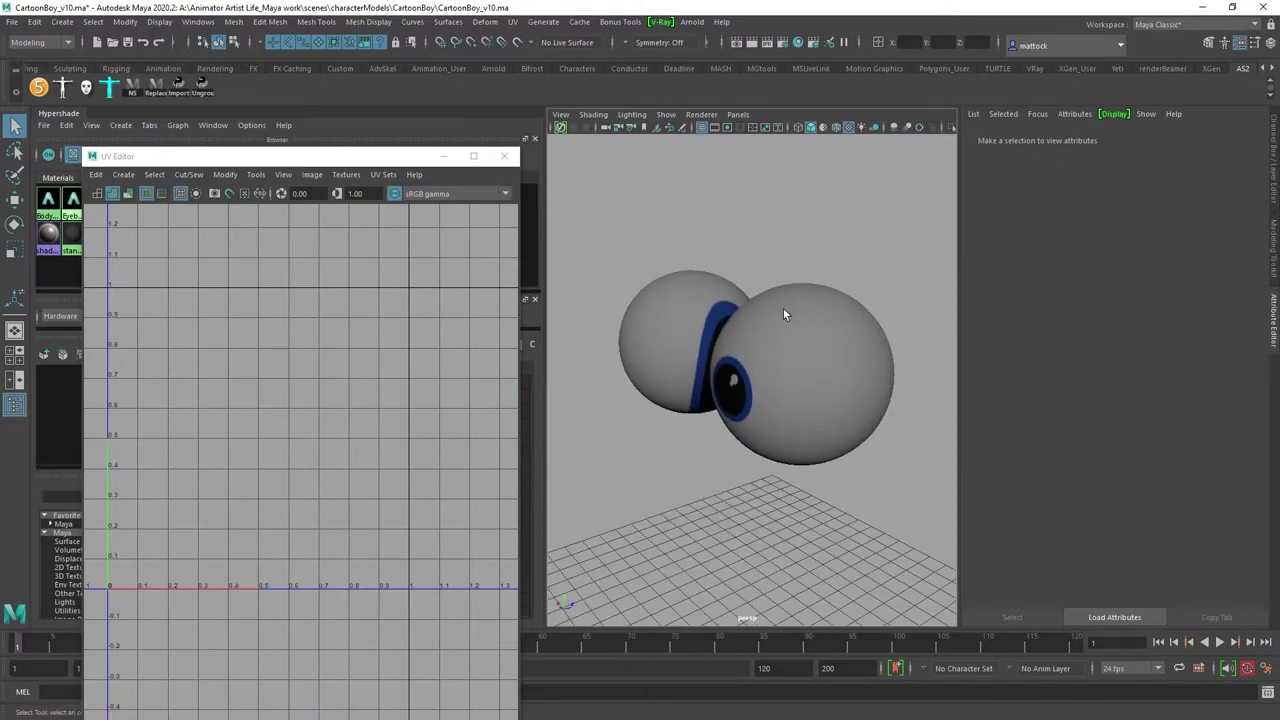
{"action": "left_click", "coordinate": [866, 320]}
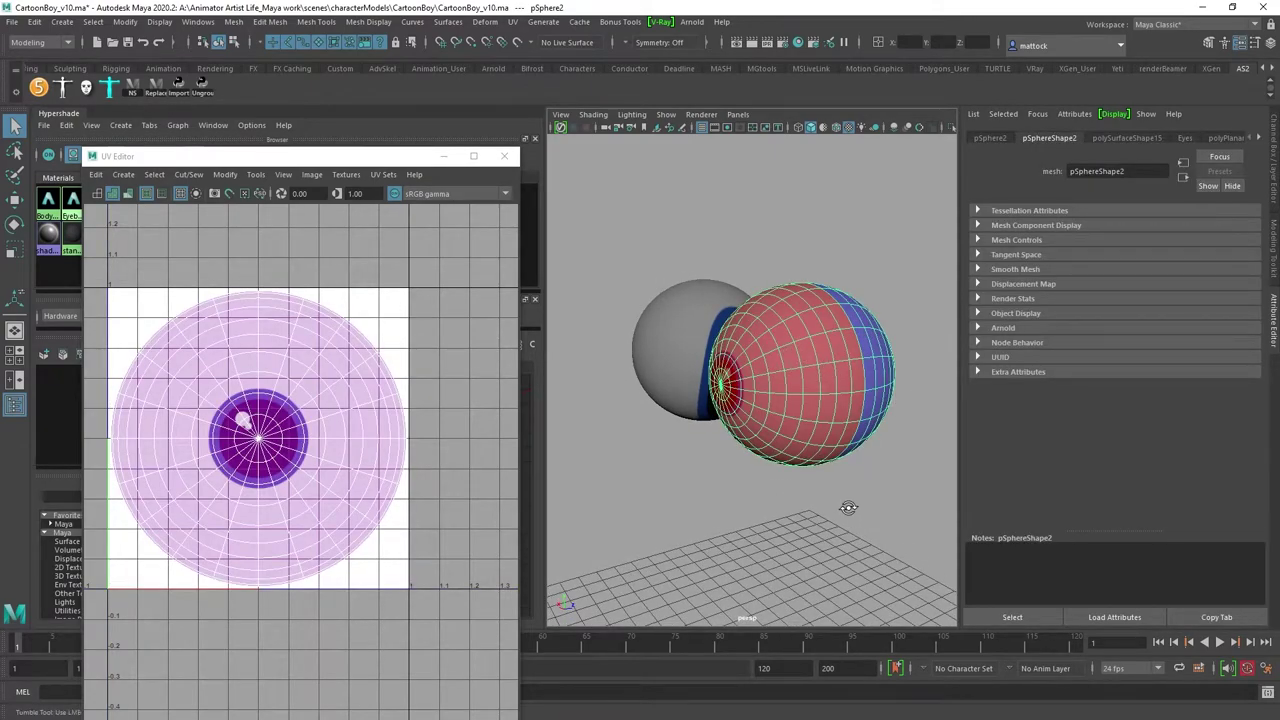
{"action": "left_click_drag", "start_coordinate": [849, 509], "coordinate": [803, 494], "text": "alt"}
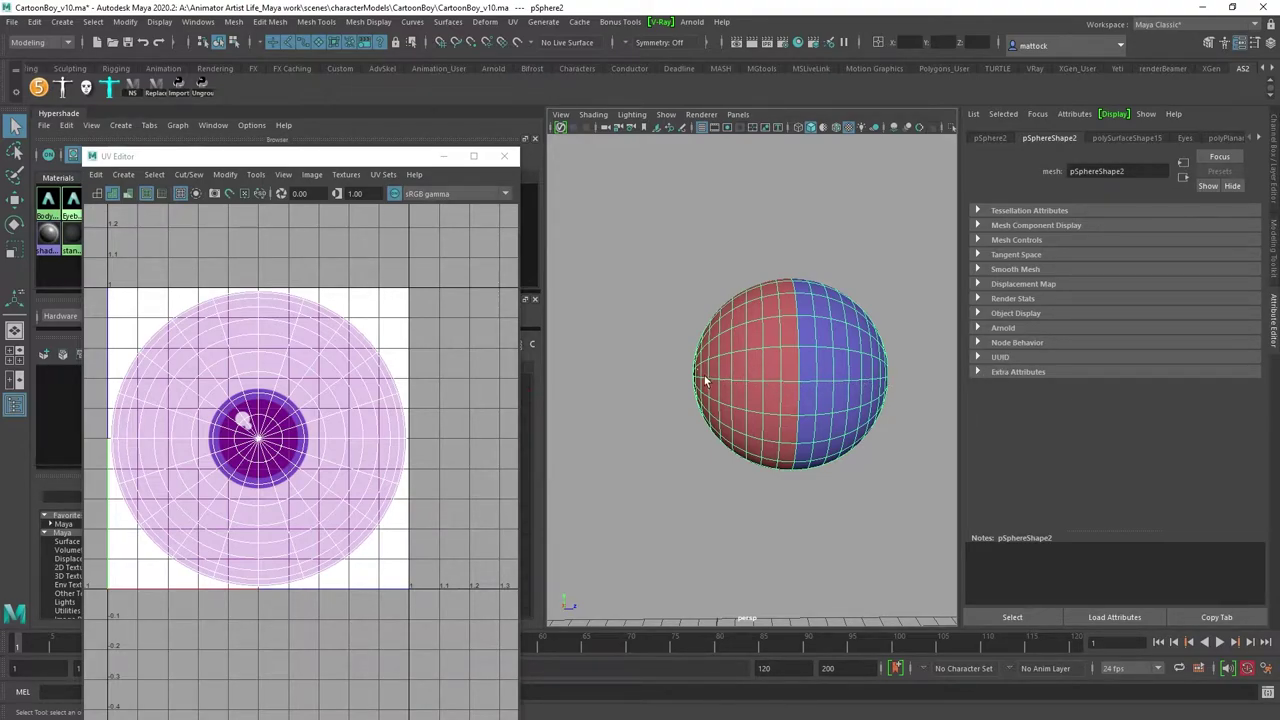
{"action": "left_click_drag", "start_coordinate": [825, 516], "coordinate": [777, 484], "text": "alt"}
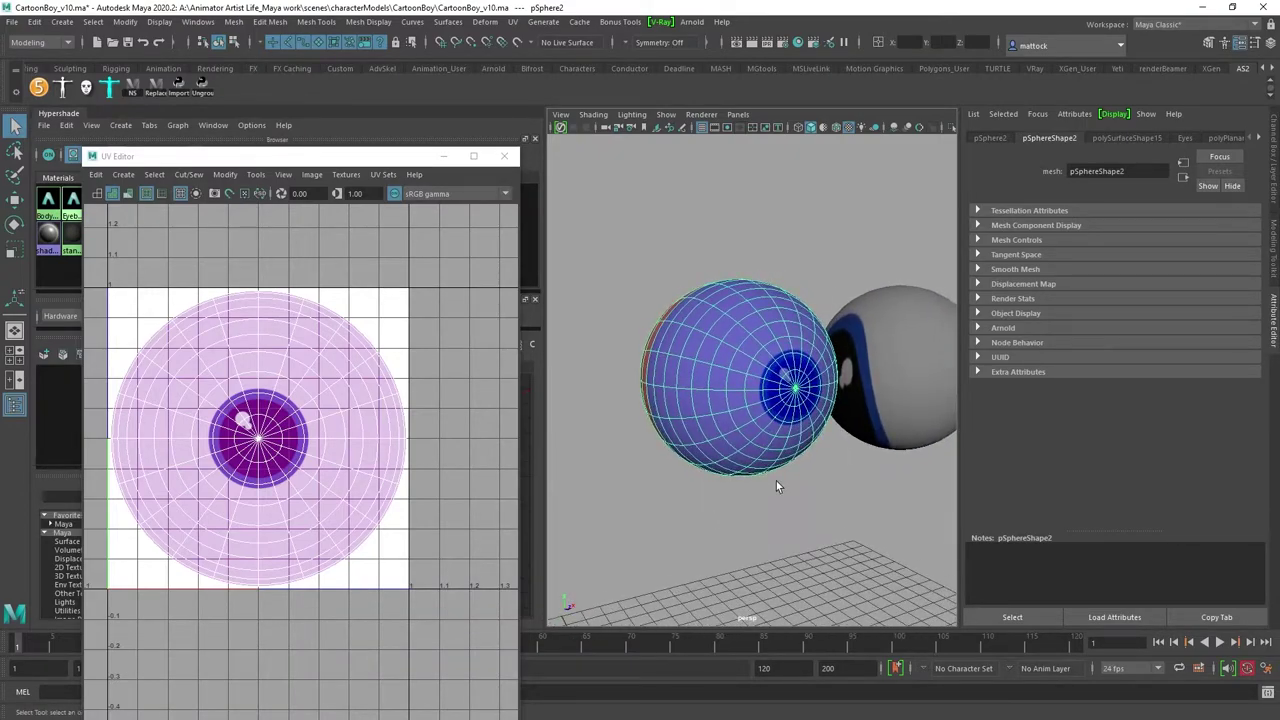
{"action": "left_click", "coordinate": [859, 253]}
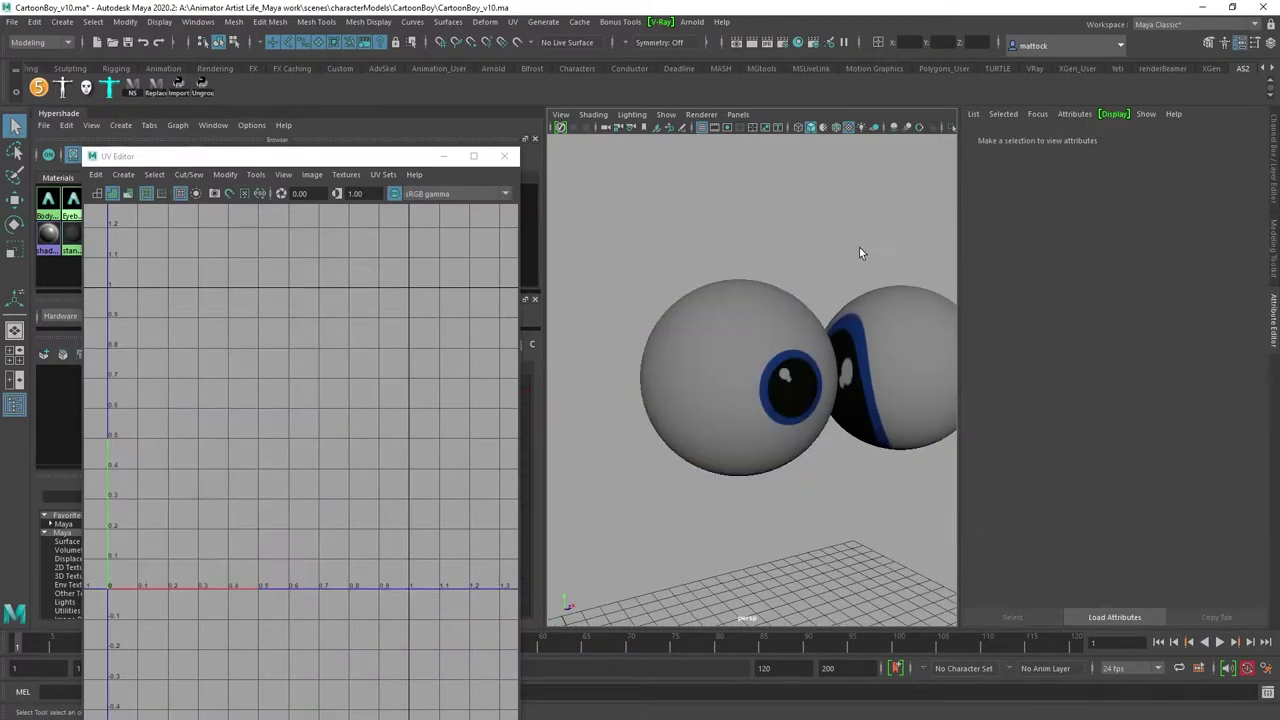
Step: Check the remapped eye within the character's head by temporarily showing the BodyL layer
{"action": "left_click", "coordinate": [1275, 157]}
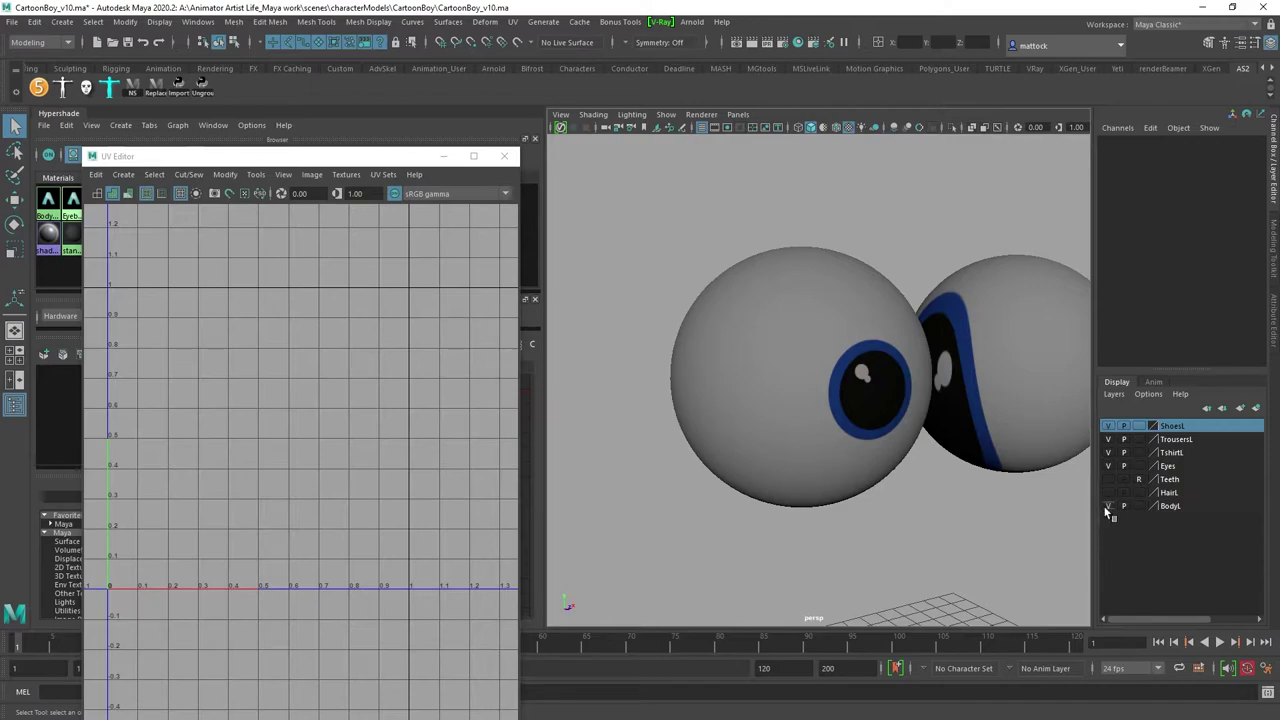
{"action": "scroll", "coordinate": [812, 411], "scroll_direction": "down", "scroll_amount": 4}
{"action": "mouse_move", "coordinate": [786, 398]}
{"action": "left_mouse_down", "text": "alt"}
{"action": "mouse_move", "coordinate": [802, 386]}
{"action": "mouse_move", "coordinate": [669, 380]}
{"action": "mouse_move", "coordinate": [771, 386]}
{"action": "left_mouse_up", "text": "alt"}
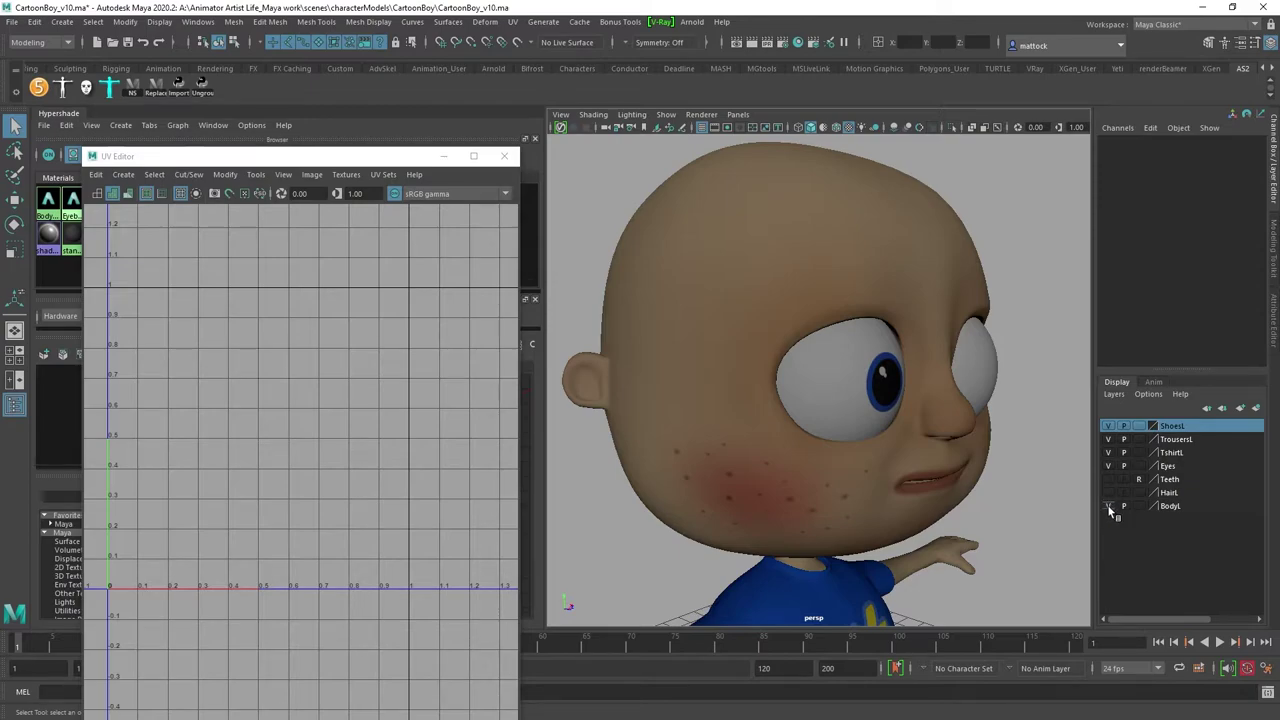
{"action": "left_click", "coordinate": [1108, 507]}
Step: Select pSphere2 and inspect where its front and back halves overlap in the planar UV layout
{"action": "left_click", "coordinate": [812, 389]}
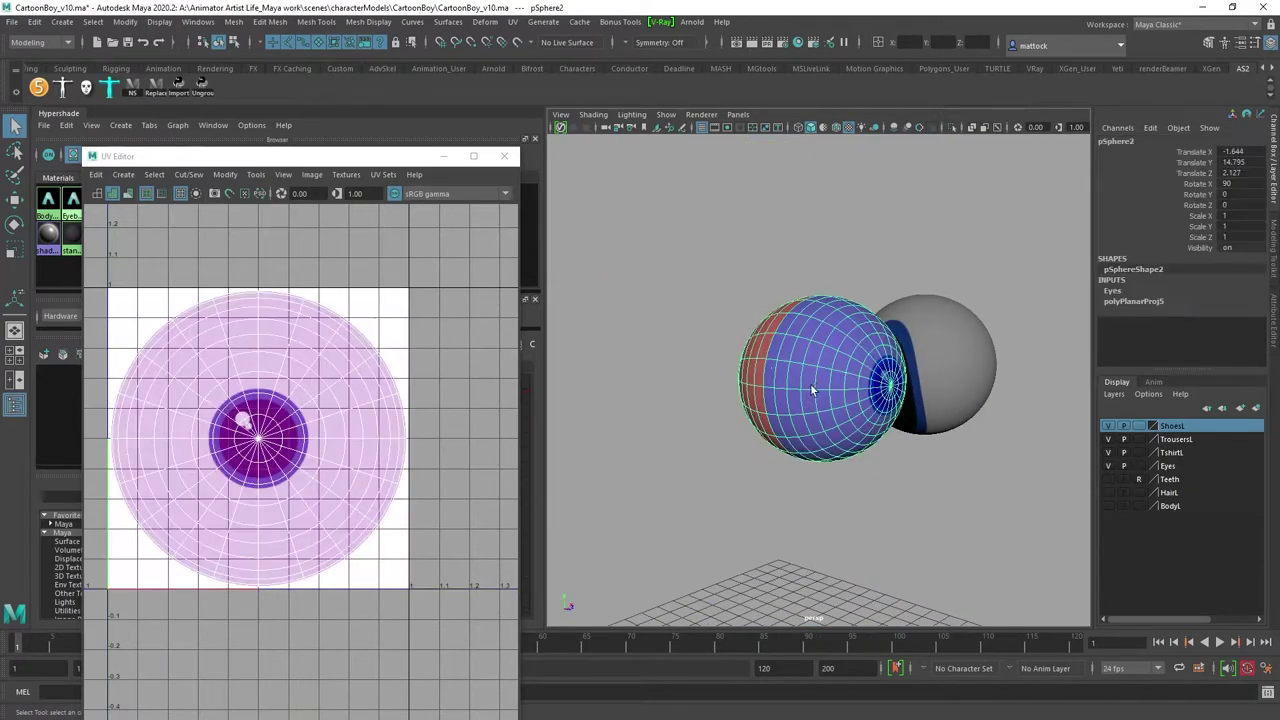
{"action": "left_click_drag", "start_coordinate": [810, 383], "coordinate": [677, 358], "text": "alt"}
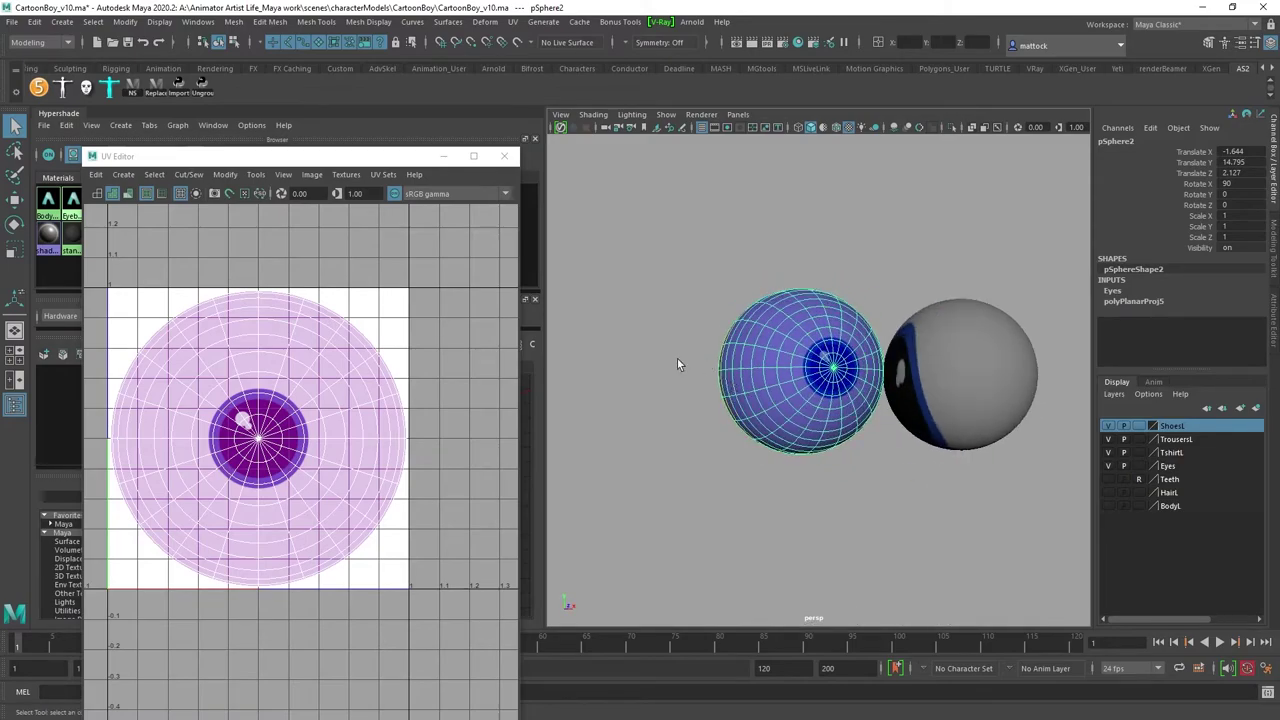
{"action": "right_click_drag", "start_coordinate": [677, 359], "coordinate": [807, 370], "text": "alt"}
{"action": "left_click_drag", "start_coordinate": [908, 410], "coordinate": [947, 426], "text": "alt"}
{"action": "middle_click_drag", "start_coordinate": [272, 386], "coordinate": [322, 376], "text": "alt"}
{"action": "left_click_drag", "start_coordinate": [940, 360], "coordinate": [824, 332], "text": "alt"}
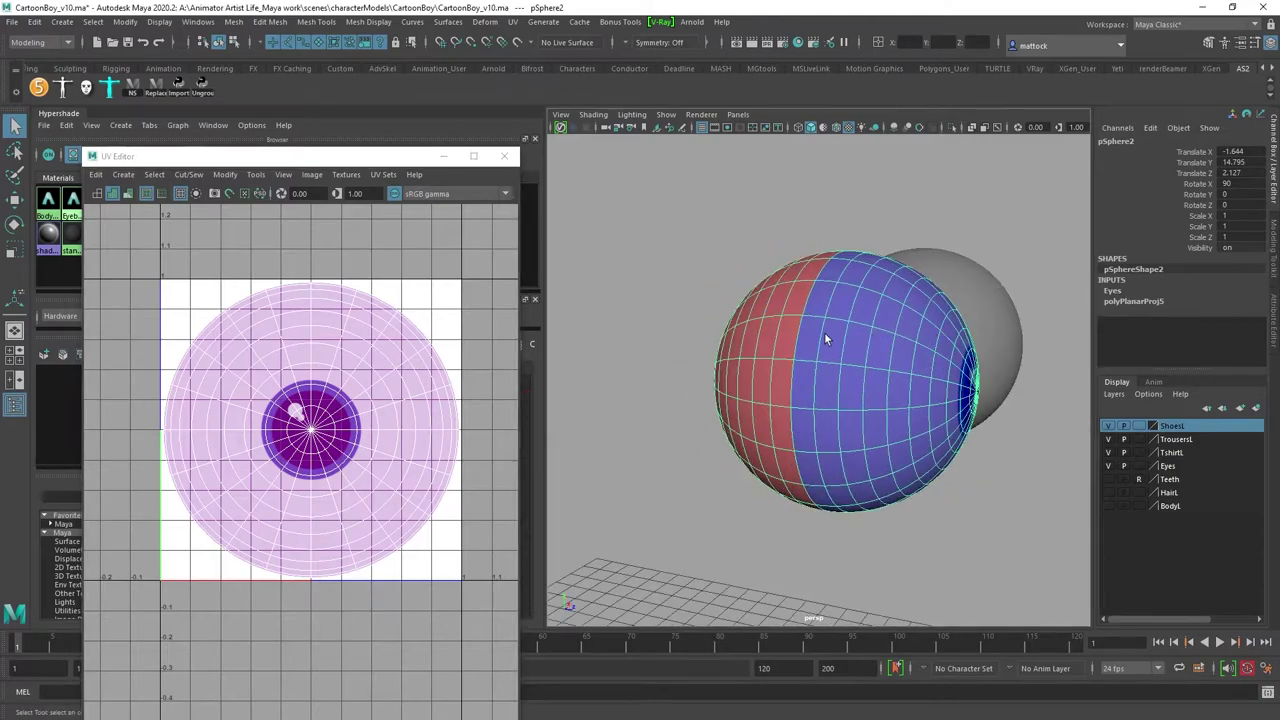
Step: Select the edge loop around the middle of the eyeball, where red and blue faces meet, and cut the UVs along it
{"action": "right_click", "coordinate": [808, 334]}
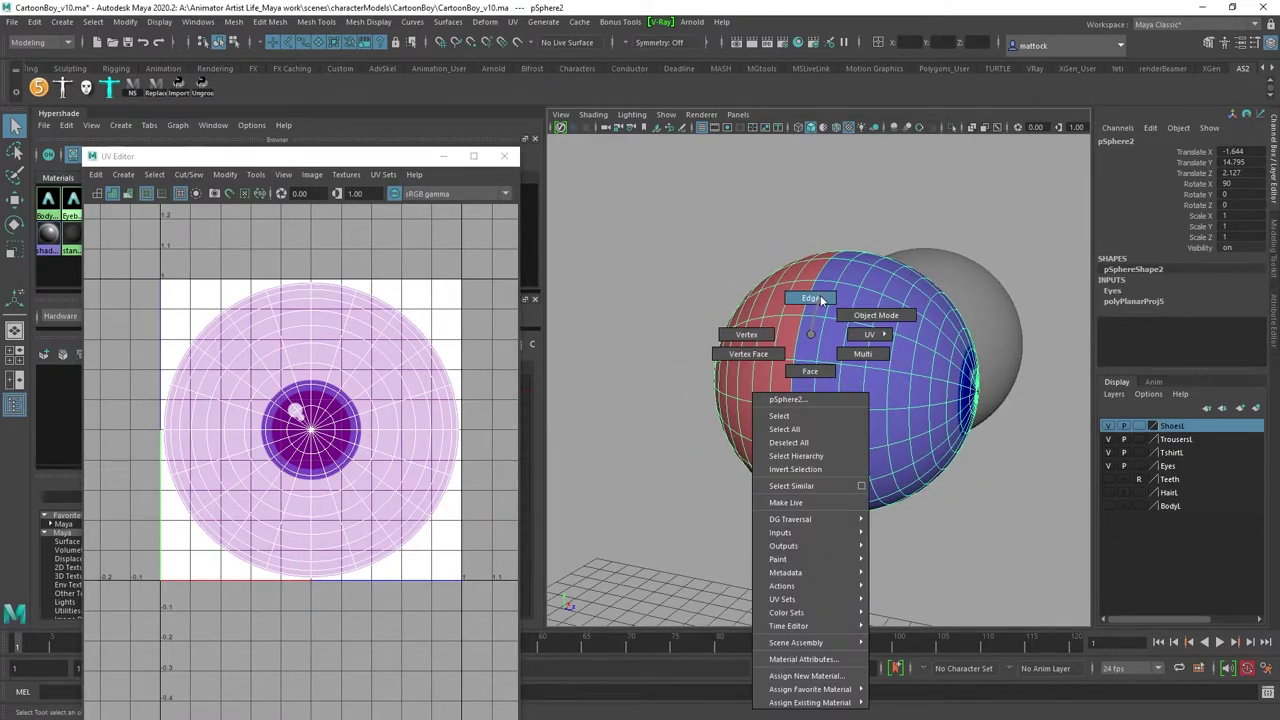
{"action": "left_click", "coordinate": [820, 299]}
{"action": "left_click", "coordinate": [795, 326]}
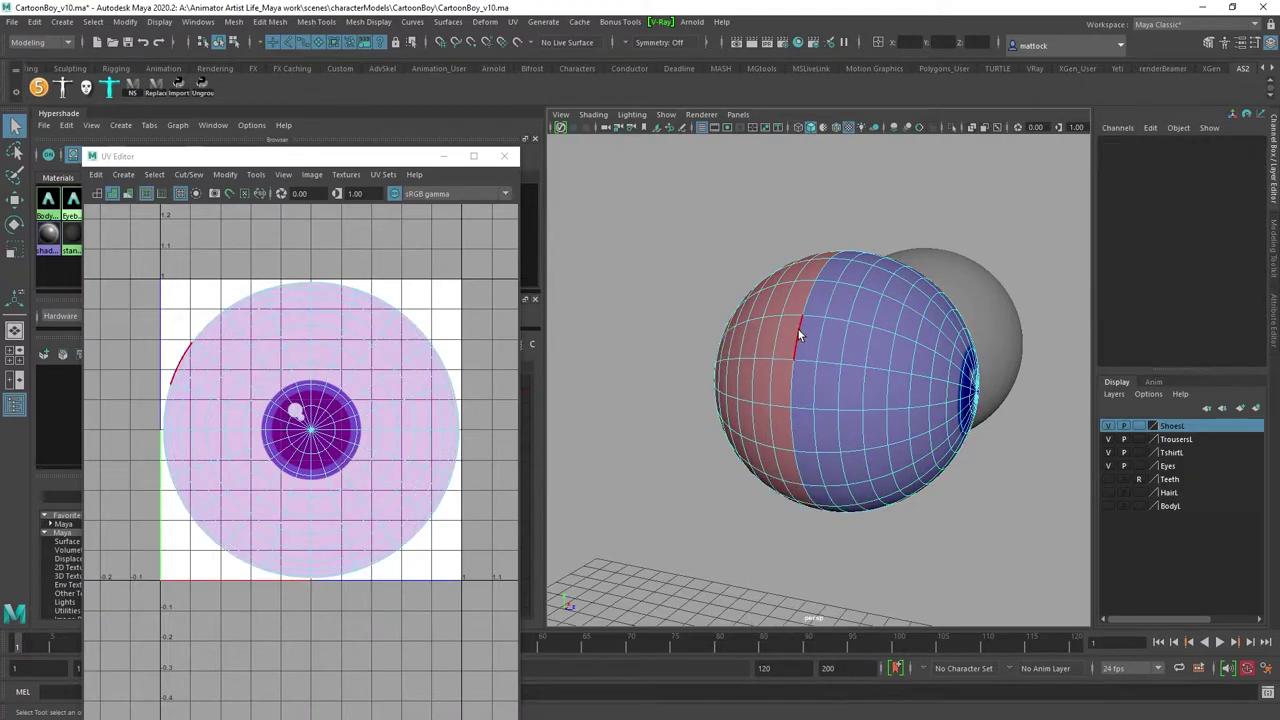
{"action": "double_click", "coordinate": [797, 329]}
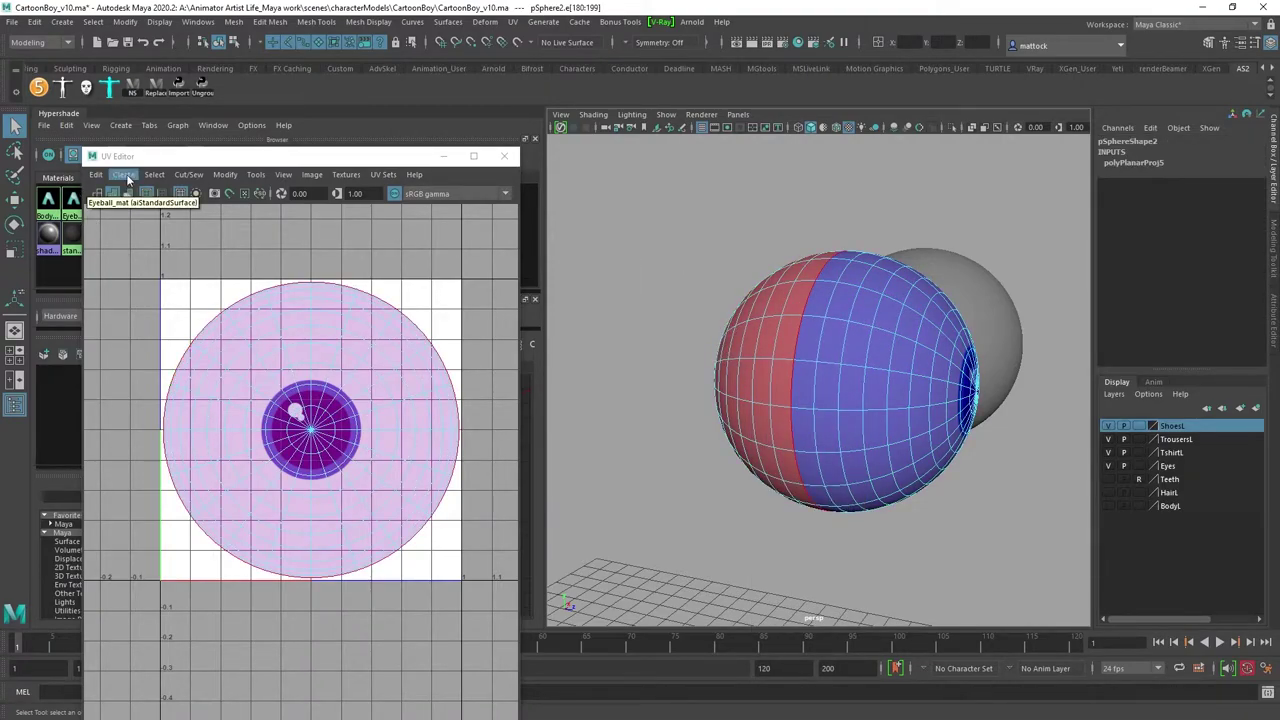
{"action": "left_click", "coordinate": [188, 174]}
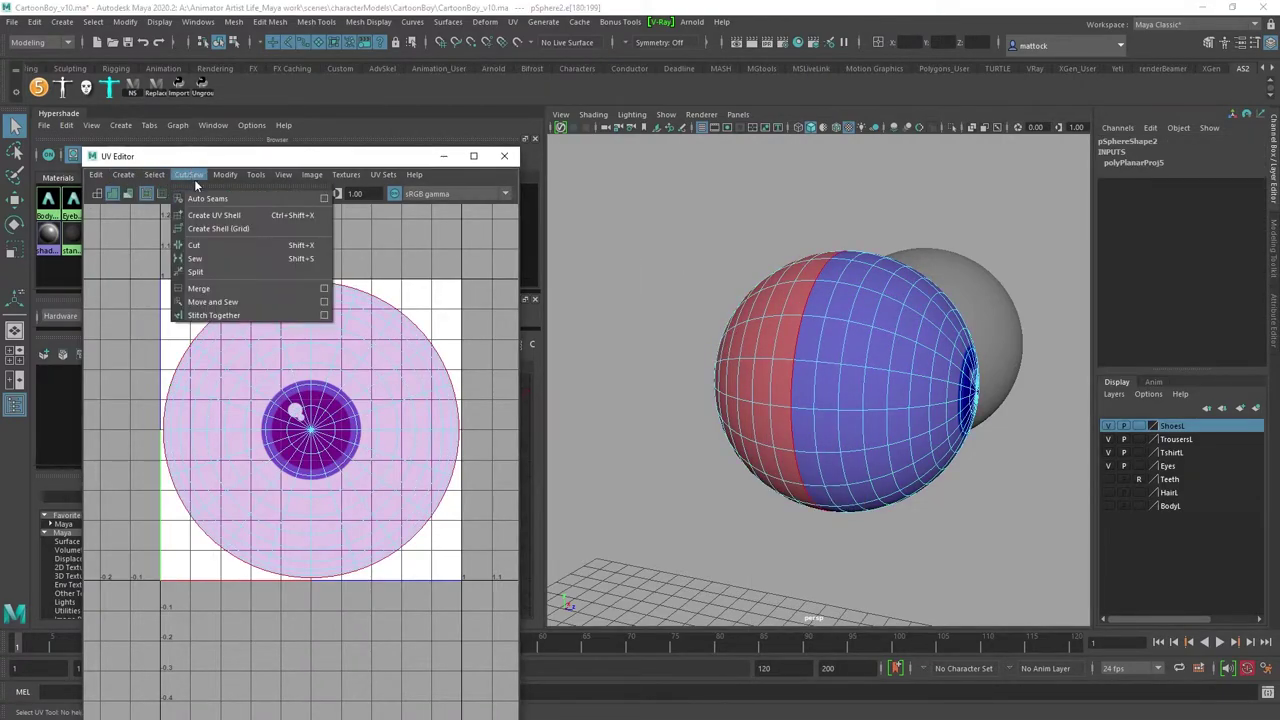
{"action": "left_click", "coordinate": [204, 246]}
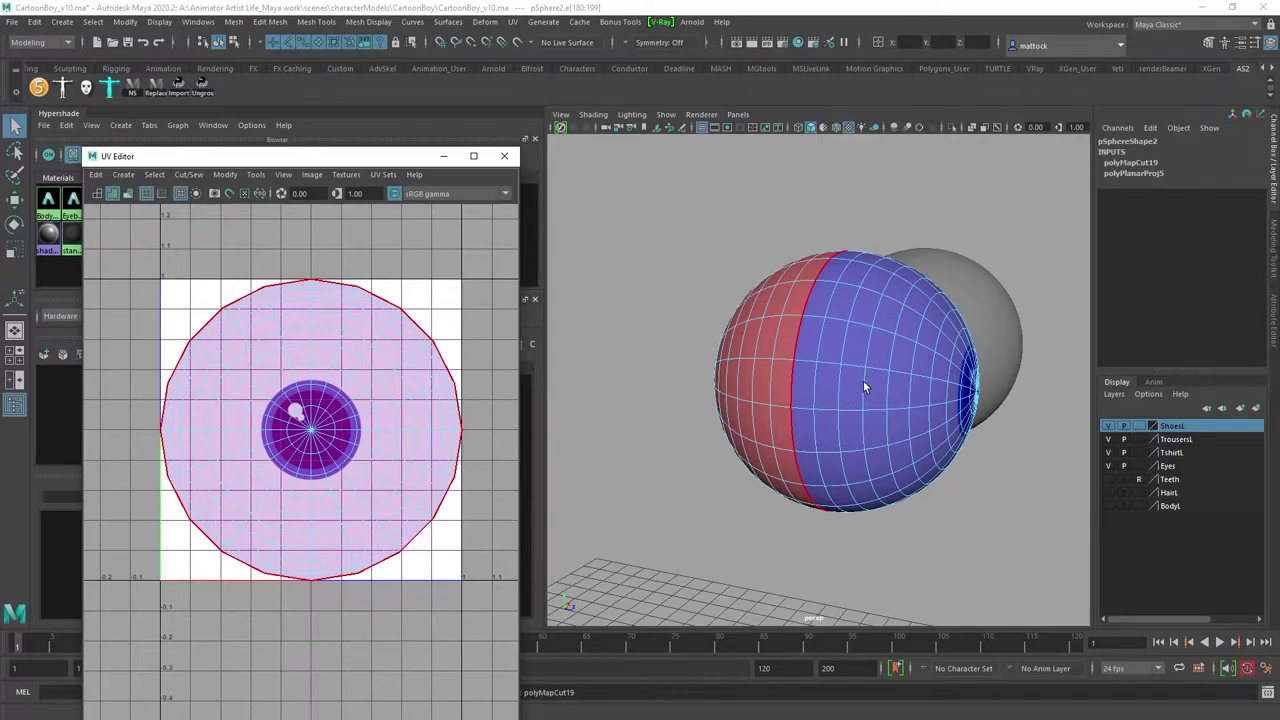
Step: Try to move the blue half's entire UV shell away from the overlapping red half
{"action": "left_click_drag", "start_coordinate": [863, 381], "coordinate": [887, 378], "text": "alt"}
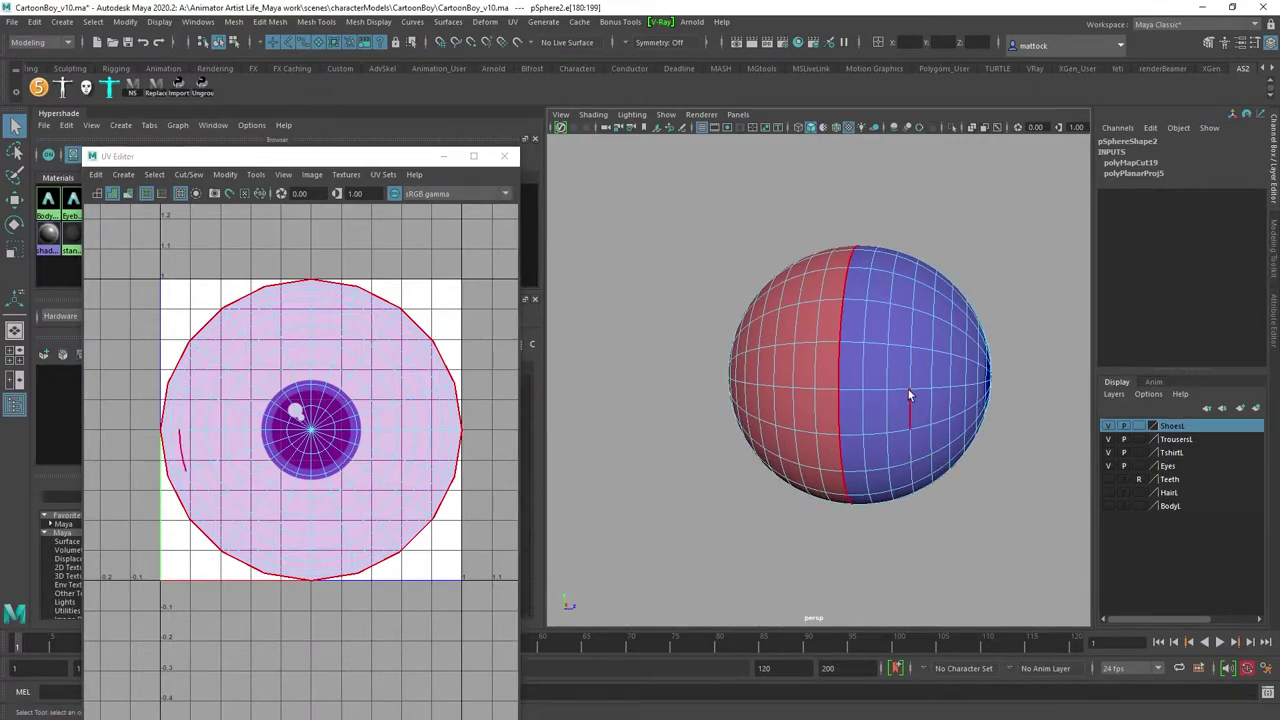
{"action": "left_click", "coordinate": [838, 294]}
{"action": "right_click_drag", "start_coordinate": [401, 309], "coordinate": [418, 310]}
{"action": "left_click", "coordinate": [400, 312]}
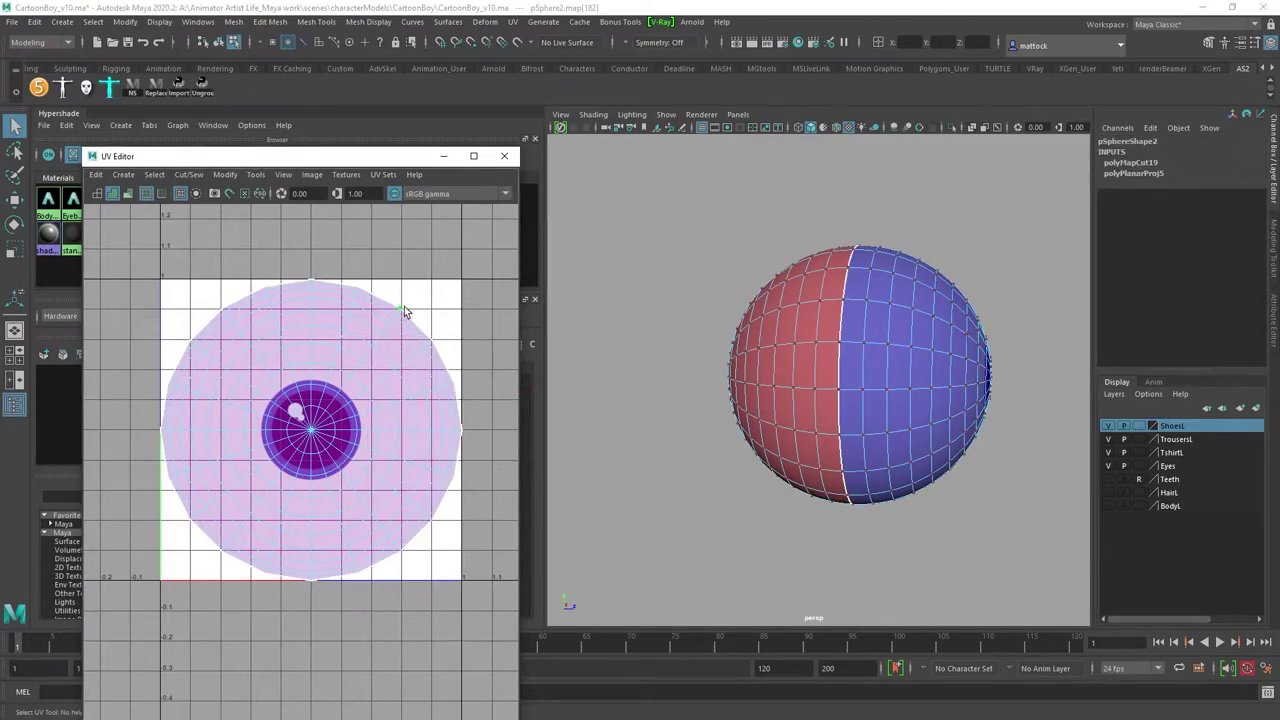
{"action": "right_click", "coordinate": [398, 313], "text": "ctrl"}
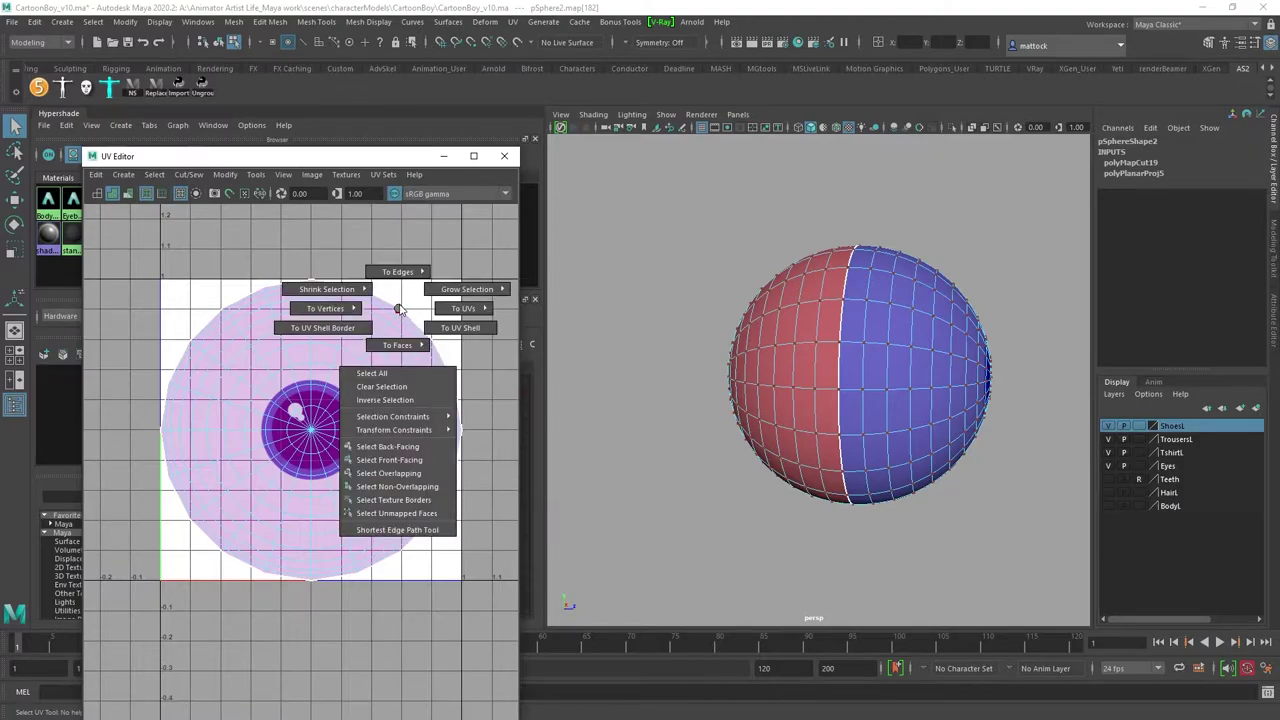
{"action": "left_click", "coordinate": [459, 333]}
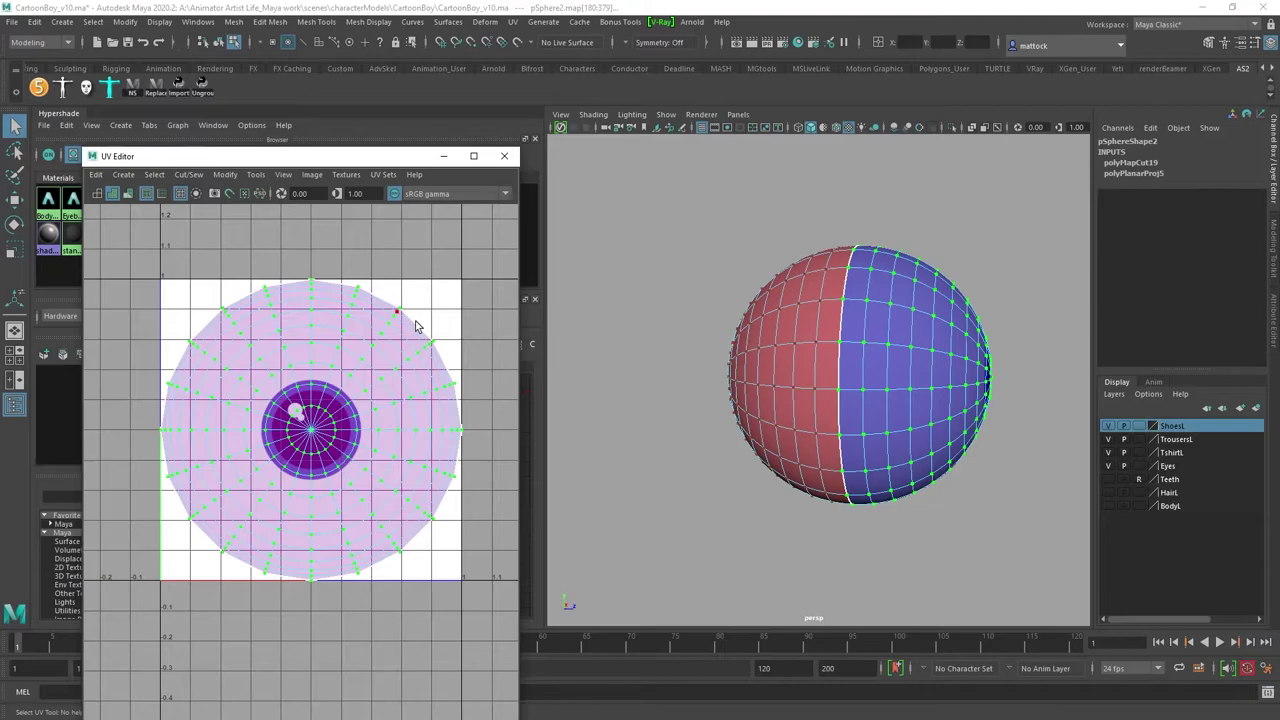
{"action": "key", "text": "w"}
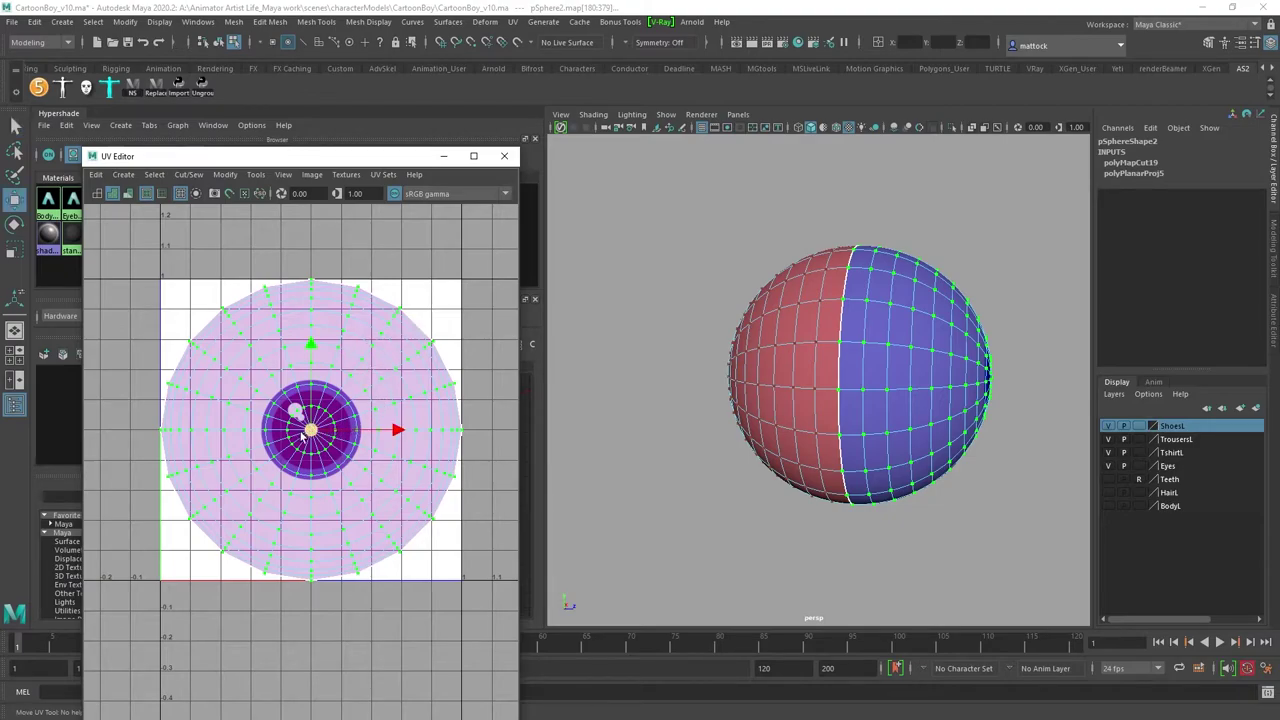
{"action": "left_click_drag", "start_coordinate": [302, 432], "coordinate": [385, 385]}
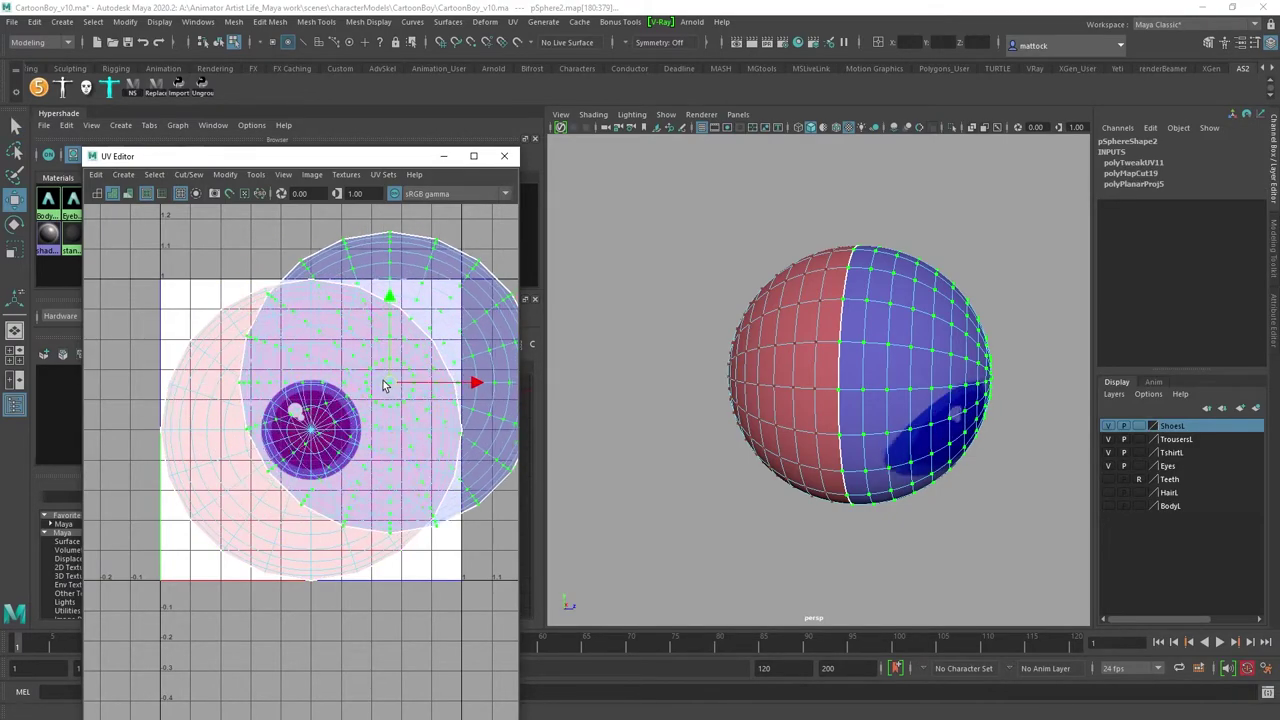
{"action": "key", "text": "ctrl+z"}
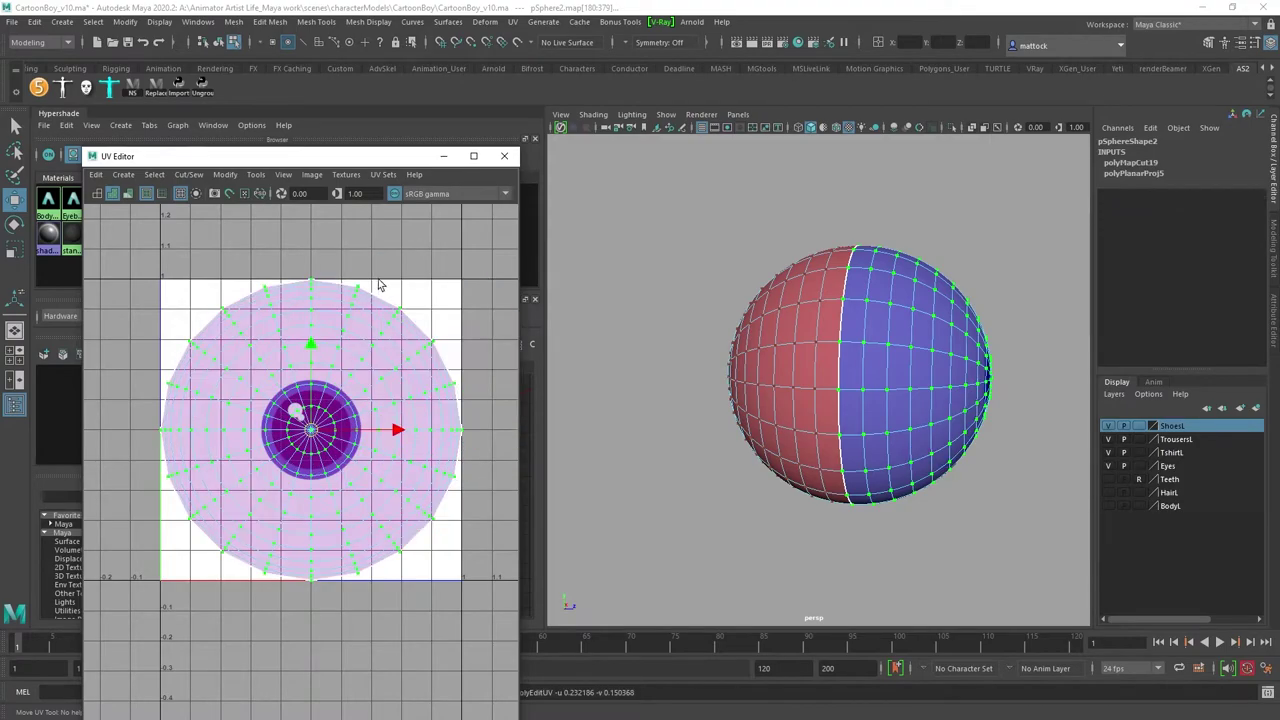
Step: Pick a border UV belonging to the red back half of the eyeball and expand the selection to its whole UV shell
{"action": "scroll", "coordinate": [472, 336], "scroll_direction": "up", "scroll_amount": 3}
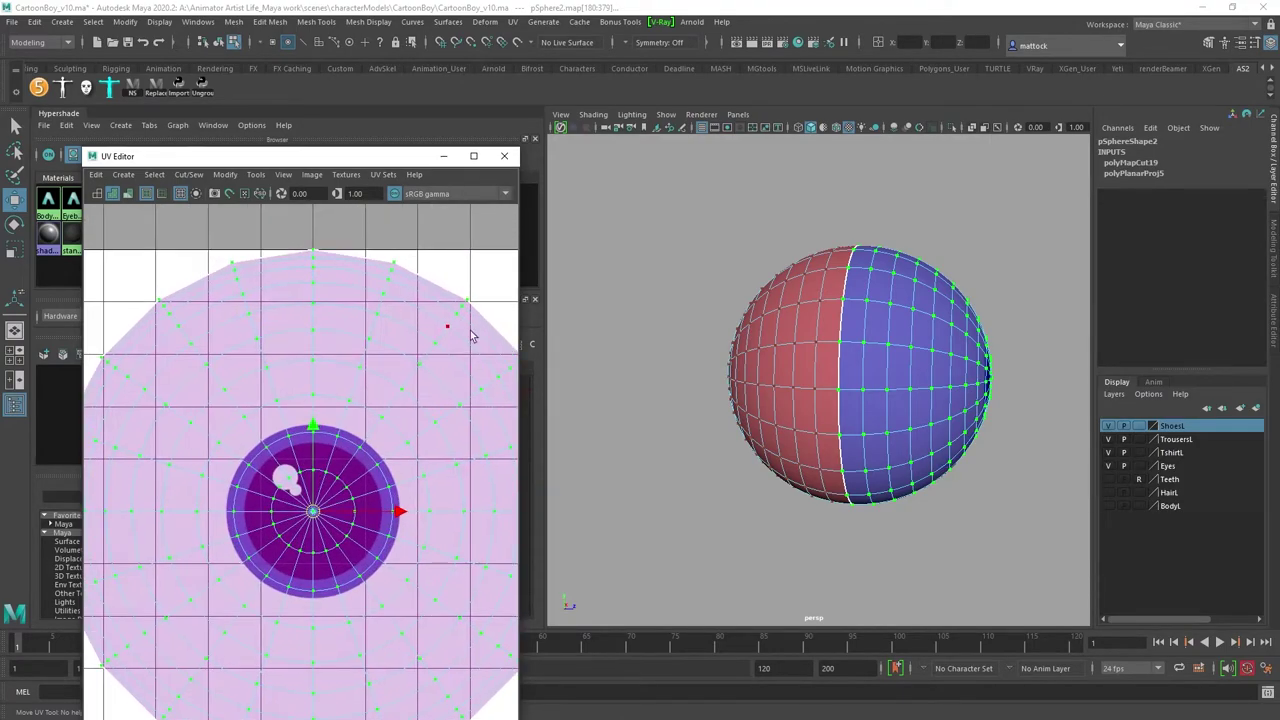
{"action": "middle_click_drag", "start_coordinate": [472, 336], "coordinate": [261, 366], "text": "alt"}
{"action": "right_click_drag", "start_coordinate": [172, 346], "coordinate": [340, 392], "text": "alt"}
{"action": "right_click_drag", "start_coordinate": [260, 408], "coordinate": [428, 434], "text": "alt"}
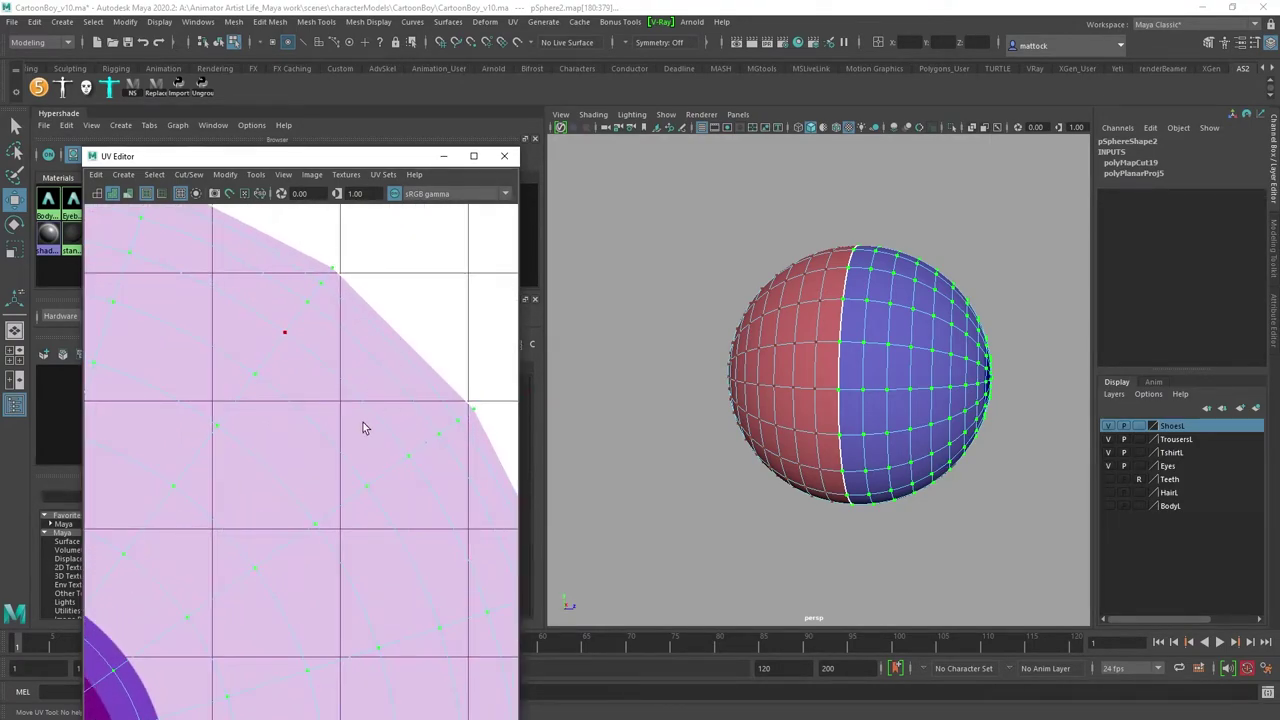
{"action": "middle_click_drag", "start_coordinate": [363, 428], "coordinate": [295, 416], "text": "alt"}
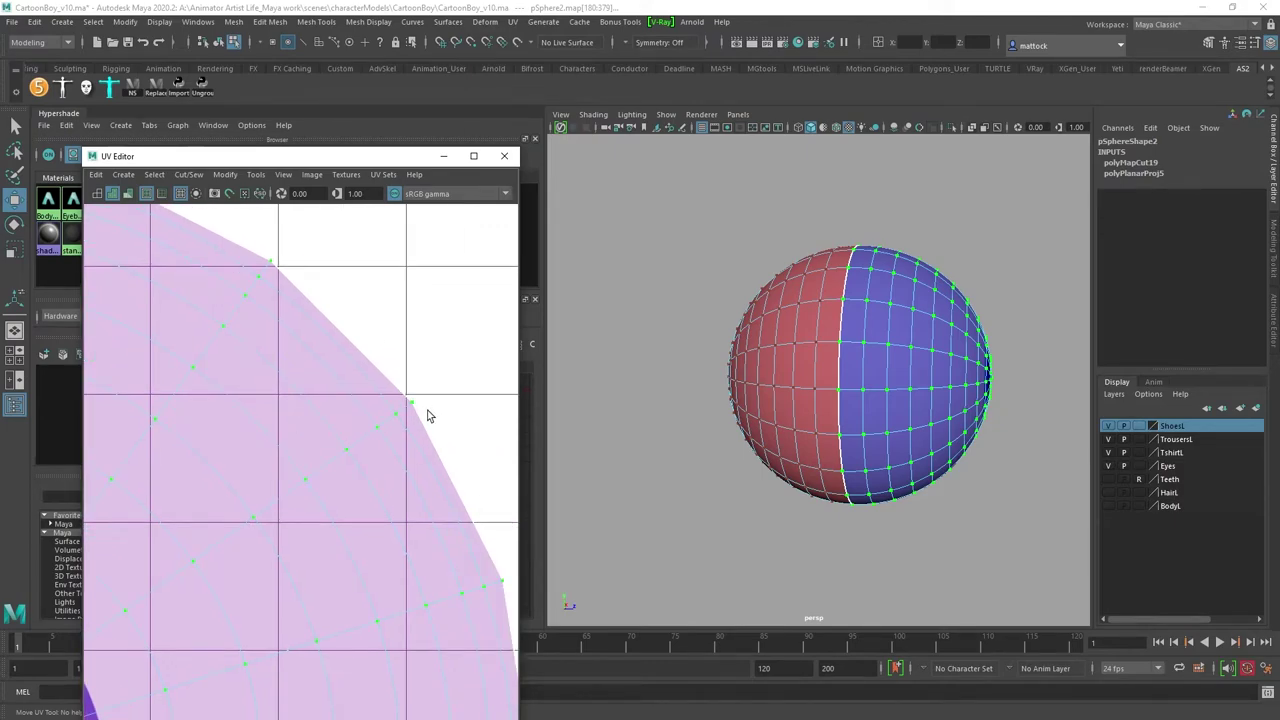
{"action": "key", "text": "1"}
{"action": "left_click", "coordinate": [434, 408]}
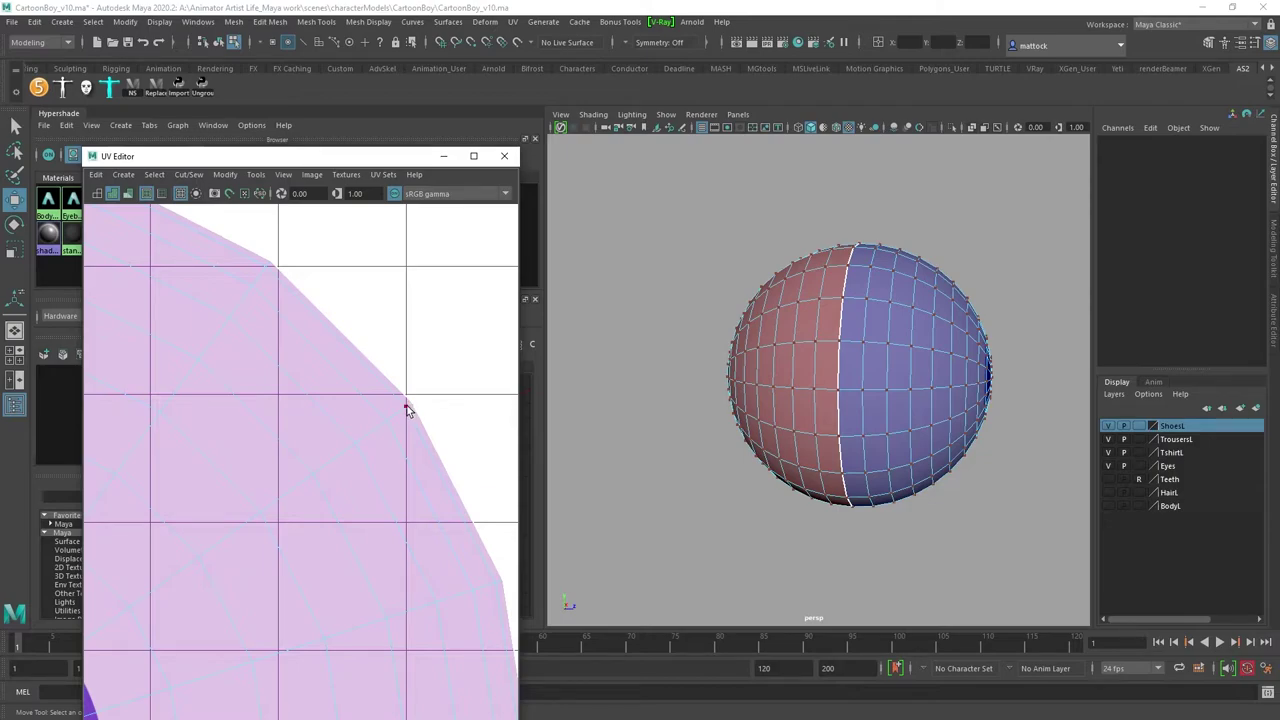
{"action": "left_click", "coordinate": [406, 409]}
{"action": "right_click", "coordinate": [401, 411], "text": "ctrl"}
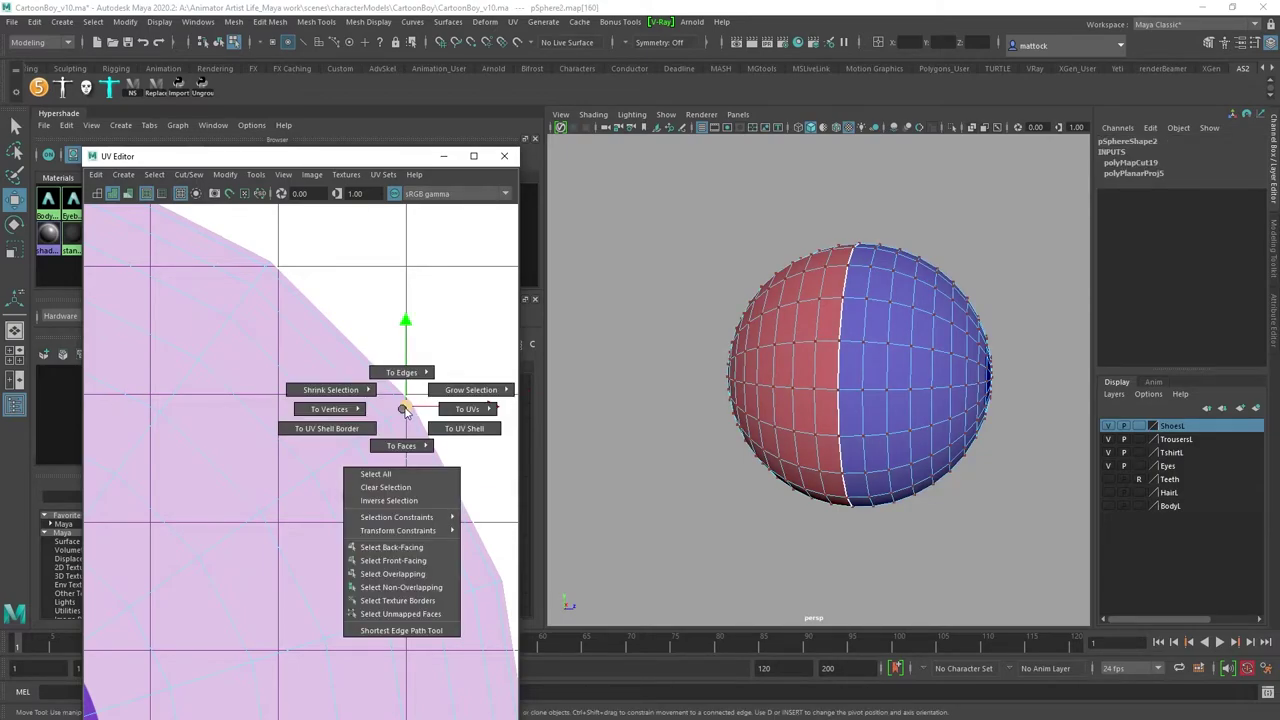
{"action": "left_click", "coordinate": [463, 428]}
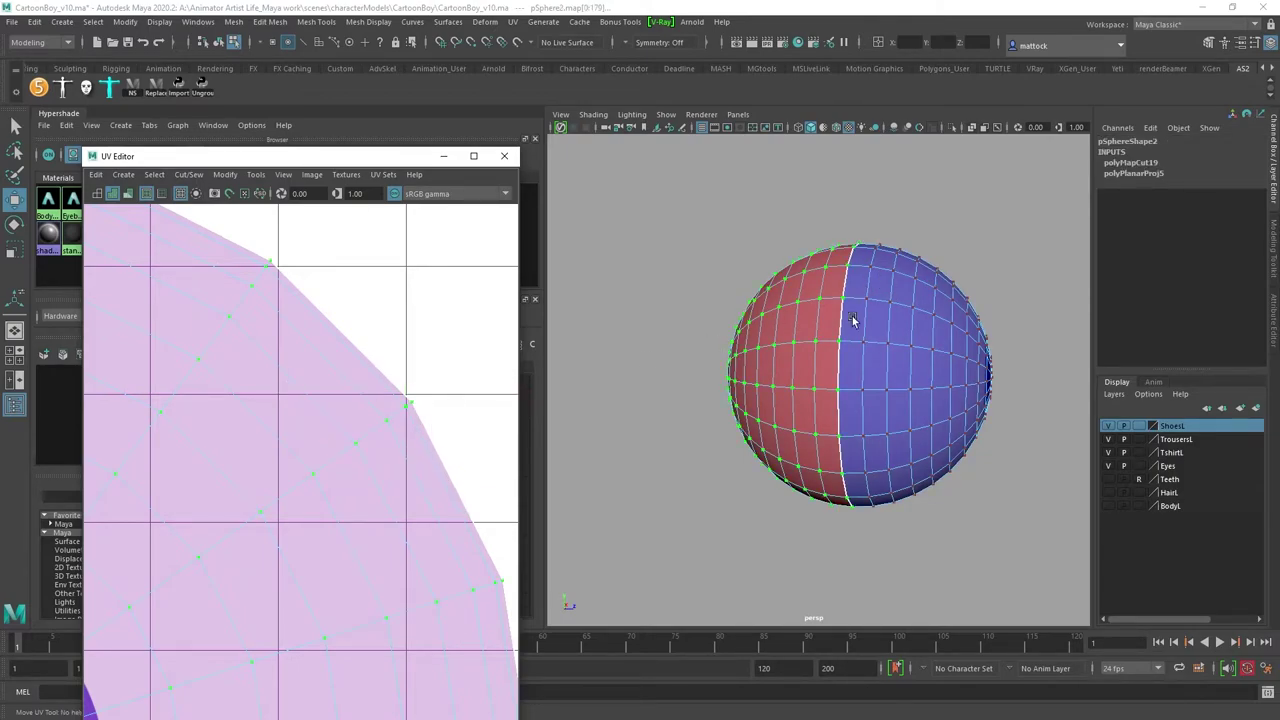
Step: Move the red back-half shell up and left, off the blue iris shell and outside the 0-1 UV square
{"action": "key", "text": "f"}
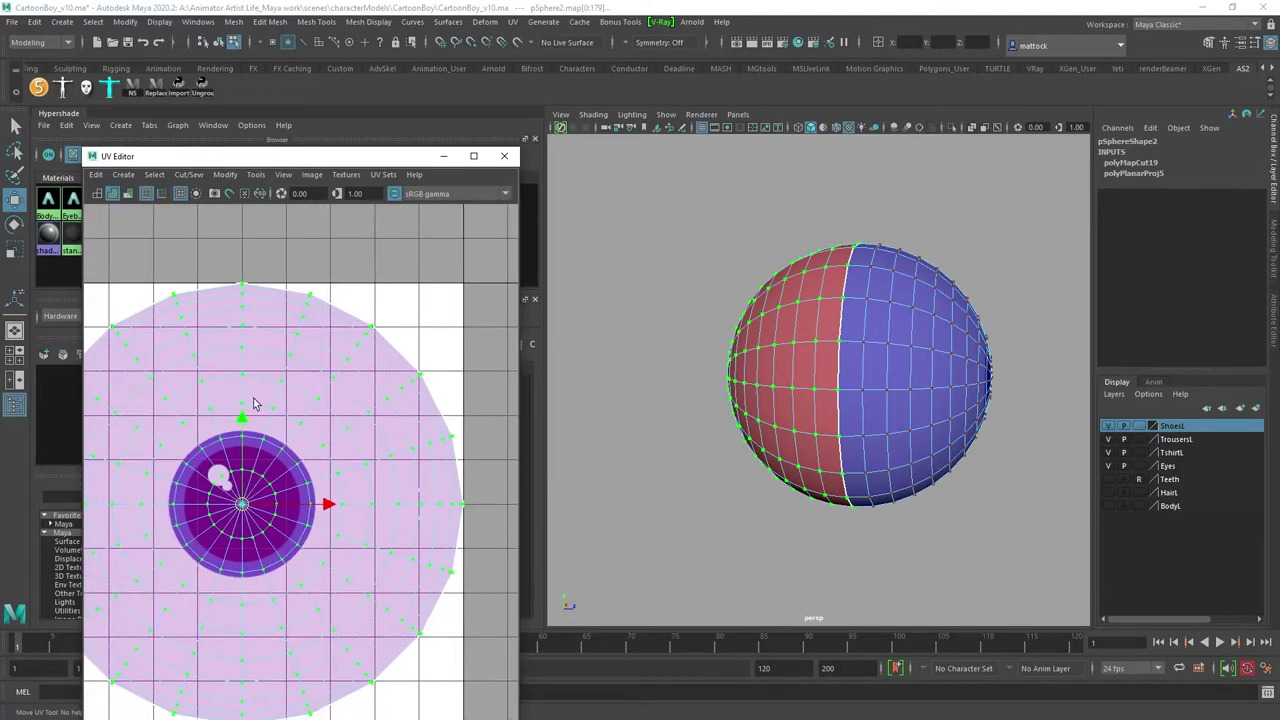
{"action": "middle_click_drag", "start_coordinate": [415, 486], "coordinate": [538, 390], "text": "alt"}
{"action": "right_click_drag", "start_coordinate": [470, 334], "coordinate": [216, 374], "text": "alt"}
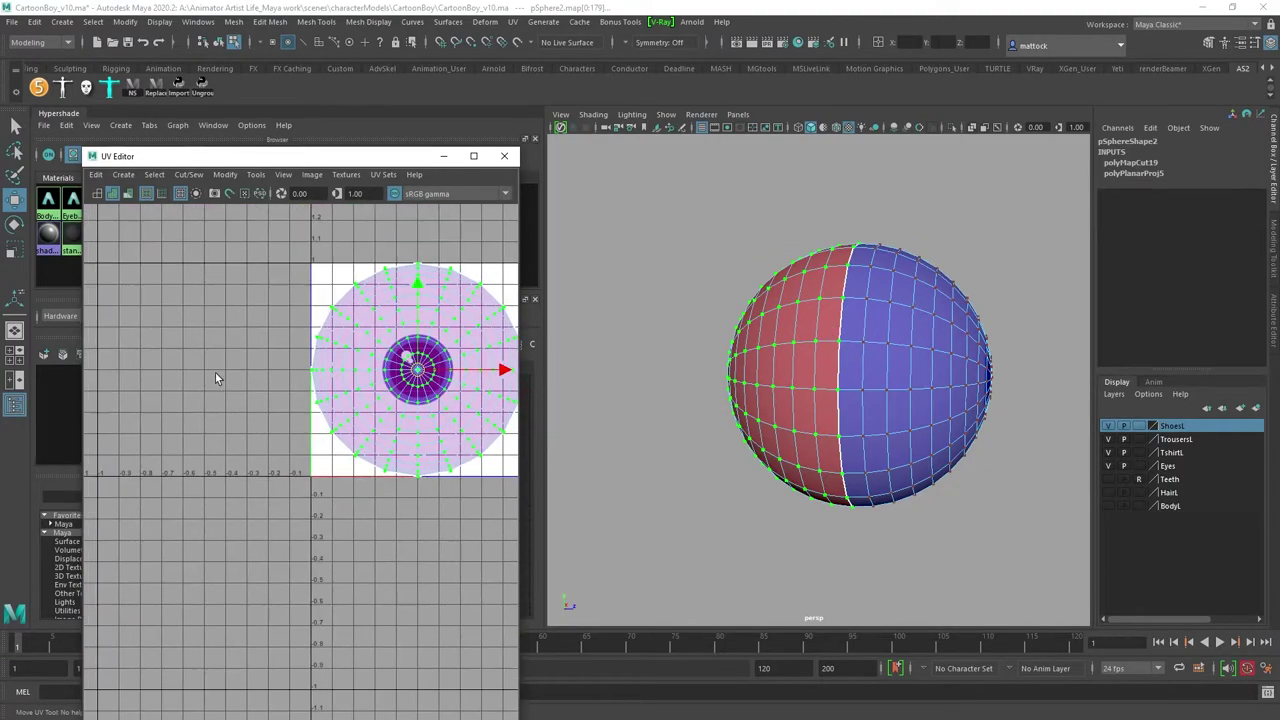
{"action": "middle_click_drag", "start_coordinate": [215, 378], "coordinate": [169, 498], "text": "alt"}
{"action": "left_click_drag", "start_coordinate": [380, 503], "coordinate": [227, 317]}
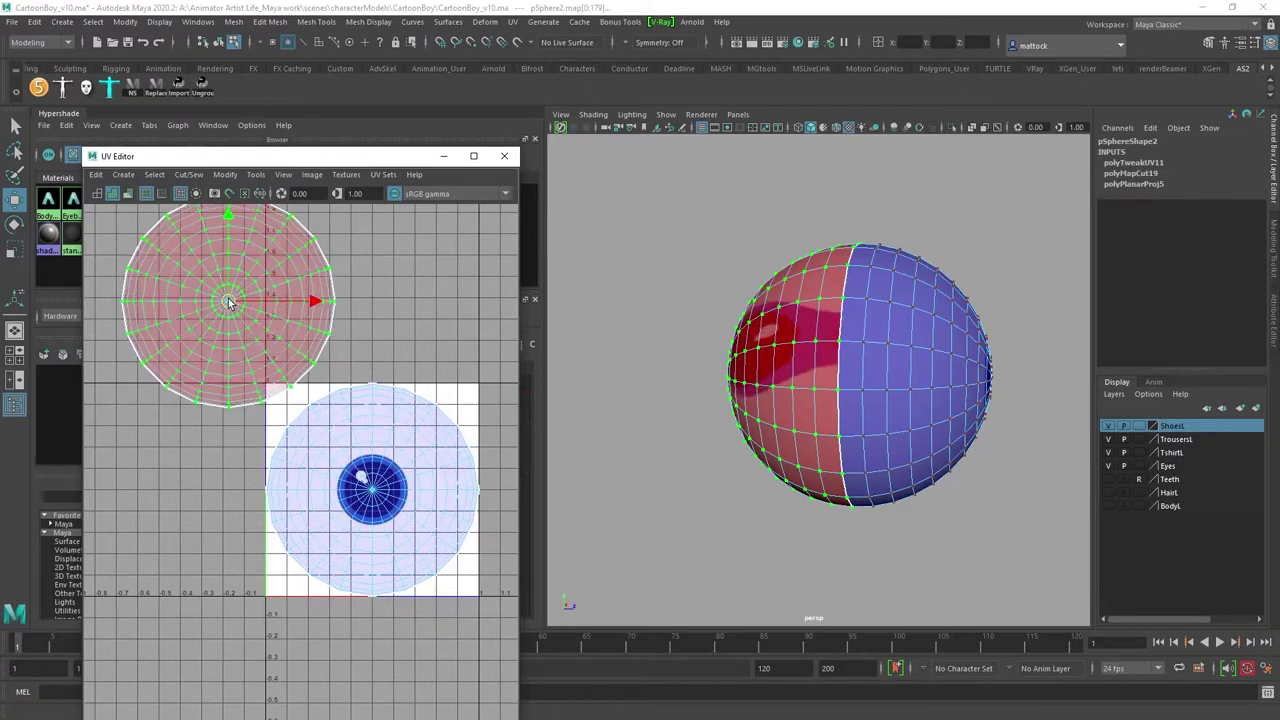
{"action": "left_click_drag", "start_coordinate": [910, 372], "coordinate": [909, 343], "text": "alt"}
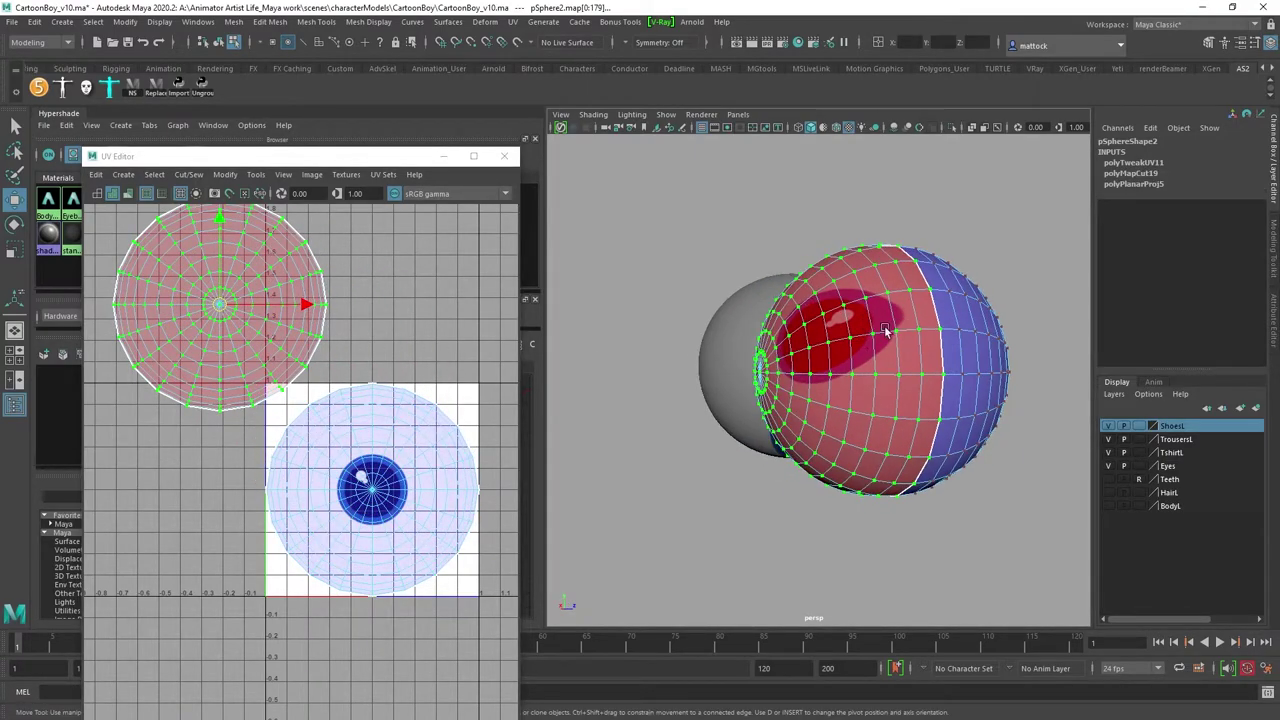
Step: Reselect all UVs of the red back-half shell and flip them
{"action": "middle_click_drag", "start_coordinate": [238, 306], "coordinate": [306, 376], "text": "alt"}
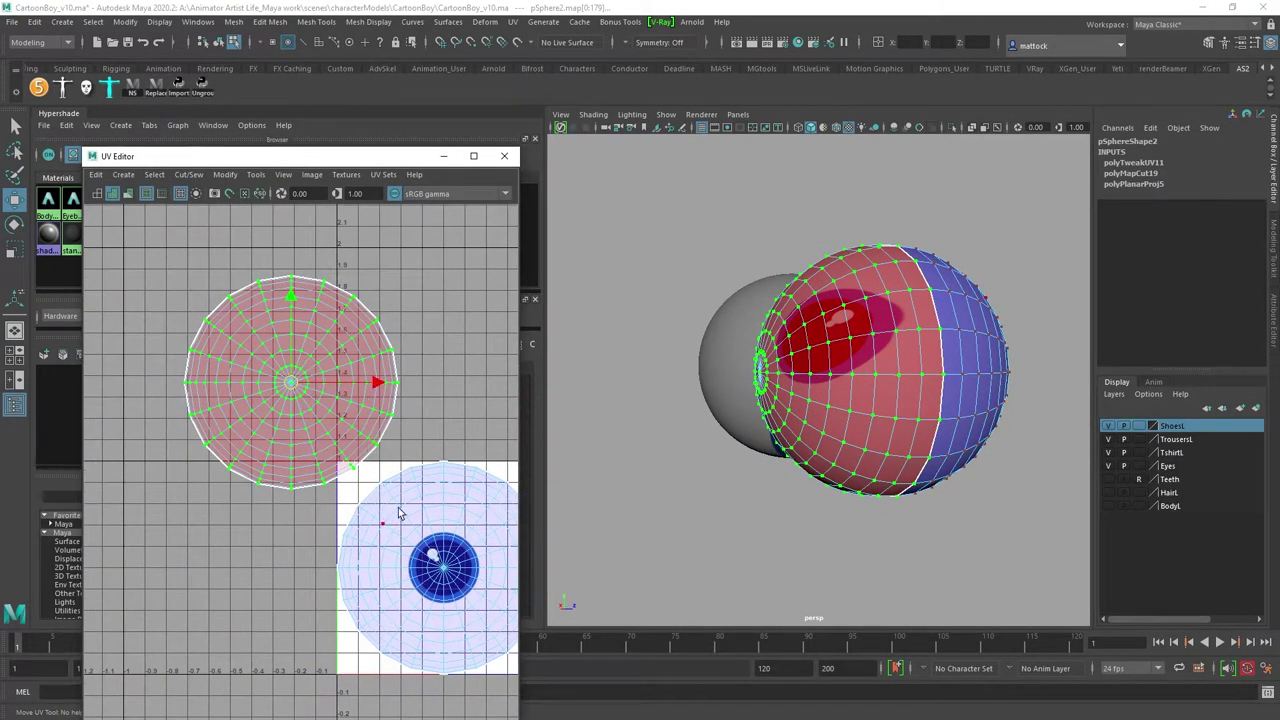
{"action": "left_click", "coordinate": [431, 441]}
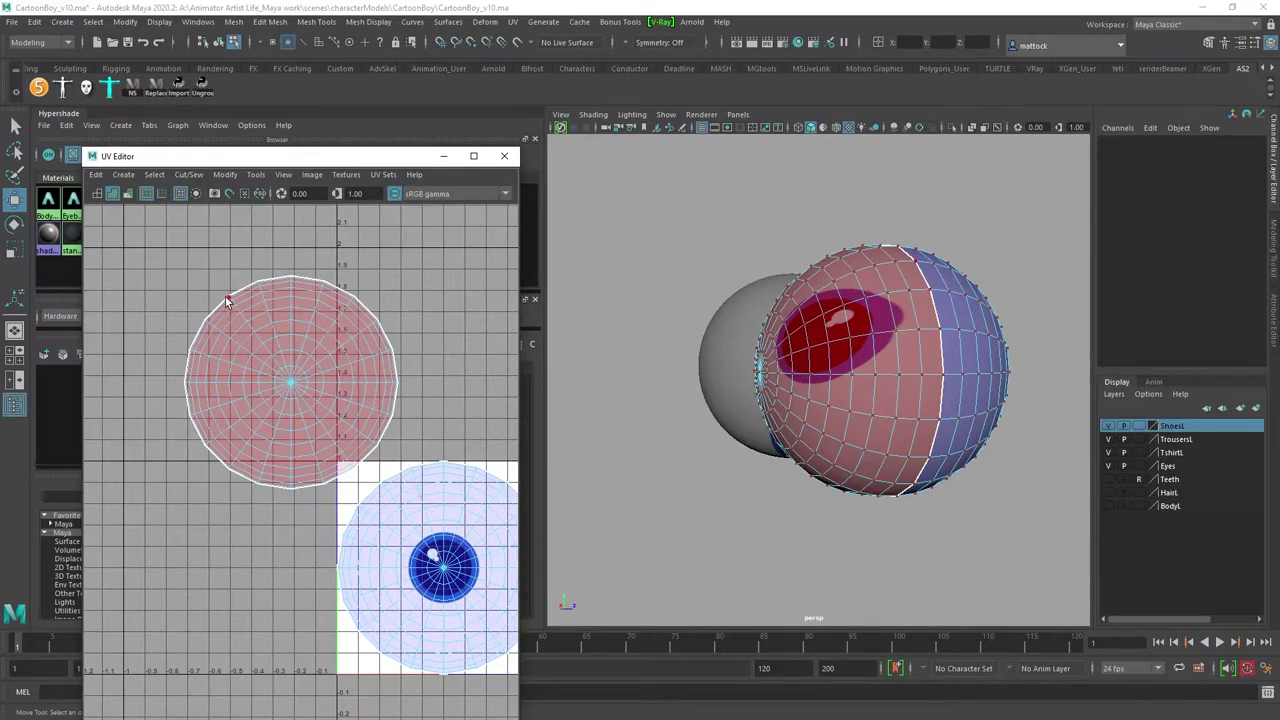
{"action": "right_click_drag", "start_coordinate": [319, 336], "coordinate": [380, 335]}
{"action": "left_click_drag", "start_coordinate": [170, 247], "coordinate": [413, 510]}
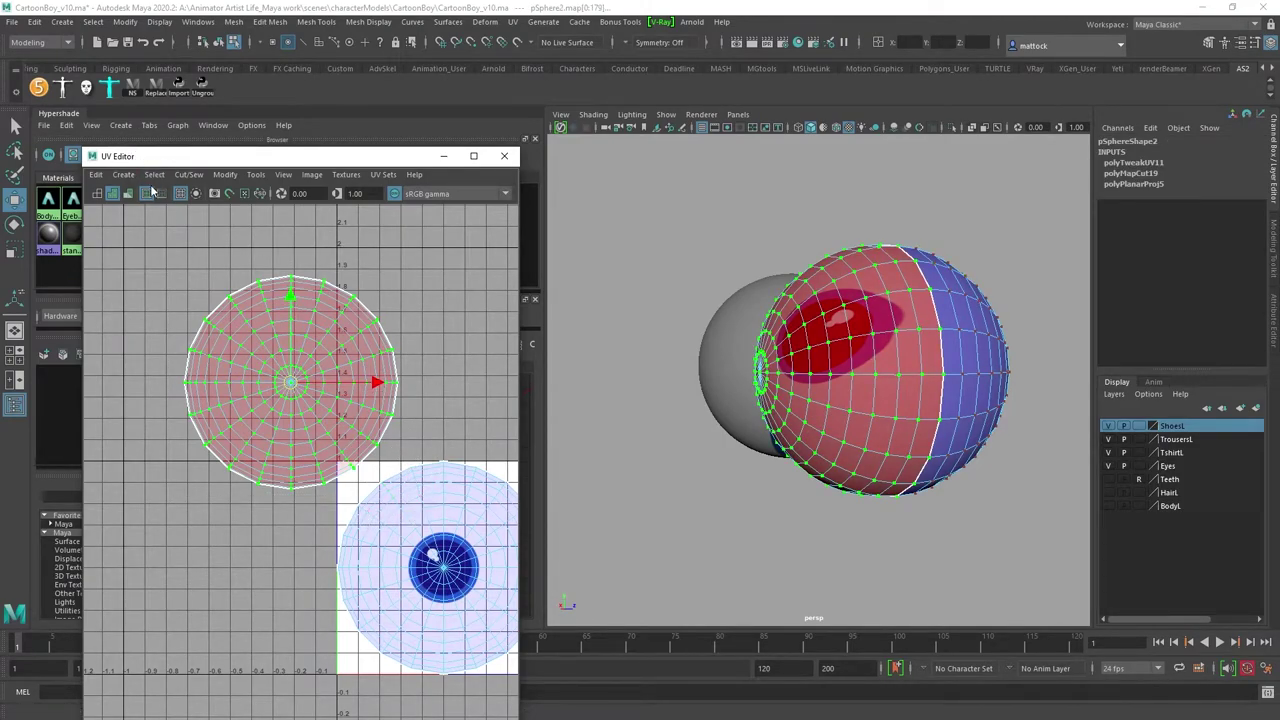
{"action": "left_click", "coordinate": [225, 174]}
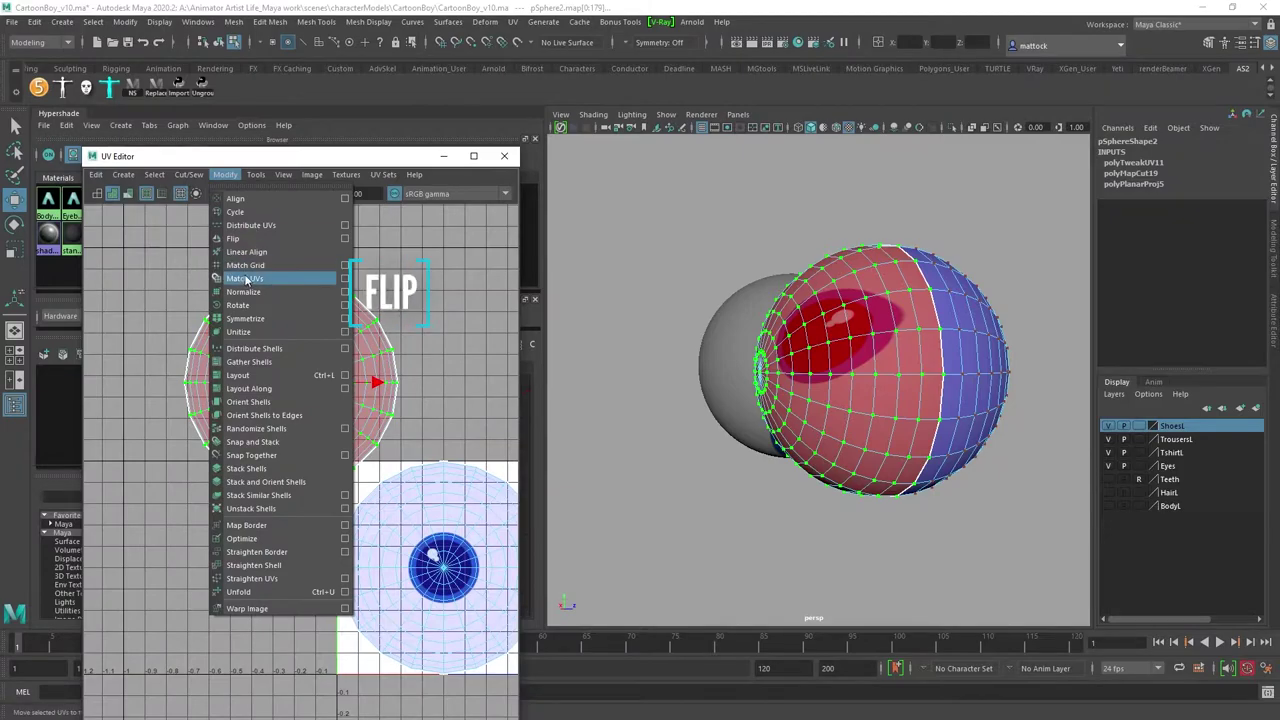
{"action": "left_click", "coordinate": [234, 239]}
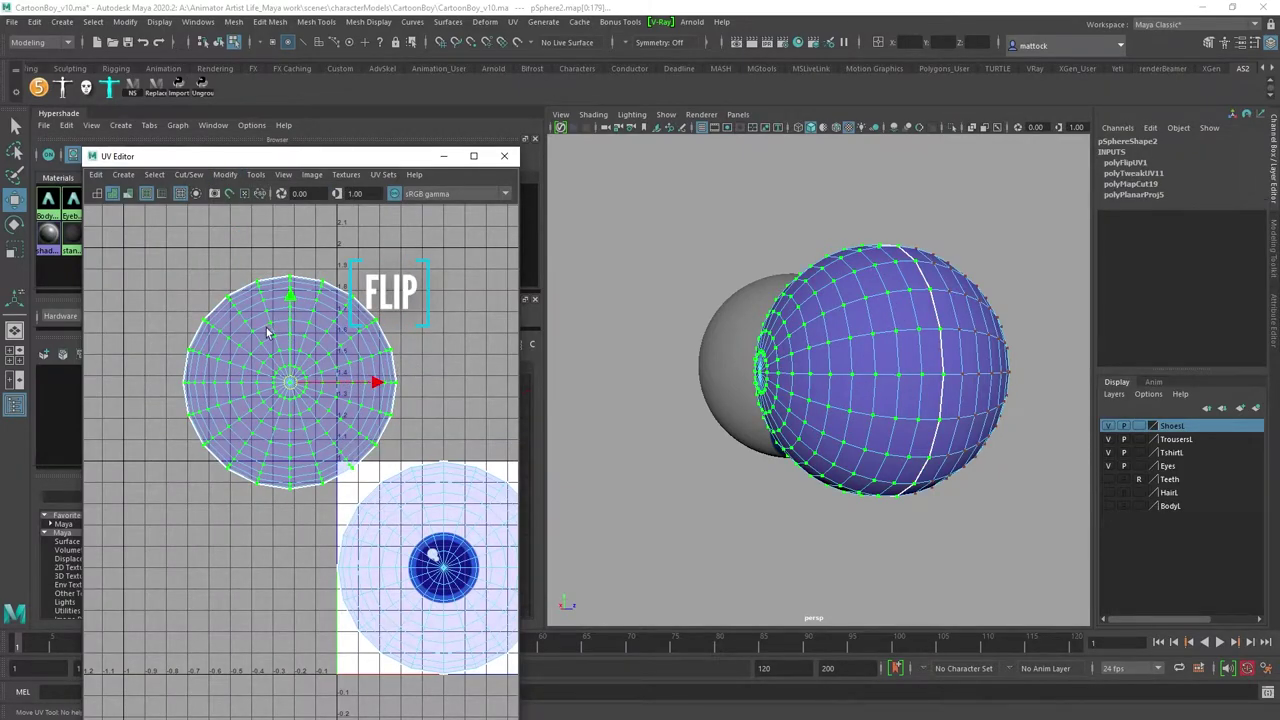
Step: Try to scale down the flipped back-half UV shell uniformly
{"action": "key", "text": "r"}
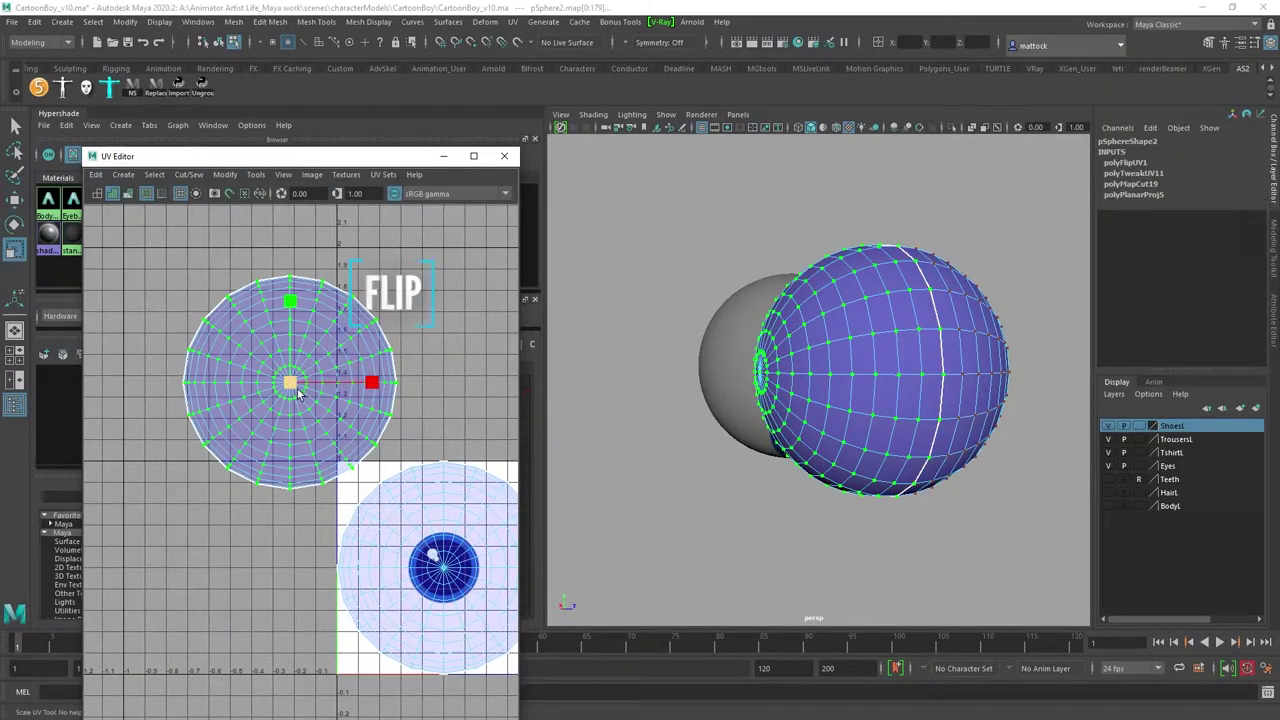
{"action": "left_click_drag", "start_coordinate": [289, 382], "coordinate": [266, 397]}
{"action": "key", "text": "ctrl+z"}
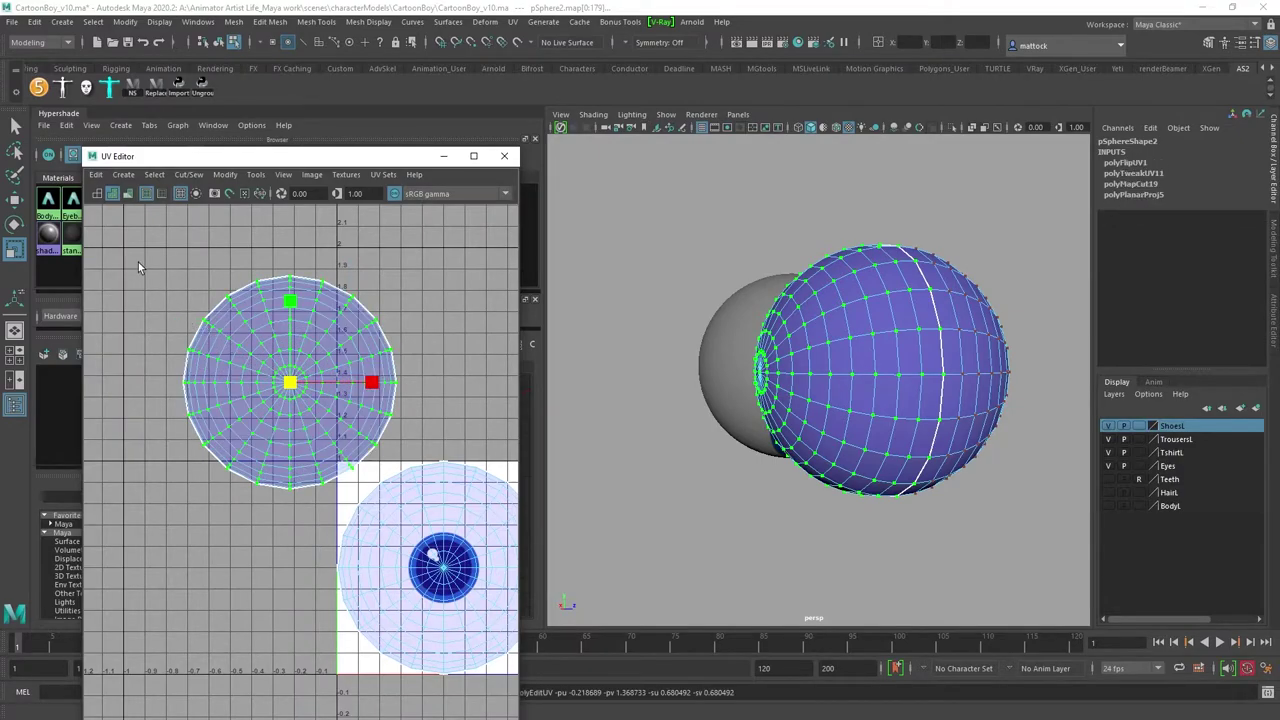
Step: Shrink the back-half UV shell to a tiny disc and move it into the upper-left corner of the 0-1 UV square
{"action": "left_click_drag", "start_coordinate": [127, 258], "coordinate": [407, 496]}
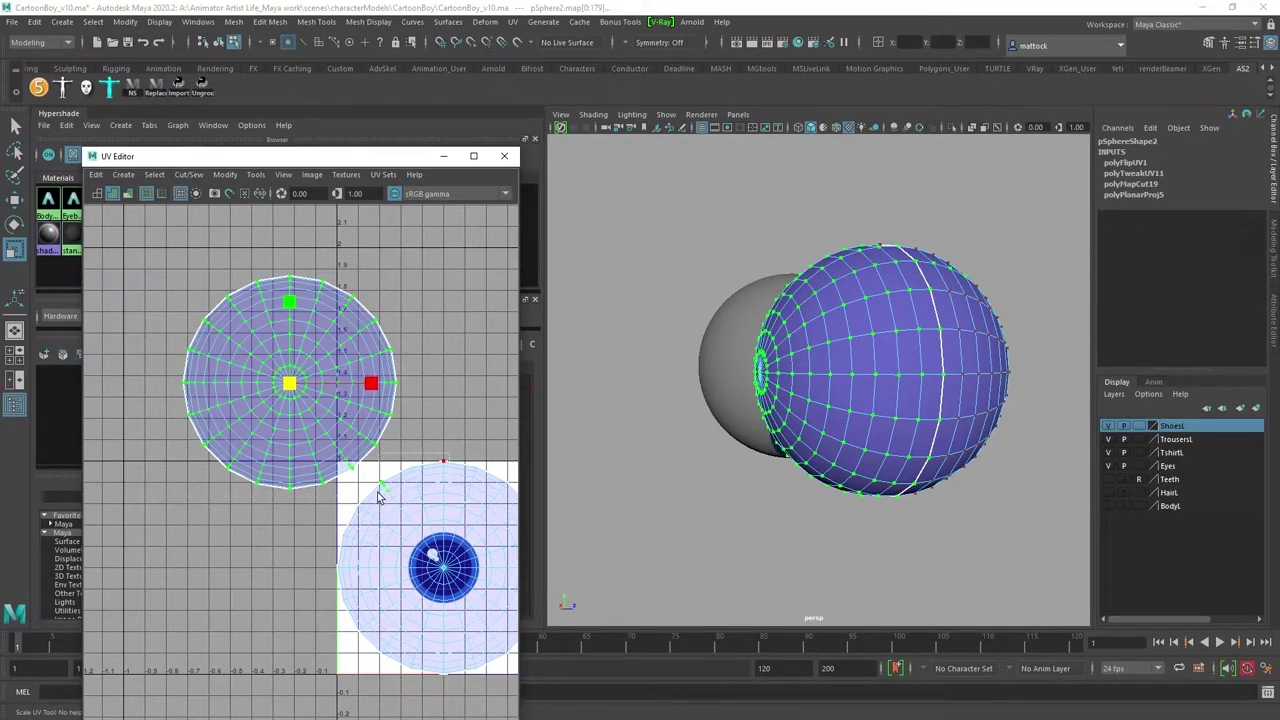
{"action": "left_click_drag", "start_coordinate": [272, 383], "coordinate": [231, 427]}
{"action": "key", "text": "w"}
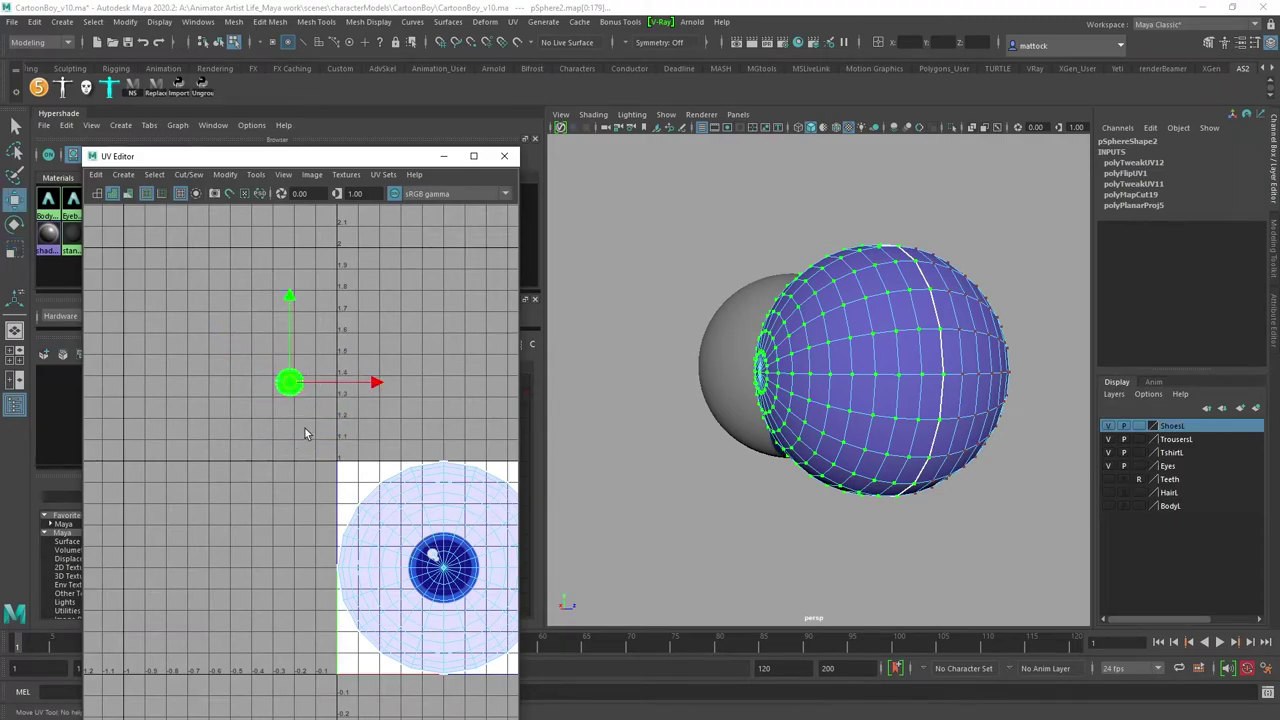
{"action": "left_click_drag", "start_coordinate": [290, 383], "coordinate": [357, 485]}
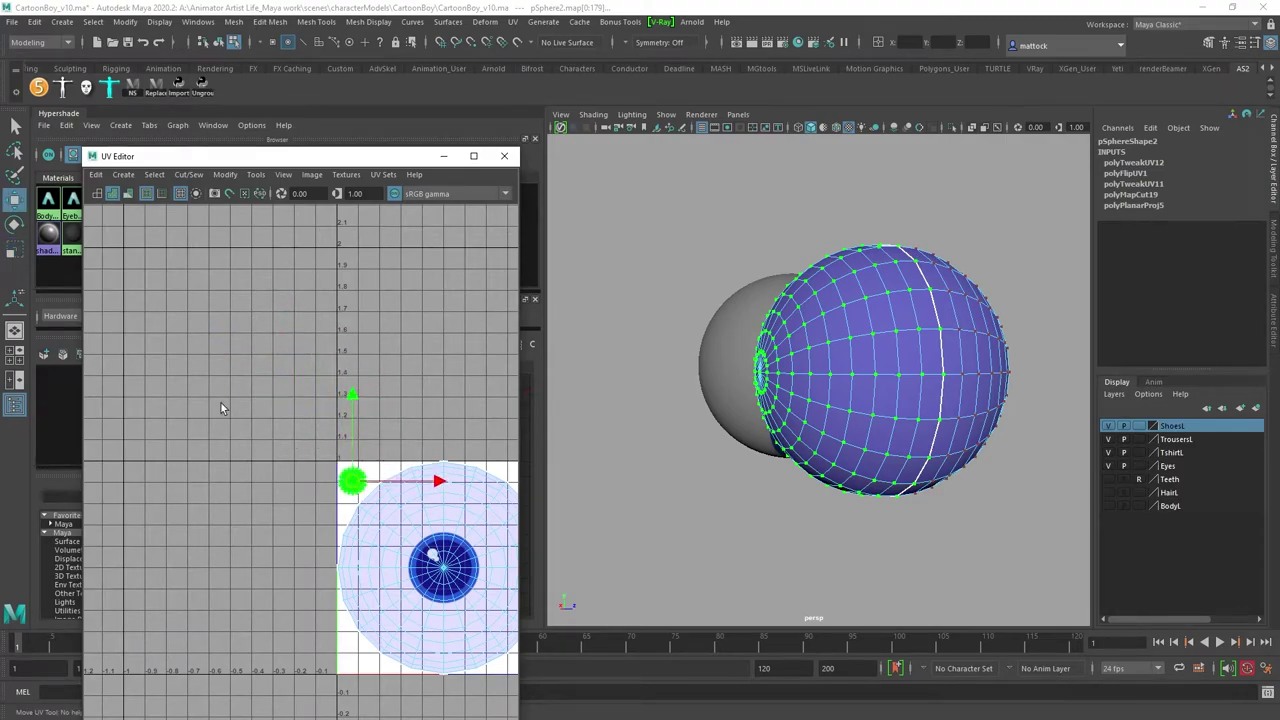
Step: Nudge the small back-half shell so it sits in the white corner area clear of the iris shell, and deselect it
{"action": "middle_click_drag", "start_coordinate": [322, 496], "coordinate": [211, 324], "text": "alt"}
{"action": "right_click_drag", "start_coordinate": [140, 340], "coordinate": [226, 387], "text": "alt"}
{"action": "middle_click_drag", "start_coordinate": [226, 387], "coordinate": [155, 438], "text": "alt"}
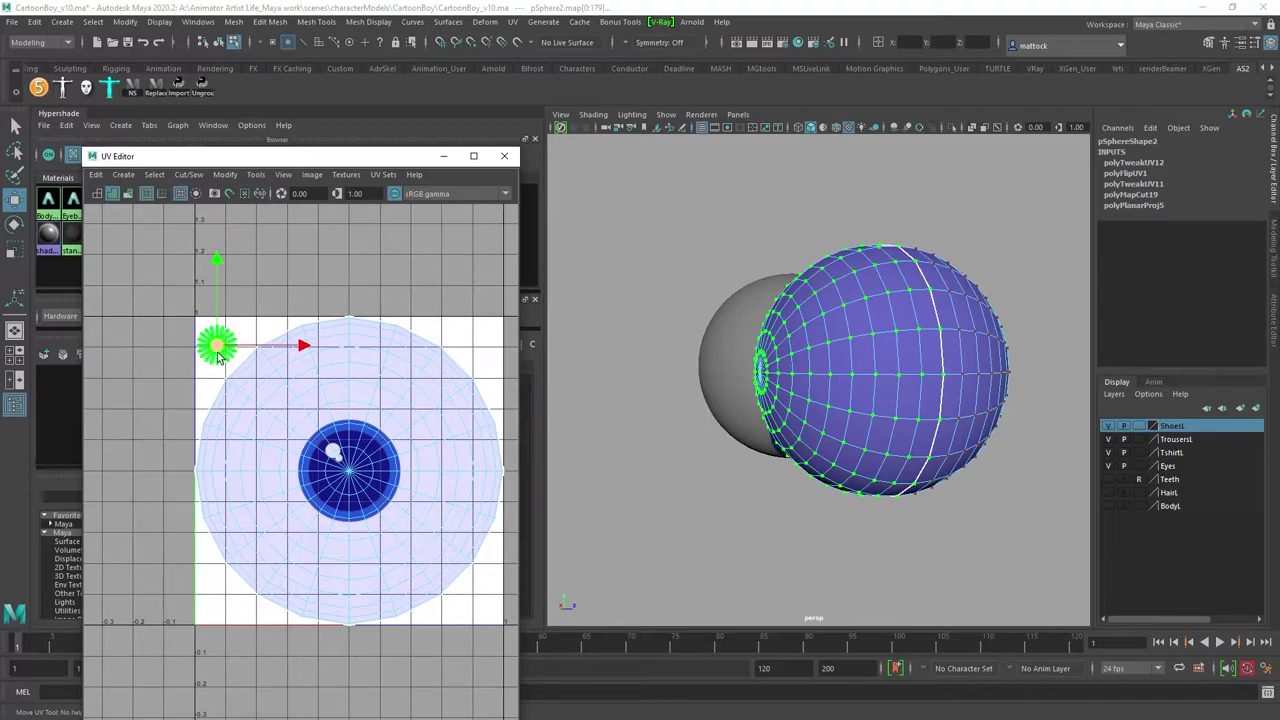
{"action": "left_click_drag", "start_coordinate": [217, 348], "coordinate": [221, 345]}
{"action": "left_click", "coordinate": [242, 325]}
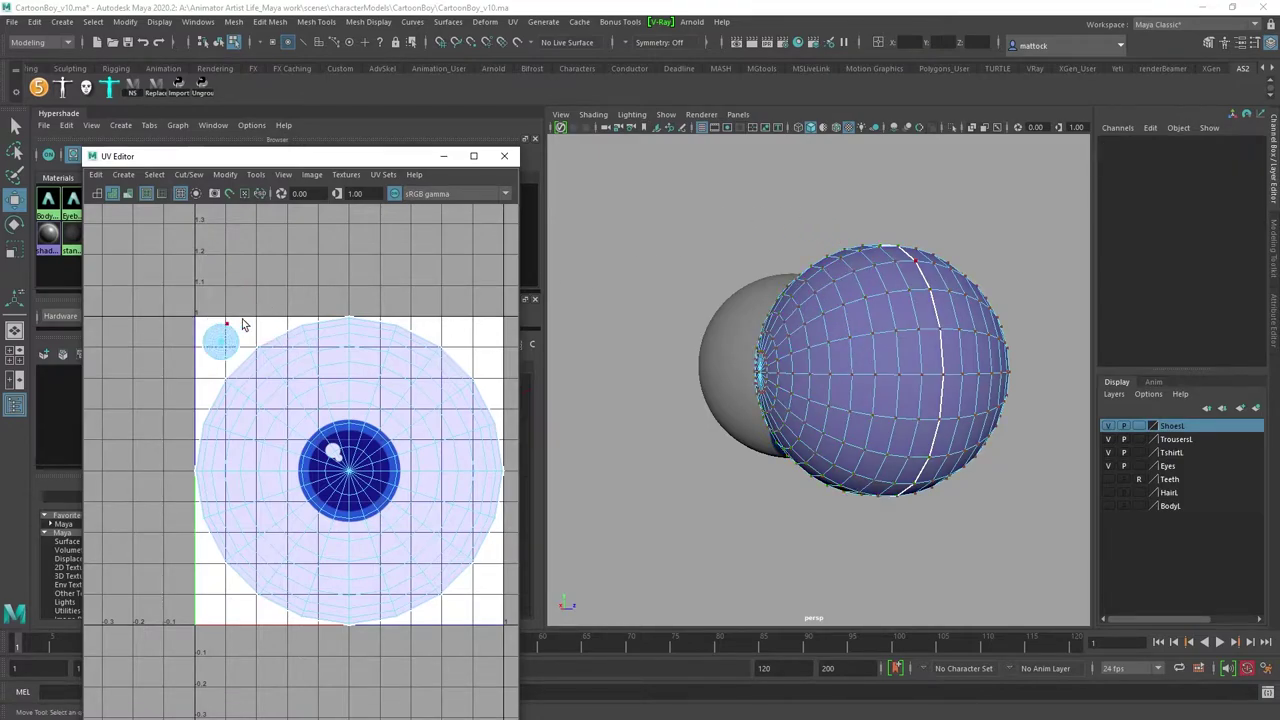
Step: Return the eyeball to object mode and select it as a whole object
{"action": "right_click_drag", "start_coordinate": [911, 316], "coordinate": [1019, 260]}
{"action": "left_click", "coordinate": [1019, 260]}
{"action": "left_click", "coordinate": [871, 332]}
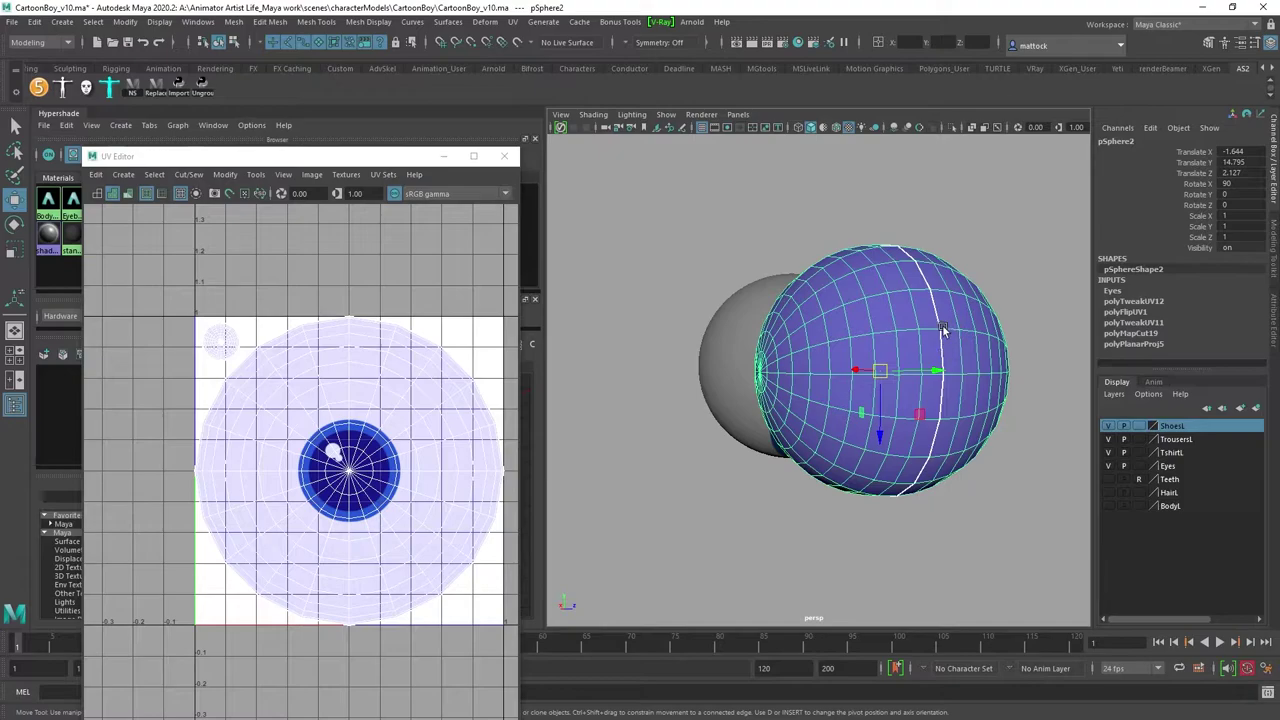
Step: Deselect the eyeball and close the UV Editor
{"action": "left_click_drag", "start_coordinate": [943, 332], "coordinate": [790, 344], "text": "alt"}
{"action": "left_click", "coordinate": [929, 206]}
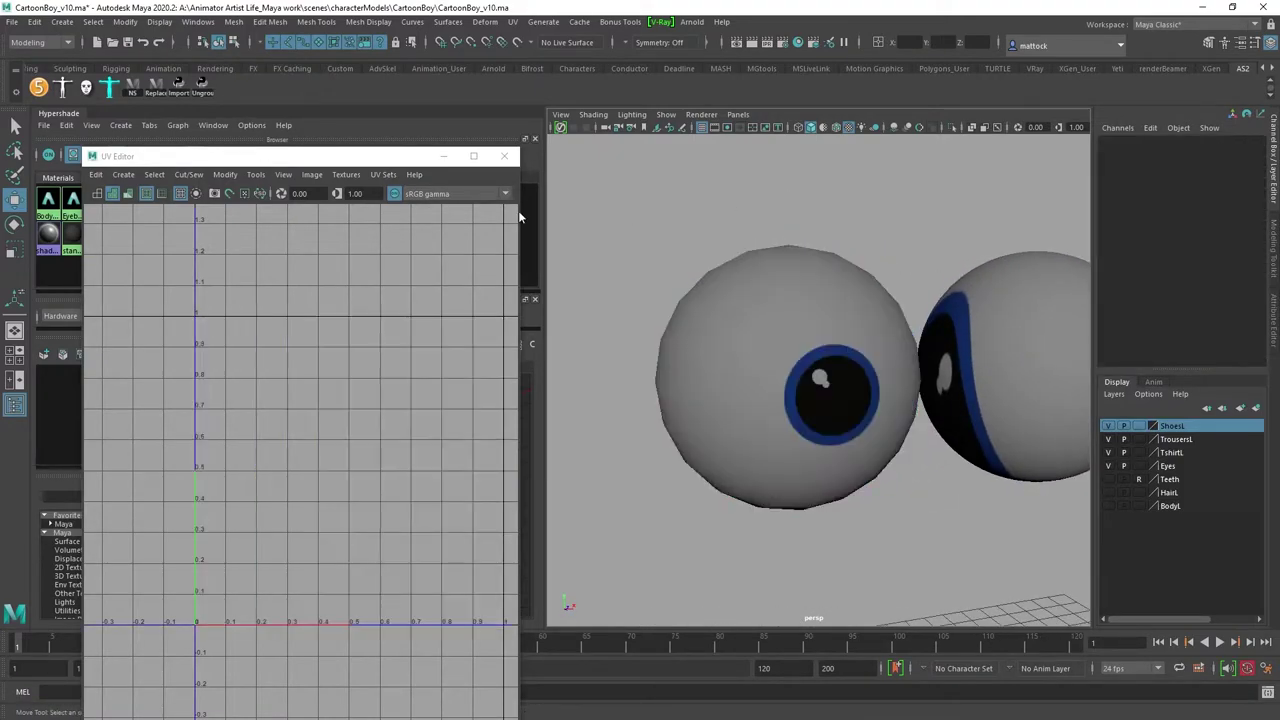
{"action": "left_click", "coordinate": [505, 158]}
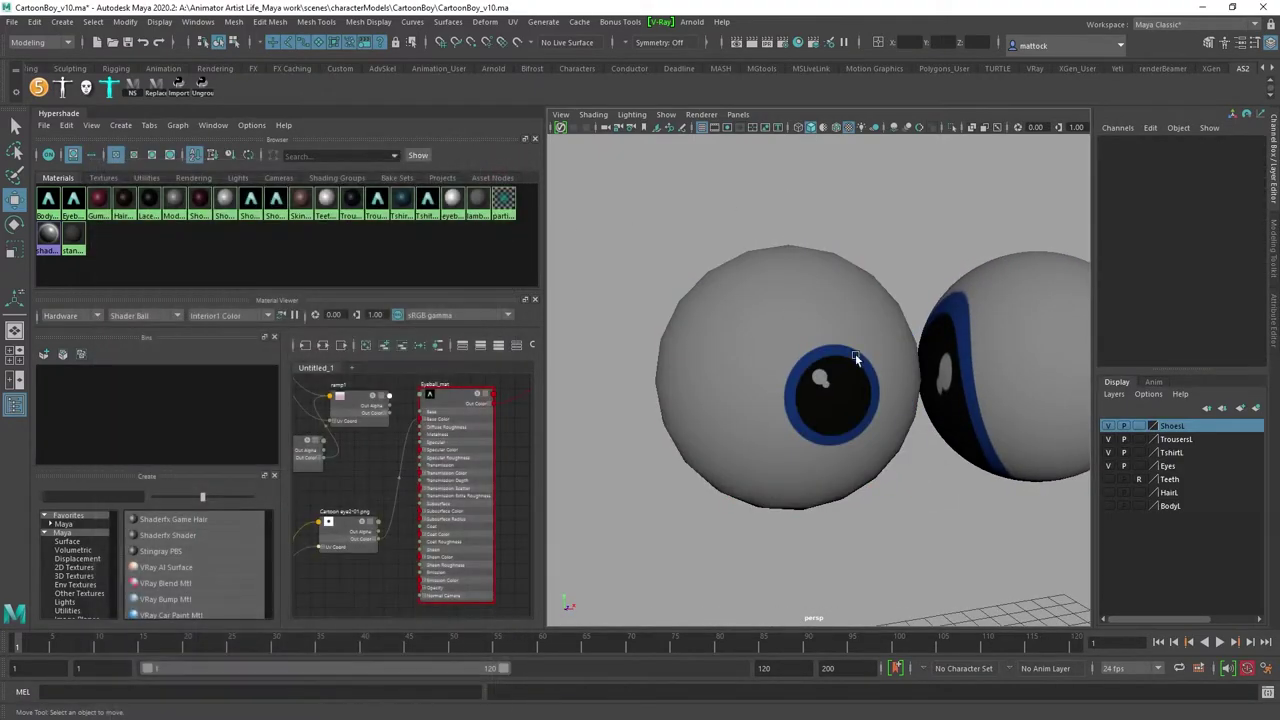
Step: Inspect both eyeballs from several angles, comparing how the iris texture sits on each sphere
{"action": "left_click", "coordinate": [836, 317]}
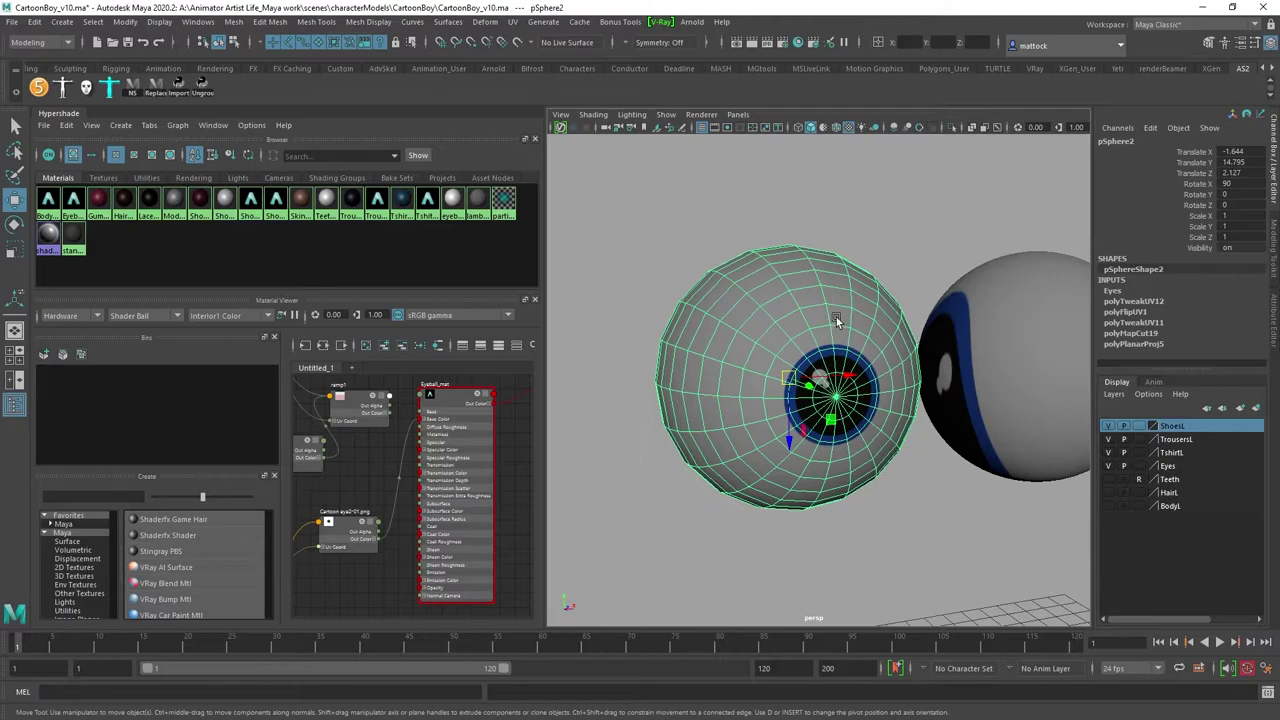
{"action": "left_click", "coordinate": [849, 223]}
{"action": "left_click_drag", "start_coordinate": [889, 300], "coordinate": [724, 255], "text": "alt"}
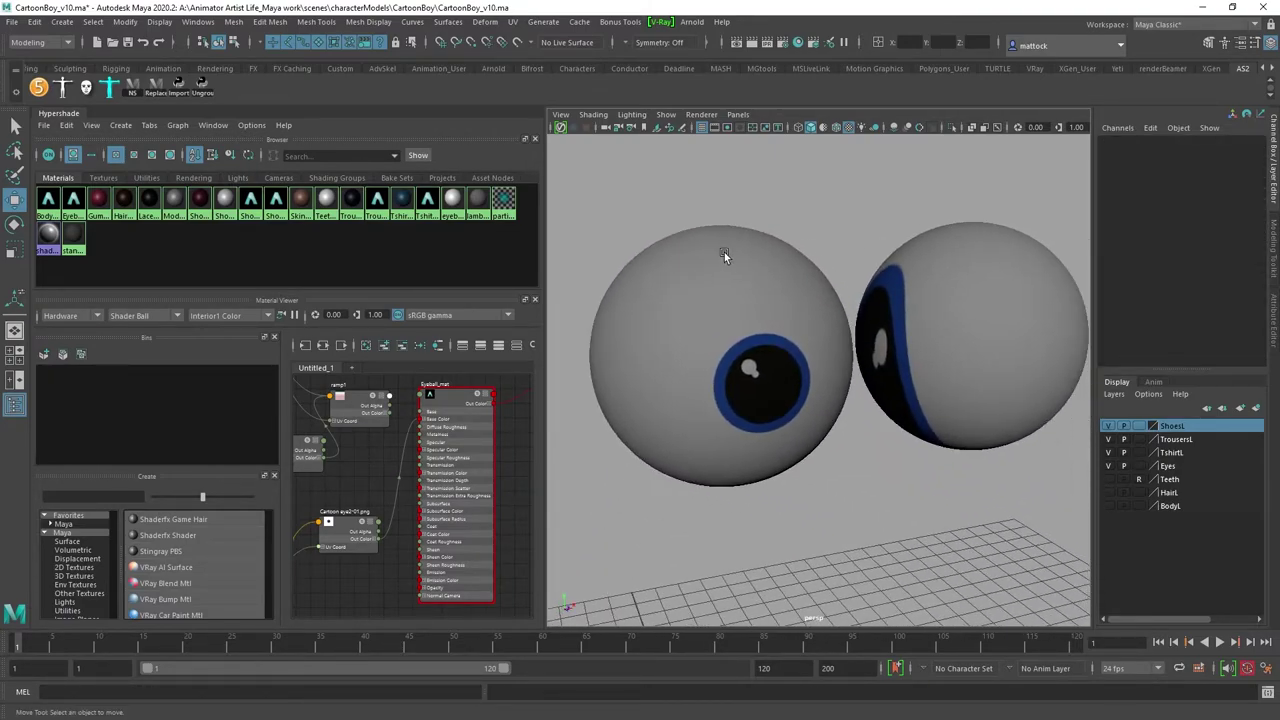
{"action": "left_click_drag", "start_coordinate": [746, 300], "coordinate": [718, 312], "text": "alt"}
{"action": "right_click_drag", "start_coordinate": [718, 312], "coordinate": [732, 286], "text": "alt"}
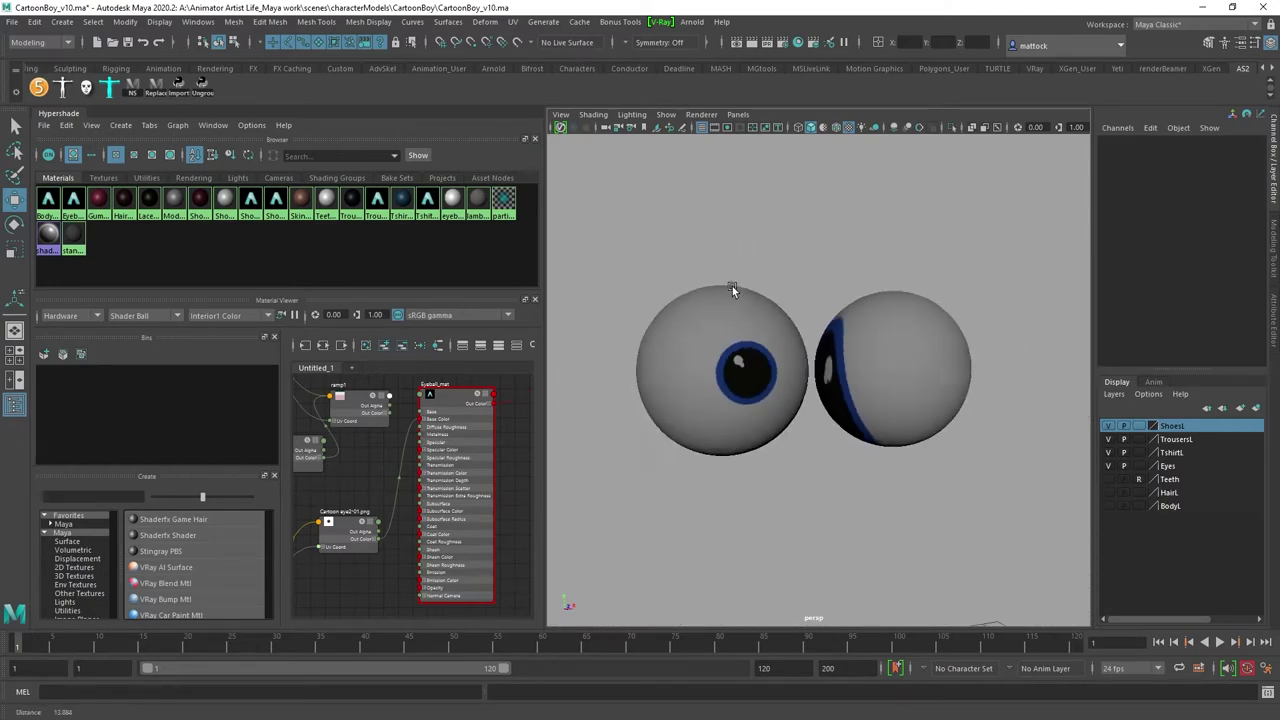
{"action": "left_click_drag", "start_coordinate": [856, 300], "coordinate": [820, 304], "text": "alt"}
{"action": "left_click_drag", "start_coordinate": [712, 341], "coordinate": [752, 342], "text": "alt"}
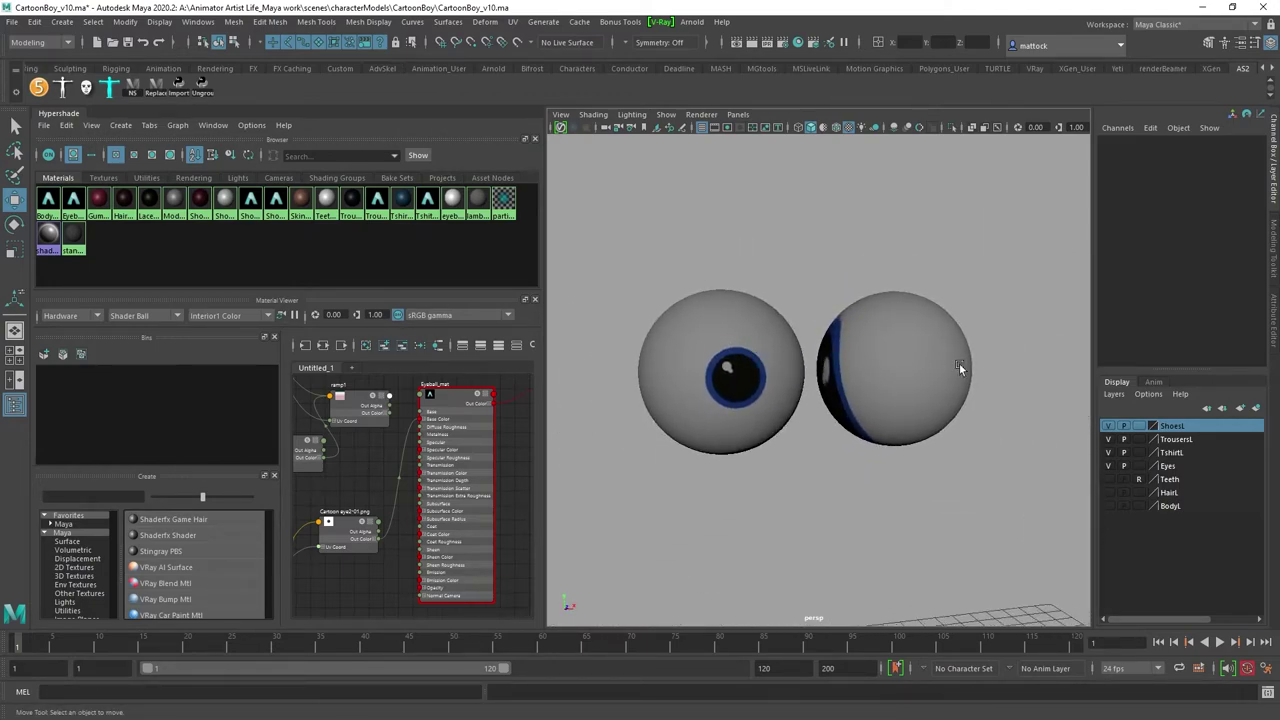
{"action": "mouse_move", "coordinate": [937, 345]}
{"action": "left_mouse_down", "text": "alt"}
{"action": "mouse_move", "coordinate": [903, 337]}
{"action": "mouse_move", "coordinate": [857, 251]}
{"action": "mouse_move", "coordinate": [806, 309]}
{"action": "mouse_move", "coordinate": [930, 344]}
{"action": "left_mouse_up", "text": "alt"}
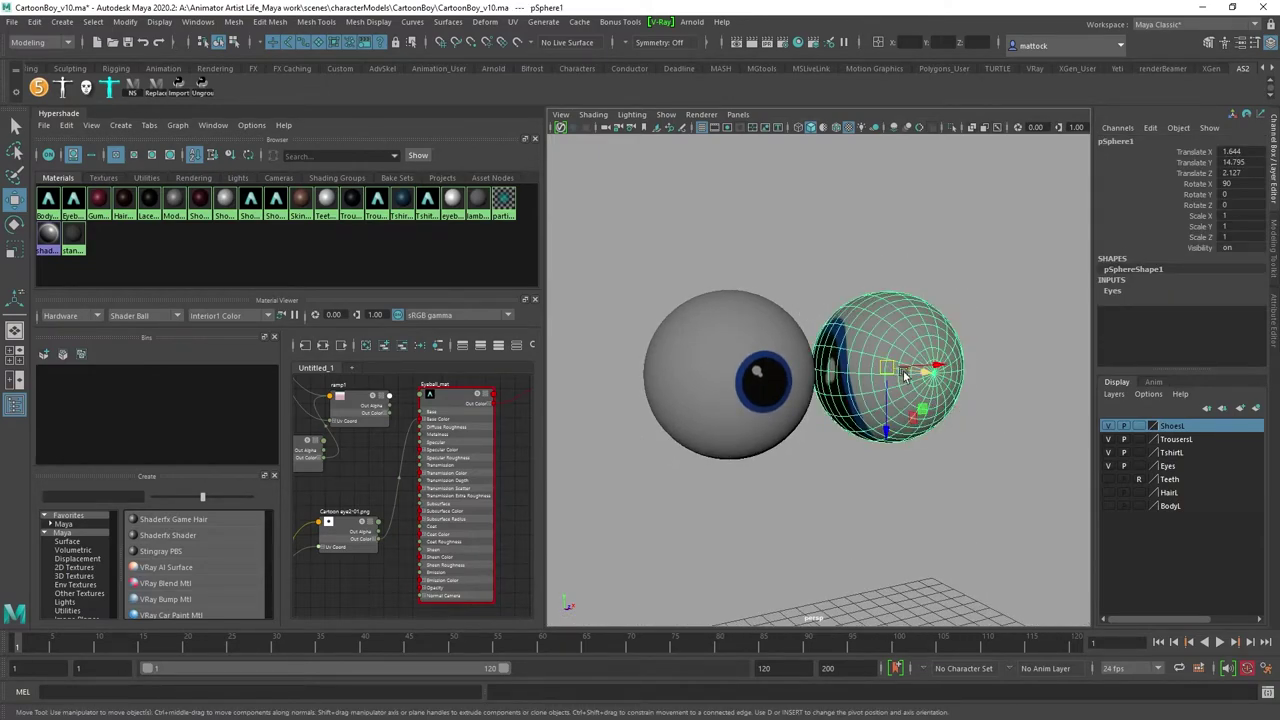
{"action": "left_click", "coordinate": [791, 246]}
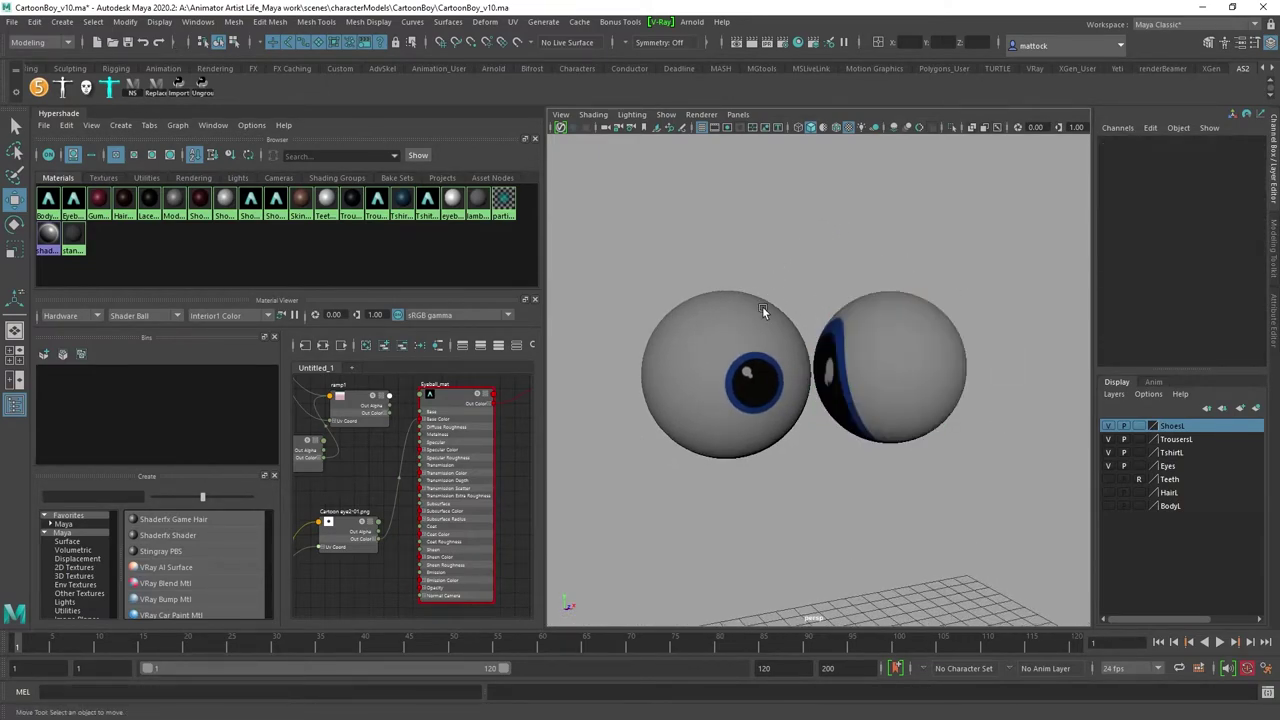
Step: Select the corrected eyeball followed by the other eyeball, and open the Transfer Attributes options with the sample space set to Topology
{"action": "left_click", "coordinate": [757, 372]}
{"action": "left_click", "coordinate": [936, 309]}
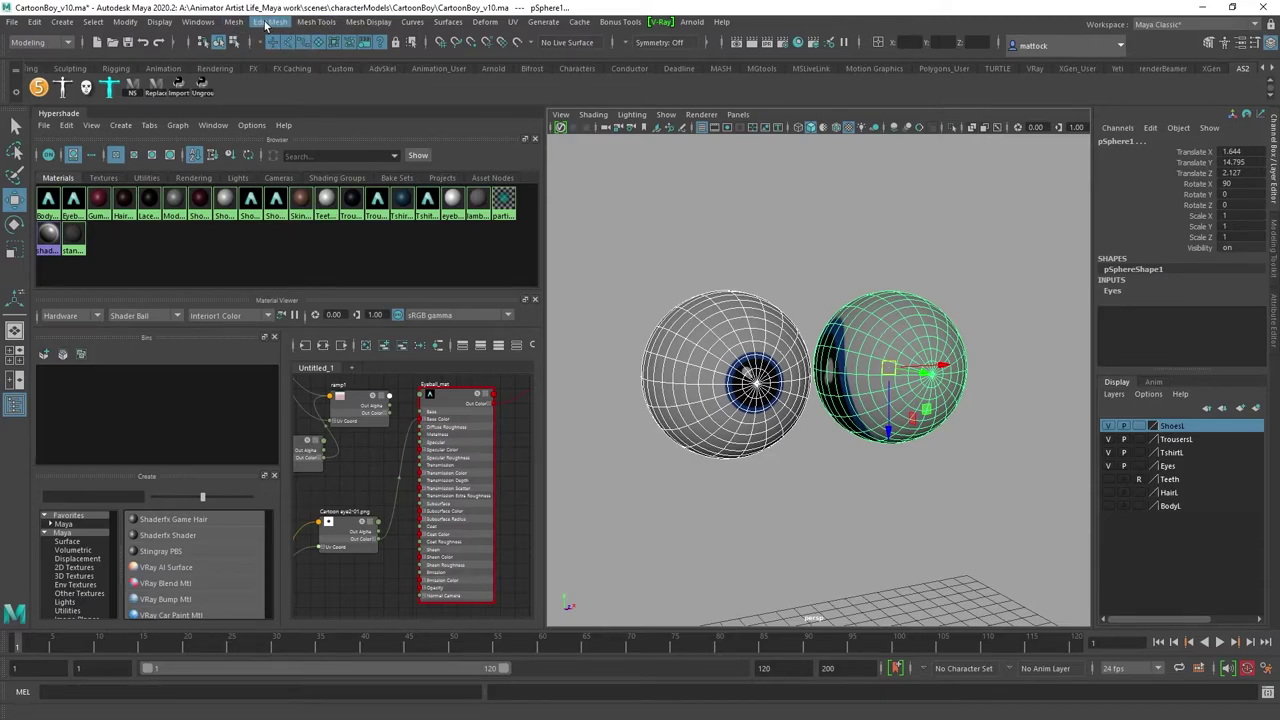
{"action": "left_click", "coordinate": [235, 24]}
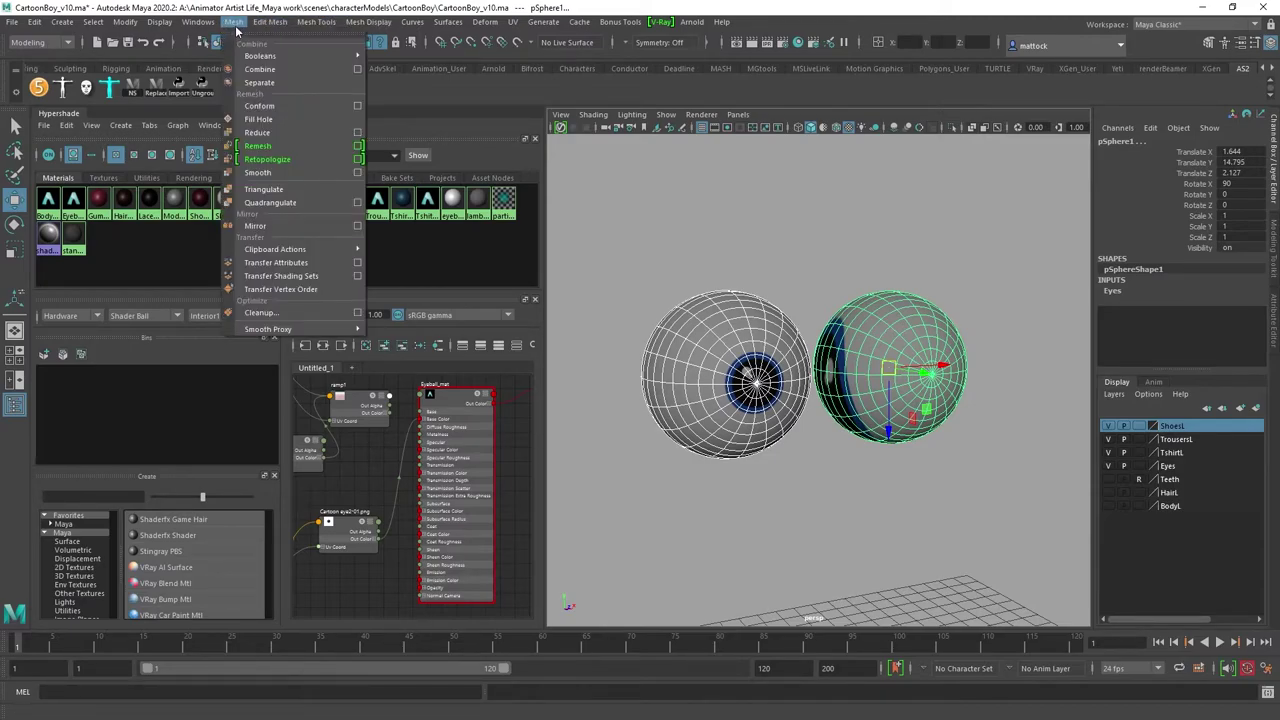
{"action": "left_click", "coordinate": [358, 263]}
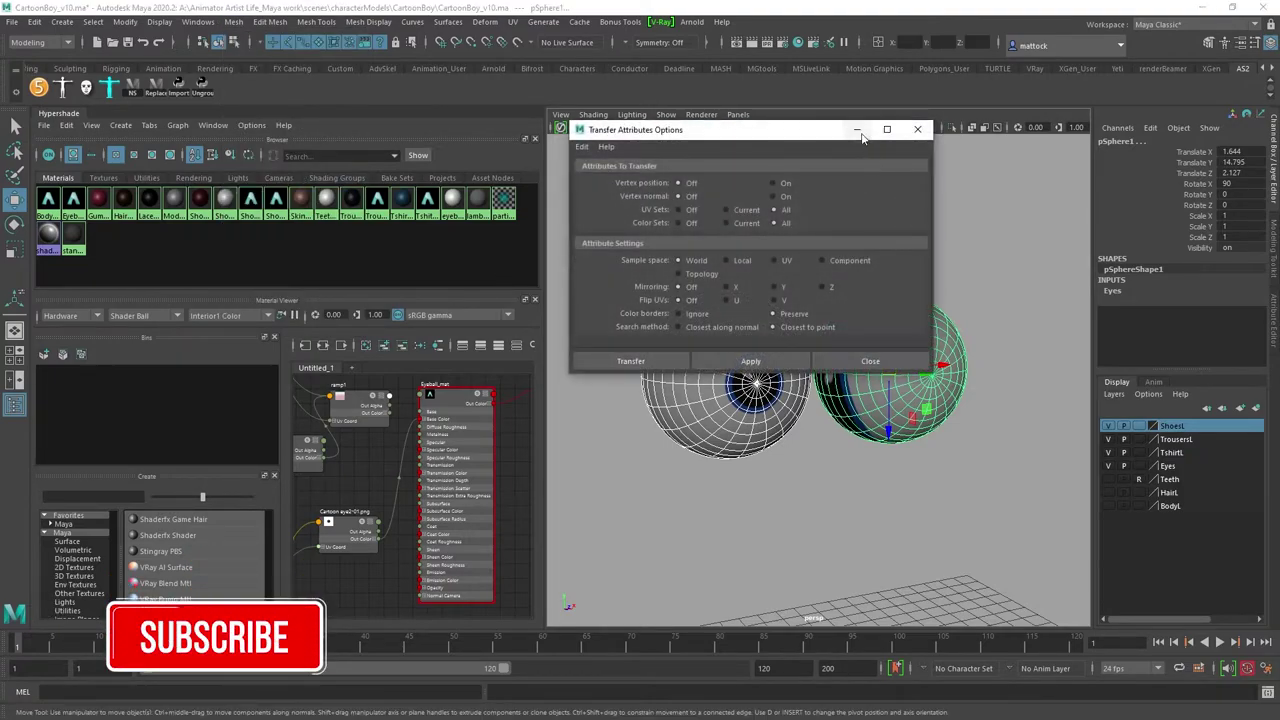
{"action": "left_click_drag", "start_coordinate": [804, 128], "coordinate": [487, 112]}
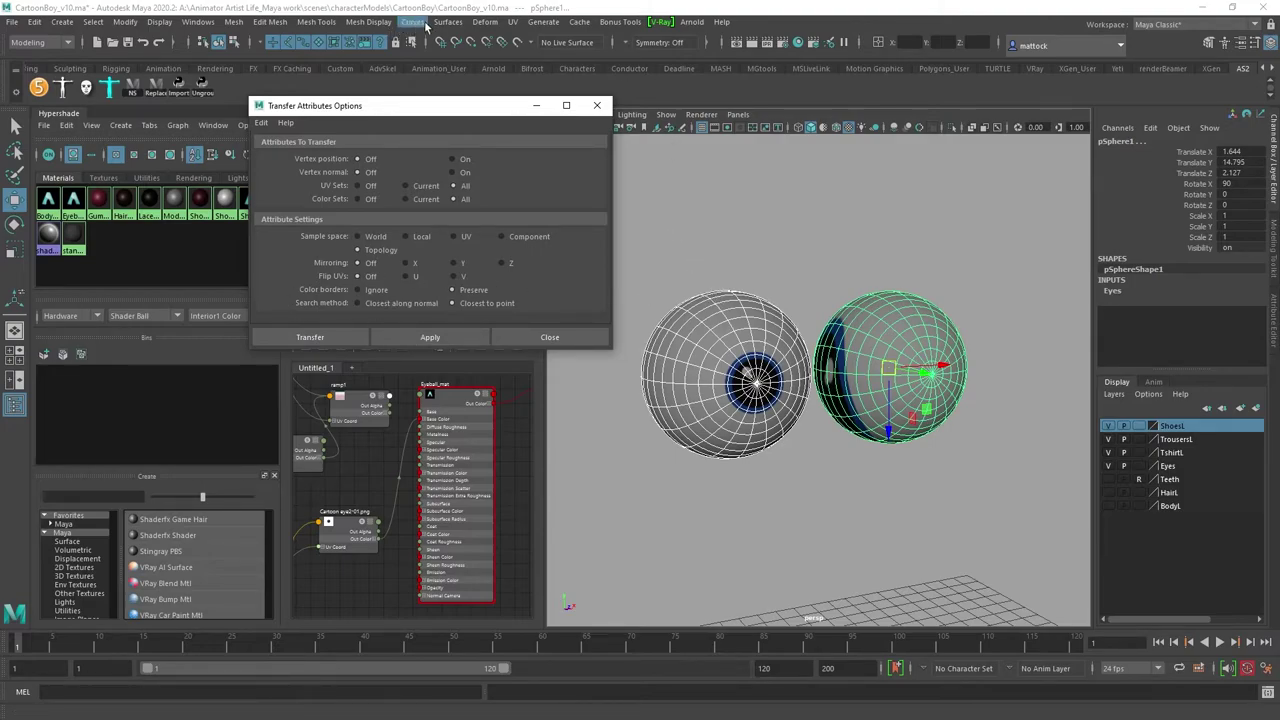
Step: Open the UV Editor for both selected eyeballs and arrange it clear of the Transfer Attributes options window
{"action": "left_click", "coordinate": [513, 21]}
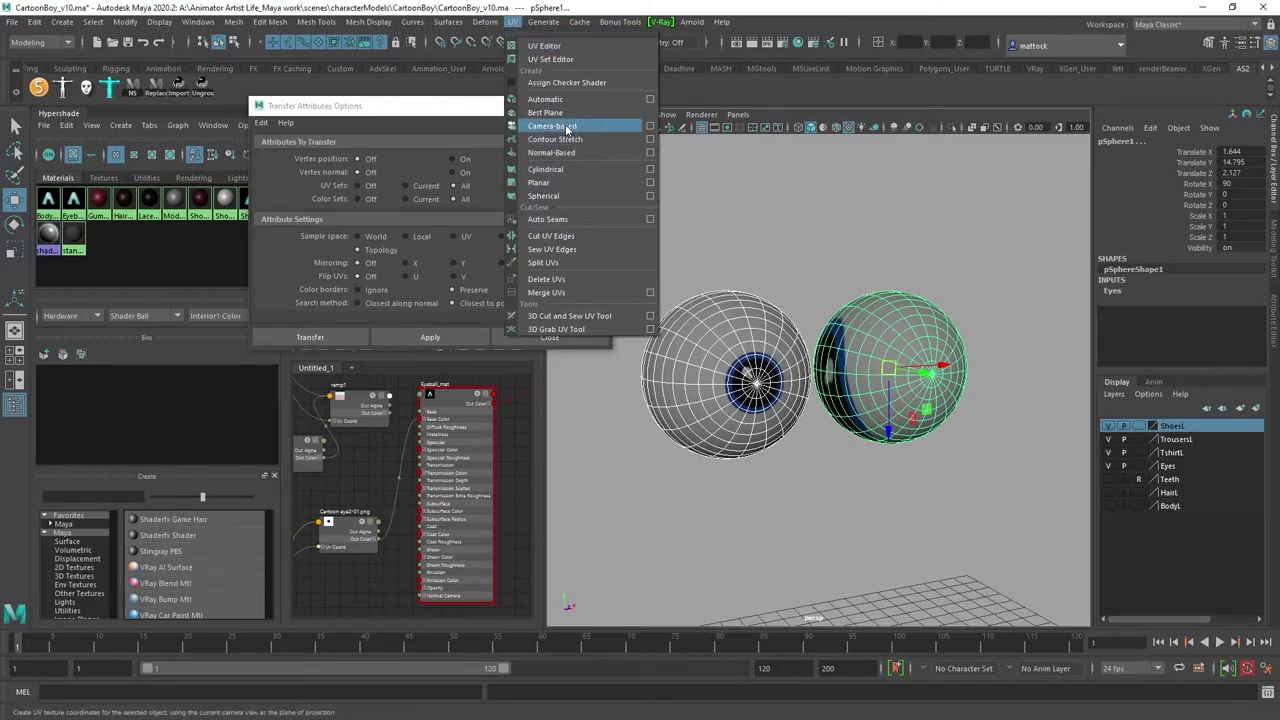
{"action": "left_click", "coordinate": [550, 46]}
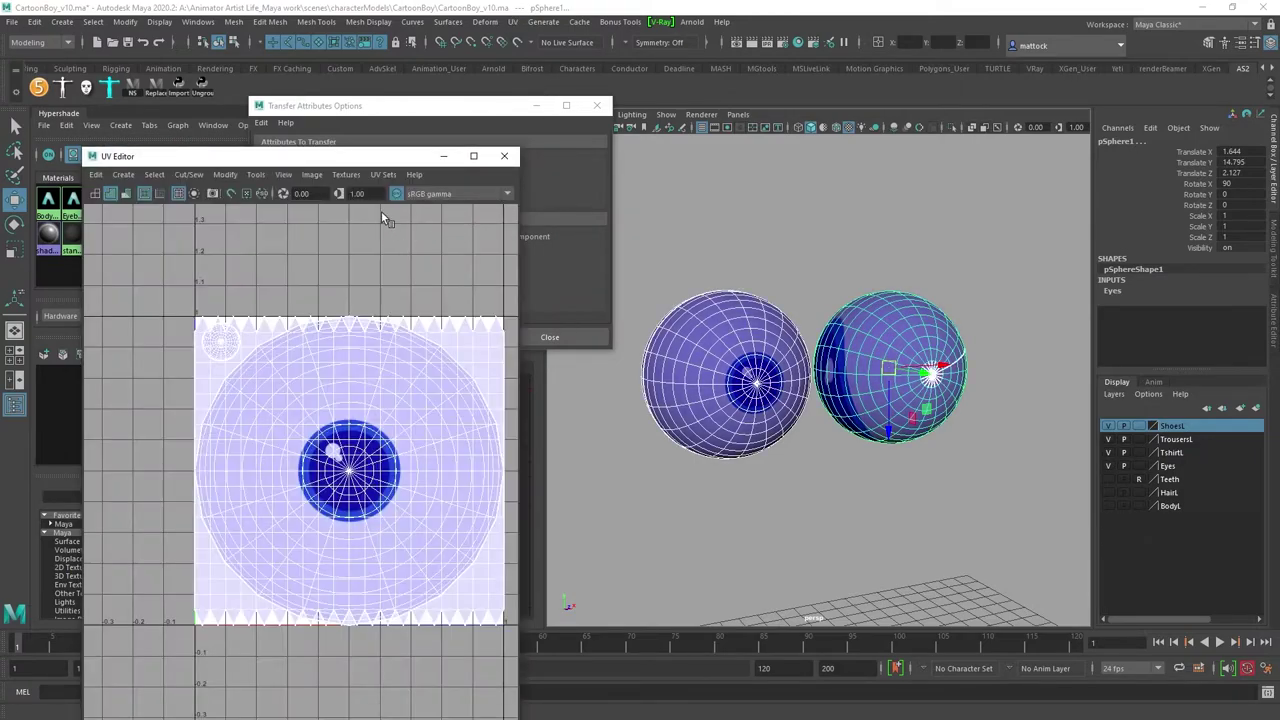
{"action": "left_click_drag", "start_coordinate": [390, 156], "coordinate": [425, 330]}
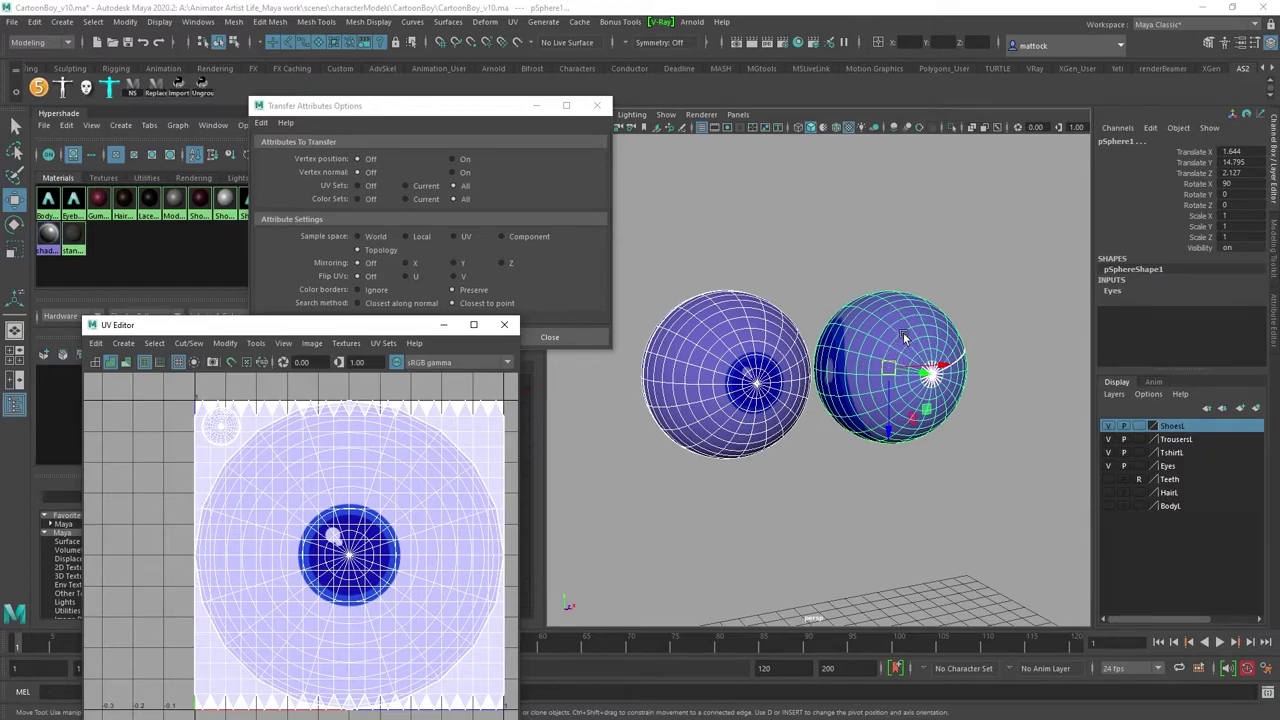
{"action": "left_click_drag", "start_coordinate": [508, 113], "coordinate": [502, 75]}
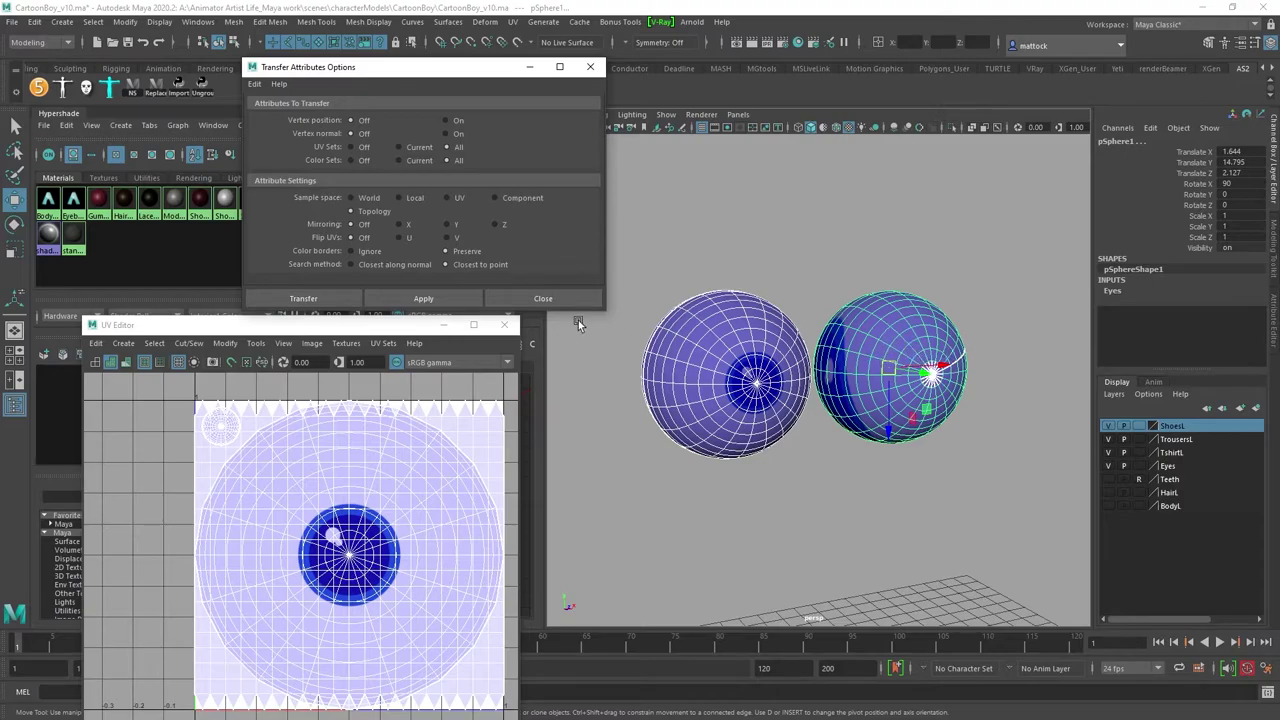
Step: Transfer all UV sets from the corrected eyeball to the other one, close both windows and deselect the eyes
{"action": "left_click", "coordinate": [438, 298]}
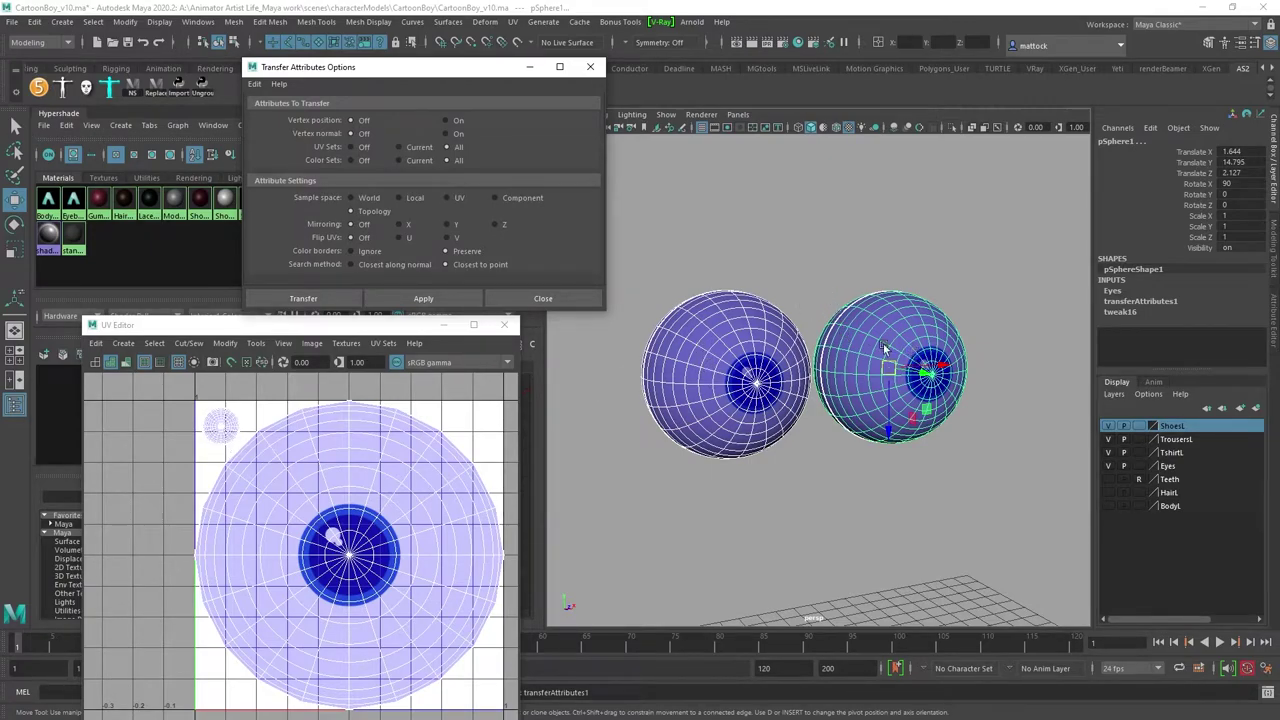
{"action": "left_click", "coordinate": [509, 327]}
{"action": "left_click", "coordinate": [509, 327]}
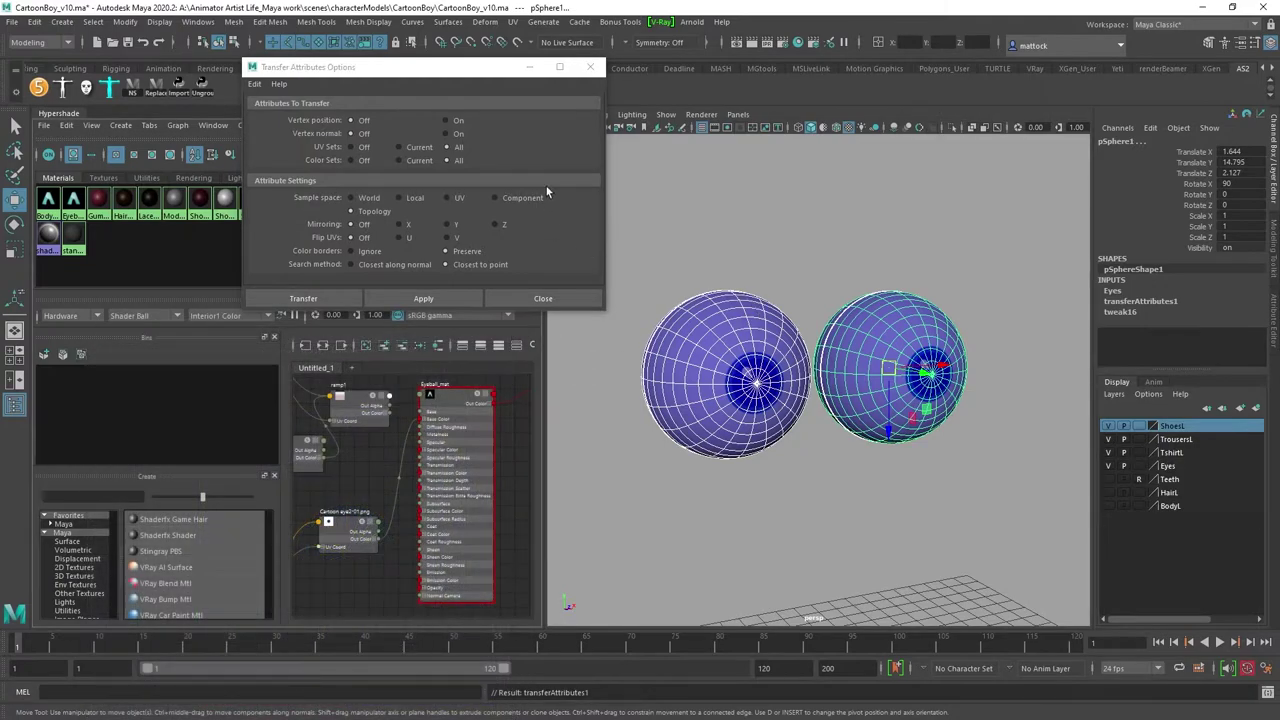
{"action": "left_click", "coordinate": [590, 66]}
{"action": "right_click_drag", "start_coordinate": [887, 309], "coordinate": [922, 287]}
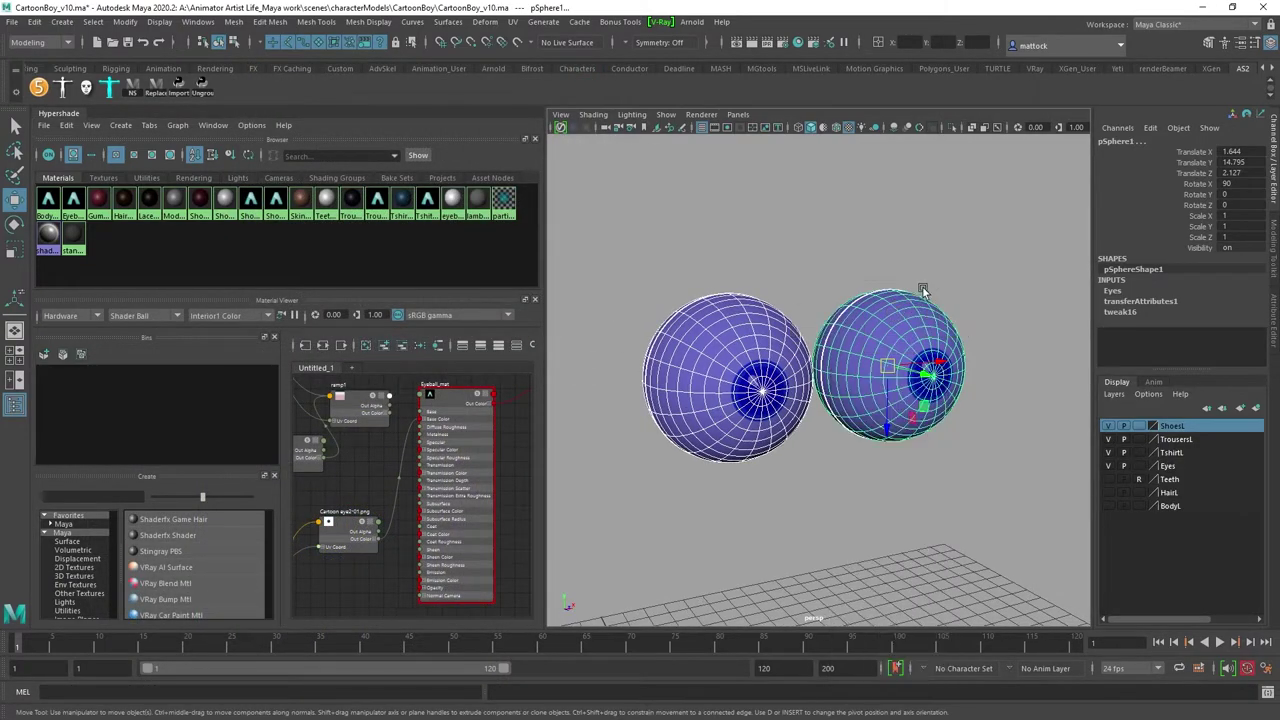
{"action": "left_click", "coordinate": [870, 264]}
Step: Set the viewport exposure to 2.00 to brighten the view of both eyeballs
{"action": "left_click_drag", "start_coordinate": [870, 264], "coordinate": [692, 267], "text": "alt"}
{"action": "right_click_drag", "start_coordinate": [692, 267], "coordinate": [807, 279], "text": "alt"}
{"action": "left_click_drag", "start_coordinate": [807, 279], "coordinate": [810, 247], "text": "alt"}
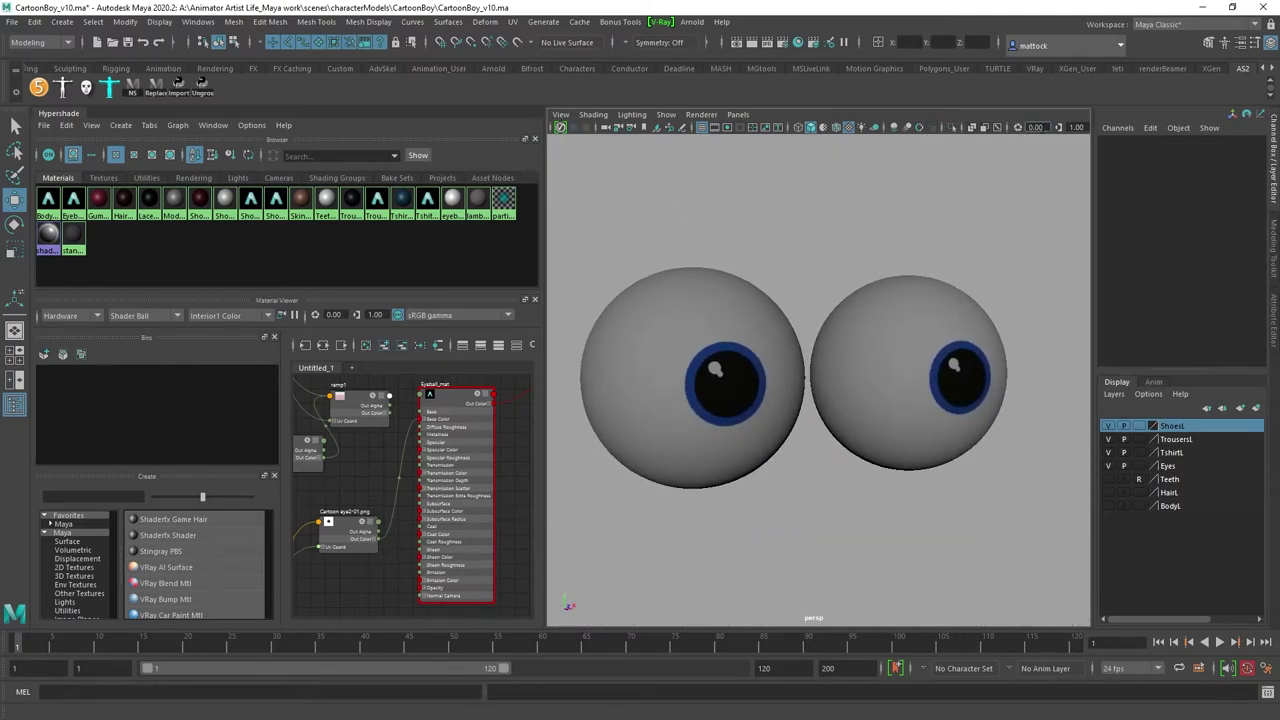
{"action": "left_click", "coordinate": [1017, 129]}
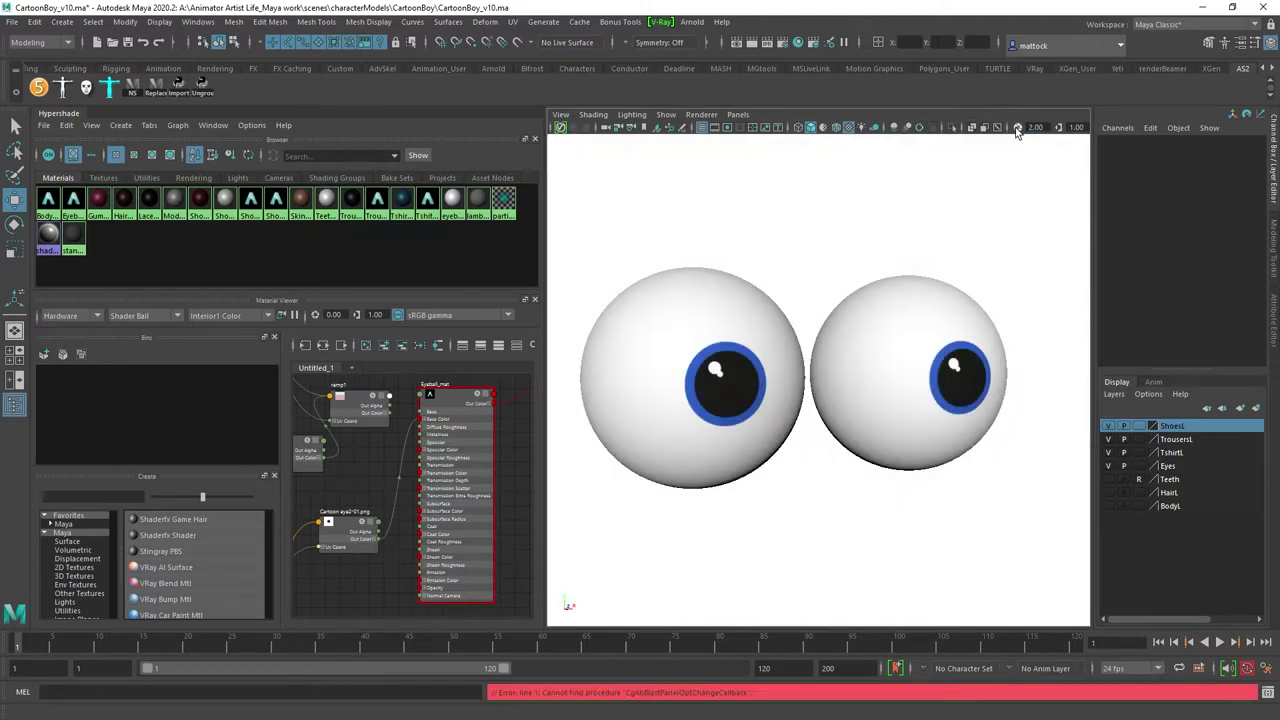
Step: Show the body layer to check the textured eyes in the character's face, and hide it again
{"action": "right_click_drag", "start_coordinate": [940, 325], "coordinate": [777, 331], "text": "alt"}
{"action": "mouse_move", "coordinate": [777, 331]}
{"action": "left_mouse_down", "text": "alt"}
{"action": "mouse_move", "coordinate": [794, 343]}
{"action": "mouse_move", "coordinate": [760, 331]}
{"action": "left_mouse_up", "text": "alt"}
{"action": "right_click_drag", "start_coordinate": [760, 331], "coordinate": [809, 283], "text": "alt"}
{"action": "left_click_drag", "start_coordinate": [809, 283], "coordinate": [925, 365], "text": "alt"}
{"action": "left_click", "coordinate": [1108, 506]}
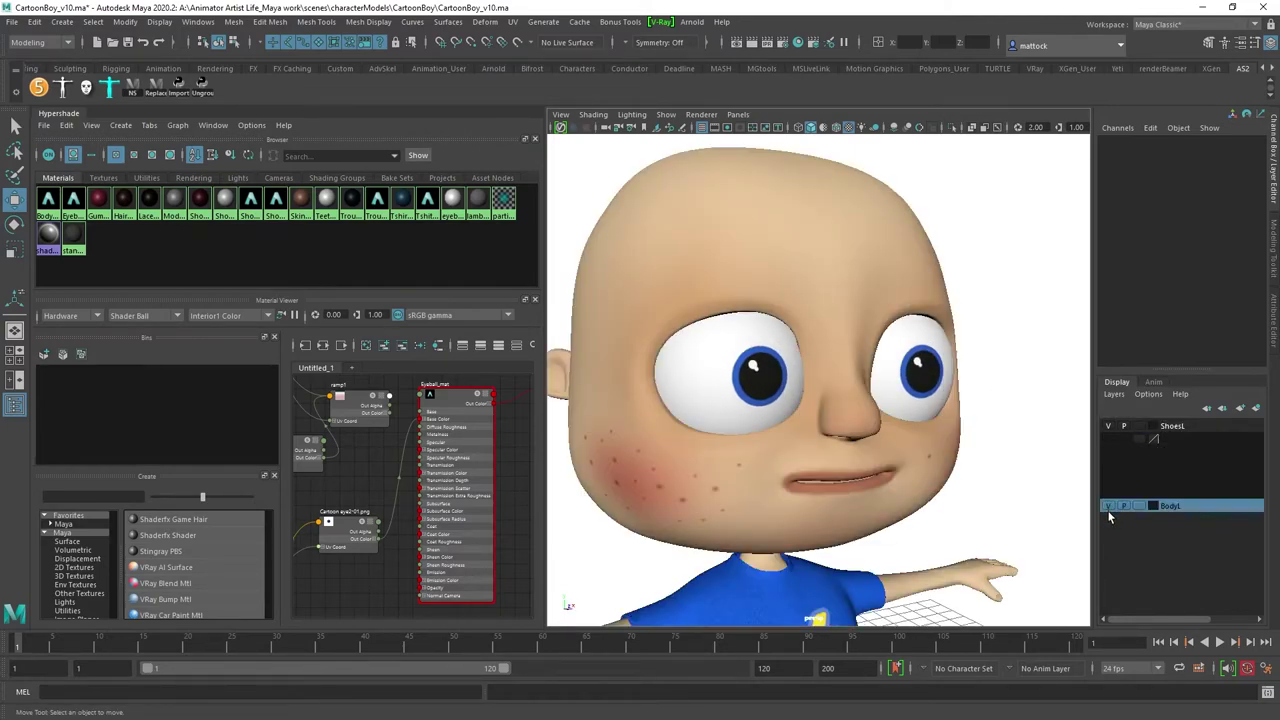
{"action": "left_click", "coordinate": [1108, 506]}
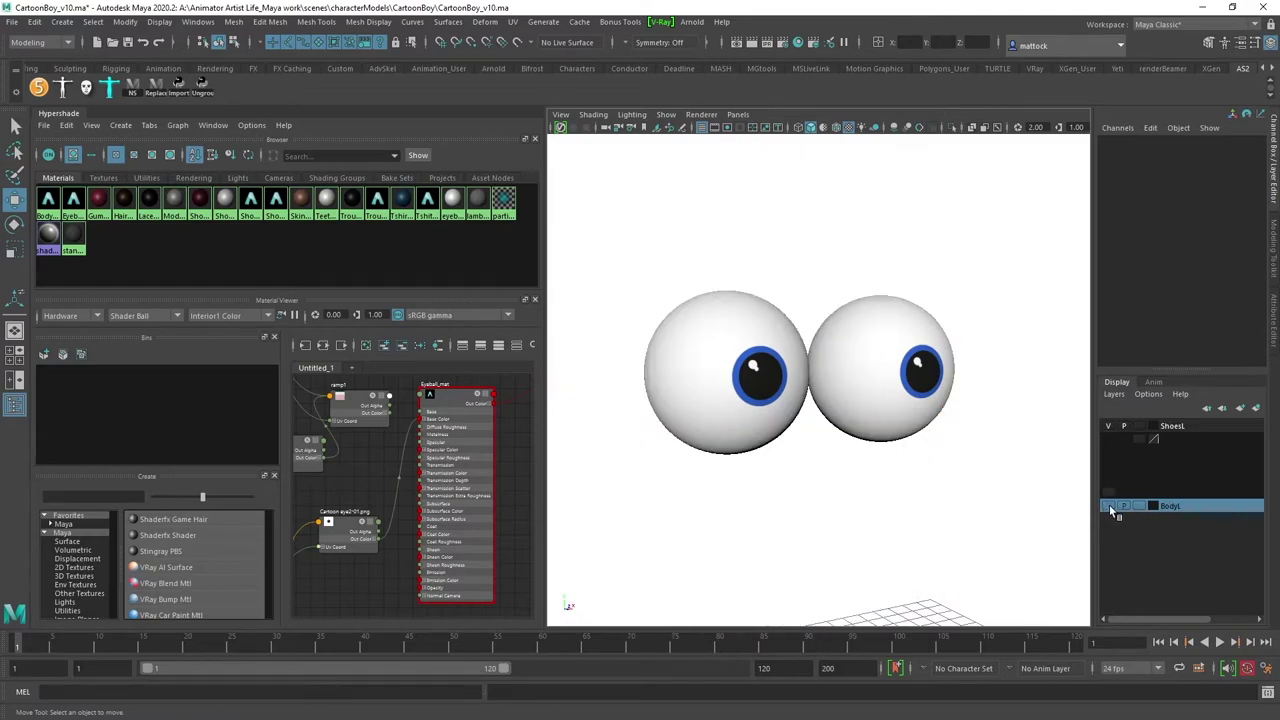
{"action": "left_click_drag", "start_coordinate": [900, 443], "coordinate": [882, 450], "text": "alt"}
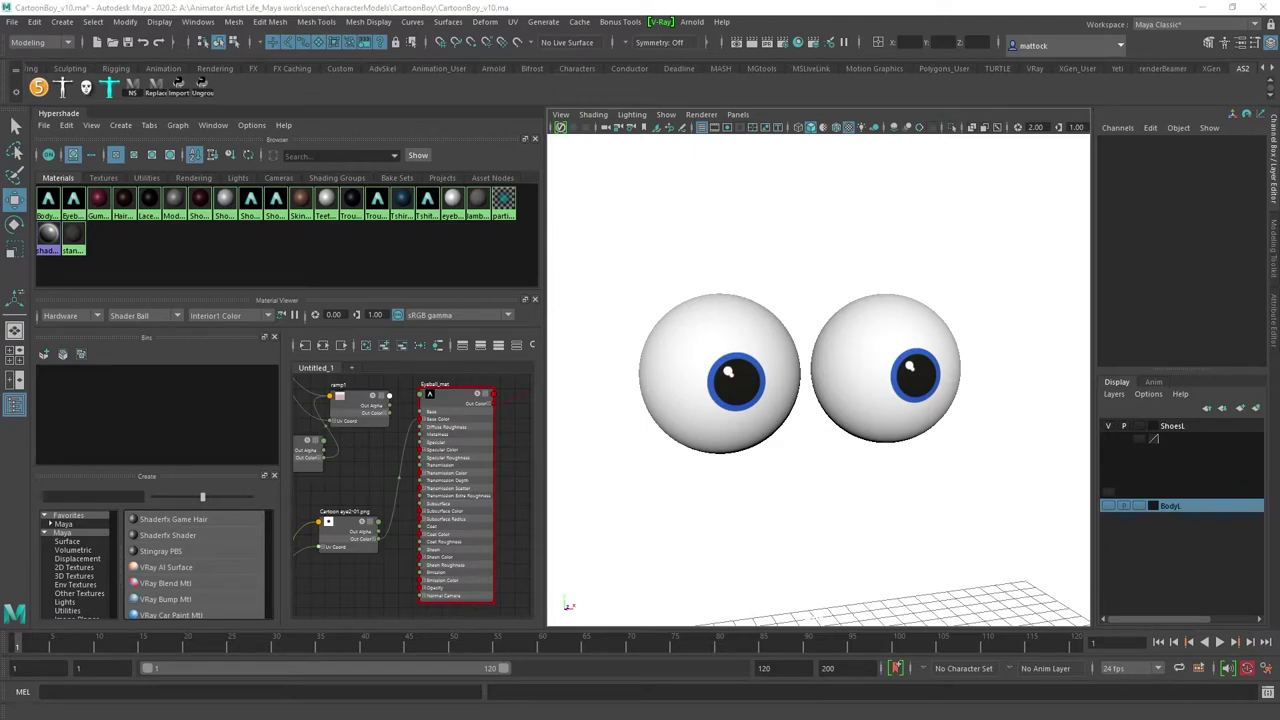
Step: Switch to the Cartoon eye artwork in Illustrator and recolour the outer iris circle green (3FAF00)
{"action": "left_click_drag", "start_coordinate": [1279, 322], "coordinate": [912, 6]}
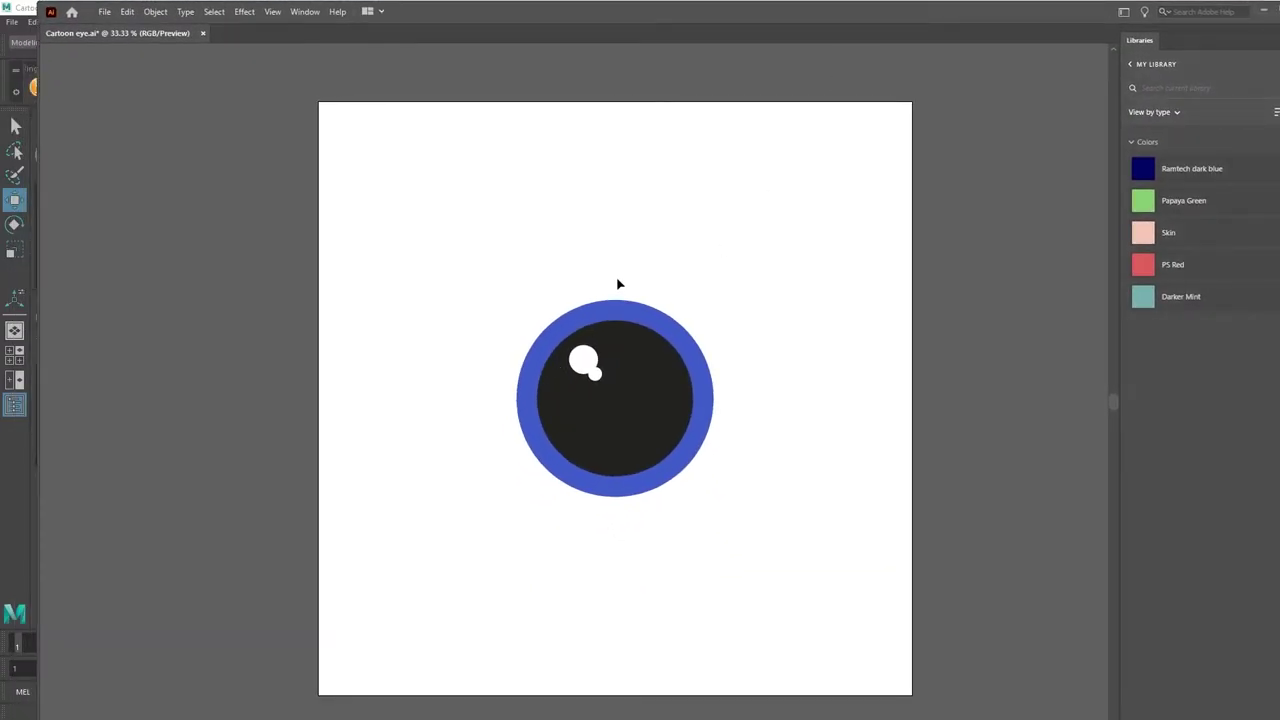
{"action": "left_click", "coordinate": [633, 316]}
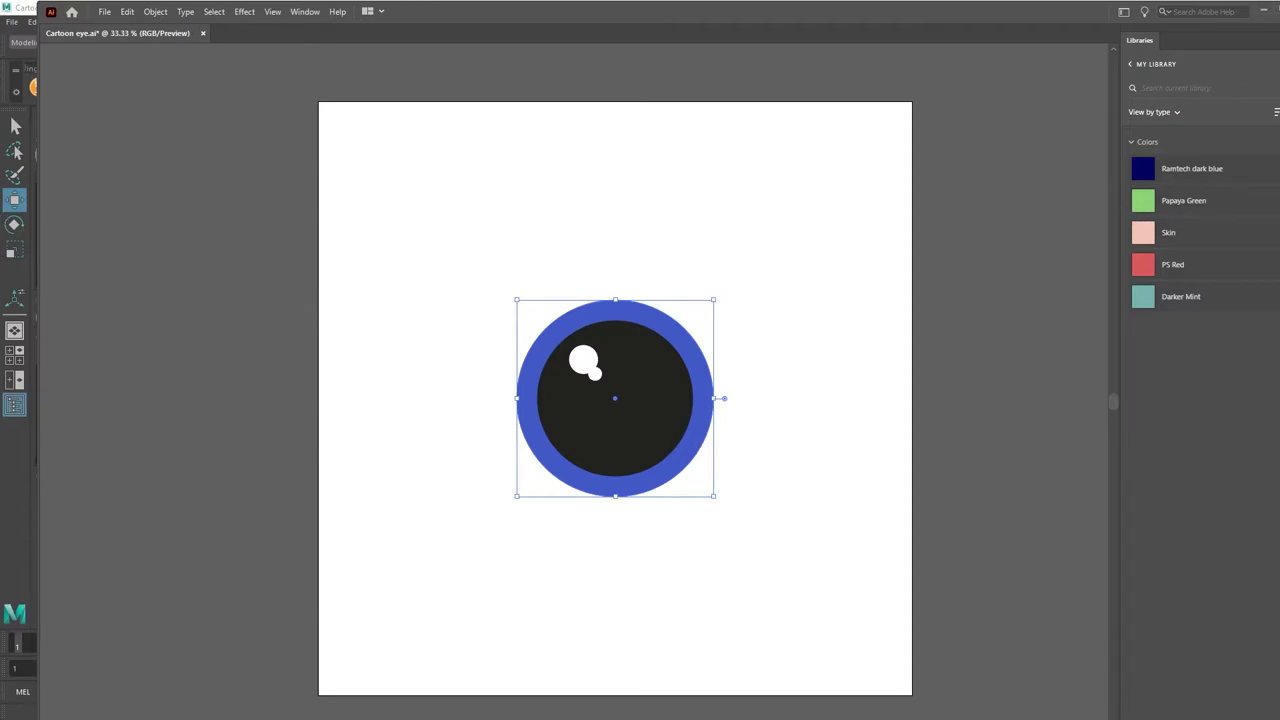
{"action": "key", "text": "F6"}
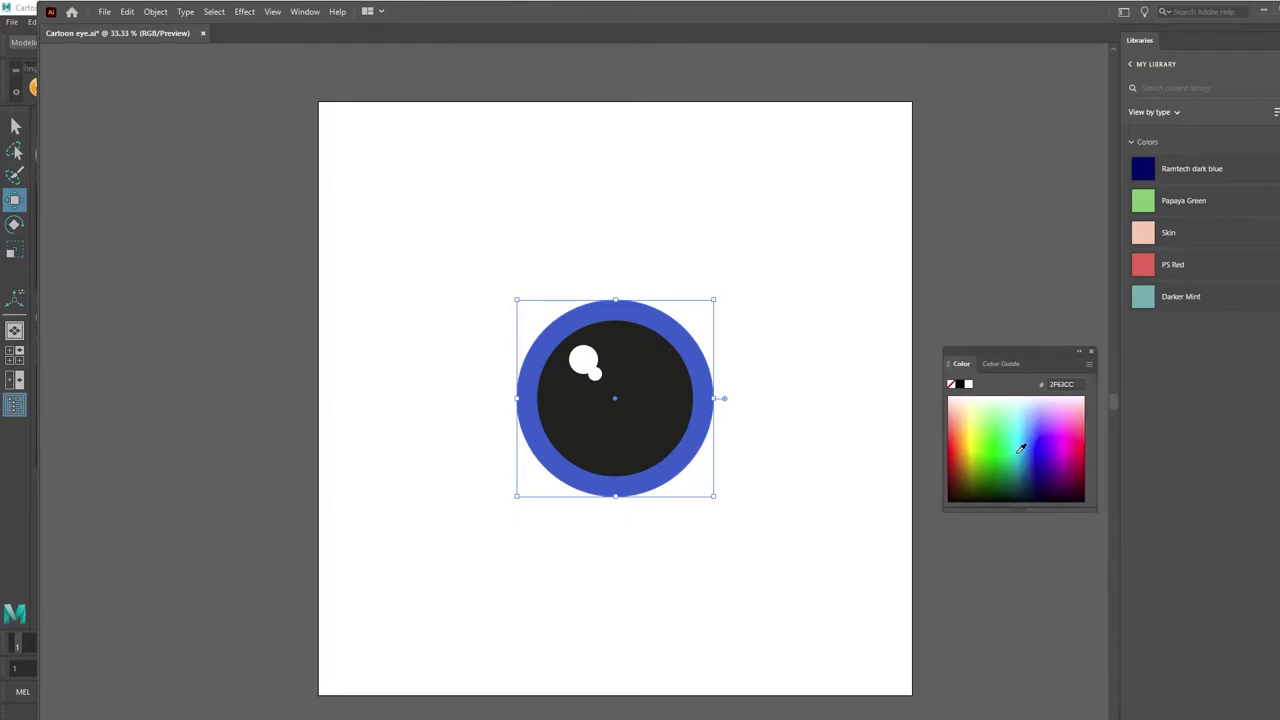
{"action": "left_click", "coordinate": [984, 459]}
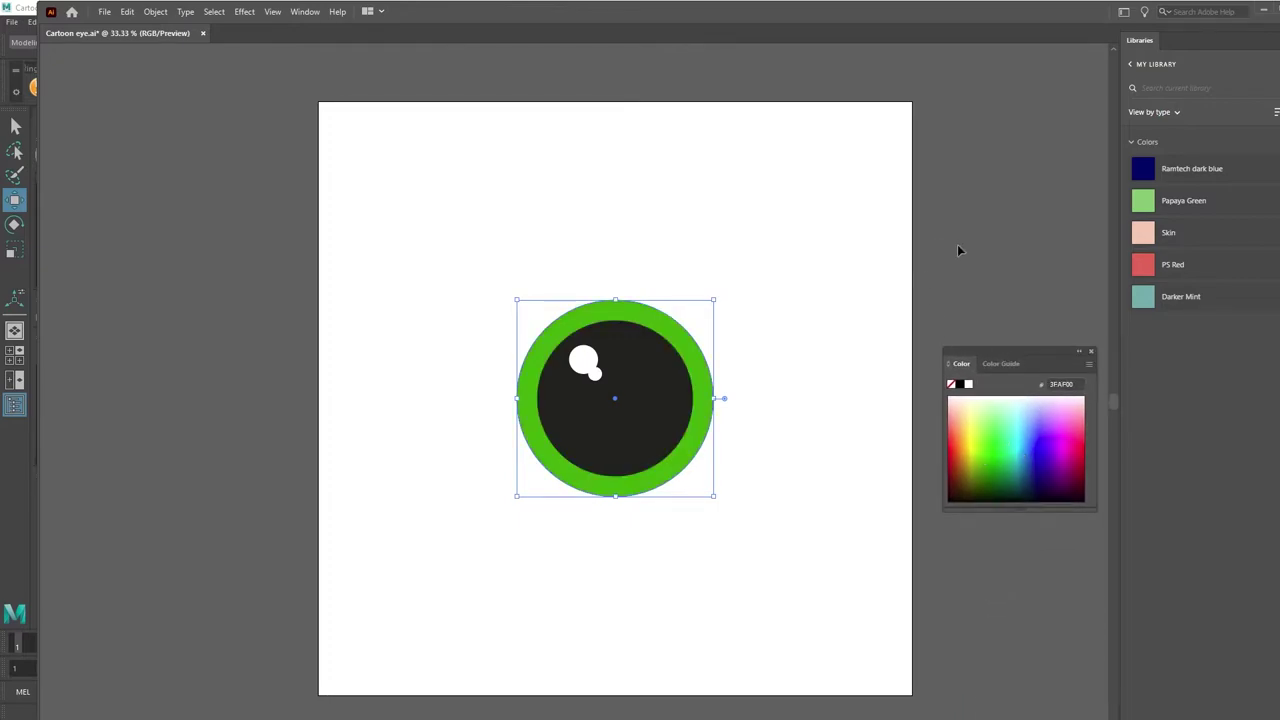
Step: Set up a PNG export of the recoloured eye named Cartoon eye2 in the CartoonBoy textures folder
{"action": "left_click", "coordinate": [104, 11]}
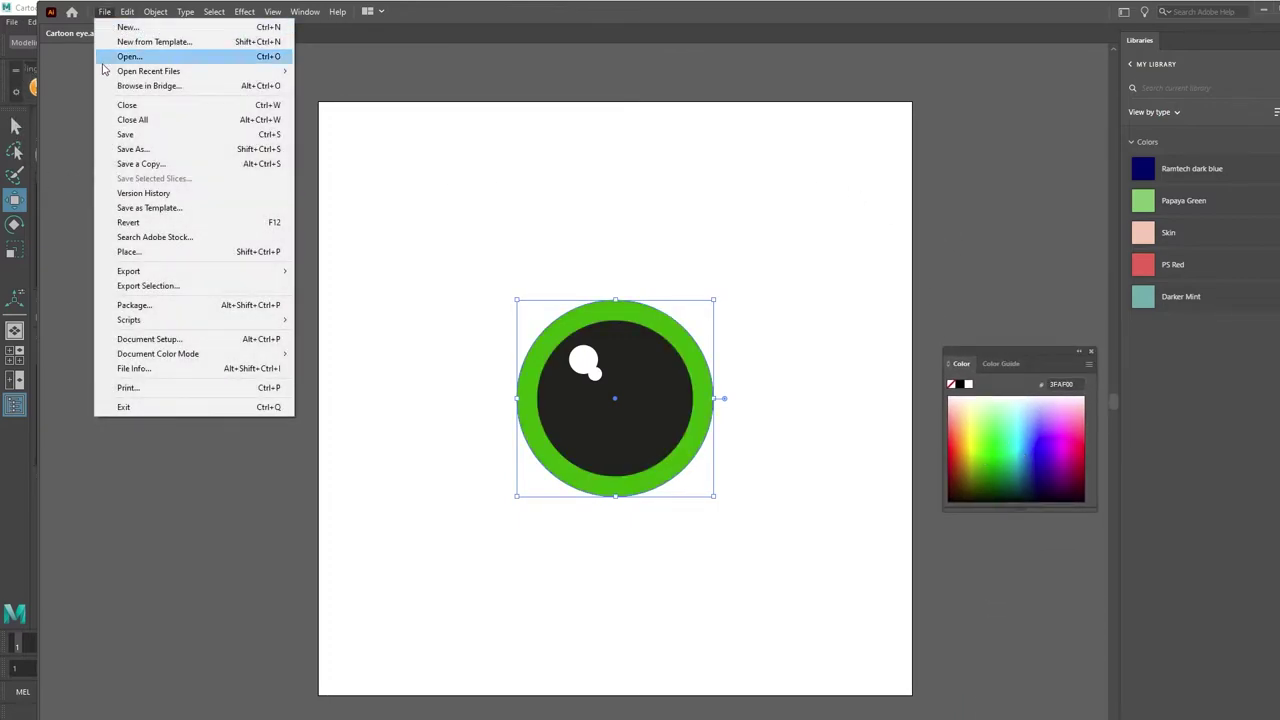
{"action": "mouse_move", "coordinate": [180, 271]}
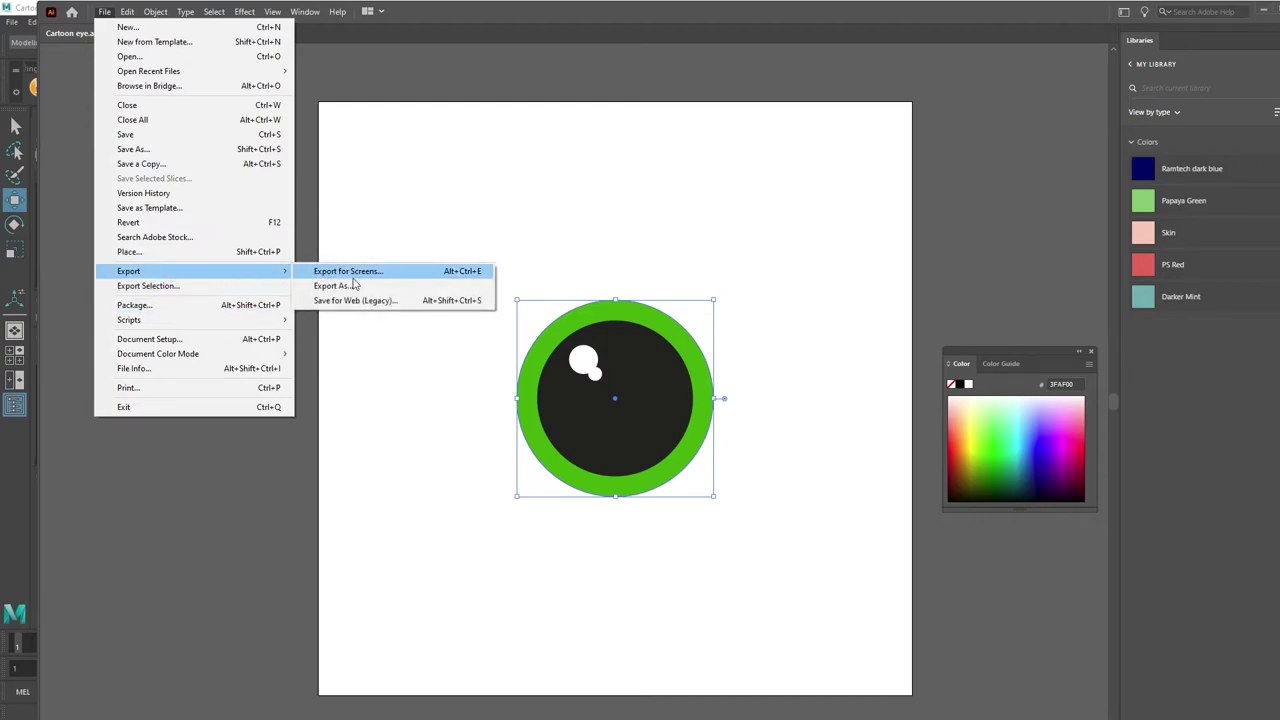
{"action": "left_click", "coordinate": [353, 285]}
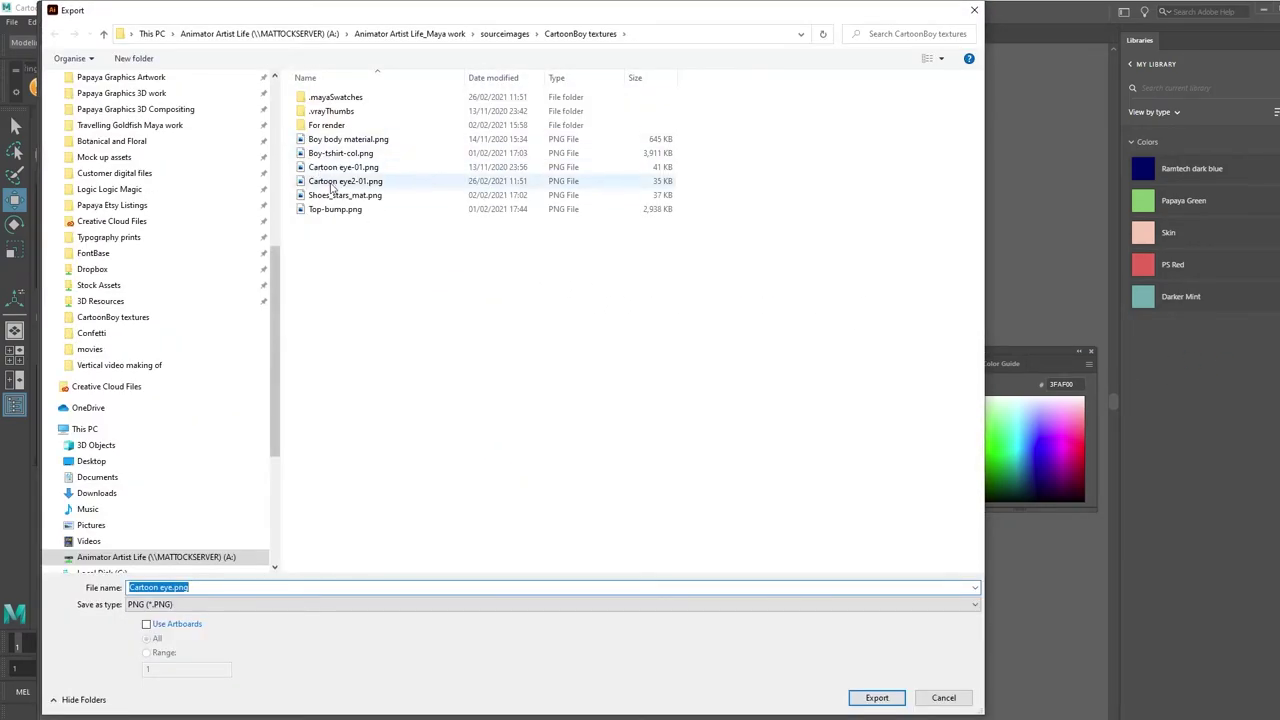
{"action": "left_click", "coordinate": [341, 182]}
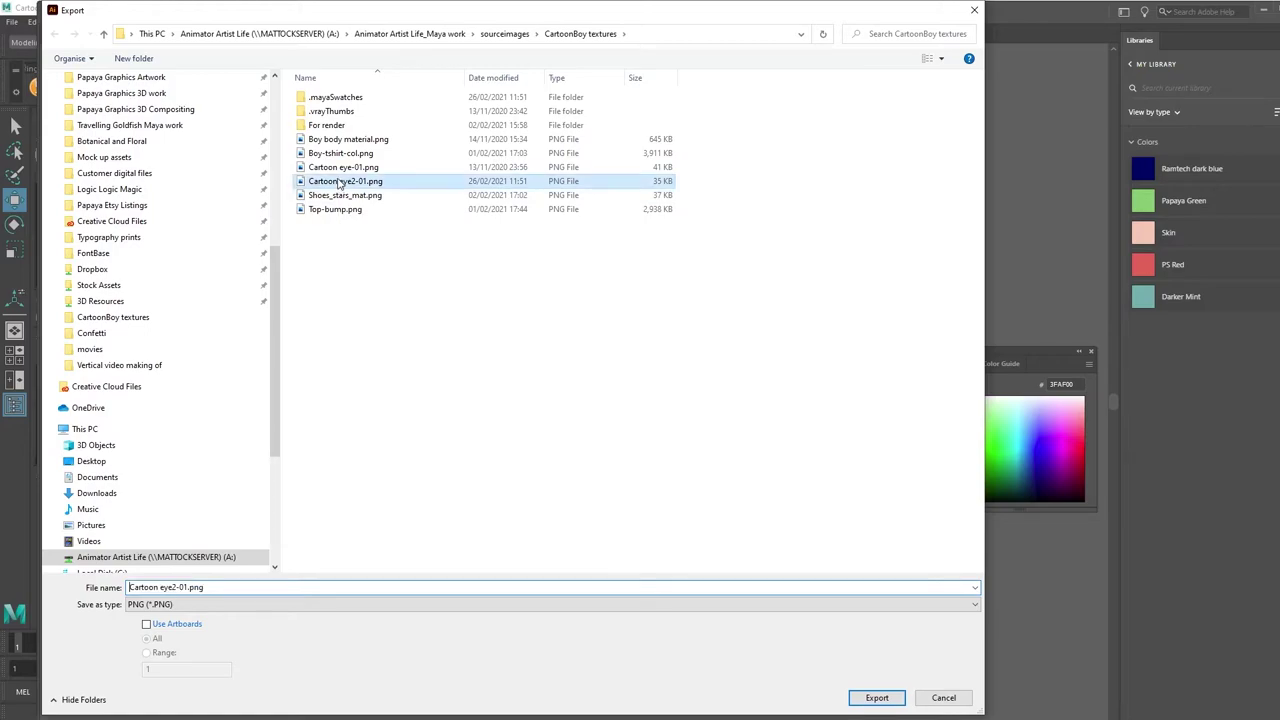
{"action": "left_click", "coordinate": [186, 588]}
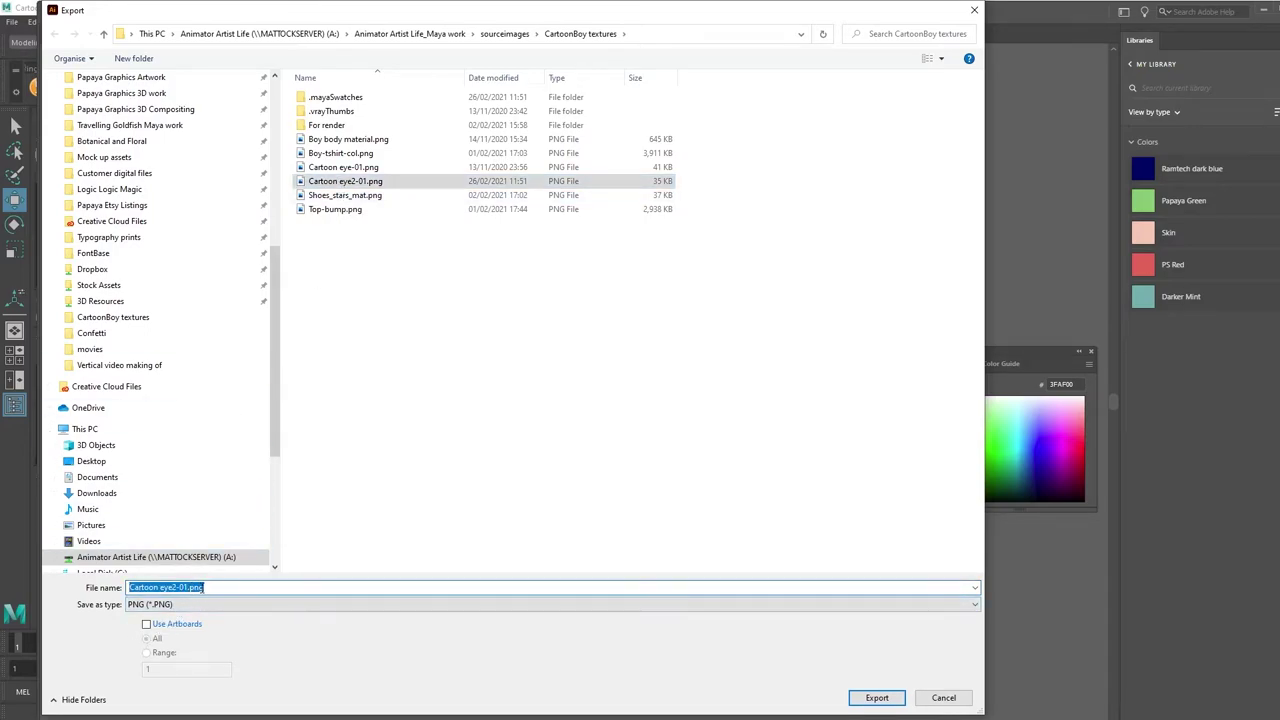
{"action": "left_click", "coordinate": [215, 588]}
{"action": "key", "text": "BackSpace"}
{"action": "key", "text": "BackSpace"}
{"action": "key", "text": "BackSpace"}
{"action": "key", "text": "BackSpace"}
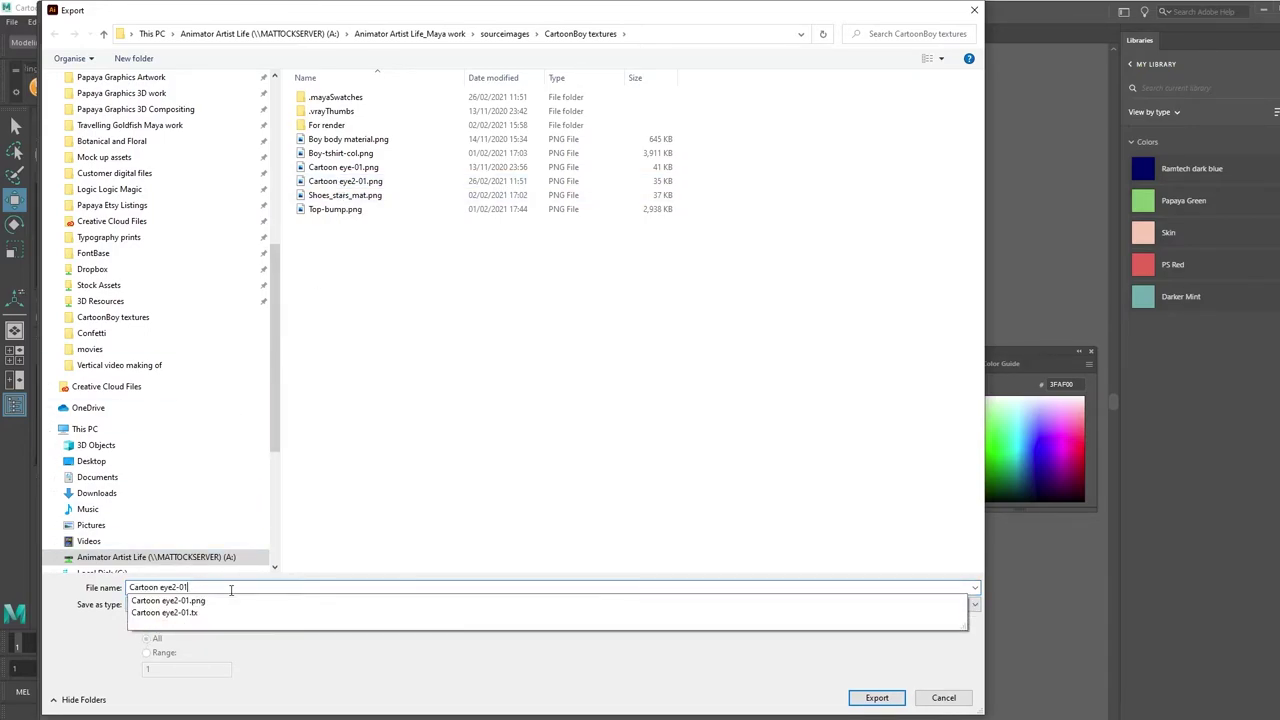
{"action": "left_click", "coordinate": [363, 491]}
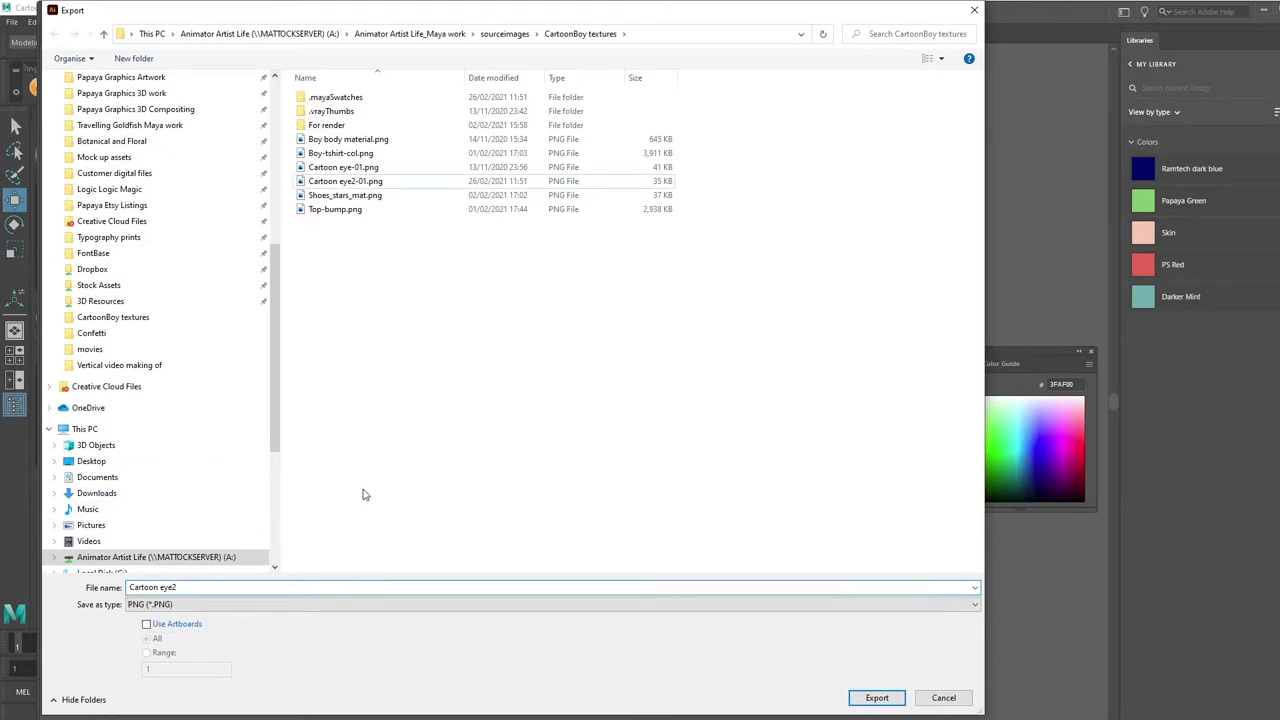
Step: Export all artboards with Art Optimized (Supersampling) anti-aliasing, replacing the existing Cartoon eye2-01.png
{"action": "left_click", "coordinate": [146, 624]}
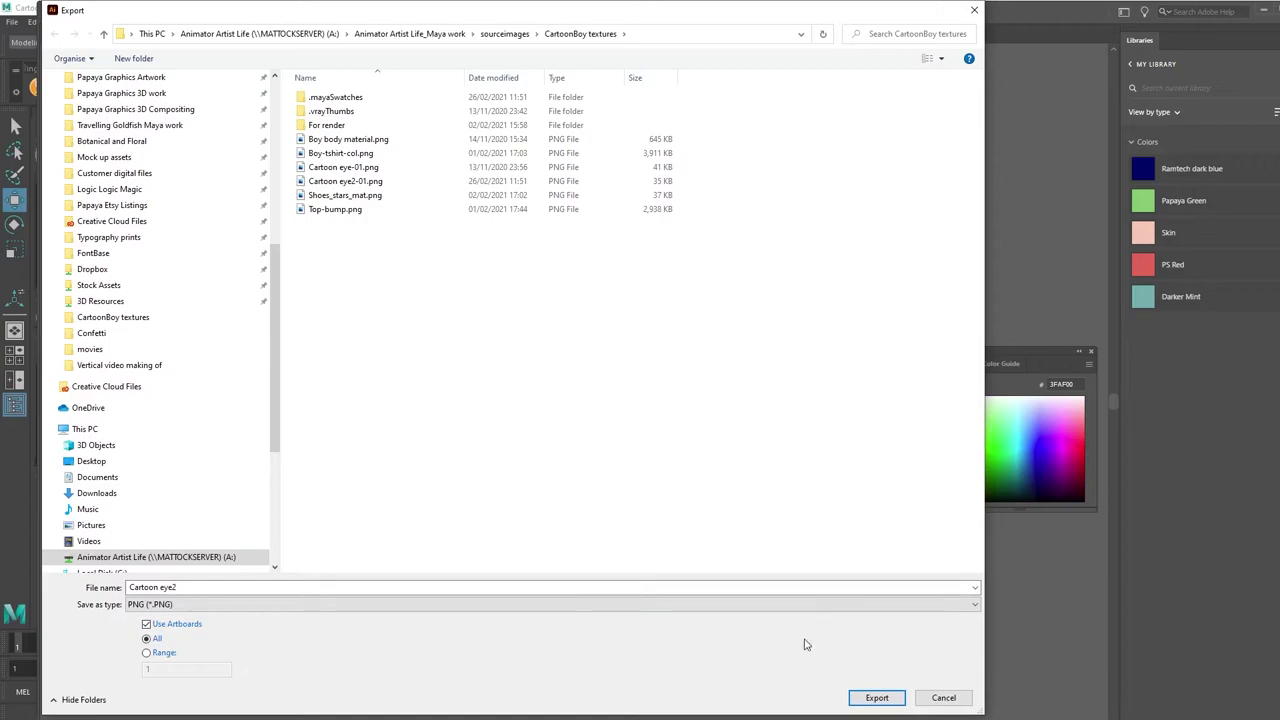
{"action": "left_click", "coordinate": [877, 697]}
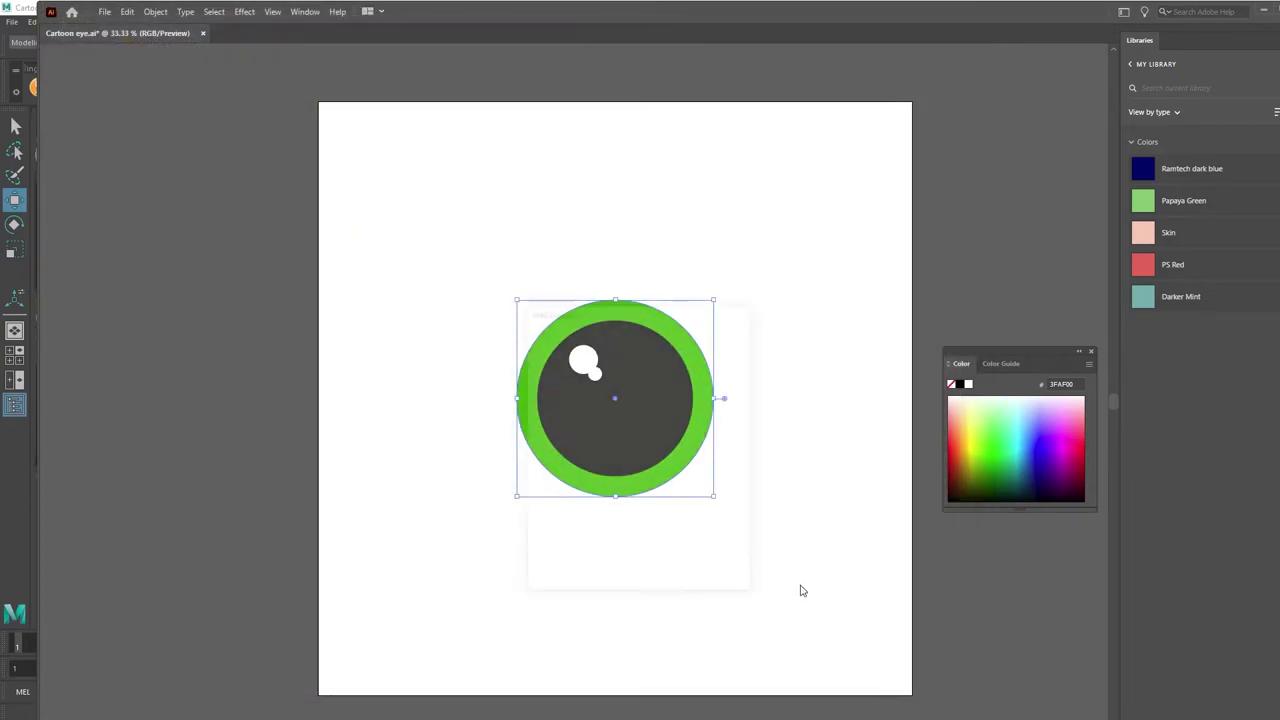
{"action": "left_click", "coordinate": [647, 382]}
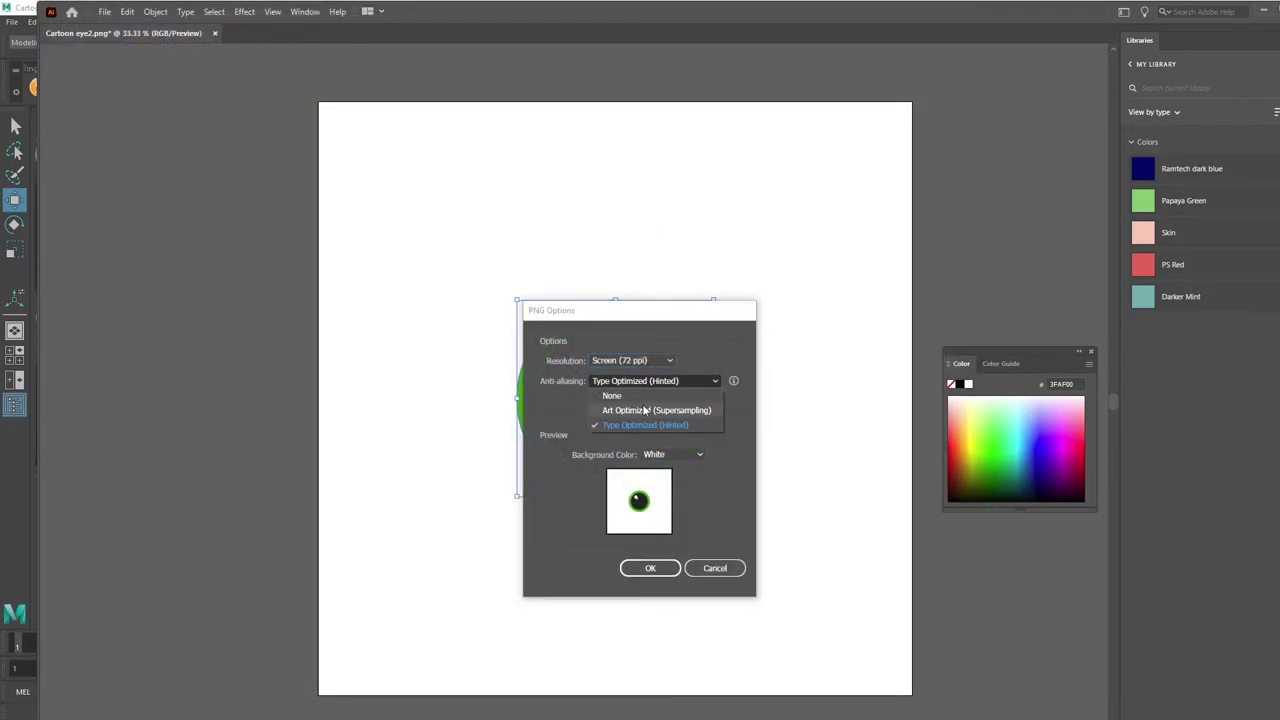
{"action": "left_click", "coordinate": [635, 412]}
{"action": "left_click", "coordinate": [655, 569]}
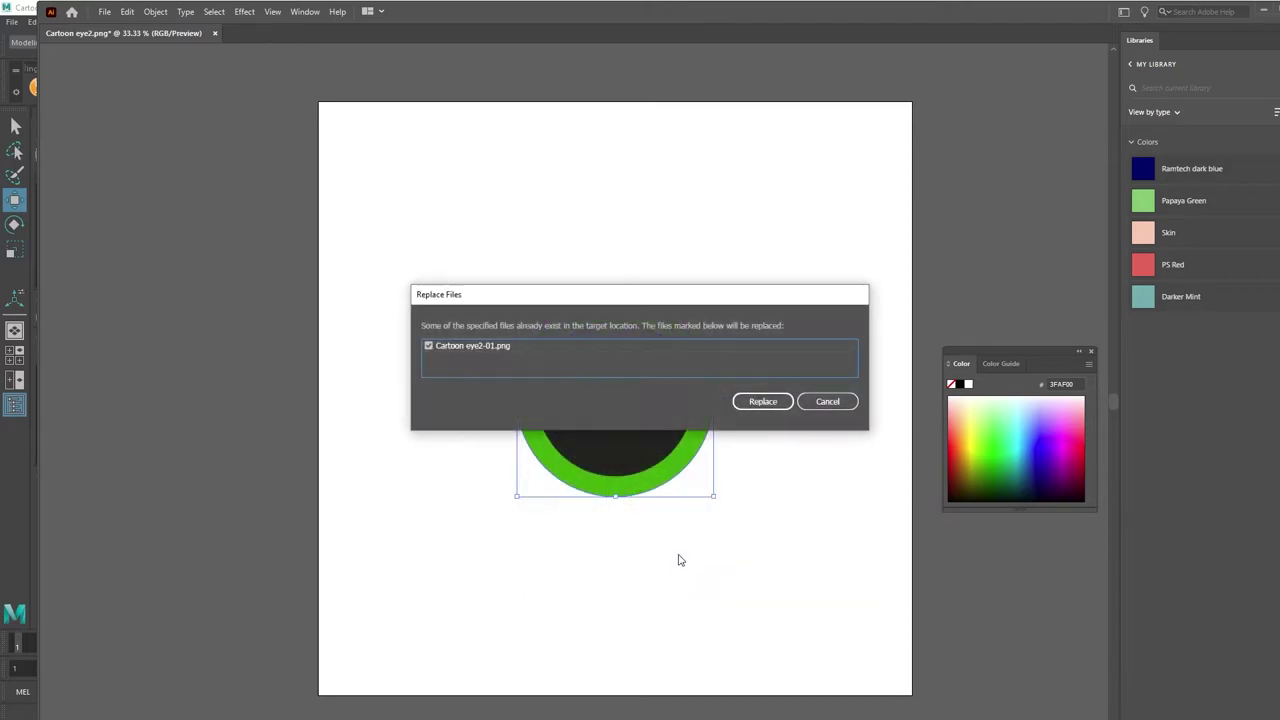
{"action": "left_click", "coordinate": [770, 402]}
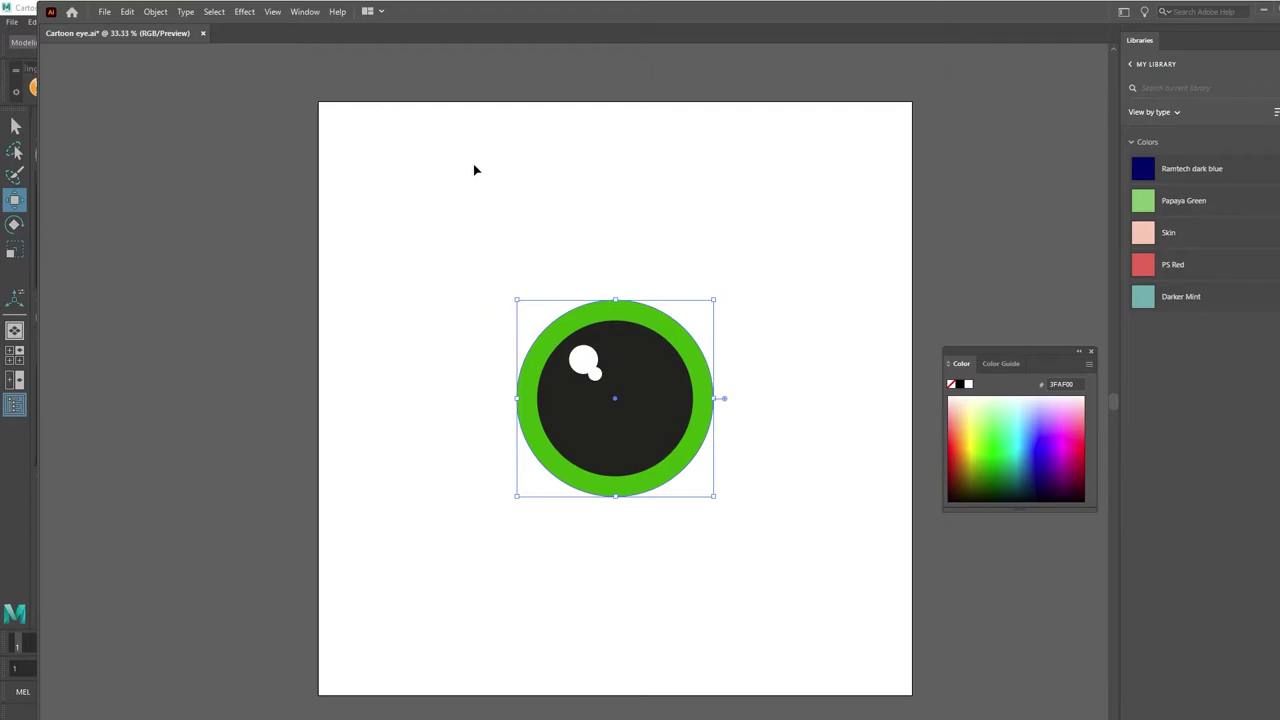
Step: Switch back to Maya, reload the image of the Cartoon eye2-01.png file node and inspect both eyeballs
{"action": "left_click", "coordinate": [968, 91]}
{"action": "left_click_drag", "start_coordinate": [421, 21], "coordinate": [1279, 168]}
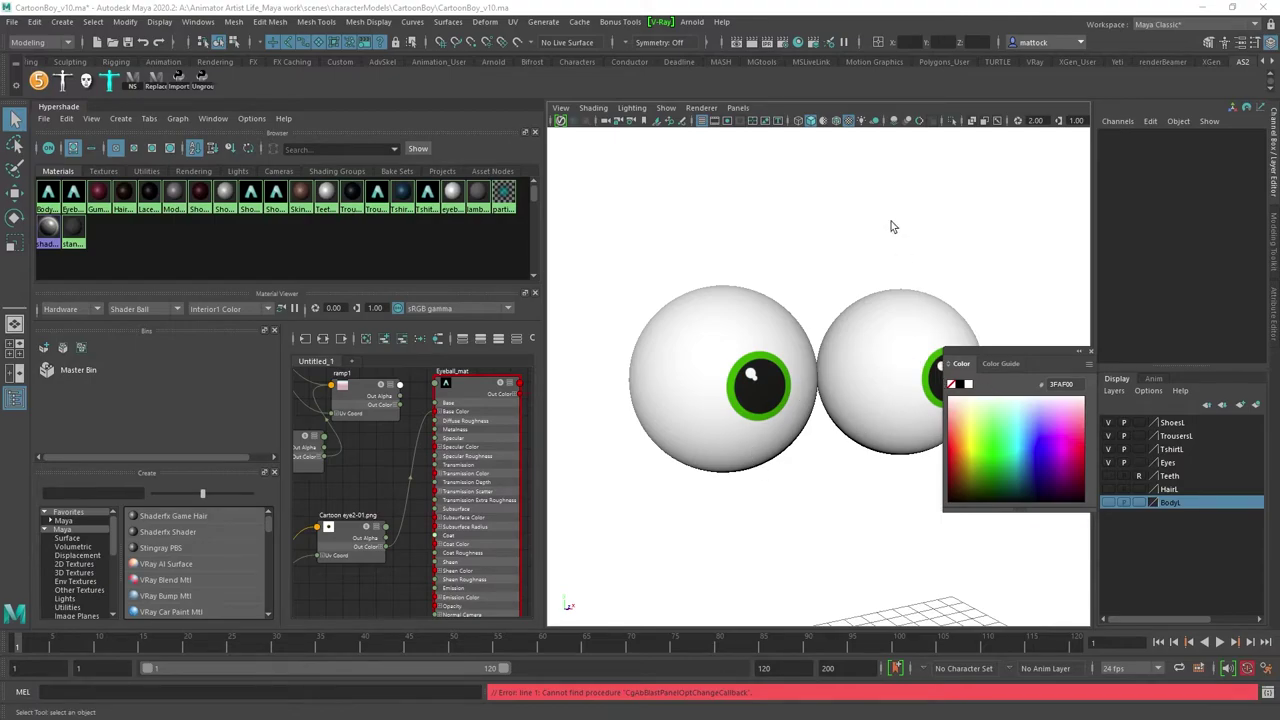
{"action": "left_click", "coordinate": [746, 368]}
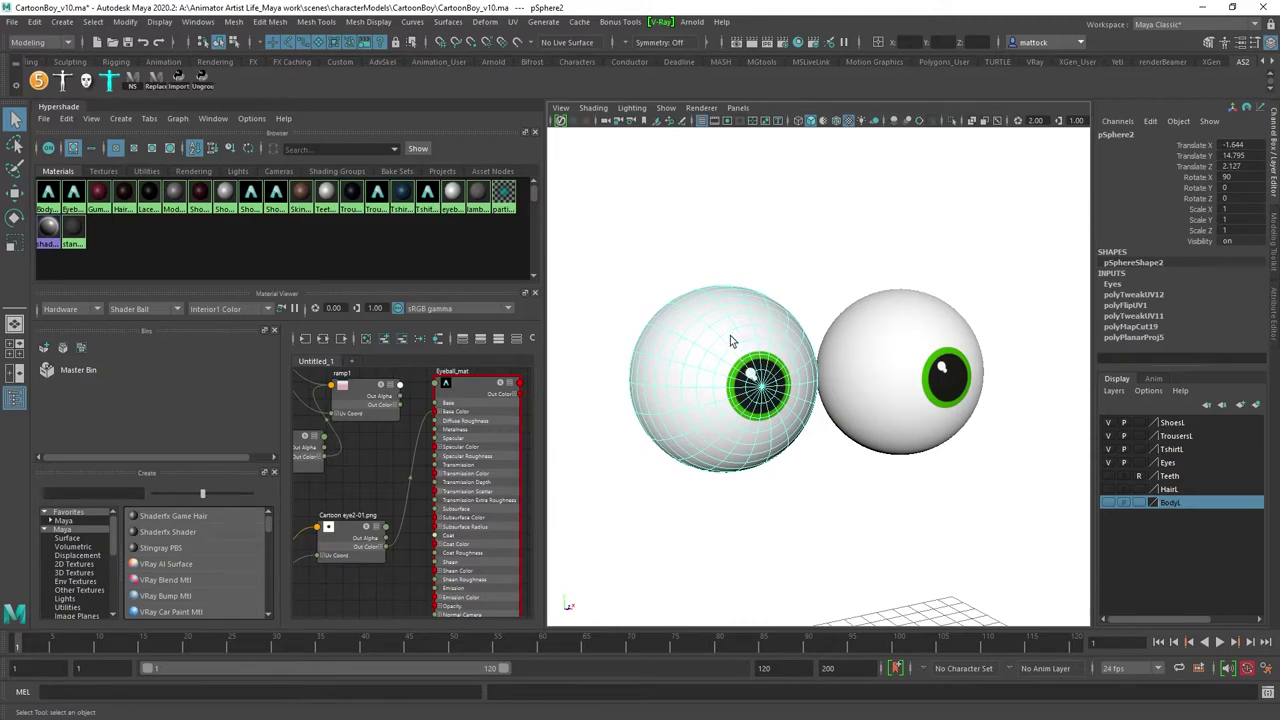
{"action": "scroll", "coordinate": [735, 333], "scroll_direction": "up", "scroll_amount": 2}
{"action": "left_click", "coordinate": [336, 547]}
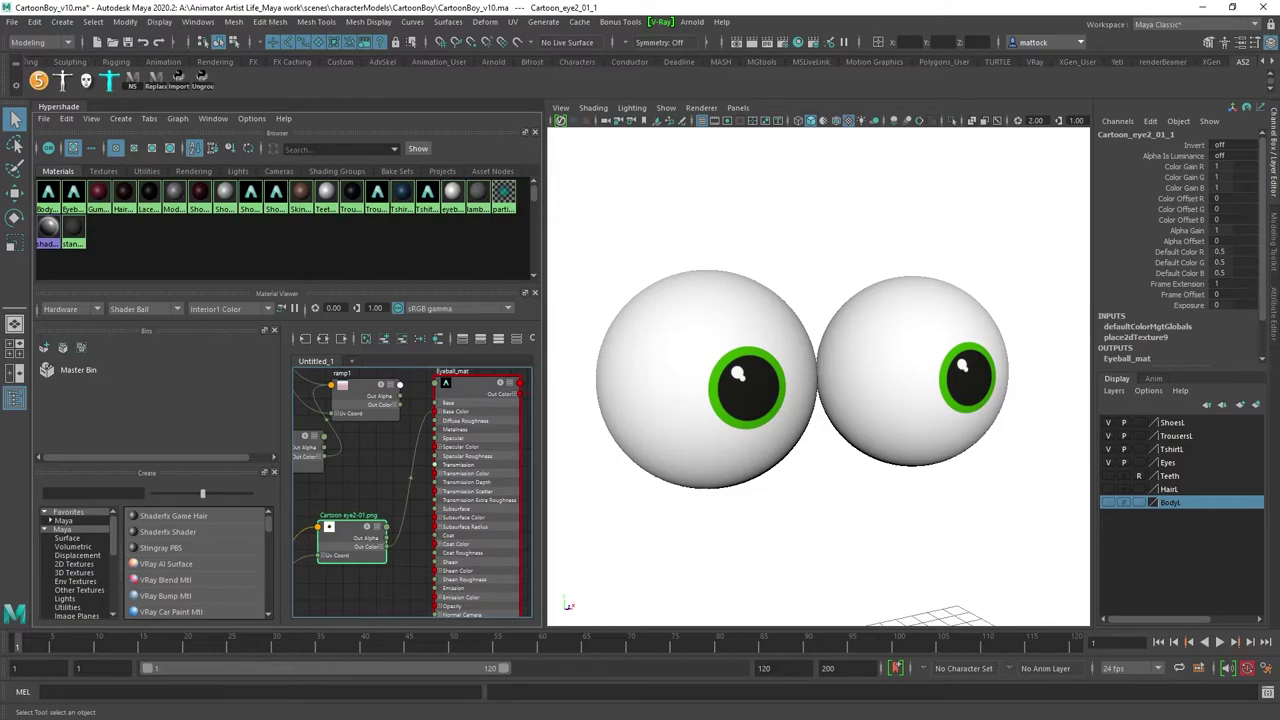
{"action": "left_click", "coordinate": [1274, 318]}
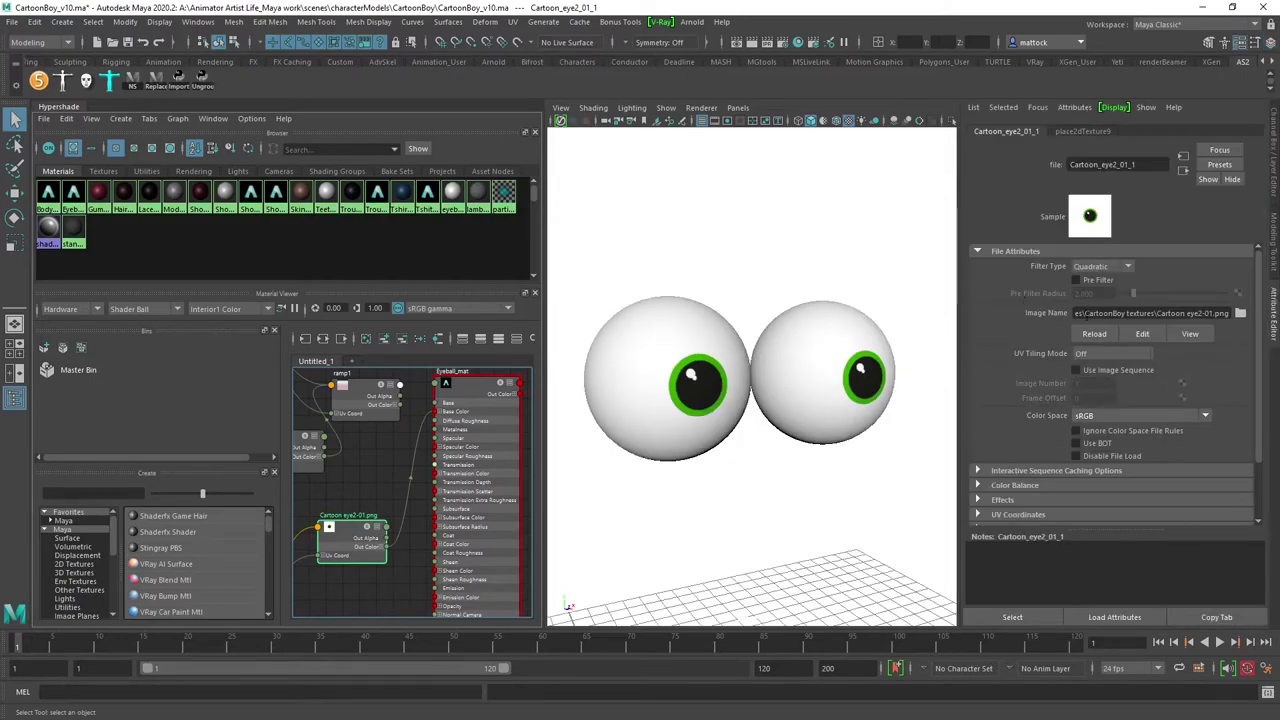
{"action": "left_click", "coordinate": [1095, 334]}
{"action": "scroll", "coordinate": [790, 262], "scroll_direction": "up", "scroll_amount": 3}
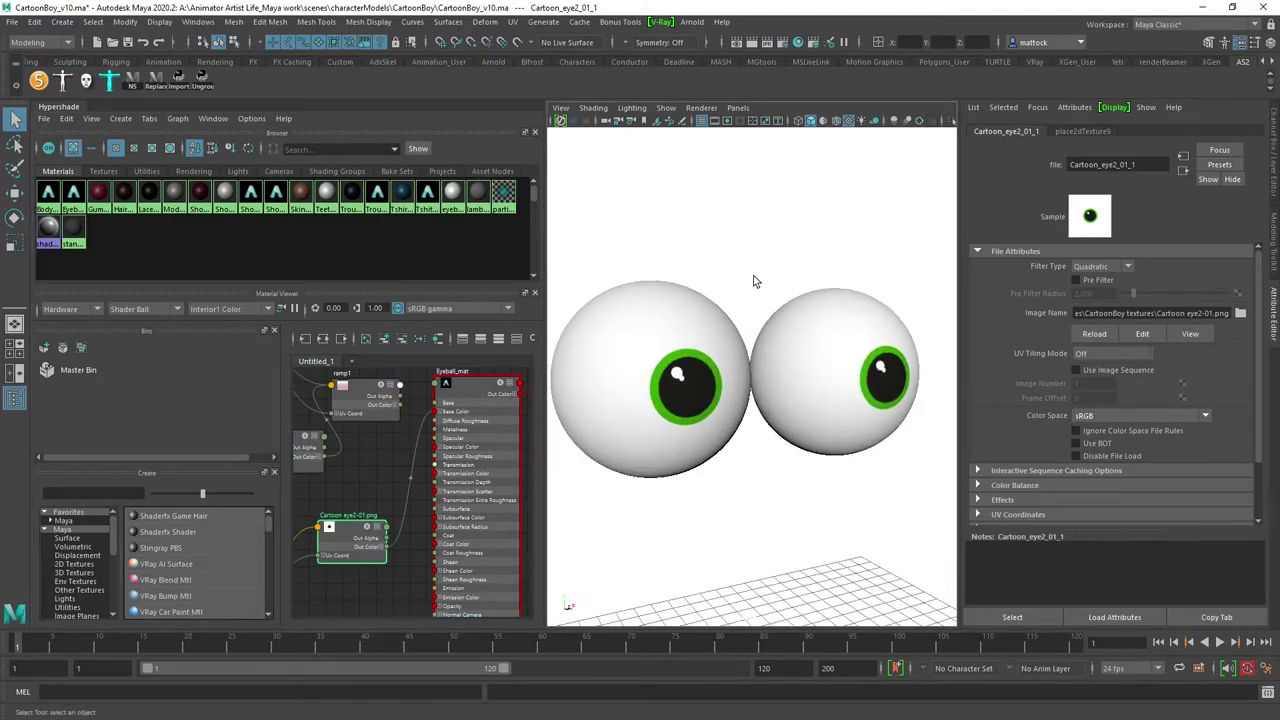
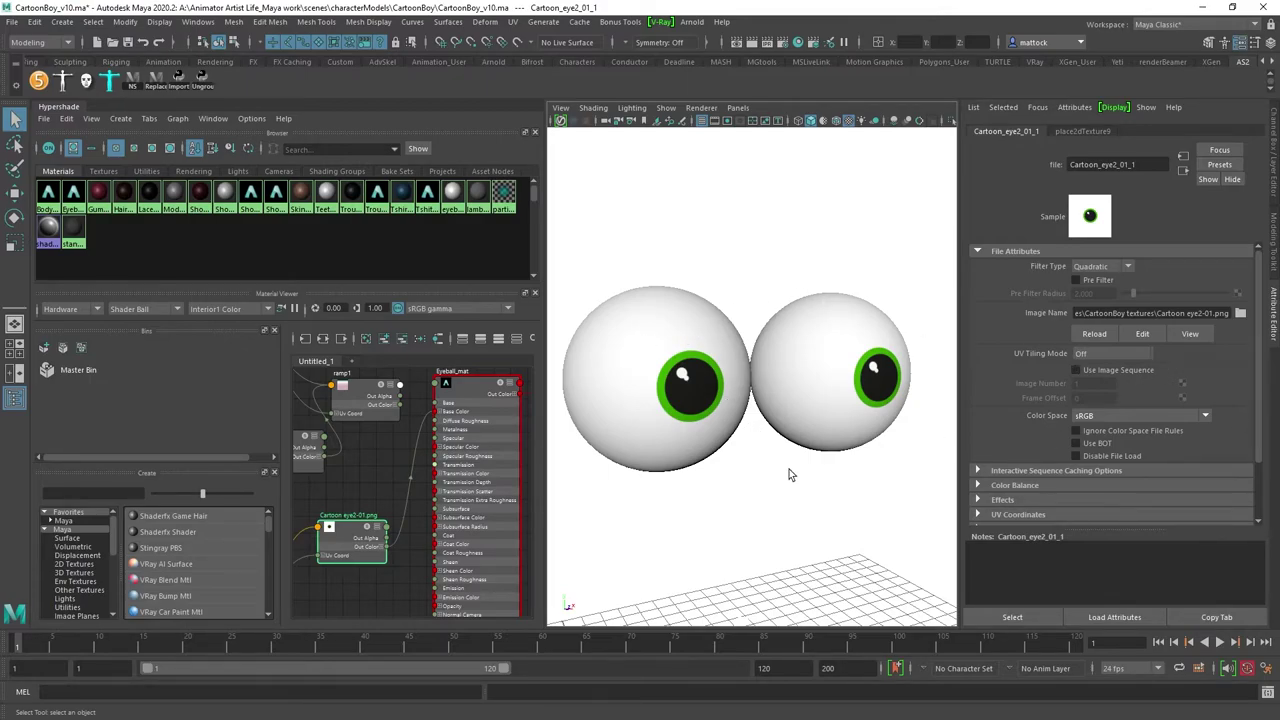
{"action": "right_click_drag", "start_coordinate": [789, 474], "coordinate": [763, 466], "text": "alt"}
{"action": "left_click_drag", "start_coordinate": [763, 466], "coordinate": [674, 463], "text": "alt"}
{"action": "right_click_drag", "start_coordinate": [674, 463], "coordinate": [769, 463], "text": "alt"}
{"action": "left_click_drag", "start_coordinate": [769, 463], "coordinate": [784, 454], "text": "alt"}
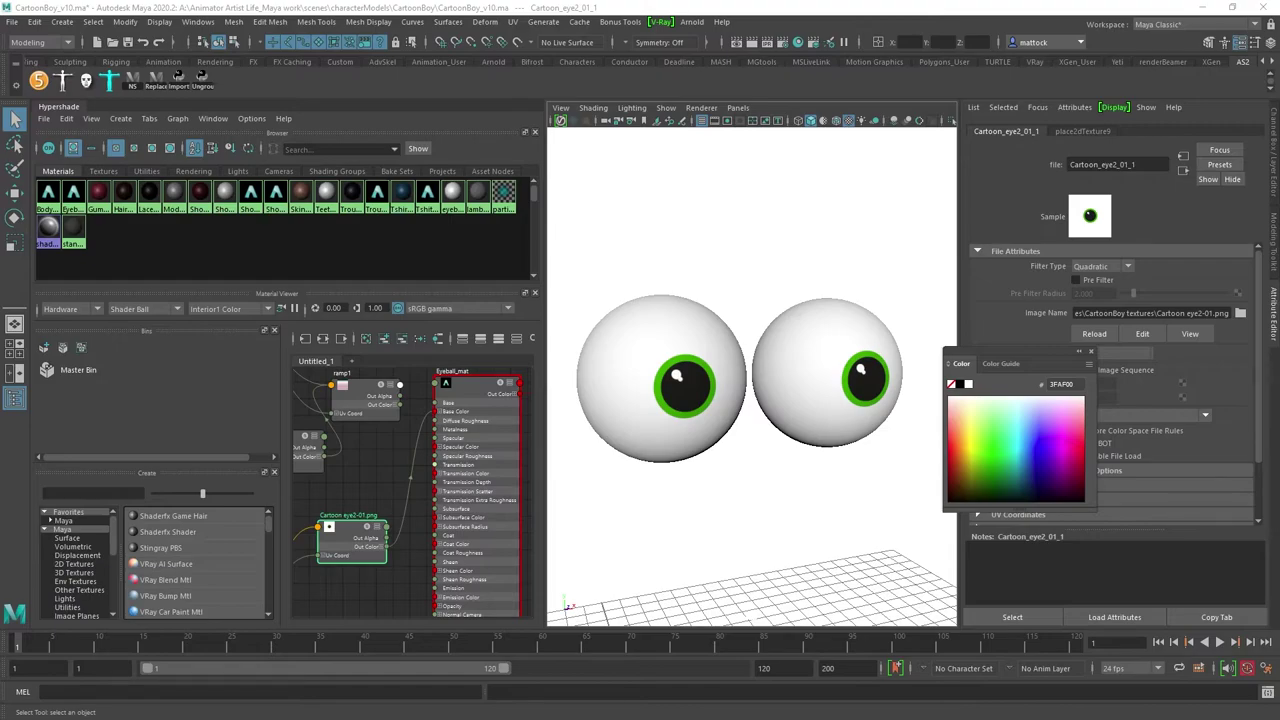
Step: Import eye-texture2.jpg from the CartoonBoy textures folder into the Hypershade node graph and minimize the folder window
{"action": "left_click_drag", "start_coordinate": [1279, 330], "coordinate": [1099, 146]}
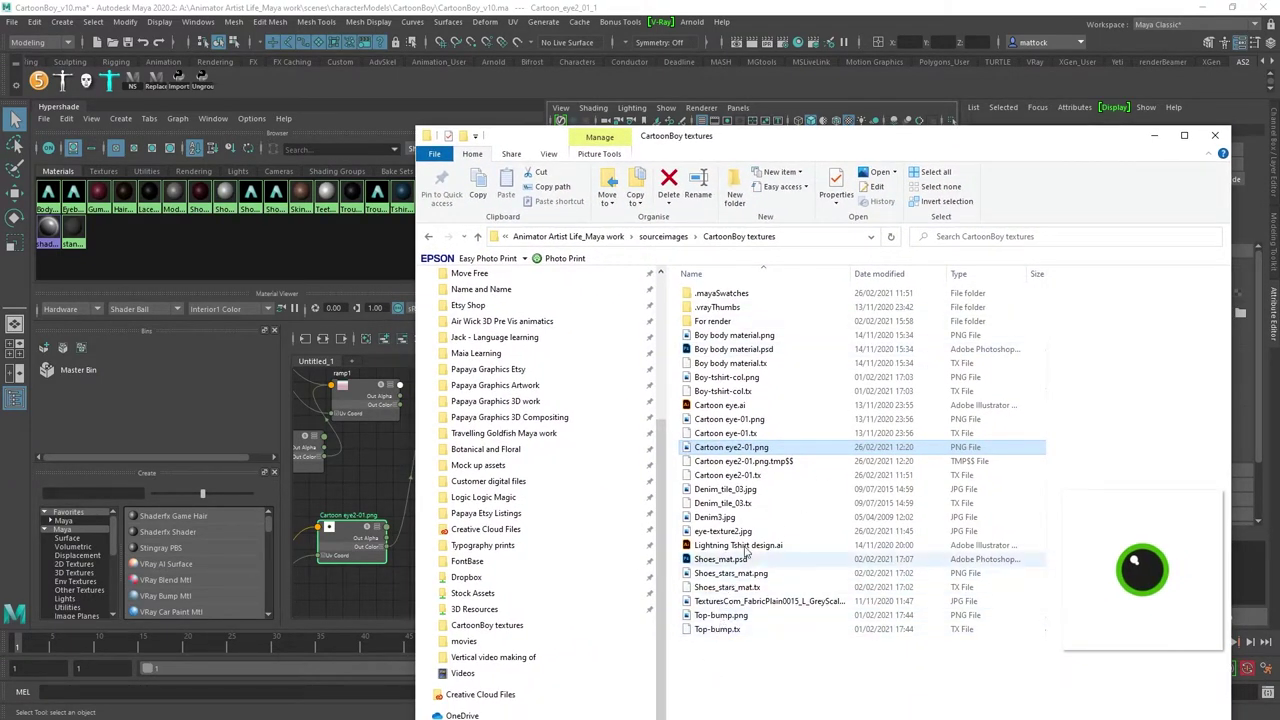
{"action": "left_click", "coordinate": [716, 533]}
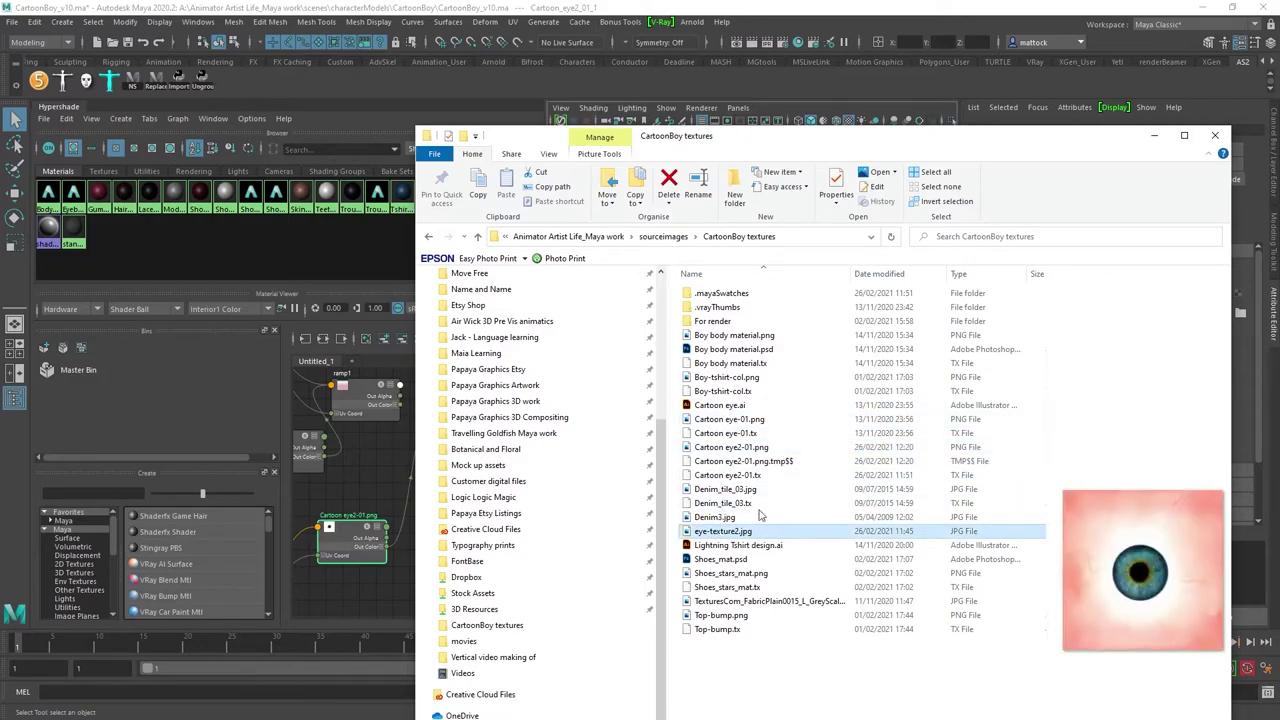
{"action": "left_click_drag", "start_coordinate": [740, 531], "coordinate": [355, 520]}
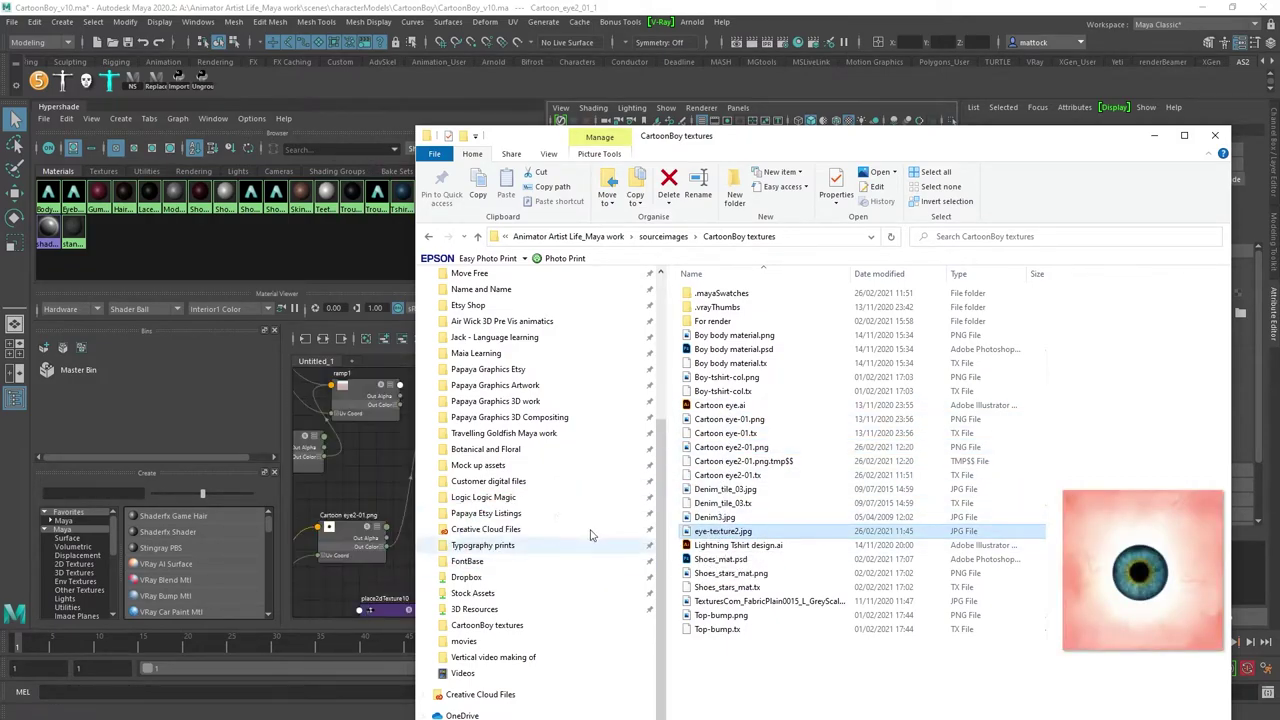
{"action": "left_click", "coordinate": [1154, 135]}
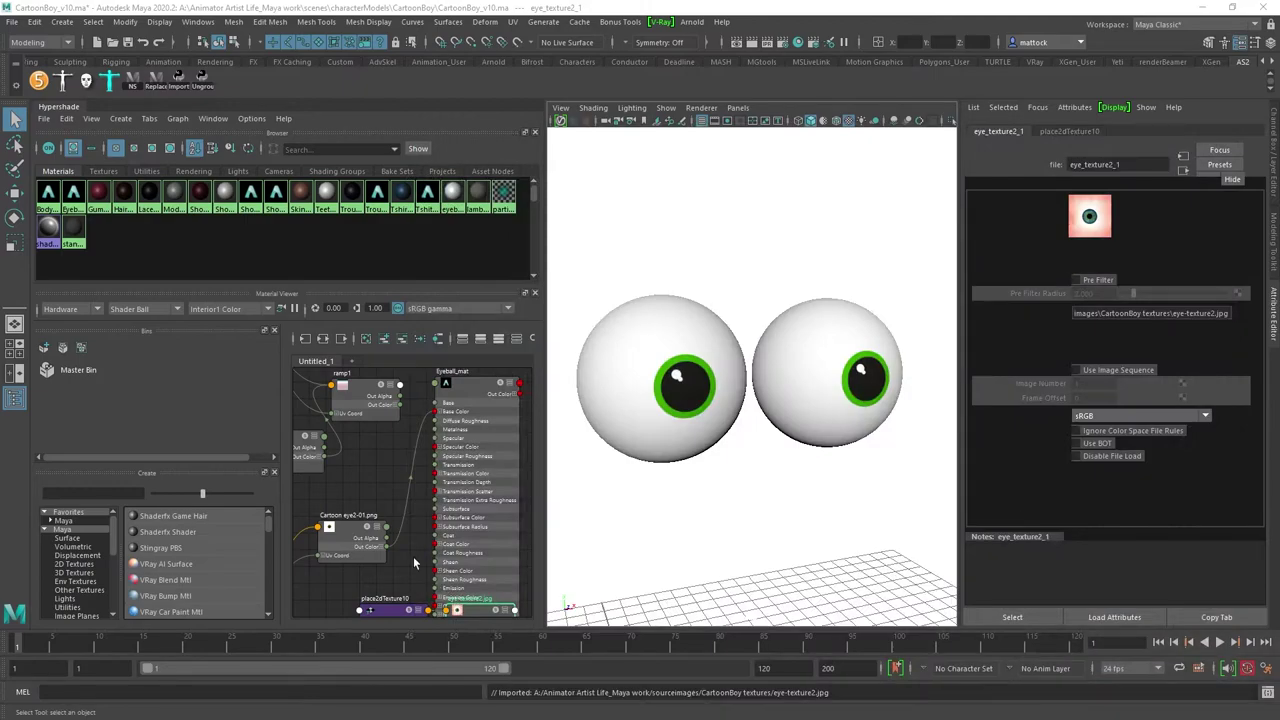
Step: Rearrange the eye-texture2.jpg, its place2dTexture and the Cartoon eye2-01.png nodes beside Eyeball_mat so they no longer overlap it
{"action": "left_click_drag", "start_coordinate": [402, 612], "coordinate": [311, 611]}
{"action": "left_click_drag", "start_coordinate": [480, 609], "coordinate": [379, 588]}
{"action": "left_click_drag", "start_coordinate": [347, 531], "coordinate": [318, 484]}
{"action": "left_click_drag", "start_coordinate": [353, 597], "coordinate": [348, 573]}
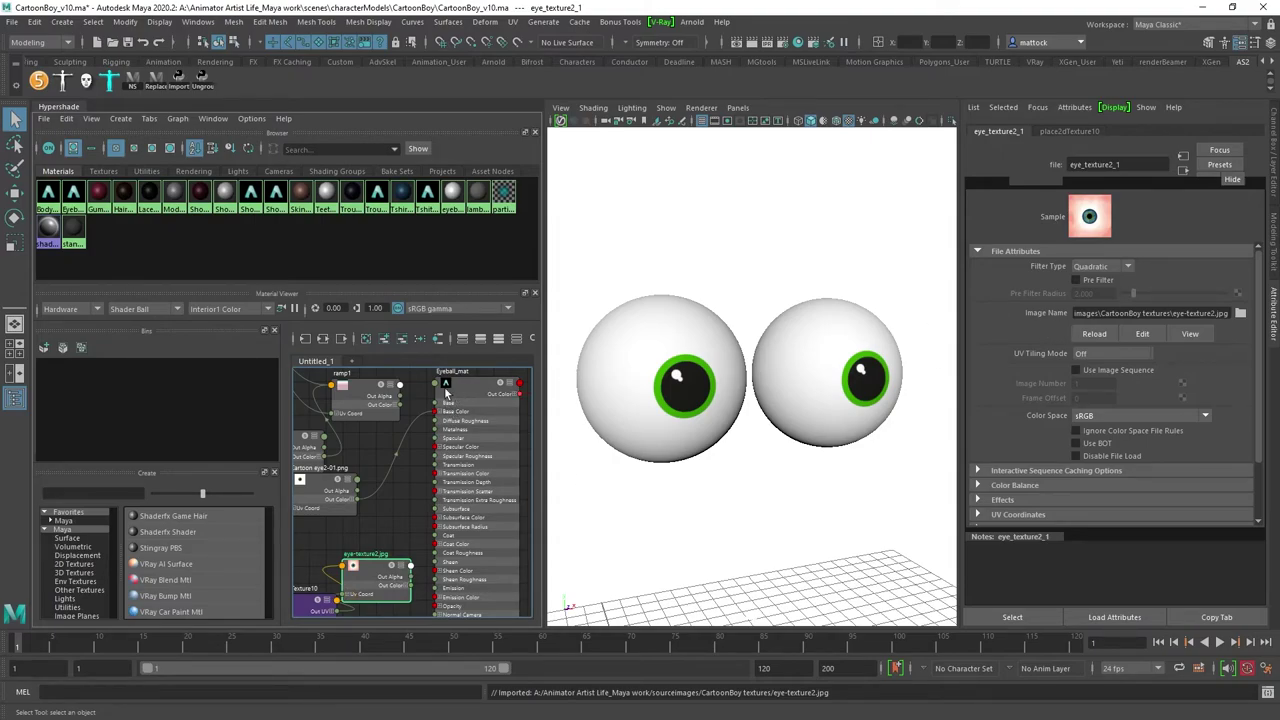
Step: Connect the eye-texture2.jpg node to the base color of Eyeball_mat
{"action": "scroll", "coordinate": [444, 386], "scroll_direction": "up", "scroll_amount": 2}
{"action": "right_click_drag", "start_coordinate": [392, 404], "coordinate": [561, 428], "text": "alt"}
{"action": "middle_click_drag", "start_coordinate": [461, 409], "coordinate": [326, 503], "text": "alt"}
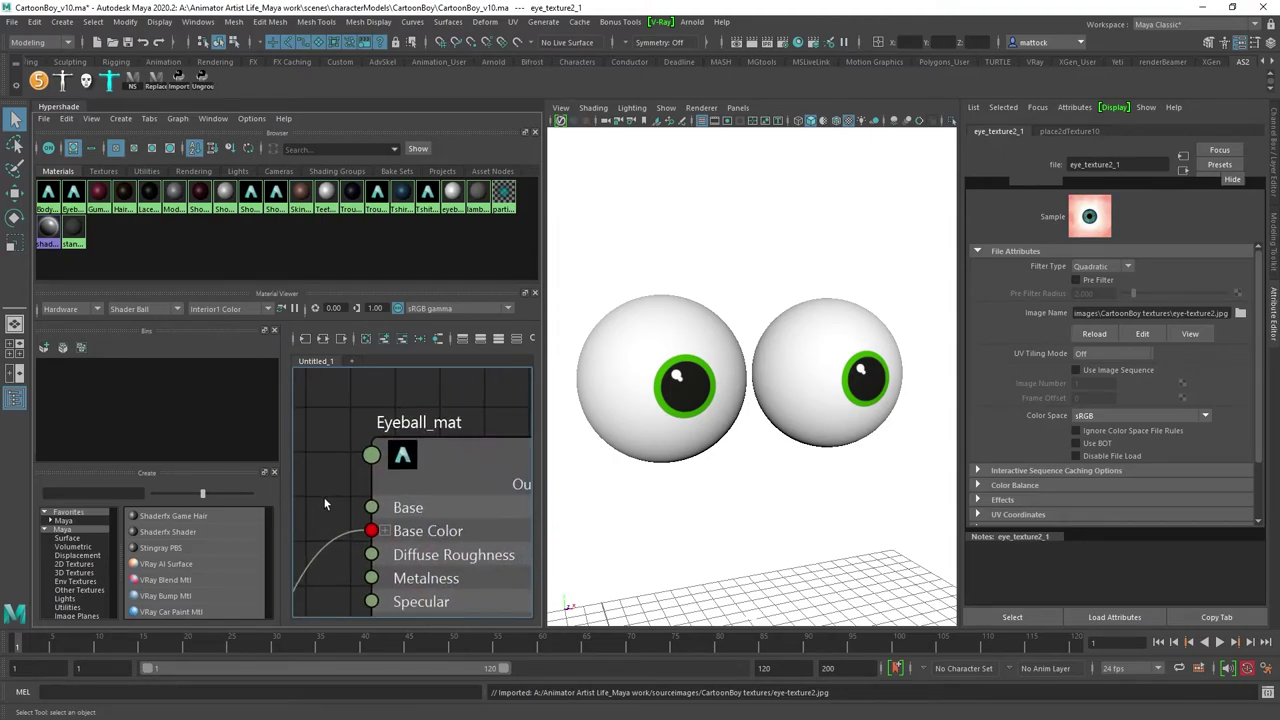
{"action": "right_click_drag", "start_coordinate": [320, 498], "coordinate": [385, 485], "text": "alt"}
{"action": "left_click", "coordinate": [474, 450]}
{"action": "scroll", "coordinate": [474, 449], "scroll_direction": "down", "scroll_amount": 5}
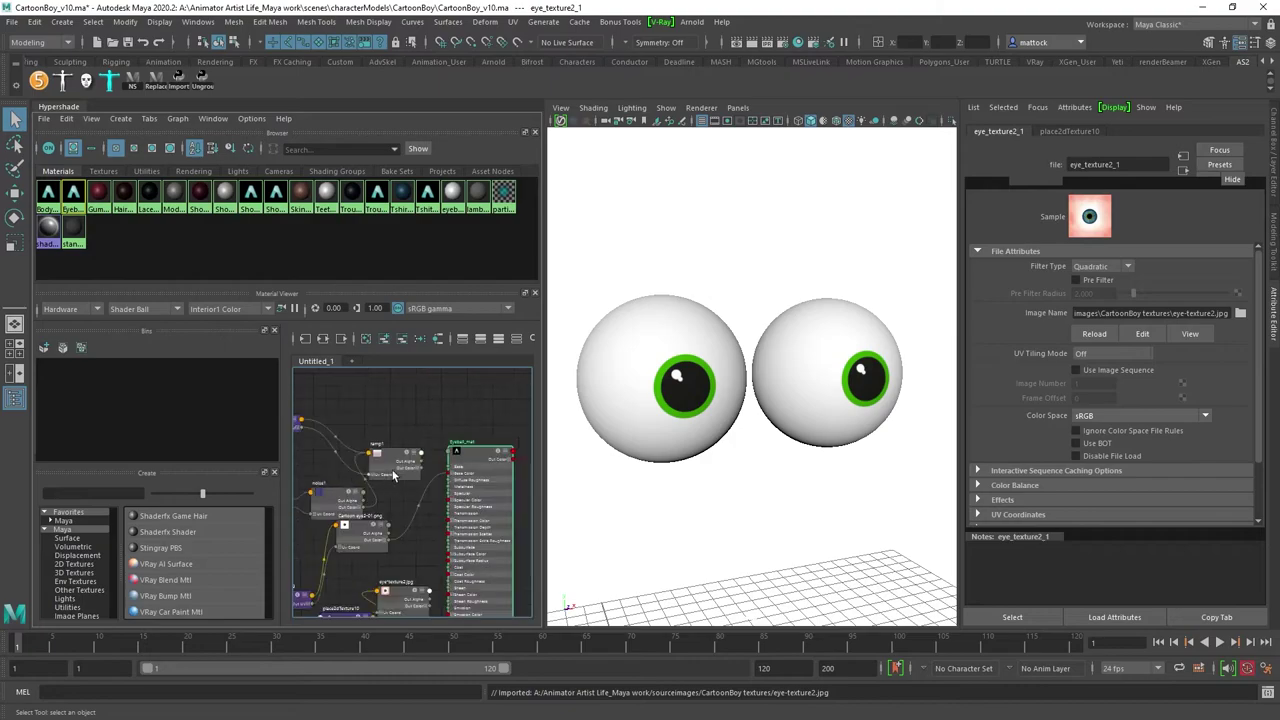
{"action": "left_click", "coordinate": [468, 440]}
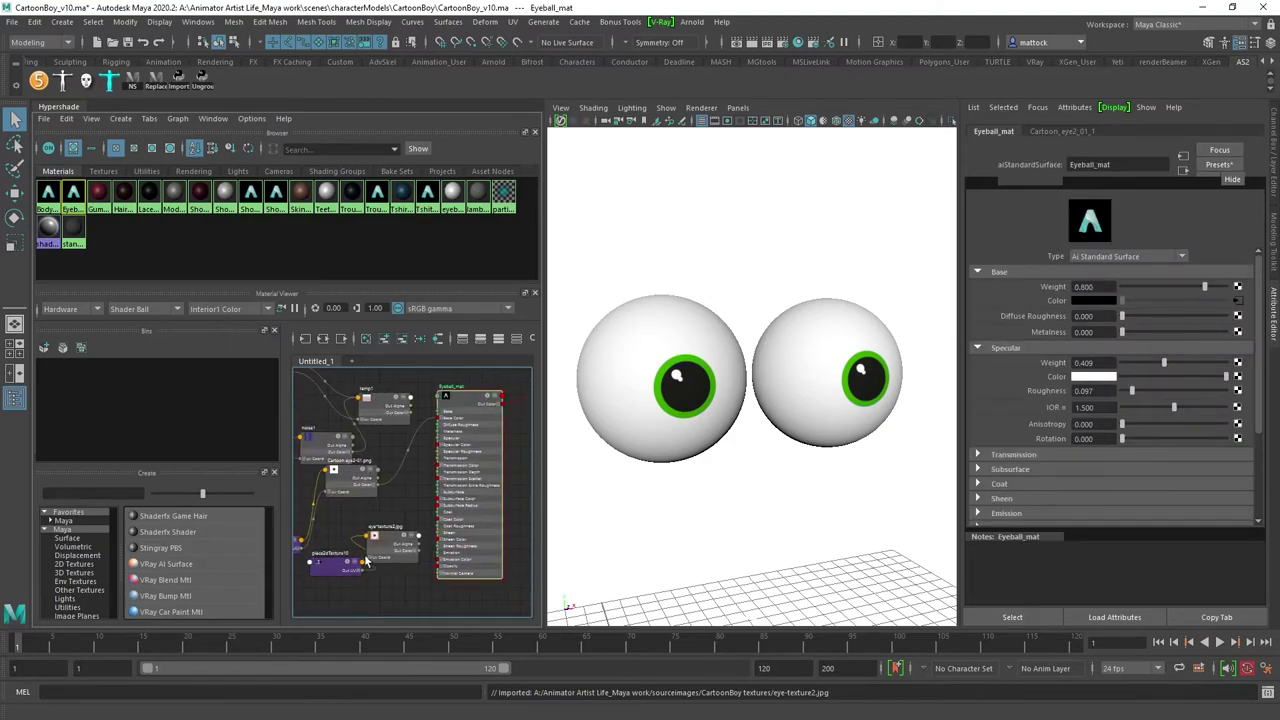
{"action": "middle_click_drag", "start_coordinate": [453, 494], "coordinate": [1060, 300]}
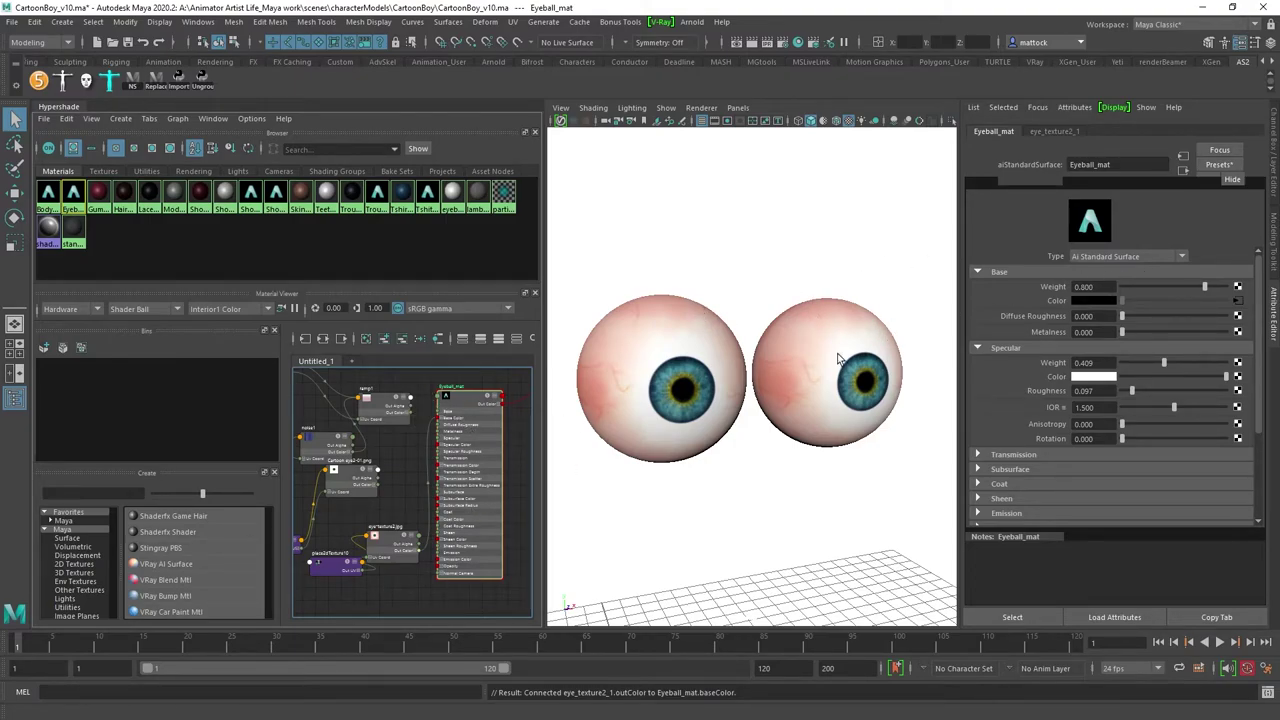
Step: Examine the realistic eye texture on both eyeballs, and show the BodyL layer to check it in the character's face
{"action": "left_click_drag", "start_coordinate": [735, 360], "coordinate": [655, 364], "text": "alt"}
{"action": "right_click_drag", "start_coordinate": [655, 364], "coordinate": [700, 332], "text": "alt"}
{"action": "mouse_move", "coordinate": [700, 332]}
{"action": "left_mouse_down", "text": "alt"}
{"action": "mouse_move", "coordinate": [651, 346]}
{"action": "mouse_move", "coordinate": [746, 335]}
{"action": "mouse_move", "coordinate": [692, 340]}
{"action": "left_mouse_up", "text": "alt"}
{"action": "mouse_move", "coordinate": [692, 340]}
{"action": "right_mouse_down", "text": "alt"}
{"action": "mouse_move", "coordinate": [757, 349]}
{"action": "mouse_move", "coordinate": [700, 338]}
{"action": "right_mouse_up", "text": "alt"}
{"action": "left_click_drag", "start_coordinate": [700, 338], "coordinate": [841, 307], "text": "alt"}
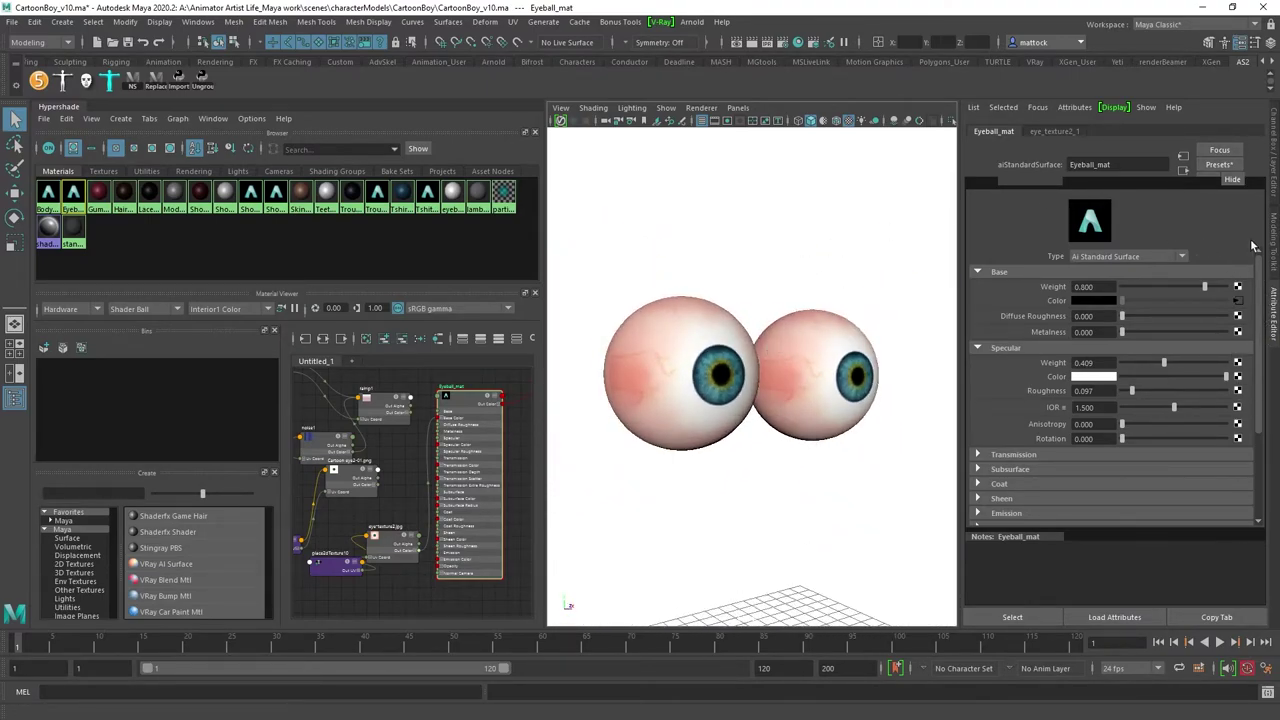
{"action": "left_click", "coordinate": [1275, 170]}
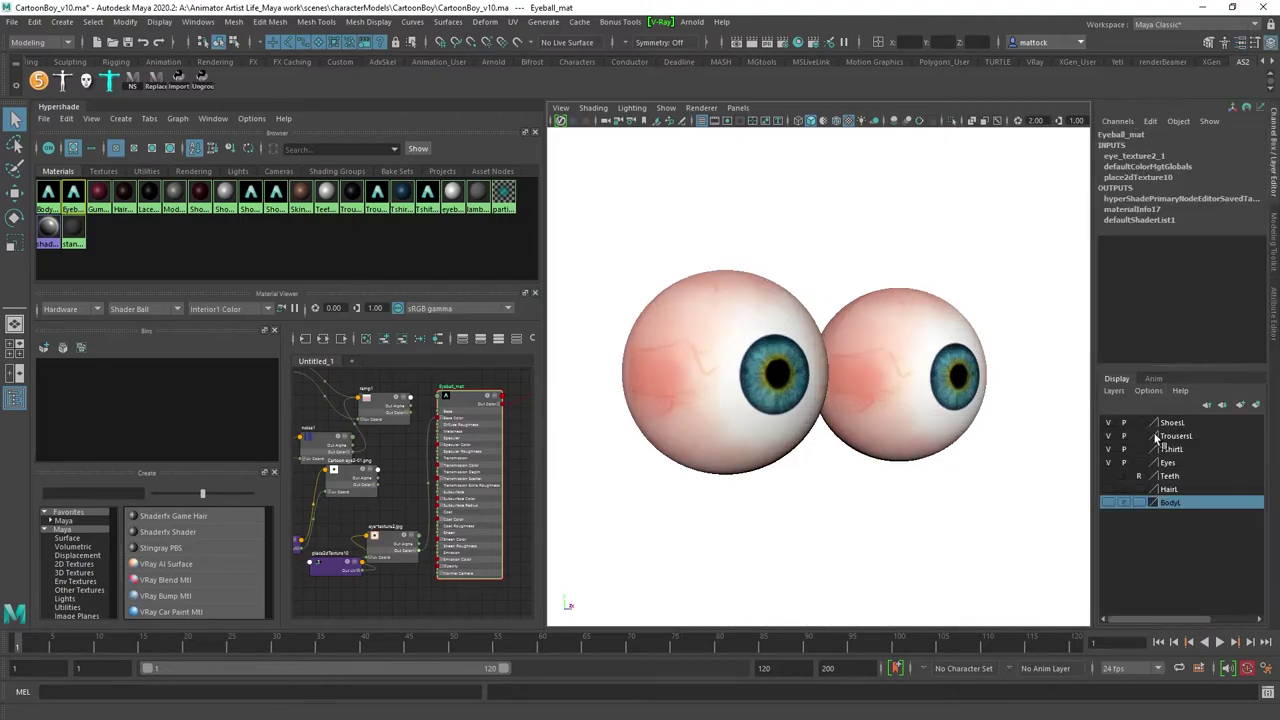
{"action": "left_click", "coordinate": [1108, 503]}
{"action": "left_click_drag", "start_coordinate": [872, 440], "coordinate": [735, 425], "text": "alt"}
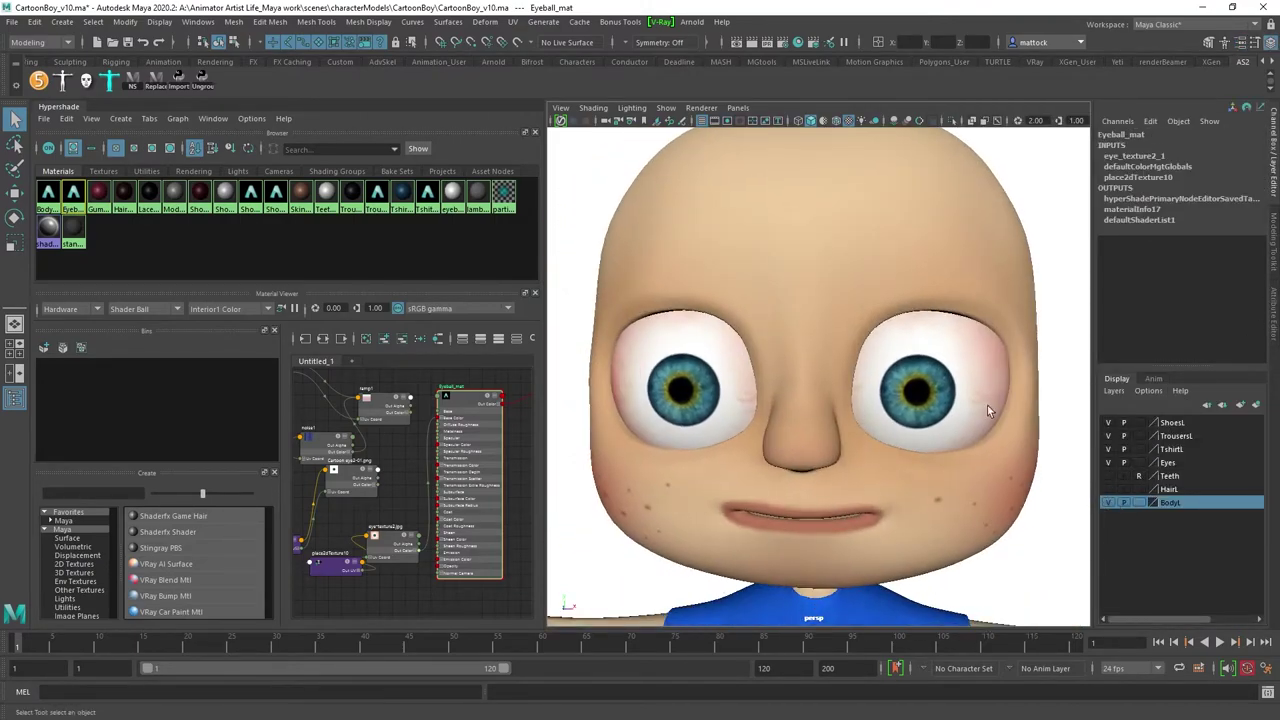
{"action": "right_click_drag", "start_coordinate": [987, 406], "coordinate": [775, 430], "text": "alt"}
{"action": "left_click_drag", "start_coordinate": [762, 433], "coordinate": [812, 417], "text": "alt"}
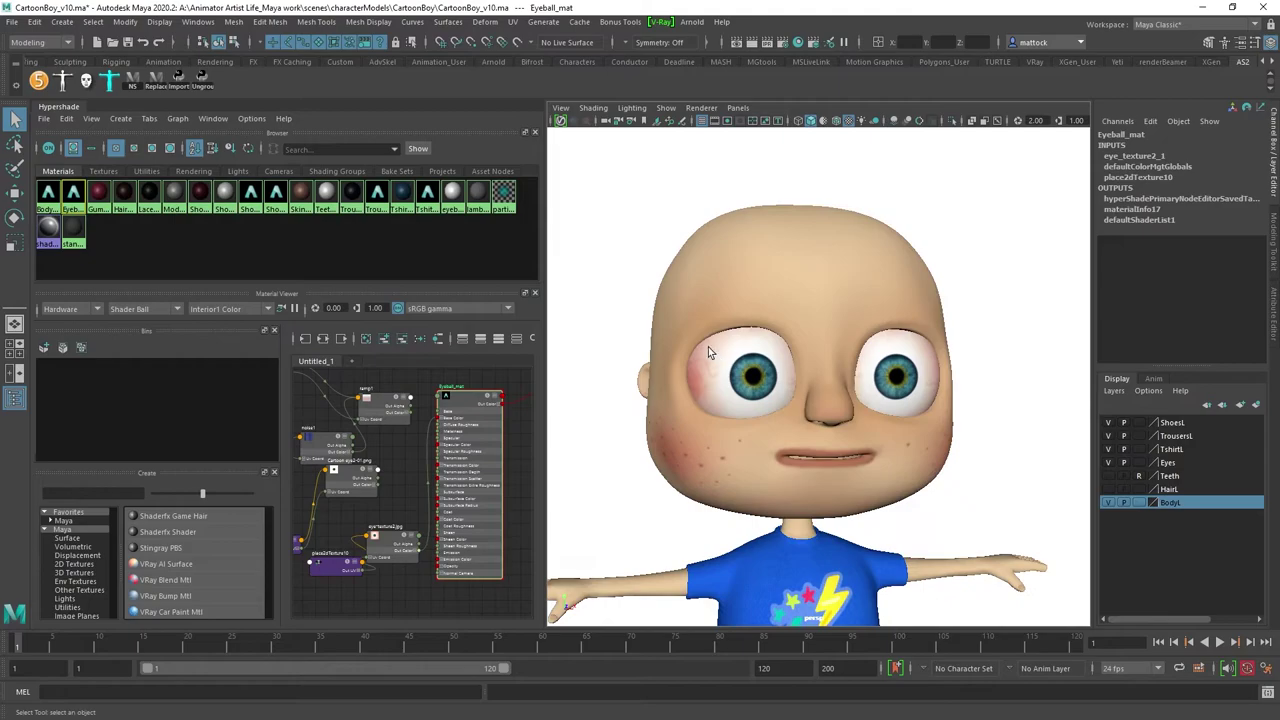
{"action": "right_click_drag", "start_coordinate": [708, 347], "coordinate": [889, 362], "text": "alt"}
{"action": "scroll", "coordinate": [1050, 372], "scroll_direction": "down", "scroll_amount": 5}
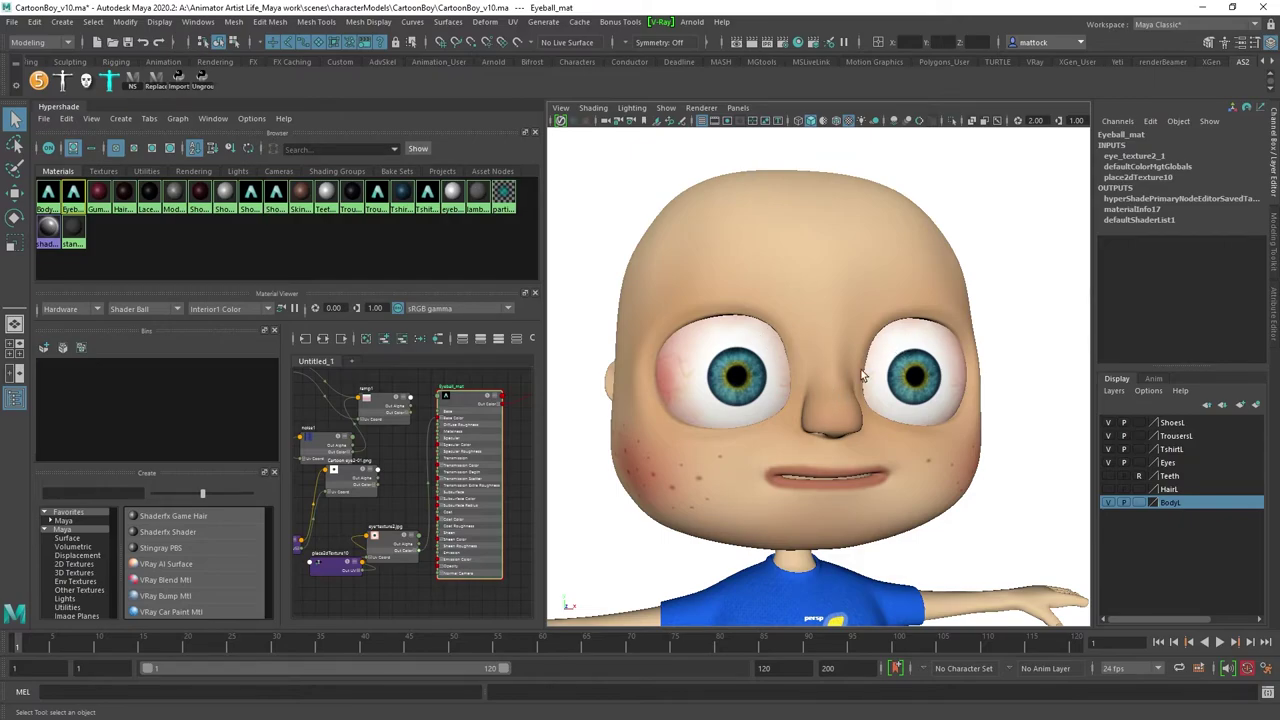
Step: Connect the Cartoon eye2-01.png texture node to the base color of Eyeball_mat
{"action": "left_click", "coordinate": [372, 494]}
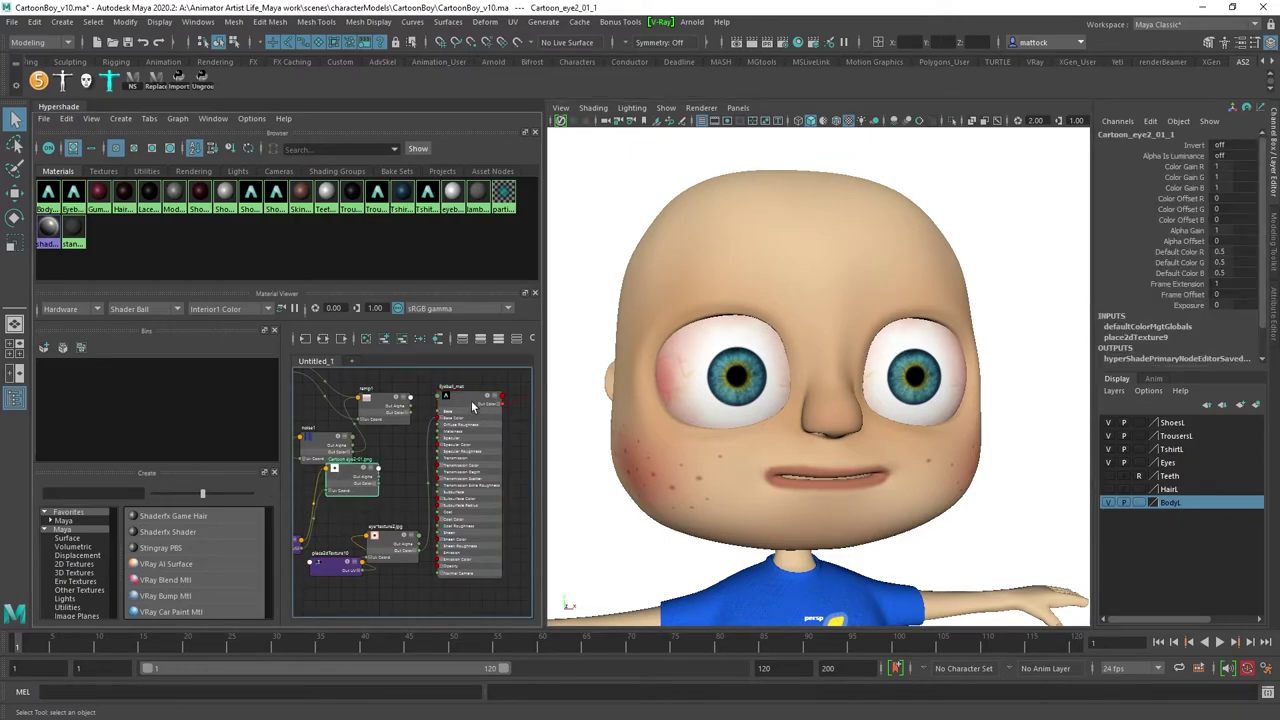
{"action": "left_click", "coordinate": [471, 400]}
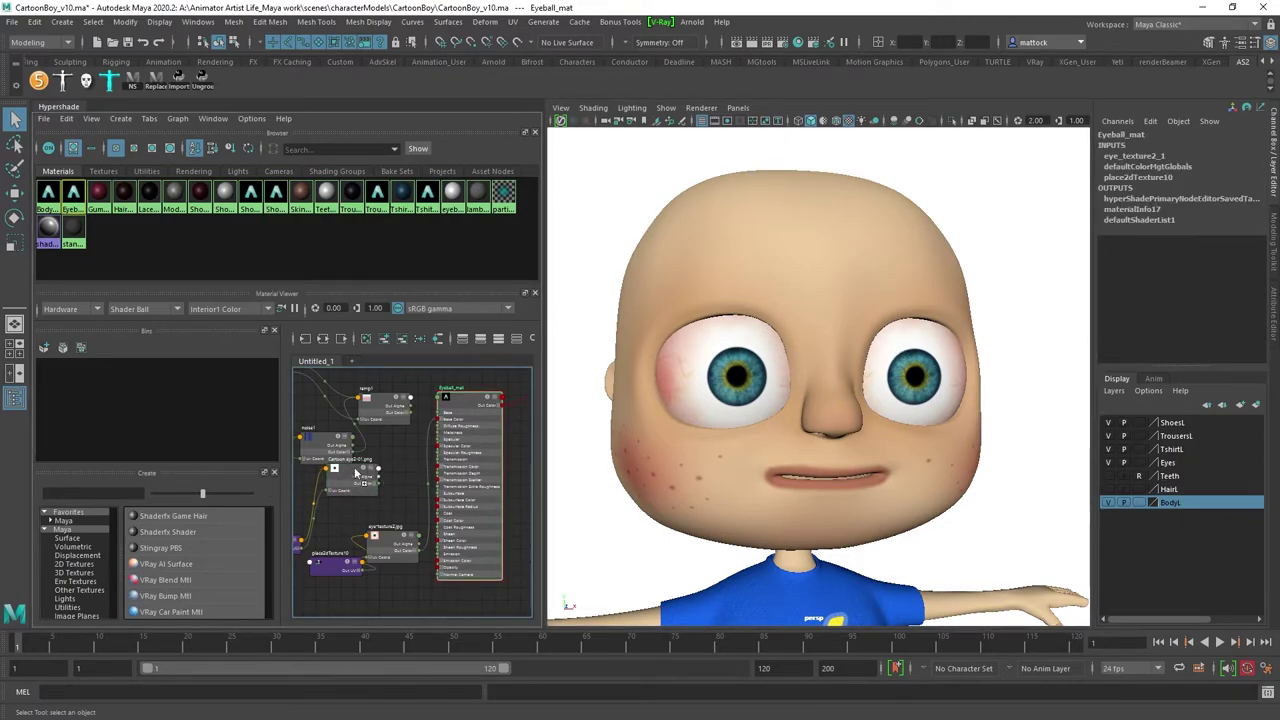
{"action": "mouse_move", "coordinate": [355, 468]}
{"action": "middle_mouse_down"}
{"action": "mouse_move", "coordinate": [378, 438]}
{"action": "mouse_move", "coordinate": [363, 475]}
{"action": "middle_mouse_up"}
{"action": "left_click", "coordinate": [414, 490]}
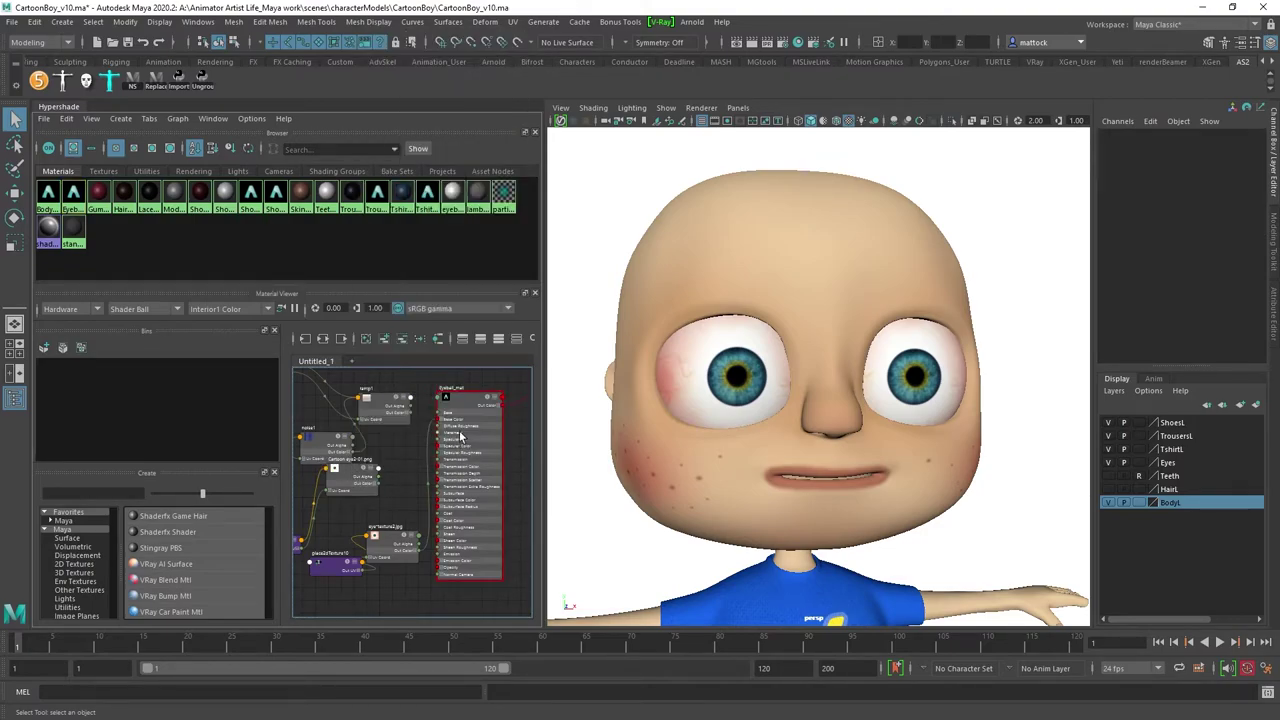
{"action": "left_click", "coordinate": [449, 407]}
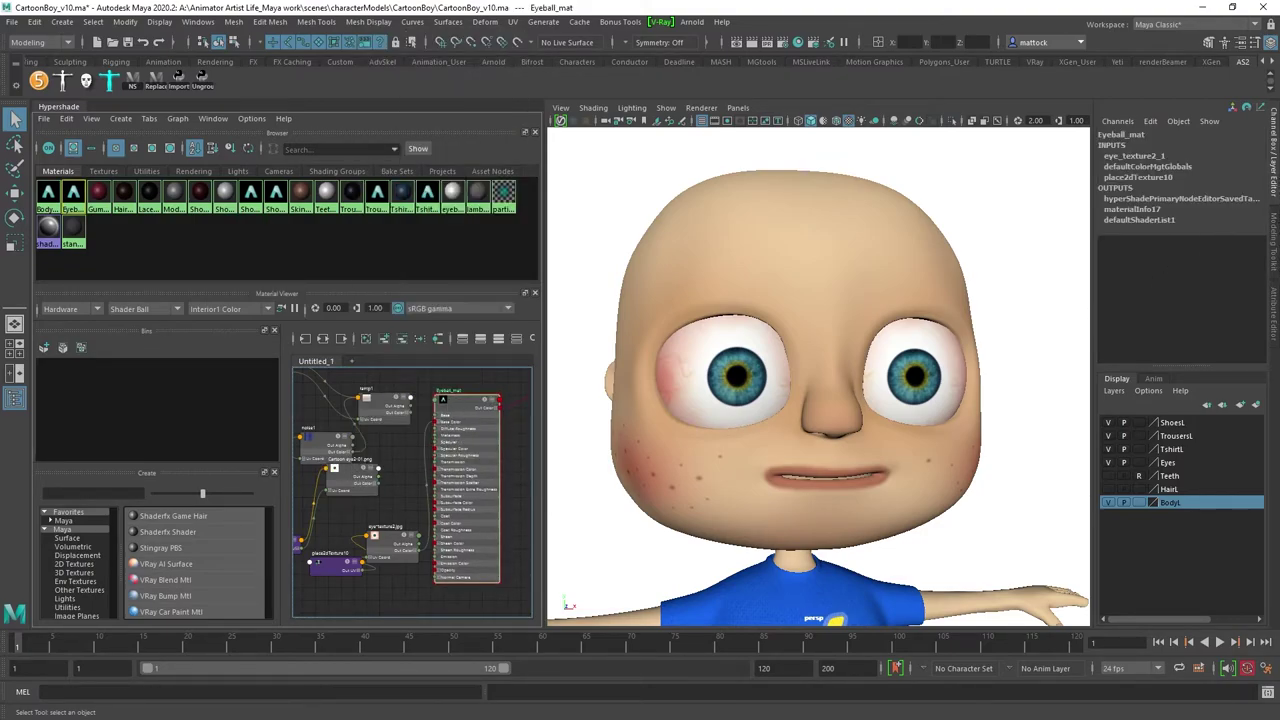
{"action": "left_click", "coordinate": [1273, 320]}
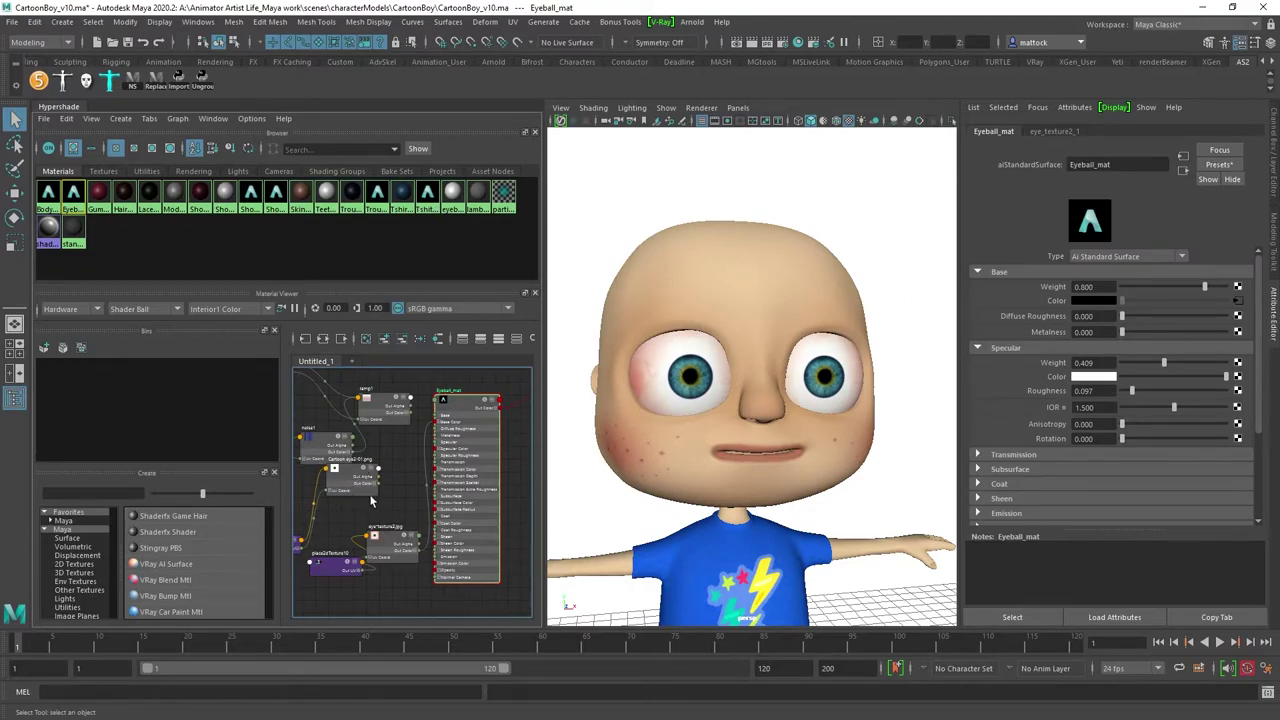
{"action": "middle_click_drag", "start_coordinate": [340, 480], "coordinate": [1029, 303]}
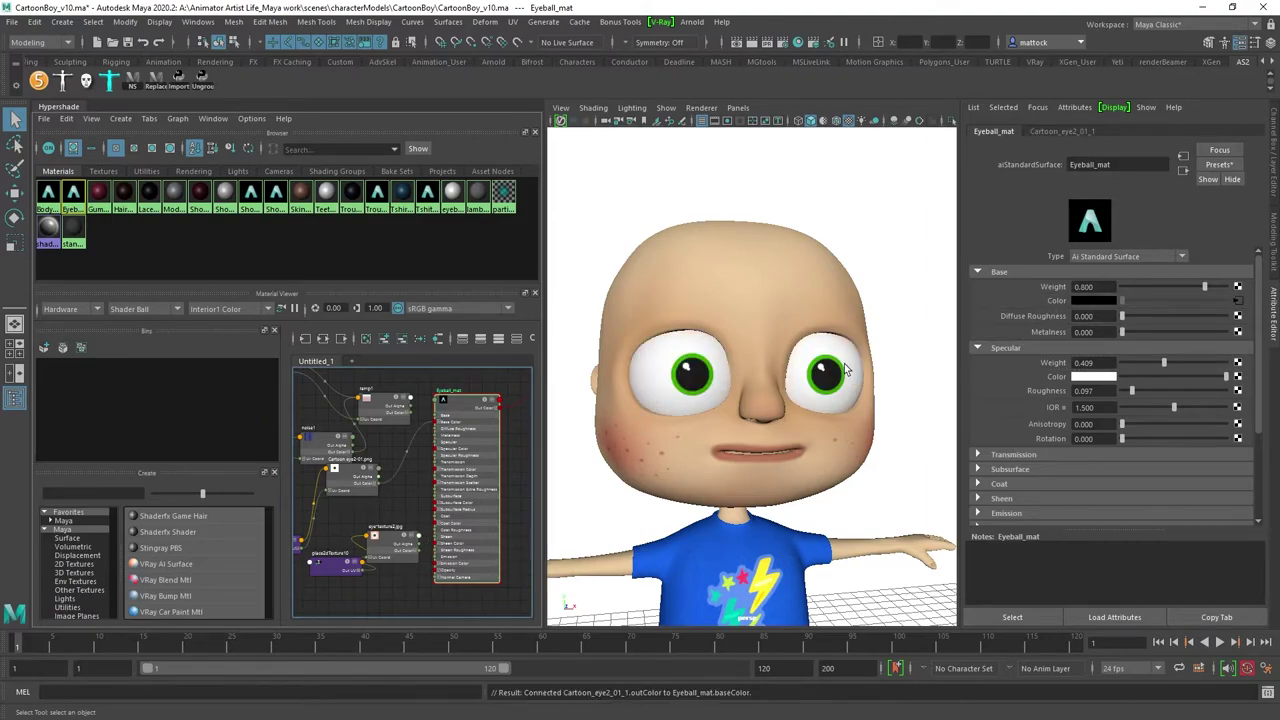
Step: Reset the viewport exposure to 0 and start rendering the character in the viewport with Arnold
{"action": "right_click_drag", "start_coordinate": [878, 360], "coordinate": [815, 393], "text": "alt"}
{"action": "left_click_drag", "start_coordinate": [815, 393], "coordinate": [835, 398], "text": "alt"}
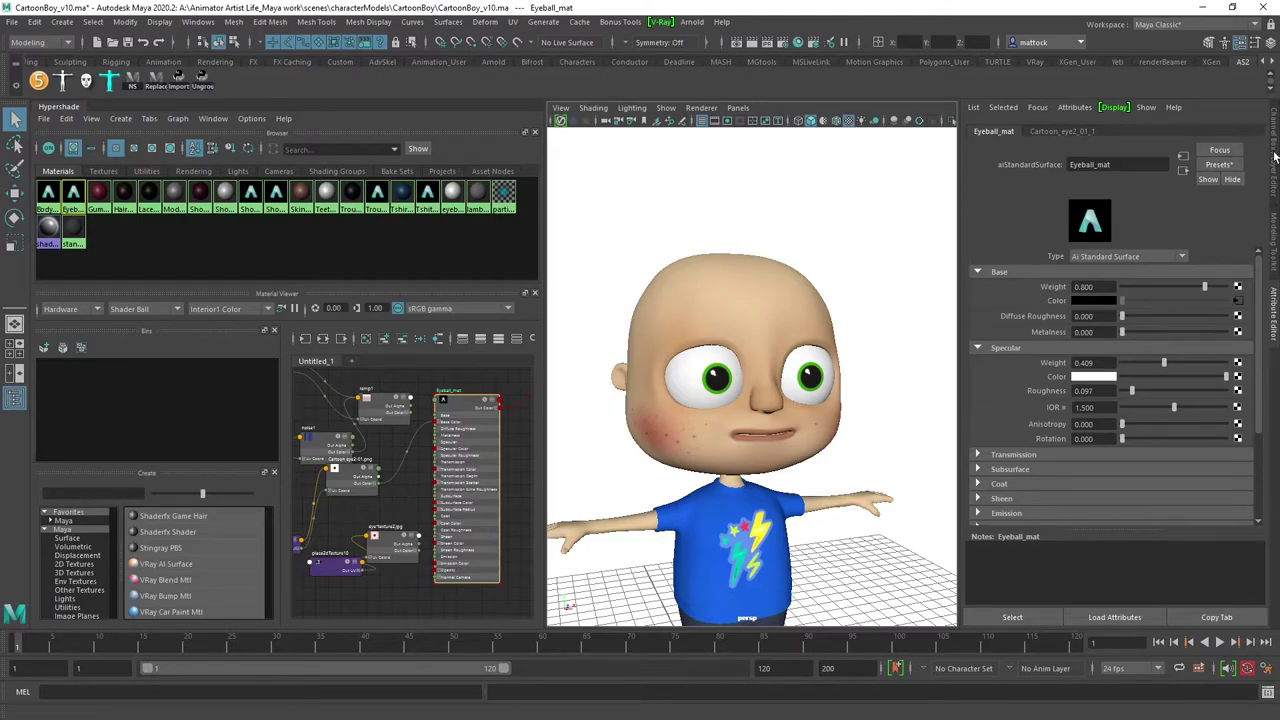
{"action": "key", "text": "ctrl+a"}
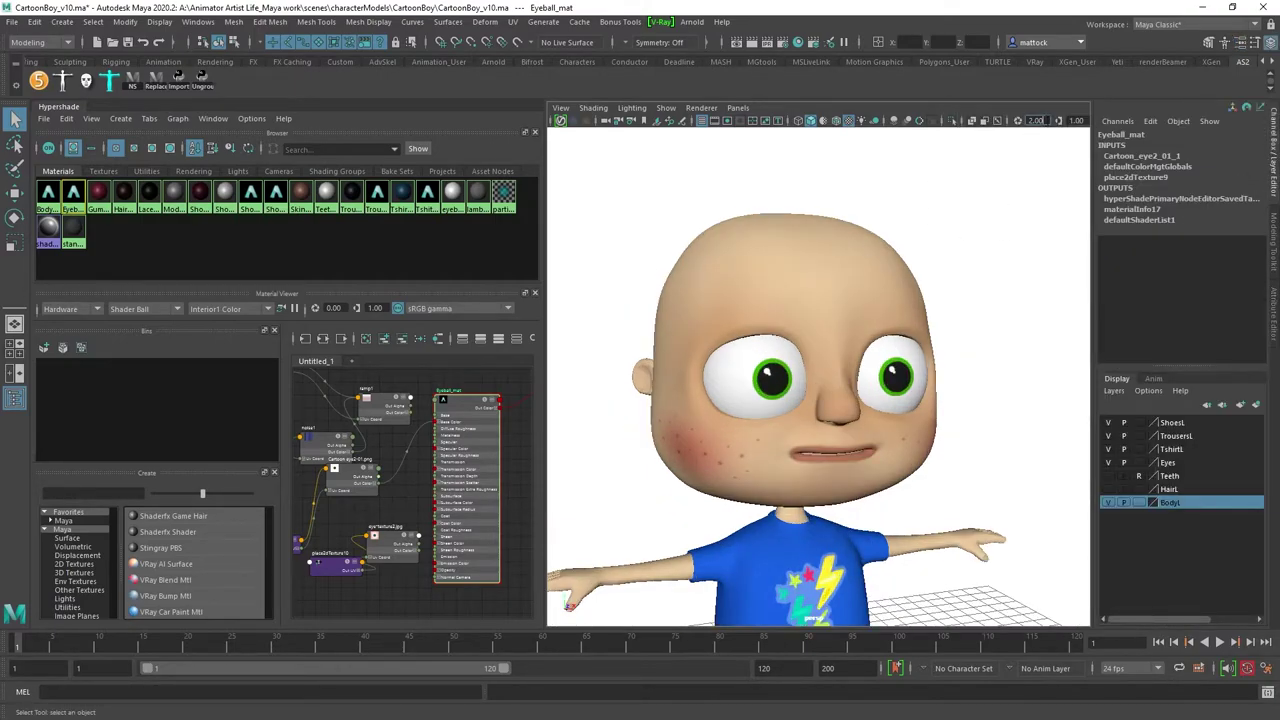
{"action": "left_click", "coordinate": [987, 121]}
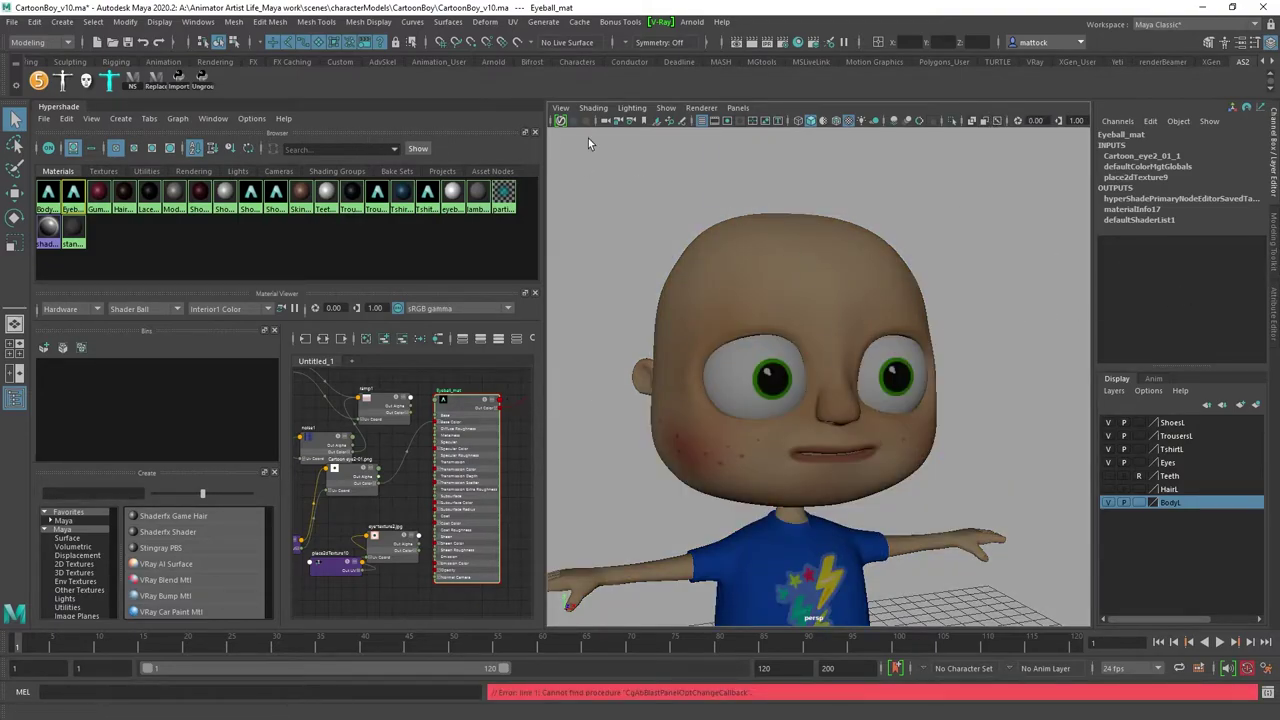
{"action": "left_click", "coordinate": [690, 105]}
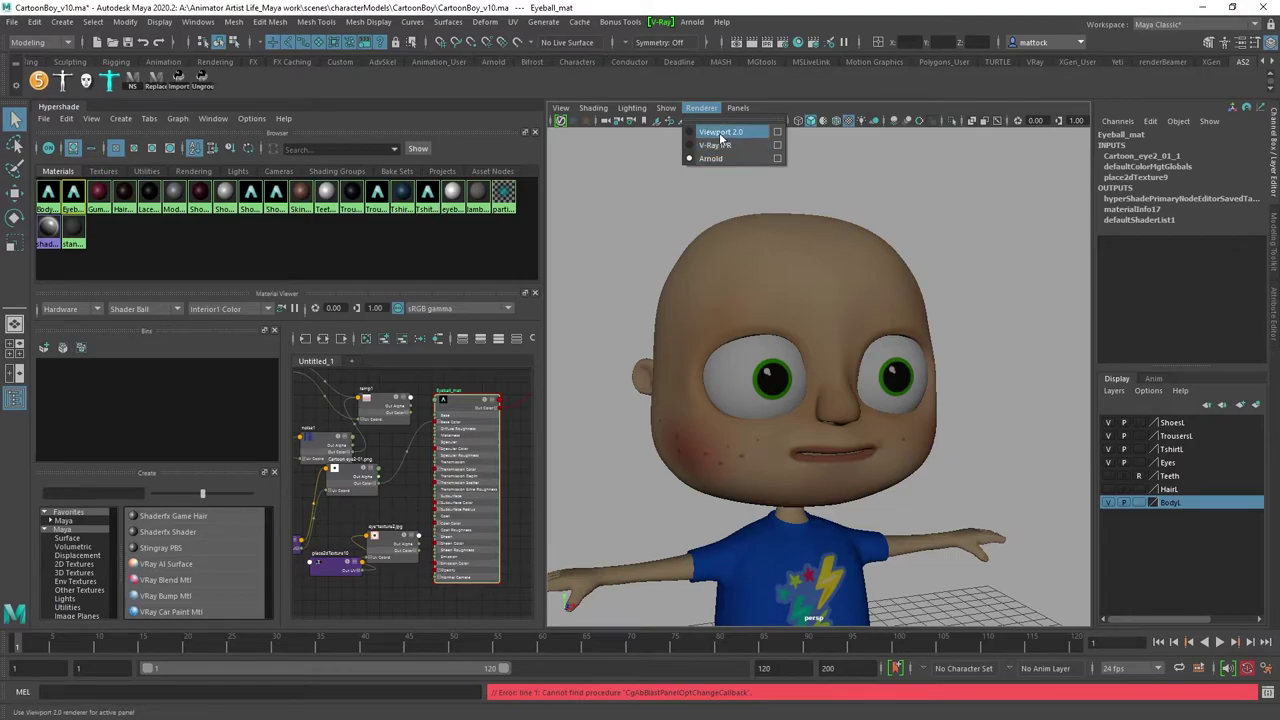
{"action": "left_click", "coordinate": [706, 112]}
{"action": "left_click", "coordinate": [706, 112]}
{"action": "left_click", "coordinate": [716, 162]}
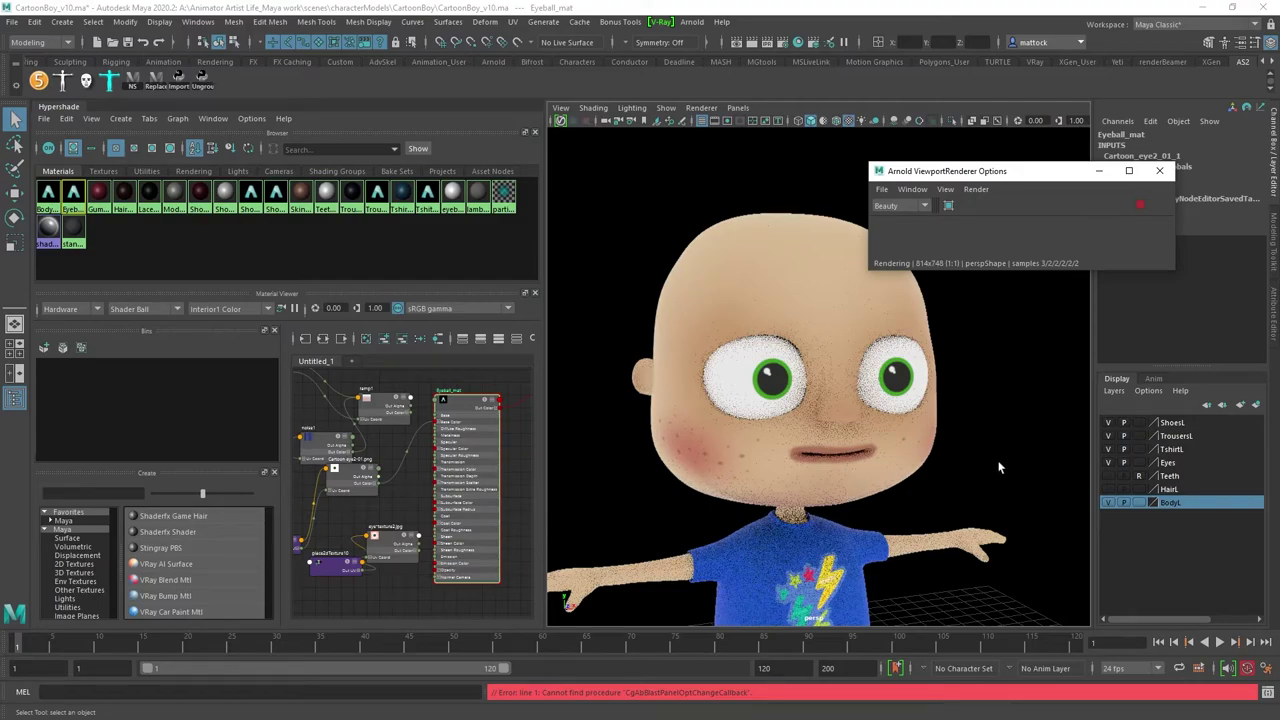
Step: Examine the Arnold render of the green cartoon eyes from both sides and the front of the head
{"action": "left_click_drag", "start_coordinate": [983, 470], "coordinate": [1044, 416], "text": "alt"}
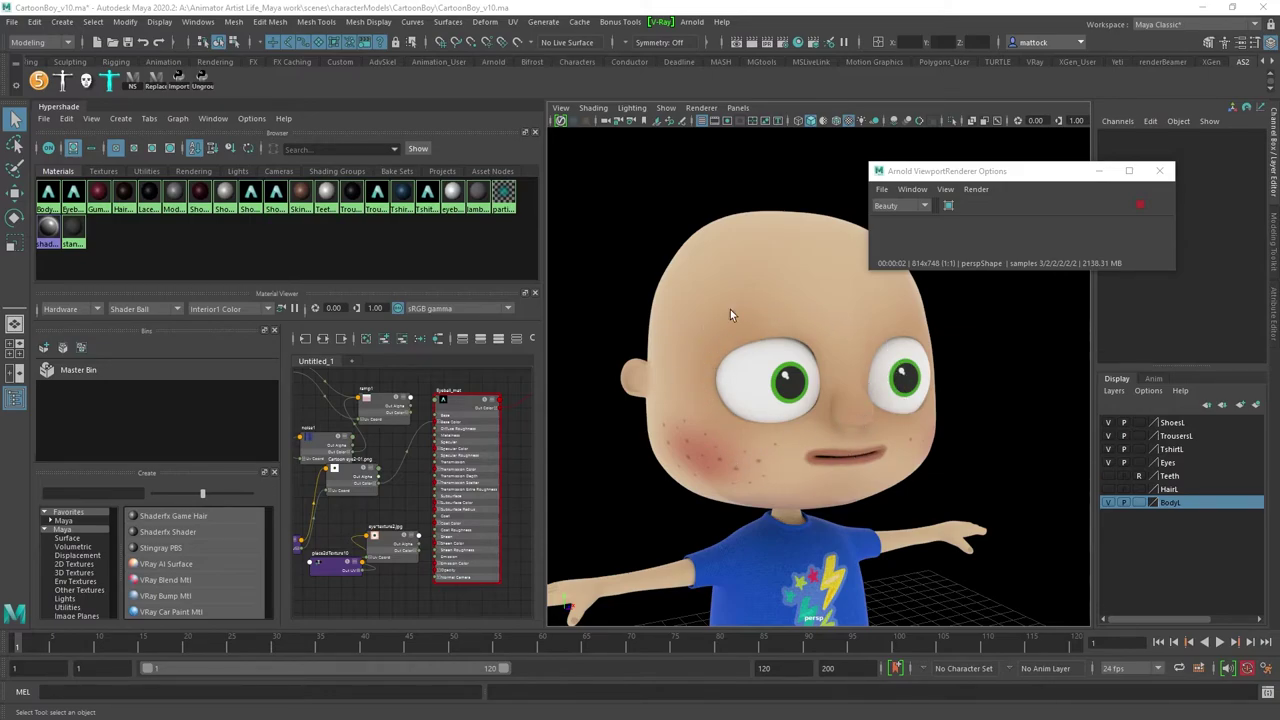
{"action": "left_click_drag", "start_coordinate": [816, 421], "coordinate": [900, 433], "text": "alt"}
{"action": "left_click_drag", "start_coordinate": [862, 390], "coordinate": [798, 366], "text": "alt"}
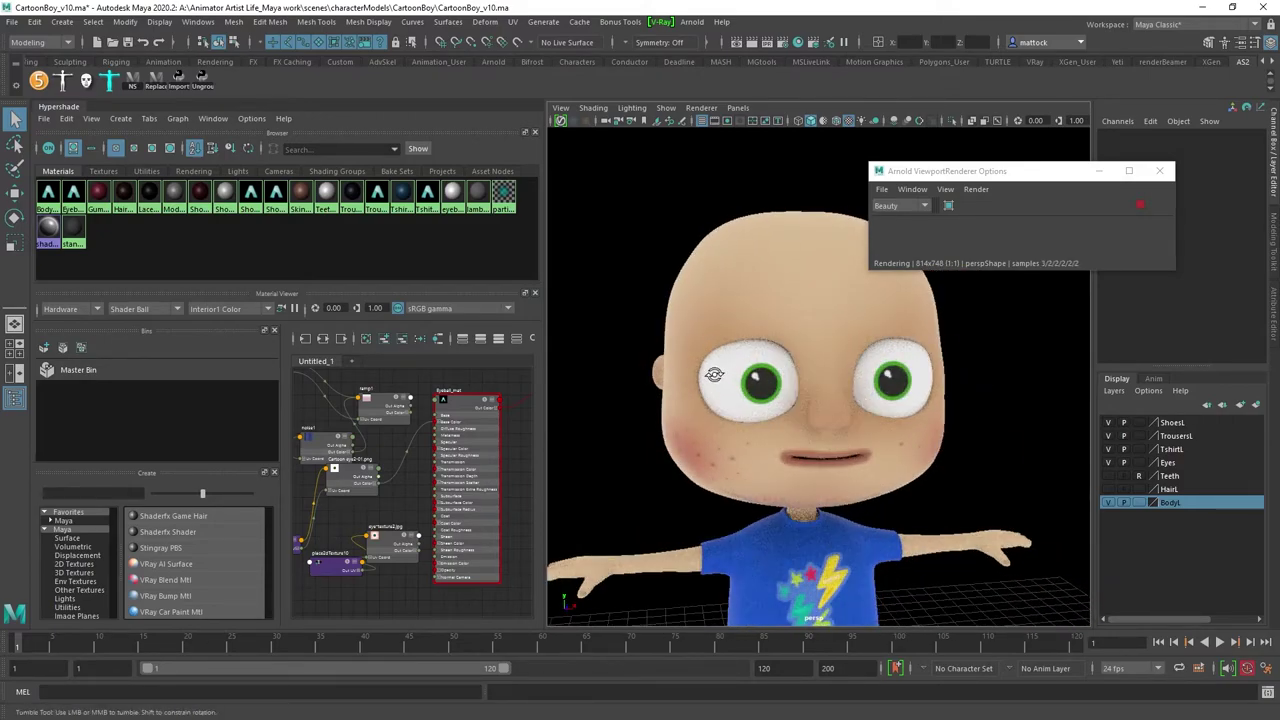
{"action": "left_click_drag", "start_coordinate": [714, 374], "coordinate": [769, 340], "text": "alt"}
{"action": "left_click_drag", "start_coordinate": [911, 456], "coordinate": [898, 458], "text": "alt"}
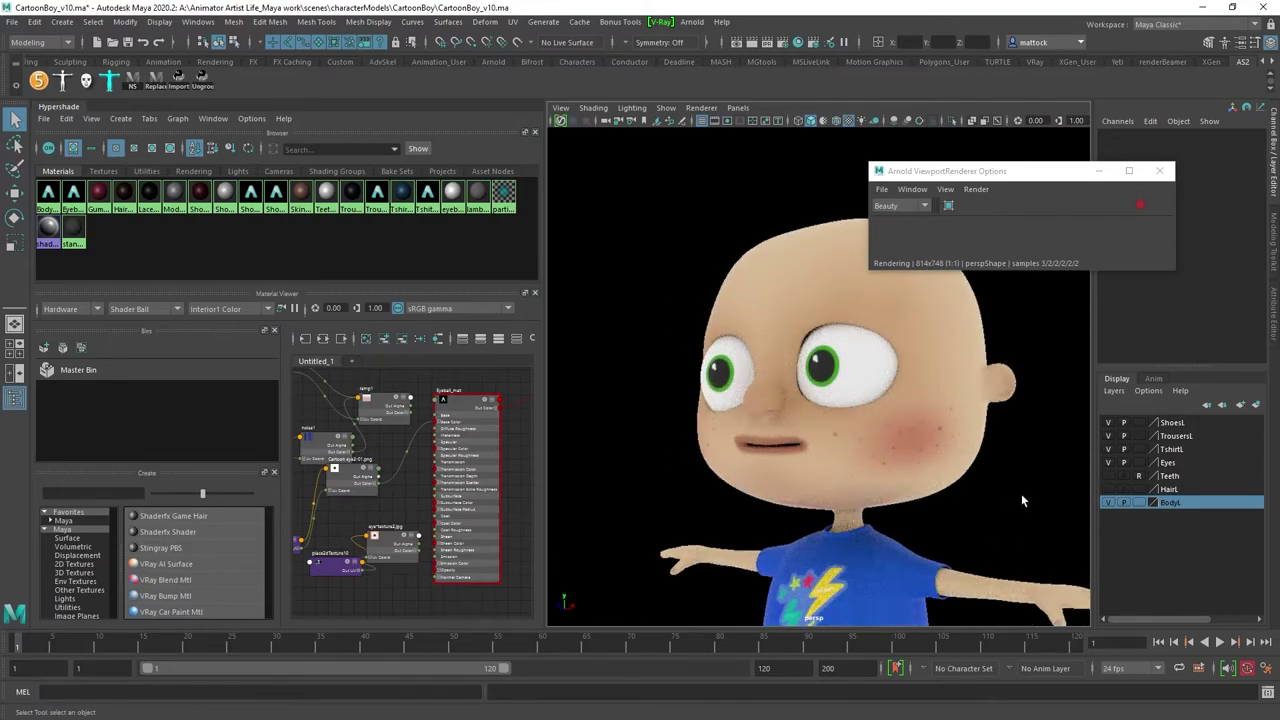
{"action": "left_click_drag", "start_coordinate": [1021, 493], "coordinate": [989, 503], "text": "alt"}
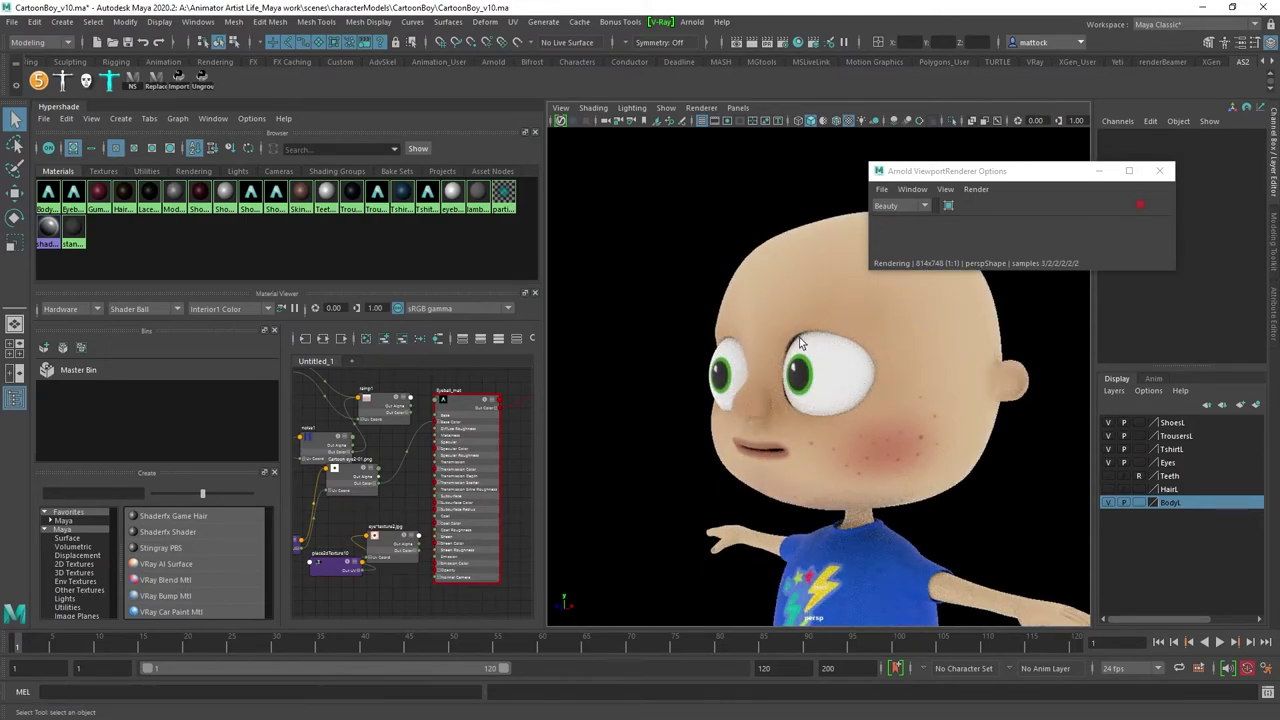
{"action": "left_click_drag", "start_coordinate": [845, 432], "coordinate": [805, 340], "text": "alt"}
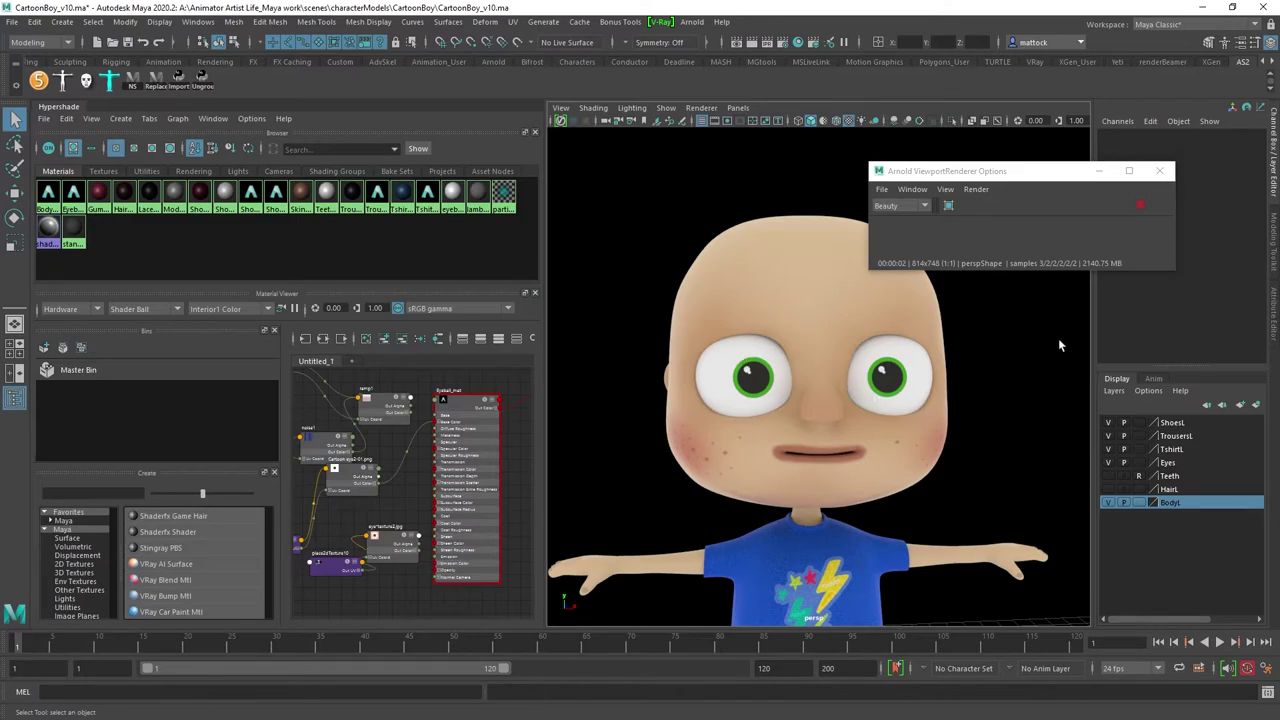
Step: Stop the Arnold viewport render, set the viewport exposure back to 2, and move the Arnold options window out of the way
{"action": "left_click", "coordinate": [1140, 205]}
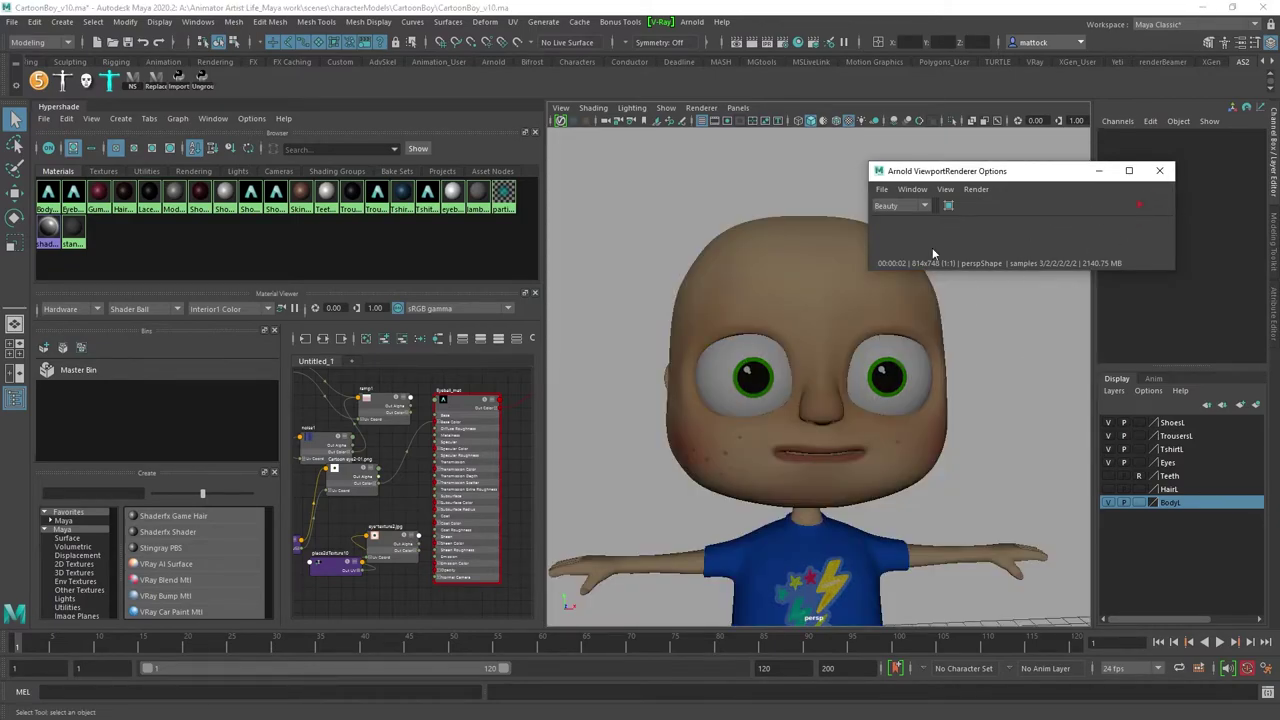
{"action": "left_click", "coordinate": [1036, 120]}
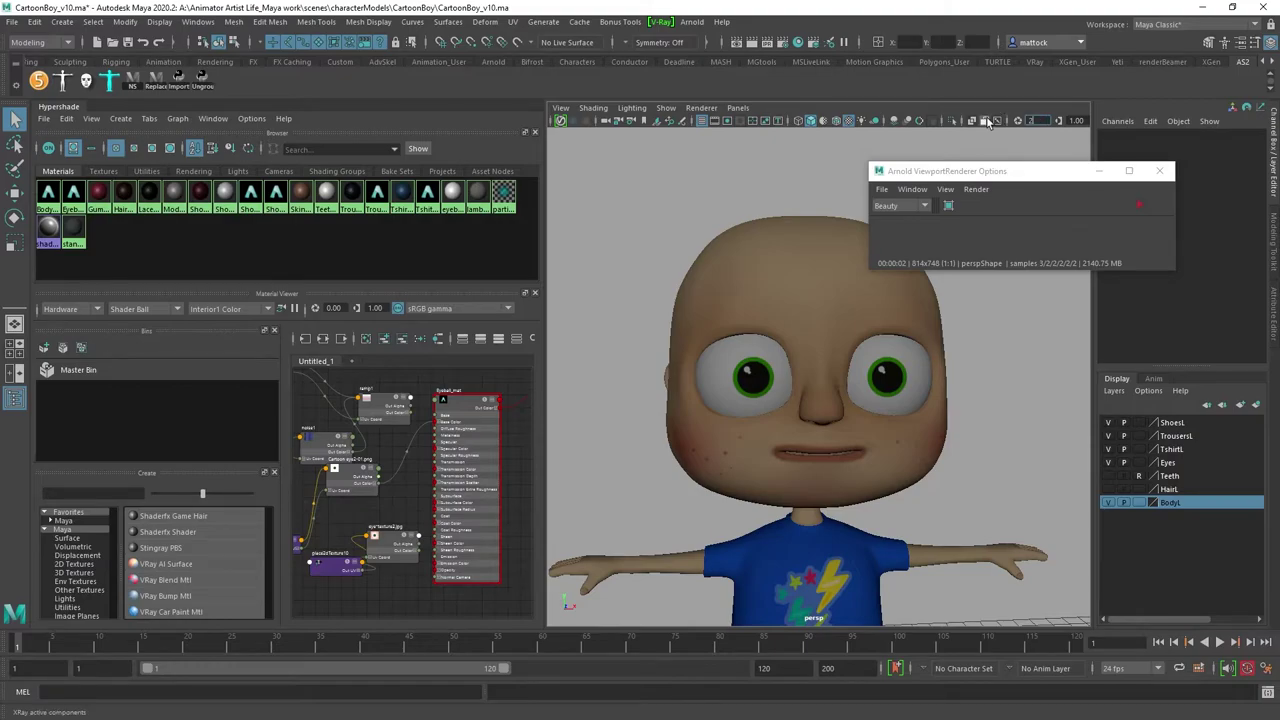
{"action": "key", "text": "Return"}
{"action": "left_click_drag", "start_coordinate": [930, 378], "coordinate": [925, 391], "text": "alt"}
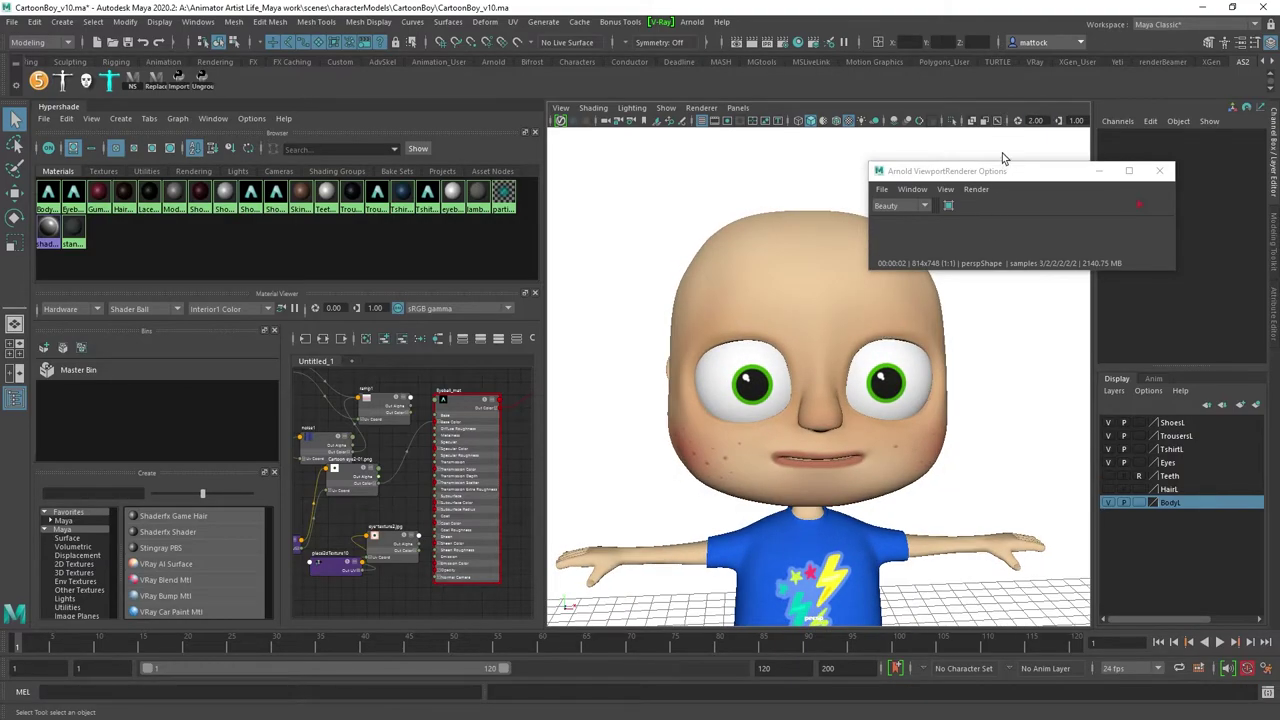
{"action": "left_click_drag", "start_coordinate": [967, 175], "coordinate": [1279, 290]}
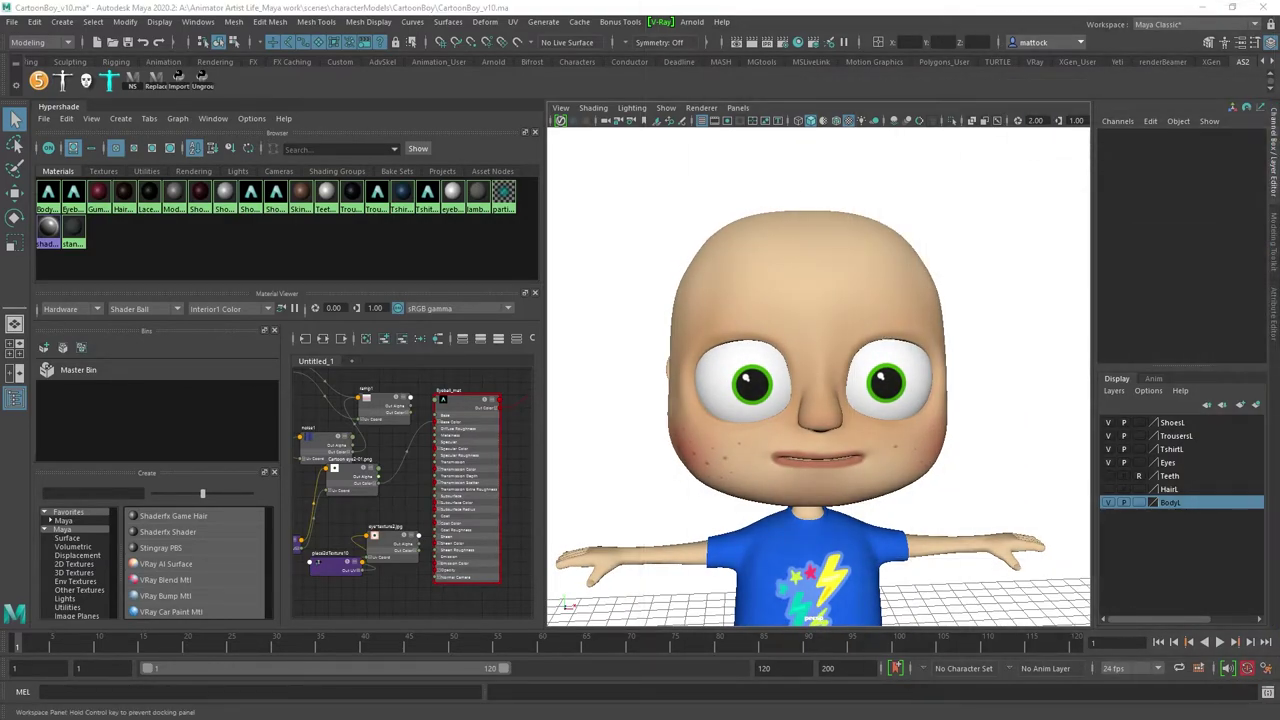
Step: Show the body mesh unsmoothed and switch it to vertex editing with the Move tool active
{"action": "right_click_drag", "start_coordinate": [853, 293], "coordinate": [802, 305], "text": "alt"}
{"action": "left_click_drag", "start_coordinate": [802, 305], "coordinate": [770, 304], "text": "alt"}
{"action": "right_click_drag", "start_coordinate": [770, 304], "coordinate": [814, 313], "text": "alt"}
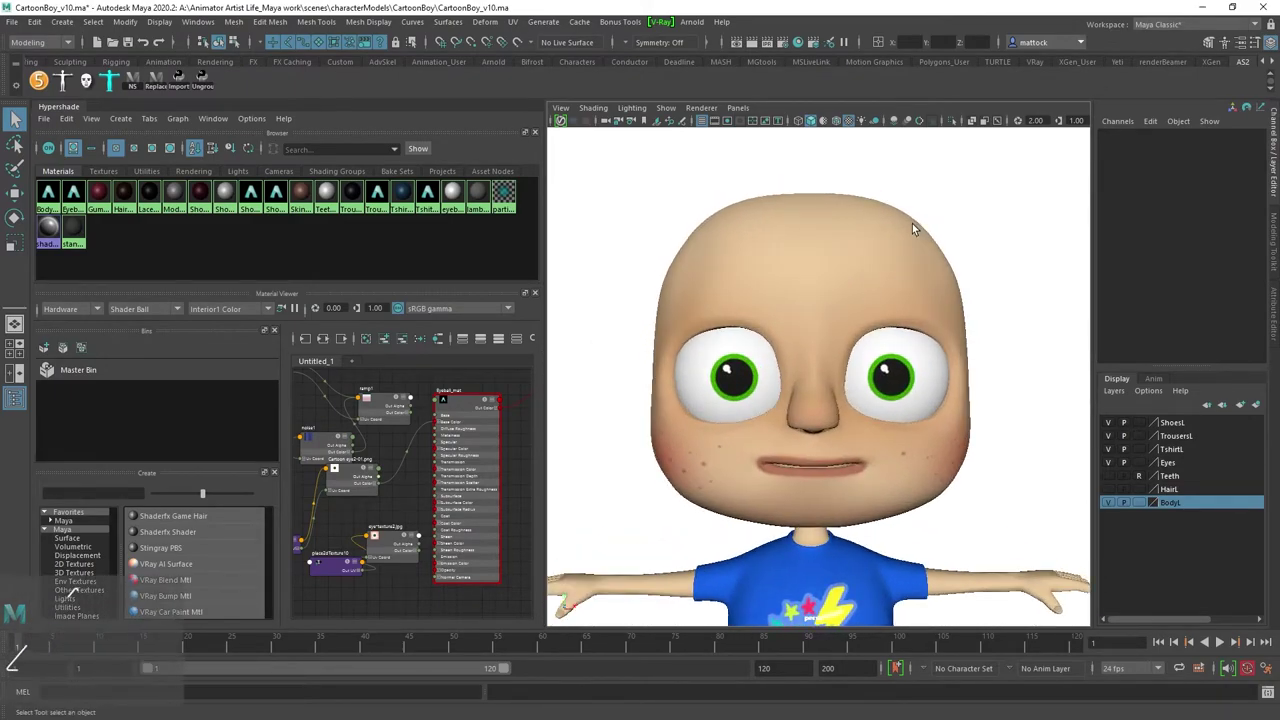
{"action": "left_click", "coordinate": [840, 226]}
{"action": "key", "text": "1"}
{"action": "left_click_drag", "start_coordinate": [866, 312], "coordinate": [829, 294], "text": "alt"}
{"action": "right_click_drag", "start_coordinate": [786, 296], "coordinate": [809, 297], "text": "alt"}
{"action": "left_click_drag", "start_coordinate": [800, 298], "coordinate": [803, 310], "text": "alt"}
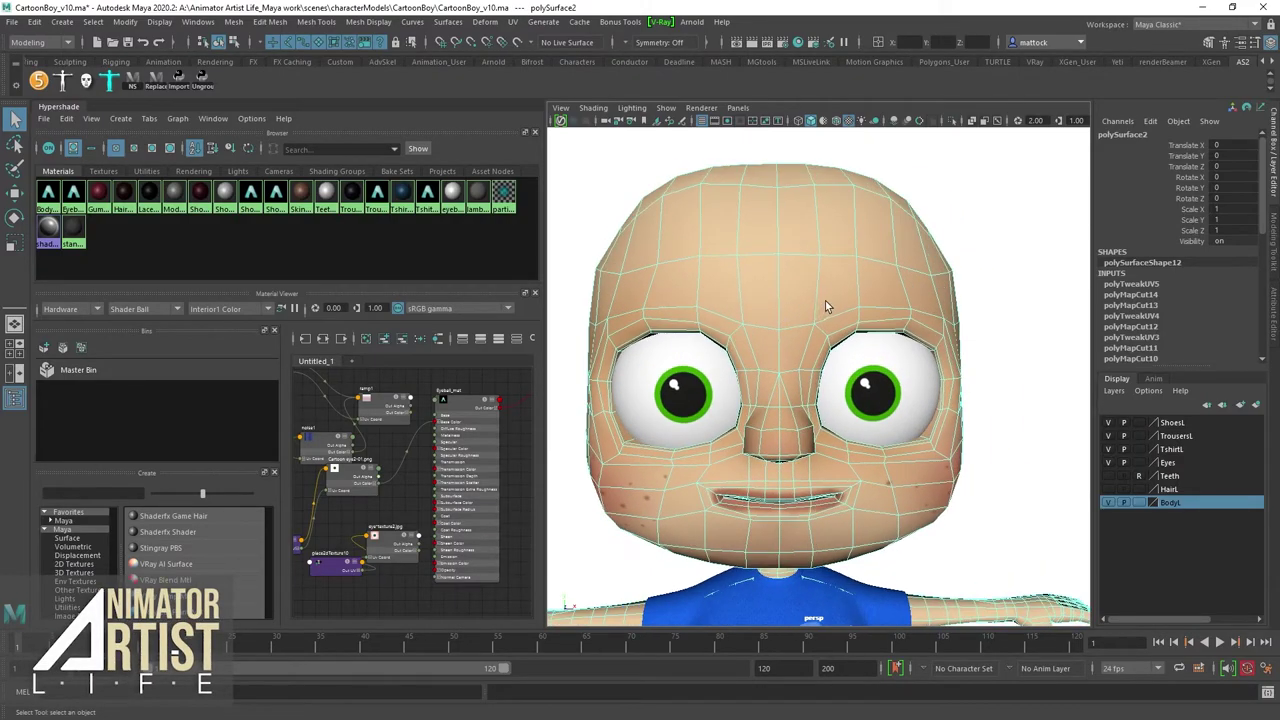
{"action": "left_click_drag", "start_coordinate": [860, 240], "coordinate": [876, 282], "text": "alt"}
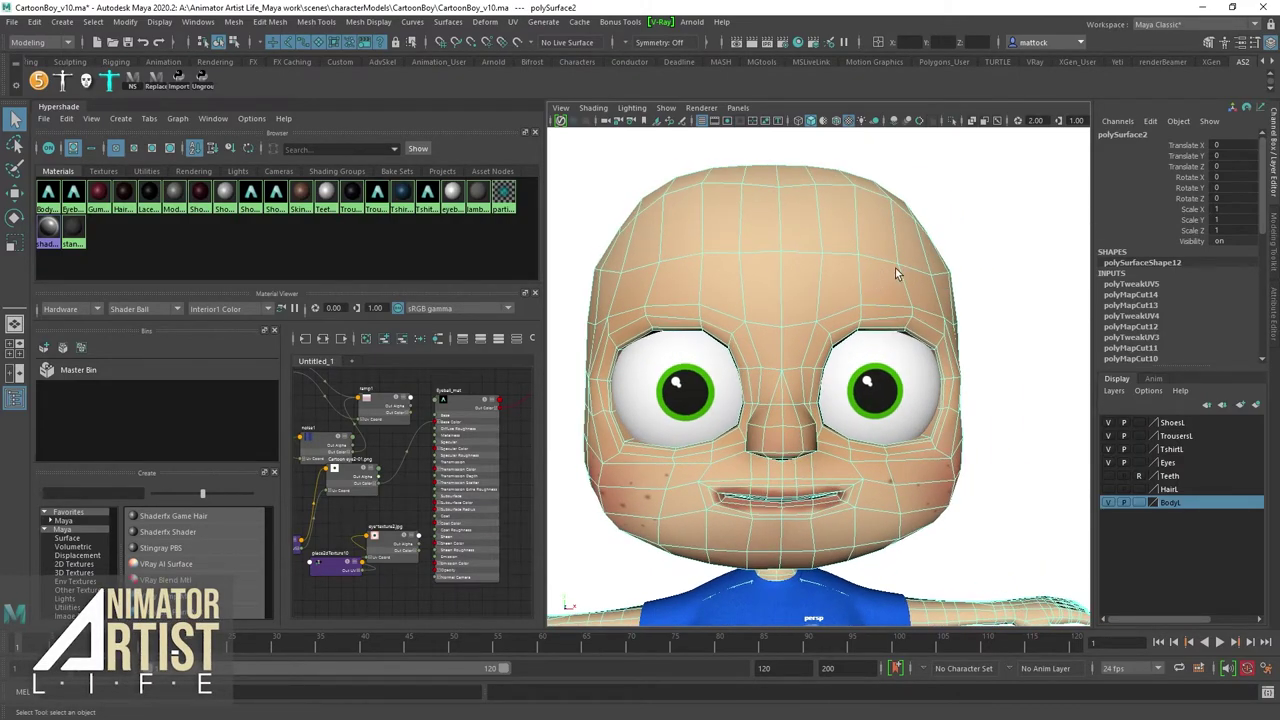
{"action": "right_click_drag", "start_coordinate": [903, 268], "coordinate": [845, 264]}
{"action": "key", "text": "w"}
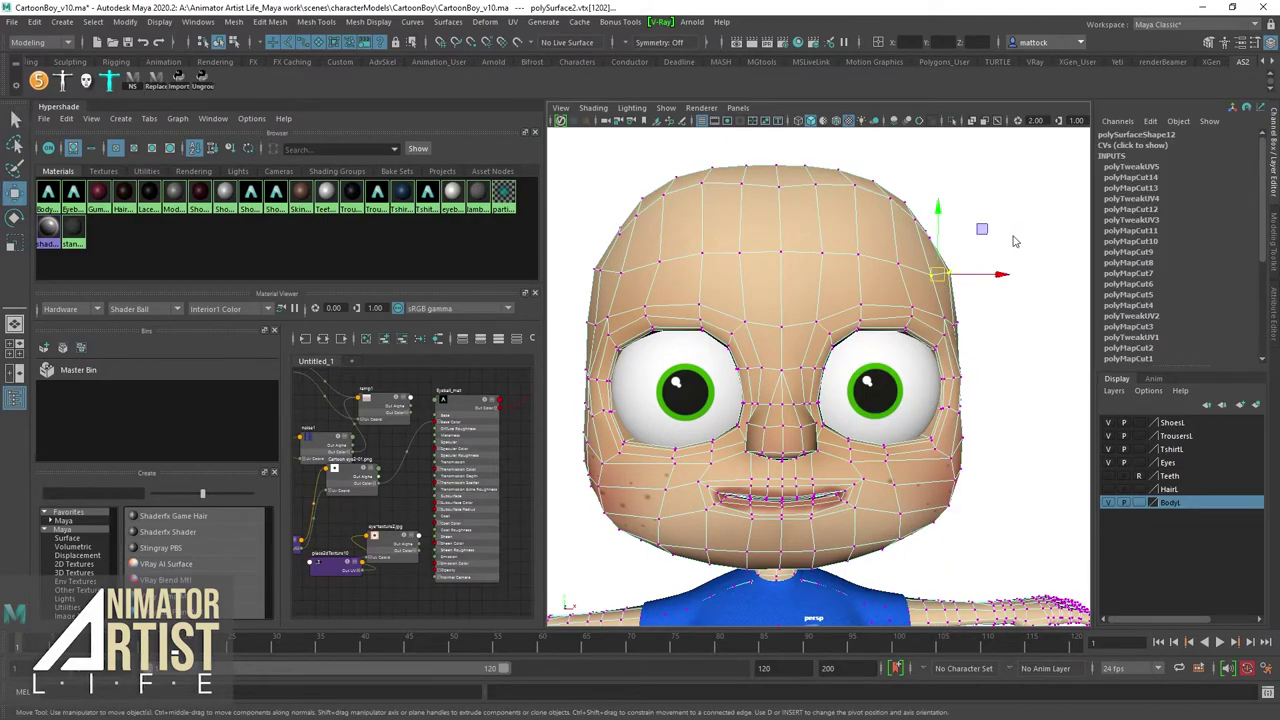
Step: Turn on Object X symmetry and soft selection for editing the vertices around the upper eye sockets
{"action": "left_click_drag", "start_coordinate": [1014, 240], "coordinate": [1003, 167]}
{"action": "left_click_drag", "start_coordinate": [902, 276], "coordinate": [690, 370], "text": "alt"}
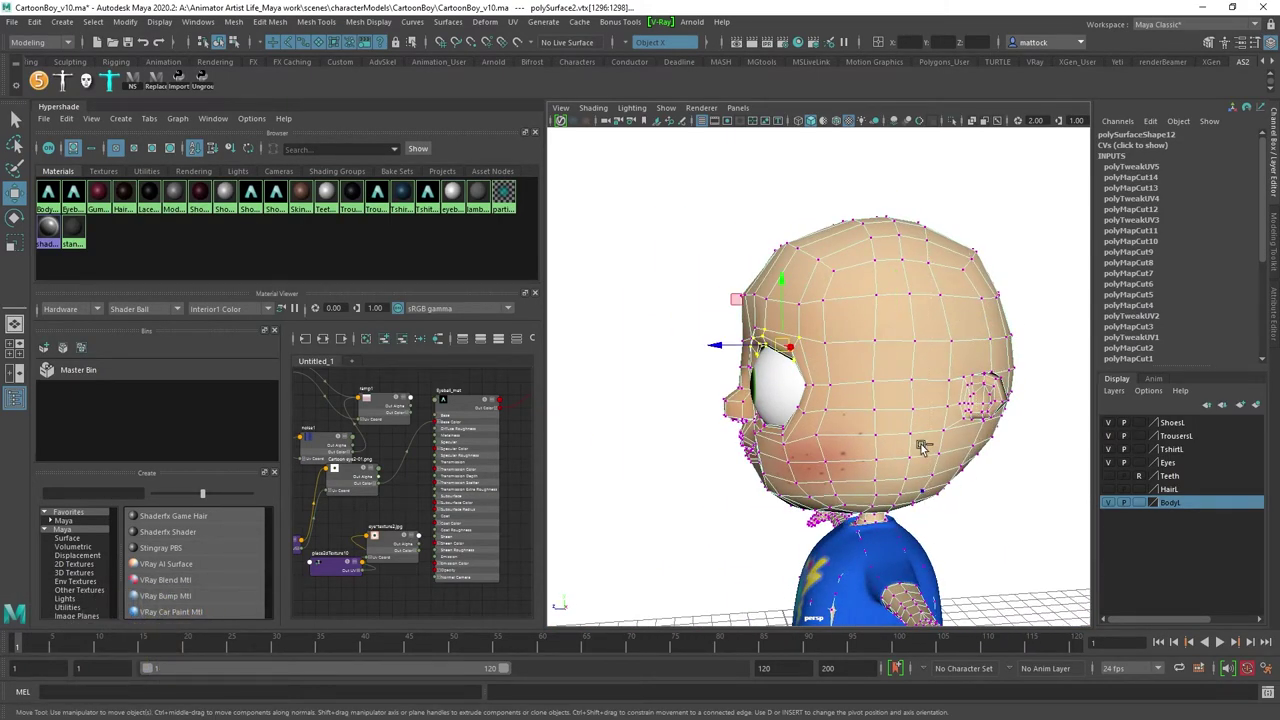
{"action": "left_click_drag", "start_coordinate": [924, 448], "coordinate": [941, 363], "text": "alt"}
{"action": "key", "text": "b"}
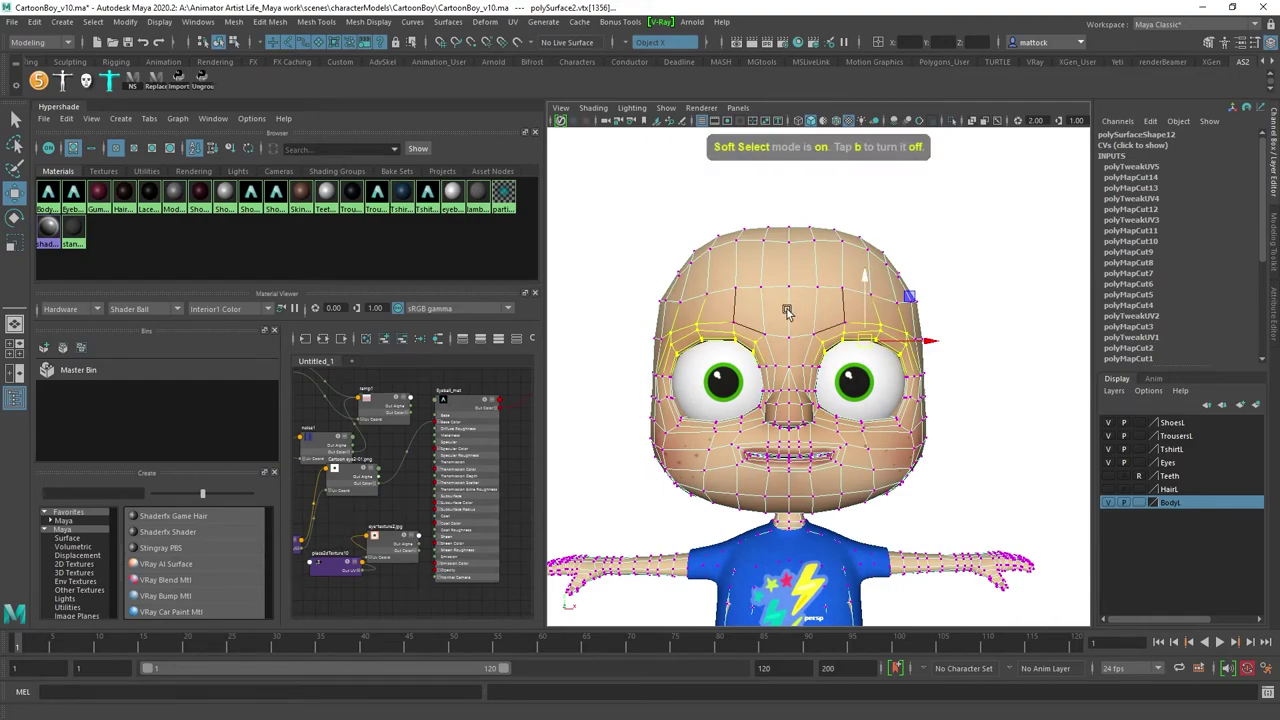
{"action": "scroll", "coordinate": [875, 300], "scroll_direction": "up", "scroll_amount": 3}
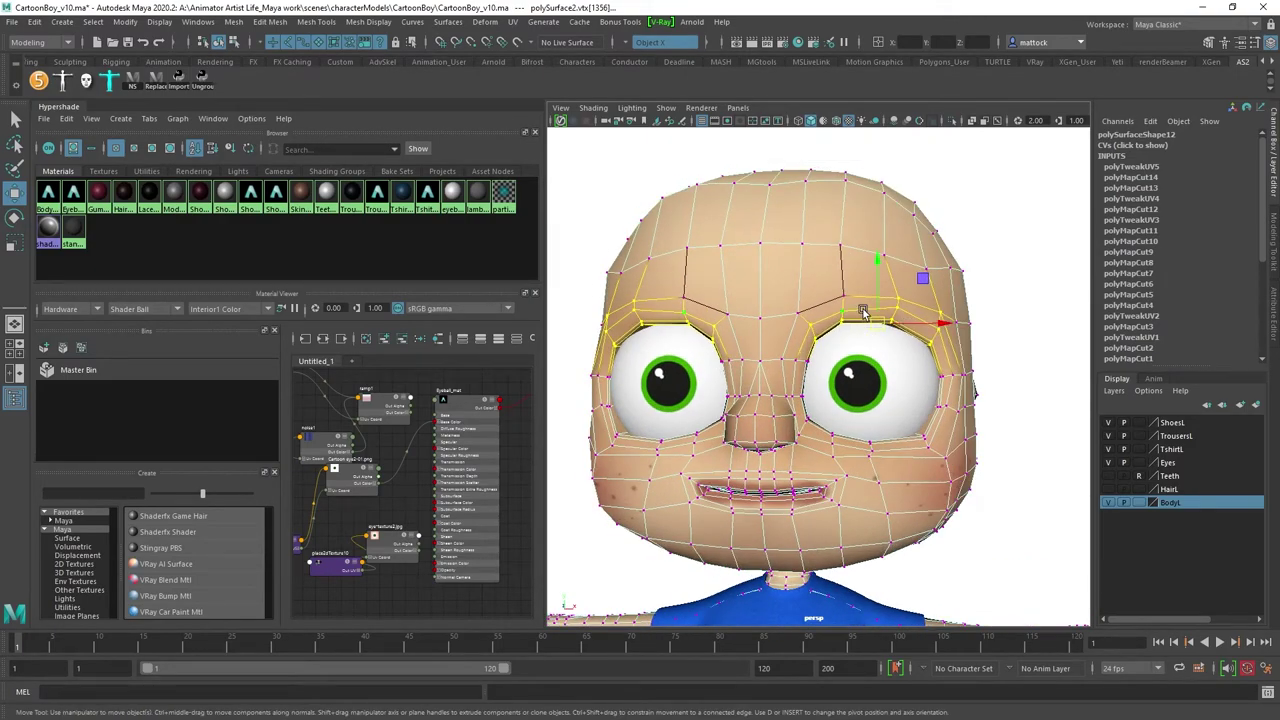
Step: Move the brow and upper eye-socket vertices symmetrically to reshape the upper rims around both eyeballs
{"action": "left_click_drag", "start_coordinate": [866, 311], "coordinate": [901, 320]}
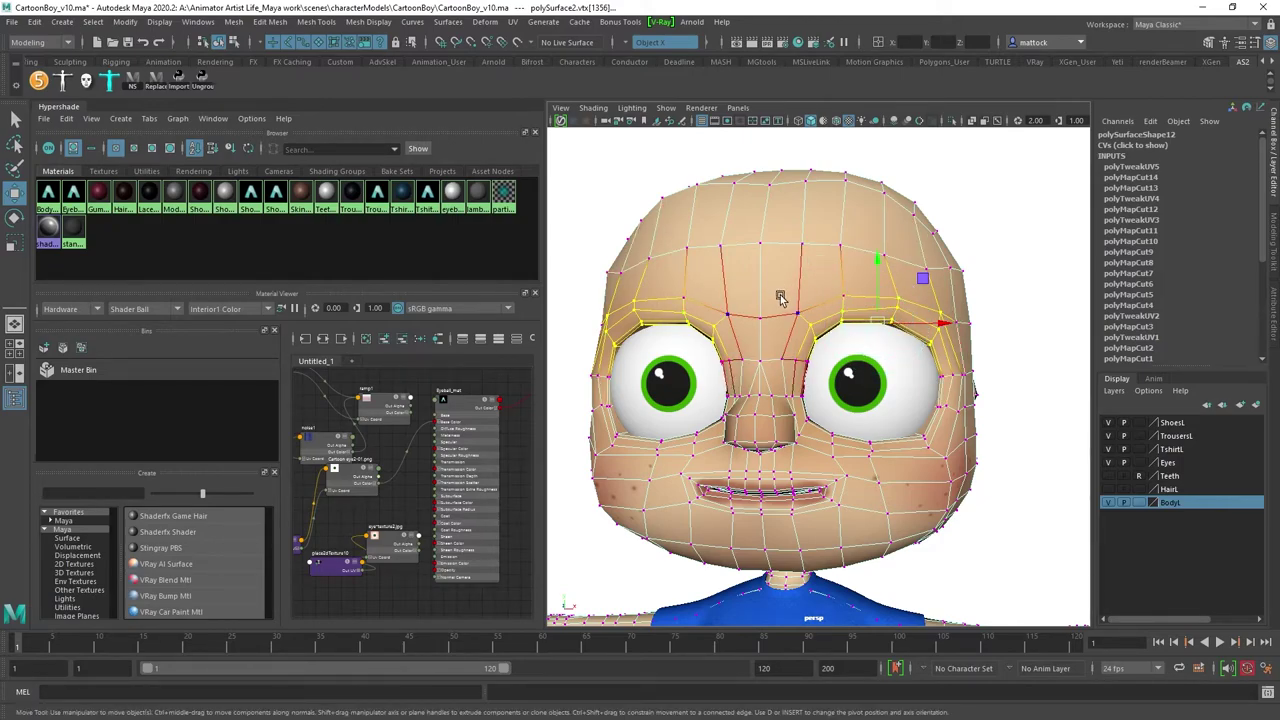
{"action": "left_click_drag", "start_coordinate": [790, 290], "coordinate": [861, 364], "text": "ctrl"}
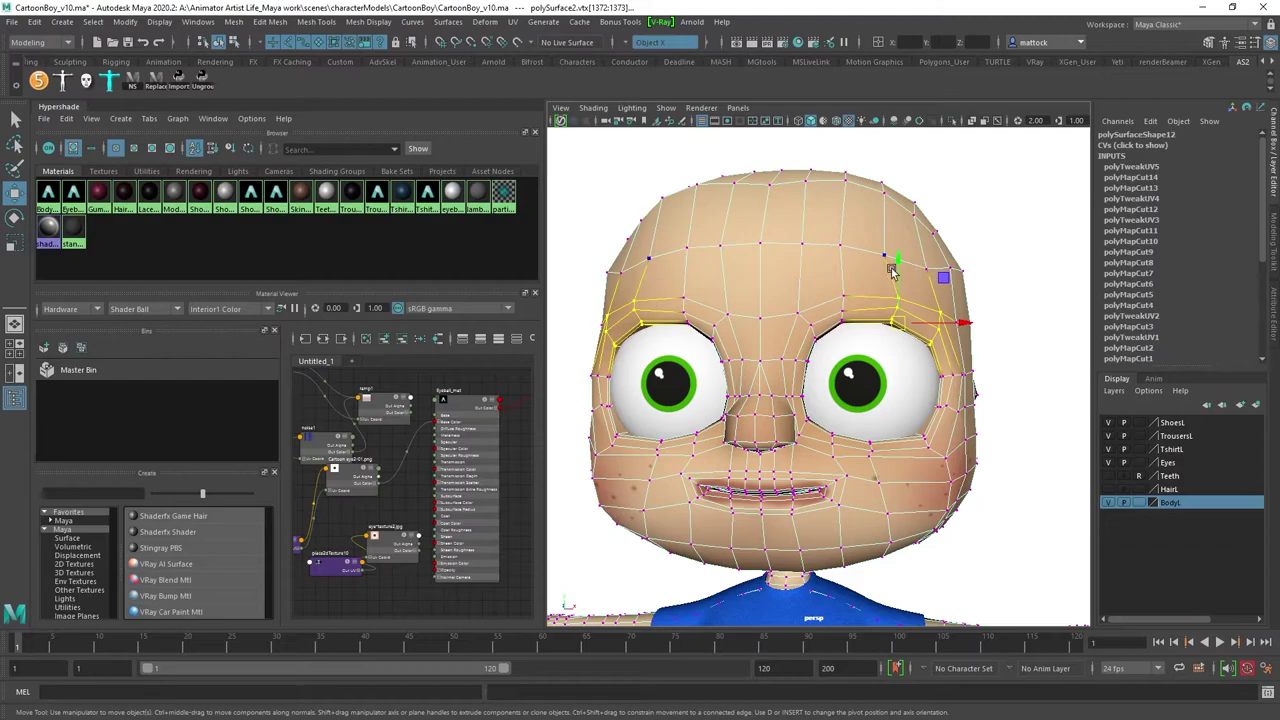
{"action": "left_click_drag", "start_coordinate": [895, 260], "coordinate": [859, 340]}
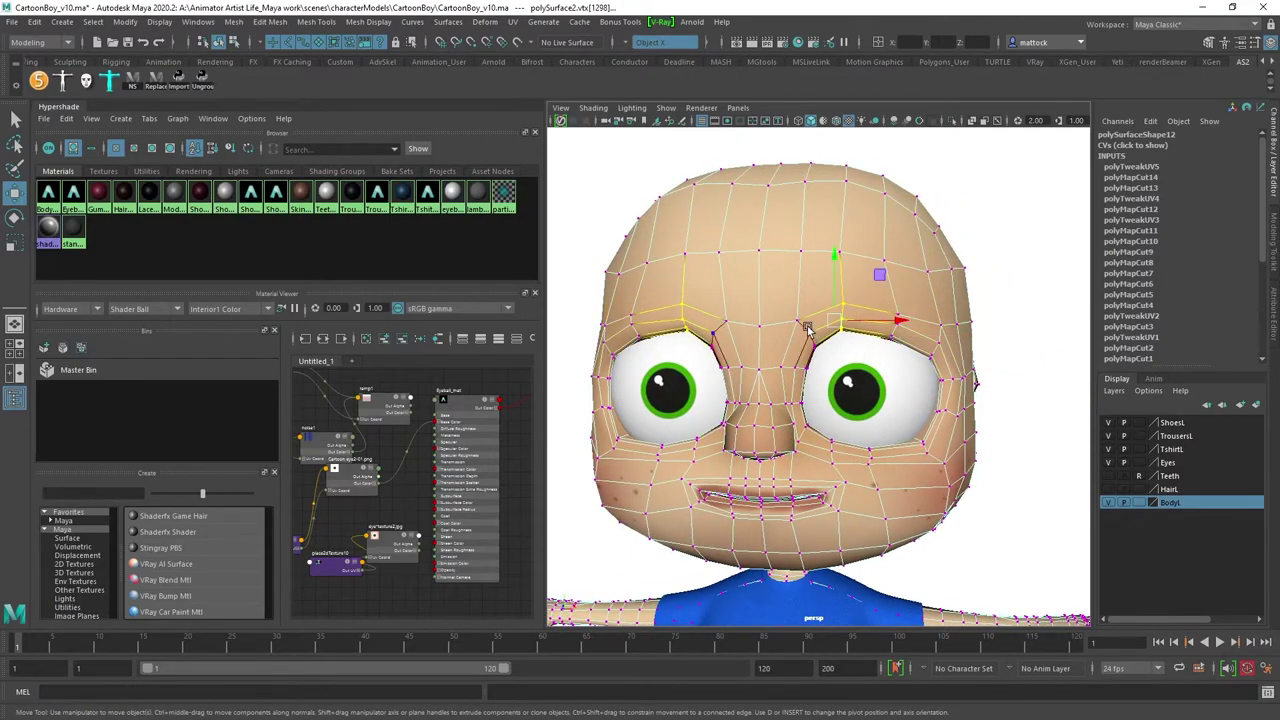
{"action": "left_click_drag", "start_coordinate": [791, 307], "coordinate": [755, 318], "text": "shift"}
{"action": "left_click_drag", "start_coordinate": [916, 151], "coordinate": [1121, 543], "text": "ctrl"}
{"action": "left_click_drag", "start_coordinate": [873, 328], "coordinate": [962, 293], "text": "alt"}
{"action": "left_click_drag", "start_coordinate": [815, 290], "coordinate": [830, 277]}
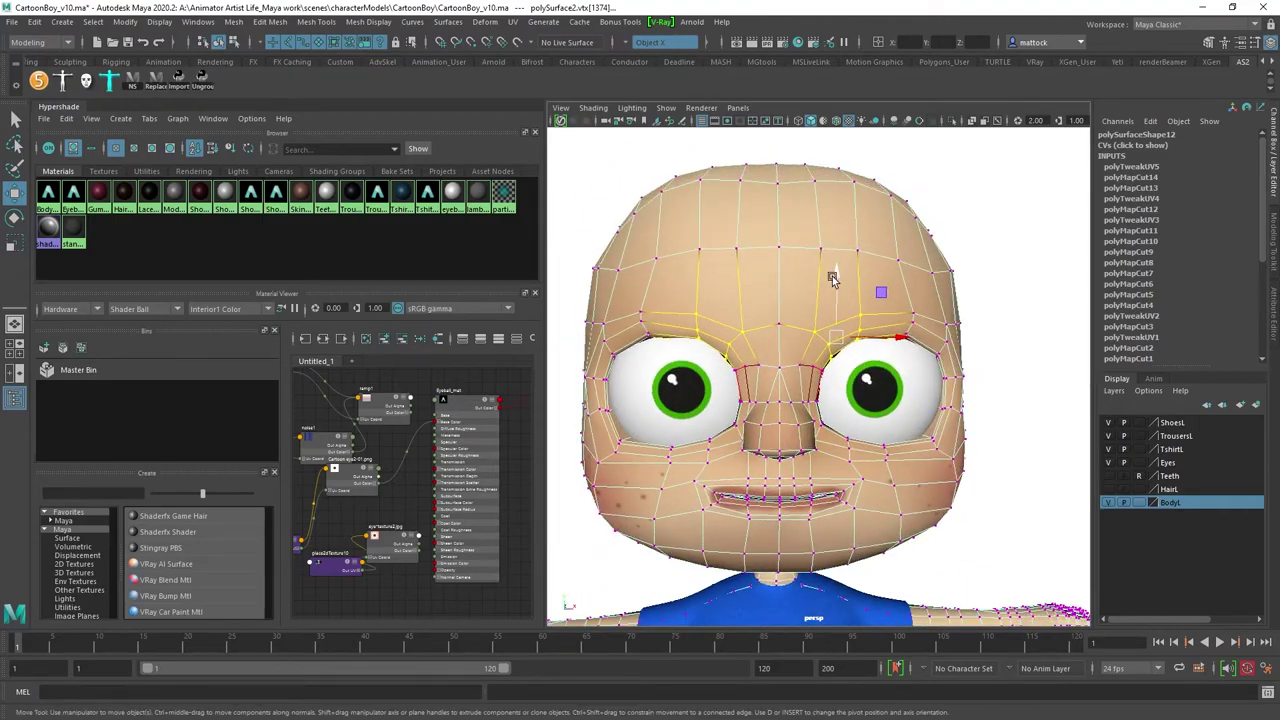
Step: Move the lower inner eye-socket vertices beside the nose symmetrically to fit the rims around both eyeballs
{"action": "left_click_drag", "start_coordinate": [848, 222], "coordinate": [752, 348], "text": "alt"}
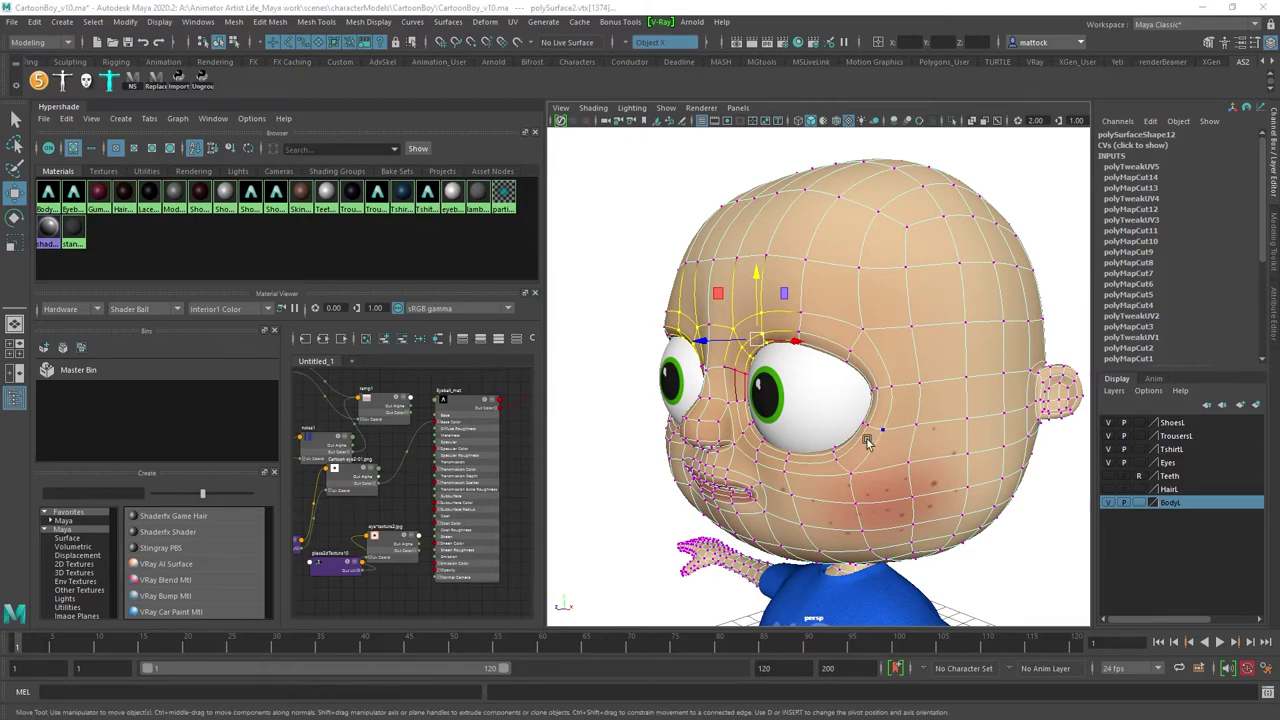
{"action": "left_click_drag", "start_coordinate": [840, 430], "coordinate": [980, 318], "text": "alt"}
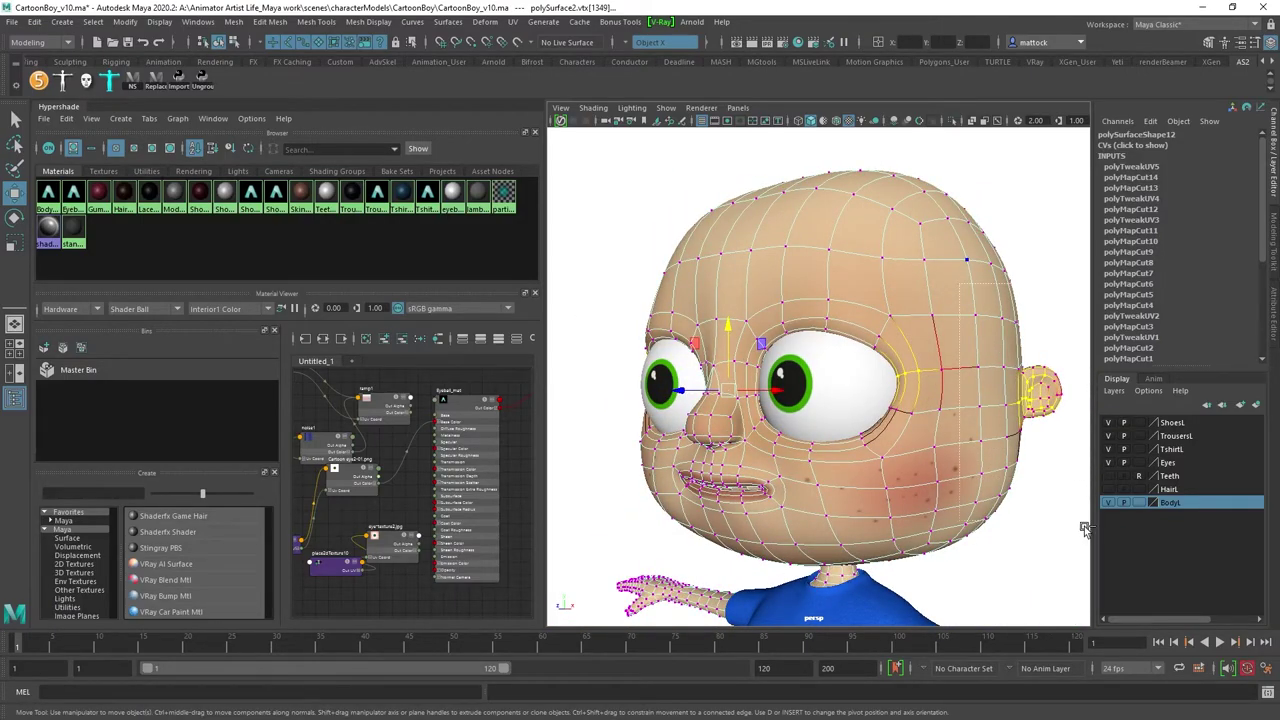
{"action": "left_click_drag", "start_coordinate": [990, 372], "coordinate": [929, 446], "text": "alt"}
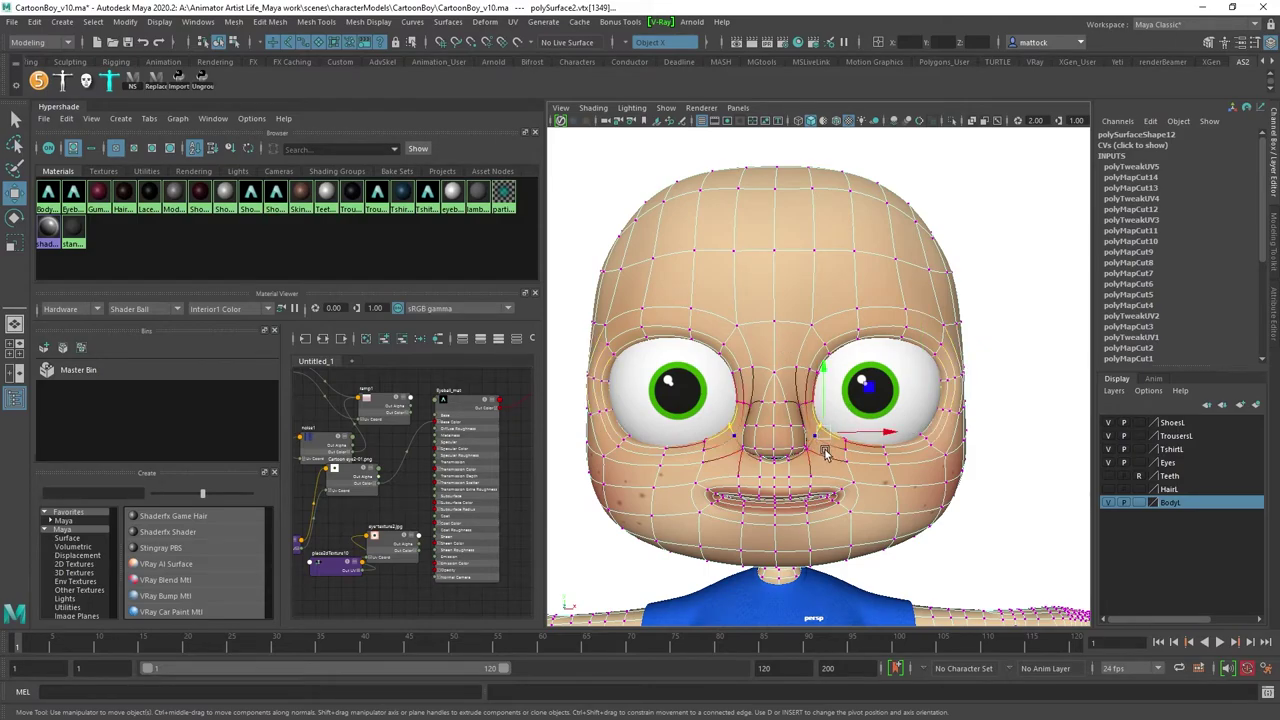
{"action": "left_click_drag", "start_coordinate": [812, 450], "coordinate": [1047, 323], "text": "alt"}
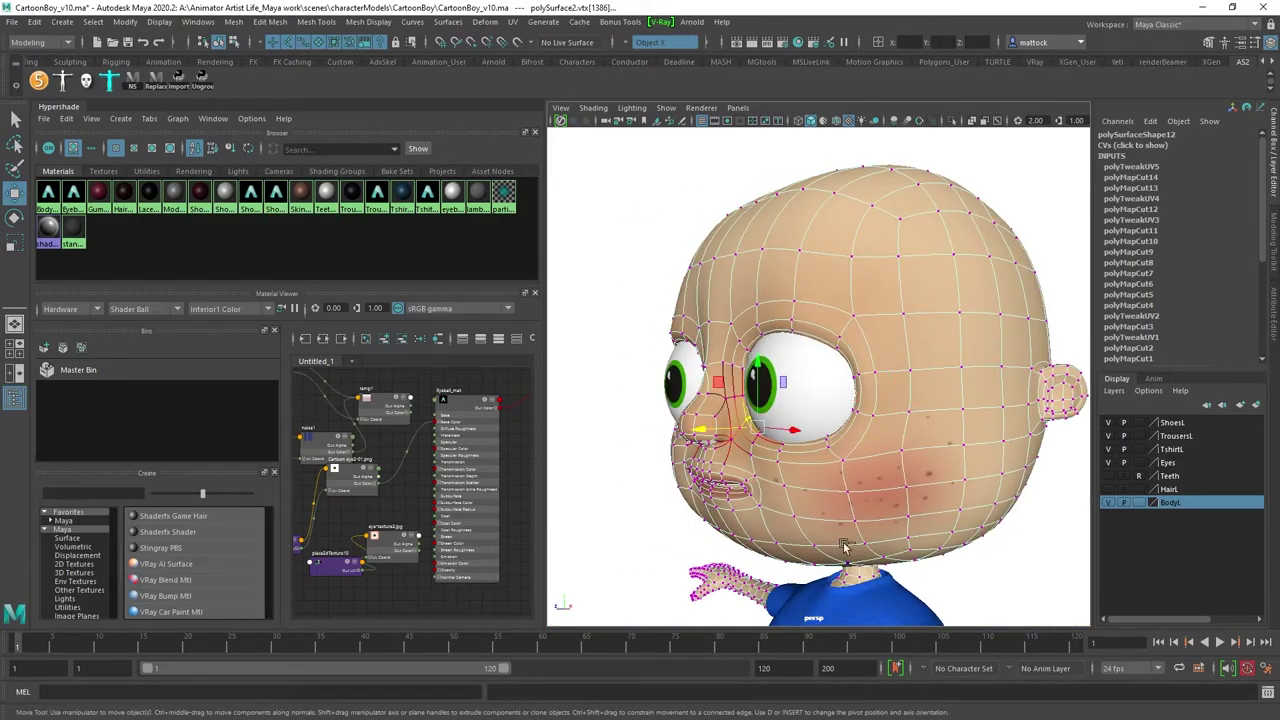
{"action": "left_click_drag", "start_coordinate": [915, 455], "coordinate": [833, 432], "text": "alt"}
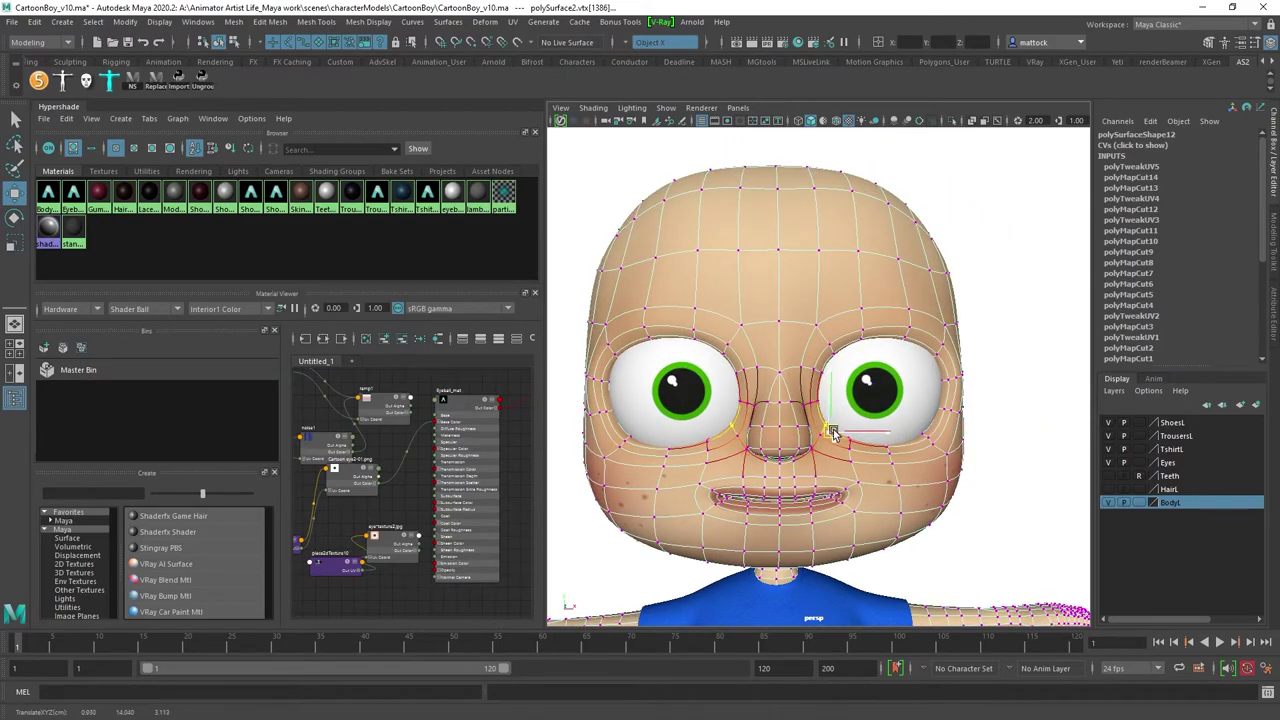
{"action": "left_click_drag", "start_coordinate": [860, 485], "coordinate": [838, 464], "text": "alt"}
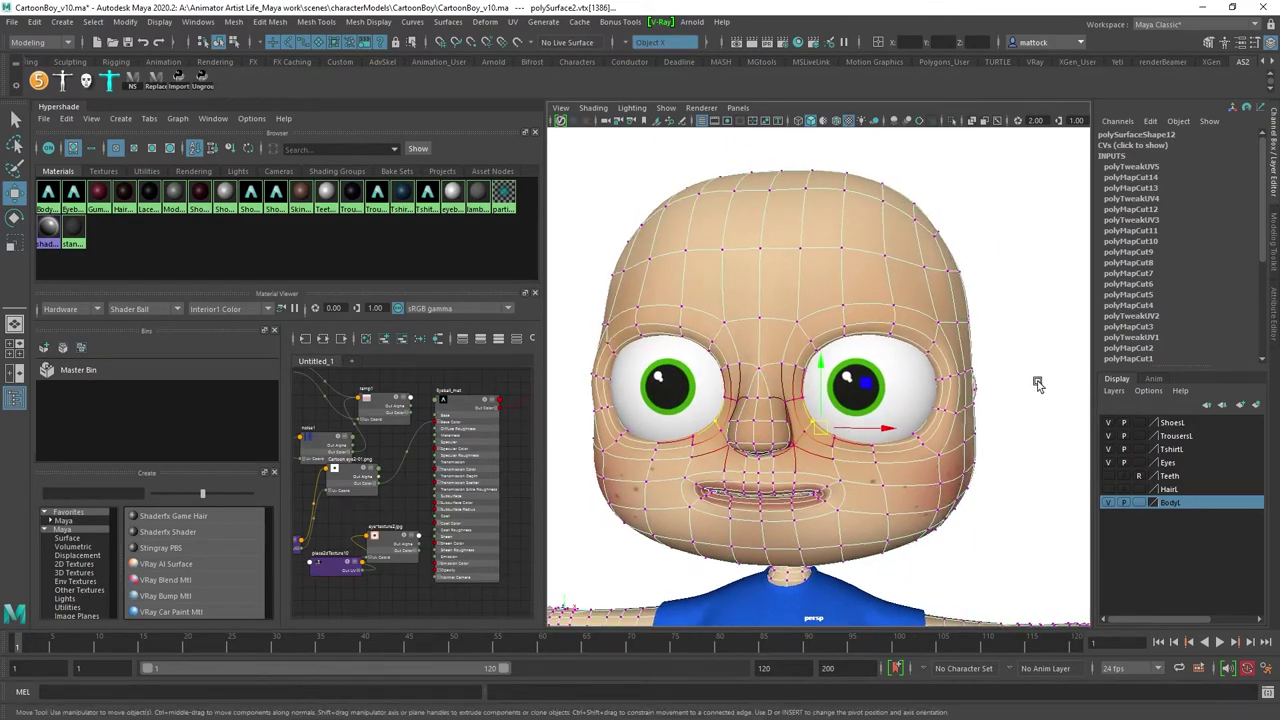
Step: Adjust the soft-selection radius and move the outer-corner eye-socket vertices symmetrically to reshape both outer rims
{"action": "left_click", "coordinate": [932, 395]}
{"action": "mouse_move", "coordinate": [920, 430]}
{"action": "left_mouse_down", "text": "alt"}
{"action": "mouse_move", "coordinate": [898, 404]}
{"action": "mouse_move", "coordinate": [880, 405]}
{"action": "mouse_move", "coordinate": [886, 394]}
{"action": "mouse_move", "coordinate": [757, 396]}
{"action": "mouse_move", "coordinate": [783, 316]}
{"action": "left_mouse_up", "text": "alt"}
{"action": "left_click_drag", "start_coordinate": [753, 384], "coordinate": [841, 377]}
{"action": "key", "text": "b"}
{"action": "middle_click_drag", "start_coordinate": [840, 378], "coordinate": [752, 386]}
{"action": "left_click_drag", "start_coordinate": [752, 386], "coordinate": [926, 410], "text": "alt"}
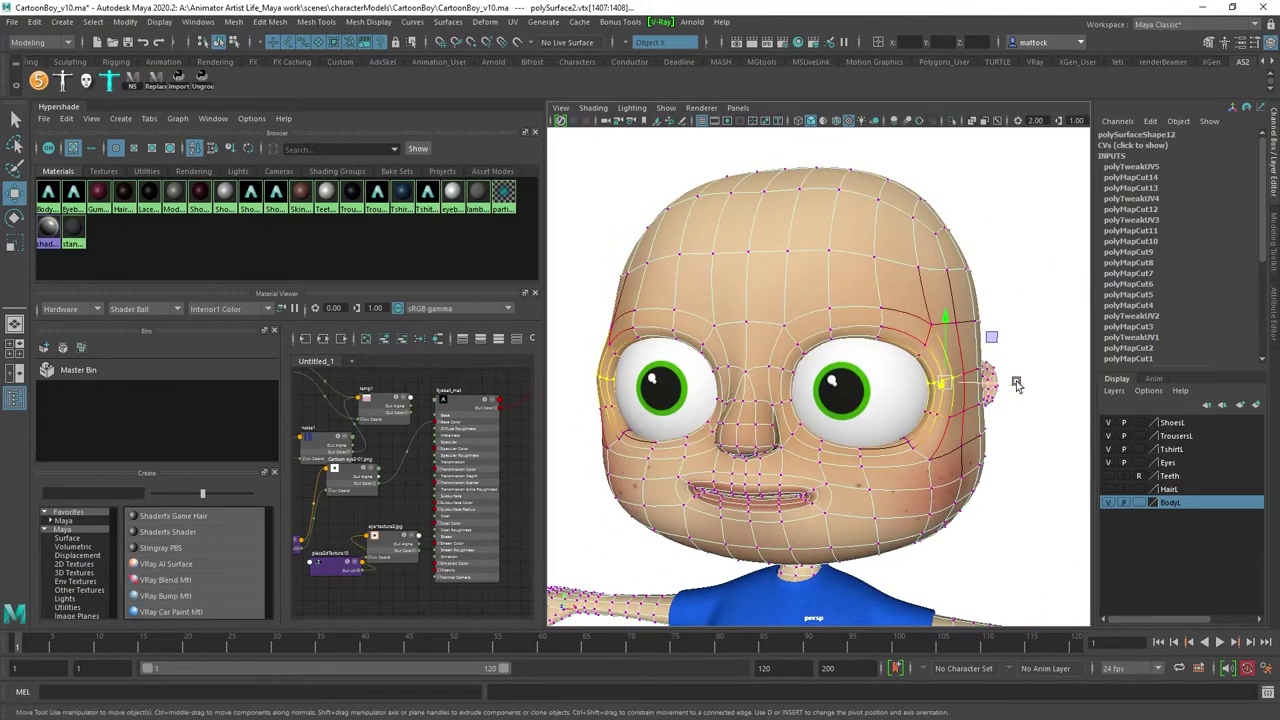
{"action": "middle_click_drag", "start_coordinate": [1016, 385], "coordinate": [1008, 387]}
Step: Adjust the lower outer eye-socket vertices symmetrically to fit the skin around both eyeballs
{"action": "left_click_drag", "start_coordinate": [894, 440], "coordinate": [935, 380], "text": "alt"}
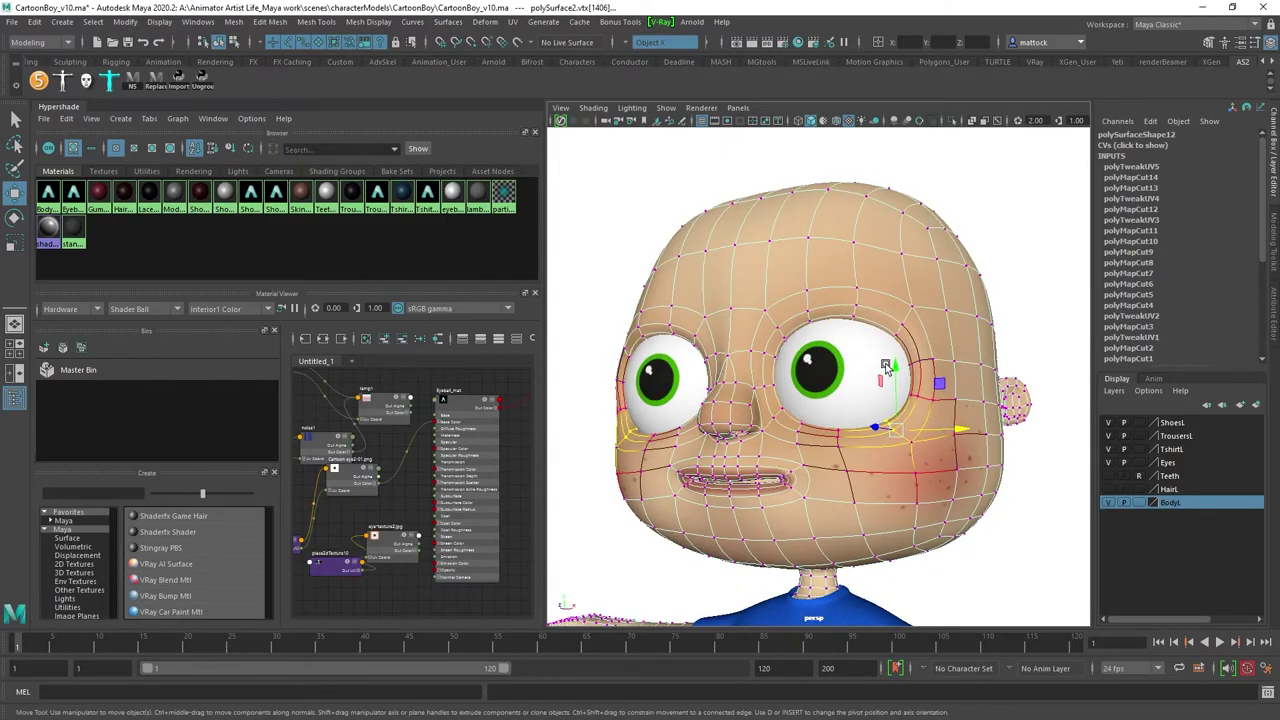
{"action": "left_click_drag", "start_coordinate": [885, 420], "coordinate": [987, 354], "text": "alt"}
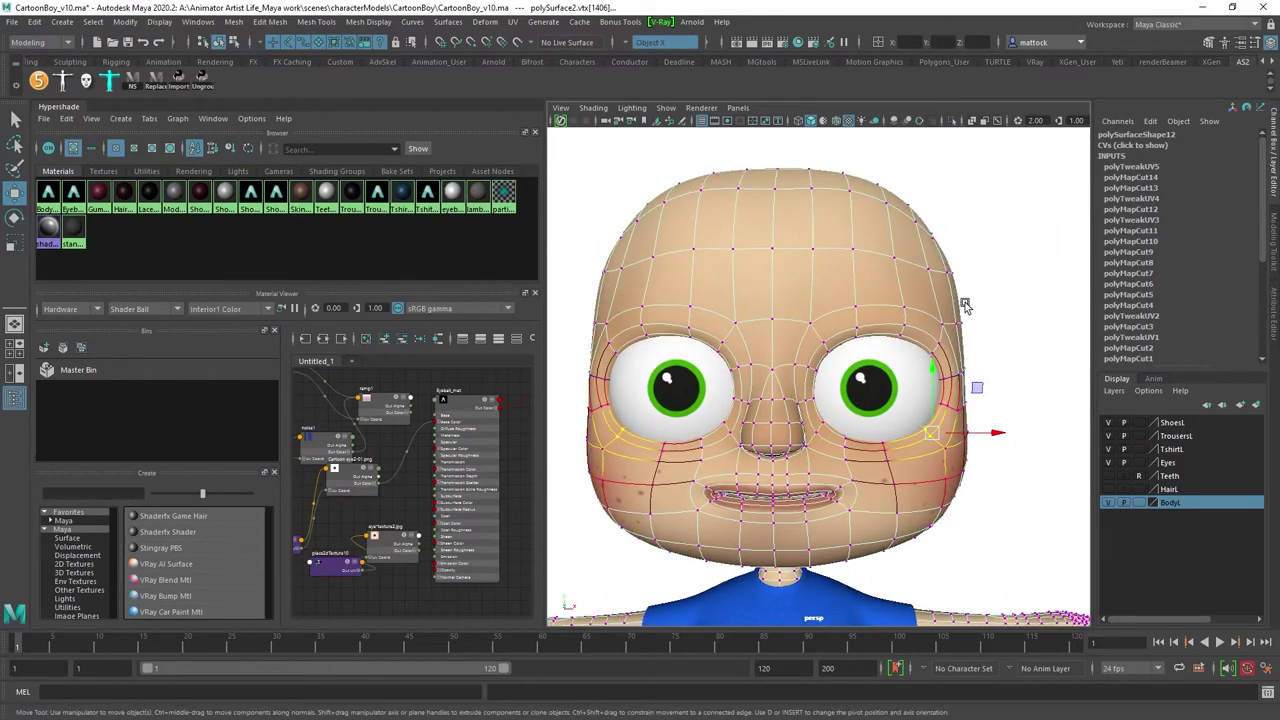
{"action": "right_click_drag", "start_coordinate": [957, 318], "coordinate": [877, 334], "text": "alt"}
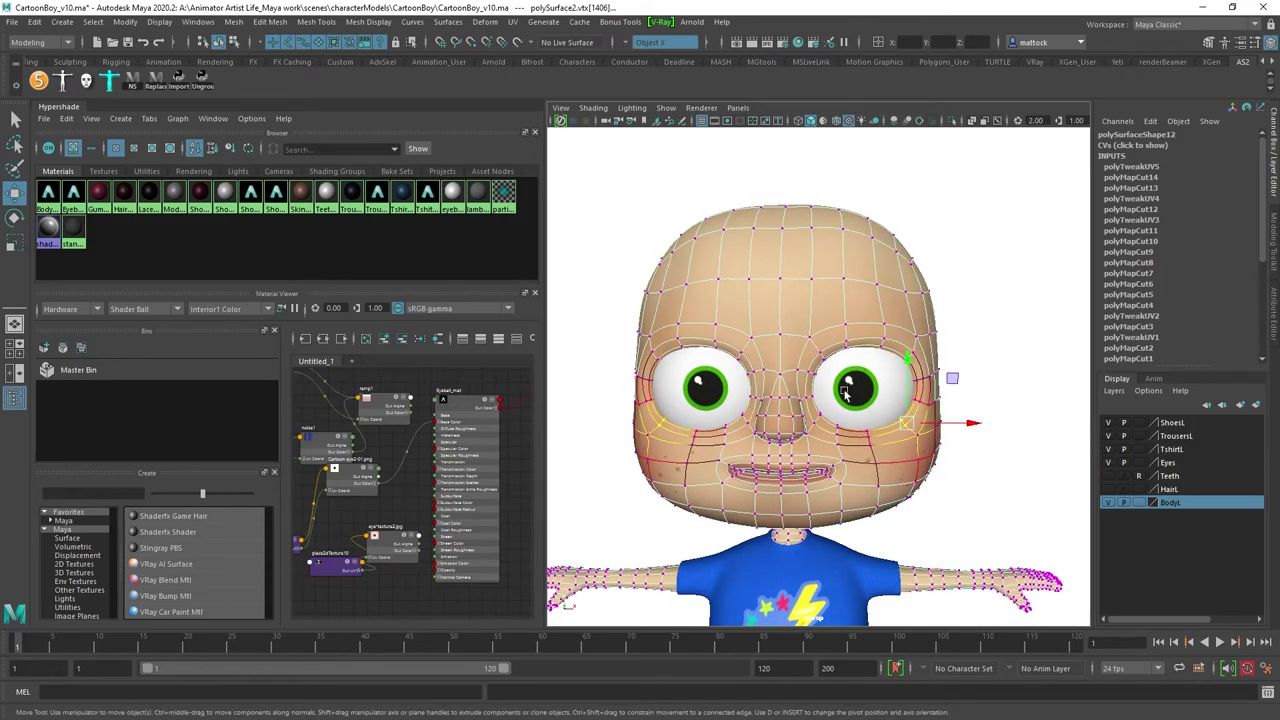
{"action": "left_click_drag", "start_coordinate": [845, 393], "coordinate": [833, 330], "text": "alt"}
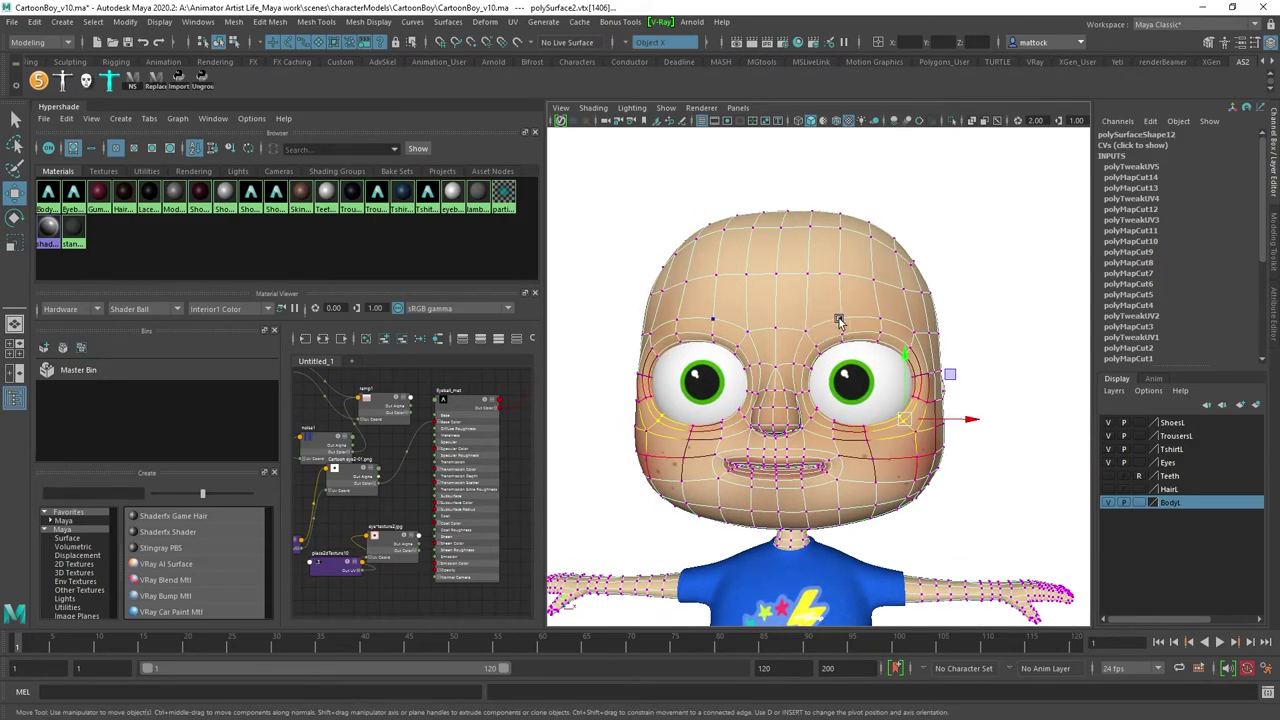
Step: Move the brow vertices above both eyes symmetrically to reshape the brow line over the upper eye-socket rims
{"action": "left_click_drag", "start_coordinate": [882, 365], "coordinate": [886, 366]}
{"action": "left_click_drag", "start_coordinate": [886, 366], "coordinate": [806, 378], "text": "alt"}
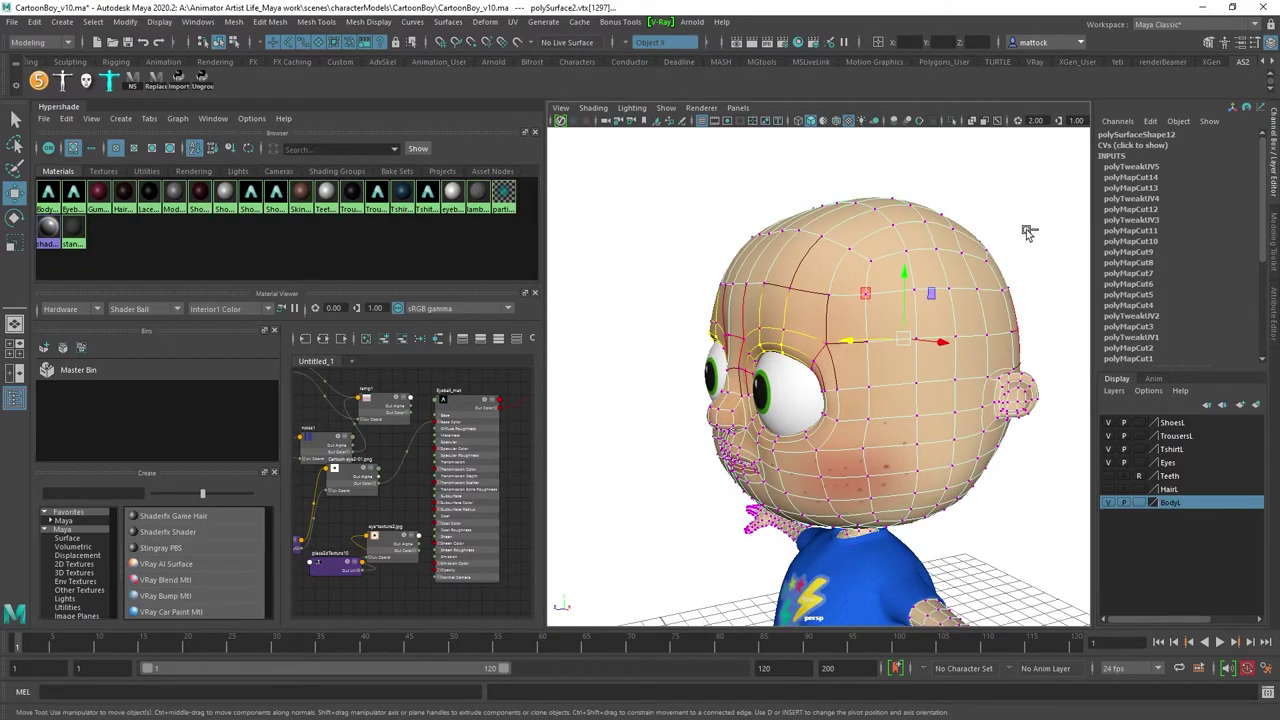
{"action": "left_click_drag", "start_coordinate": [1029, 233], "coordinate": [877, 472], "text": "ctrl"}
{"action": "left_click_drag", "start_coordinate": [820, 402], "coordinate": [900, 357], "text": "alt"}
{"action": "left_click_drag", "start_coordinate": [845, 279], "coordinate": [695, 354]}
{"action": "left_click_drag", "start_coordinate": [748, 302], "coordinate": [873, 289]}
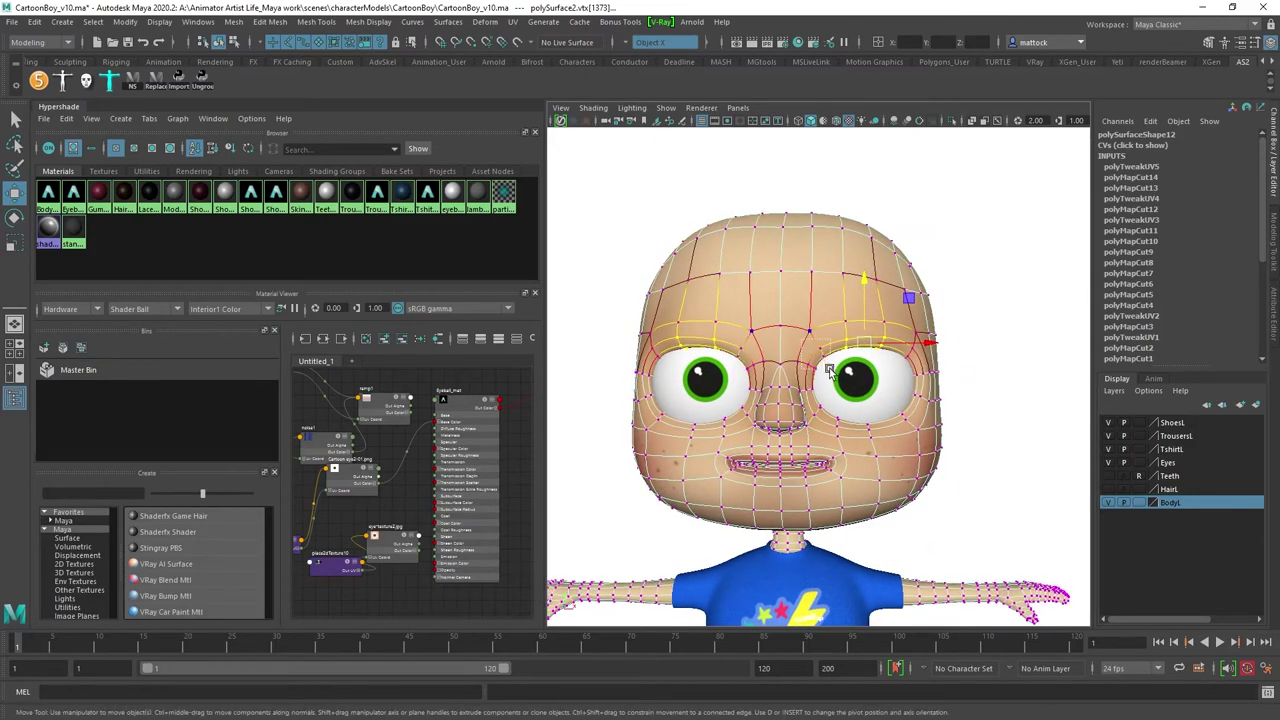
Step: Move the upper inner and upper outer eye-socket vertices symmetrically to refine the rims around both eyeballs
{"action": "left_click_drag", "start_coordinate": [829, 371], "coordinate": [786, 381], "text": "alt"}
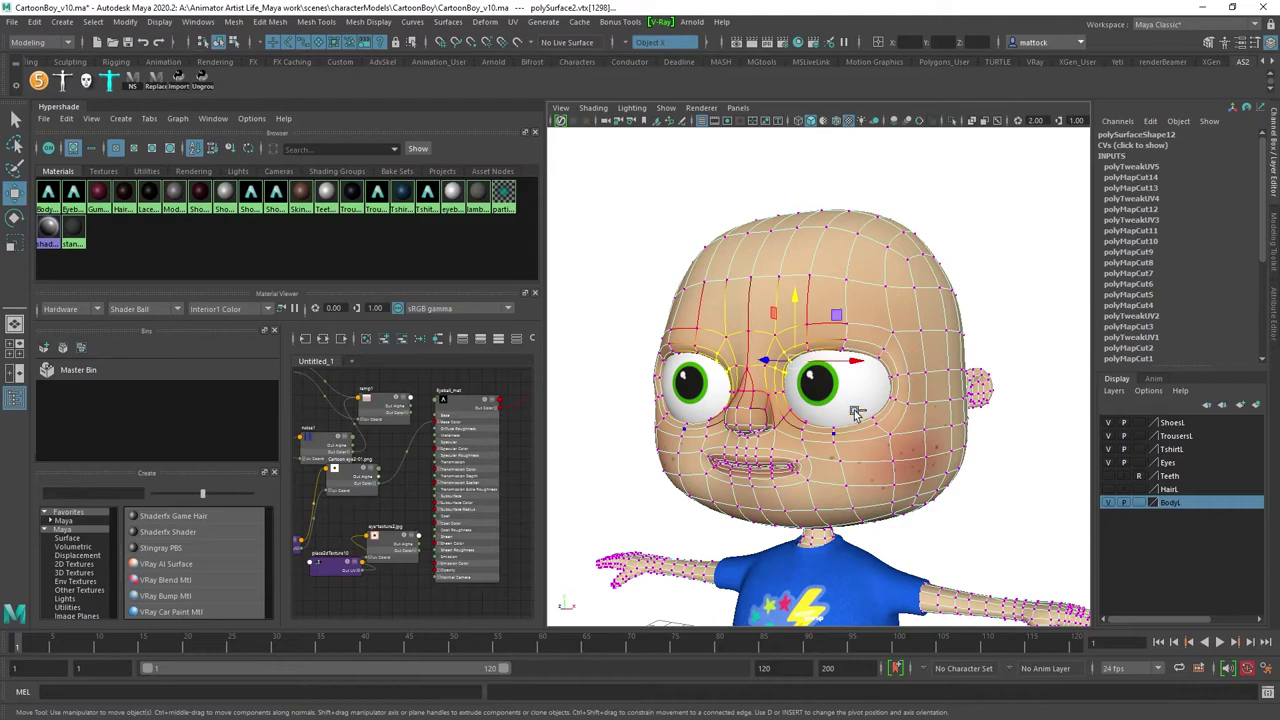
{"action": "left_click_drag", "start_coordinate": [858, 414], "coordinate": [898, 372], "text": "alt"}
{"action": "left_click_drag", "start_coordinate": [874, 380], "coordinate": [857, 297], "text": "alt"}
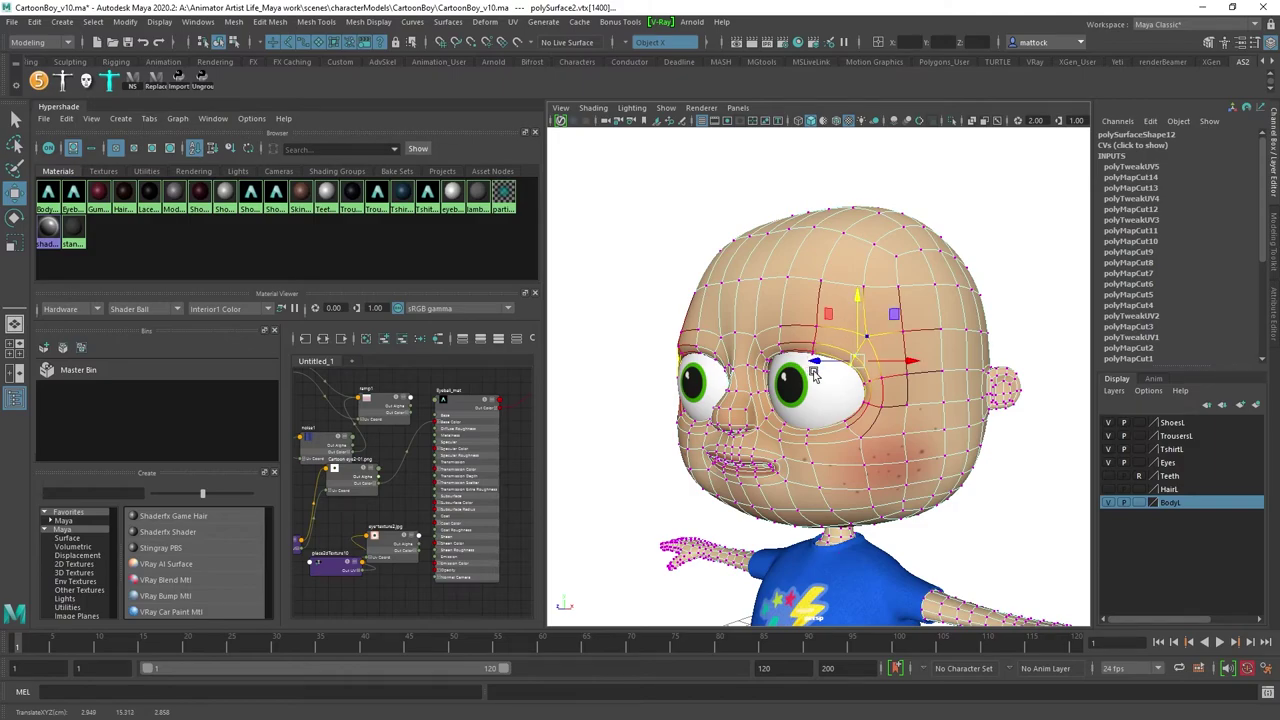
{"action": "left_click_drag", "start_coordinate": [814, 373], "coordinate": [906, 348], "text": "alt"}
{"action": "mouse_move", "coordinate": [903, 304]}
{"action": "left_mouse_down"}
{"action": "mouse_move", "coordinate": [903, 271]}
{"action": "mouse_move", "coordinate": [898, 293]}
{"action": "left_mouse_up"}
{"action": "left_click_drag", "start_coordinate": [888, 362], "coordinate": [776, 324], "text": "alt"}
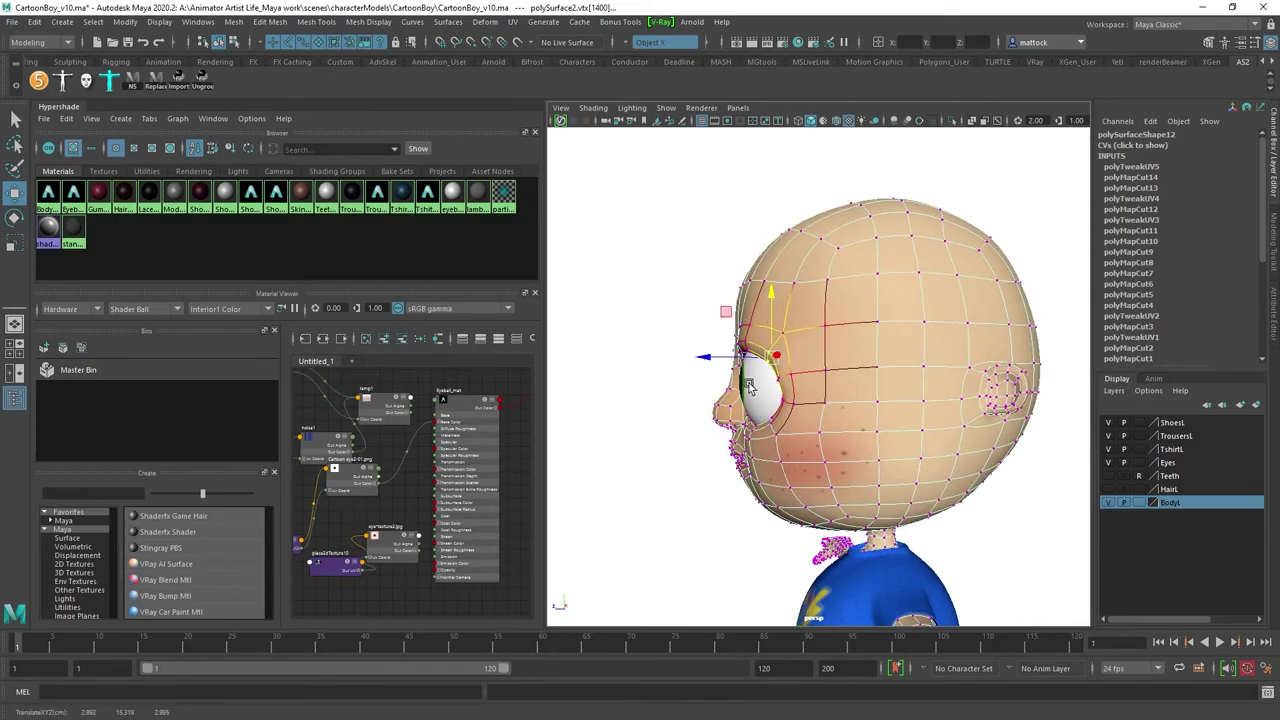
Step: Adjust the vertices at the middle of both upper eye-socket rims symmetrically to refine the arch above the eyeballs
{"action": "left_click_drag", "start_coordinate": [750, 386], "coordinate": [990, 253], "text": "alt"}
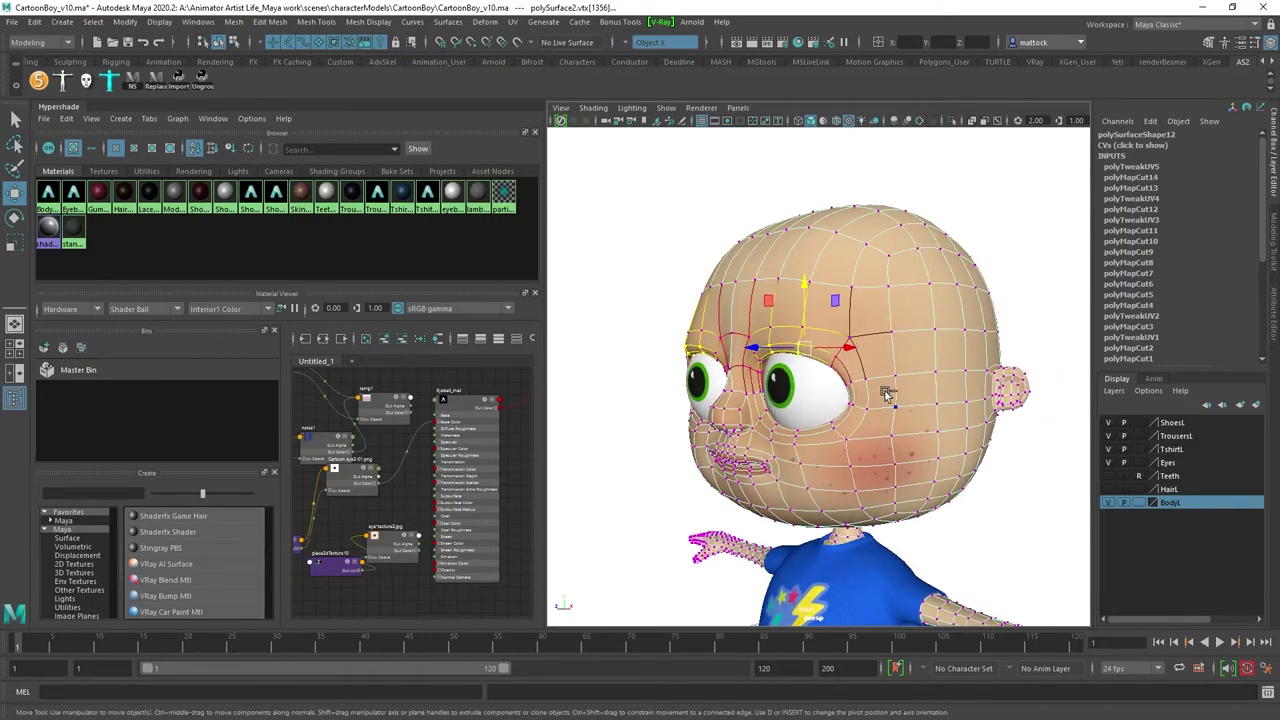
{"action": "left_click_drag", "start_coordinate": [886, 394], "coordinate": [905, 386], "text": "alt"}
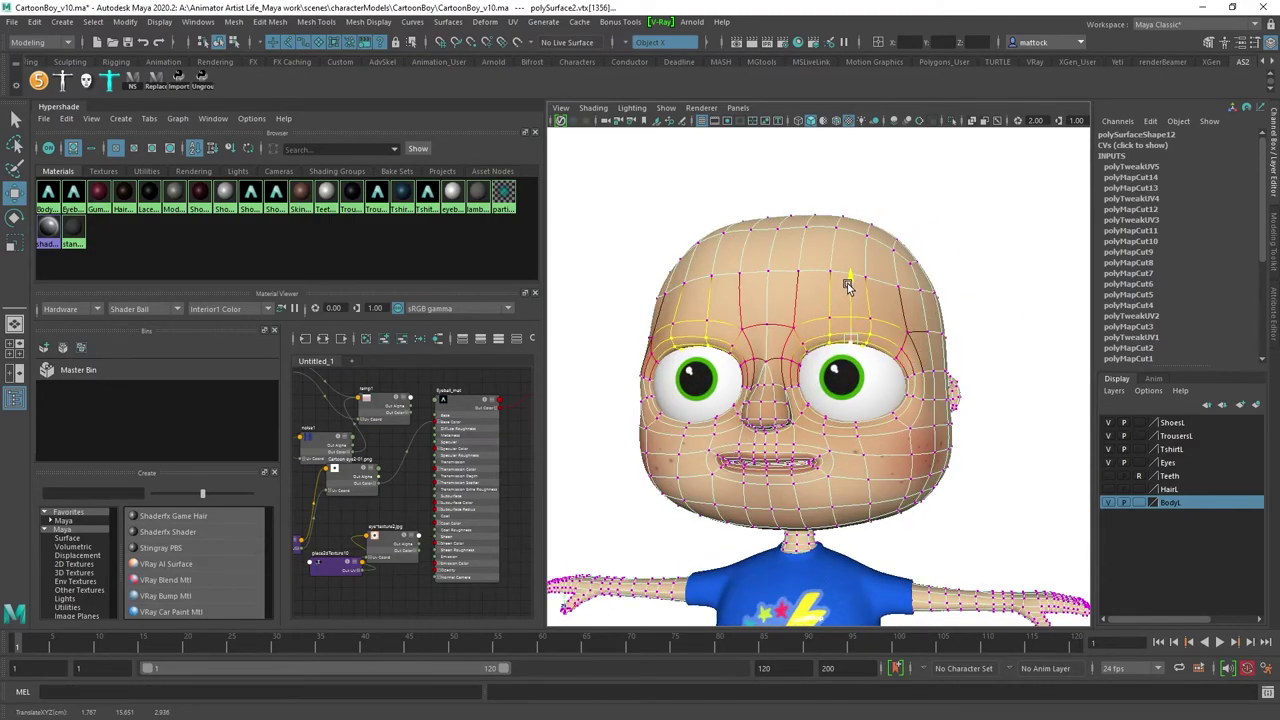
{"action": "left_click_drag", "start_coordinate": [820, 382], "coordinate": [781, 430], "text": "alt"}
Step: Move the lower outer eye-socket and cheek vertices symmetrically to reshape the area beneath both eyeballs
{"action": "mouse_move", "coordinate": [781, 430]}
{"action": "left_mouse_down", "text": "alt"}
{"action": "mouse_move", "coordinate": [791, 454]}
{"action": "mouse_move", "coordinate": [790, 441]}
{"action": "left_mouse_up", "text": "alt"}
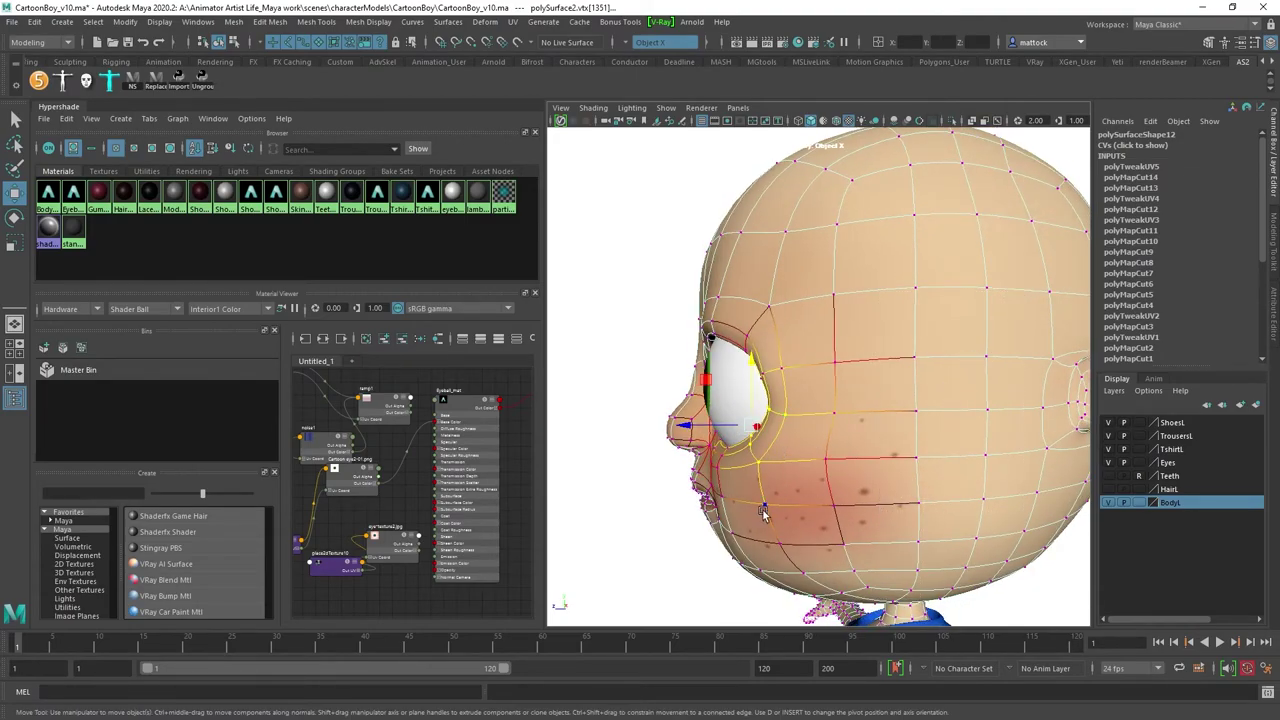
{"action": "left_click_drag", "start_coordinate": [765, 513], "coordinate": [855, 421], "text": "alt"}
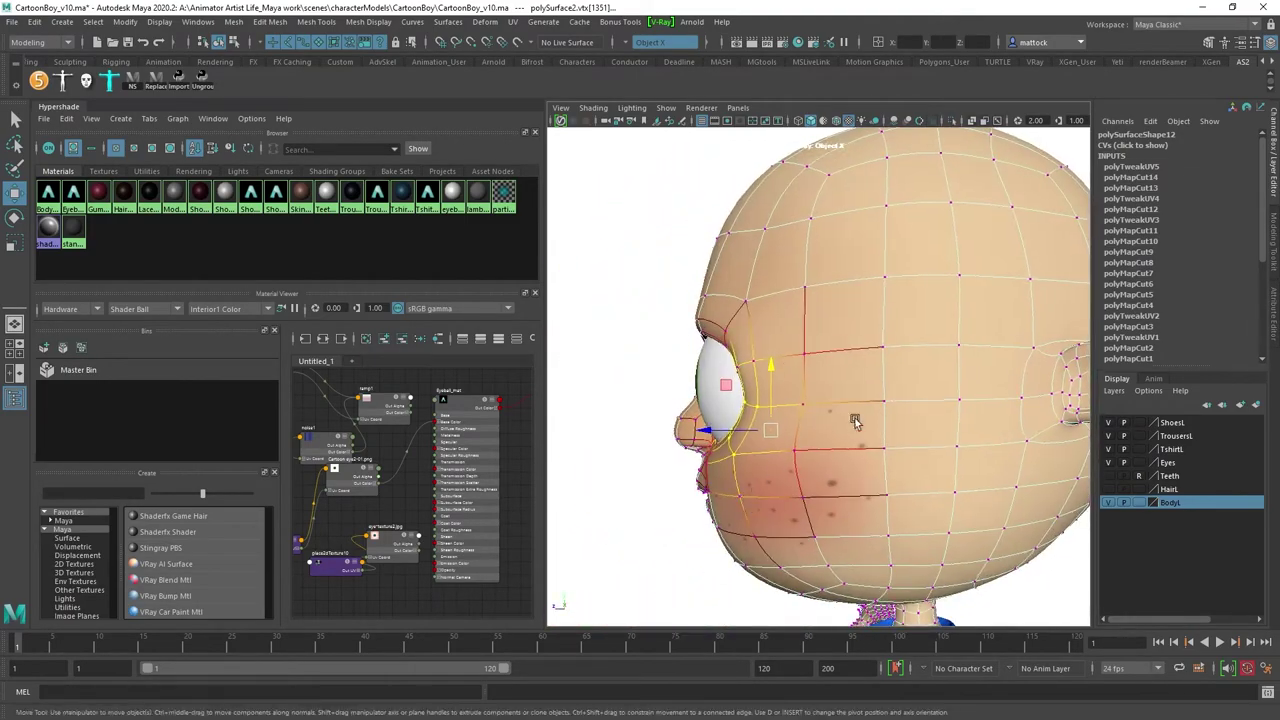
{"action": "left_click_drag", "start_coordinate": [841, 334], "coordinate": [843, 418], "text": "alt"}
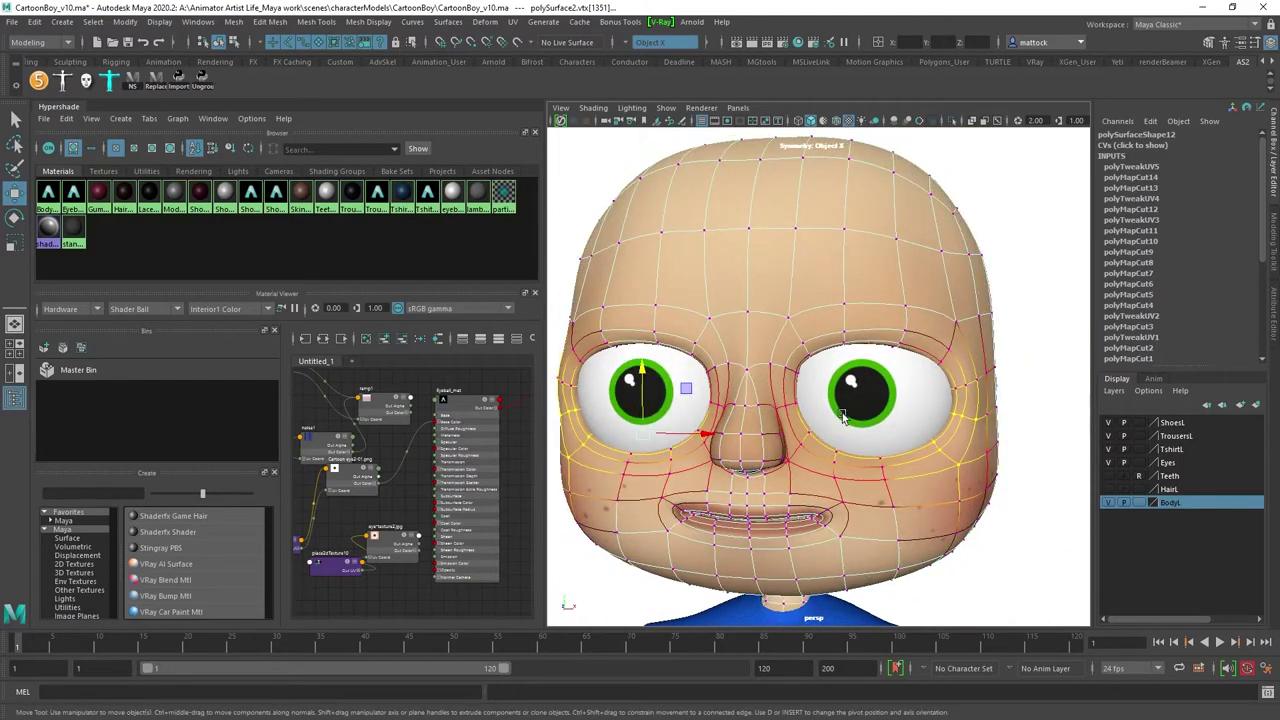
{"action": "left_click_drag", "start_coordinate": [633, 393], "coordinate": [640, 362]}
Step: Move the inner eye-corner vertices next to the nose bridge symmetrically to refine the inner rims of both sockets
{"action": "left_click_drag", "start_coordinate": [765, 400], "coordinate": [908, 421], "text": "alt"}
{"action": "right_click_drag", "start_coordinate": [908, 421], "coordinate": [795, 347], "text": "alt"}
{"action": "scroll", "coordinate": [795, 345], "scroll_direction": "up", "scroll_amount": 10}
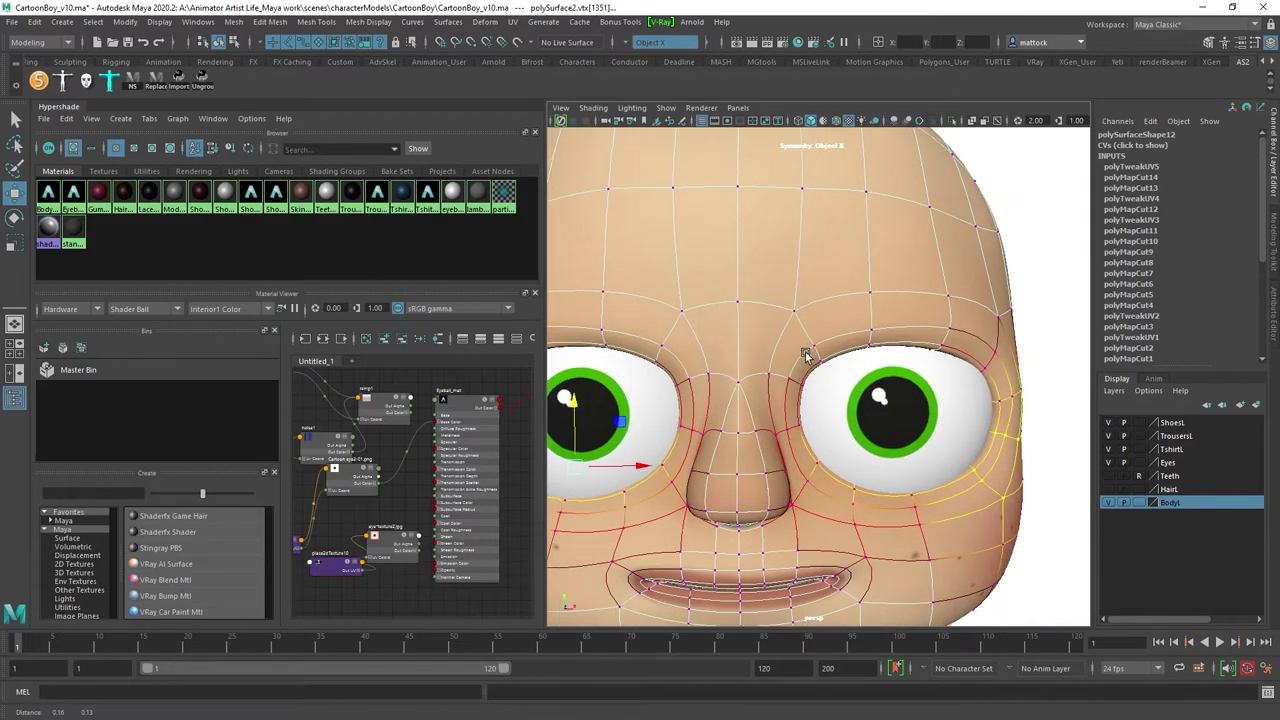
{"action": "left_click", "coordinate": [757, 407]}
{"action": "left_click_drag", "start_coordinate": [757, 407], "coordinate": [803, 432], "text": "alt"}
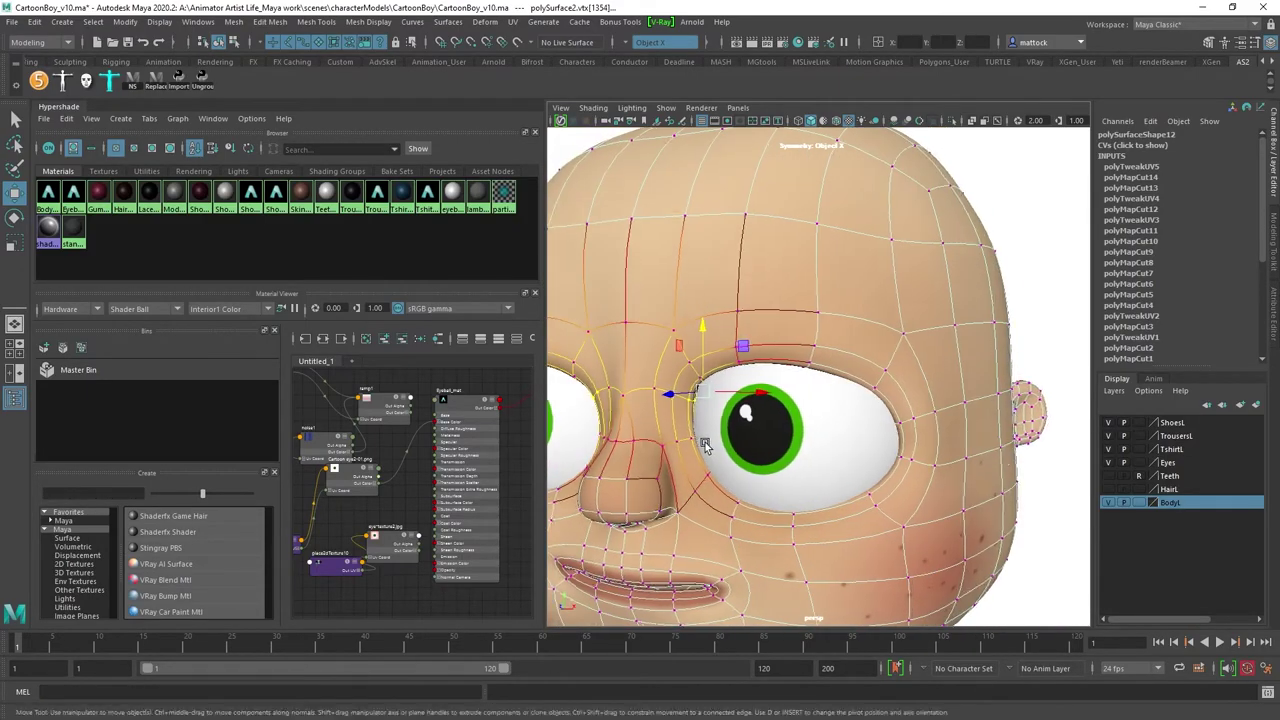
{"action": "left_click_drag", "start_coordinate": [755, 466], "coordinate": [873, 295], "text": "alt"}
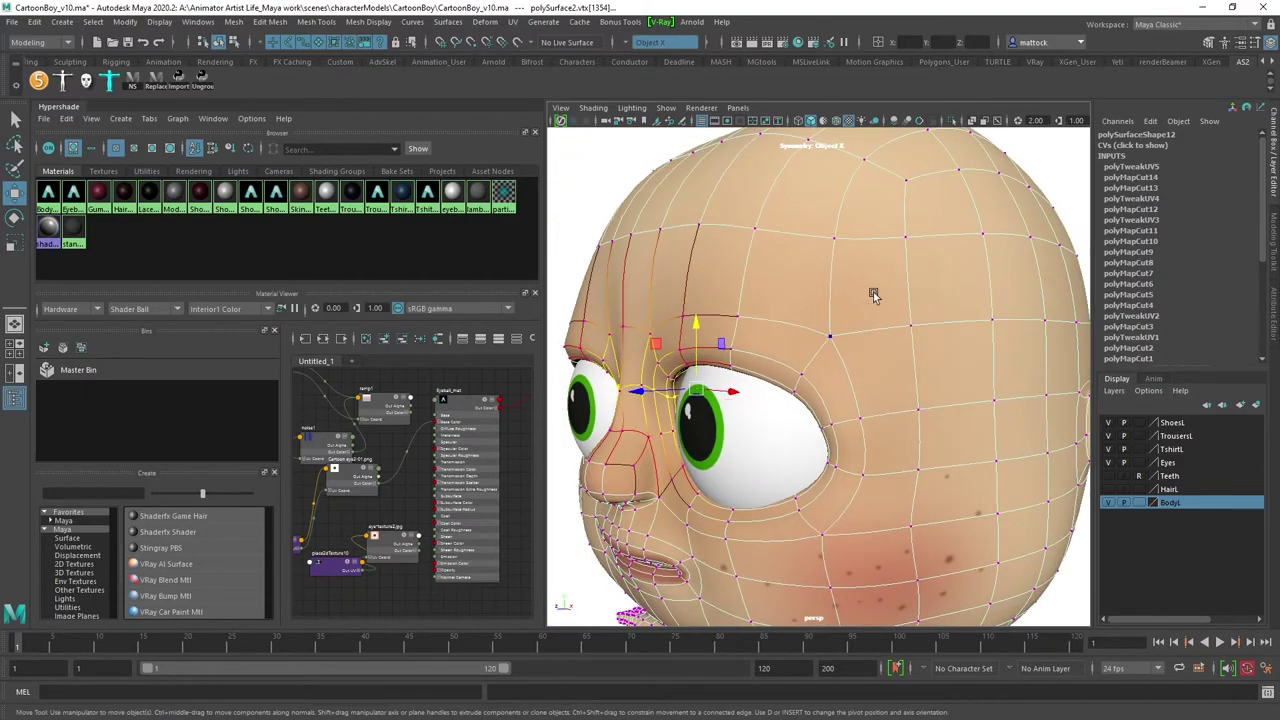
{"action": "left_click_drag", "start_coordinate": [703, 456], "coordinate": [828, 462], "text": "ctrl"}
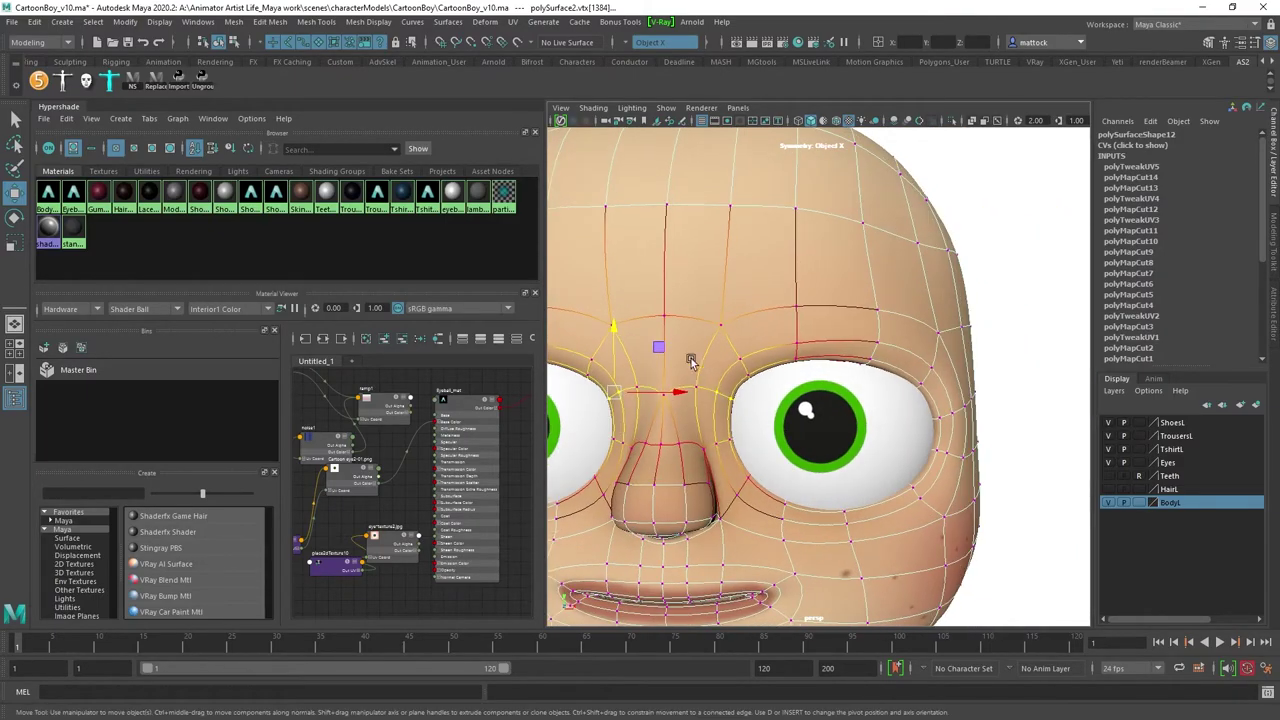
{"action": "scroll", "coordinate": [795, 304], "scroll_direction": "down", "scroll_amount": 4}
{"action": "middle_click_drag", "start_coordinate": [797, 303], "coordinate": [876, 315], "text": "alt"}
{"action": "left_click_drag", "start_coordinate": [838, 399], "coordinate": [827, 401]}
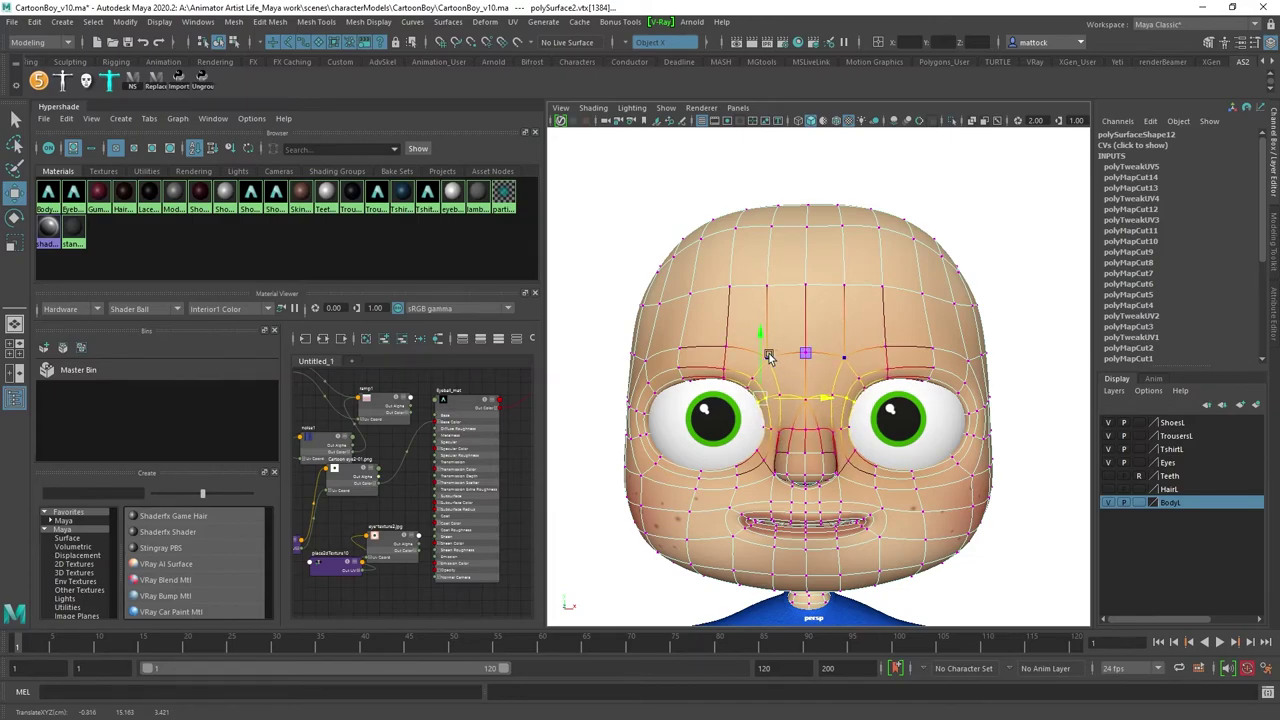
Step: Leave vertex editing of the body mesh, clear the selection, and examine the smoothed face from several angles
{"action": "right_click_drag", "start_coordinate": [985, 300], "coordinate": [680, 335], "text": "alt"}
{"action": "mouse_move", "coordinate": [680, 335]}
{"action": "left_mouse_down", "text": "alt"}
{"action": "mouse_move", "coordinate": [740, 342]}
{"action": "mouse_move", "coordinate": [662, 342]}
{"action": "left_mouse_up", "text": "alt"}
{"action": "right_click_drag", "start_coordinate": [662, 342], "coordinate": [806, 318], "text": "alt"}
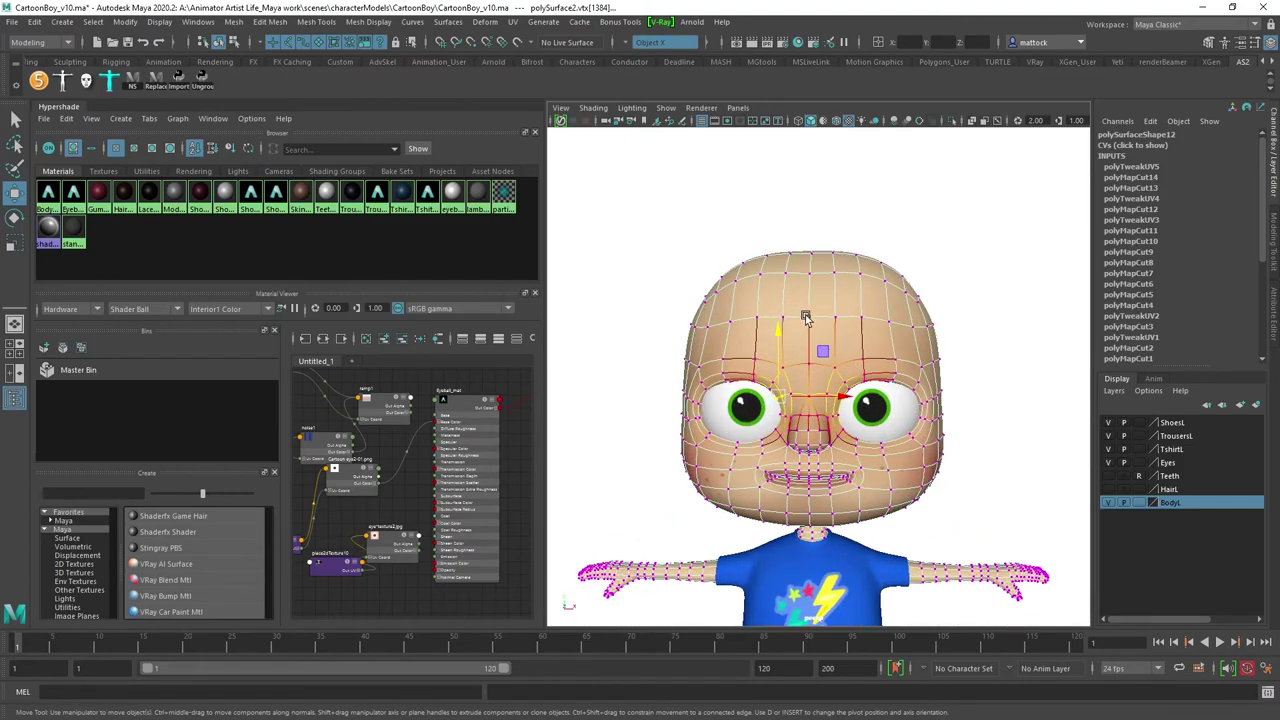
{"action": "left_click", "coordinate": [997, 311]}
{"action": "left_click_drag", "start_coordinate": [997, 311], "coordinate": [885, 320], "text": "alt"}
{"action": "right_click_drag", "start_coordinate": [700, 318], "coordinate": [743, 408], "text": "alt"}
{"action": "left_click_drag", "start_coordinate": [988, 345], "coordinate": [766, 330], "text": "alt"}
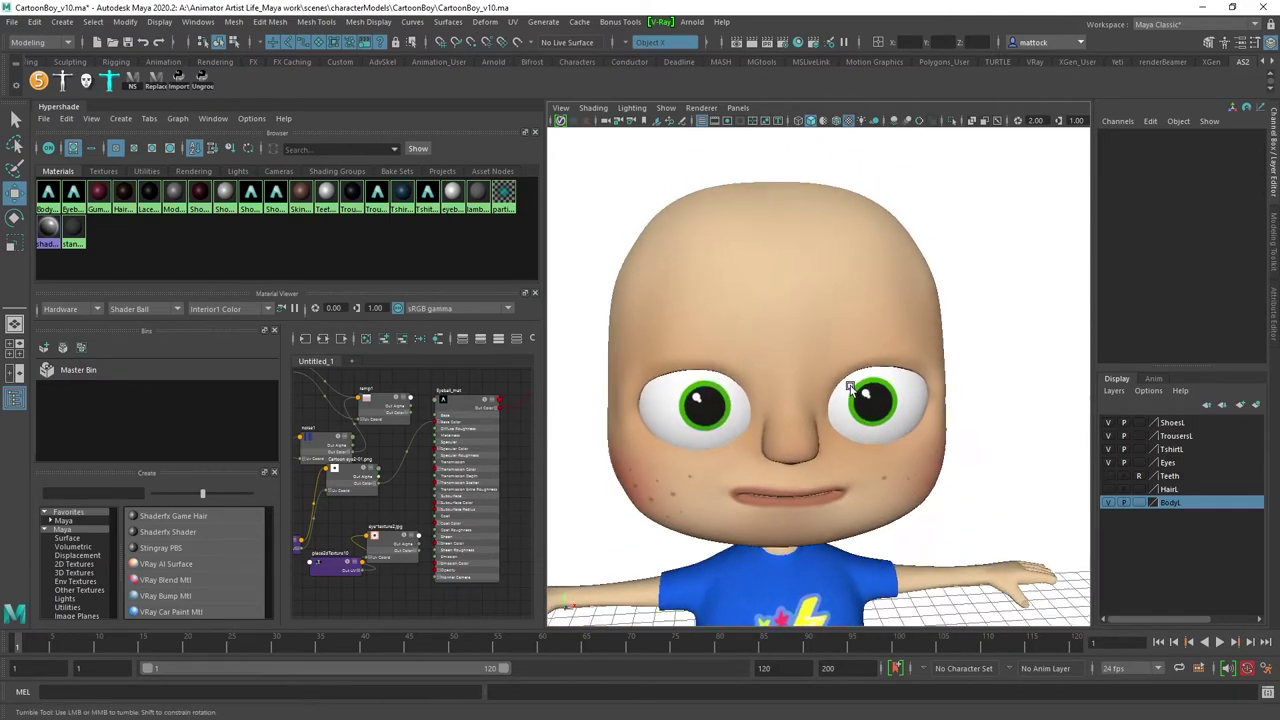
Step: Select the character's right eyeball and examine how it sits in the reshaped socket from several angles
{"action": "left_click", "coordinate": [688, 405]}
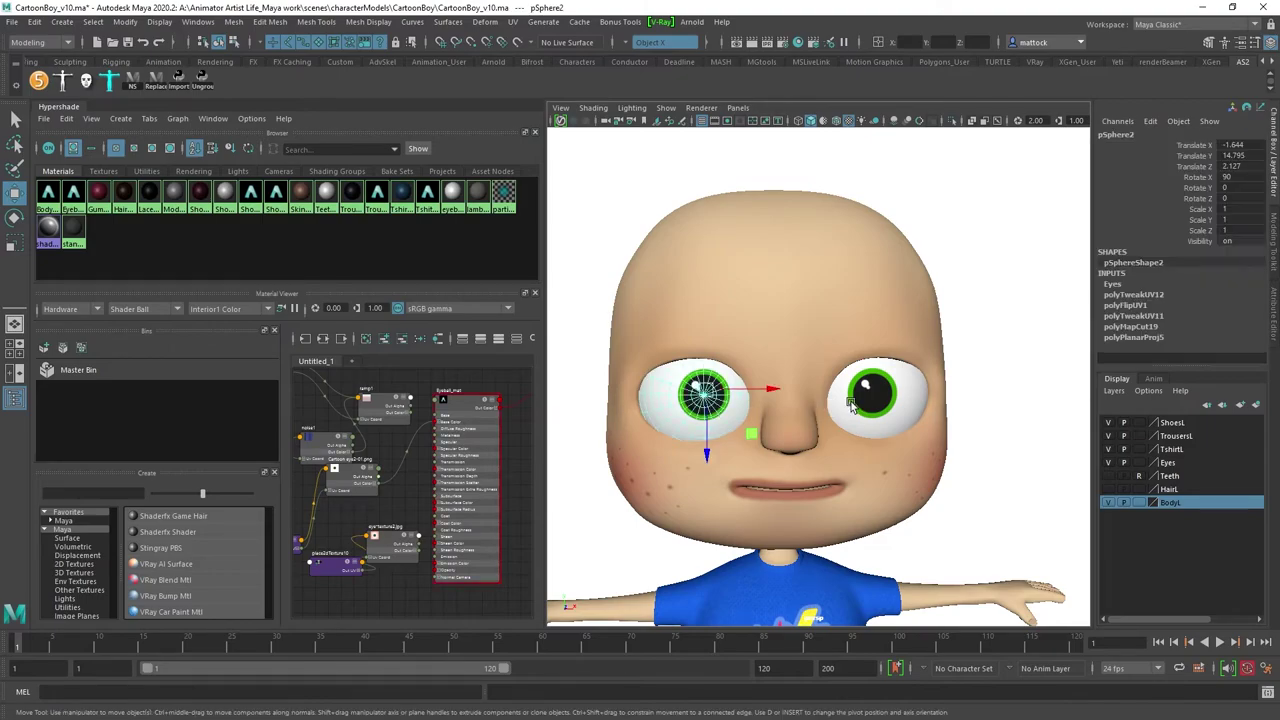
{"action": "right_click_drag", "start_coordinate": [660, 405], "coordinate": [842, 373]}
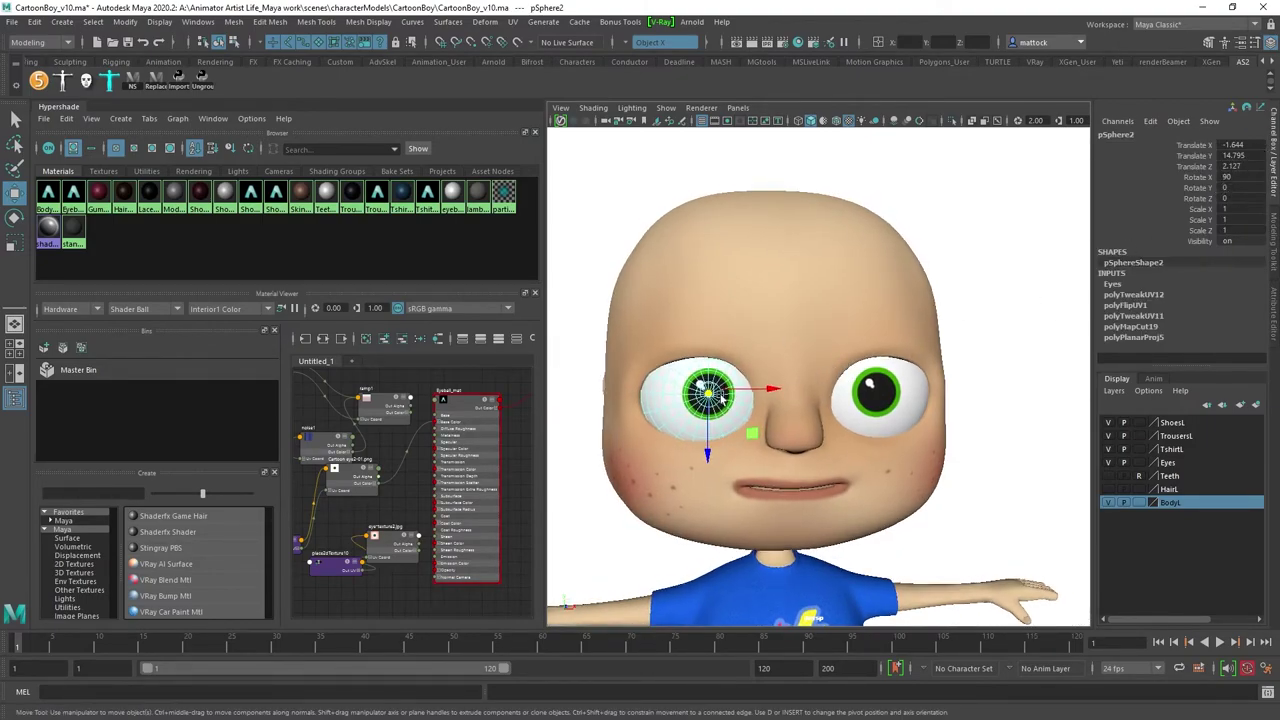
{"action": "right_click_drag", "start_coordinate": [666, 338], "coordinate": [714, 327]}
{"action": "left_click_drag", "start_coordinate": [768, 352], "coordinate": [823, 398], "text": "alt"}
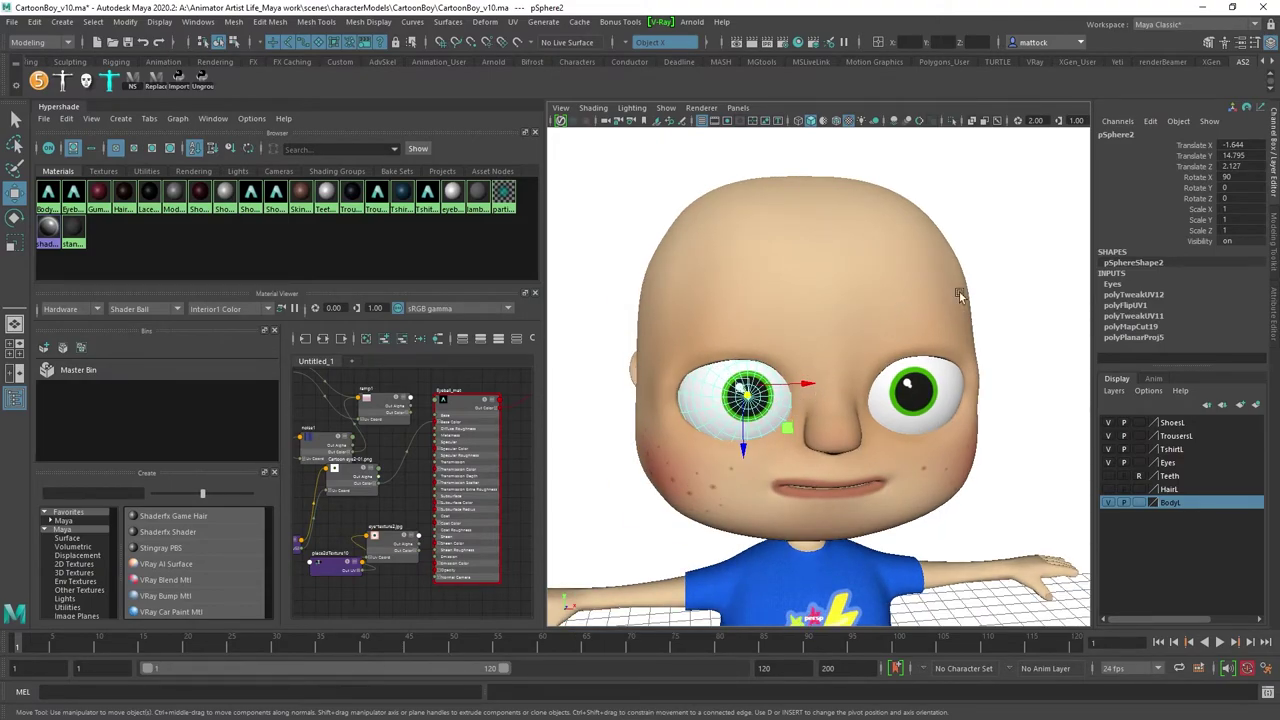
{"action": "left_click_drag", "start_coordinate": [897, 334], "coordinate": [873, 315], "text": "alt"}
{"action": "left_click_drag", "start_coordinate": [838, 399], "coordinate": [880, 405], "text": "alt"}
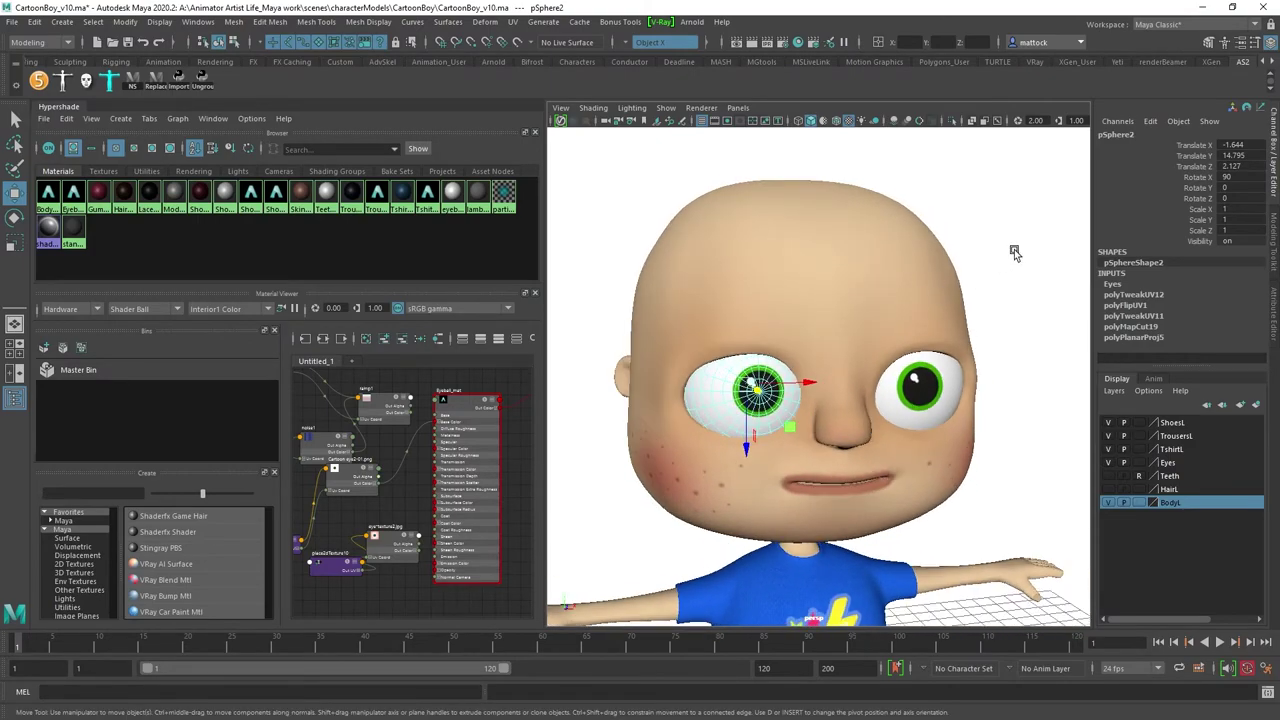
Step: Try rotating the character's right eyeball around X and around Y, undoing each rotation
{"action": "left_click", "coordinate": [1201, 179]}
{"action": "middle_click_drag", "start_coordinate": [972, 226], "coordinate": [989, 225]}
{"action": "key", "text": "ctrl+z"}
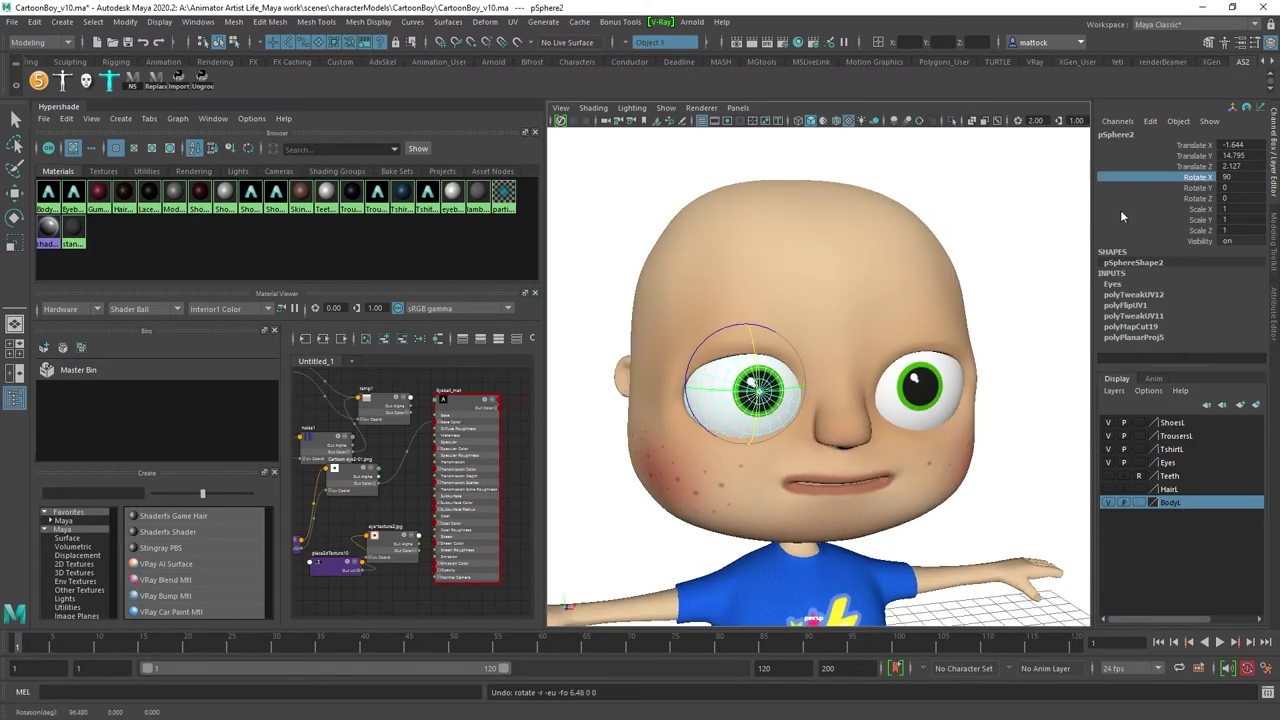
{"action": "left_click", "coordinate": [1197, 187]}
{"action": "middle_click_drag", "start_coordinate": [950, 240], "coordinate": [958, 252]}
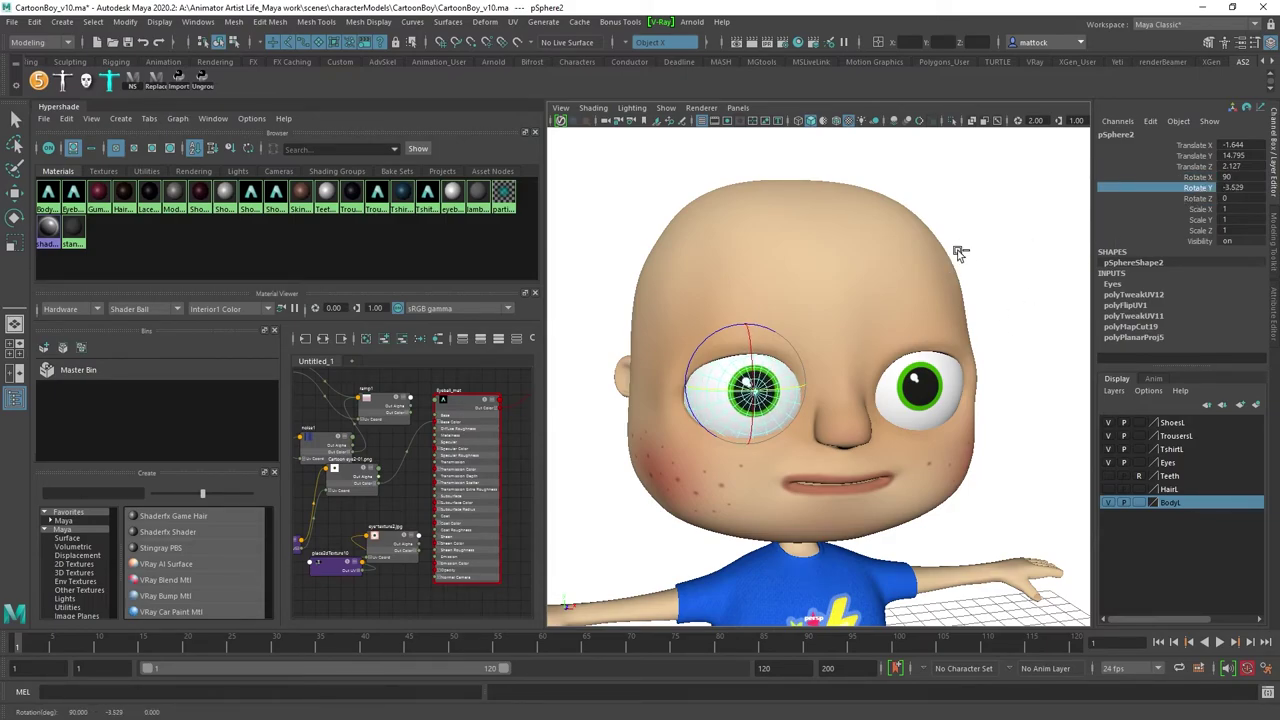
{"action": "key", "text": "ctrl+z"}
{"action": "left_click_drag", "start_coordinate": [962, 269], "coordinate": [933, 264], "text": "alt"}
{"action": "left_click_drag", "start_coordinate": [888, 375], "coordinate": [902, 385], "text": "alt"}
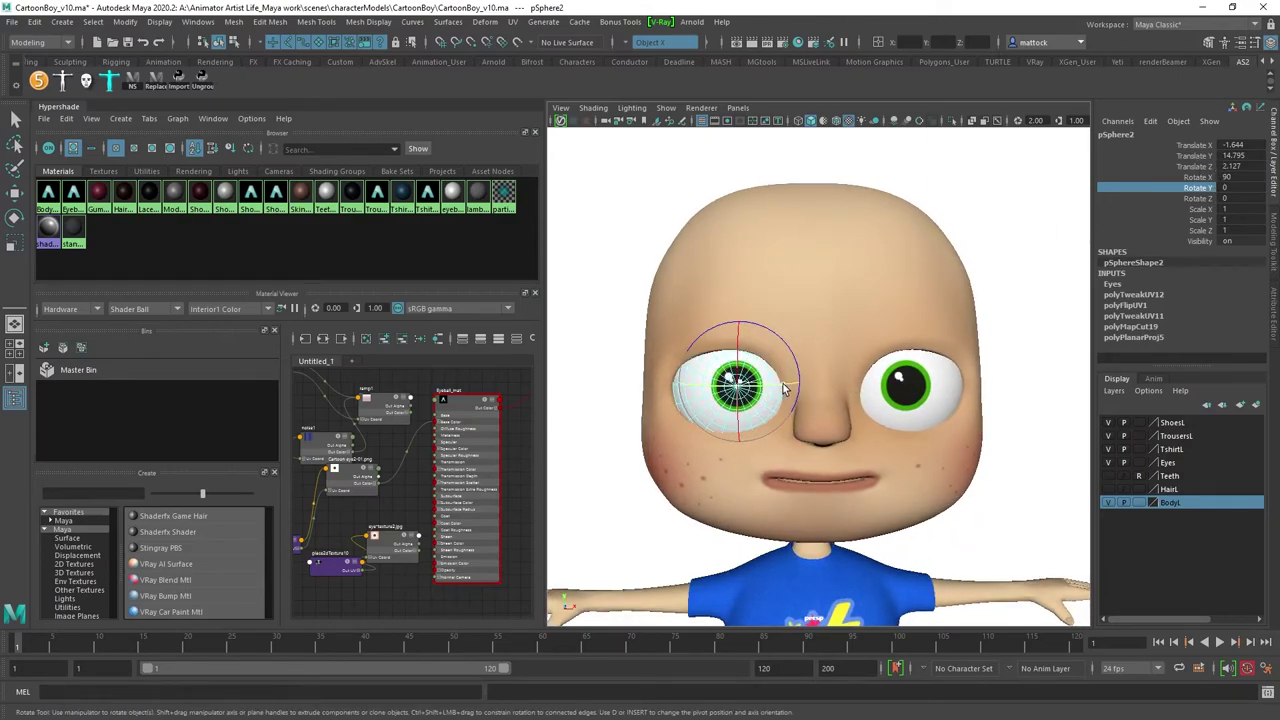
Step: Turn the character's right eyeball slightly outward by setting its Rotate Y to -5
{"action": "left_click_drag", "start_coordinate": [785, 389], "coordinate": [781, 391]}
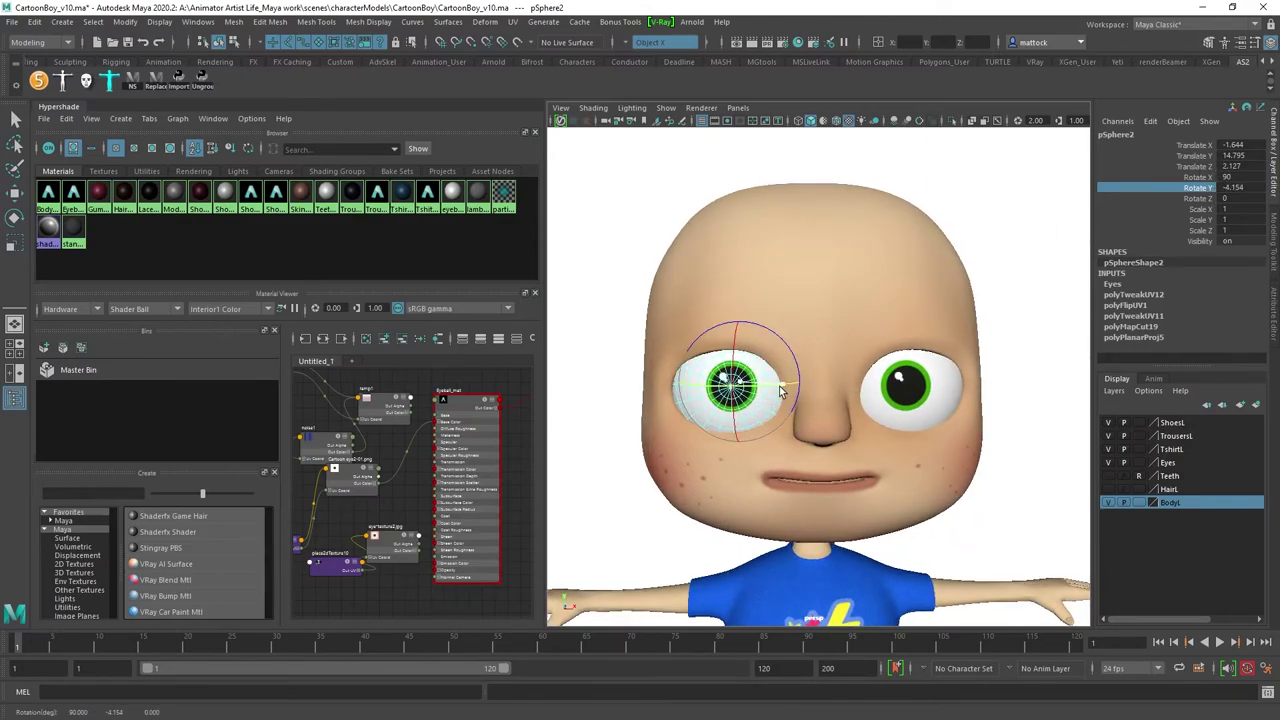
{"action": "left_click", "coordinate": [1238, 187]}
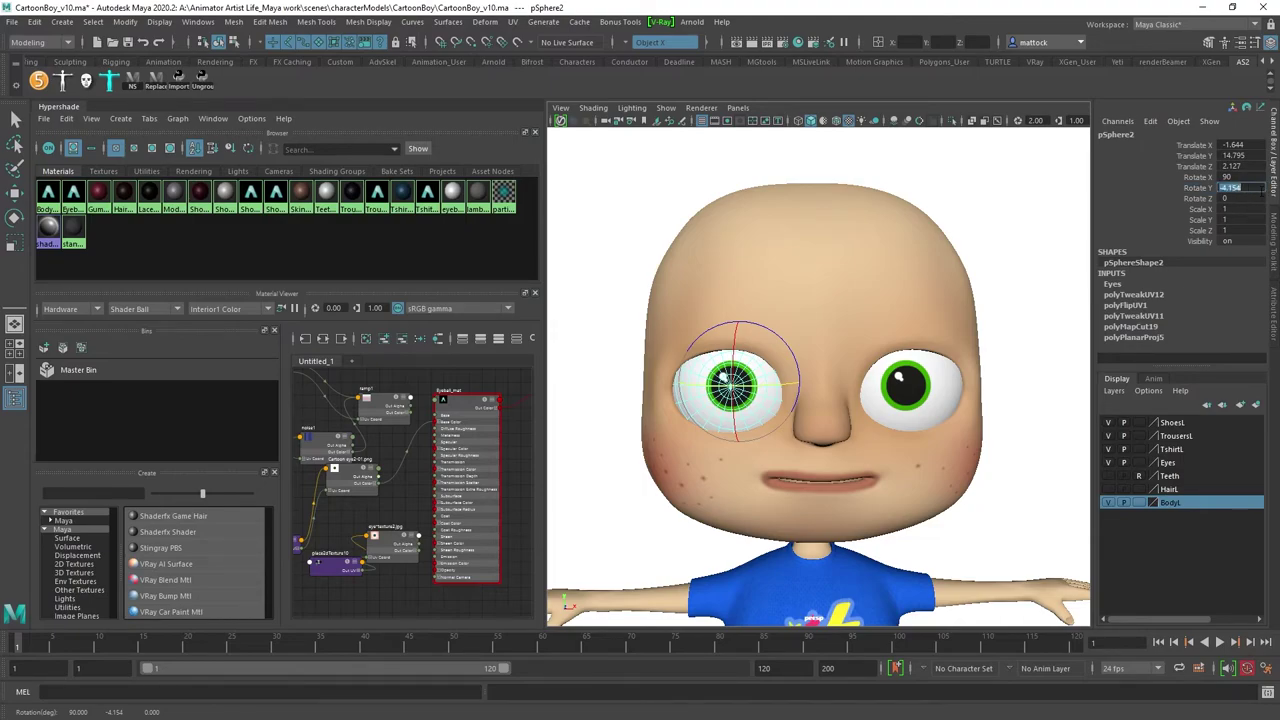
{"action": "type", "text": "-5"}
{"action": "key", "text": "Return"}
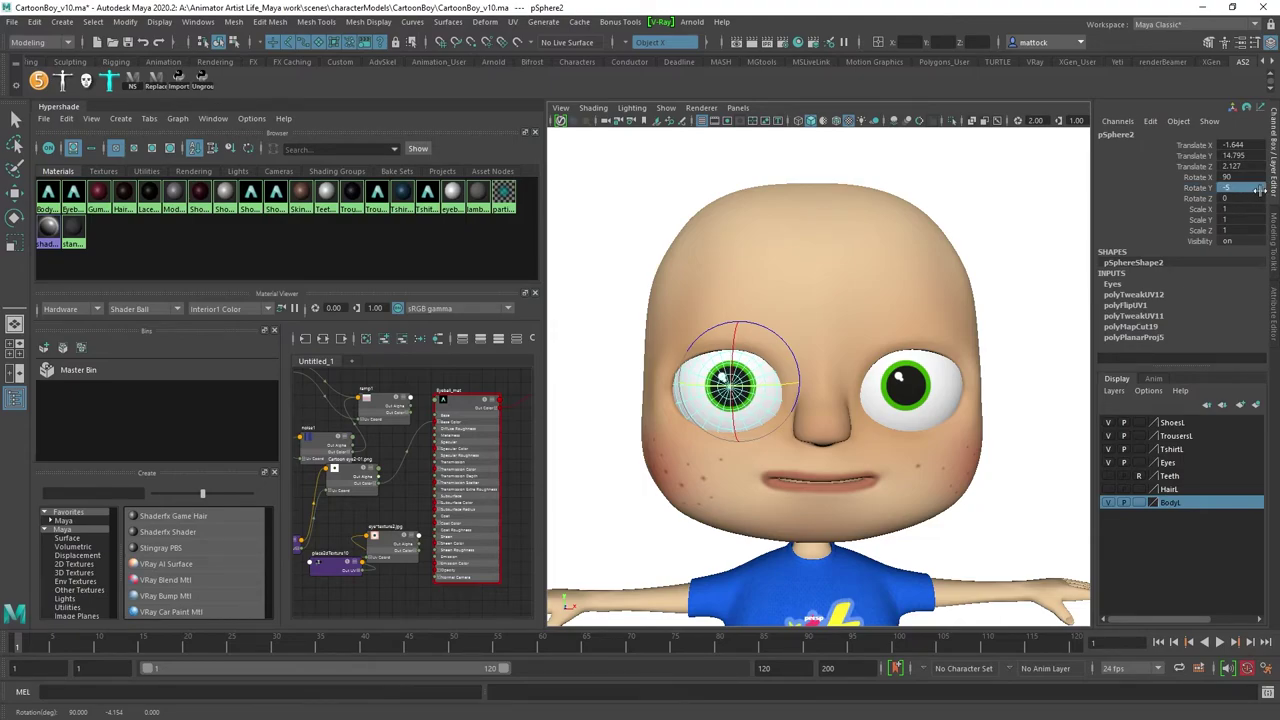
Step: Set Rotate Y of the character's left eyeball to 5 to mirror the right one, restoring textured display and clearing the selection
{"action": "left_click", "coordinate": [927, 412]}
{"action": "key", "text": "w"}
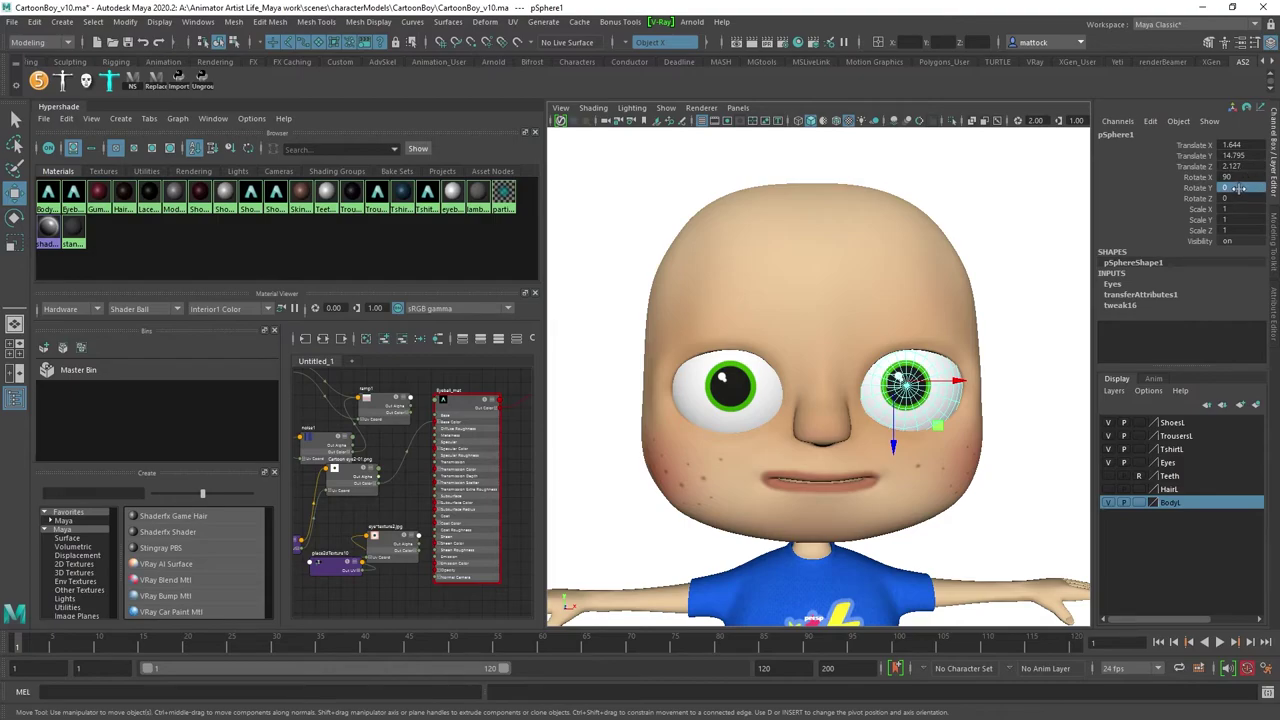
{"action": "key", "text": "ctrl+1"}
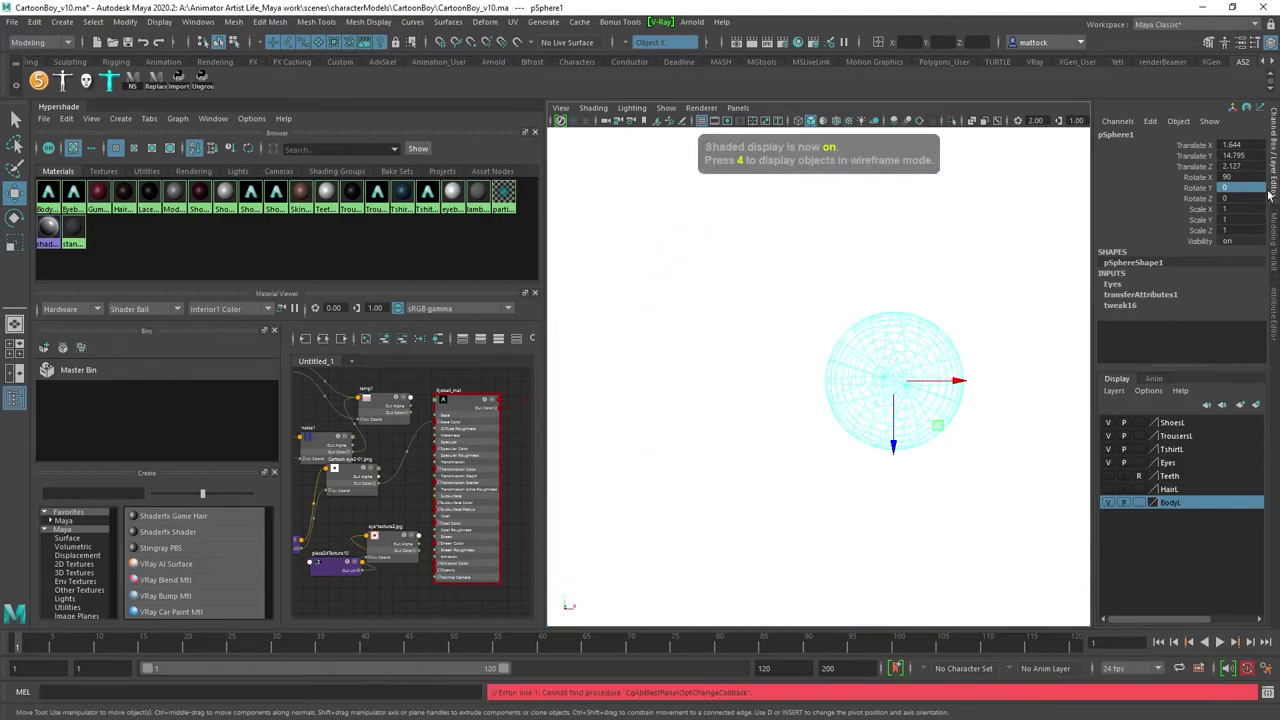
{"action": "key", "text": "ctrl+z"}
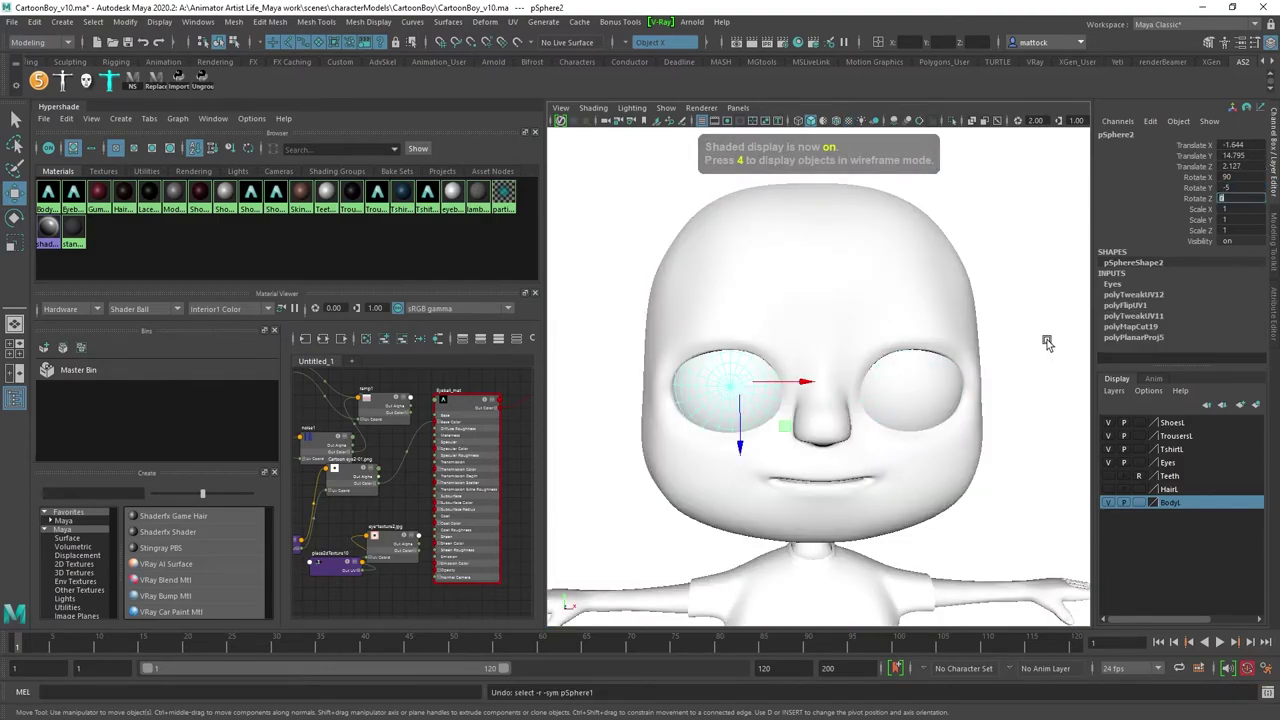
{"action": "left_click", "coordinate": [908, 400]}
{"action": "key", "text": "6"}
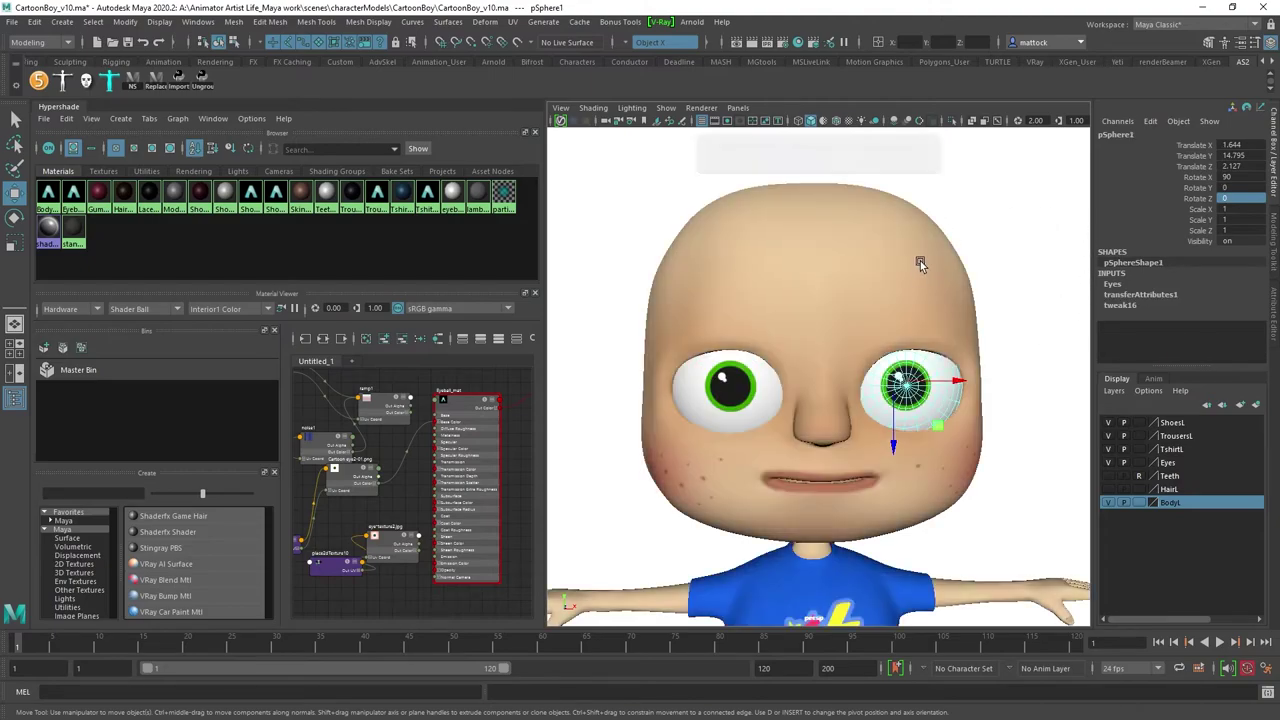
{"action": "left_click", "coordinate": [1238, 187]}
{"action": "type", "text": "5"}
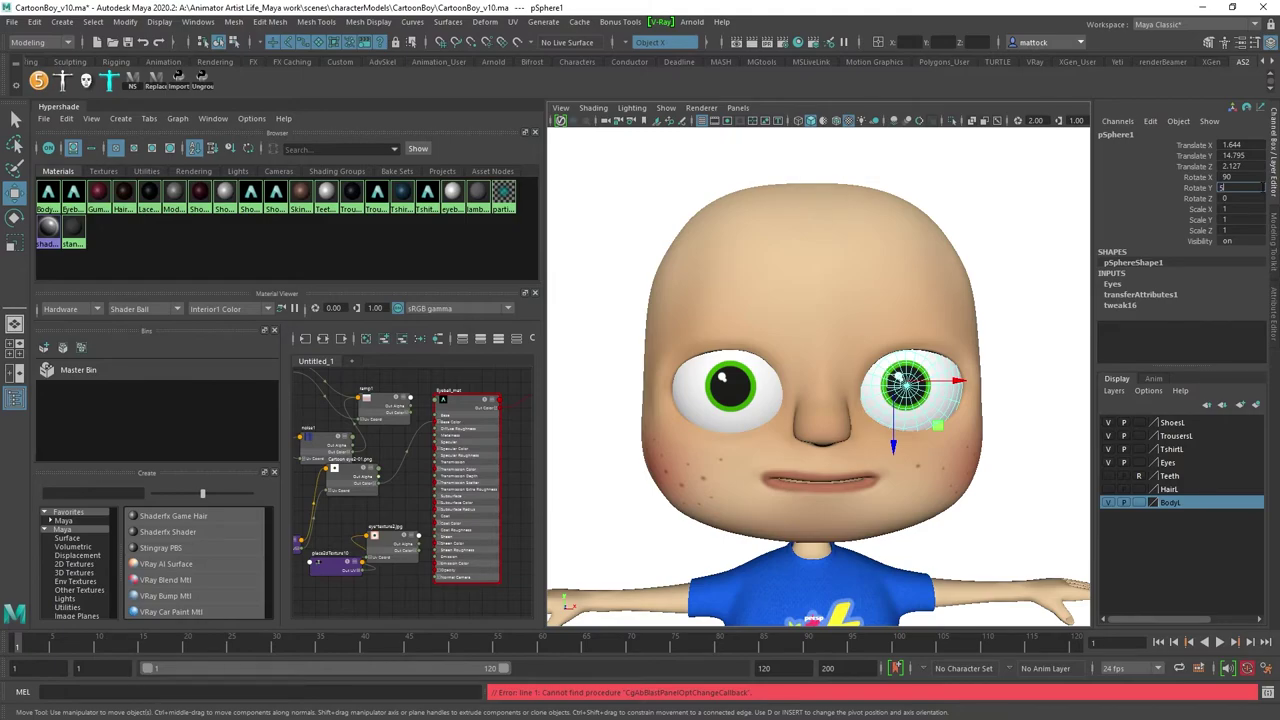
{"action": "key", "text": "Return"}
{"action": "left_click", "coordinate": [1020, 259]}
Step: Examine the eye direction and the overall look of the face from several angles and distances
{"action": "right_click_drag", "start_coordinate": [1012, 264], "coordinate": [878, 337], "text": "alt"}
{"action": "mouse_move", "coordinate": [878, 337]}
{"action": "left_mouse_down", "text": "alt"}
{"action": "mouse_move", "coordinate": [834, 341]}
{"action": "mouse_move", "coordinate": [891, 336]}
{"action": "left_mouse_up", "text": "alt"}
{"action": "left_click_drag", "start_coordinate": [908, 340], "coordinate": [832, 350], "text": "alt"}
{"action": "mouse_move", "coordinate": [832, 350]}
{"action": "right_mouse_down", "text": "alt"}
{"action": "mouse_move", "coordinate": [946, 345]}
{"action": "mouse_move", "coordinate": [836, 342]}
{"action": "right_mouse_up", "text": "alt"}
{"action": "mouse_move", "coordinate": [860, 344]}
{"action": "left_mouse_down", "text": "alt"}
{"action": "mouse_move", "coordinate": [827, 349]}
{"action": "mouse_move", "coordinate": [874, 360]}
{"action": "mouse_move", "coordinate": [841, 352]}
{"action": "mouse_move", "coordinate": [853, 346]}
{"action": "left_mouse_up", "text": "alt"}
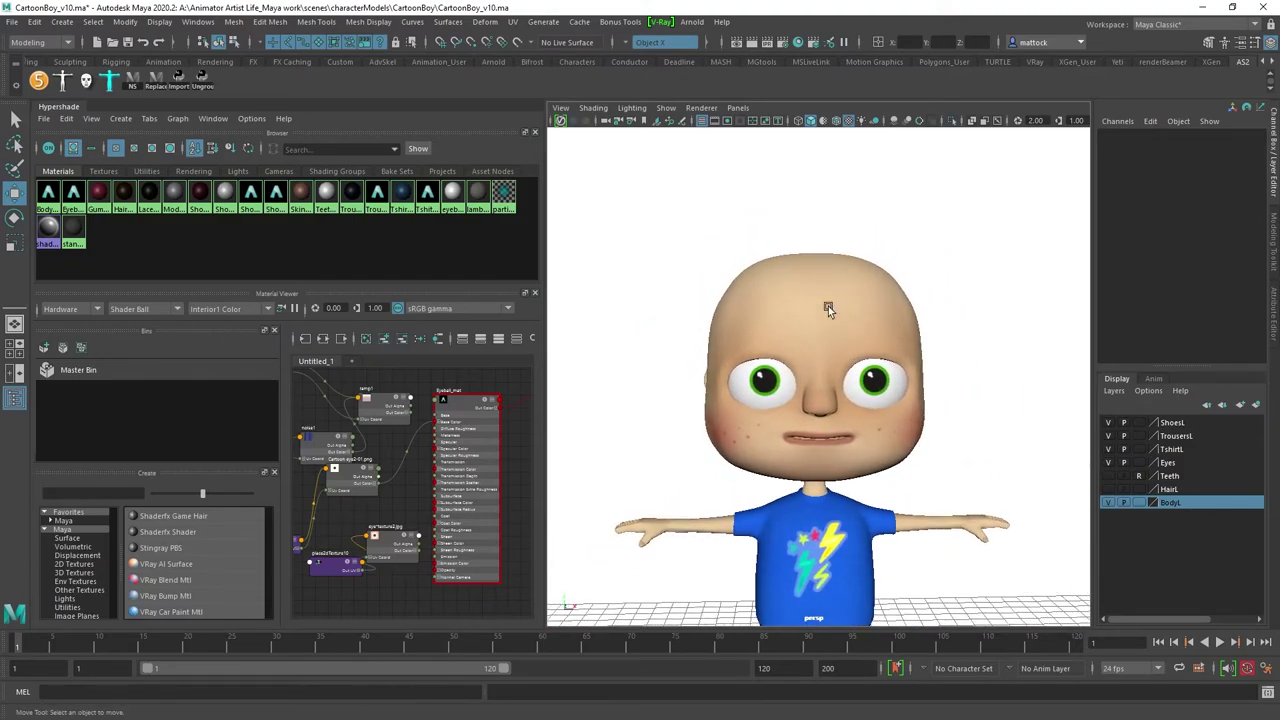
{"action": "right_click_drag", "start_coordinate": [818, 355], "coordinate": [796, 372], "text": "alt"}
{"action": "left_click_drag", "start_coordinate": [796, 372], "coordinate": [815, 404], "text": "alt"}
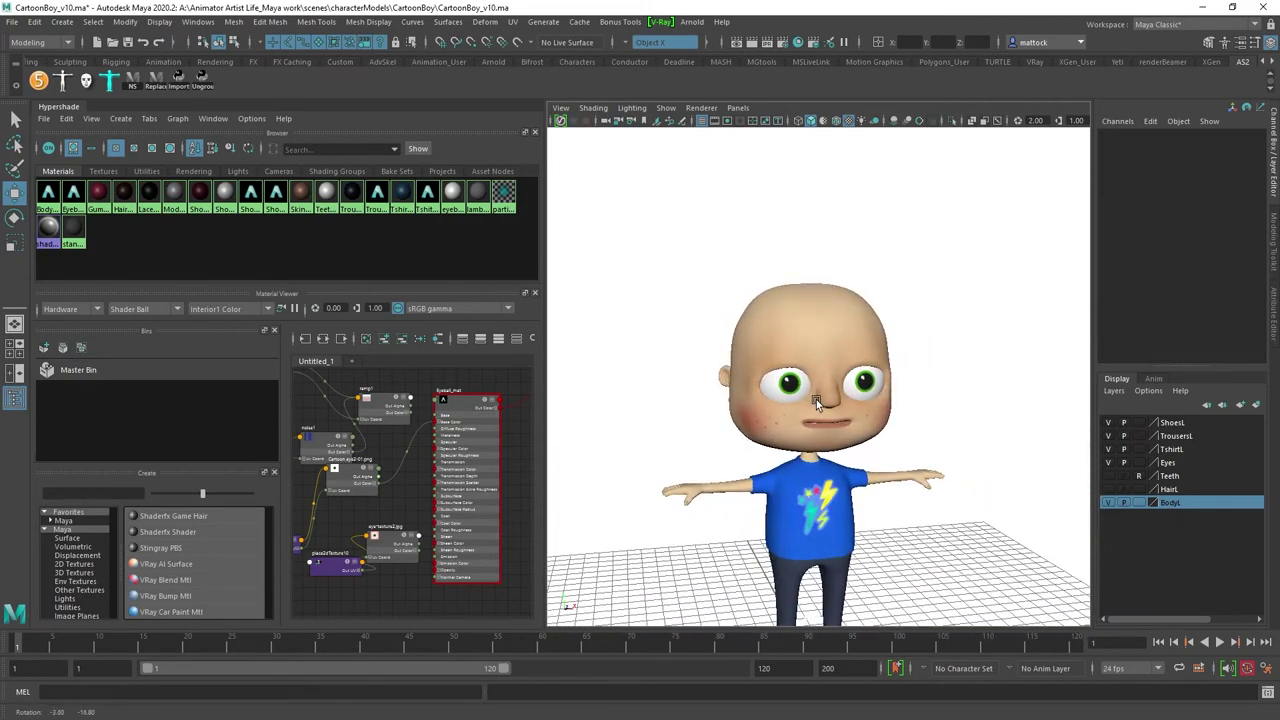
{"action": "right_click_drag", "start_coordinate": [815, 404], "coordinate": [876, 390], "text": "alt"}
{"action": "left_click_drag", "start_coordinate": [876, 390], "coordinate": [842, 375], "text": "alt"}
{"action": "right_click_drag", "start_coordinate": [702, 386], "coordinate": [840, 369], "text": "alt"}
{"action": "left_click_drag", "start_coordinate": [830, 362], "coordinate": [811, 378], "text": "alt"}
{"action": "right_click_drag", "start_coordinate": [708, 366], "coordinate": [780, 371], "text": "alt"}
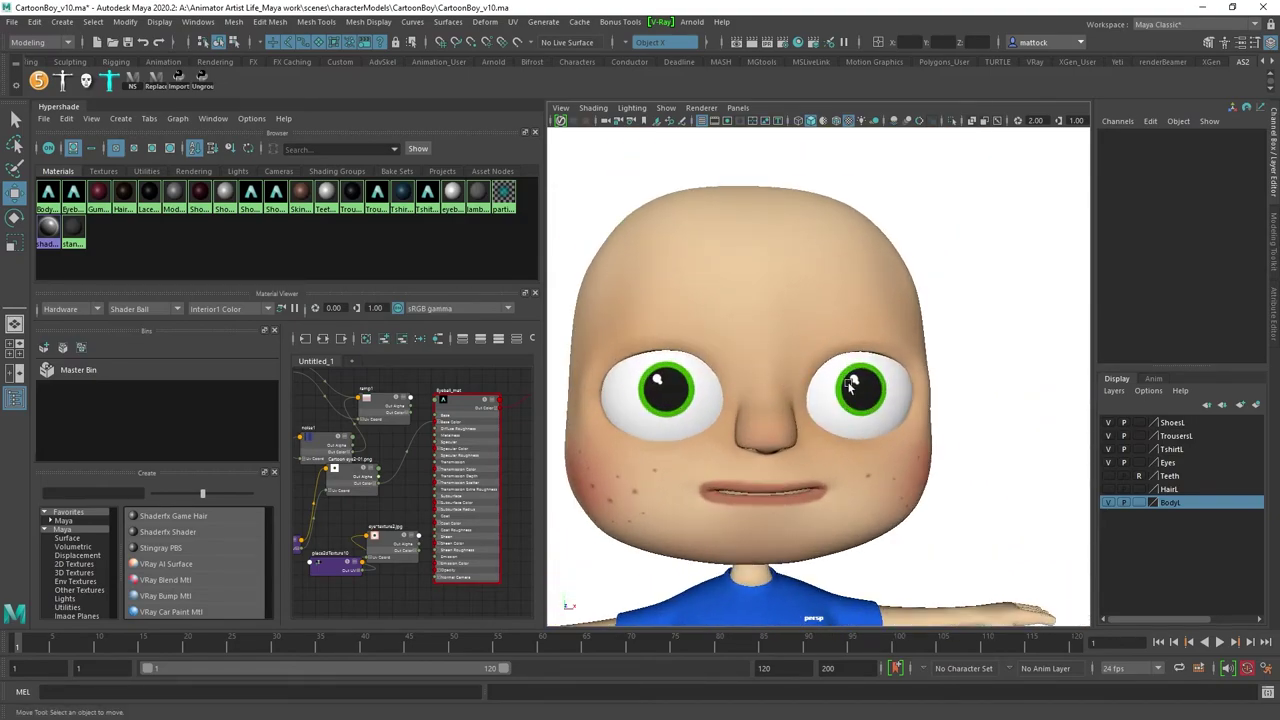
{"action": "left_click_drag", "start_coordinate": [845, 402], "coordinate": [869, 363], "text": "alt"}
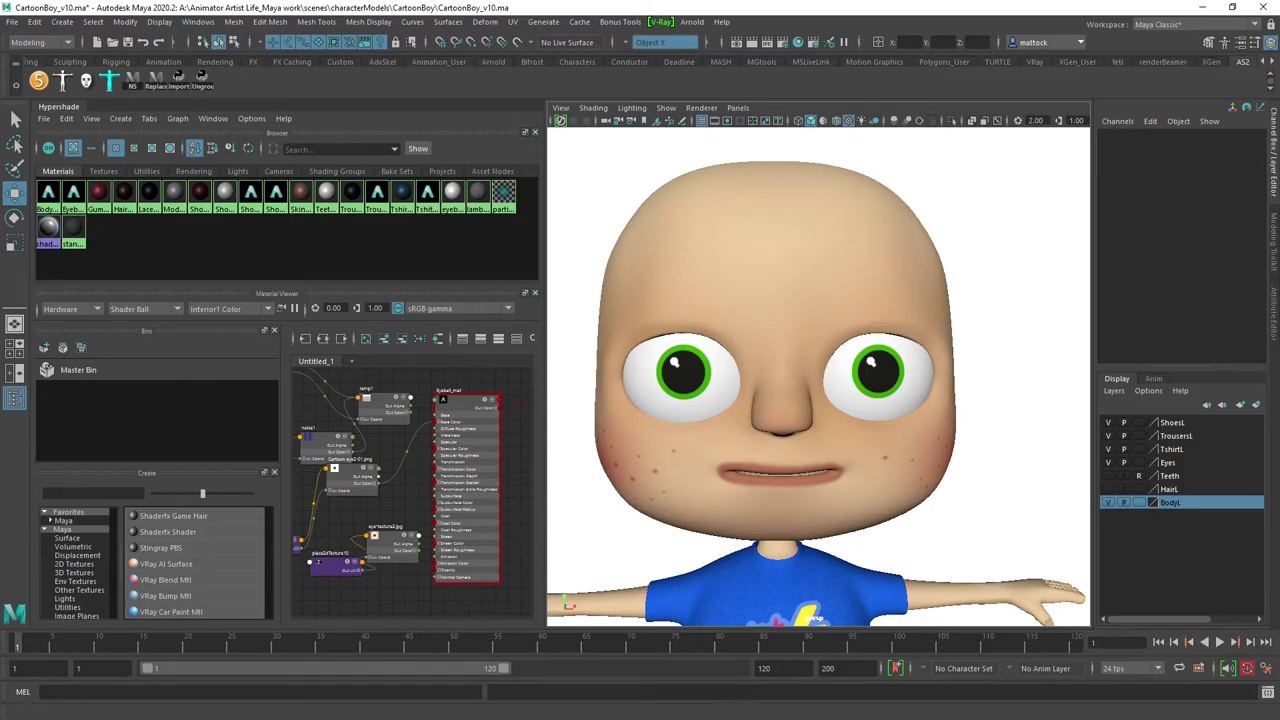
Step: Switch to Illustrator and scale the whole iris artwork up slightly from its centre in Cartoon eye.ai
{"action": "key", "text": "alt+Tab"}
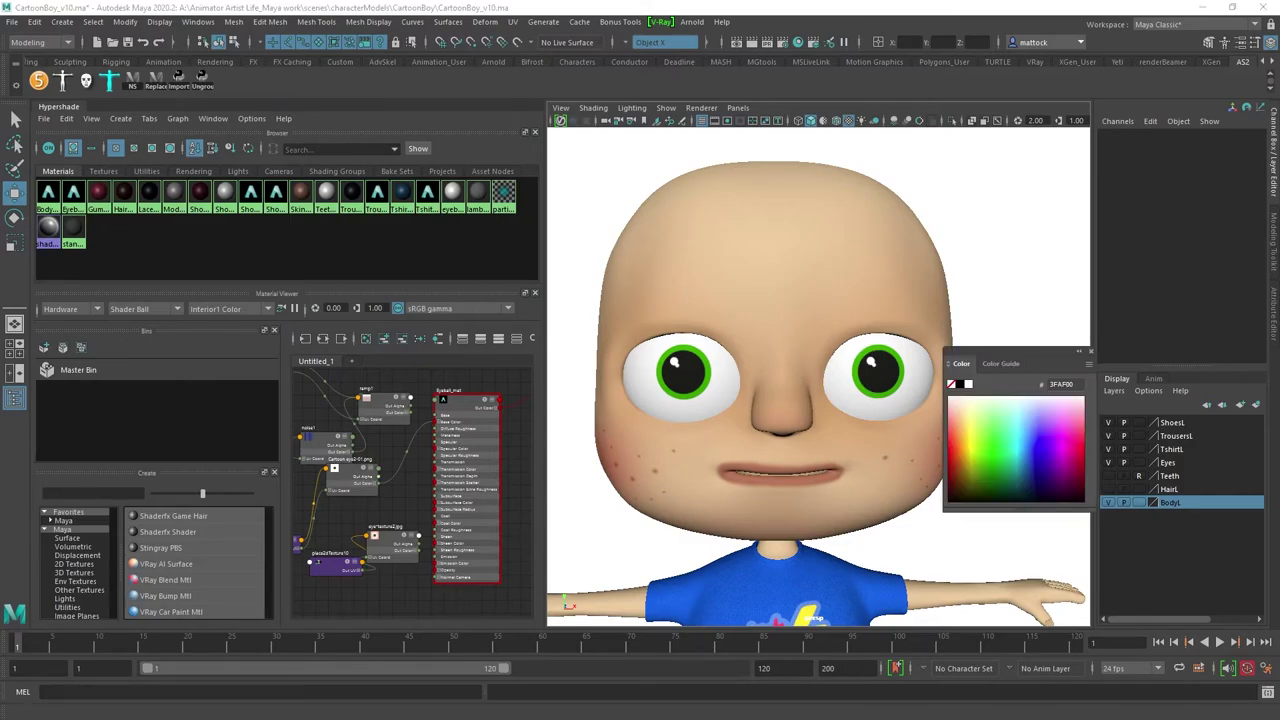
{"action": "left_click_drag", "start_coordinate": [1279, 352], "coordinate": [752, 20]}
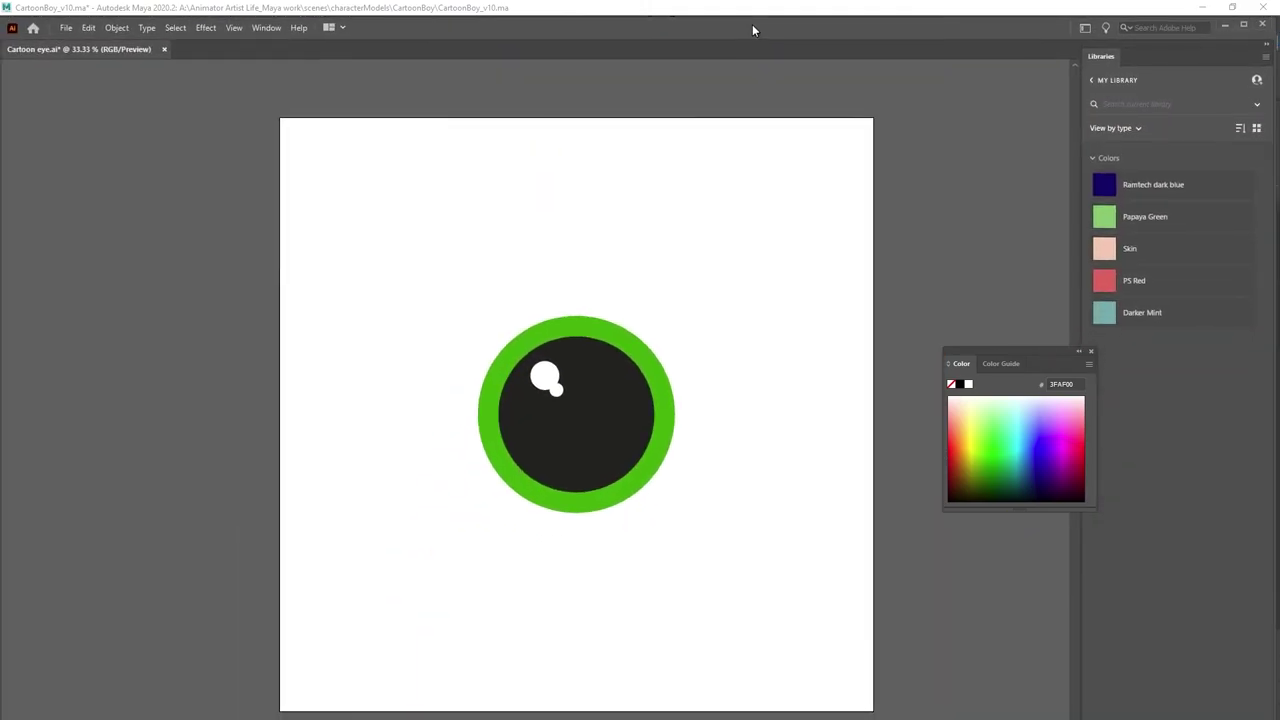
{"action": "left_click_drag", "start_coordinate": [402, 296], "coordinate": [786, 608]}
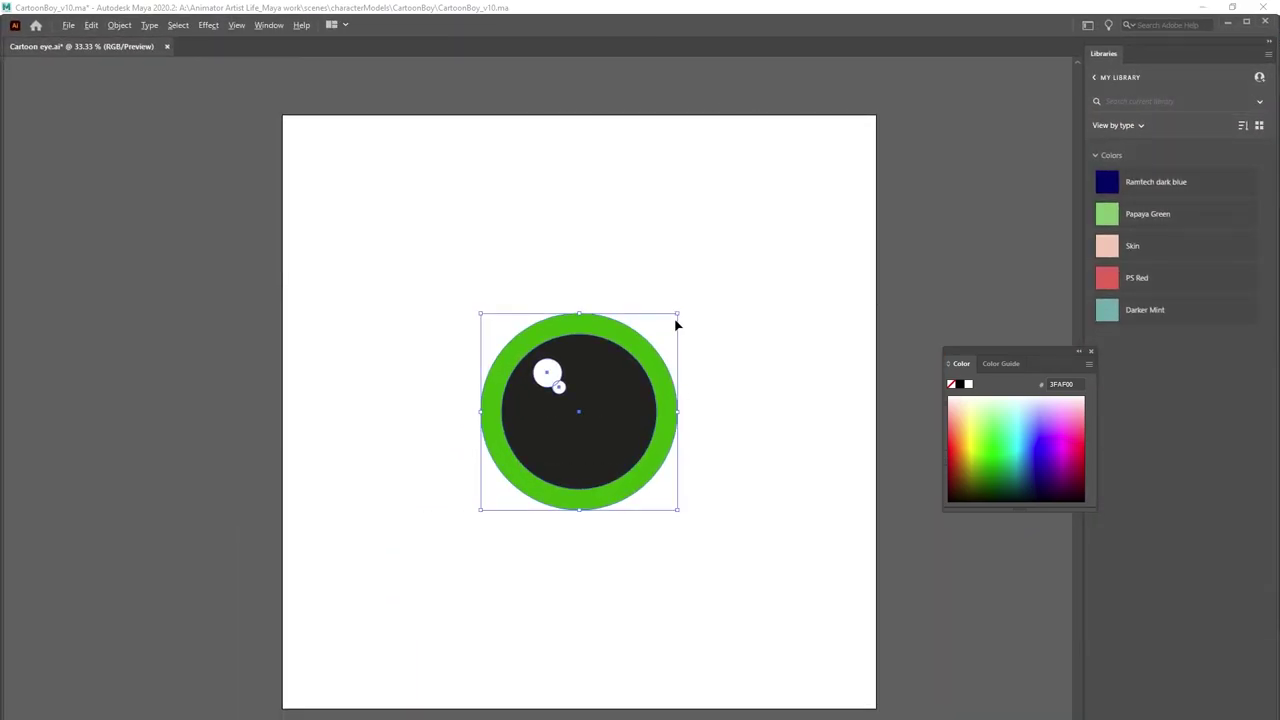
{"action": "left_click_drag", "start_coordinate": [679, 313], "coordinate": [692, 300]}
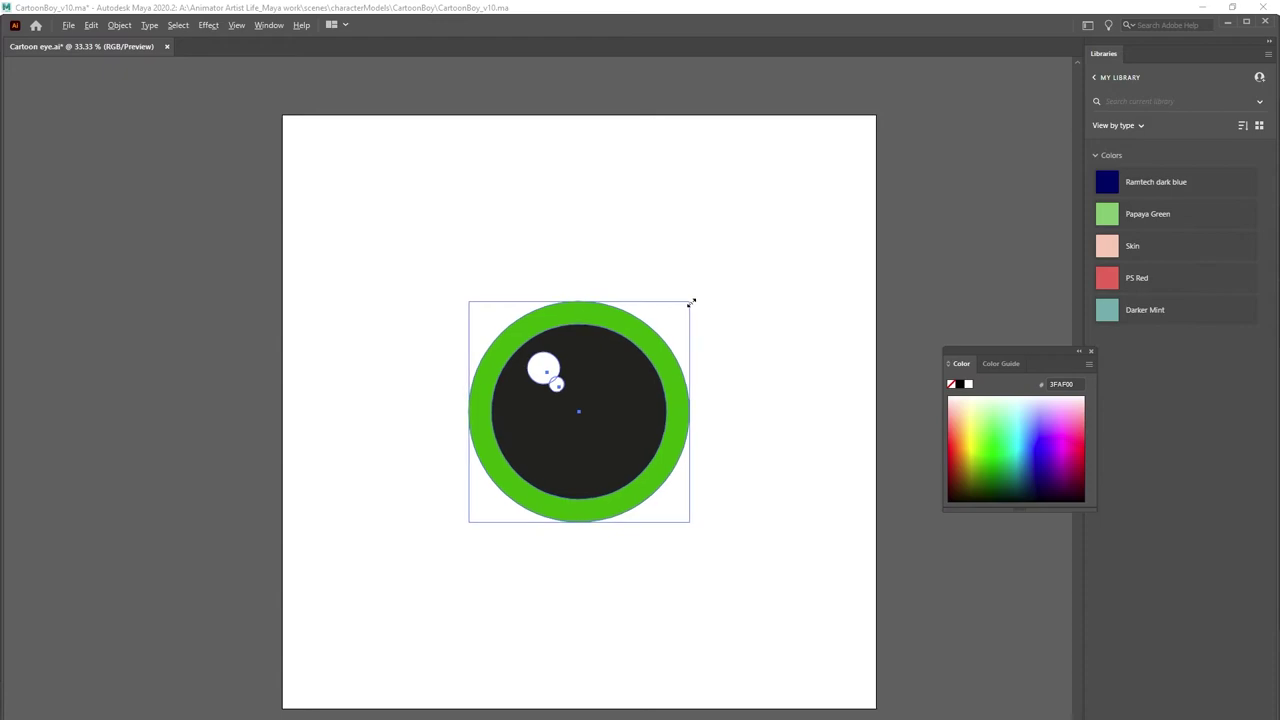
{"action": "left_click", "coordinate": [740, 341]}
Step: Recolour the outer iris ring from green to bright blue, 3284FF, and deselect it
{"action": "left_click", "coordinate": [672, 360]}
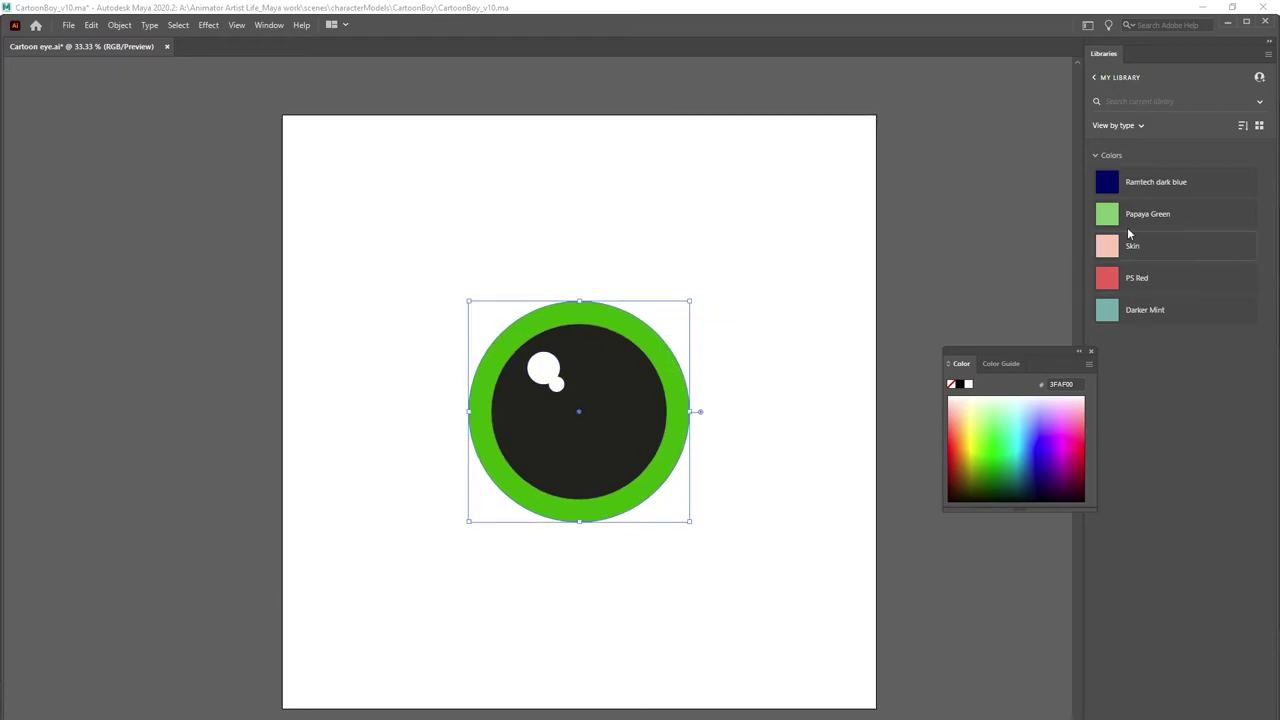
{"action": "left_click", "coordinate": [1050, 456]}
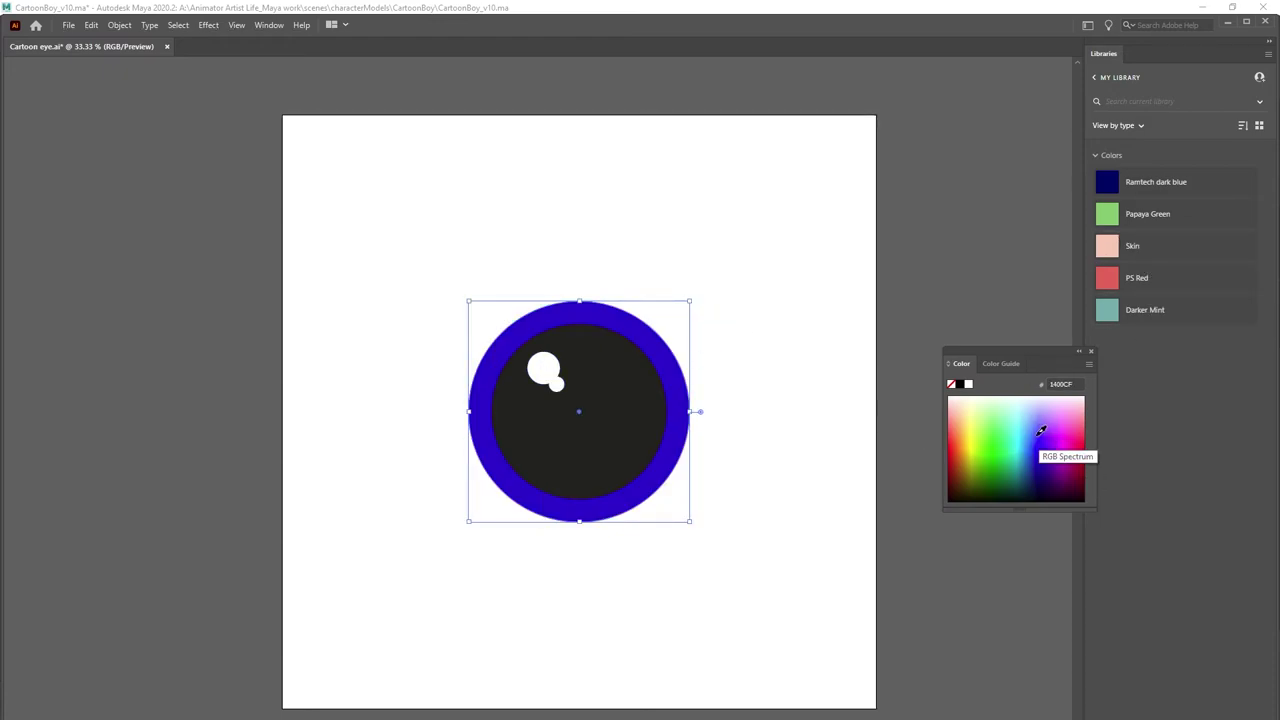
{"action": "left_click", "coordinate": [1040, 425]}
{"action": "left_click", "coordinate": [1039, 417]}
{"action": "left_click", "coordinate": [1038, 434]}
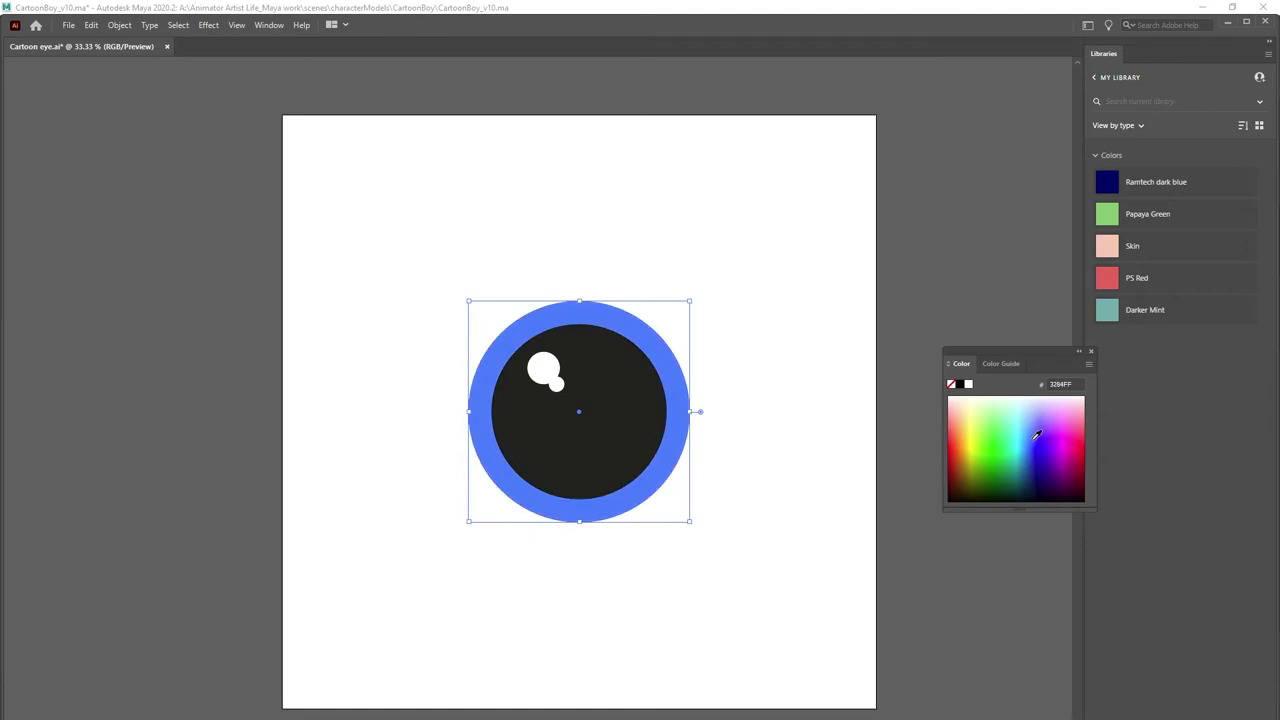
{"action": "left_click", "coordinate": [557, 264]}
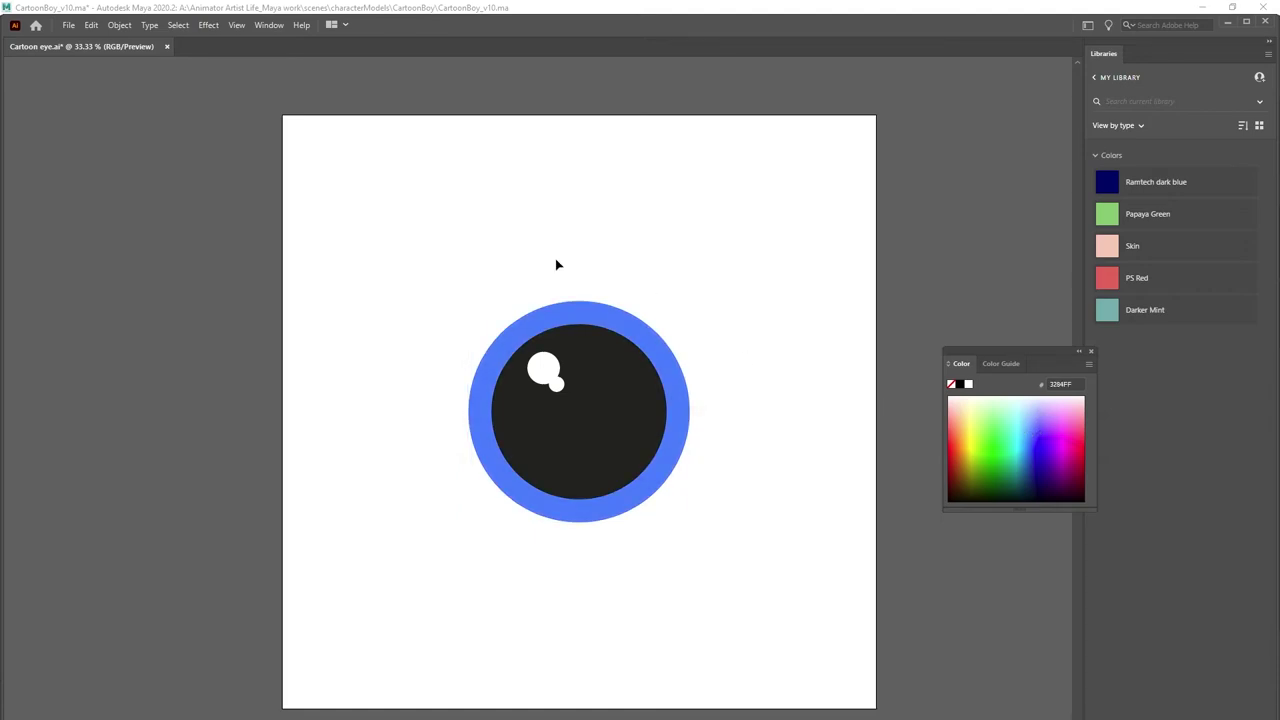
Step: Export the iris artwork as the PNG file Cartoon eye2.png in the CartoonBoy textures folder, with Use Artboards enabled
{"action": "left_click", "coordinate": [68, 25]}
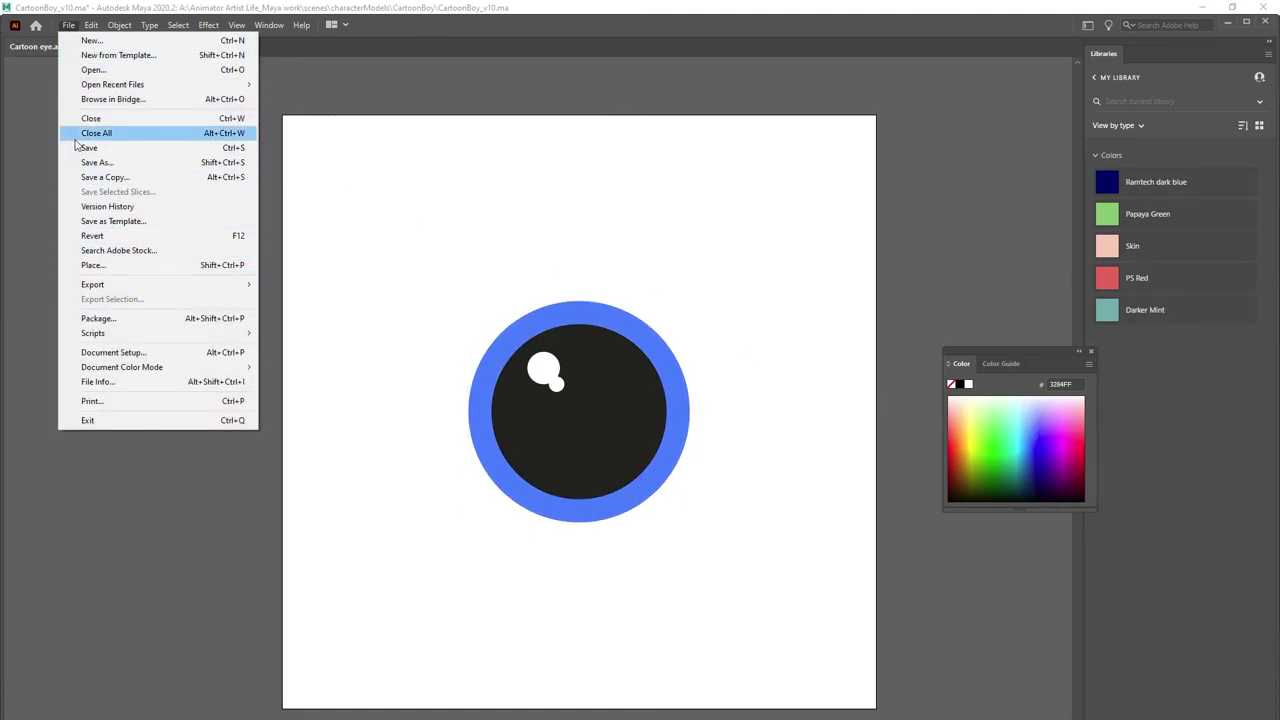
{"action": "mouse_move", "coordinate": [214, 286]}
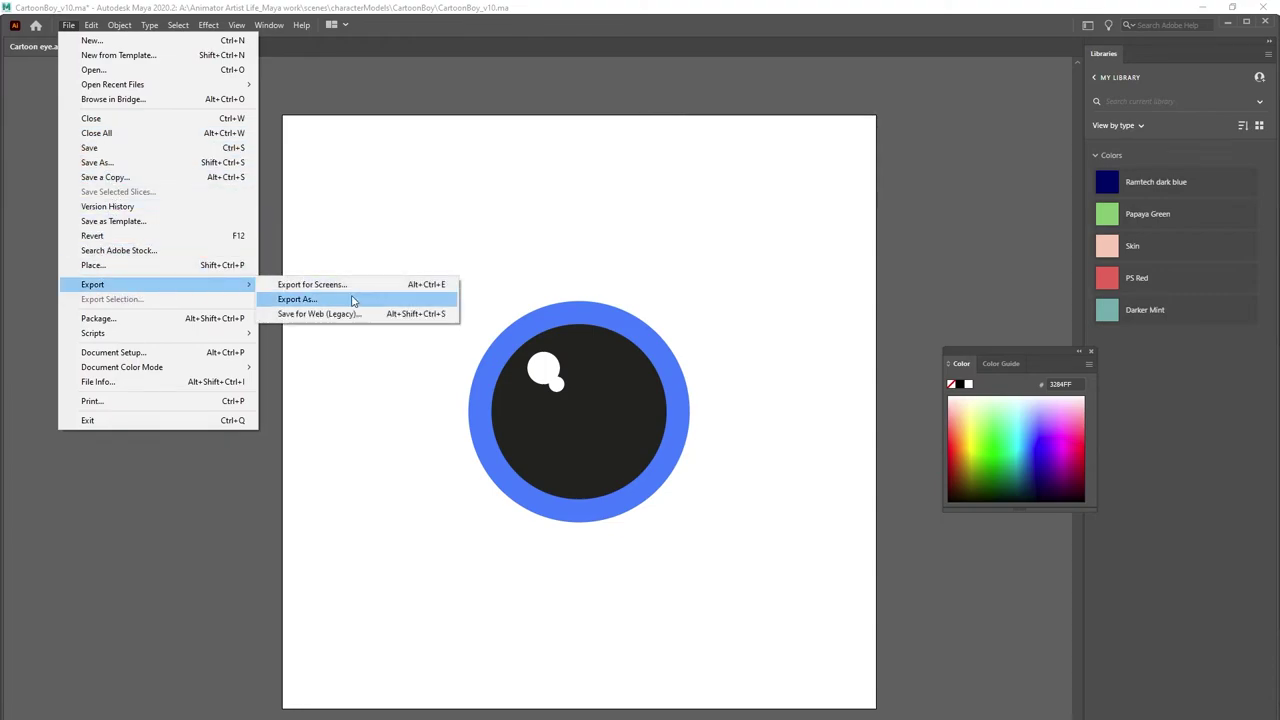
{"action": "left_click", "coordinate": [316, 301]}
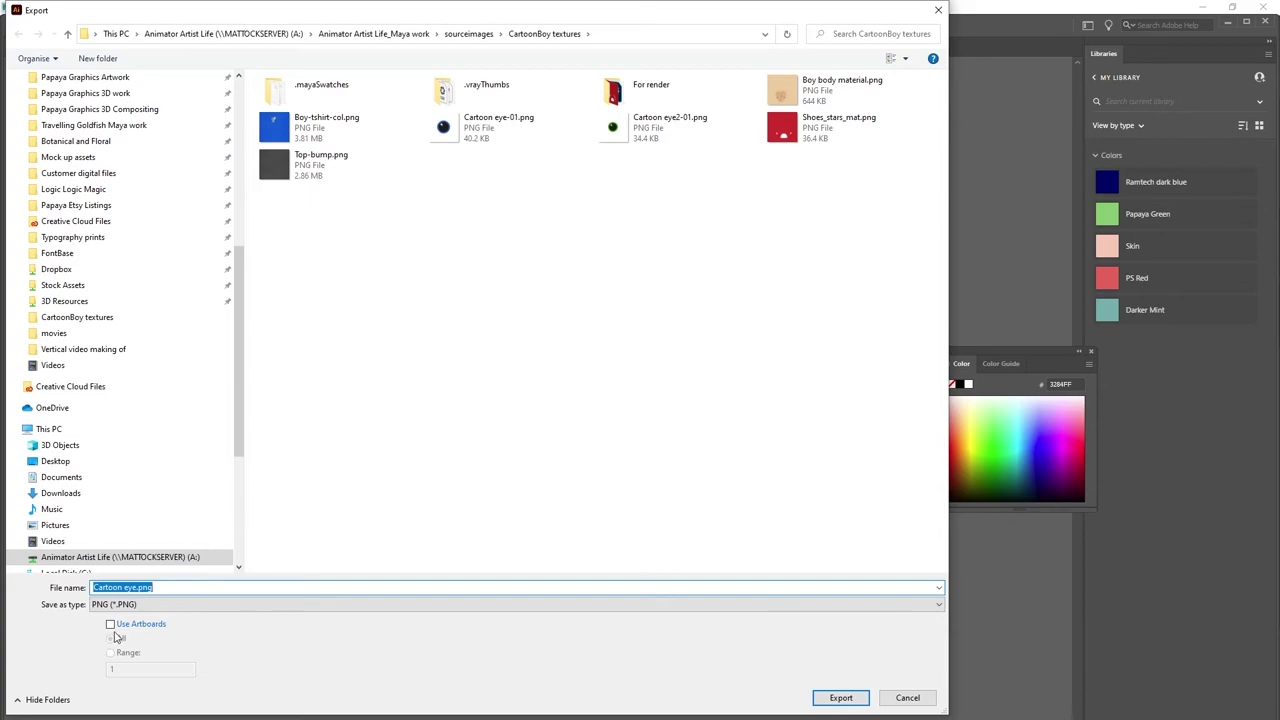
{"action": "left_click", "coordinate": [143, 588]}
{"action": "type", "text": "2"}
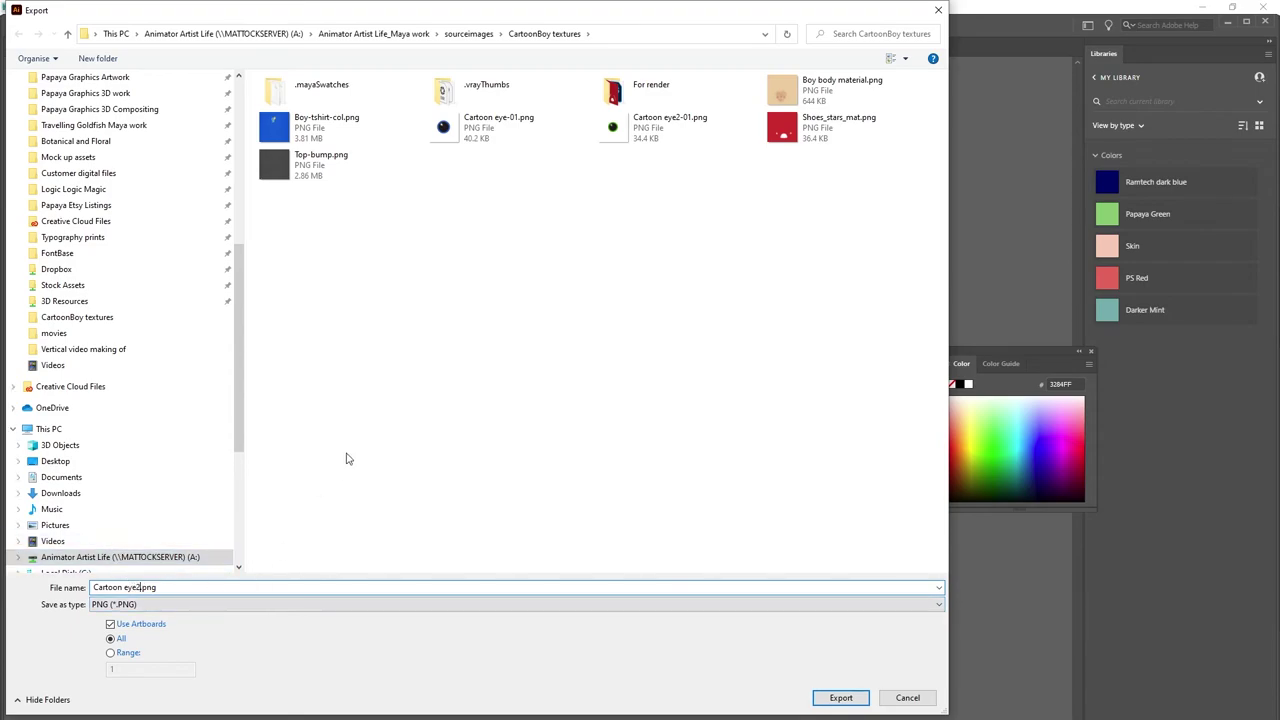
{"action": "left_click", "coordinate": [849, 699]}
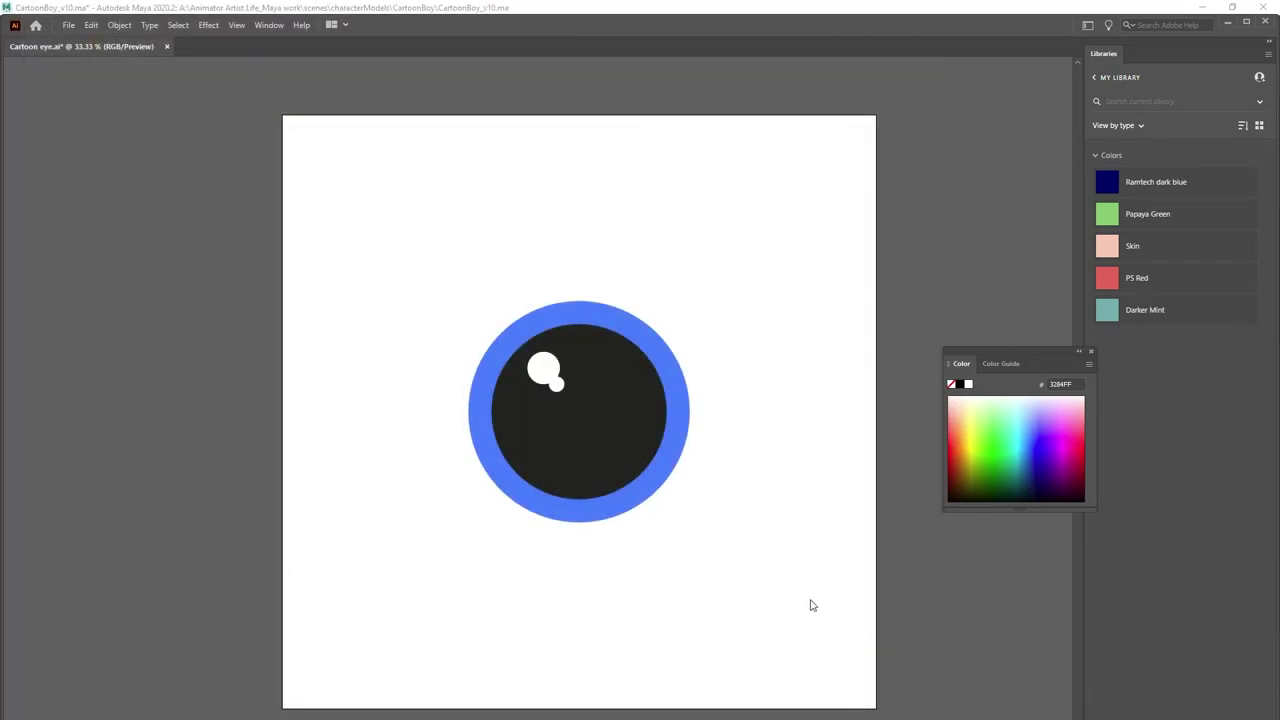
Step: Set the PNG anti-aliasing to Art Optimized (Supersampling) and finish the export, replacing the existing Cartoon eye2-01.png
{"action": "left_click", "coordinate": [662, 380]}
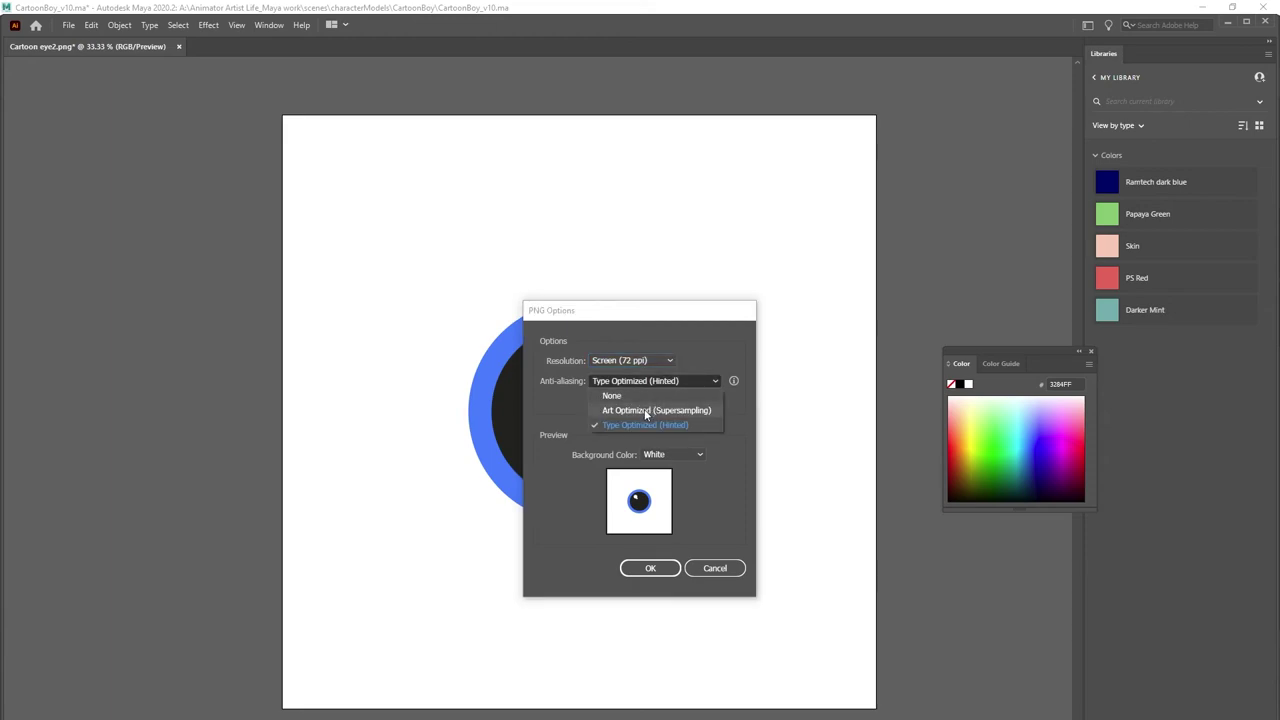
{"action": "left_click", "coordinate": [644, 406]}
{"action": "left_click", "coordinate": [650, 568]}
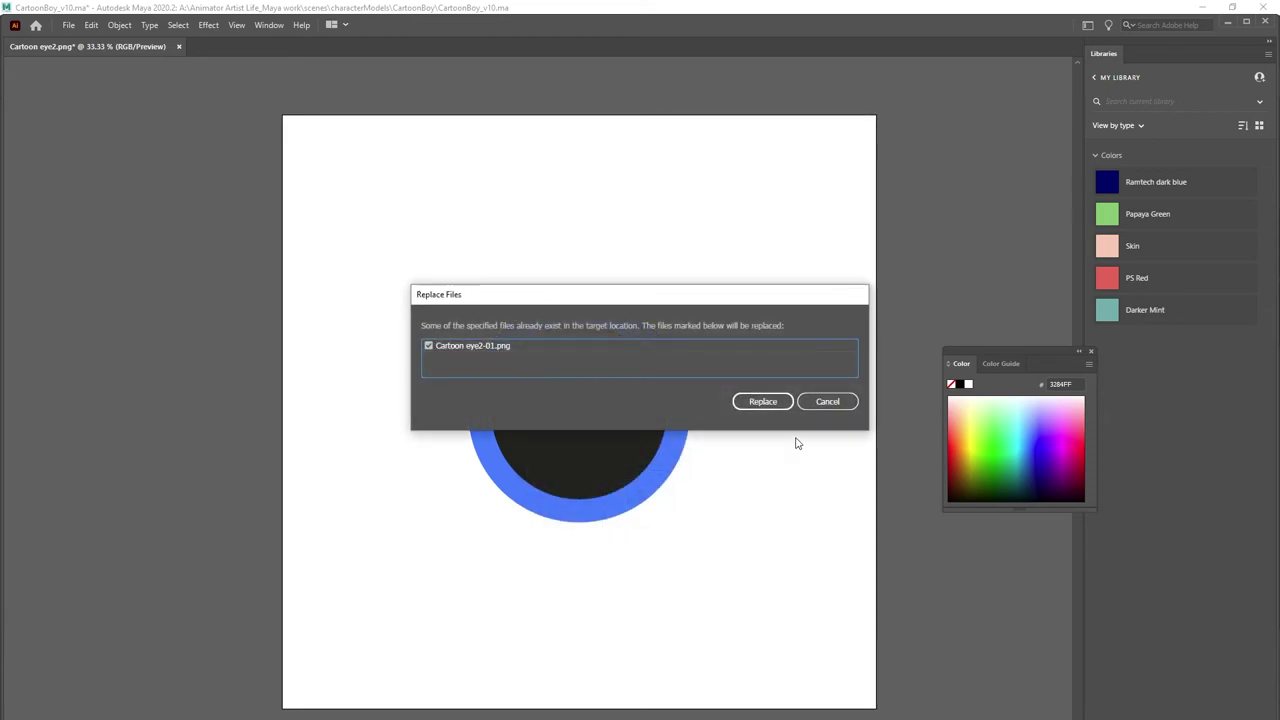
{"action": "left_click", "coordinate": [840, 403]}
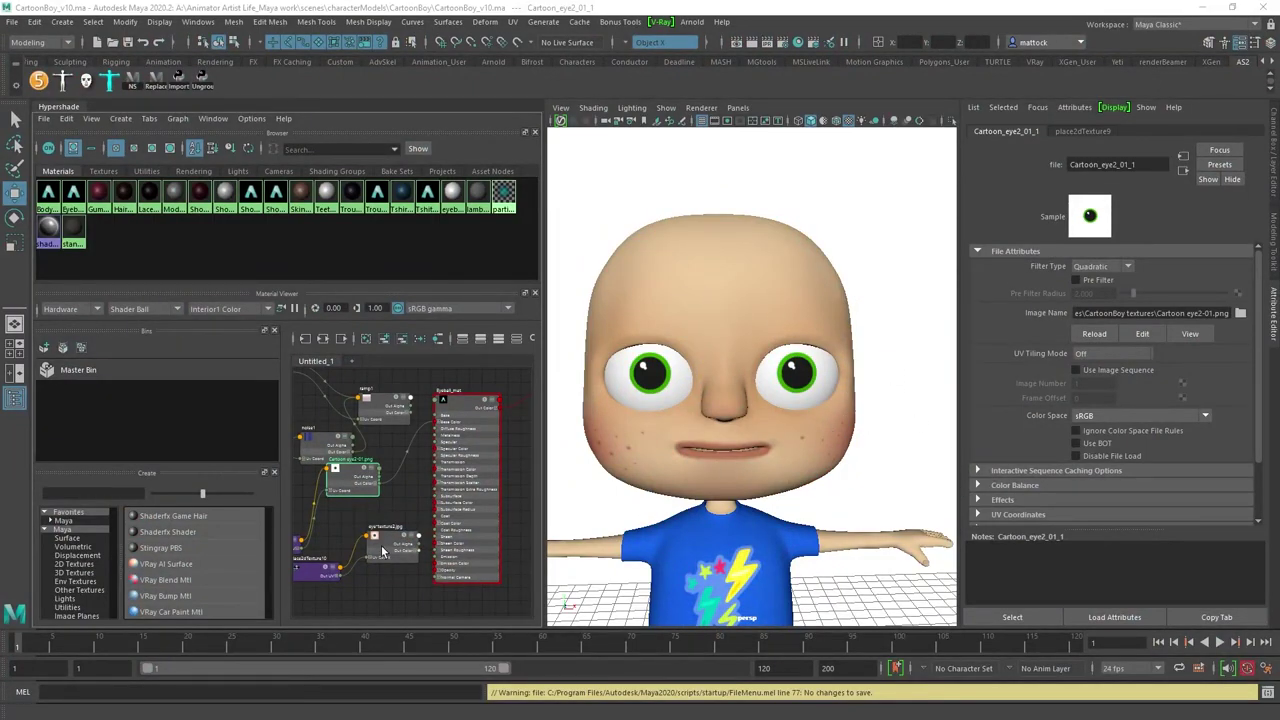
Step: Back in Maya, reload the Cartoon eye2-01.png image in the file texture node of the eyeball material
{"action": "left_click_drag", "start_coordinate": [340, 482], "coordinate": [338, 496]}
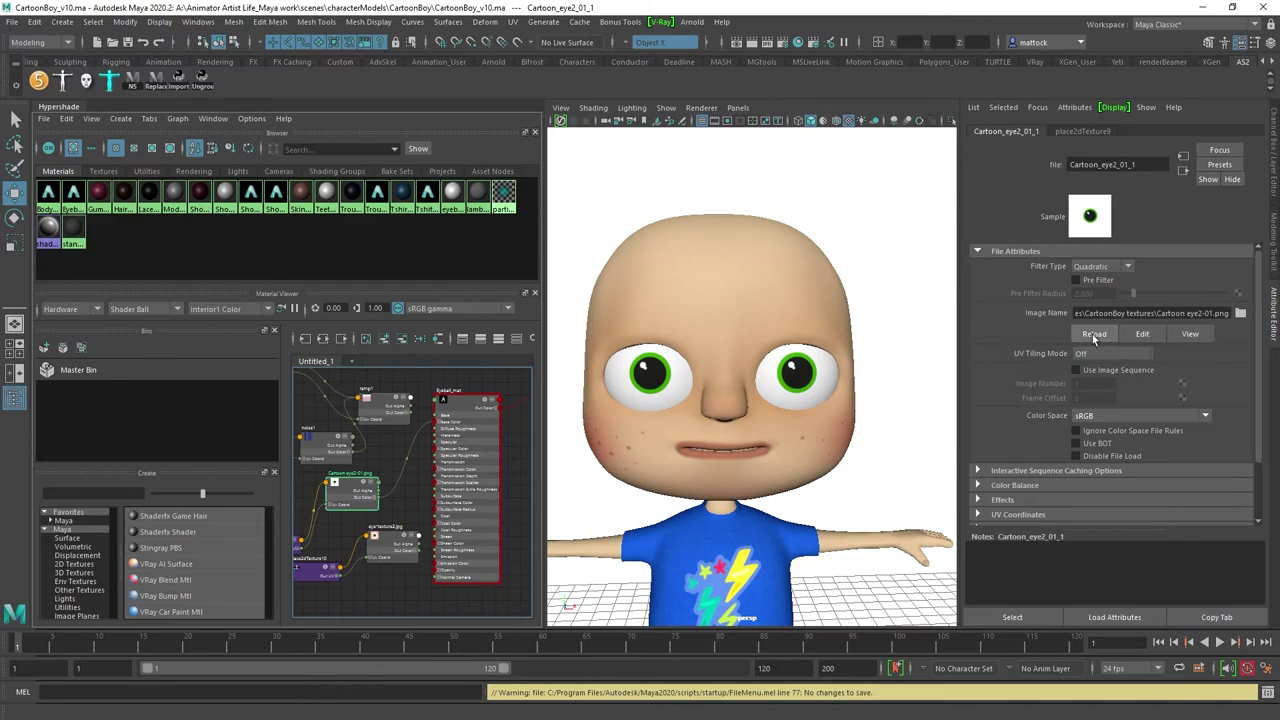
{"action": "left_click", "coordinate": [1096, 334]}
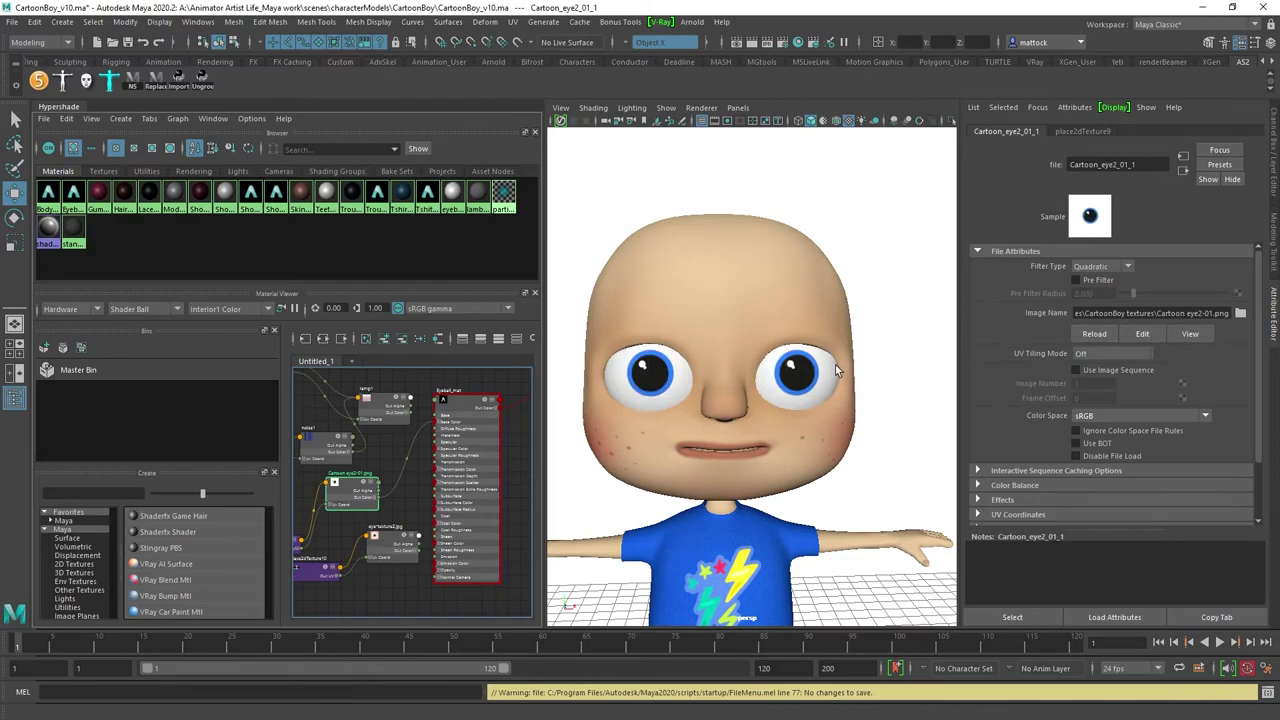
Step: On the unsmoothed body mesh, move the outer eye-corner vertices slightly forward along Z symmetrically to refine the sockets, and restore the smooth preview
{"action": "left_click_drag", "start_coordinate": [825, 441], "coordinate": [726, 396], "text": "alt"}
{"action": "scroll", "coordinate": [821, 443], "scroll_direction": "down", "scroll_amount": 4}
{"action": "scroll", "coordinate": [820, 444], "scroll_direction": "up", "scroll_amount": 5}
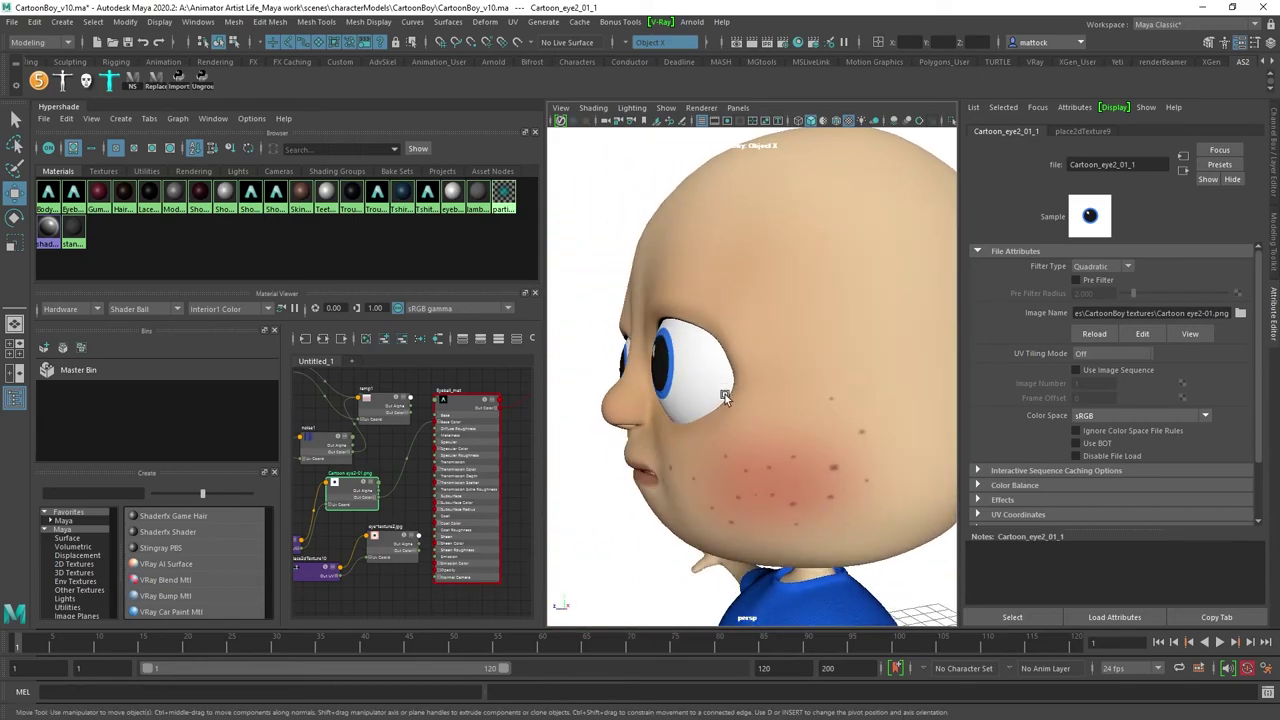
{"action": "left_click", "coordinate": [755, 377]}
{"action": "key", "text": "1"}
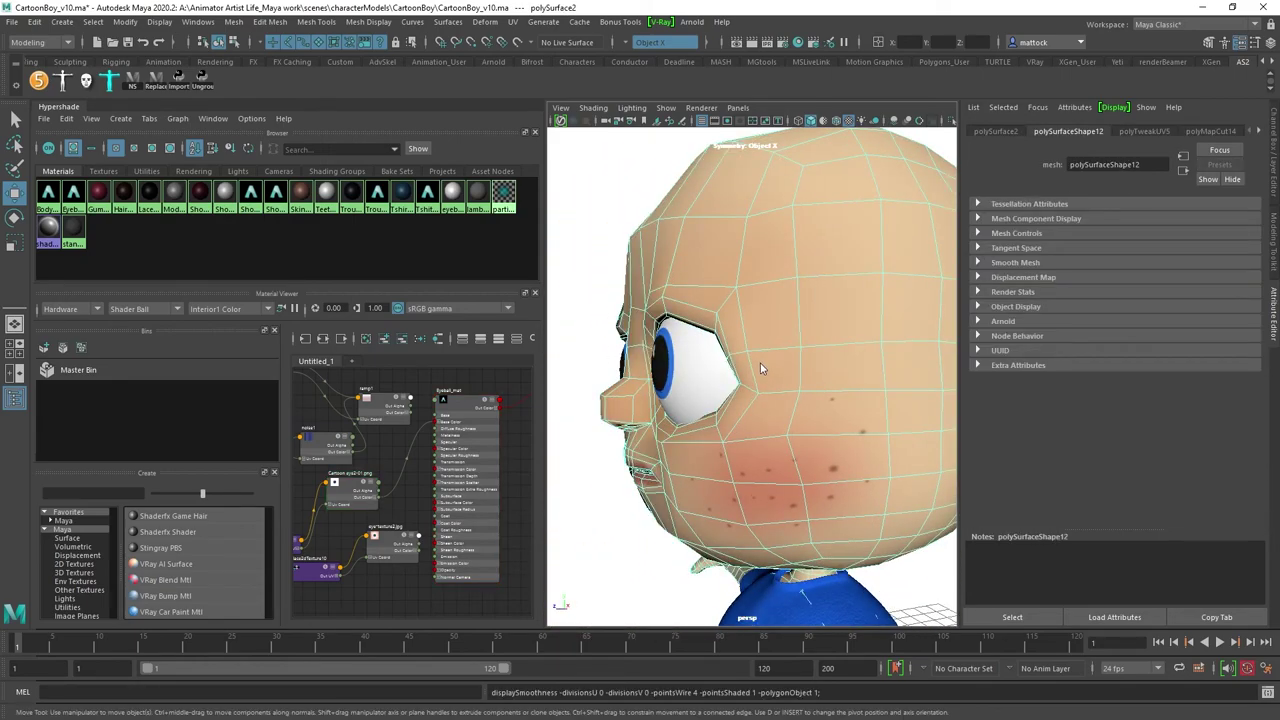
{"action": "right_click_drag", "start_coordinate": [760, 338], "coordinate": [702, 342]}
{"action": "left_click", "coordinate": [761, 395]}
{"action": "mouse_move", "coordinate": [757, 420]}
{"action": "left_mouse_down", "text": "alt"}
{"action": "mouse_move", "coordinate": [804, 431]}
{"action": "mouse_move", "coordinate": [760, 426]}
{"action": "left_mouse_up", "text": "alt"}
{"action": "right_click_drag", "start_coordinate": [820, 427], "coordinate": [785, 421], "text": "alt"}
{"action": "left_click_drag", "start_coordinate": [829, 466], "coordinate": [789, 467]}
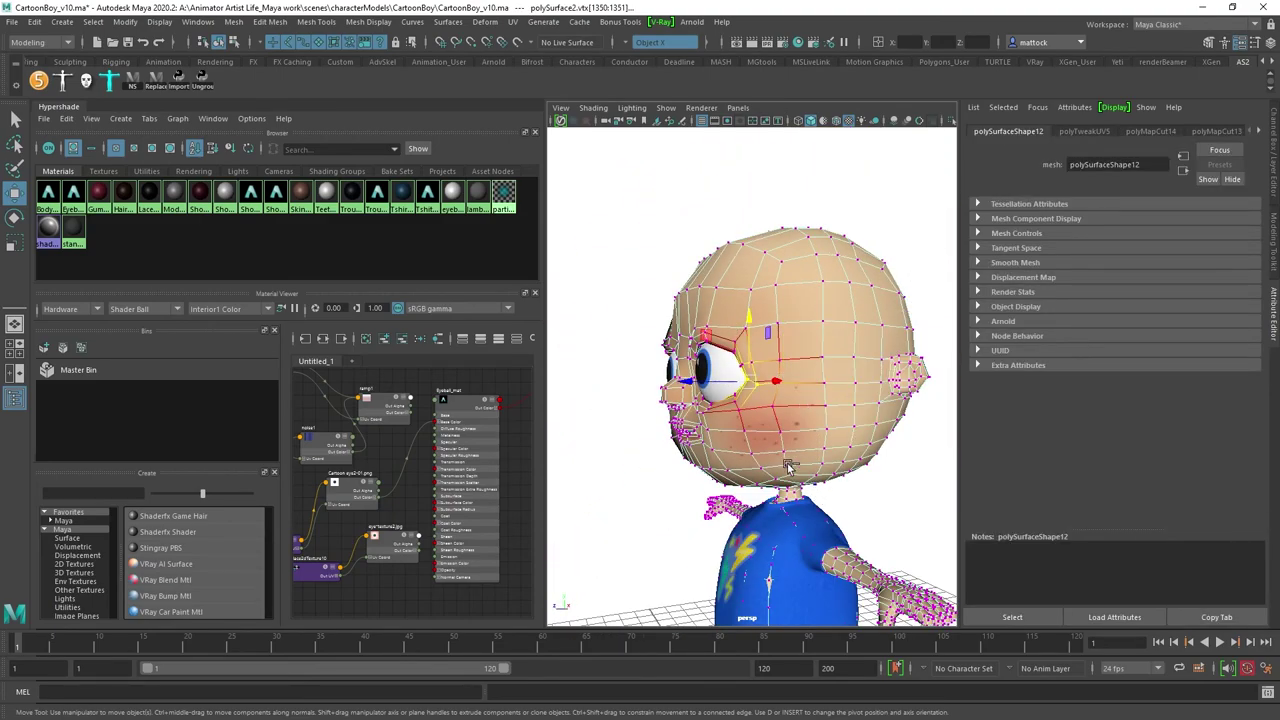
{"action": "scroll", "coordinate": [760, 436], "scroll_direction": "up", "scroll_amount": 3}
{"action": "mouse_move", "coordinate": [720, 387]}
{"action": "left_mouse_down"}
{"action": "mouse_move", "coordinate": [755, 402]}
{"action": "mouse_move", "coordinate": [713, 386]}
{"action": "left_mouse_up"}
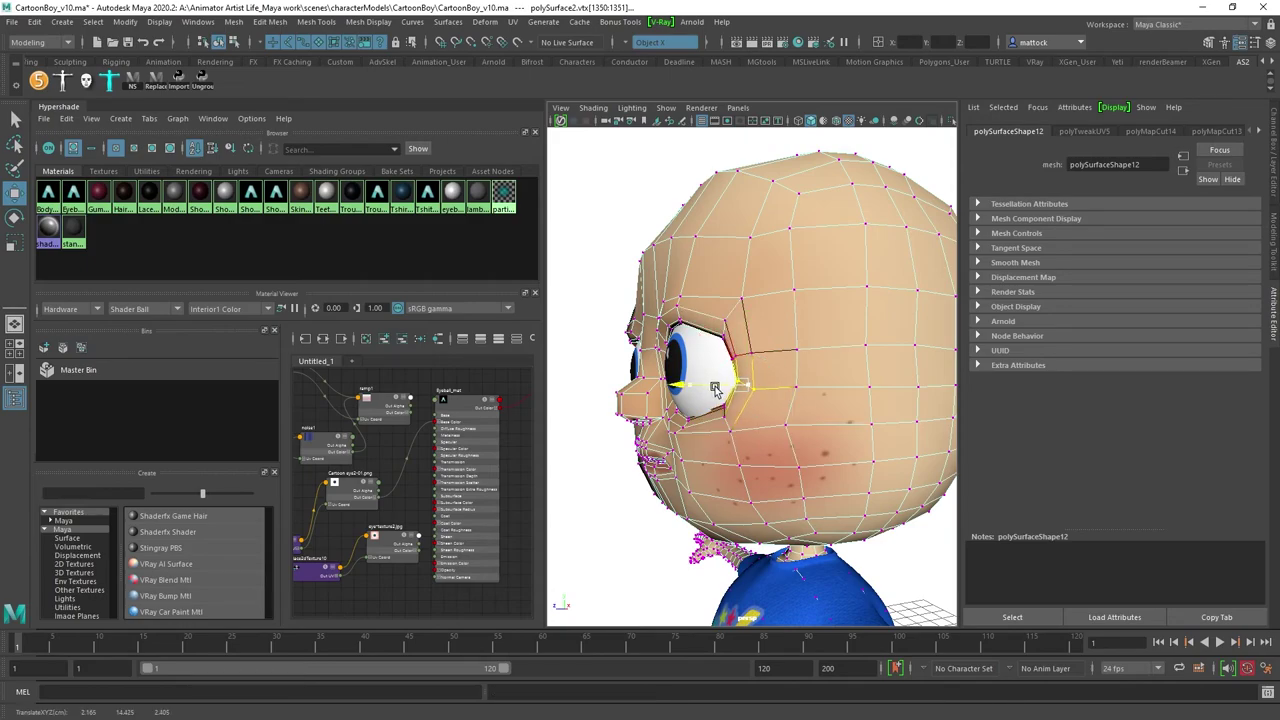
{"action": "left_click_drag", "start_coordinate": [702, 432], "coordinate": [806, 470], "text": "alt"}
{"action": "scroll", "coordinate": [806, 443], "scroll_direction": "down", "scroll_amount": 5}
{"action": "scroll", "coordinate": [707, 387], "scroll_direction": "up", "scroll_amount": 4}
{"action": "scroll", "coordinate": [707, 387], "scroll_direction": "up", "scroll_amount": 1}
{"action": "scroll", "coordinate": [806, 470], "scroll_direction": "down", "scroll_amount": 2}
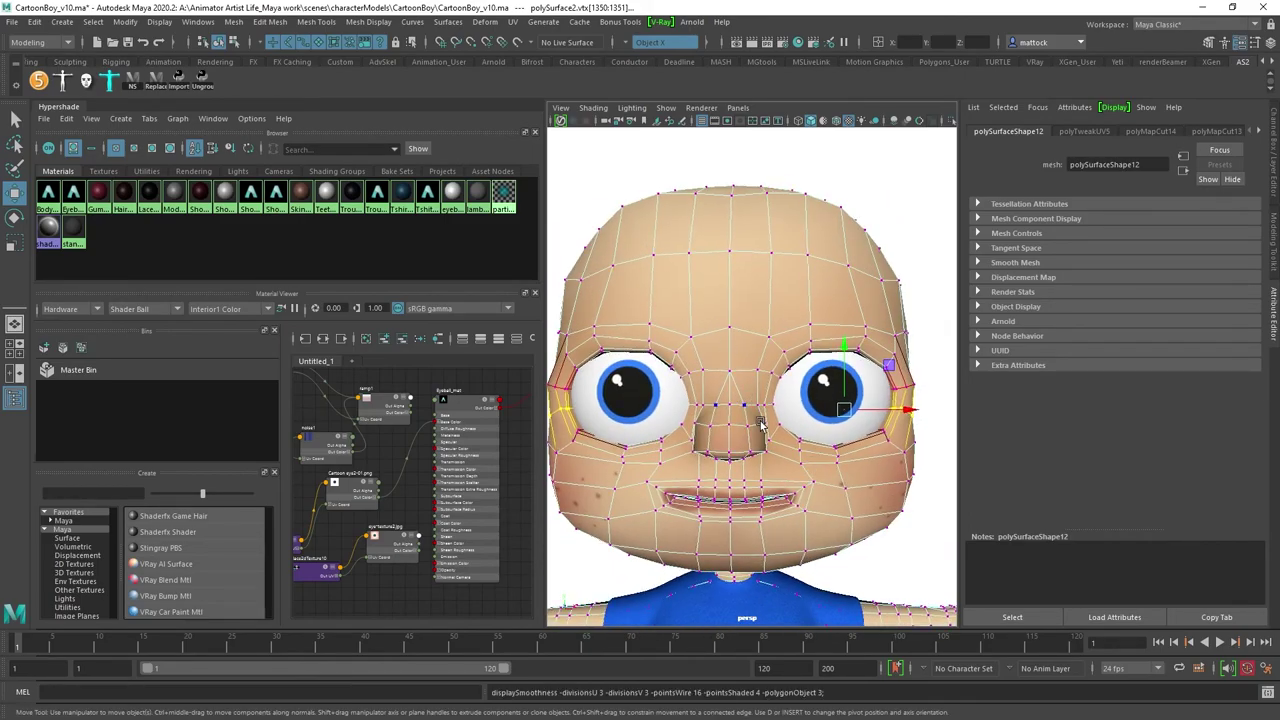
Step: Leave vertex editing on the body mesh, return it to object mode and clear the selection
{"action": "scroll", "coordinate": [762, 458], "scroll_direction": "down", "scroll_amount": 3}
{"action": "right_click_drag", "start_coordinate": [771, 299], "coordinate": [836, 279]}
{"action": "left_click", "coordinate": [850, 288]}
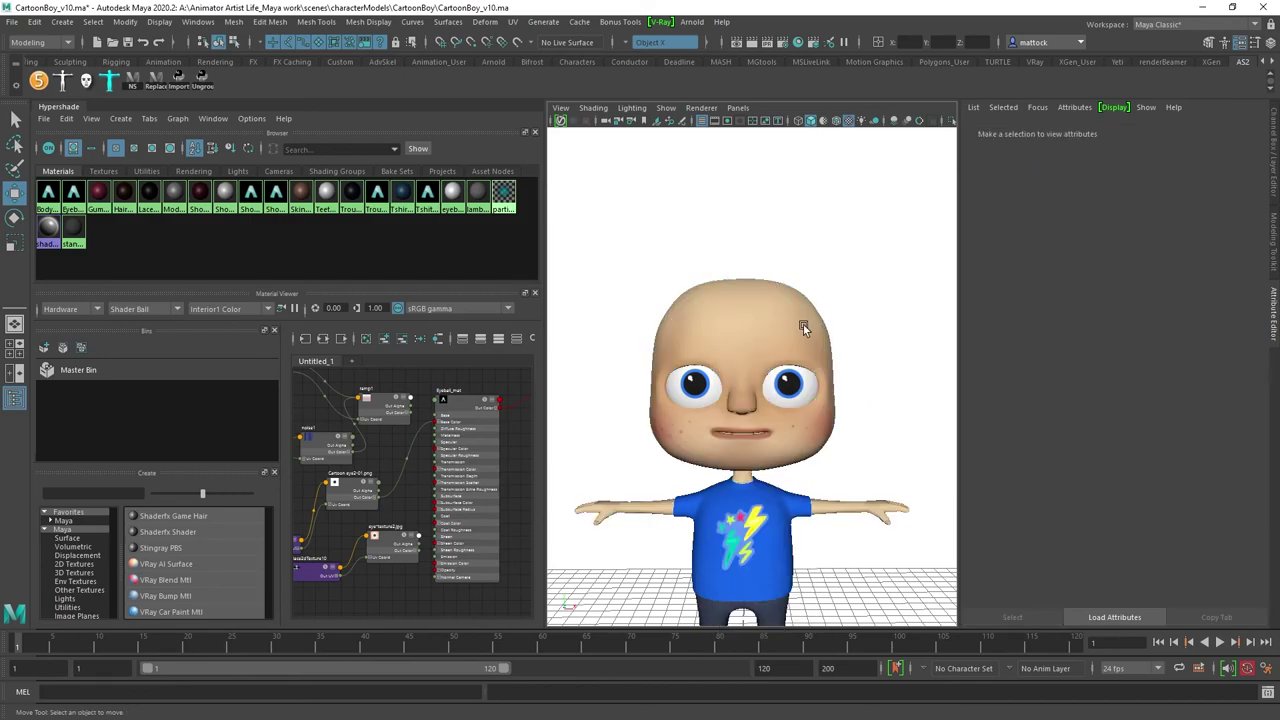
Step: Examine the character's blue eyes, eye sockets and overall look from several angles, both close up and at full-figure distance
{"action": "scroll", "coordinate": [803, 328], "scroll_direction": "up", "scroll_amount": 4}
{"action": "left_click_drag", "start_coordinate": [789, 346], "coordinate": [759, 366], "text": "alt"}
{"action": "scroll", "coordinate": [759, 366], "scroll_direction": "down", "scroll_amount": 5}
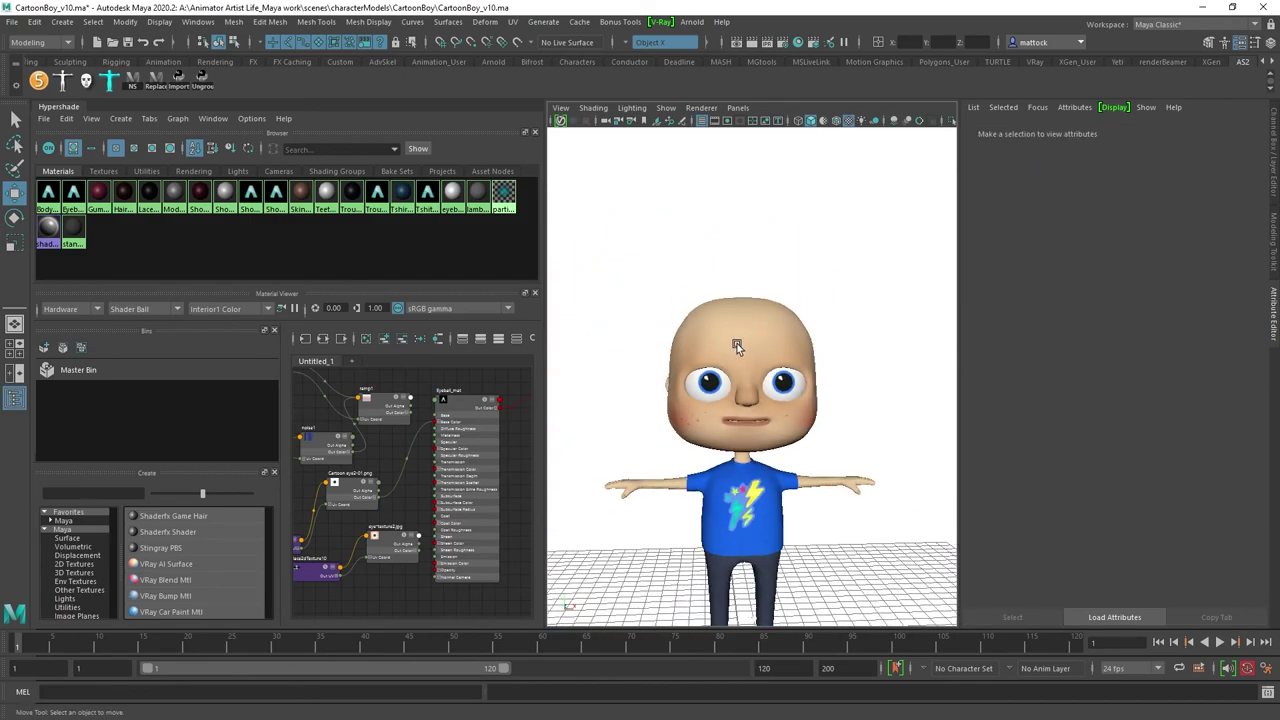
{"action": "scroll", "coordinate": [700, 303], "scroll_direction": "down", "scroll_amount": 3}
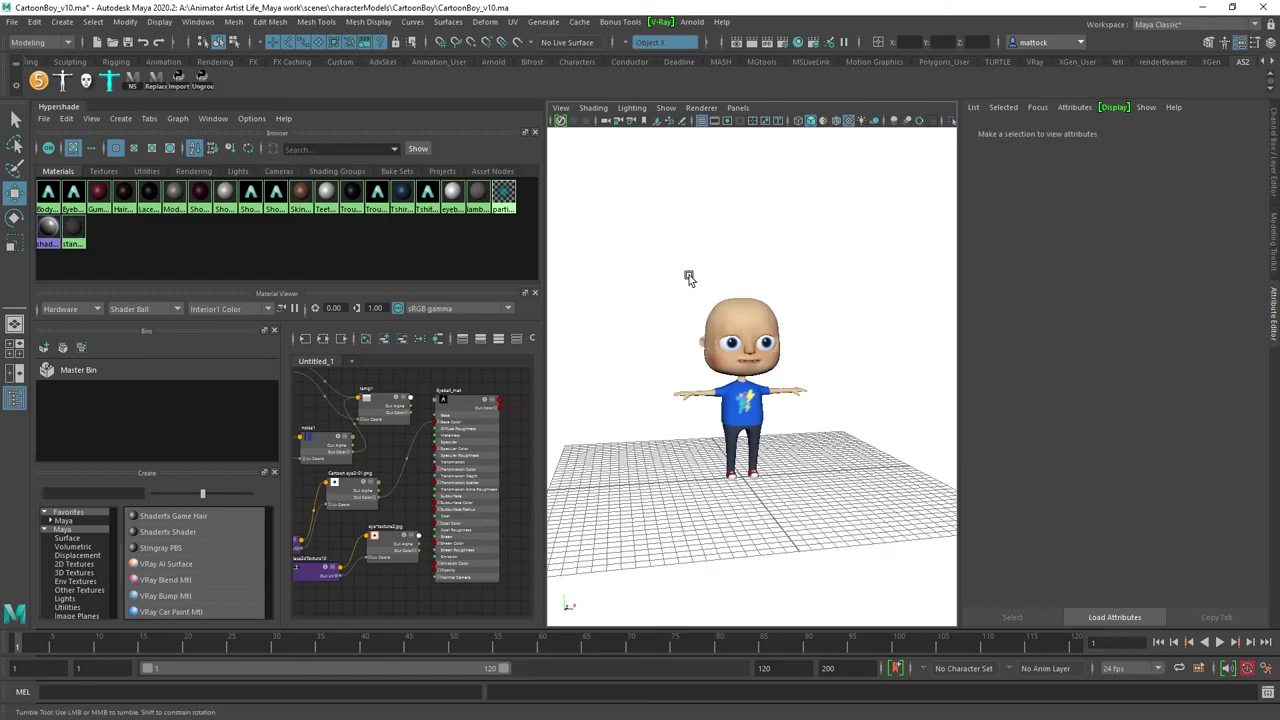
{"action": "scroll", "coordinate": [800, 330], "scroll_direction": "up", "scroll_amount": 6}
{"action": "right_click_drag", "start_coordinate": [918, 368], "coordinate": [789, 409], "text": "alt"}
{"action": "left_click_drag", "start_coordinate": [789, 409], "coordinate": [746, 269], "text": "alt"}
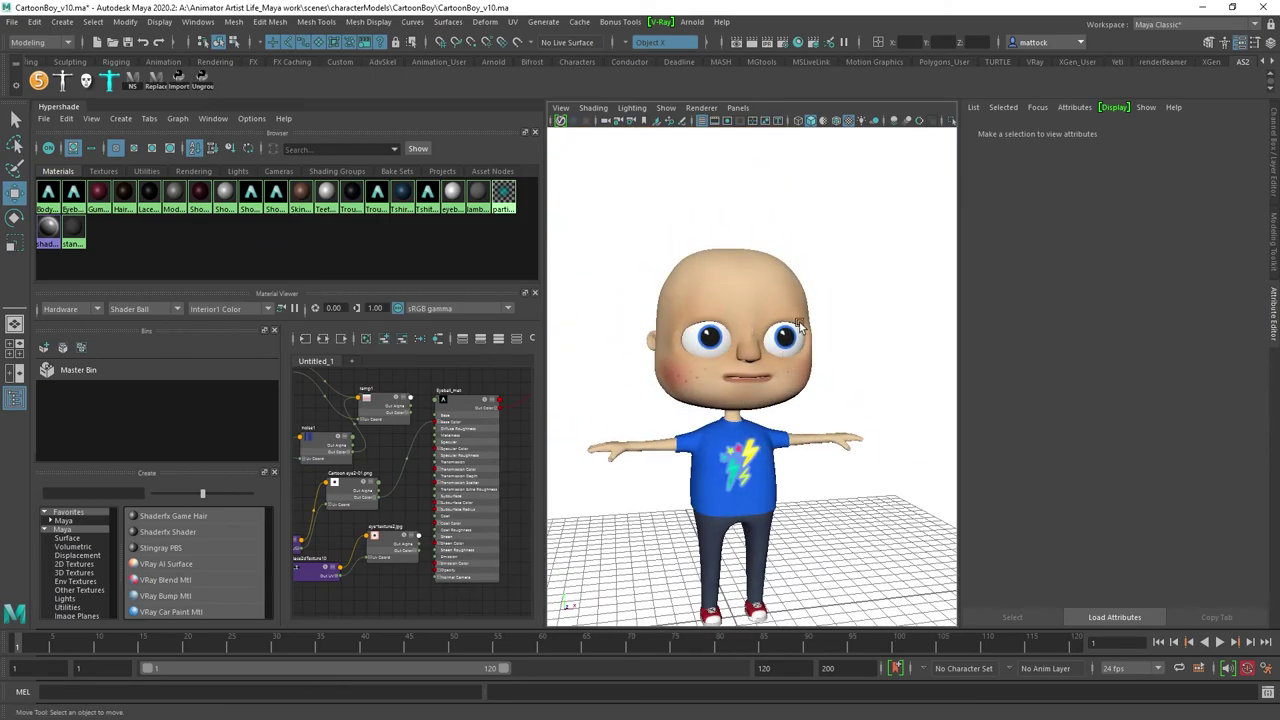
{"action": "scroll", "coordinate": [753, 444], "scroll_direction": "up", "scroll_amount": 3}
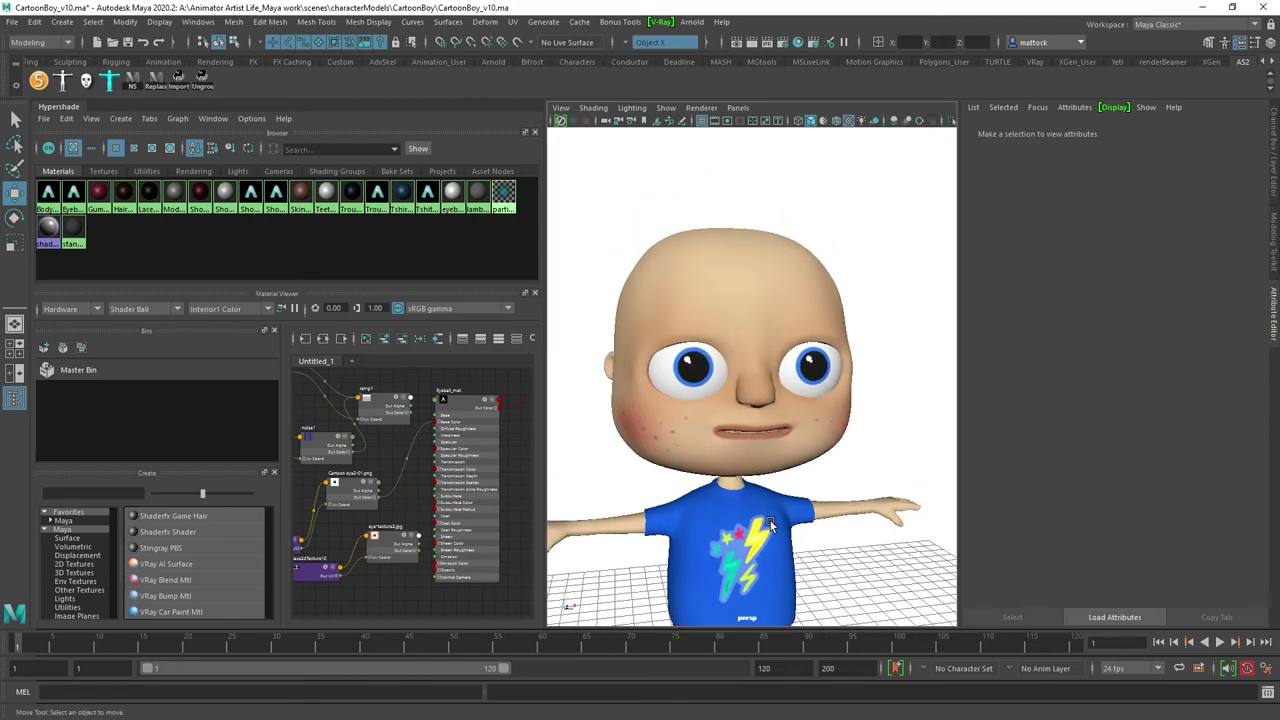
{"action": "left_click_drag", "start_coordinate": [770, 525], "coordinate": [783, 509], "text": "alt"}
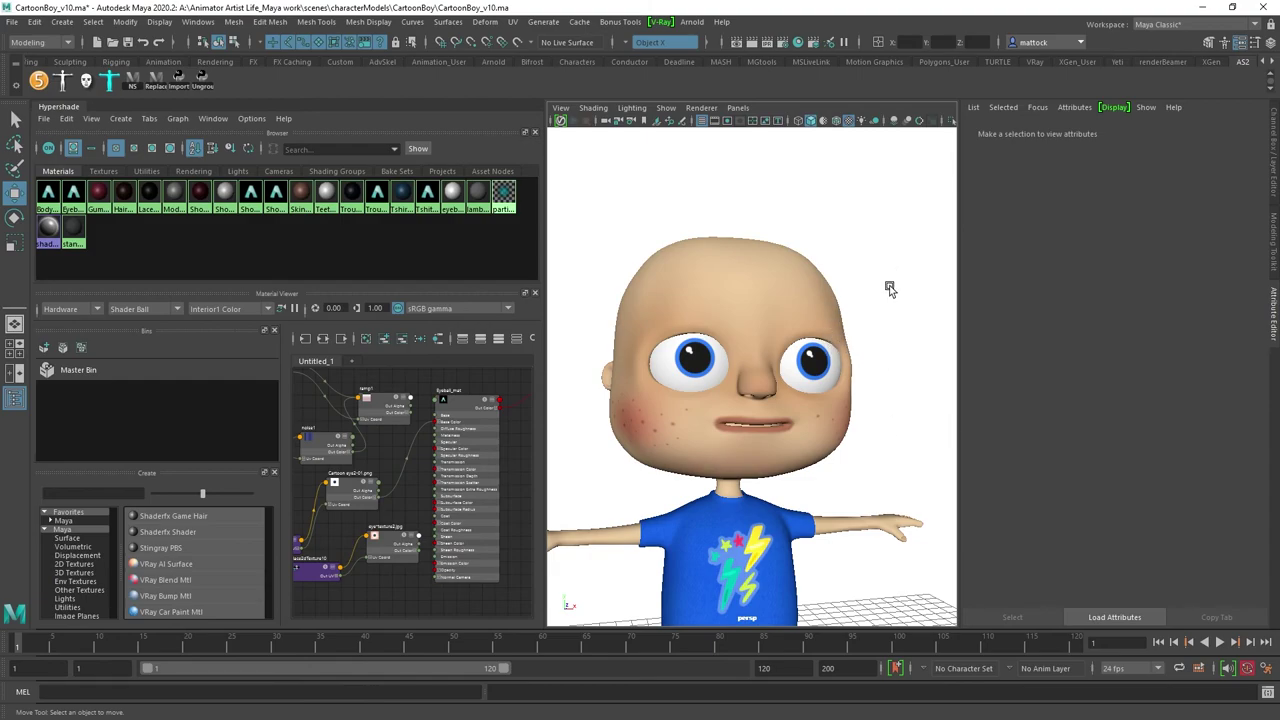
{"action": "right_click_drag", "start_coordinate": [805, 500], "coordinate": [736, 525], "text": "alt"}
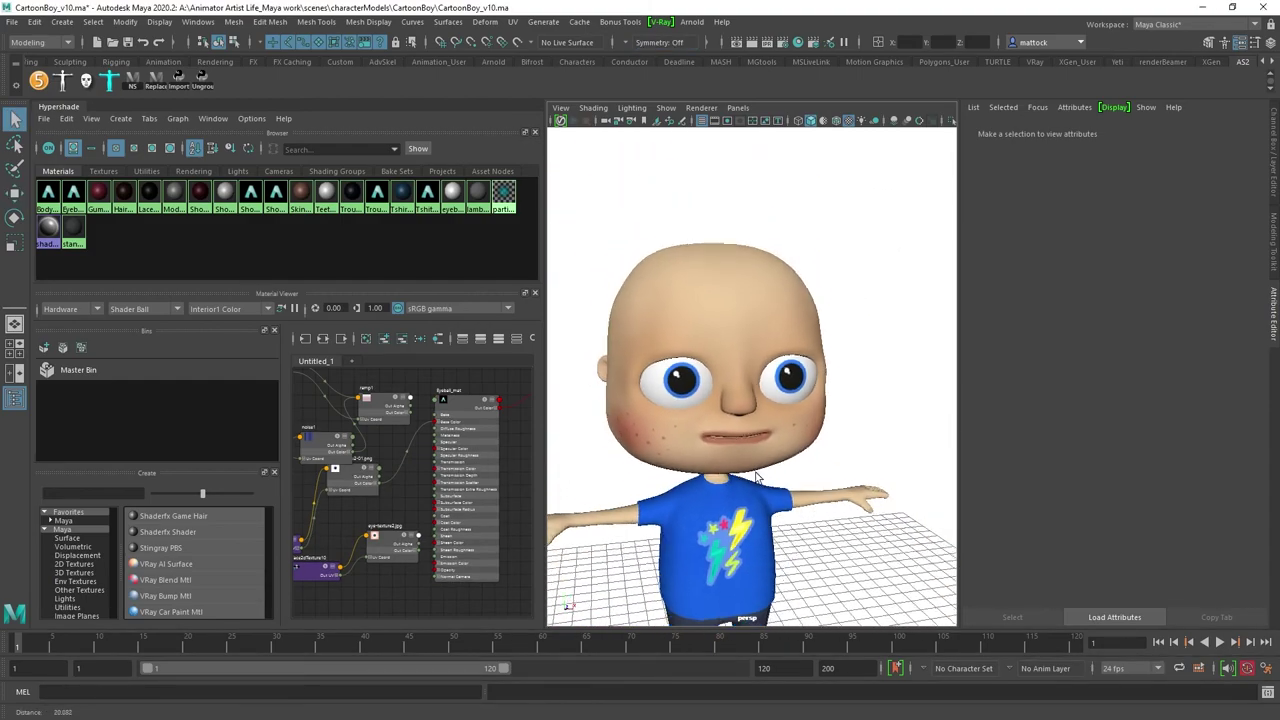
{"action": "left_click_drag", "start_coordinate": [737, 527], "coordinate": [768, 498], "text": "alt"}
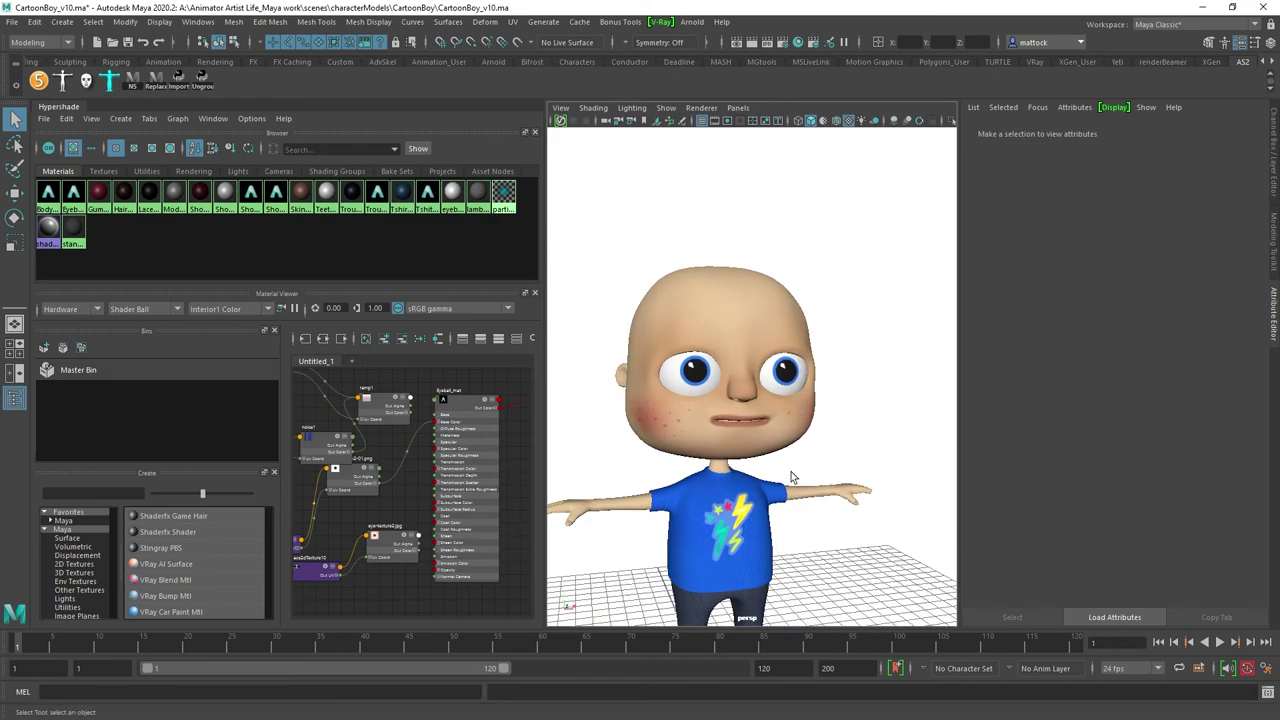
{"action": "mouse_move", "coordinate": [782, 533]}
{"action": "left_mouse_down", "text": "alt"}
{"action": "mouse_move", "coordinate": [780, 500]}
{"action": "mouse_move", "coordinate": [784, 540]}
{"action": "left_mouse_up", "text": "alt"}
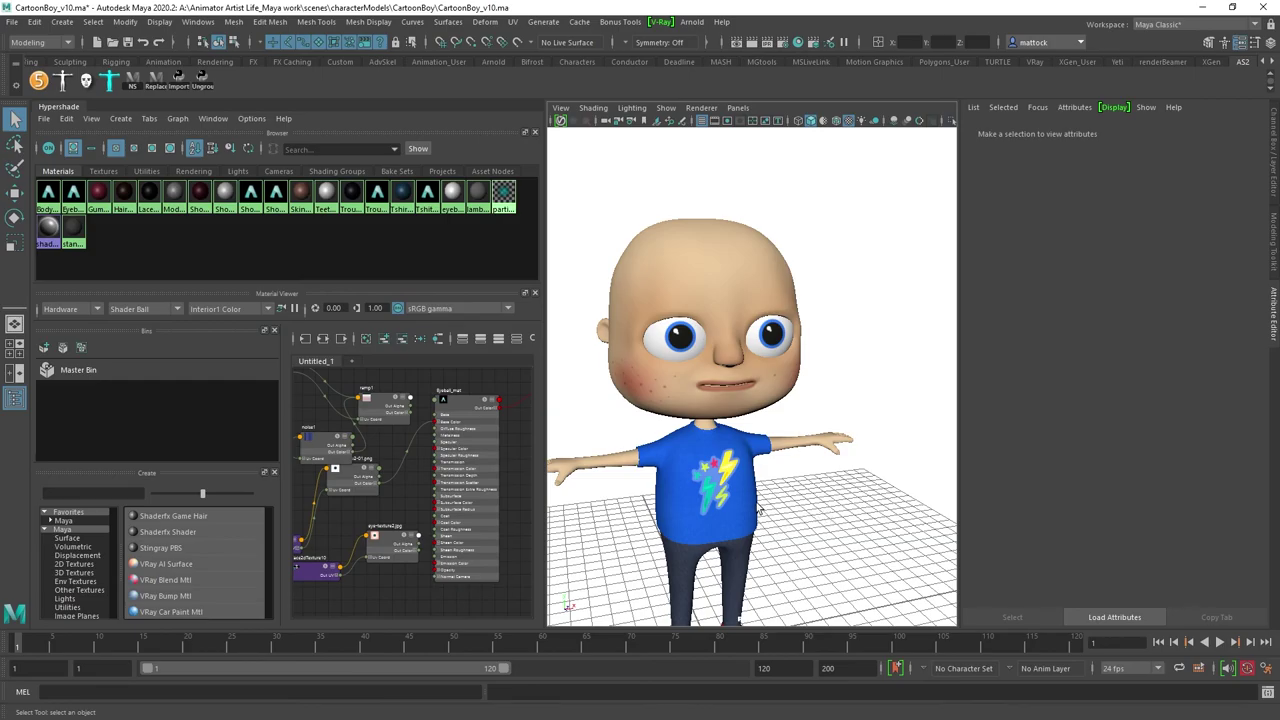
{"action": "left_click_drag", "start_coordinate": [758, 508], "coordinate": [730, 505], "text": "alt"}
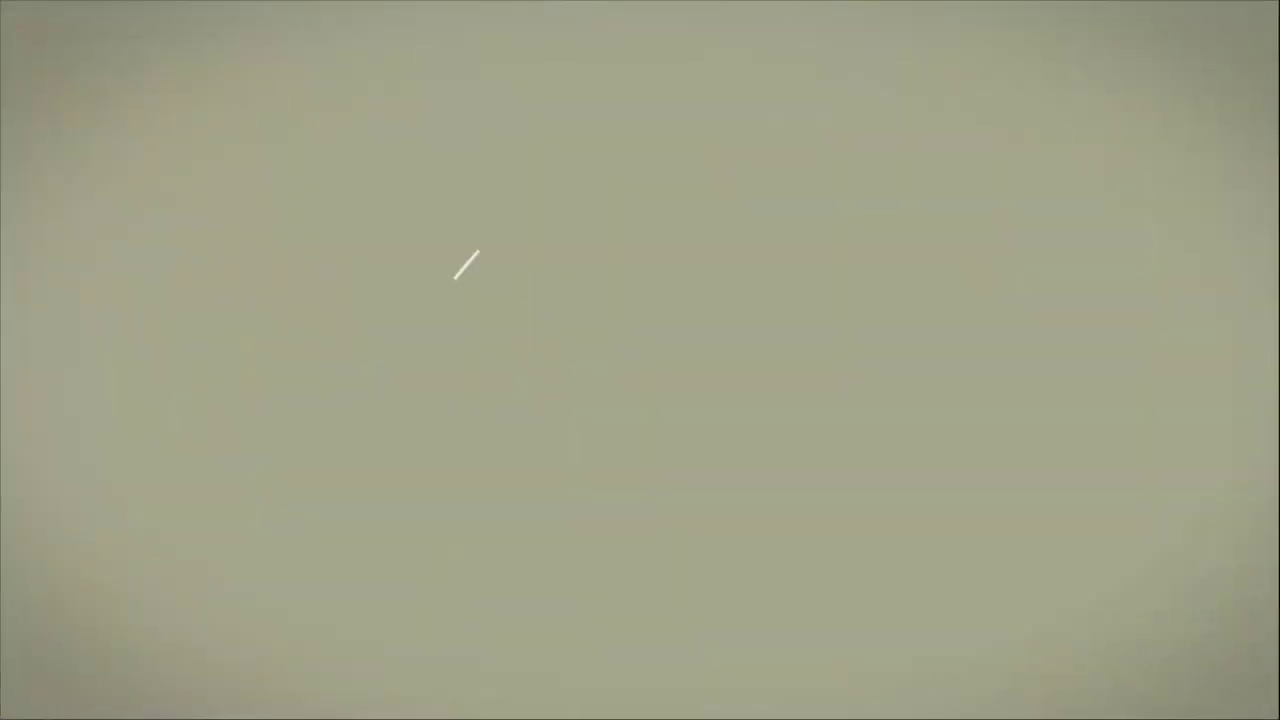